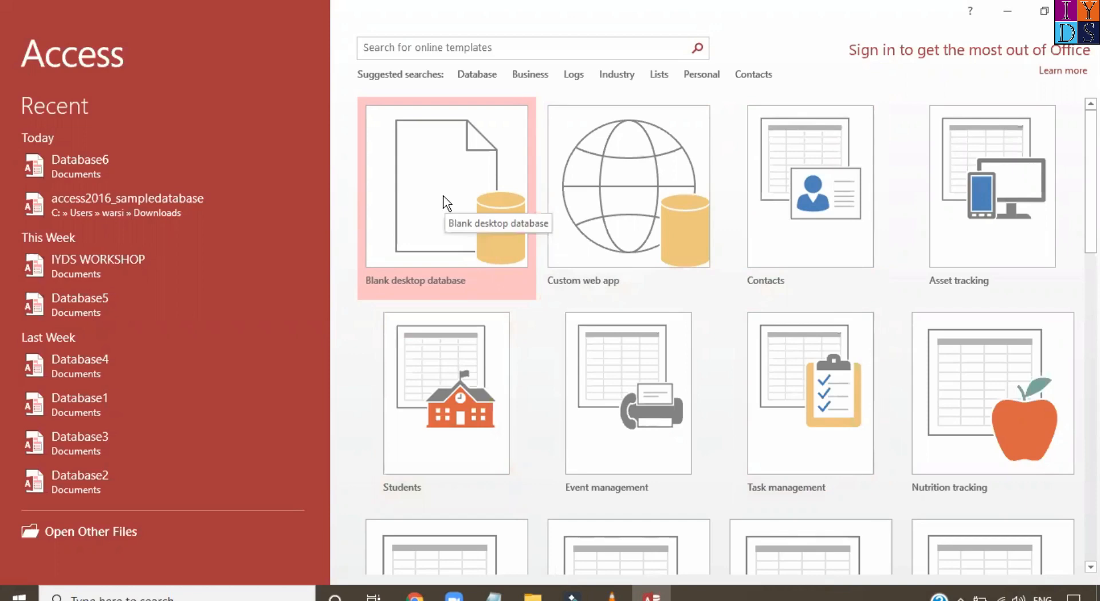
Create a new blank desktop database
{"action": "left_click", "coordinate": [445, 202]}
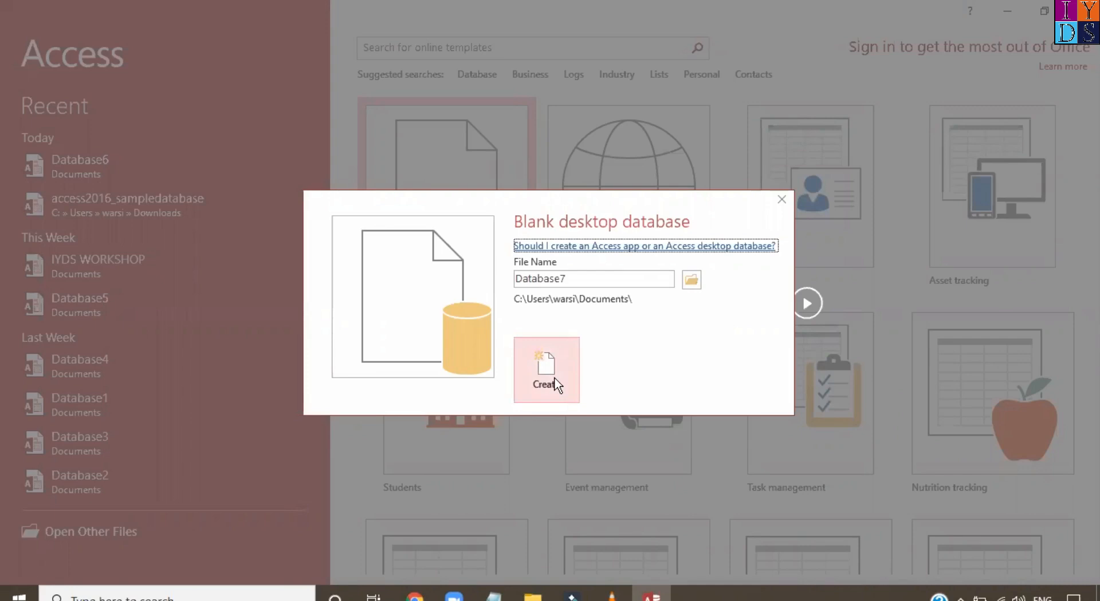
{"action": "left_click", "coordinate": [549, 363]}
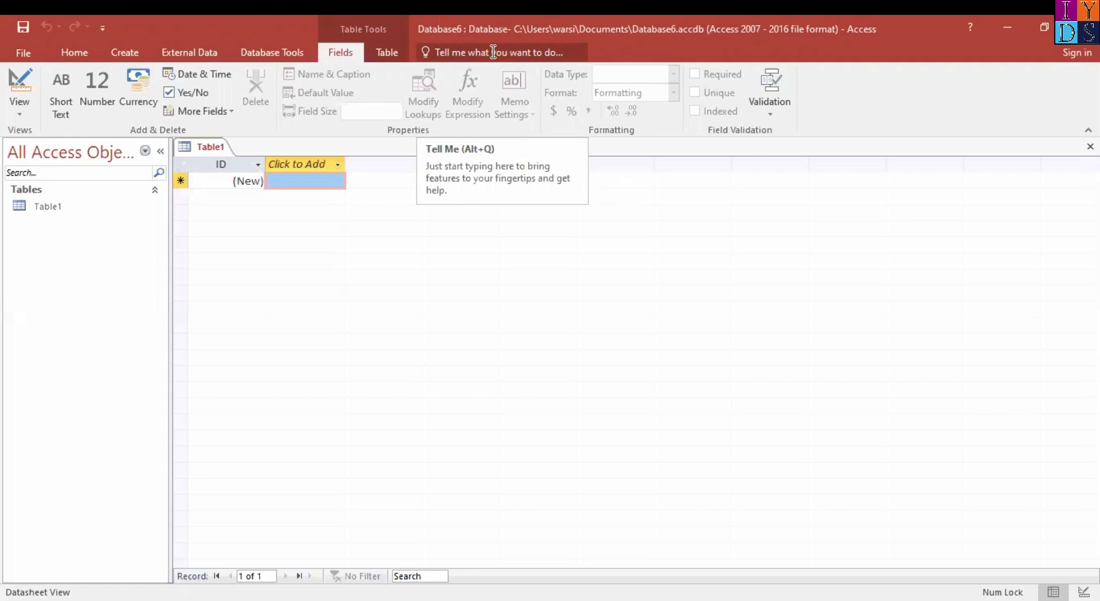
Search the available commands for "queri" and look over the suggested query commands
{"action": "type", "text": "que"}
{"action": "key", "text": "BackSpace"}
{"action": "key", "text": "BackSpace"}
{"action": "key", "text": "BackSpace"}
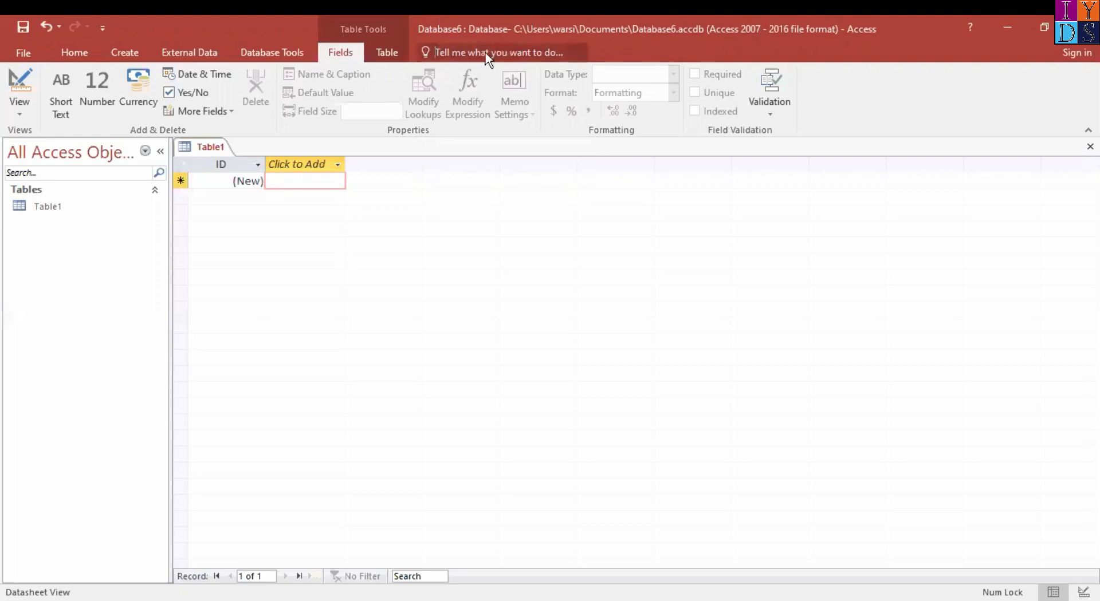
{"action": "left_click", "coordinate": [492, 52]}
{"action": "type", "text": "que"}
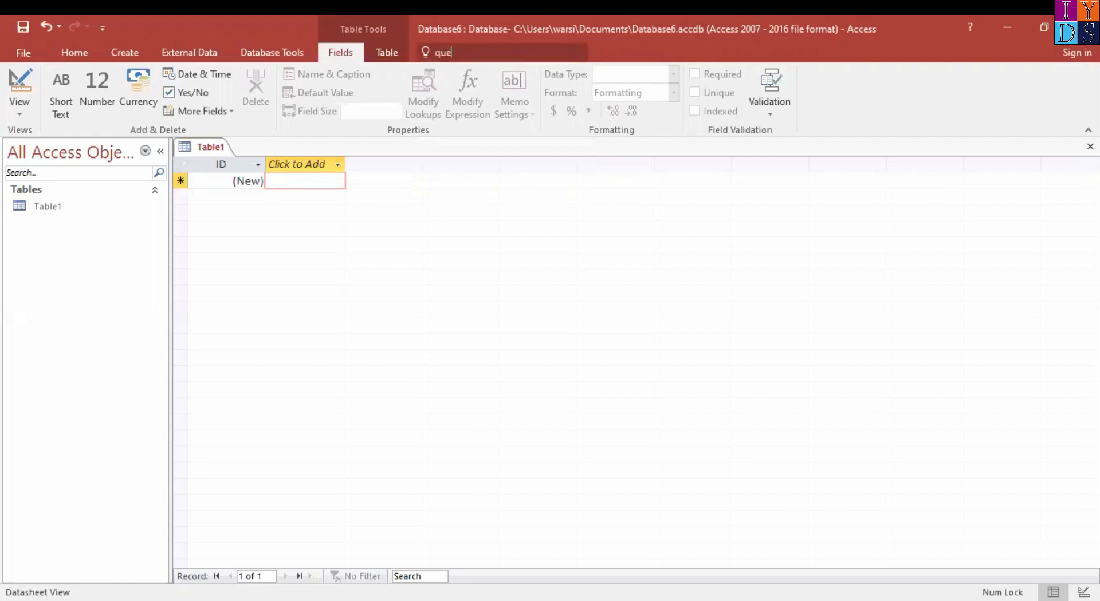
{"action": "type", "text": "ri"}
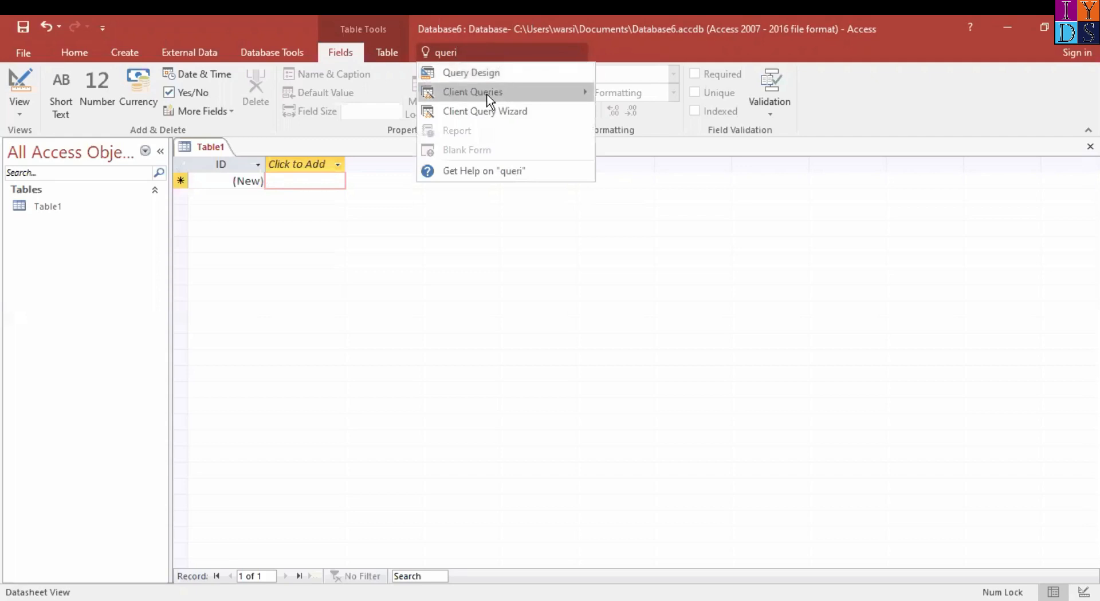
{"action": "mouse_move", "coordinate": [512, 102]}
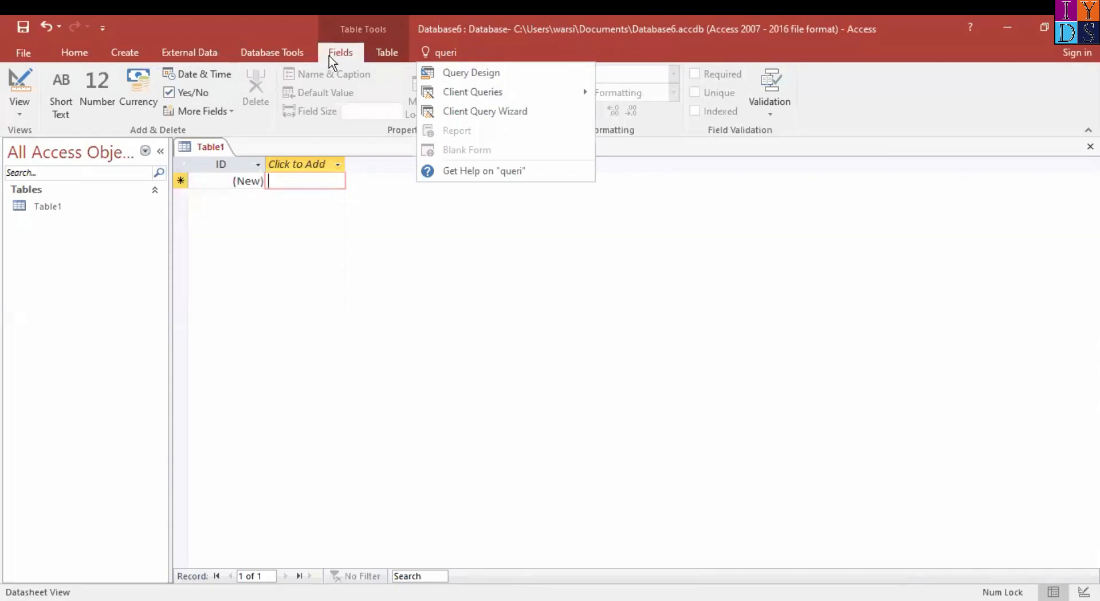
{"action": "left_click", "coordinate": [476, 50]}
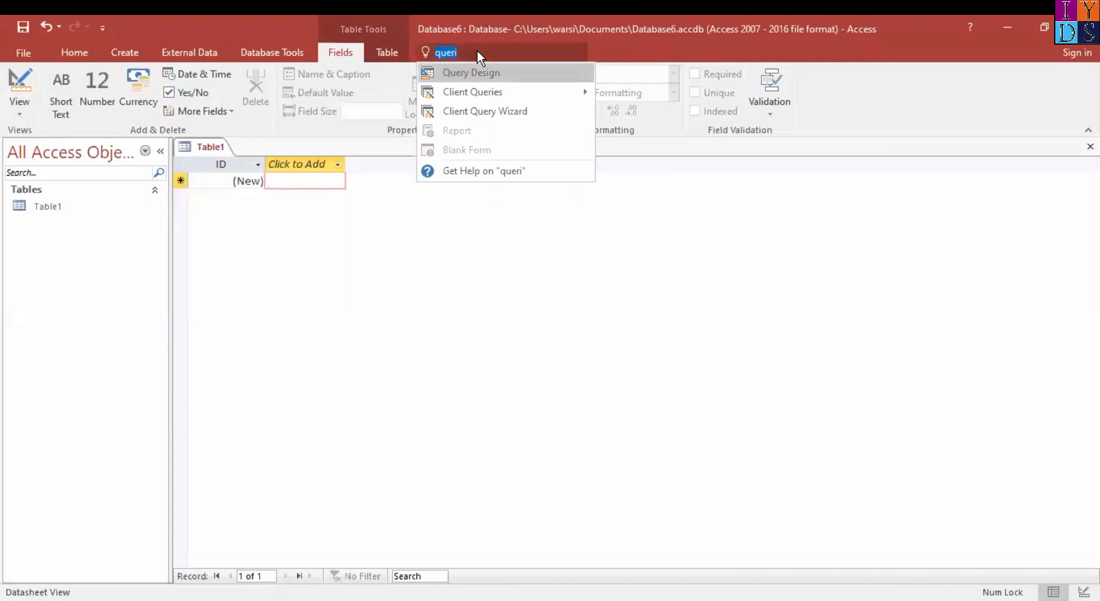
Add the Mode command to the Quick Access Toolbar and display the Home commands
{"action": "left_click", "coordinate": [103, 30]}
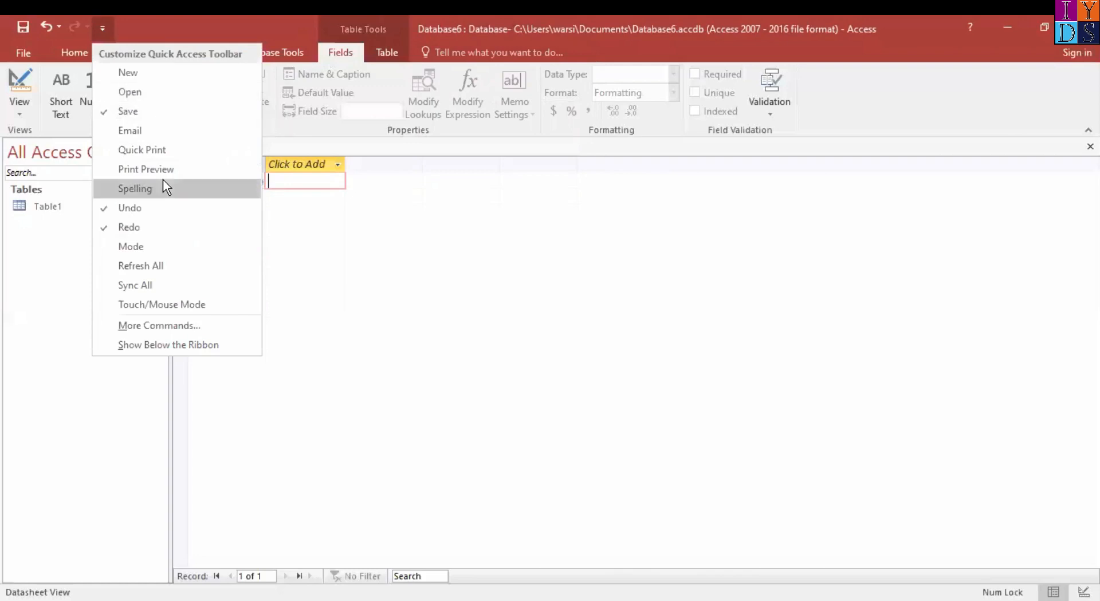
{"action": "left_click", "coordinate": [163, 246]}
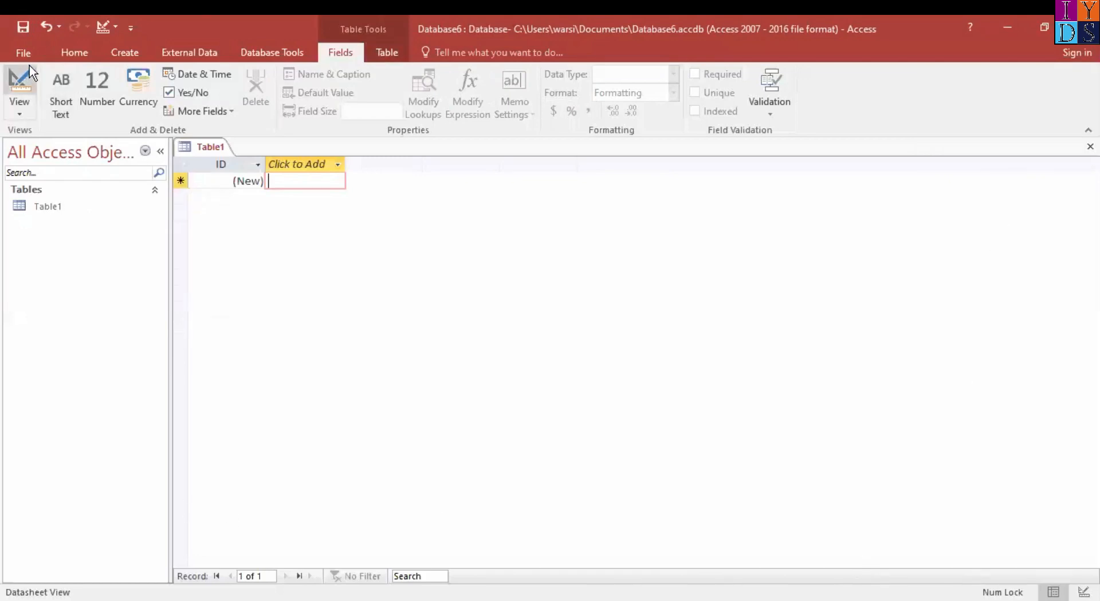
{"action": "left_click", "coordinate": [74, 54]}
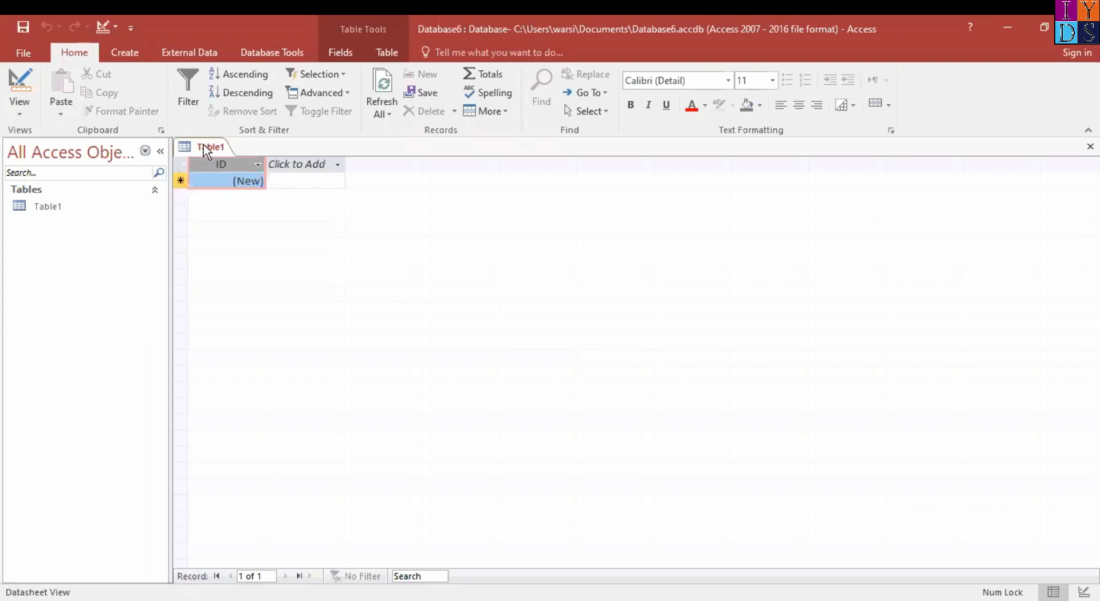
Switch Table1 to Design View, saving the table under the name "Participants DATA"
{"action": "right_click", "coordinate": [206, 152]}
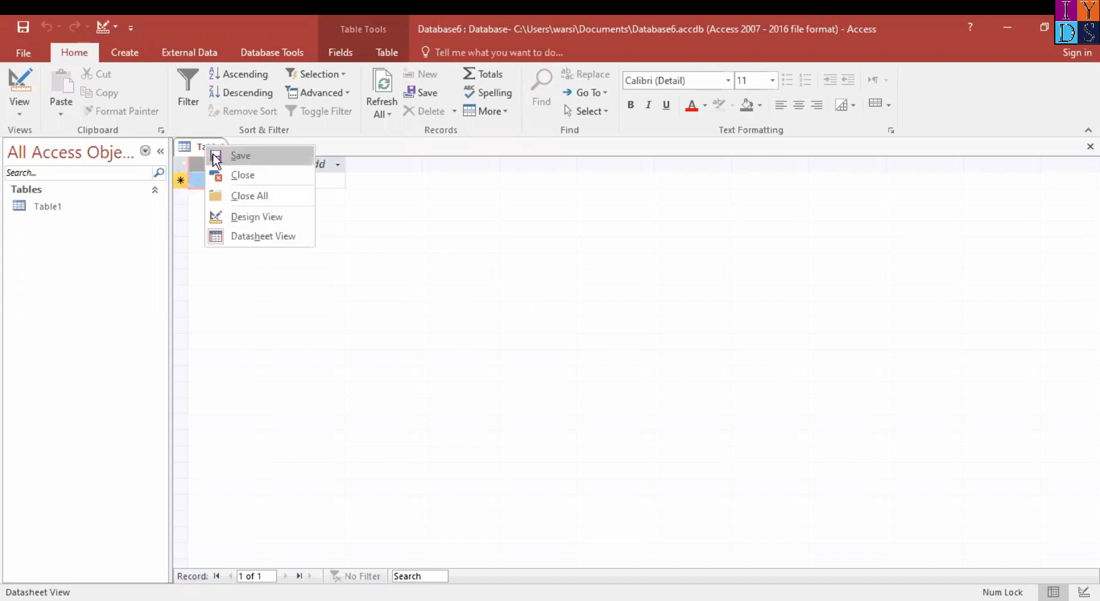
{"action": "left_click", "coordinate": [266, 221]}
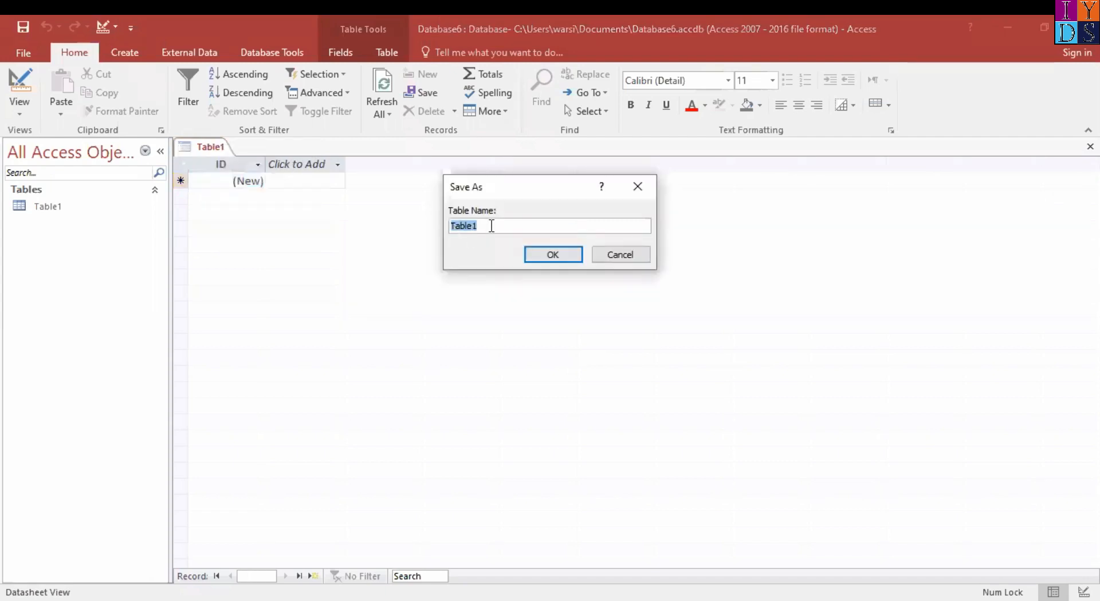
{"action": "left_click", "coordinate": [491, 226]}
{"action": "double_click", "coordinate": [492, 225]}
{"action": "type", "text": "Participants DATa"}
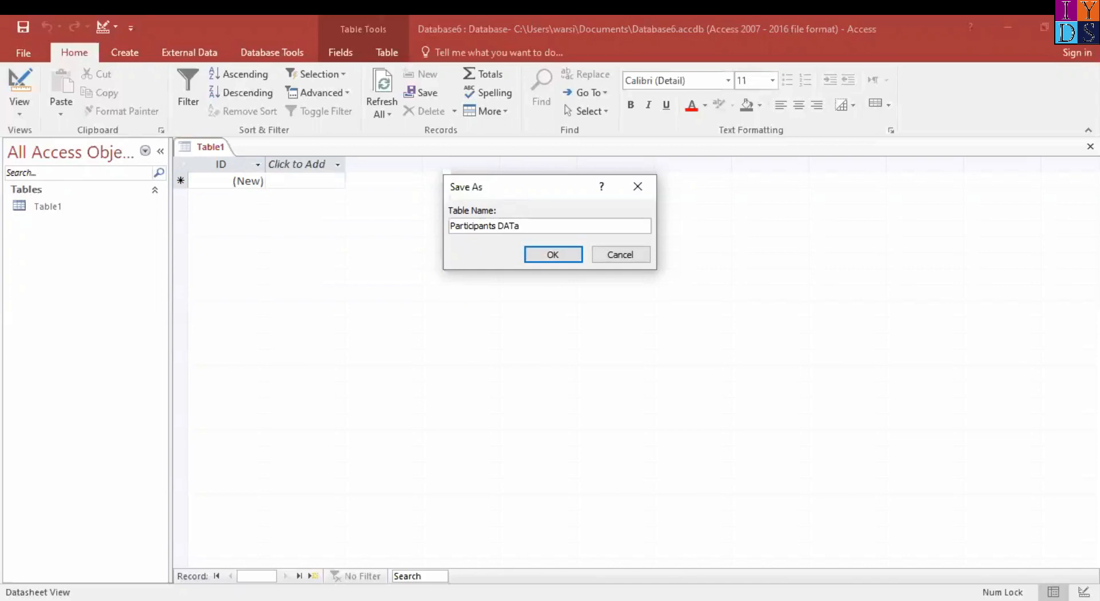
{"action": "key", "text": "BackSpace"}
{"action": "type", "text": "A"}
{"action": "left_click", "coordinate": [570, 256]}
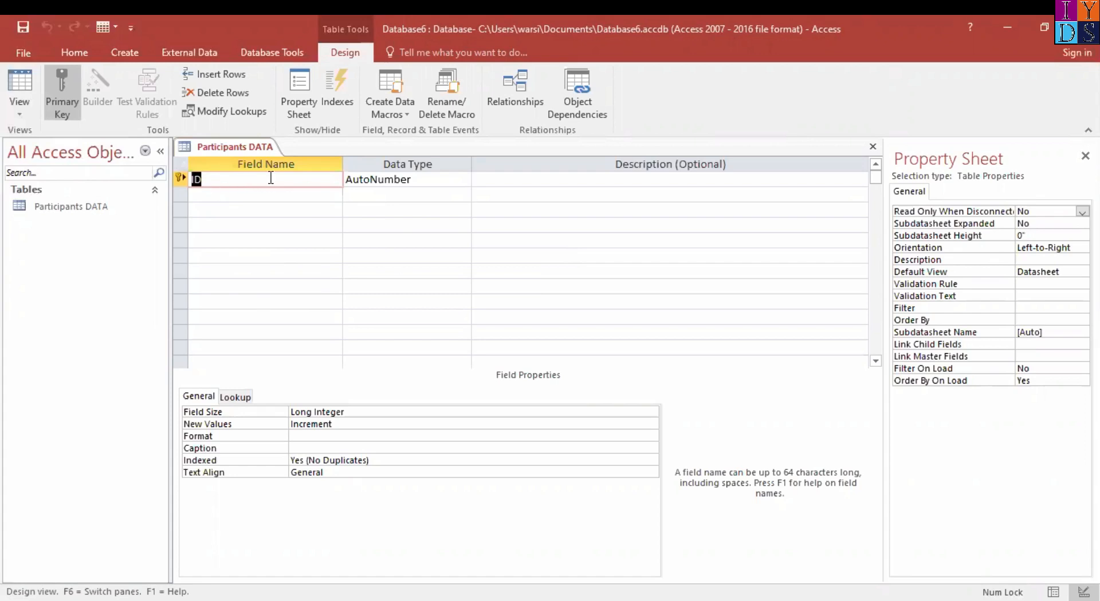
Review the data types available for the ID field without changing its type
{"action": "left_click", "coordinate": [454, 181]}
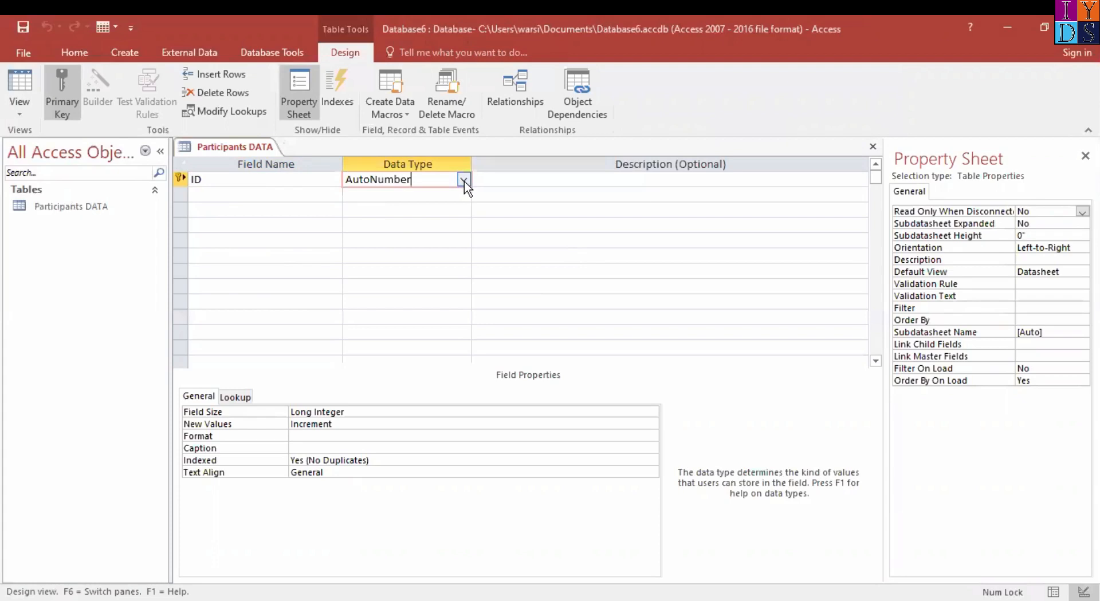
{"action": "left_click", "coordinate": [464, 180]}
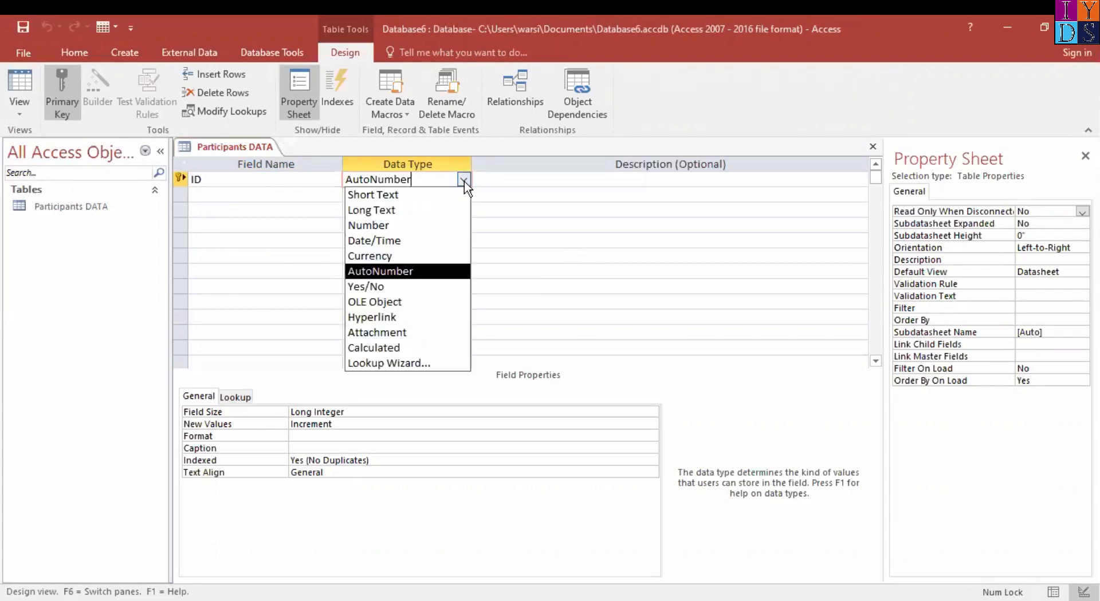
{"action": "left_click", "coordinate": [465, 182]}
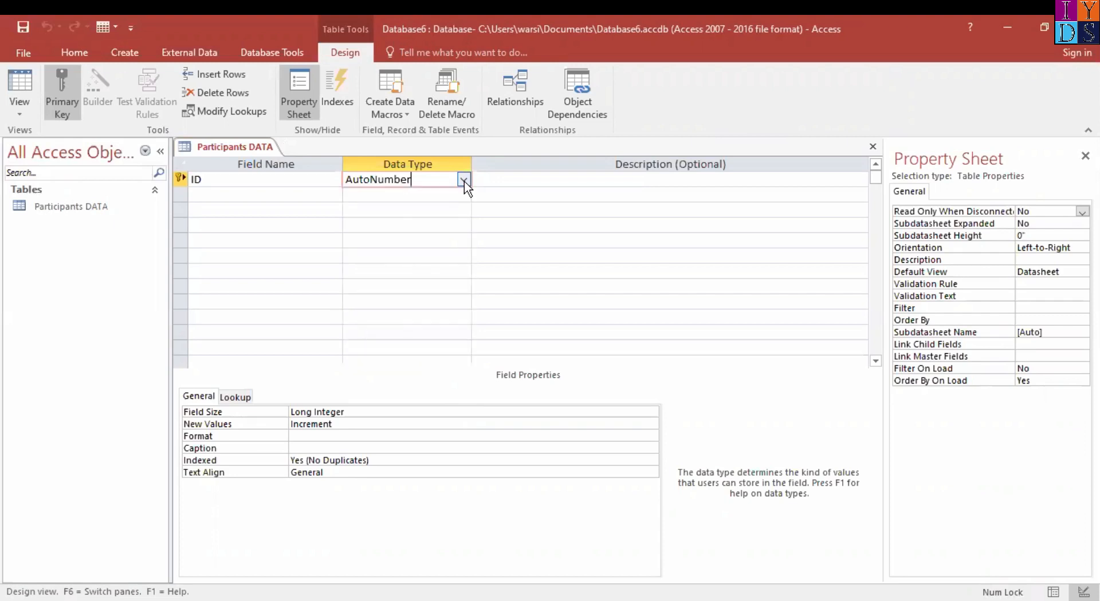
{"action": "left_click", "coordinate": [465, 181]}
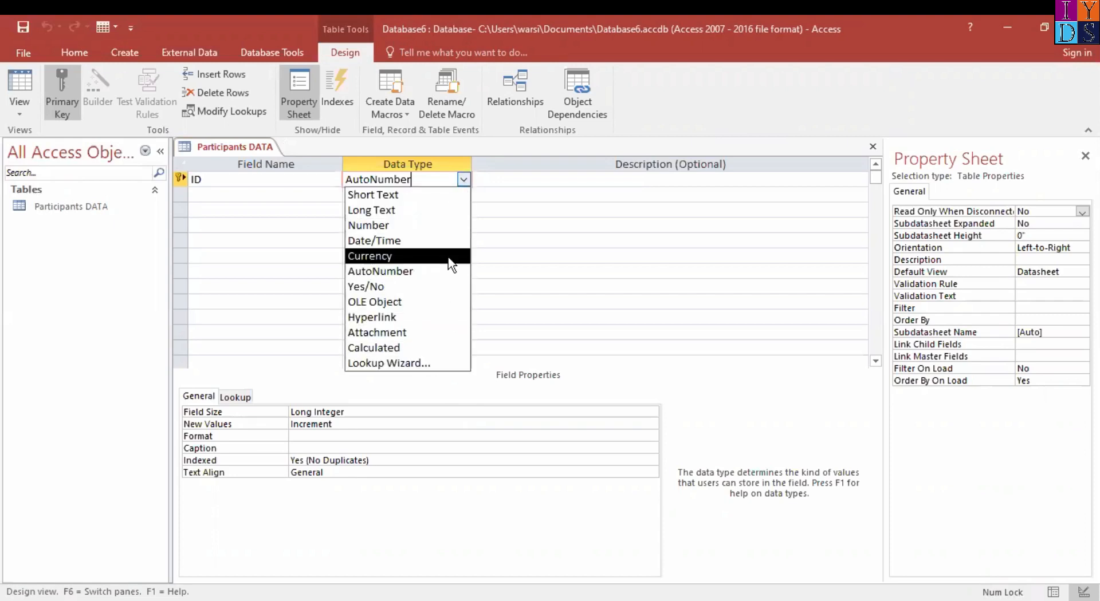
{"action": "left_click", "coordinate": [466, 181]}
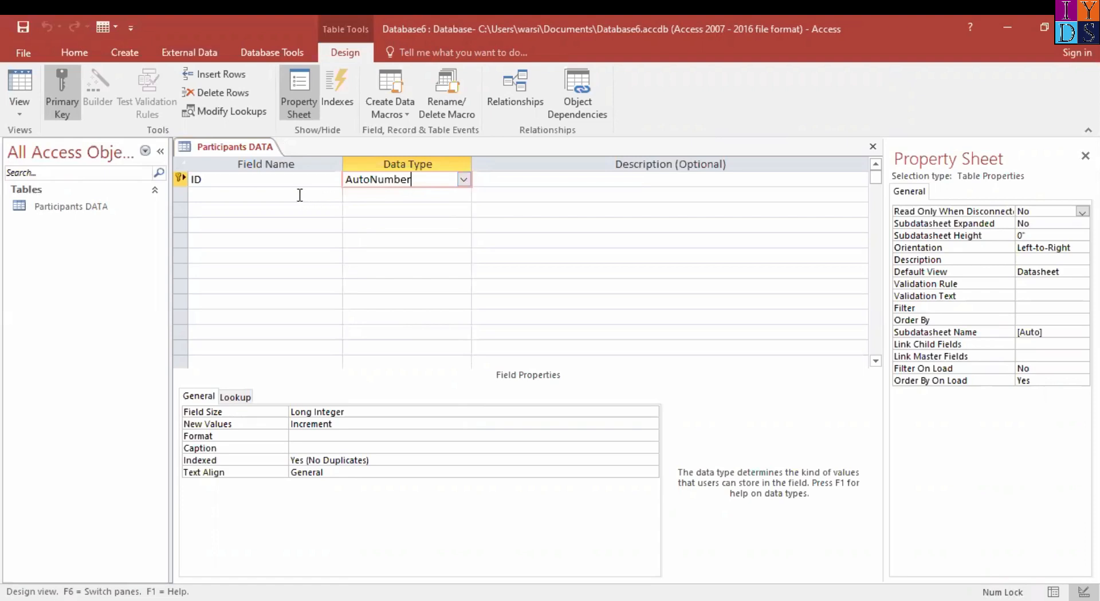
Add a field named "Participants Name" below ID with the Short Text data type
{"action": "left_click", "coordinate": [266, 194]}
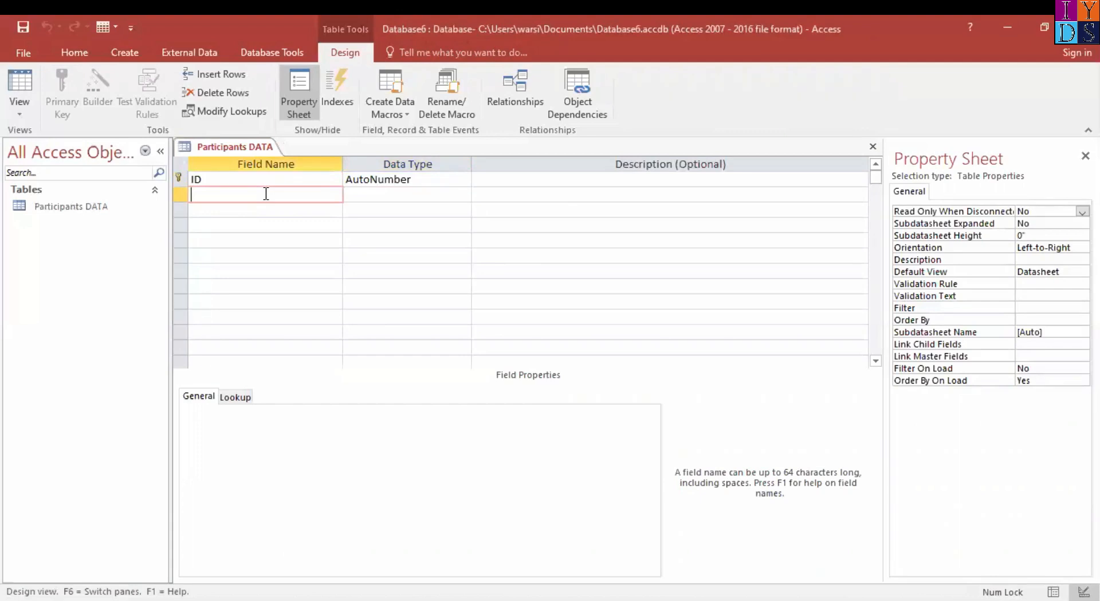
{"action": "type", "text": "Participants Name"}
{"action": "key", "text": "Tab"}
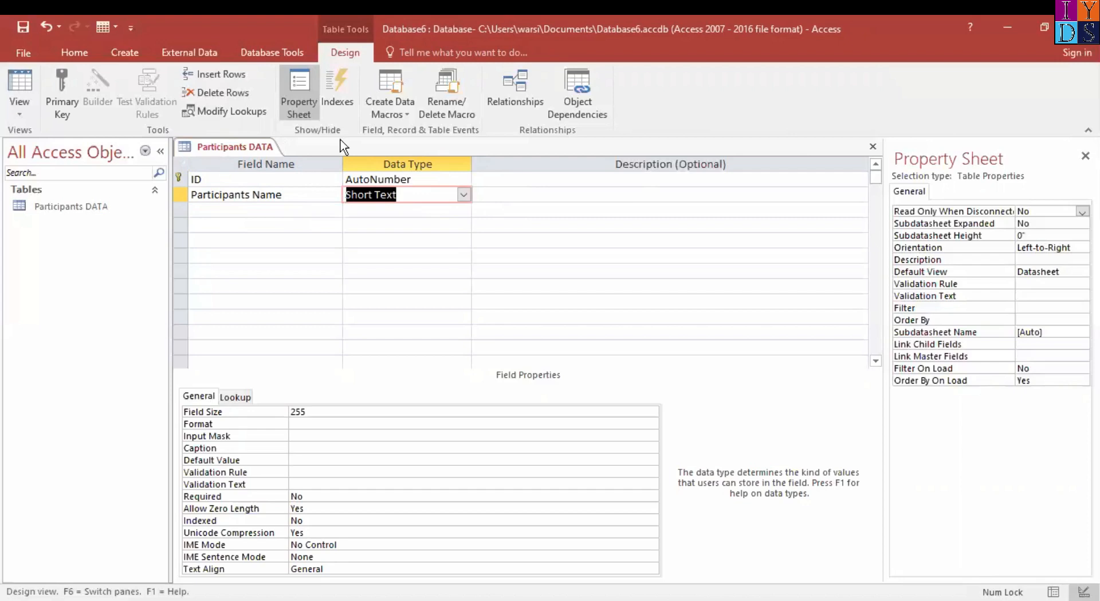
{"action": "left_click", "coordinate": [464, 195]}
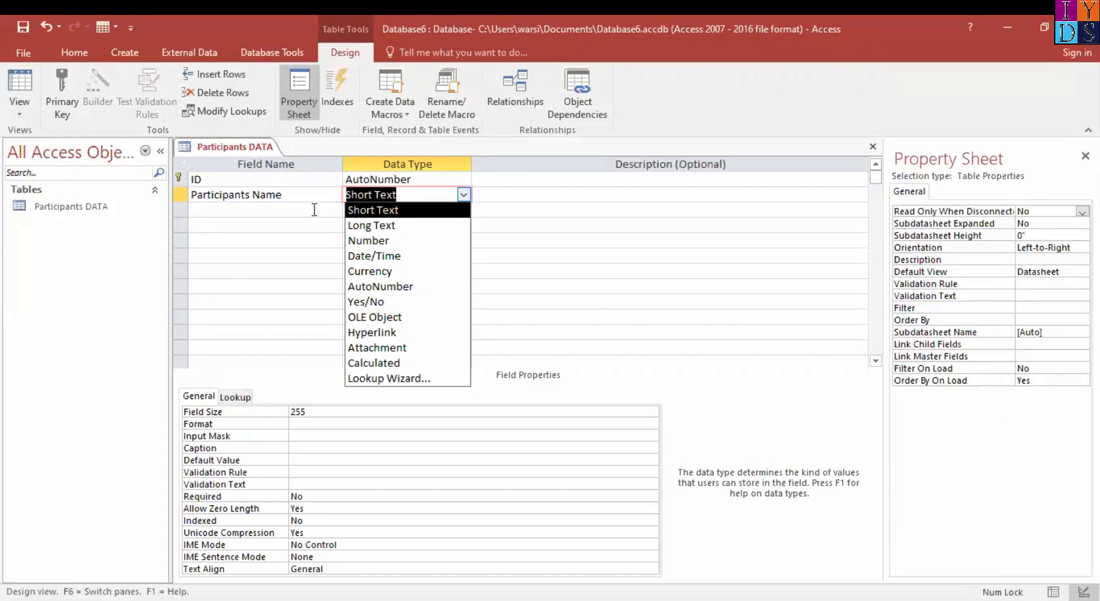
{"action": "left_click", "coordinate": [375, 210]}
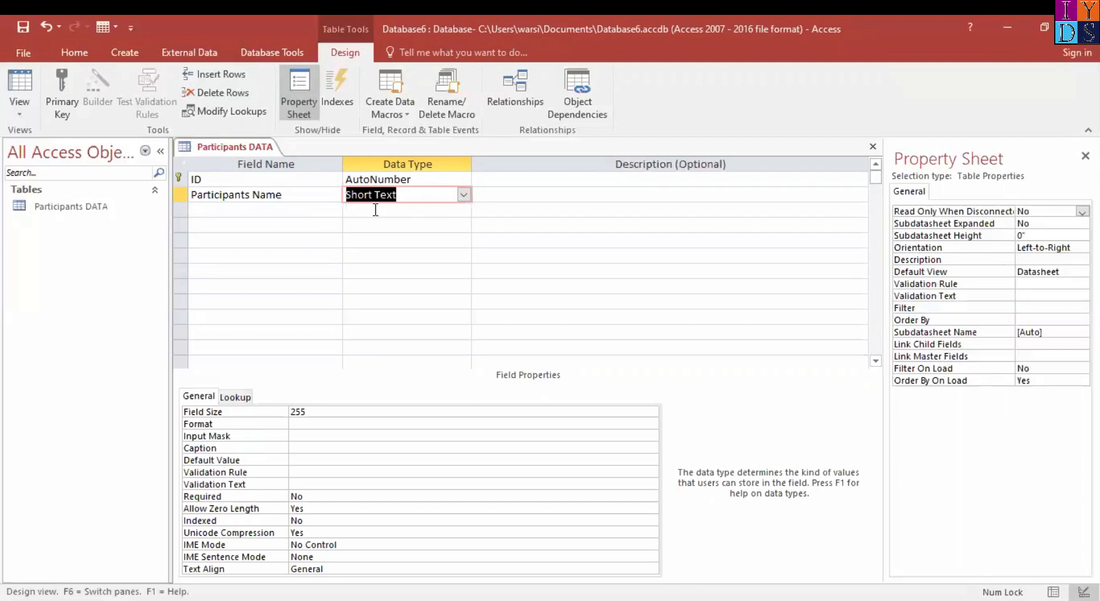
Add a field named "DOB" below Participants Name with the Date/Time data type
{"action": "left_click", "coordinate": [275, 210]}
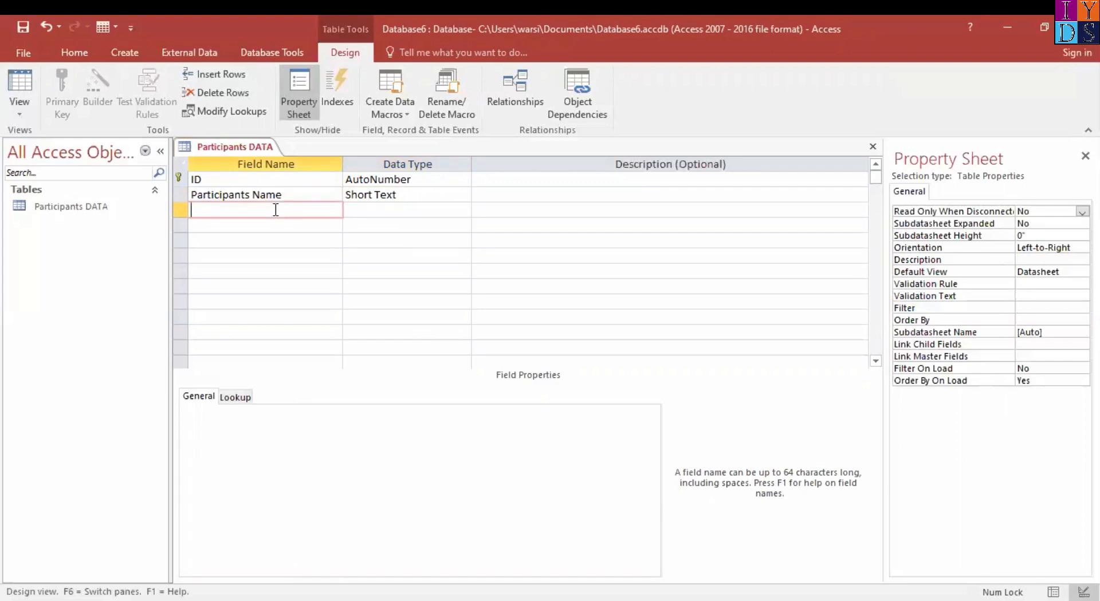
{"action": "type", "text": "DOB"}
{"action": "key", "text": "Tab"}
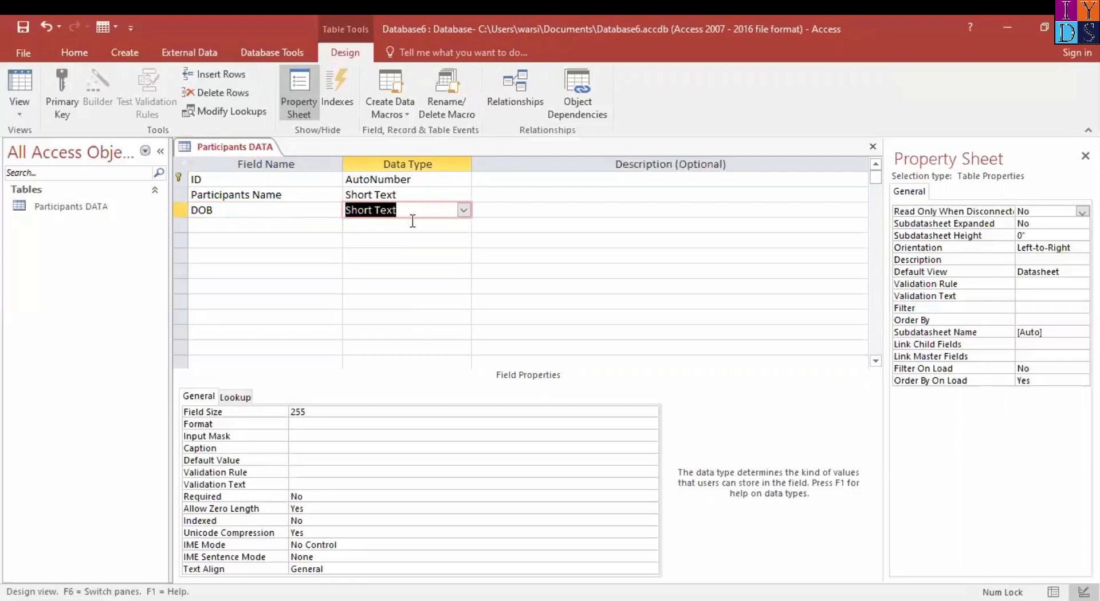
{"action": "left_click", "coordinate": [464, 209]}
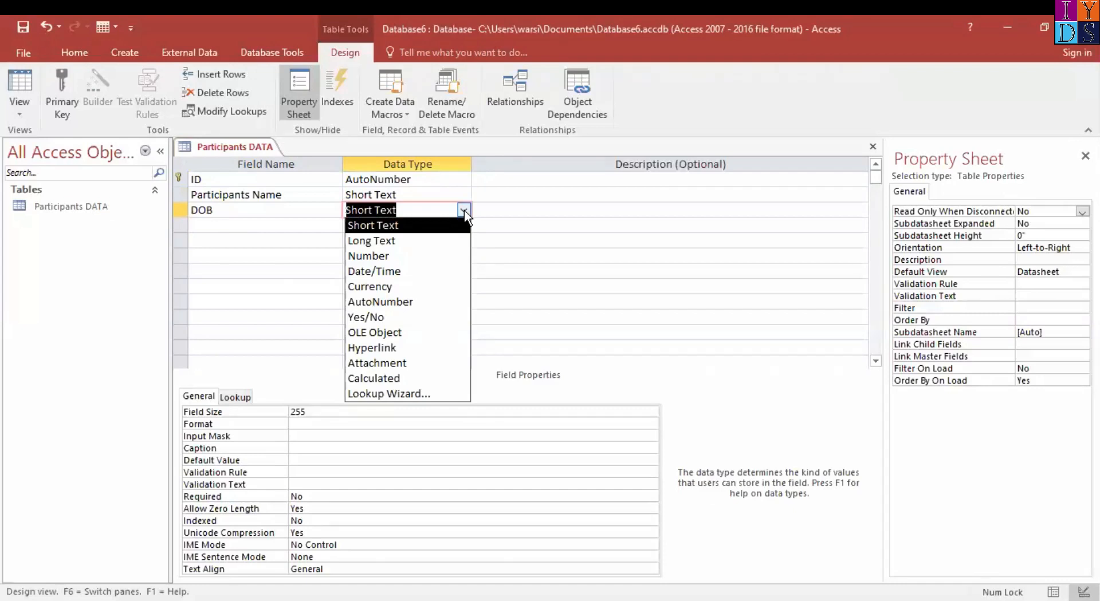
{"action": "left_click", "coordinate": [417, 271]}
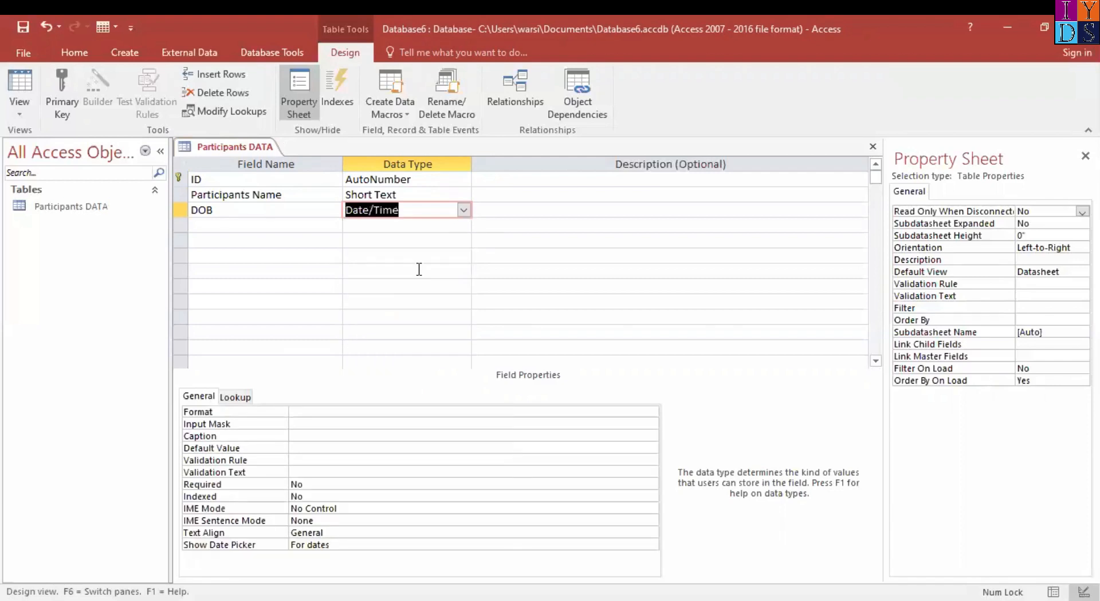
Add a field named "Qualification" below DOB and start the Lookup Wizard for its data type
{"action": "left_click", "coordinate": [233, 224]}
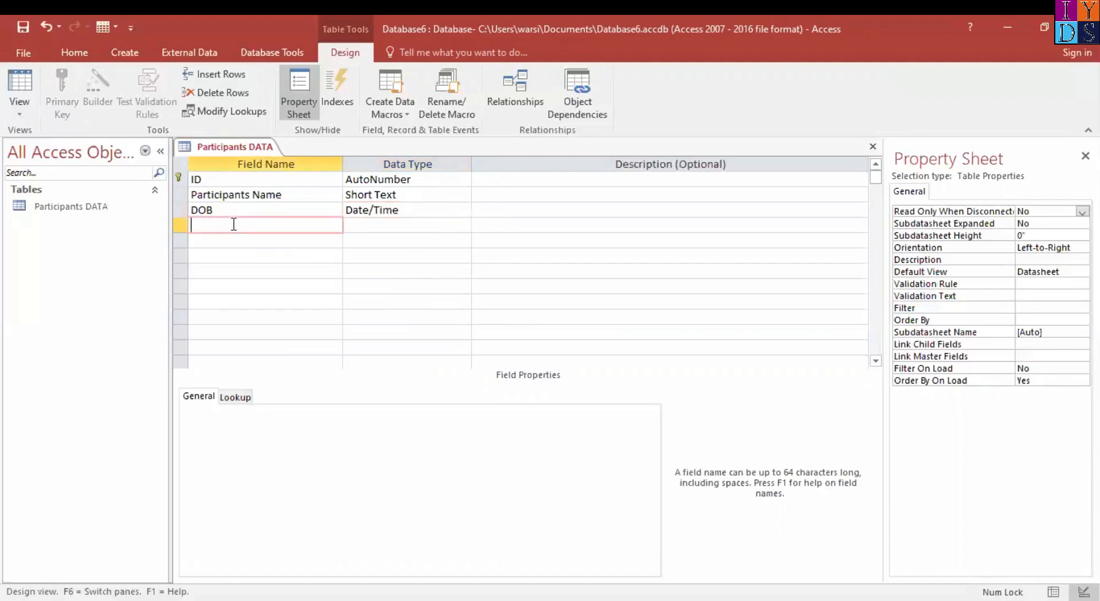
{"action": "type", "text": "Qualification"}
{"action": "key", "text": "Tab"}
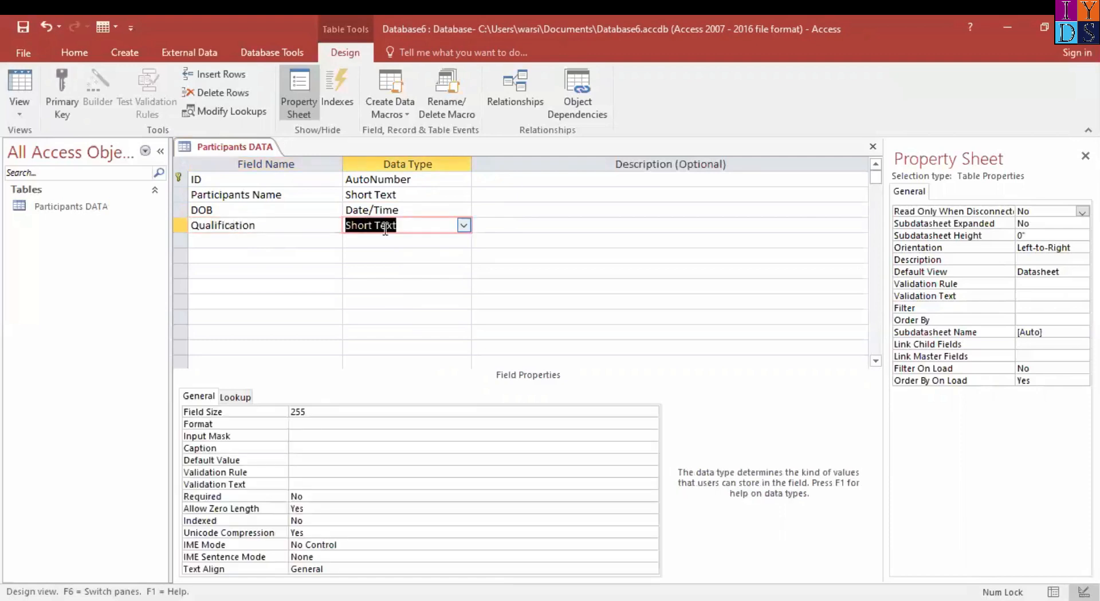
{"action": "left_click", "coordinate": [464, 226]}
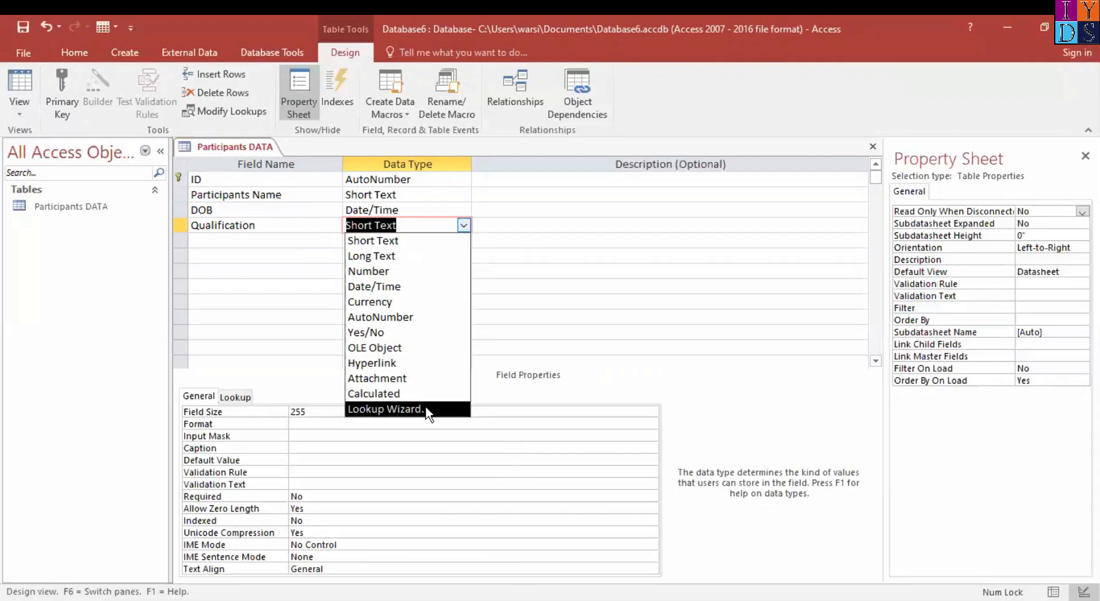
{"action": "left_click", "coordinate": [391, 410]}
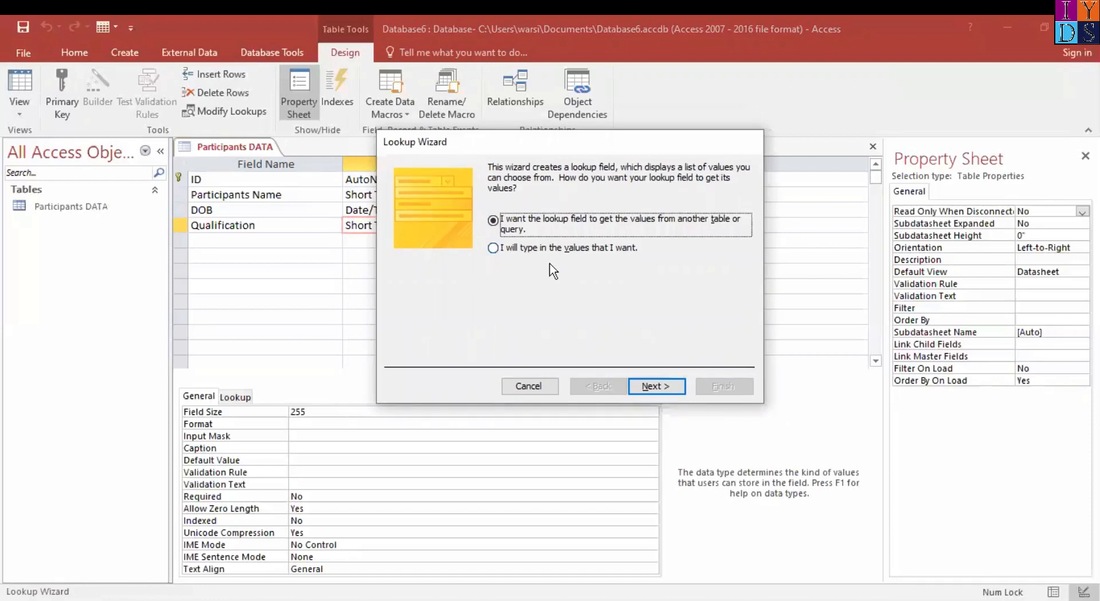
Choose typed-in values for the Qualification lookup and list Graduation, Post Graduation and MBA in its single column
{"action": "left_click", "coordinate": [492, 250]}
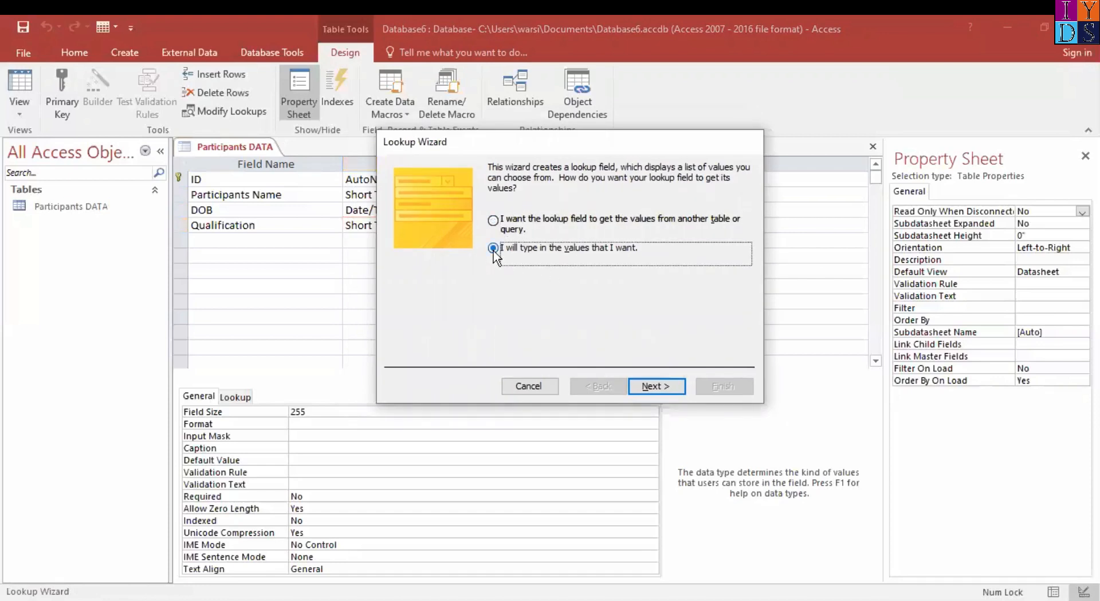
{"action": "left_click", "coordinate": [678, 387]}
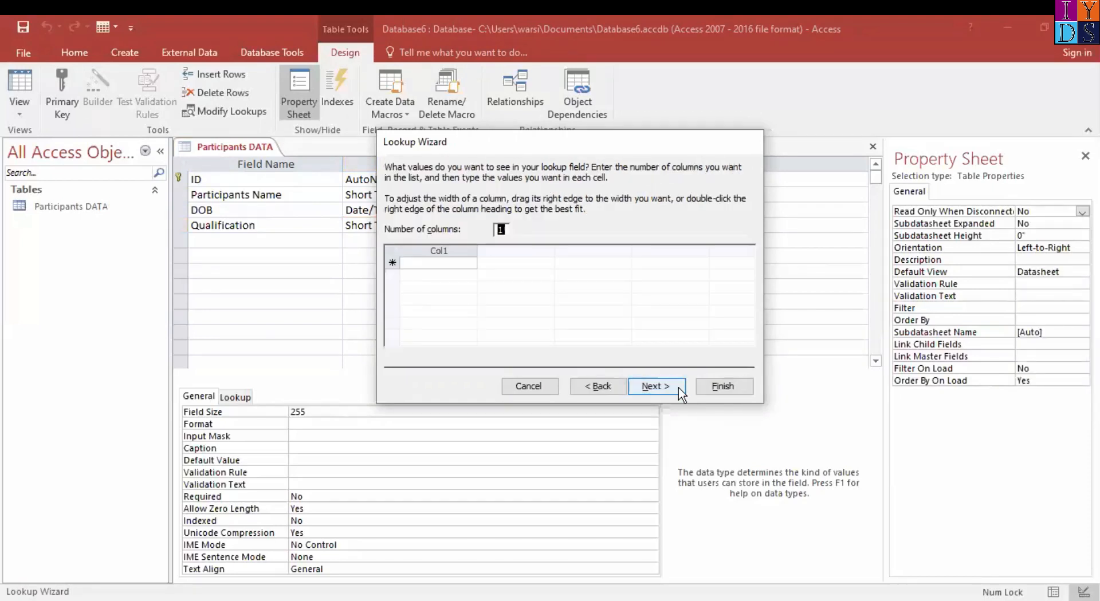
{"action": "left_click", "coordinate": [458, 264]}
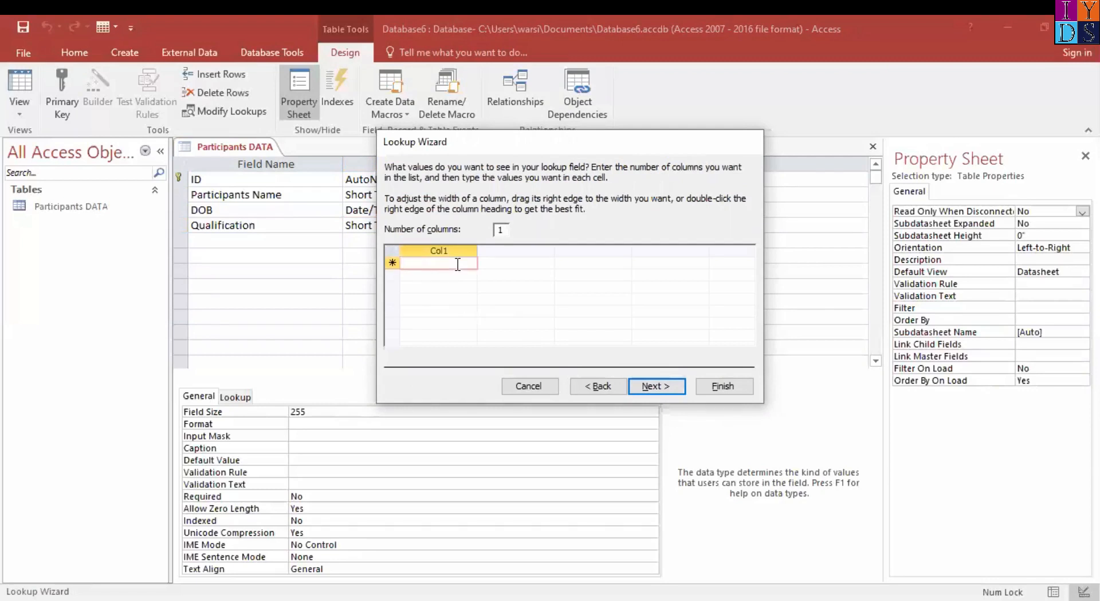
{"action": "type", "text": "Graduation"}
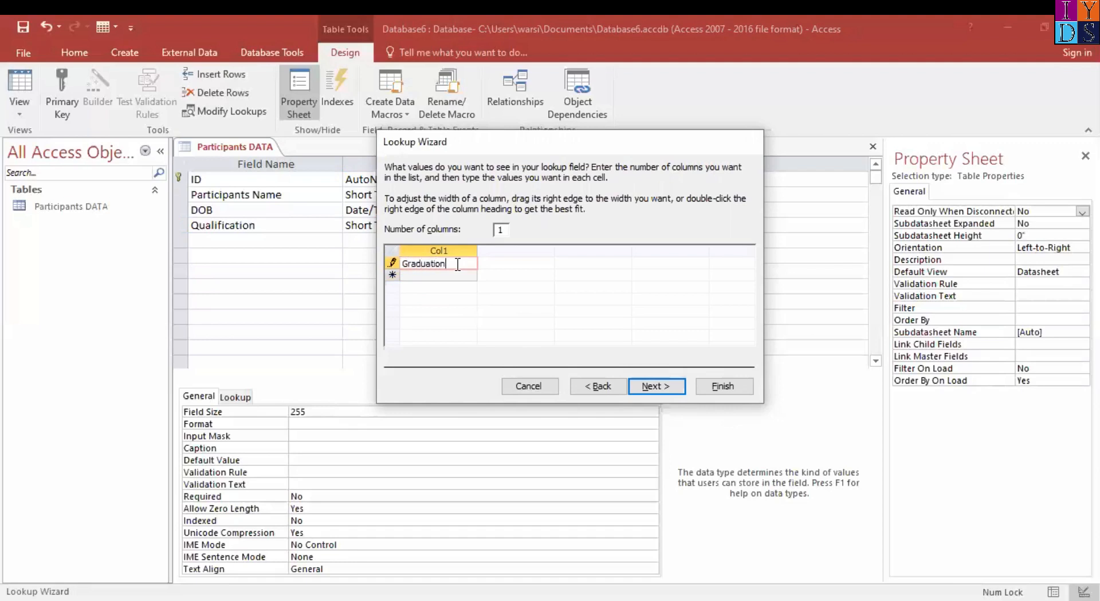
{"action": "key", "text": "Return"}
{"action": "type", "text": "Post Graduation"}
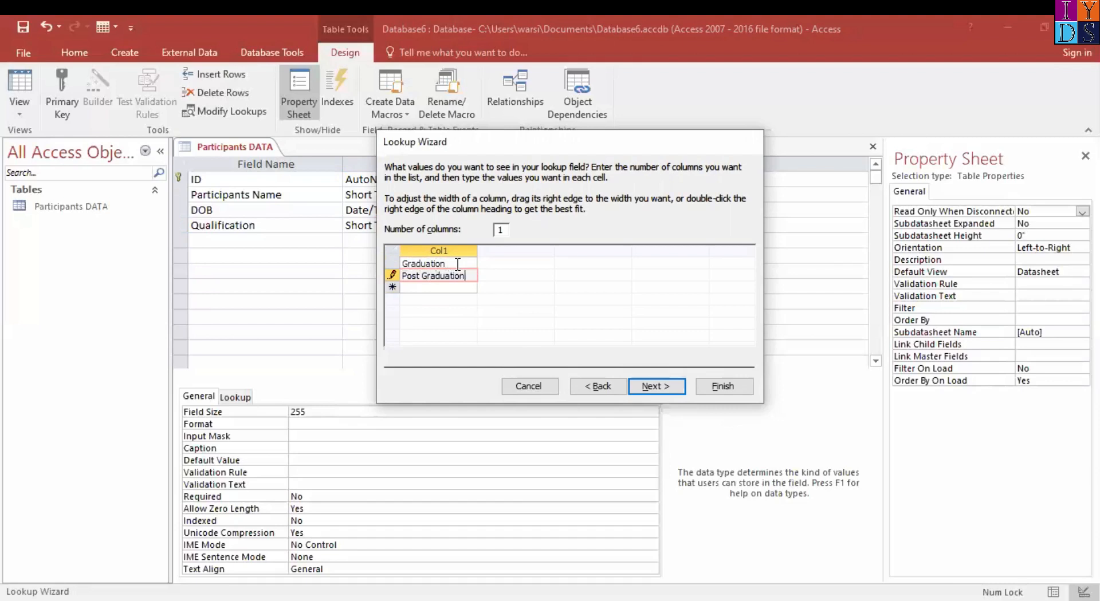
{"action": "key", "text": "Return"}
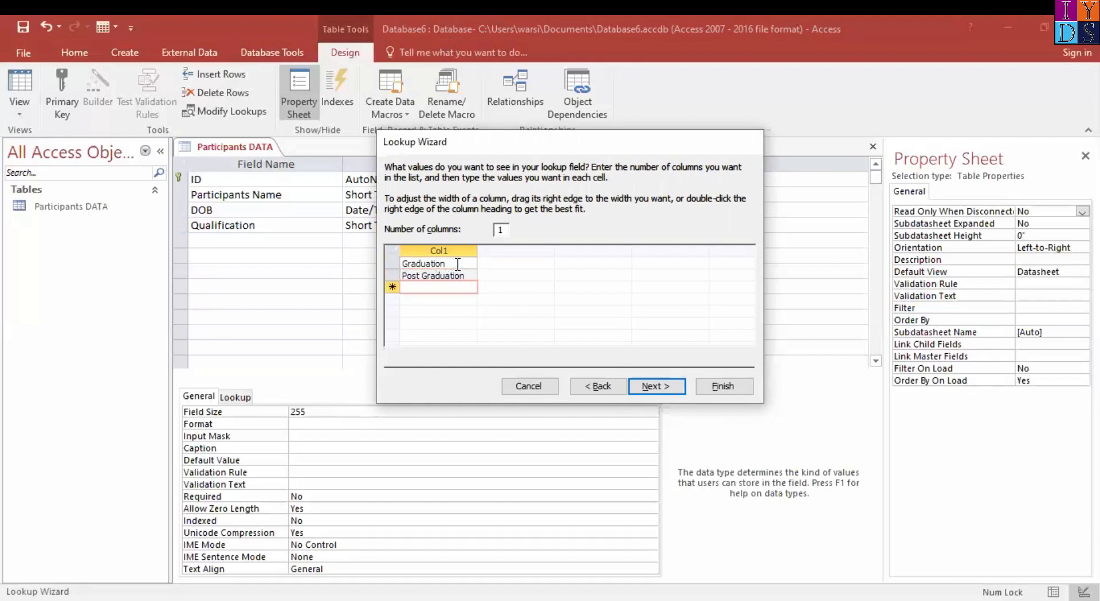
{"action": "type", "text": "MBA"}
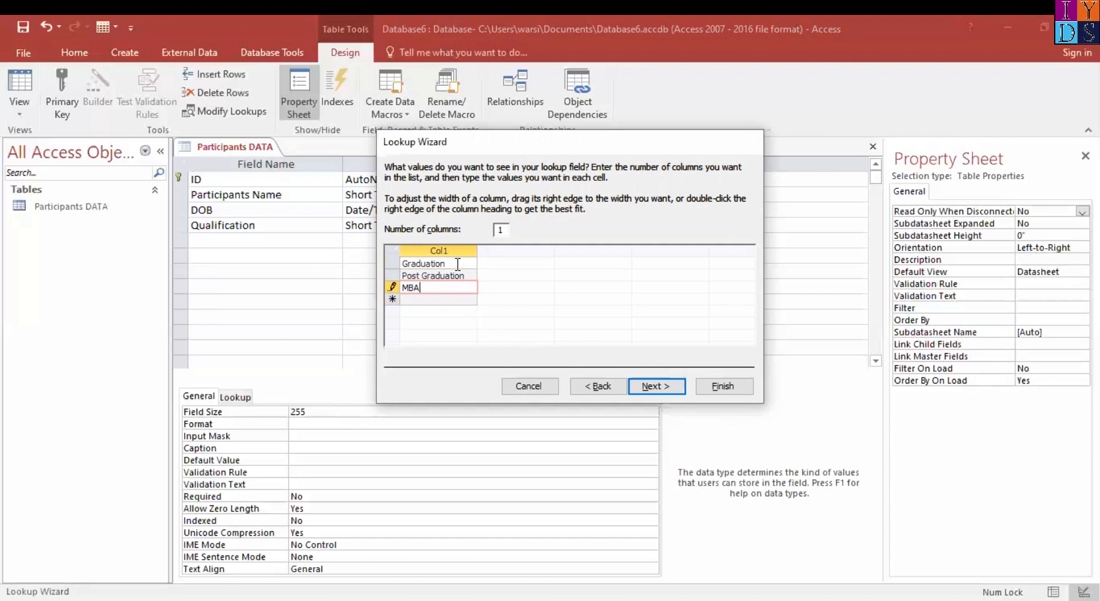
{"action": "key", "text": "Return"}
Add M.Phill and Ph.D below MBA in the Qualification value list
{"action": "type", "text": "P"}
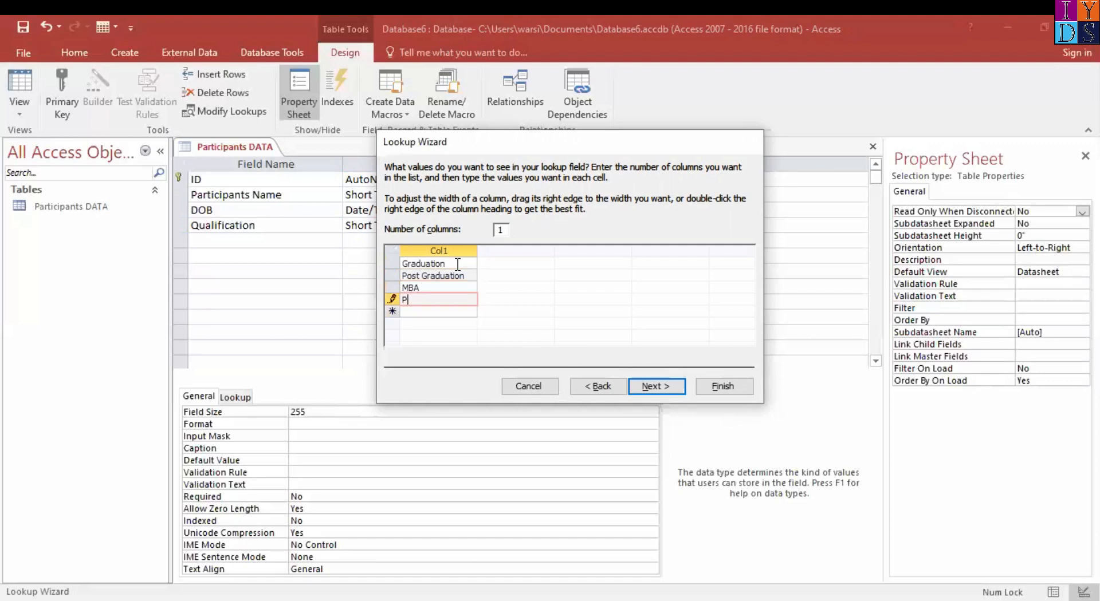
{"action": "key", "text": "BackSpace"}
{"action": "type", "text": "M.Phill"}
{"action": "key", "text": "Return"}
{"action": "type", "text": "Ph.D"}
{"action": "key", "text": "BackSpace"}
{"action": "key", "text": "BackSpace"}
{"action": "key", "text": "BackSpace"}
{"action": "type", "text": "h.D"}
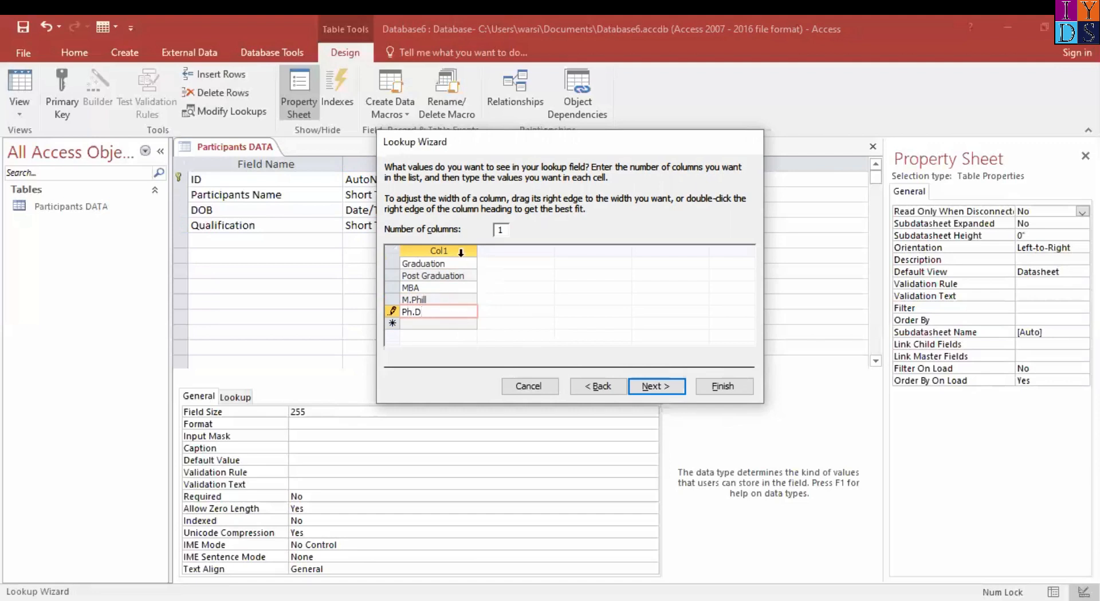
Complete the Qualification lookup, keeping its label and leaving Limit To List and Allow Multiple Values off
{"action": "left_click", "coordinate": [458, 262]}
{"action": "left_click", "coordinate": [456, 313]}
{"action": "left_click", "coordinate": [657, 386]}
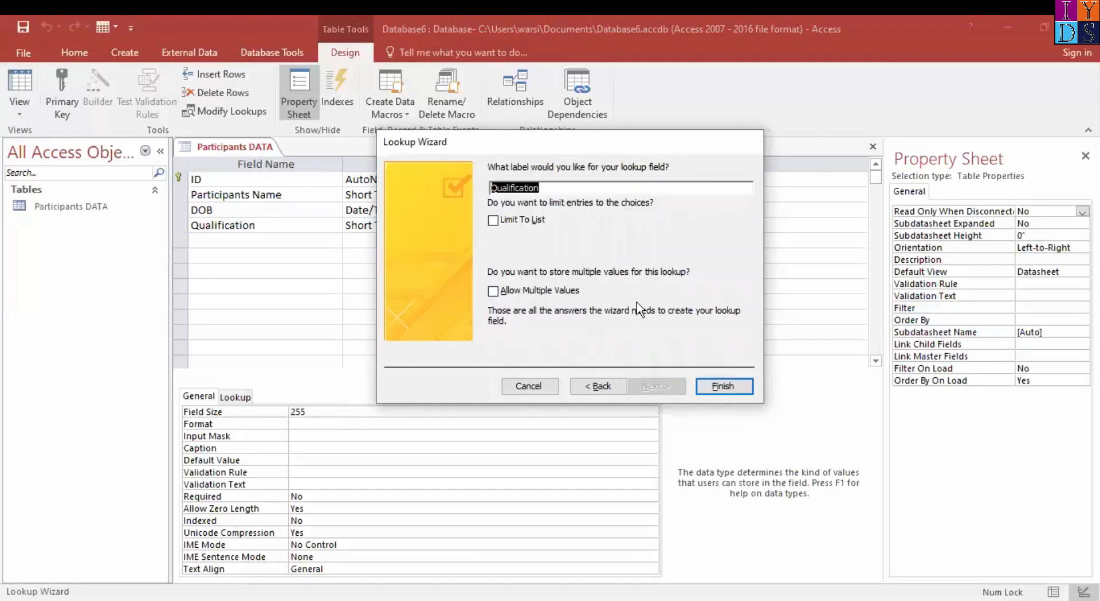
{"action": "left_click", "coordinate": [724, 387]}
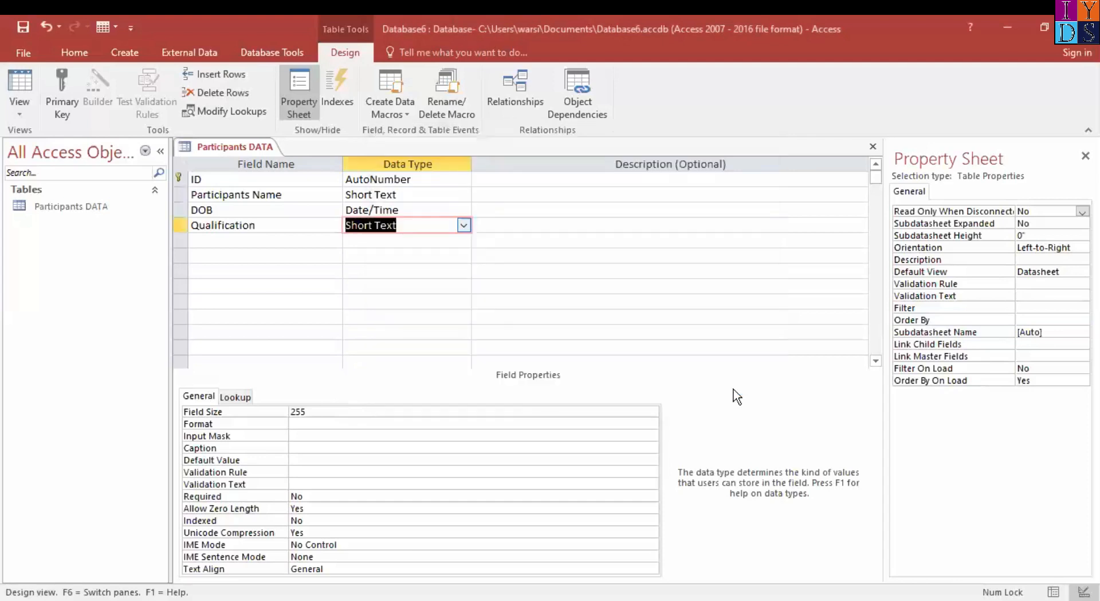
Add a field named "City" below Qualification in the Participants DATA table
{"action": "left_click", "coordinate": [263, 241]}
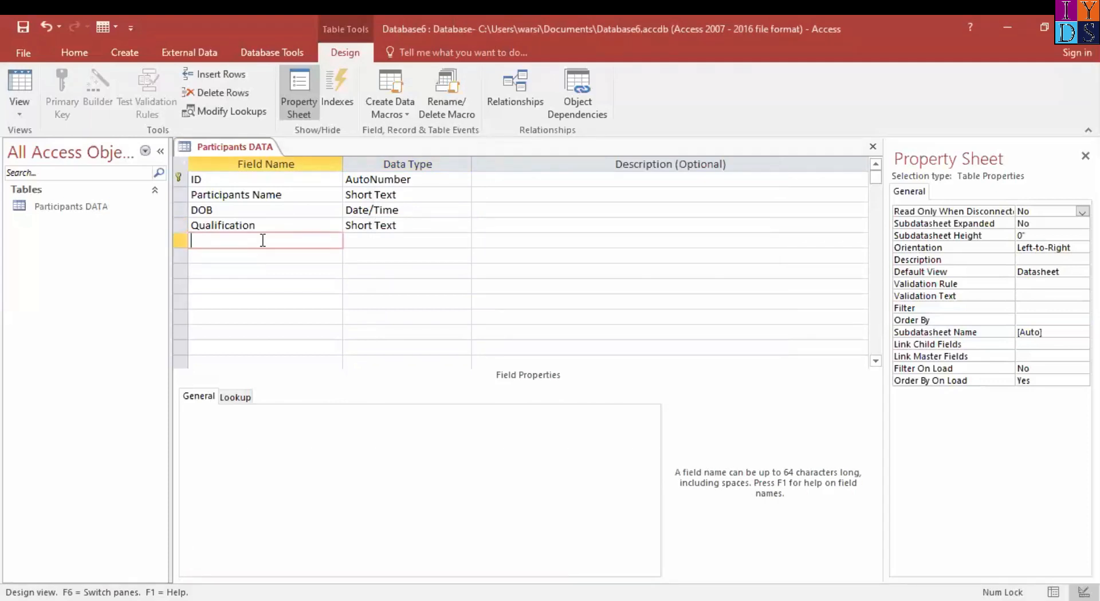
{"action": "type", "text": "City"}
{"action": "key", "text": "Tab"}
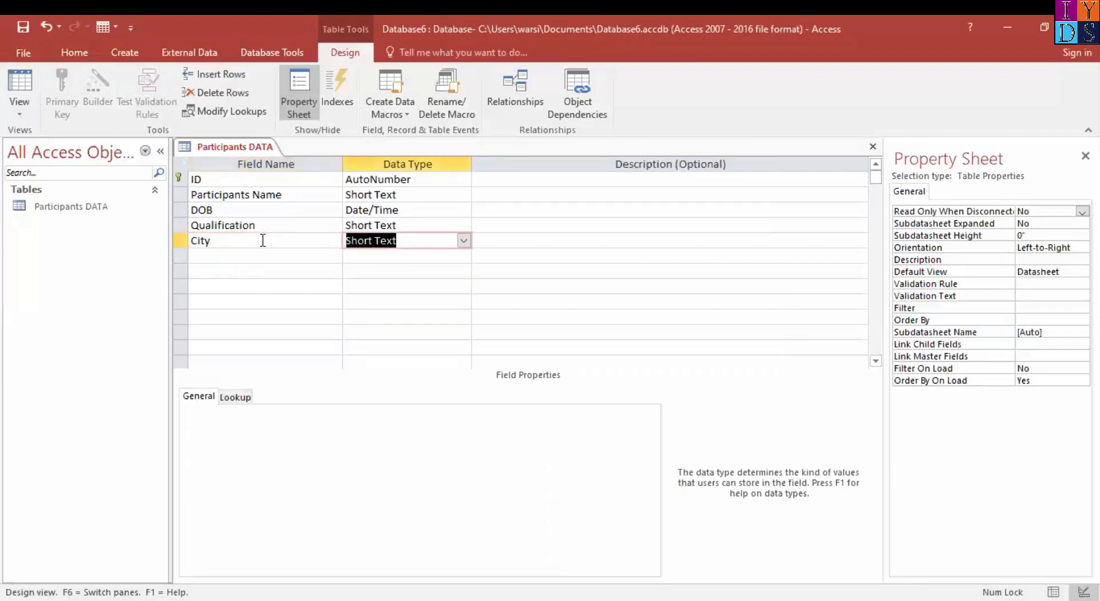
{"action": "left_click", "coordinate": [463, 241]}
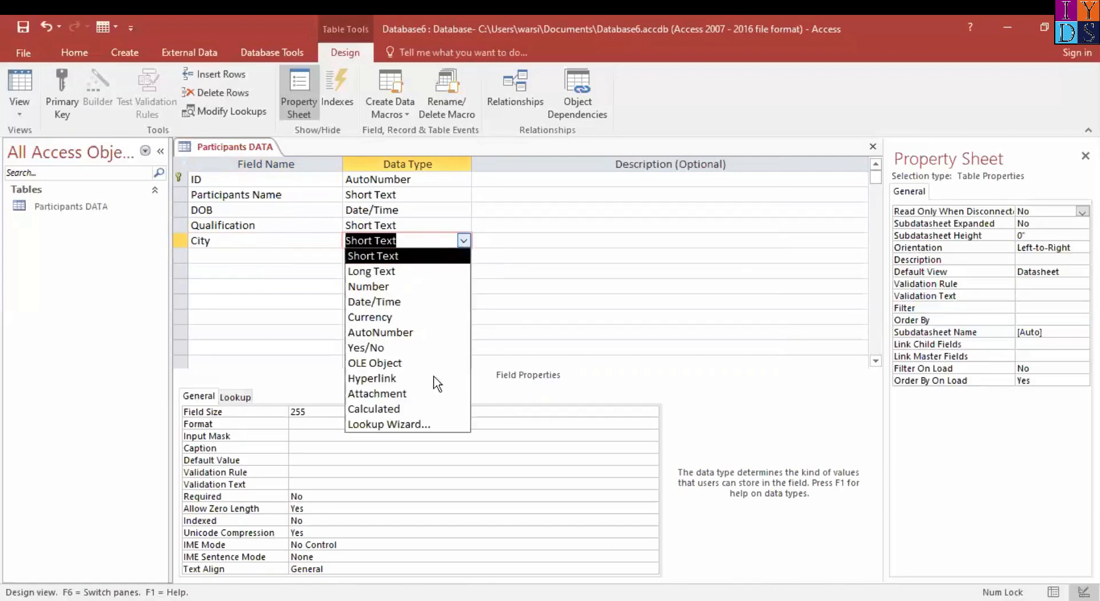
{"action": "left_click", "coordinate": [428, 425]}
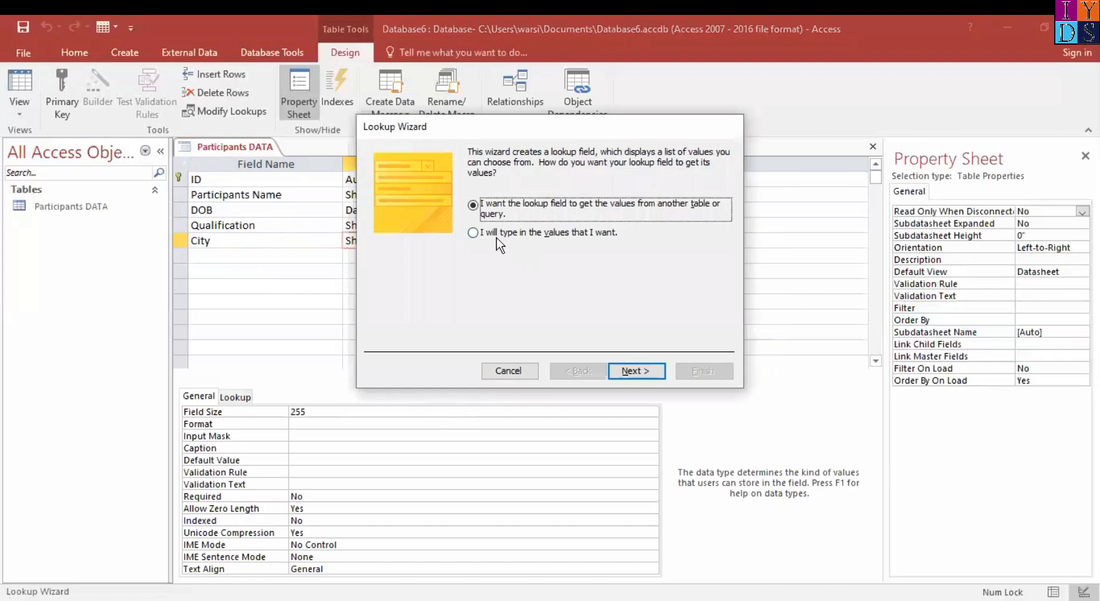
{"action": "left_click", "coordinate": [492, 235]}
{"action": "left_click", "coordinate": [641, 369]}
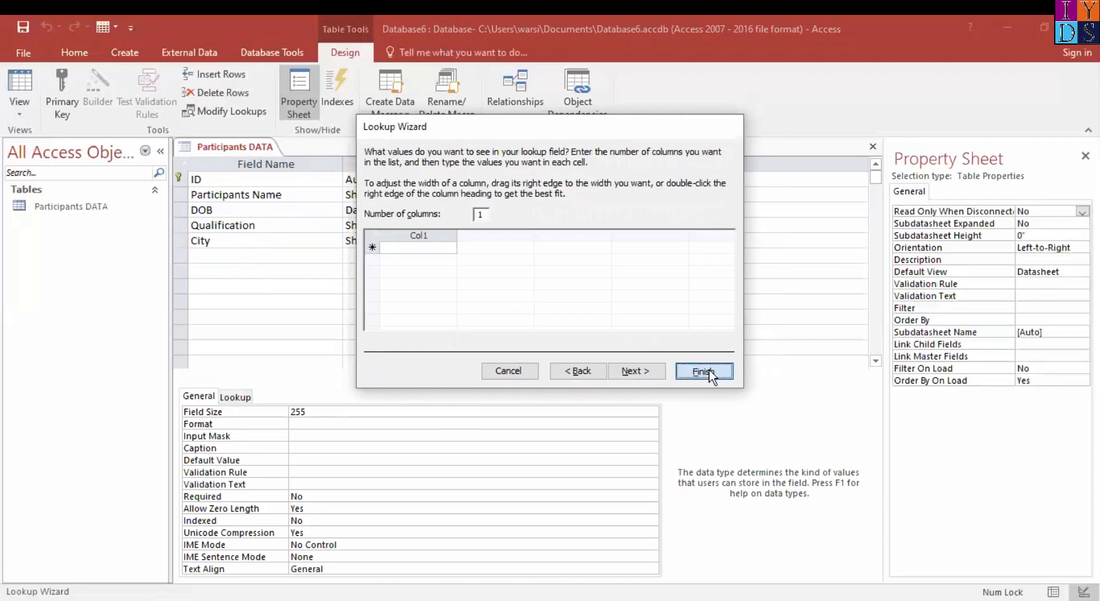
{"action": "left_click", "coordinate": [710, 371]}
Start the Lookup Wizard for the City field's data type and choose to use typed-in values
{"action": "left_click", "coordinate": [464, 240]}
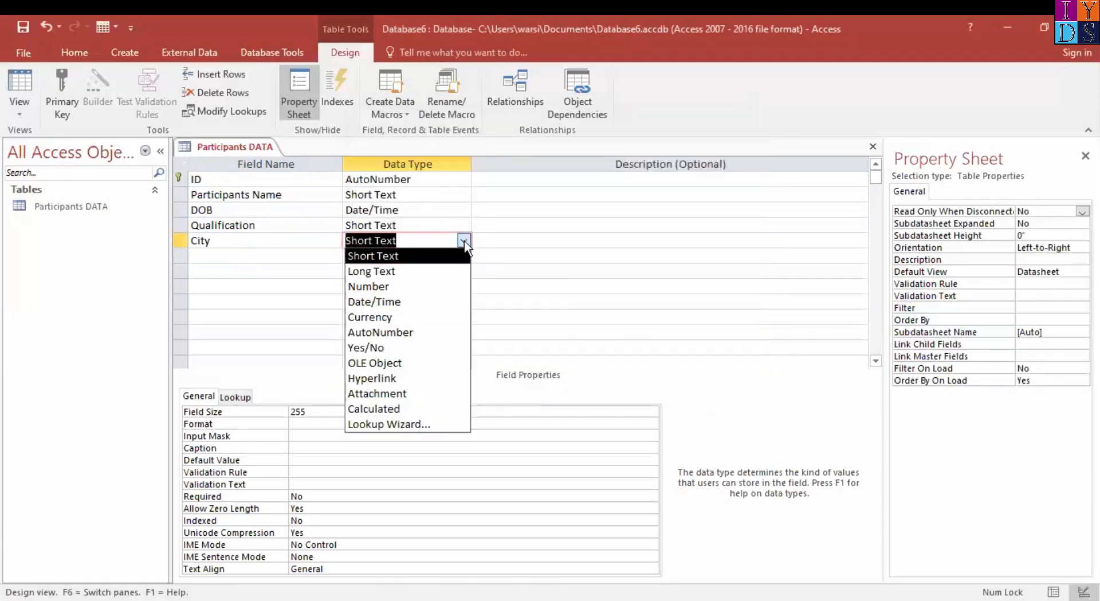
{"action": "left_click", "coordinate": [434, 422]}
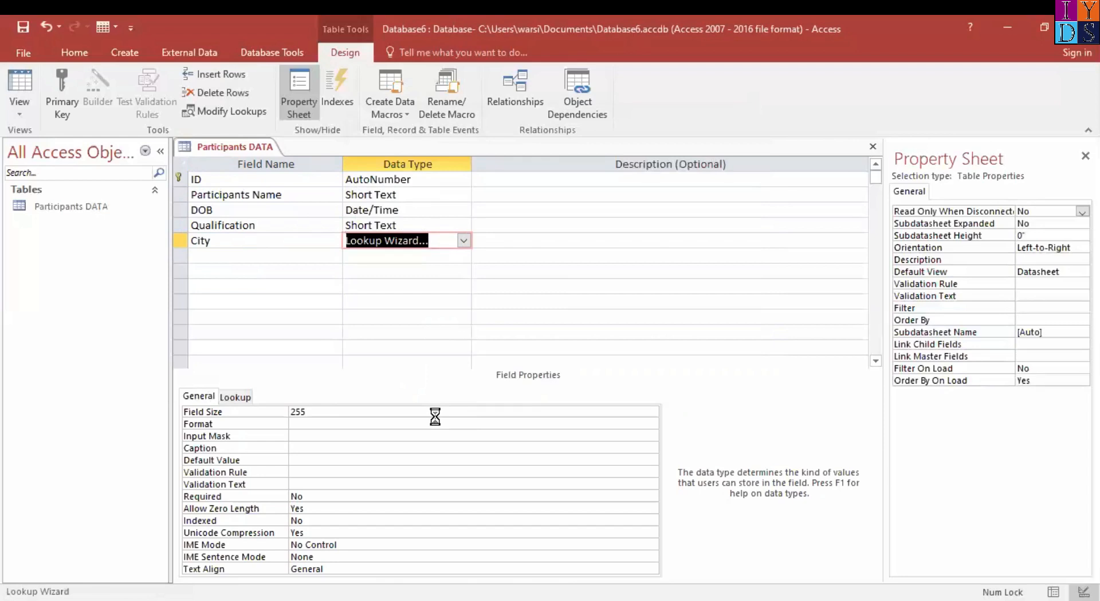
{"action": "left_click", "coordinate": [532, 235]}
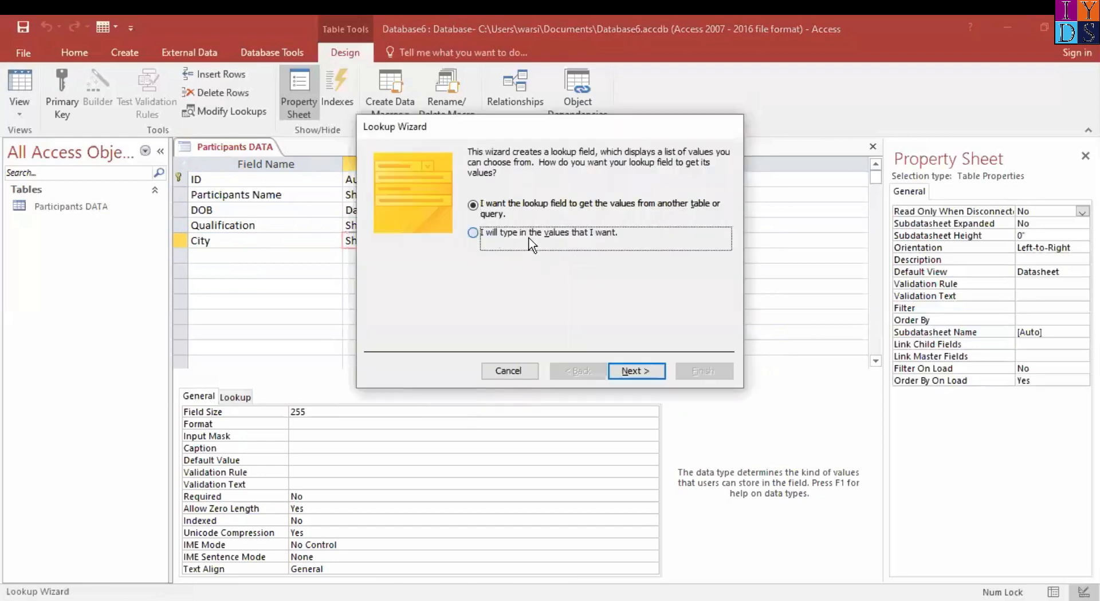
{"action": "left_click", "coordinate": [640, 373]}
List Delhi, Mumbai and Kolkata as the City lookup values and complete the wizard with the label City
{"action": "left_click", "coordinate": [396, 249]}
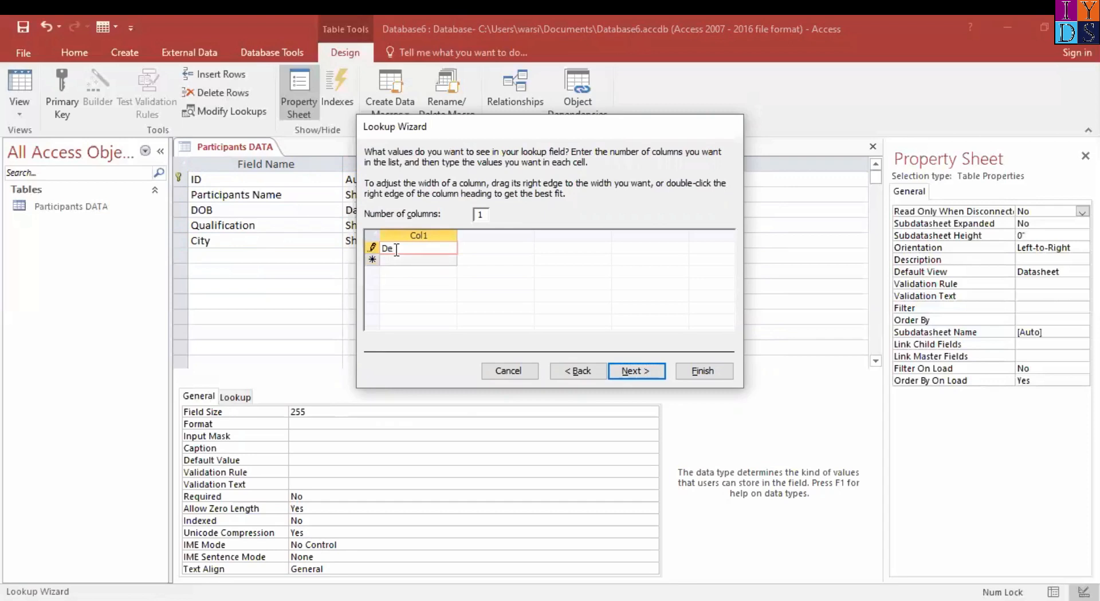
{"action": "key", "text": "Tab"}
{"action": "type", "text": "Mumb"}
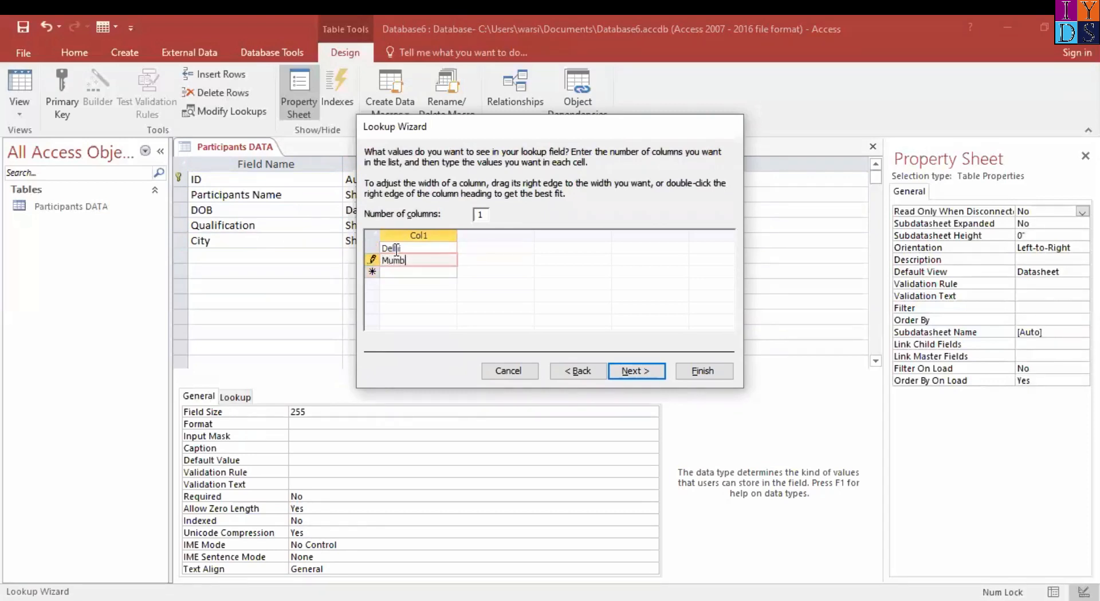
{"action": "key", "text": "Tab"}
{"action": "type", "text": "Kolkata"}
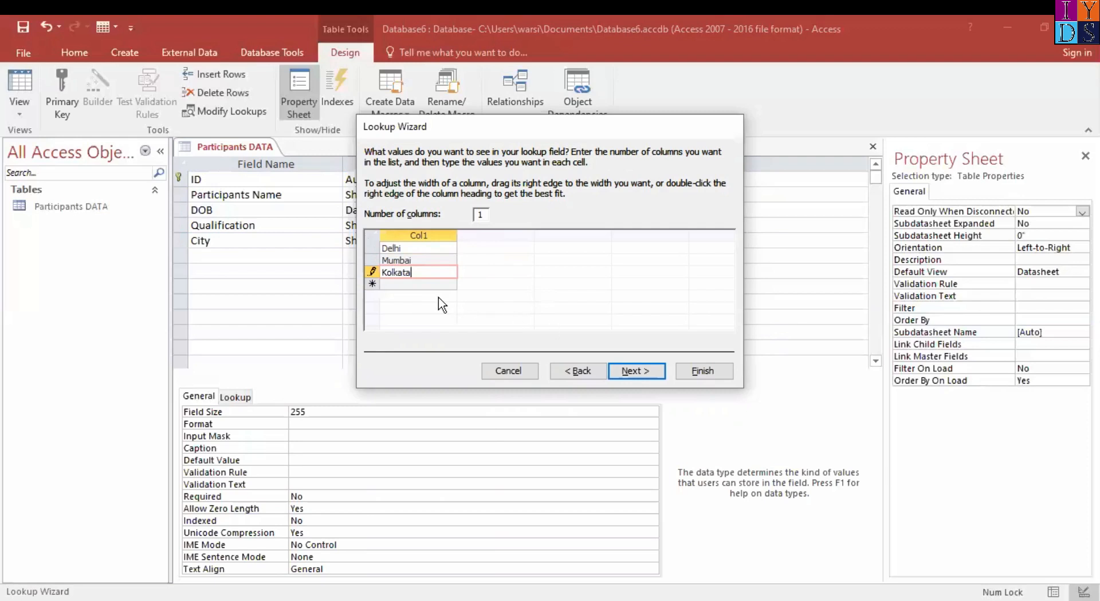
{"action": "left_click", "coordinate": [633, 371]}
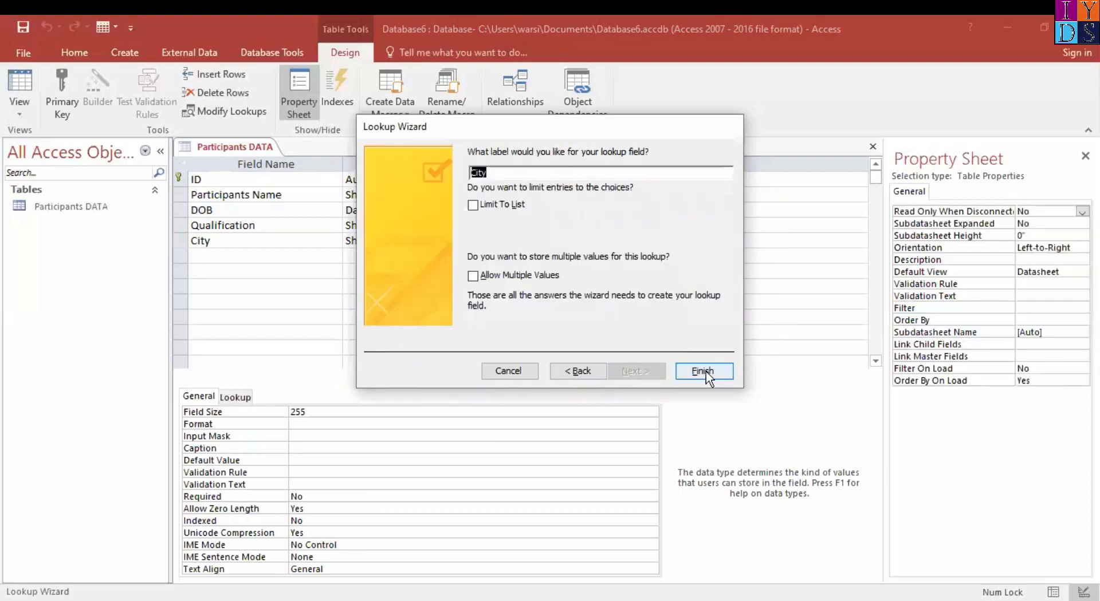
{"action": "left_click", "coordinate": [708, 376]}
Add a field named "State" below City and set up its data type as a lookup with typed-in values
{"action": "left_click", "coordinate": [238, 259]}
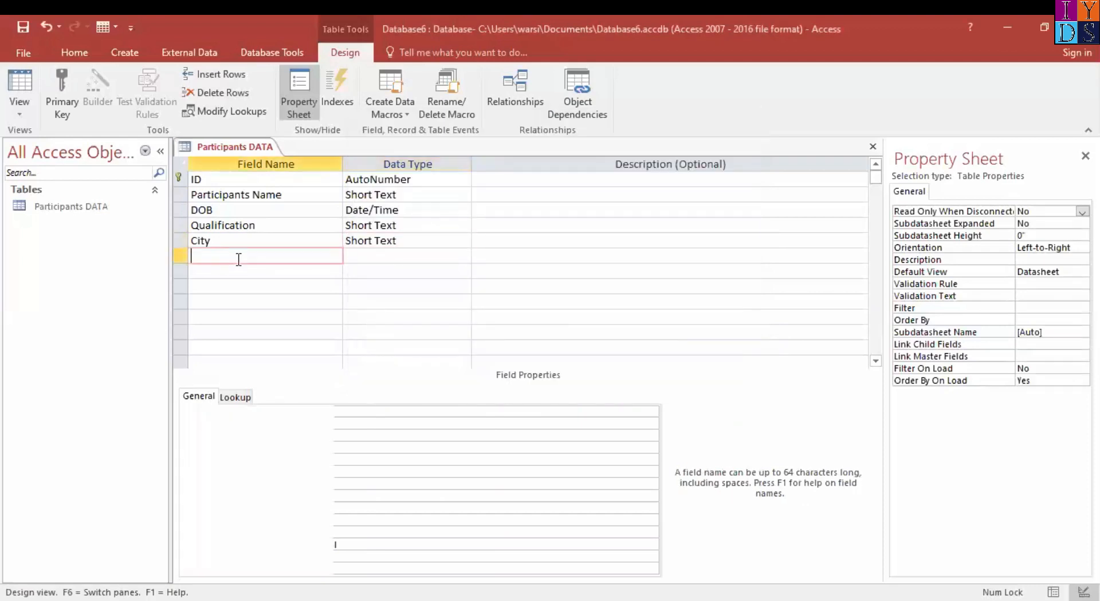
{"action": "type", "text": "State"}
{"action": "key", "text": "Tab"}
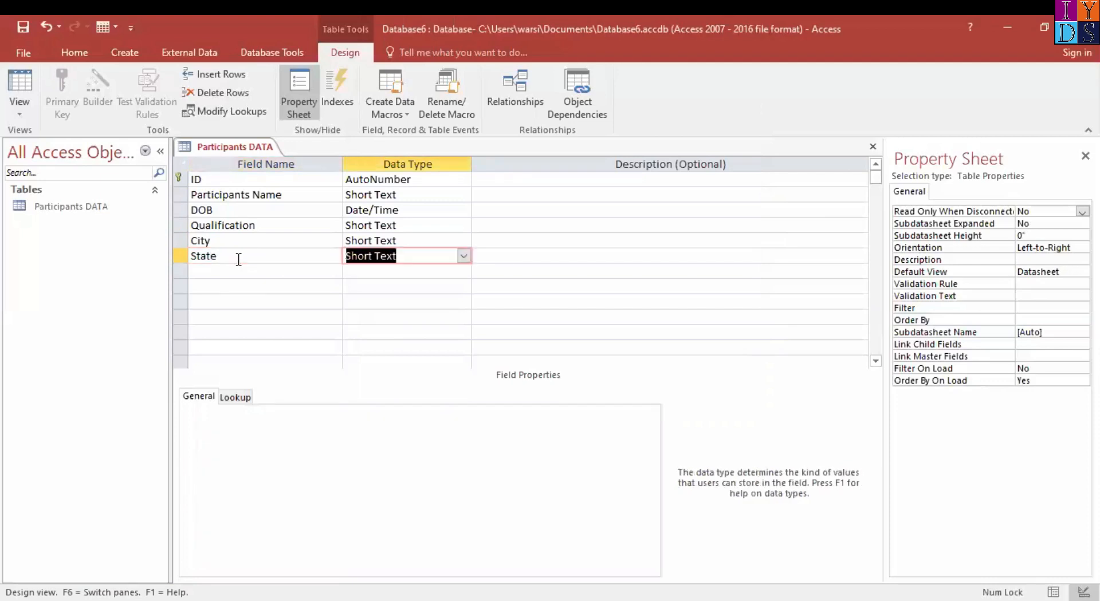
{"action": "left_click", "coordinate": [466, 260]}
{"action": "left_click", "coordinate": [431, 436]}
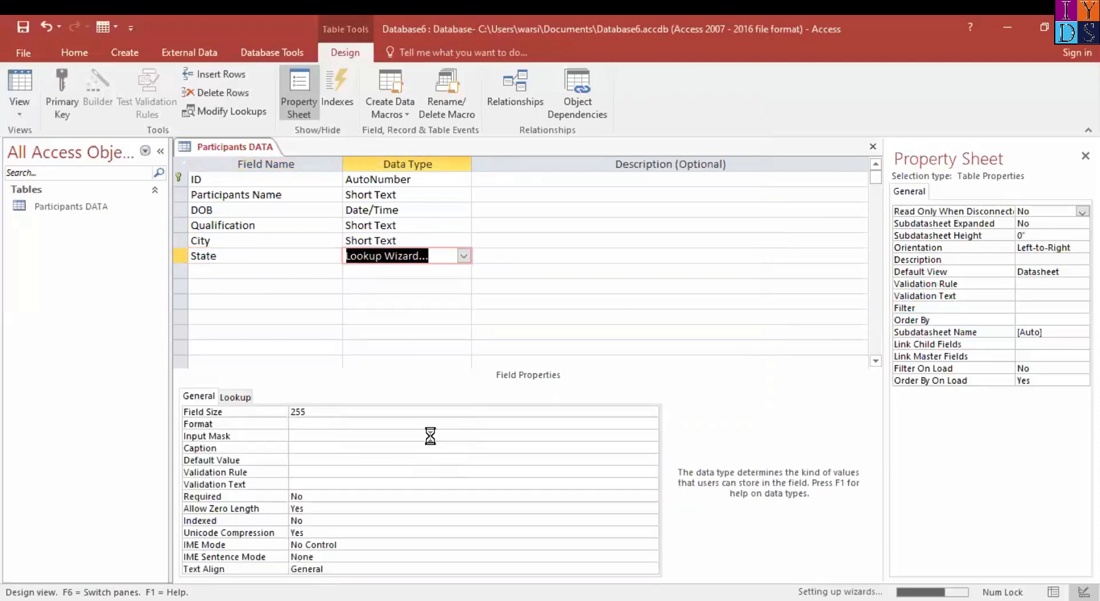
{"action": "left_click", "coordinate": [480, 231]}
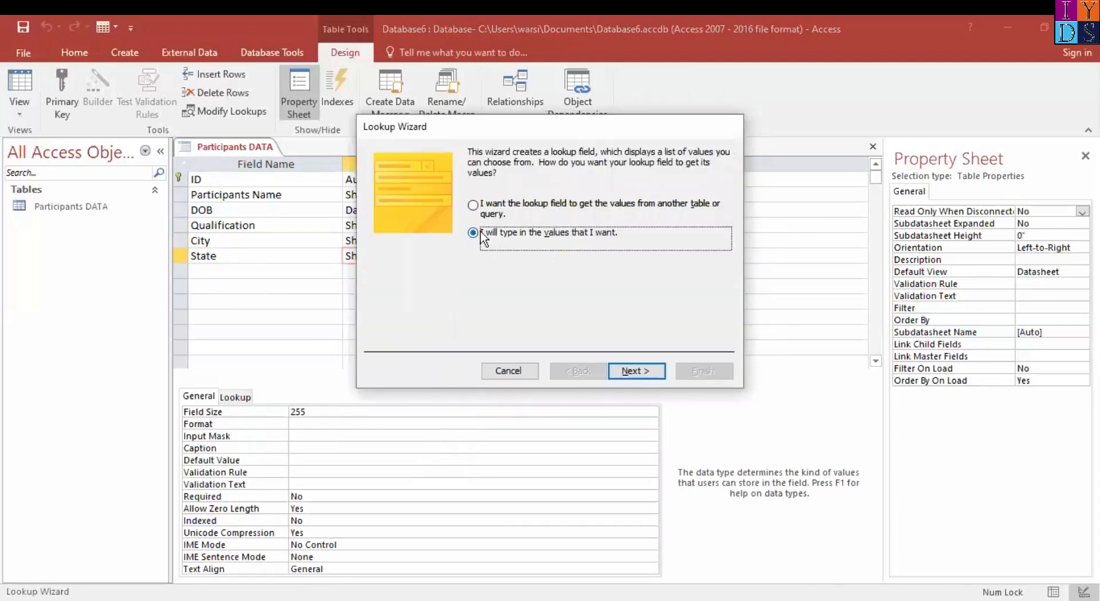
{"action": "left_click", "coordinate": [644, 374]}
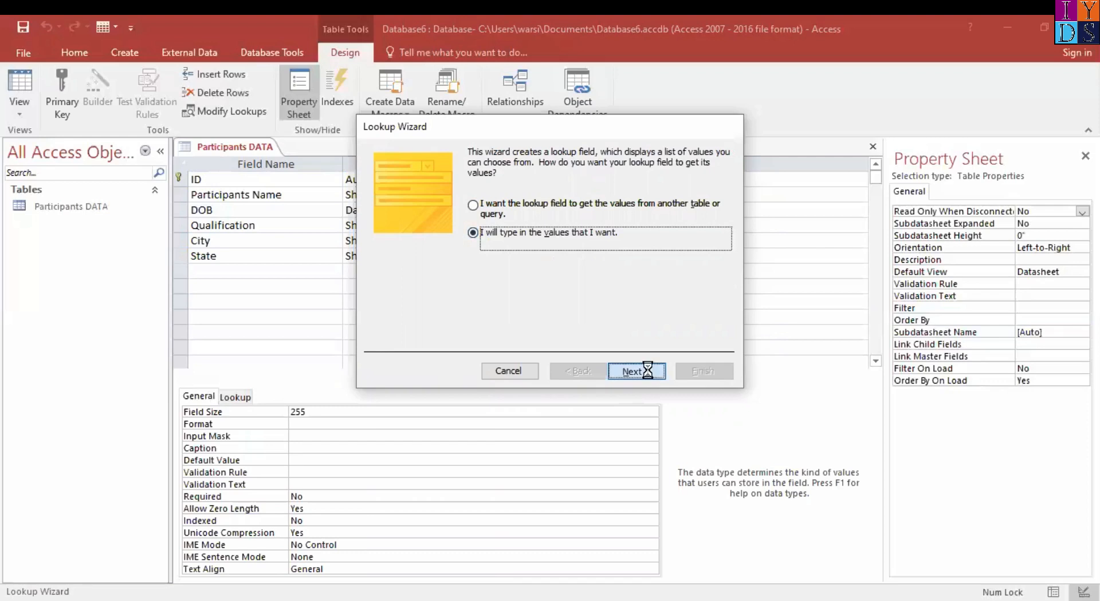
List Delhi, Maharashtra and West Bengal as the State lookup values and complete the wizard with the label State
{"action": "left_click", "coordinate": [408, 249]}
{"action": "type", "text": "Delhi"}
{"action": "key", "text": "Return"}
{"action": "type", "text": "Maha"}
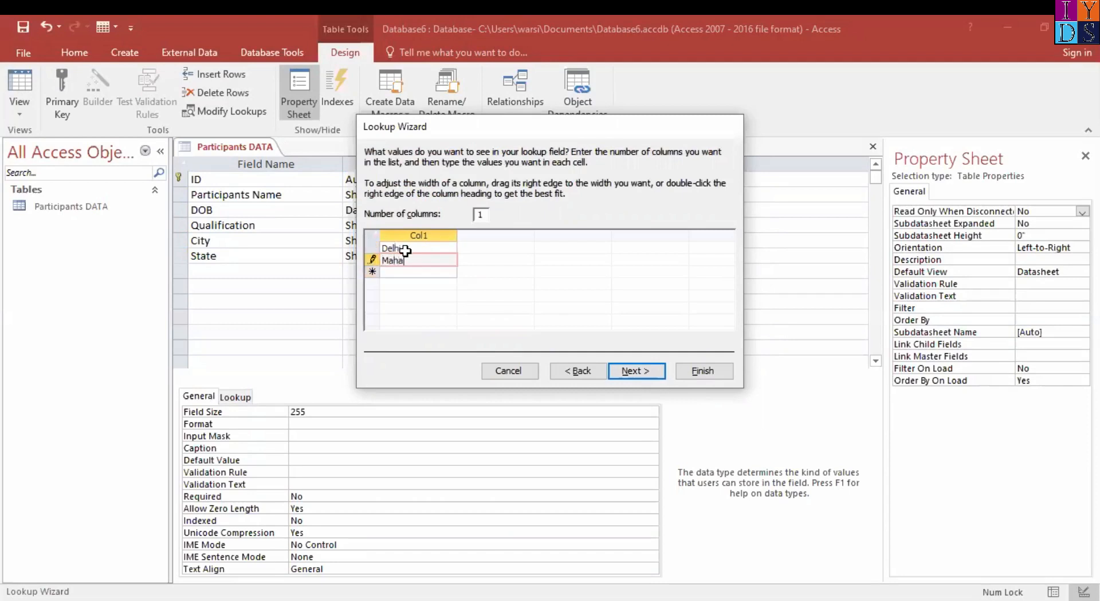
{"action": "type", "text": "rashtra"}
{"action": "key", "text": "Return"}
{"action": "type", "text": "West Bengal"}
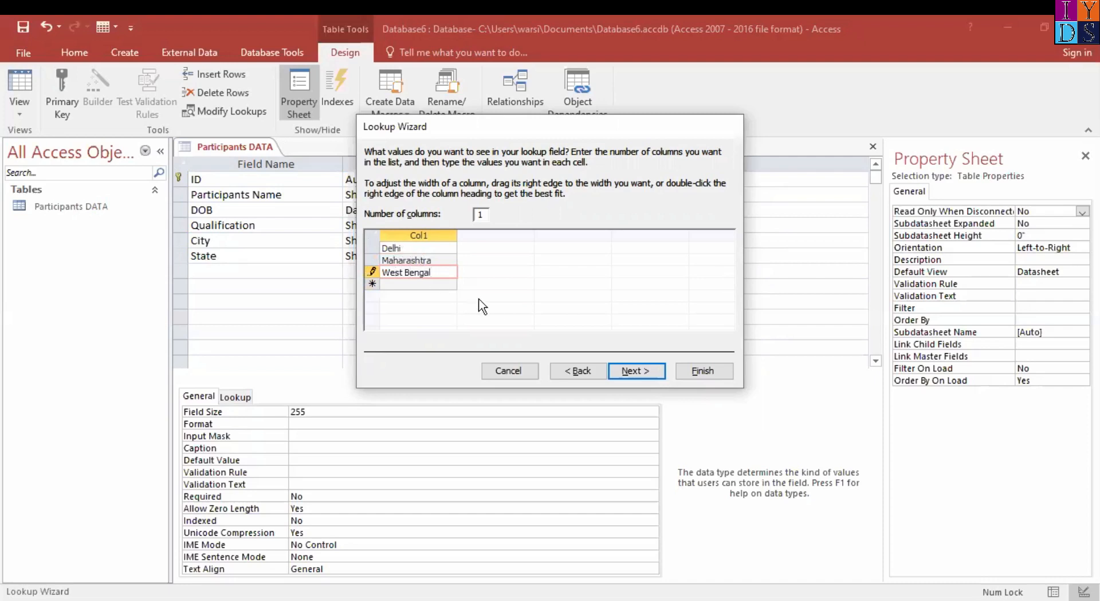
{"action": "left_click", "coordinate": [634, 370]}
{"action": "left_click", "coordinate": [716, 375]}
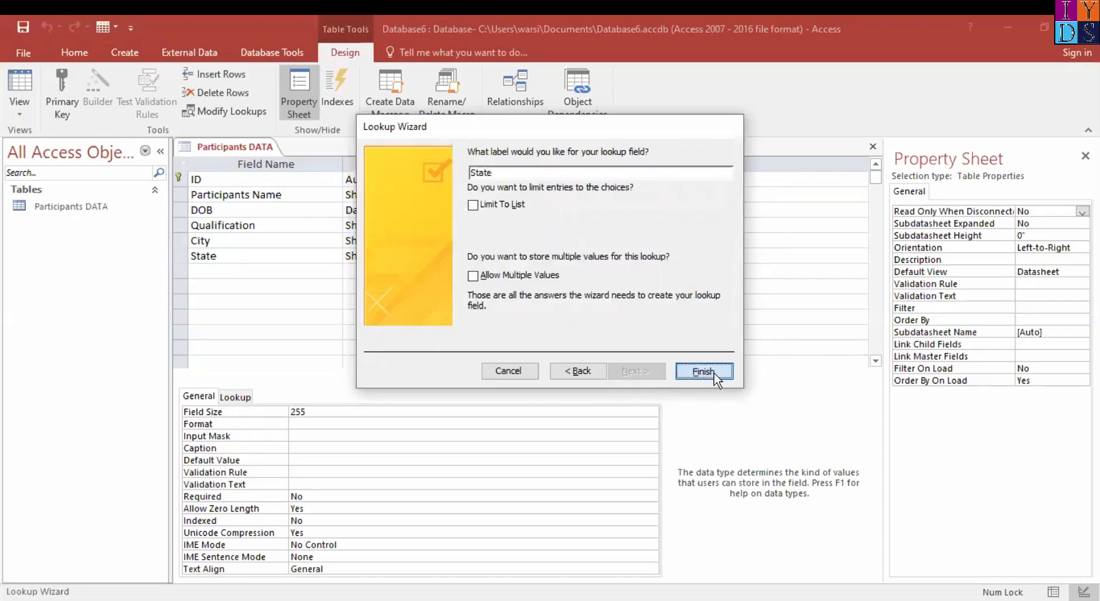
Add a field named "Country" below State and start the Lookup Wizard for its data type
{"action": "left_click", "coordinate": [230, 275]}
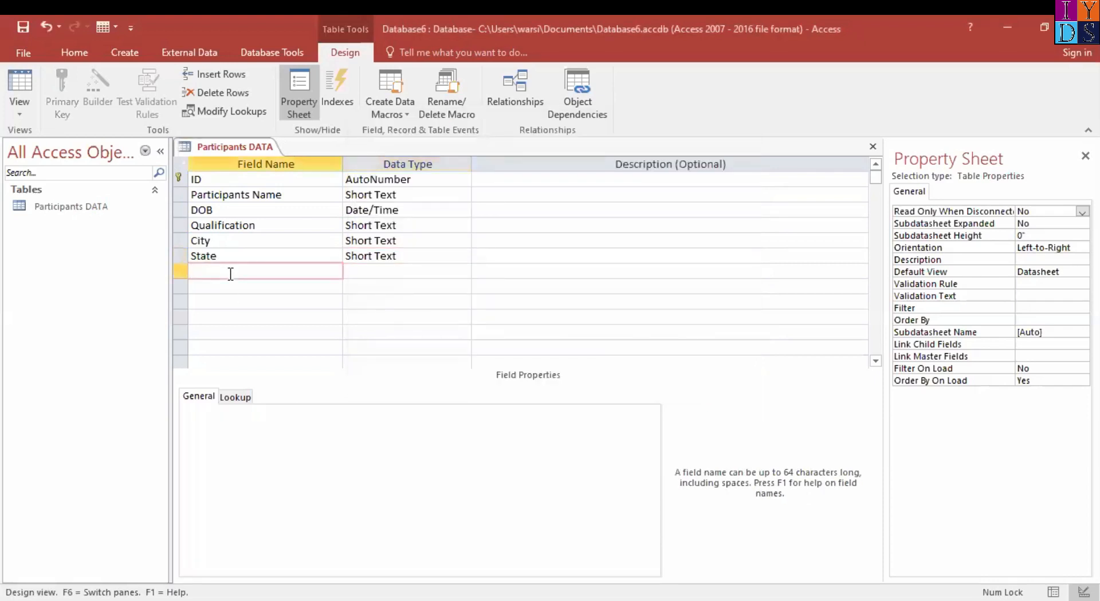
{"action": "type", "text": "Country"}
{"action": "key", "text": "Tab"}
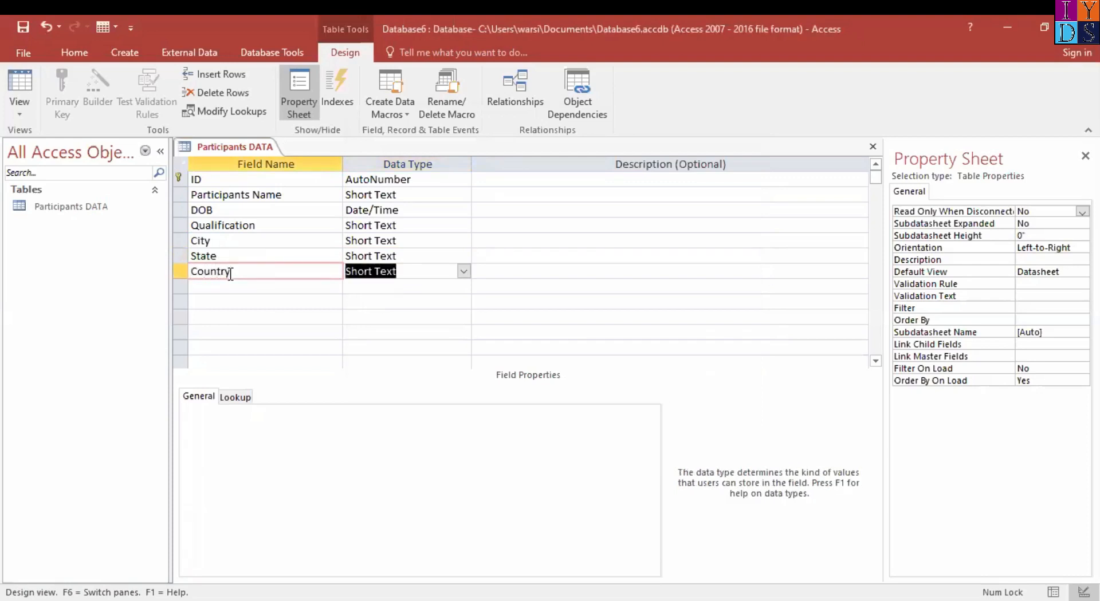
{"action": "left_click", "coordinate": [464, 271]}
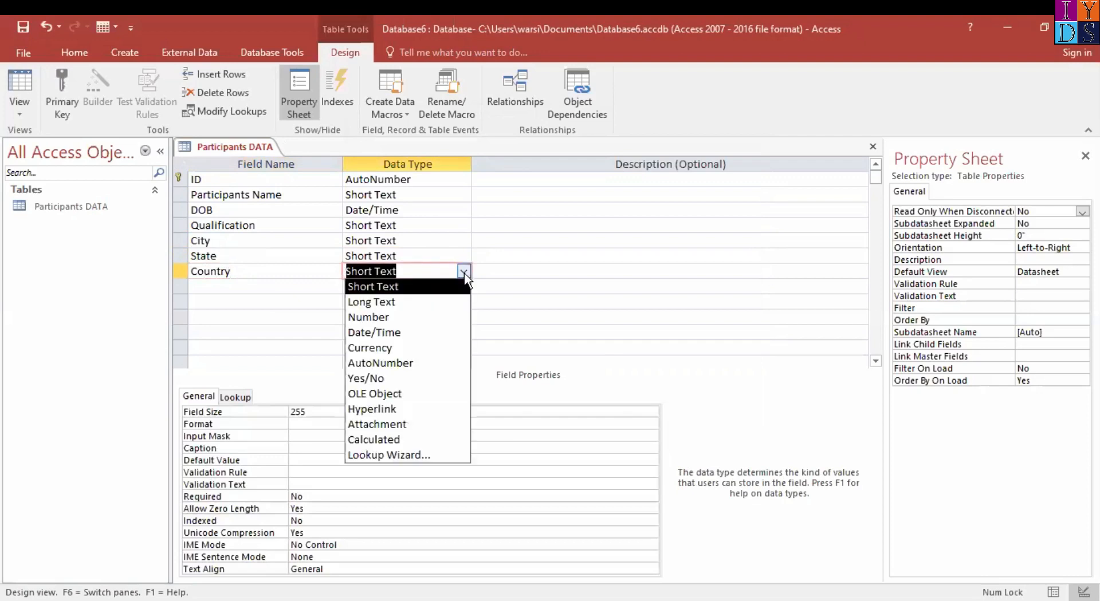
{"action": "left_click", "coordinate": [429, 457]}
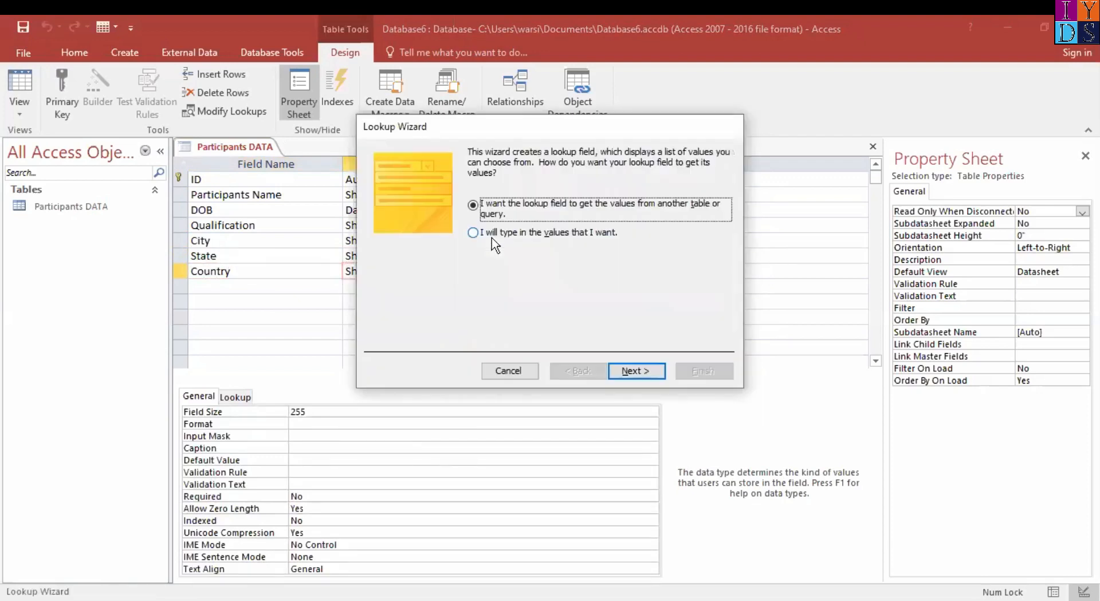
Set up the Country lookup with the typed-in value India and complete the wizard with the label Country
{"action": "left_click", "coordinate": [480, 232]}
{"action": "left_click", "coordinate": [637, 371]}
{"action": "left_click", "coordinate": [412, 247]}
{"action": "type", "text": "India"}
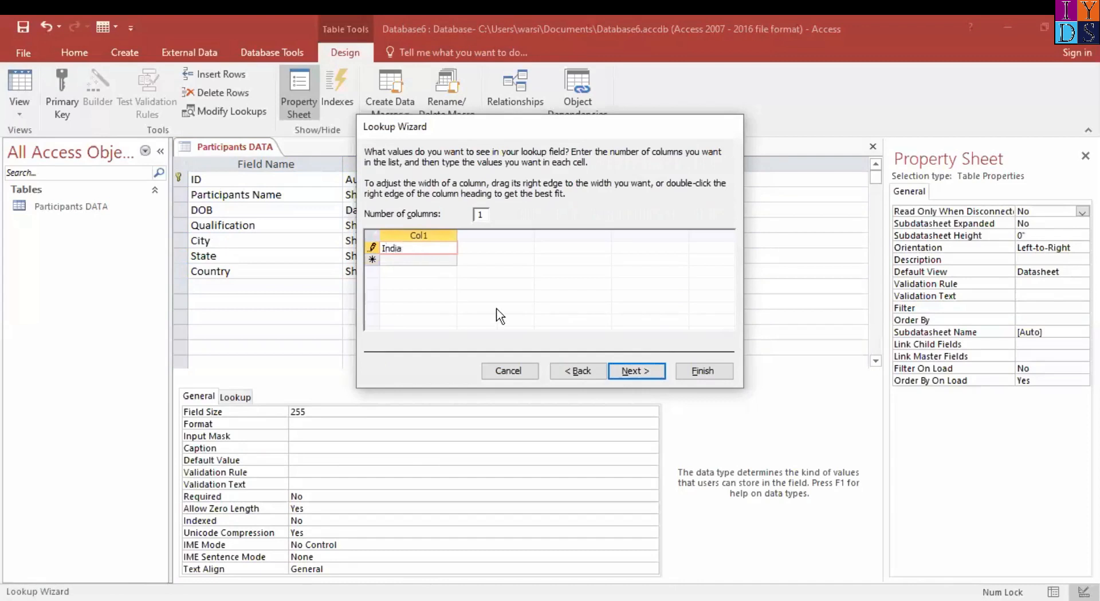
{"action": "left_click", "coordinate": [626, 372]}
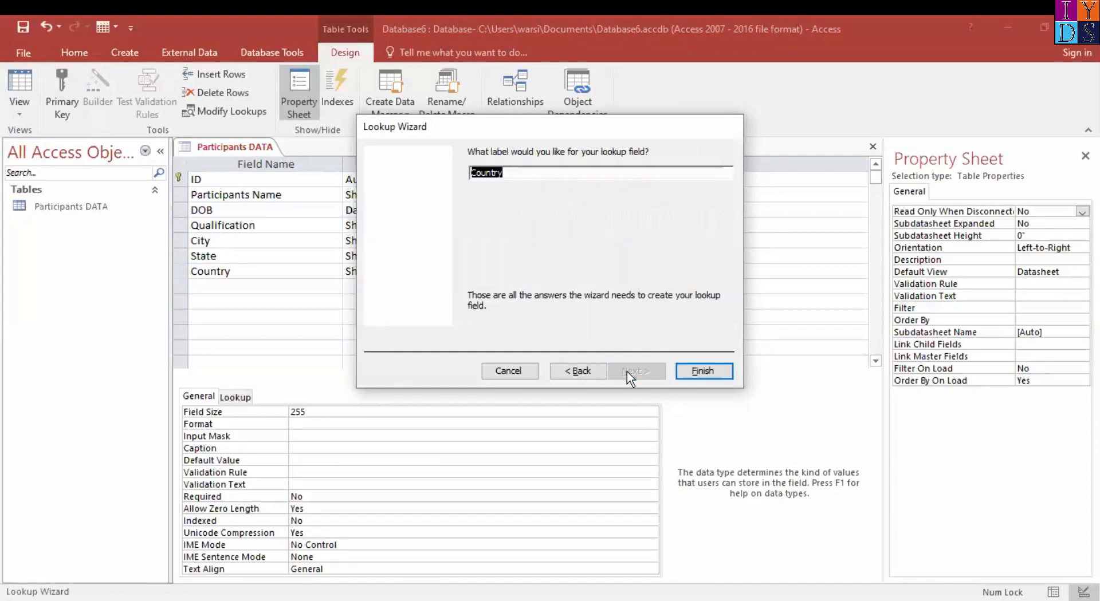
{"action": "left_click", "coordinate": [703, 371]}
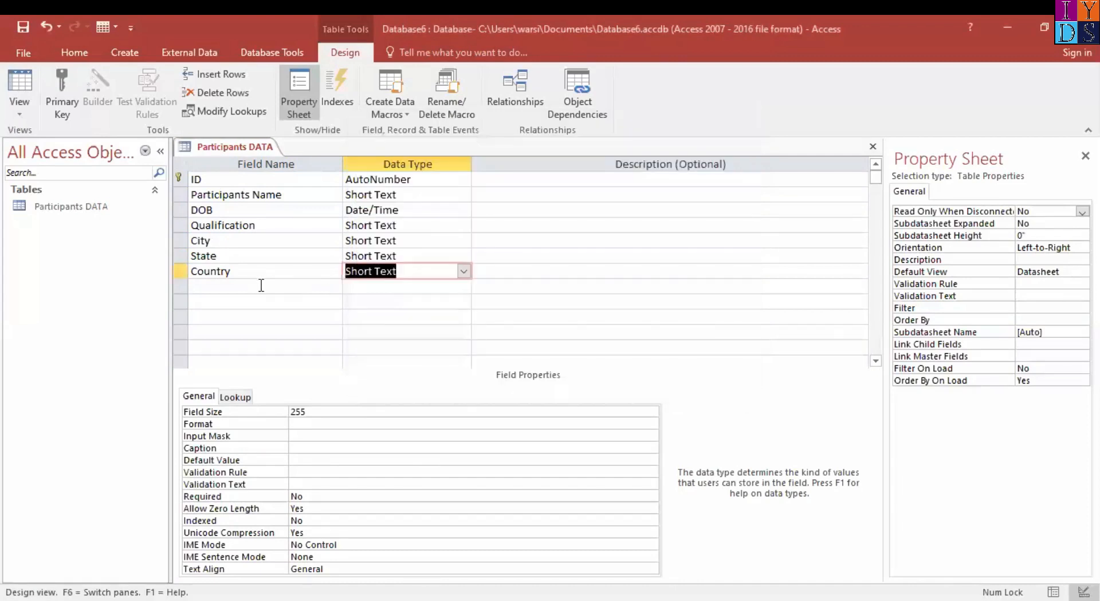
Add a field named "Zip Code" below Country with the Number data type
{"action": "left_click", "coordinate": [260, 285]}
{"action": "type", "text": "Zip Code"}
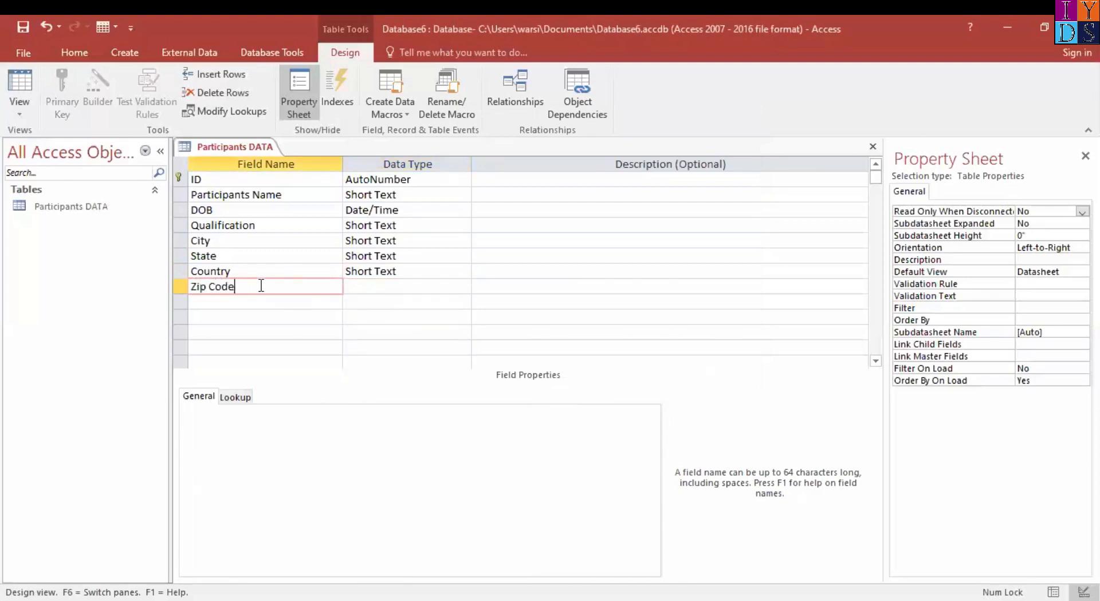
{"action": "key", "text": "Tab"}
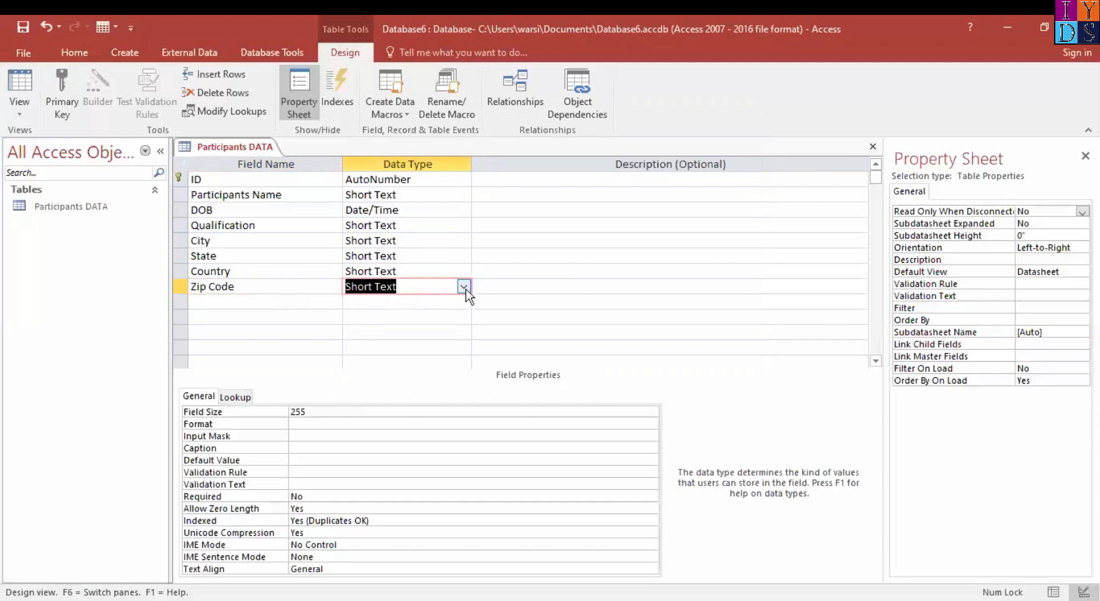
{"action": "left_click", "coordinate": [464, 288]}
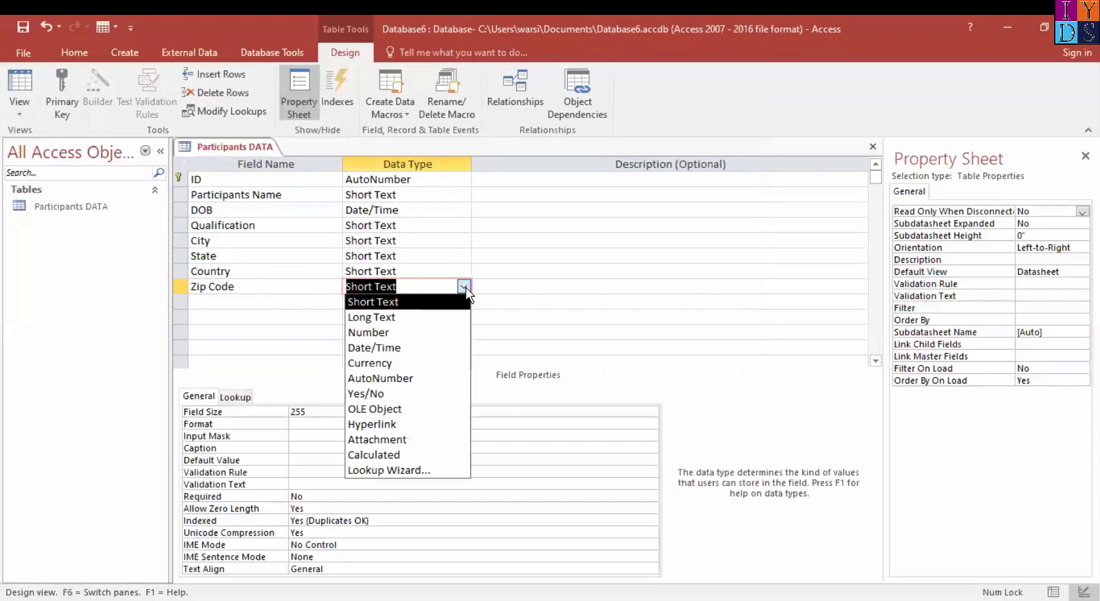
{"action": "left_click", "coordinate": [431, 333]}
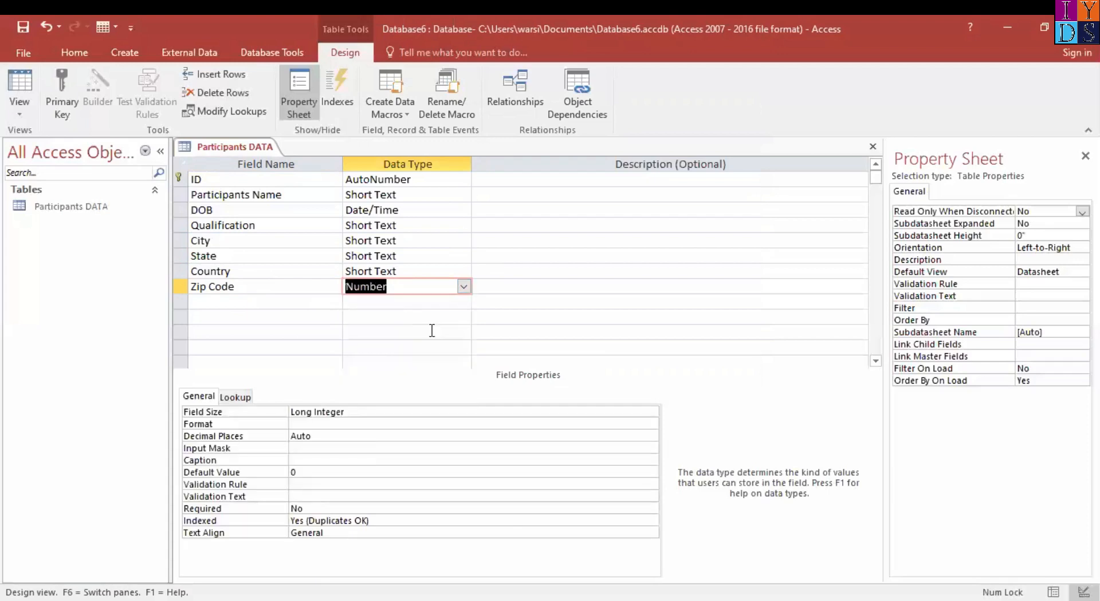
Add a field named "Photo" below Zip Code with the Attachment data type
{"action": "left_click", "coordinate": [269, 302]}
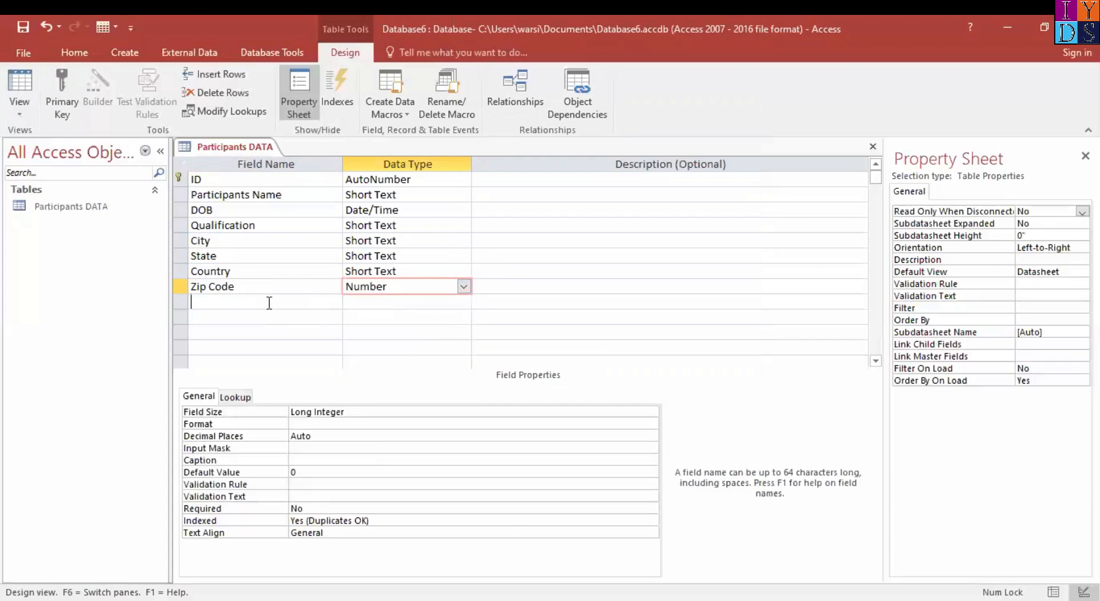
{"action": "type", "text": "Photo"}
{"action": "key", "text": "Tab"}
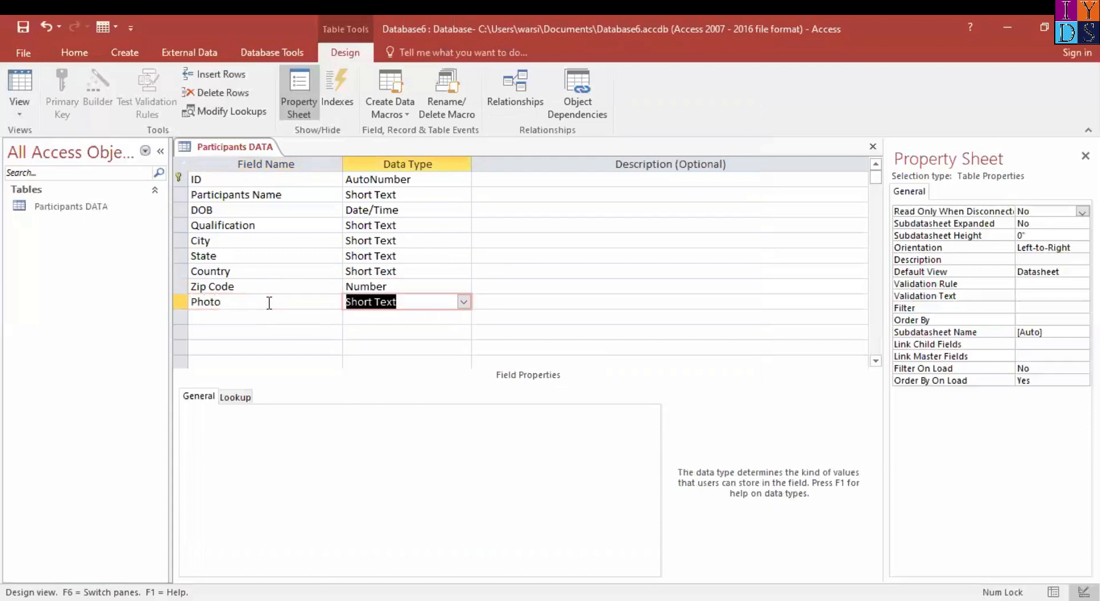
{"action": "left_click", "coordinate": [464, 302]}
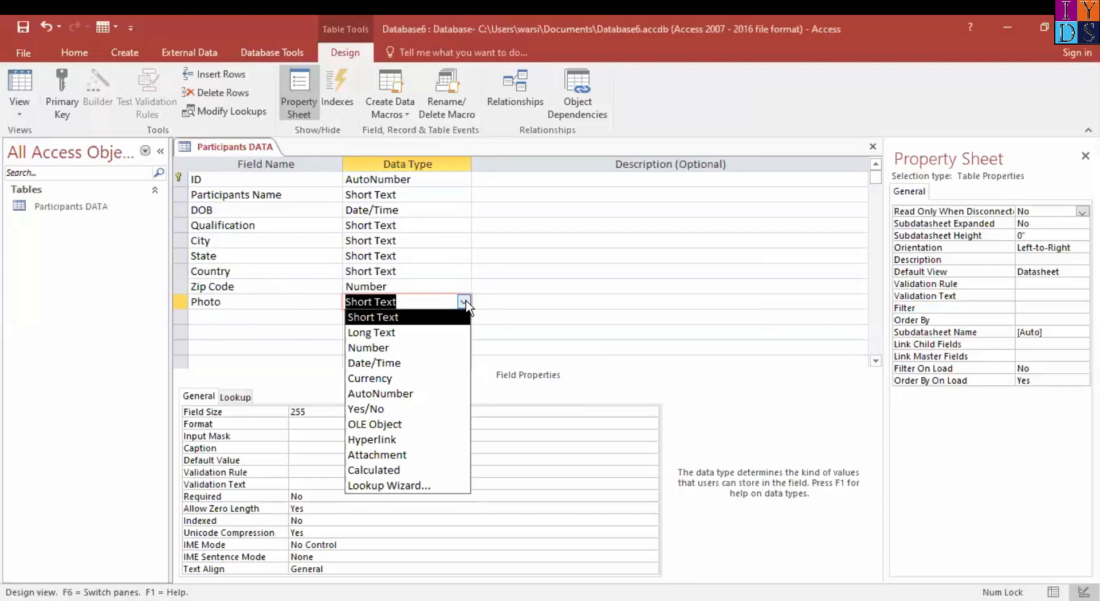
{"action": "left_click", "coordinate": [404, 454]}
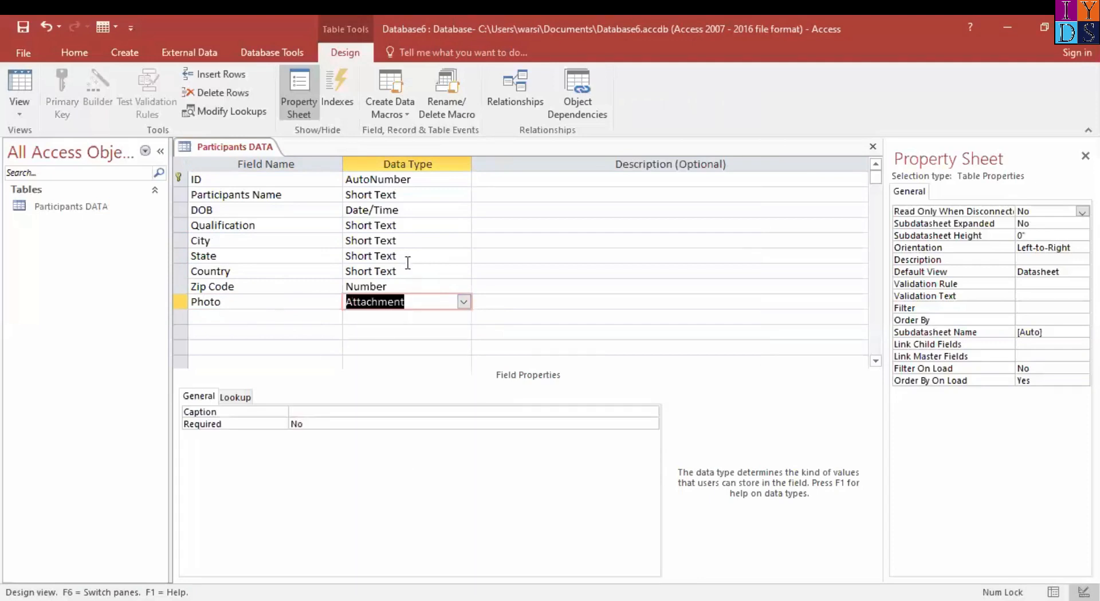
Add a field named "Email Address" below Photo with the Hyperlink data type
{"action": "left_click", "coordinate": [269, 318]}
{"action": "type", "text": "Em"}
{"action": "key", "text": "BackSpace"}
{"action": "key", "text": "BackSpace"}
{"action": "type", "text": "Email Address"}
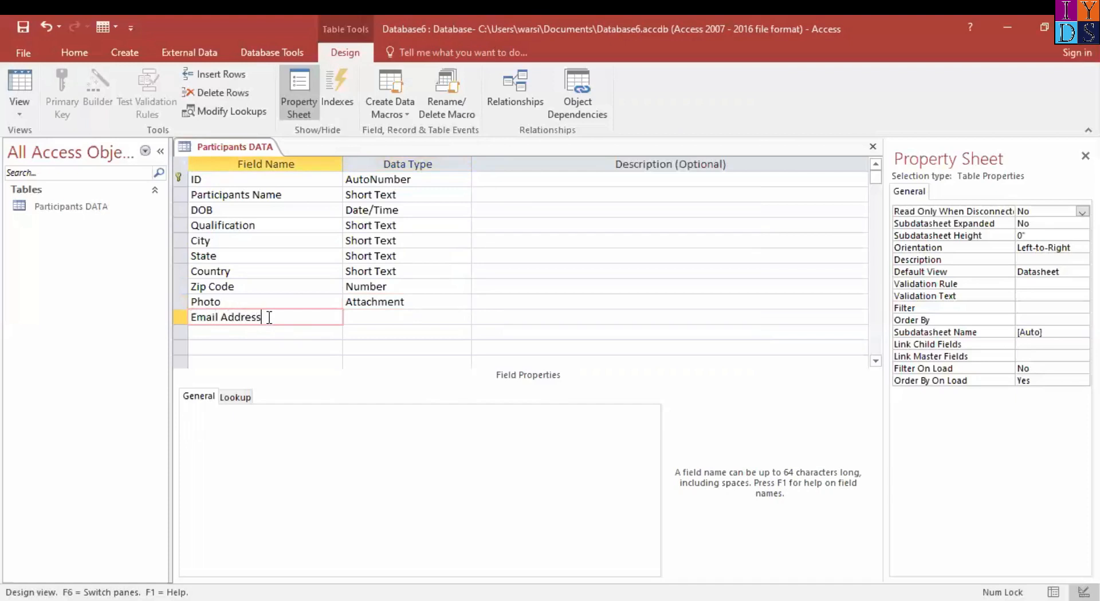
{"action": "key", "text": "Tab"}
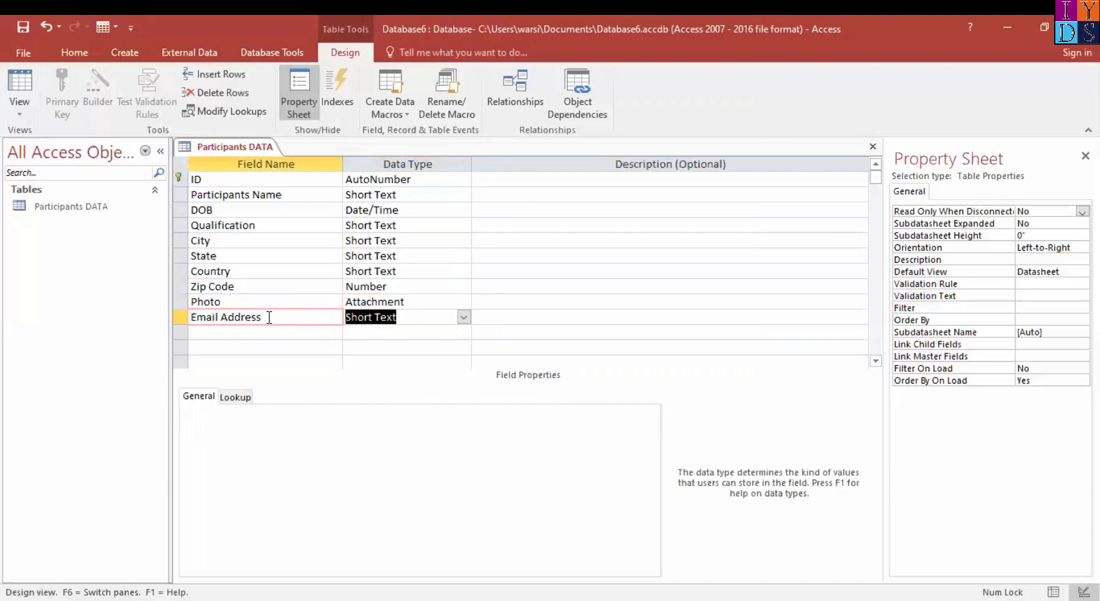
{"action": "left_click", "coordinate": [463, 318]}
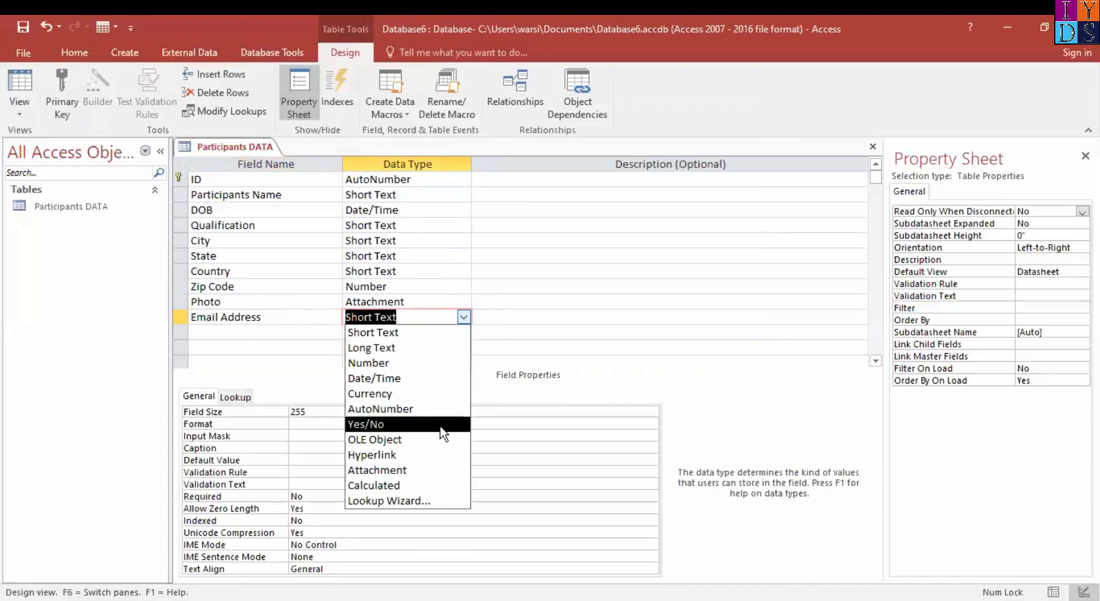
{"action": "left_click", "coordinate": [386, 455]}
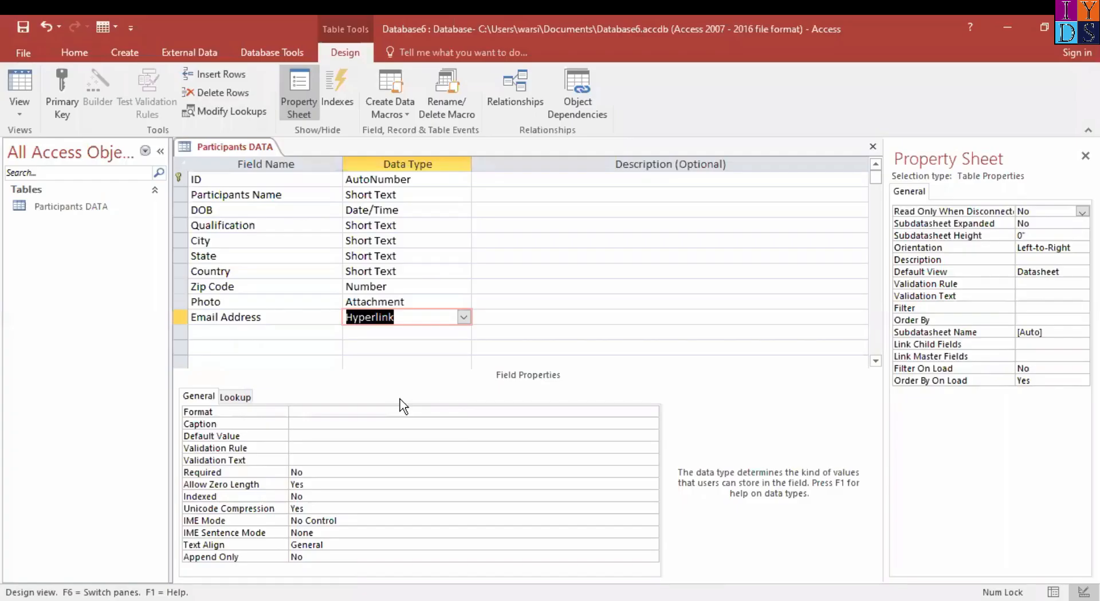
Save the Participants DATA table design and close the table
{"action": "right_click", "coordinate": [210, 148]}
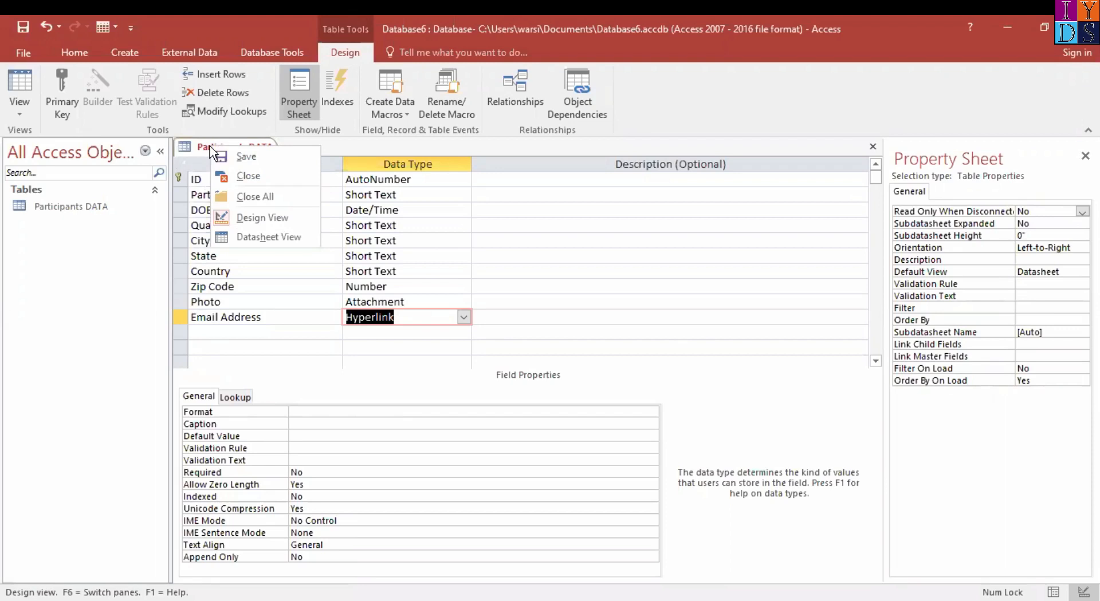
{"action": "left_click", "coordinate": [264, 160]}
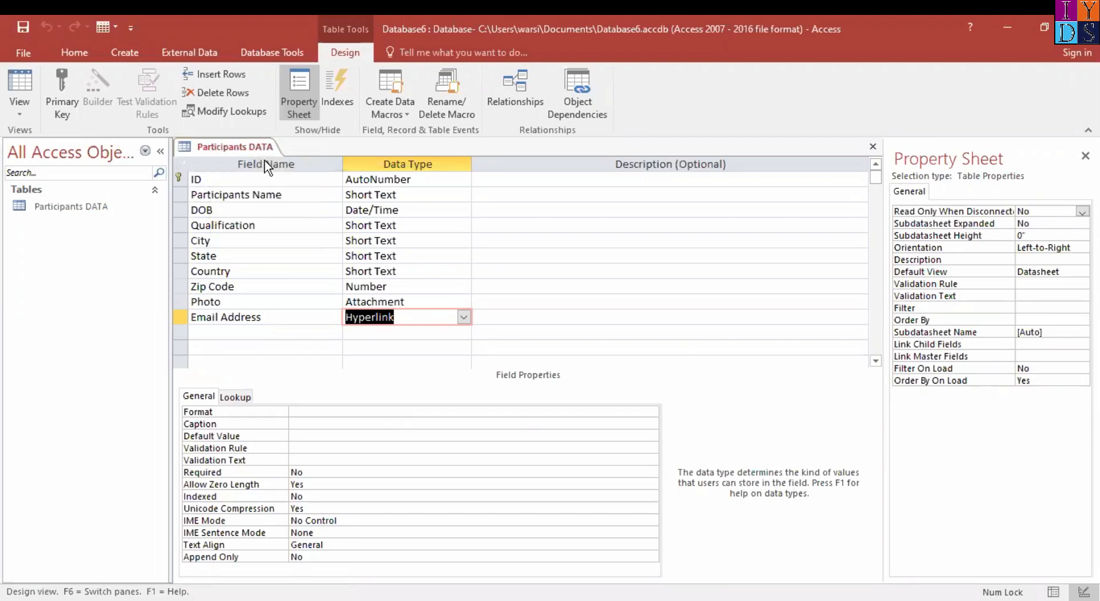
{"action": "right_click", "coordinate": [230, 147]}
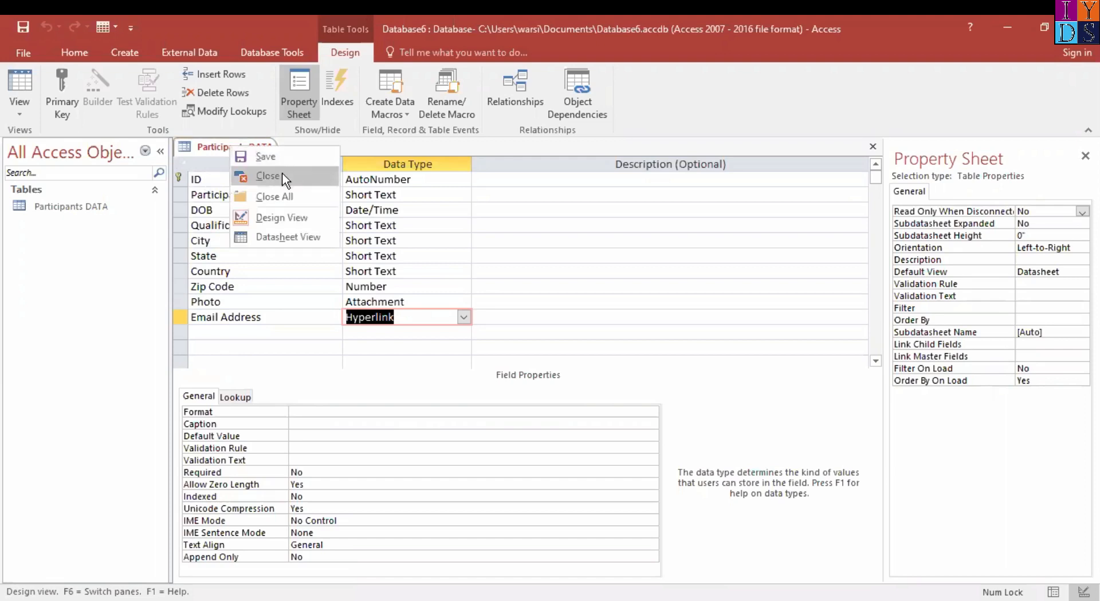
{"action": "left_click", "coordinate": [282, 177]}
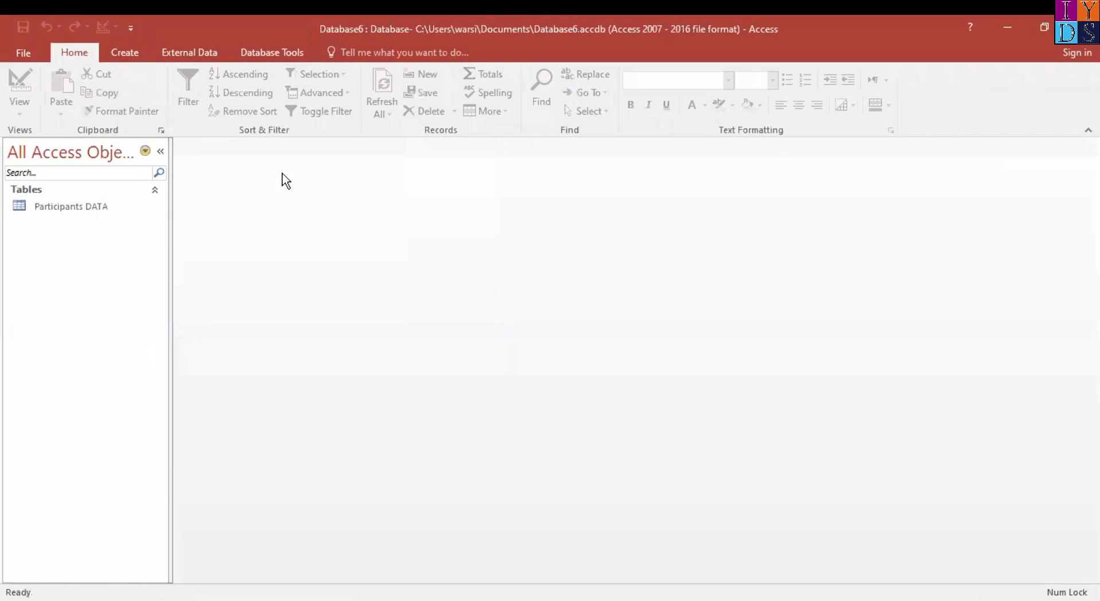
Open the Participants DATA table and widen the Participants Name, Qualification and Email Address columns to fit their headings
{"action": "double_click", "coordinate": [47, 209]}
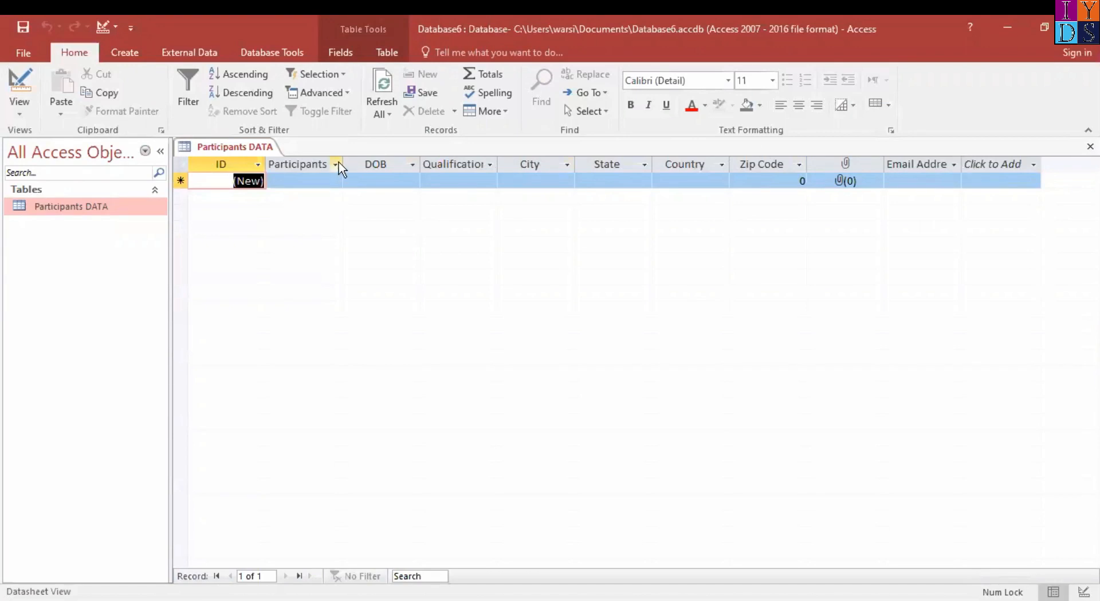
{"action": "left_click_drag", "start_coordinate": [343, 163], "coordinate": [375, 161]}
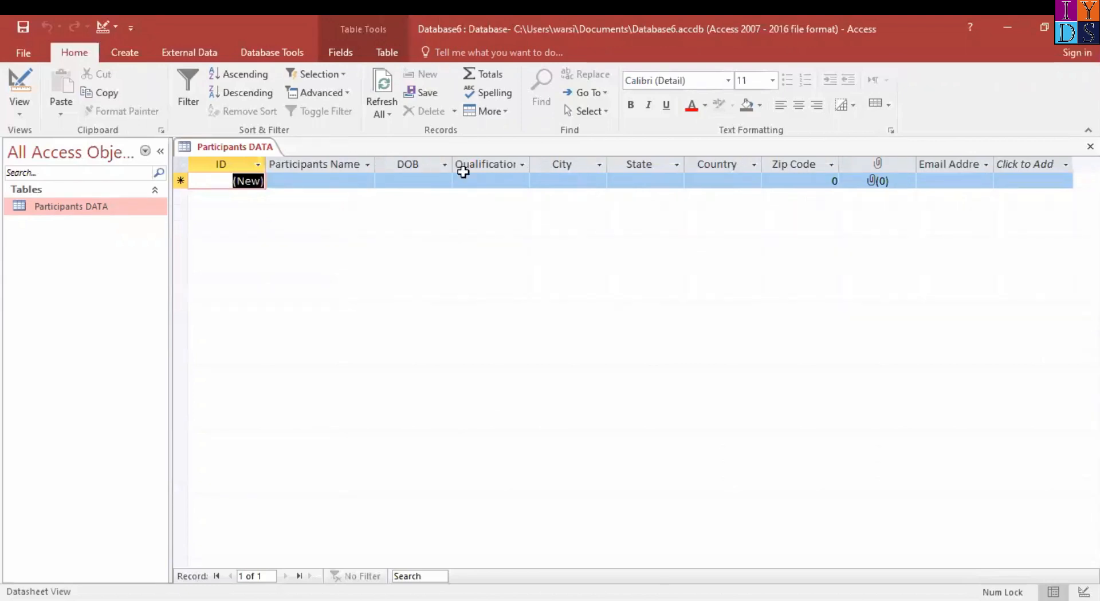
{"action": "left_click_drag", "start_coordinate": [528, 164], "coordinate": [552, 162]}
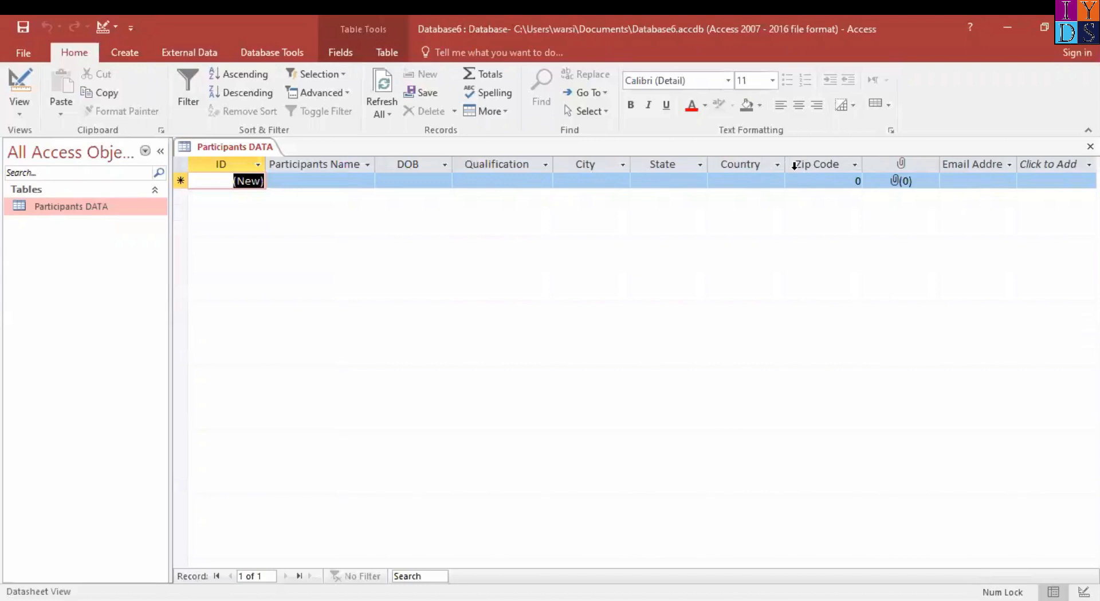
{"action": "left_click_drag", "start_coordinate": [1015, 164], "coordinate": [1071, 165]}
{"action": "left_click", "coordinate": [1065, 165]}
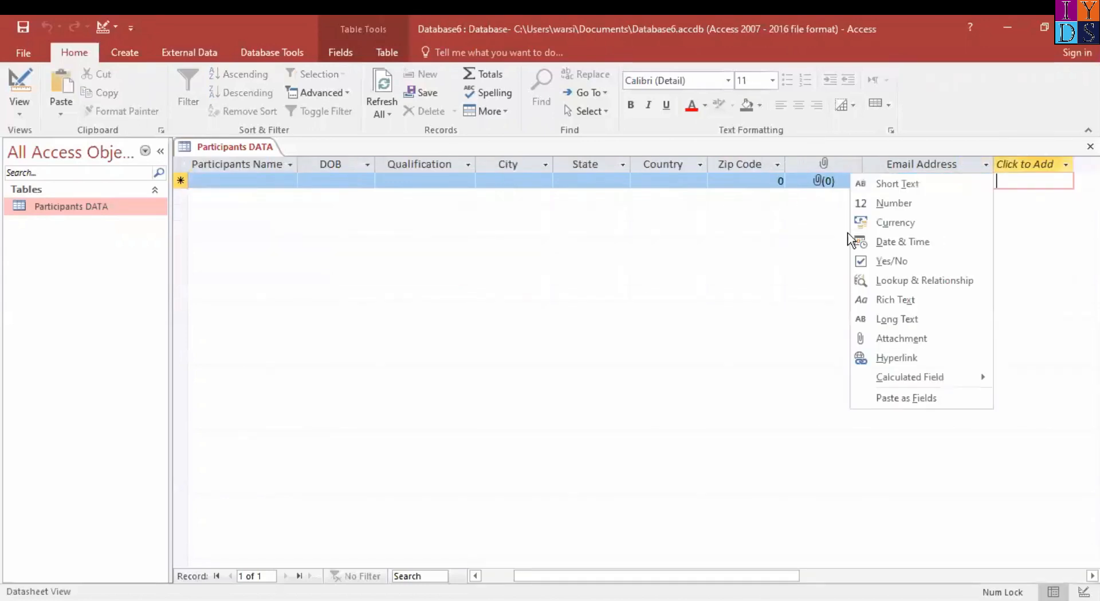
{"action": "left_click", "coordinate": [165, 183]}
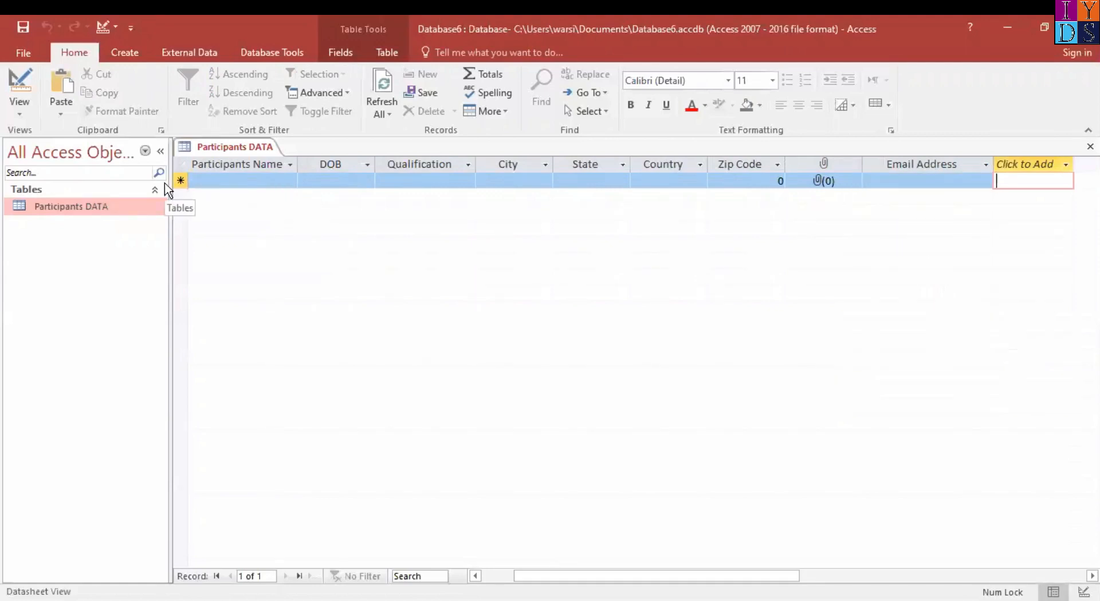
{"action": "left_click", "coordinate": [26, 106]}
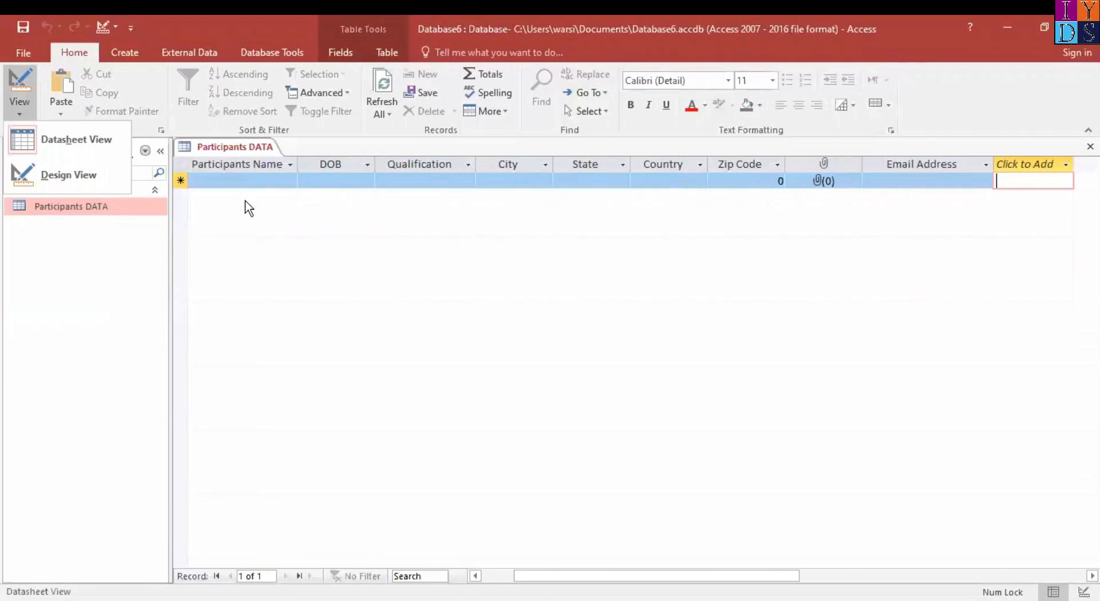
{"action": "left_click", "coordinate": [245, 201]}
Enter the participant's full name in the Participants Name field of the new record
{"action": "left_click_drag", "start_coordinate": [578, 576], "coordinate": [541, 576]}
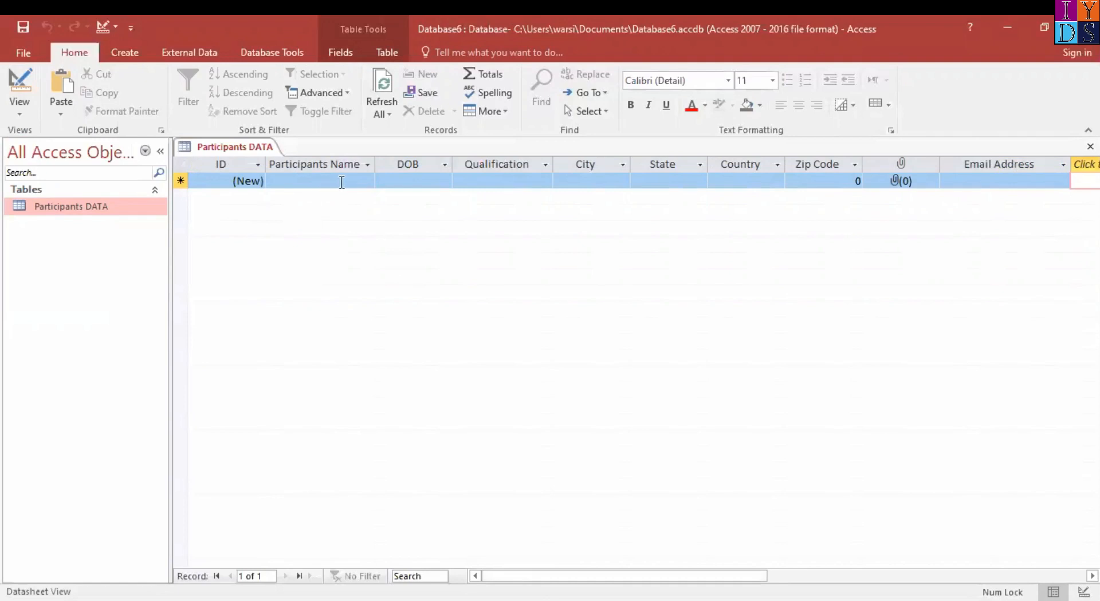
{"action": "left_click", "coordinate": [341, 182]}
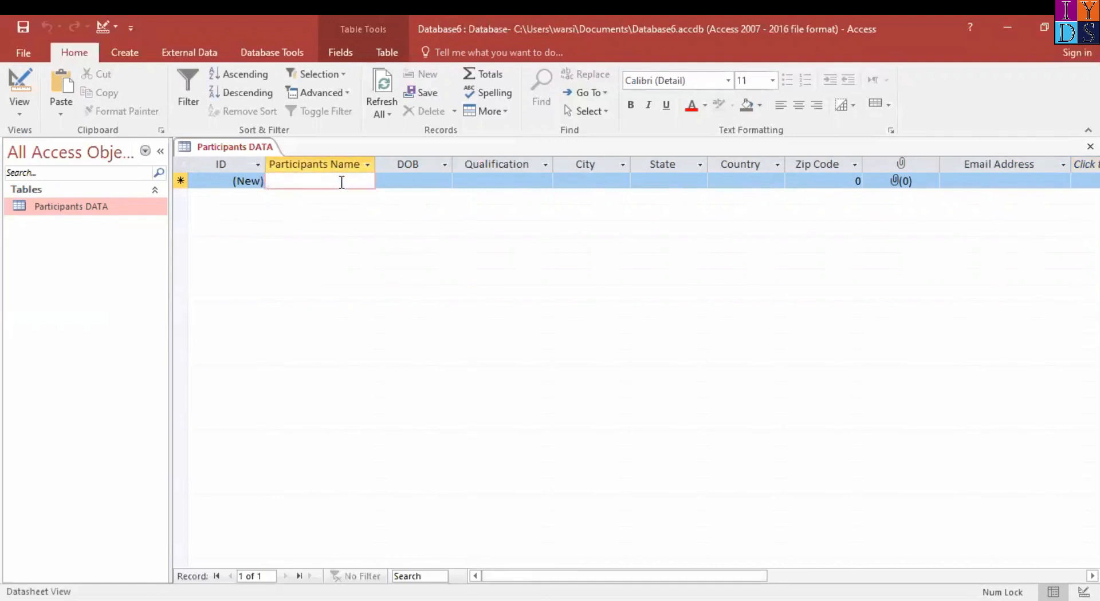
{"action": "key", "text": "Tab"}
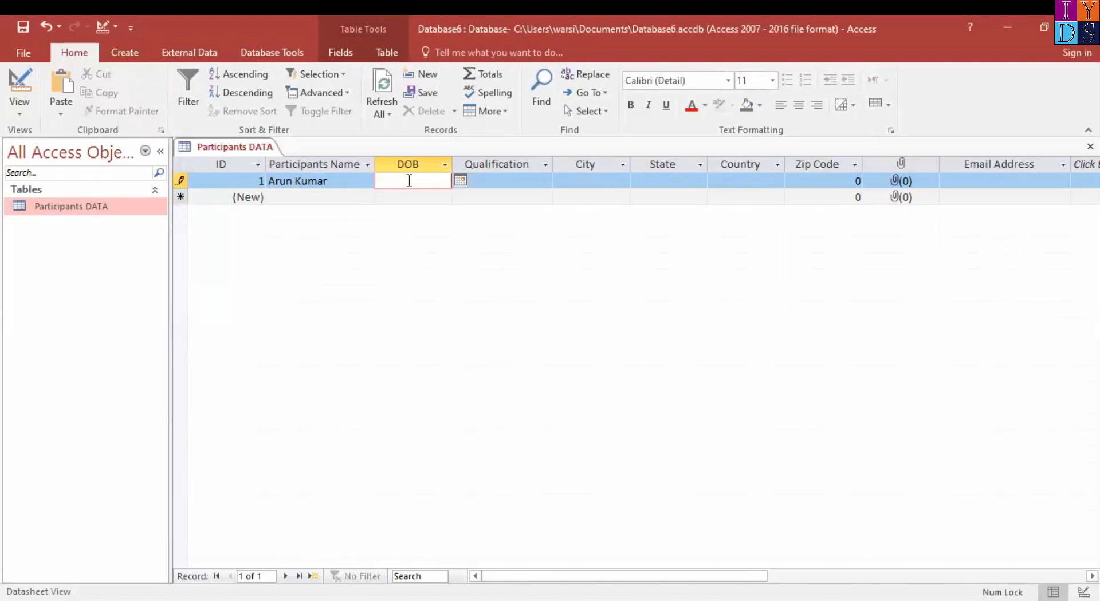
Enter the participant's date of birth in the DOB field of the first record
{"action": "type", "text": "18/5/1998"}
{"action": "key", "text": "Tab"}
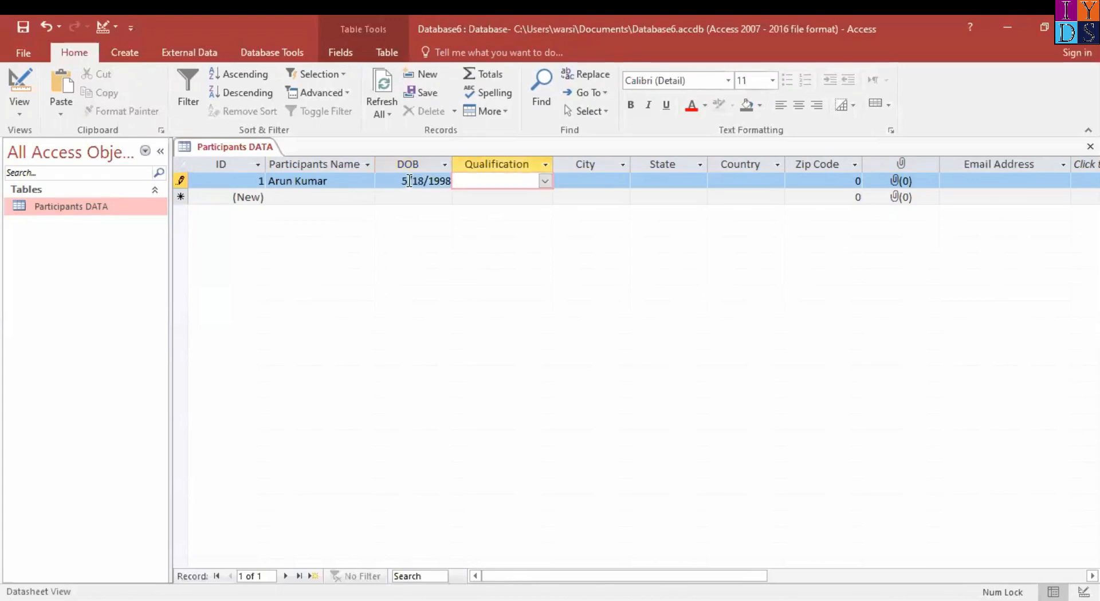
Set the first record's Qualification to Graduation and its City to Delhi from the lookup values
{"action": "type", "text": "graduation"}
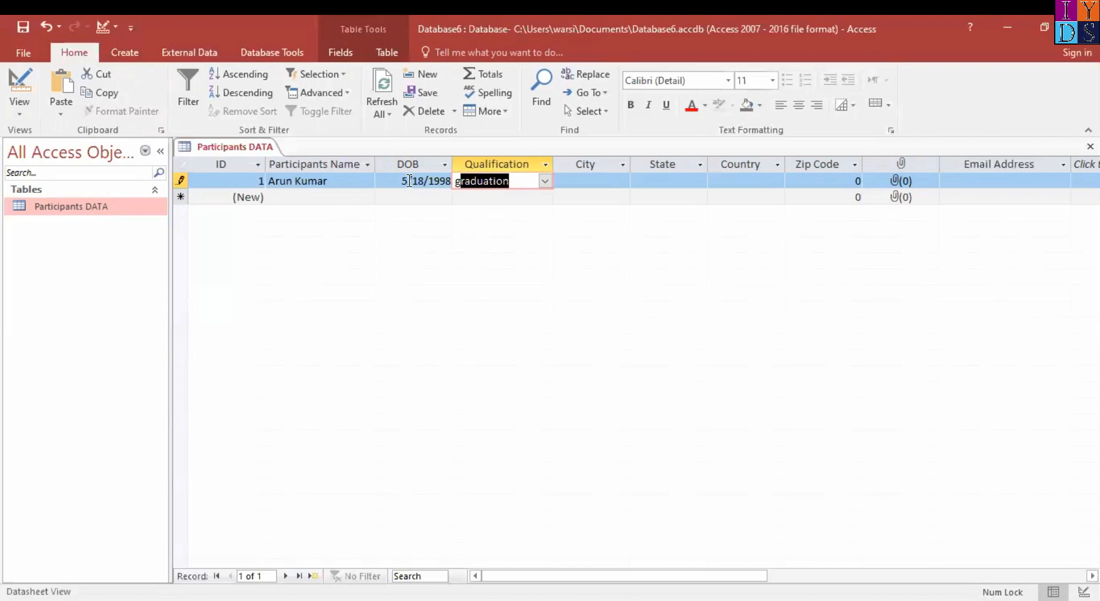
{"action": "left_click", "coordinate": [544, 183]}
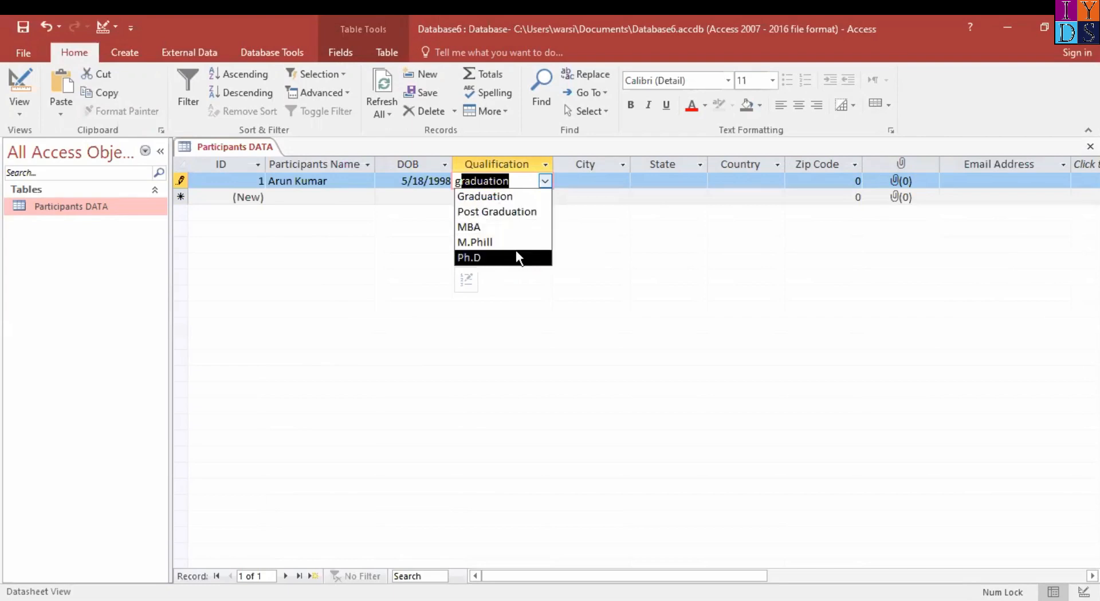
{"action": "left_click", "coordinate": [502, 199]}
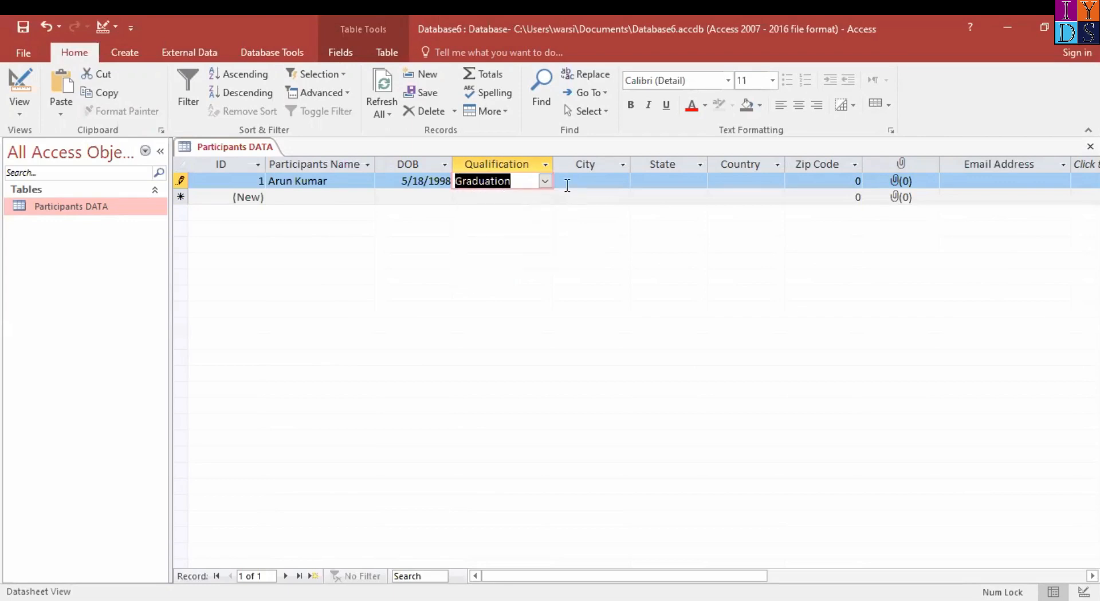
{"action": "left_click", "coordinate": [600, 182]}
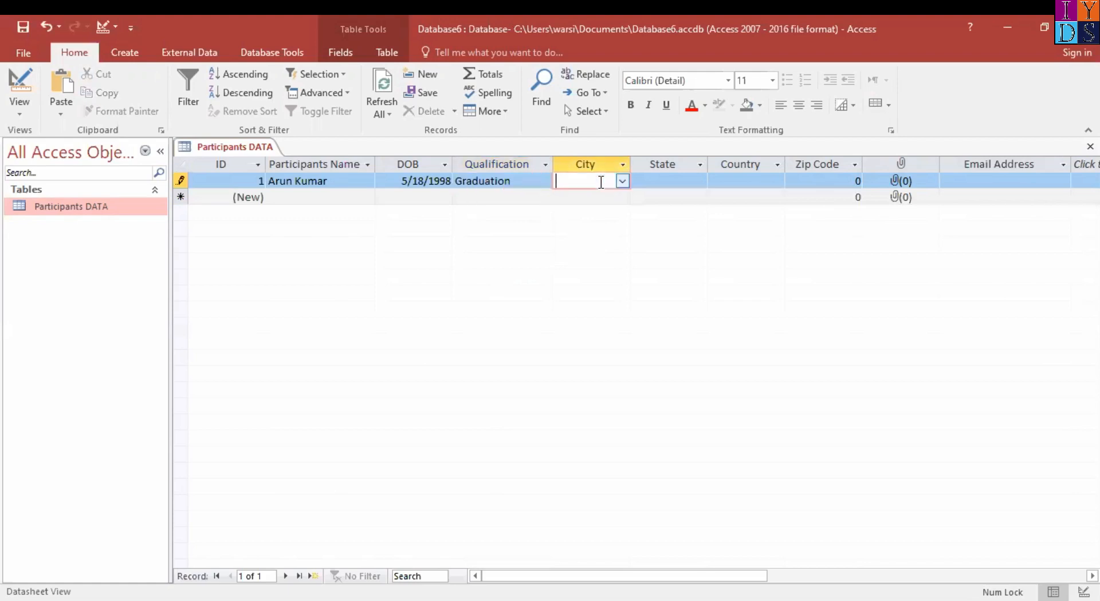
{"action": "type", "text": "delhi"}
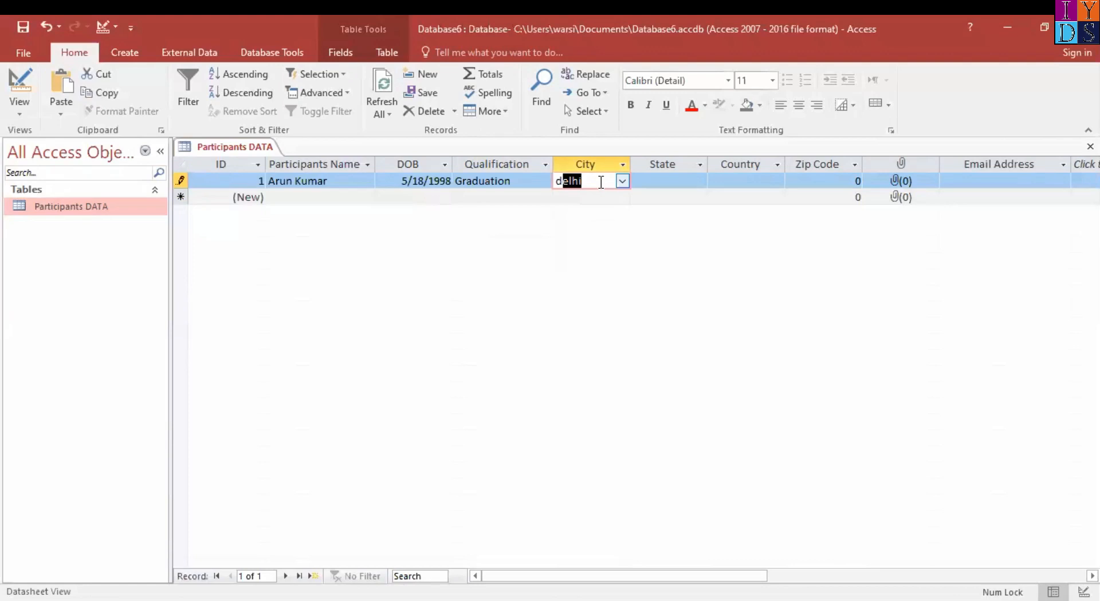
{"action": "key", "text": "Tab"}
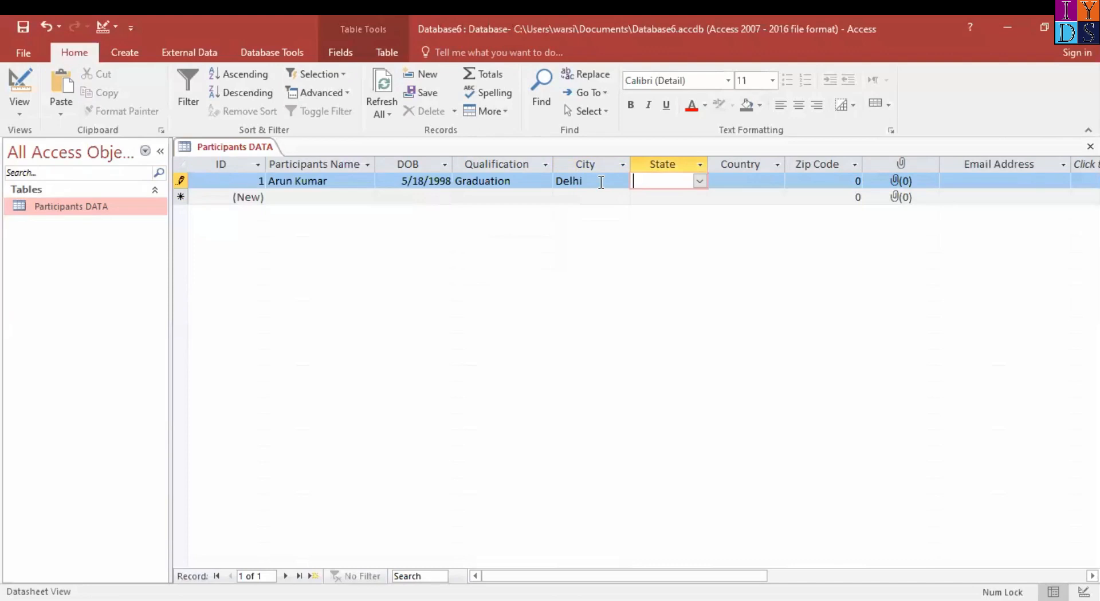
Set the first record's State to Delhi and Country to India, and fill in the participant's zip code
{"action": "type", "text": "D"}
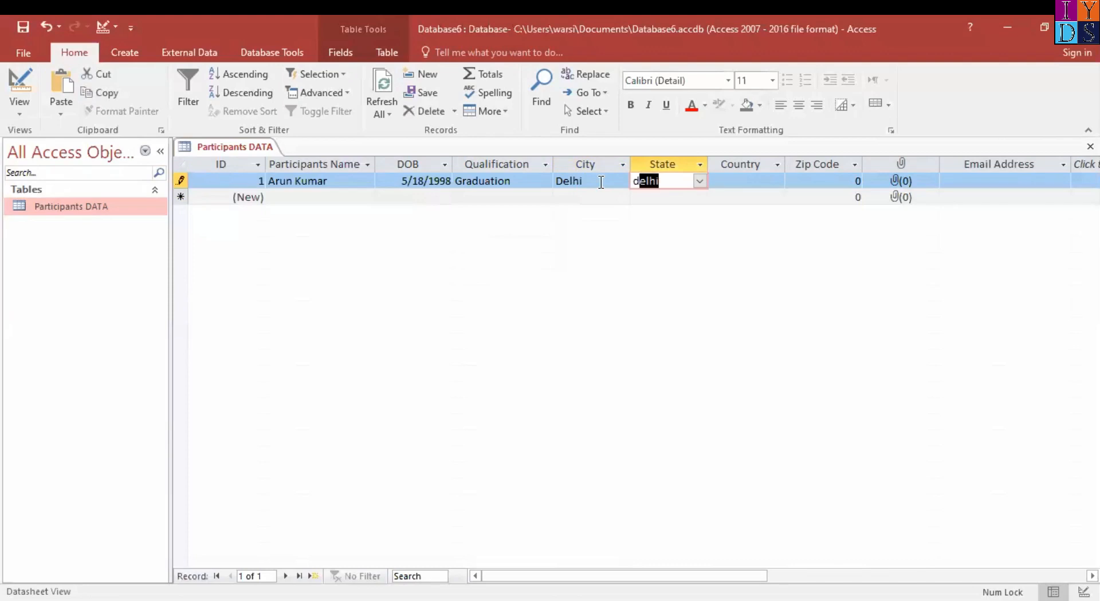
{"action": "key", "text": "Tab"}
{"action": "type", "text": "I"}
{"action": "key", "text": "Tab"}
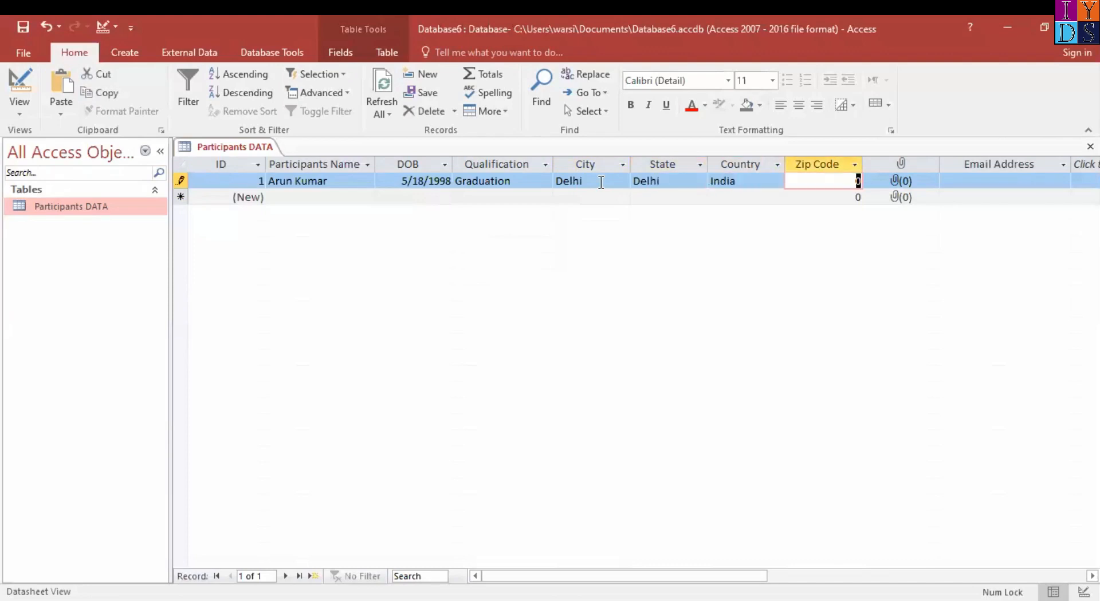
{"action": "type", "text": "483948"}
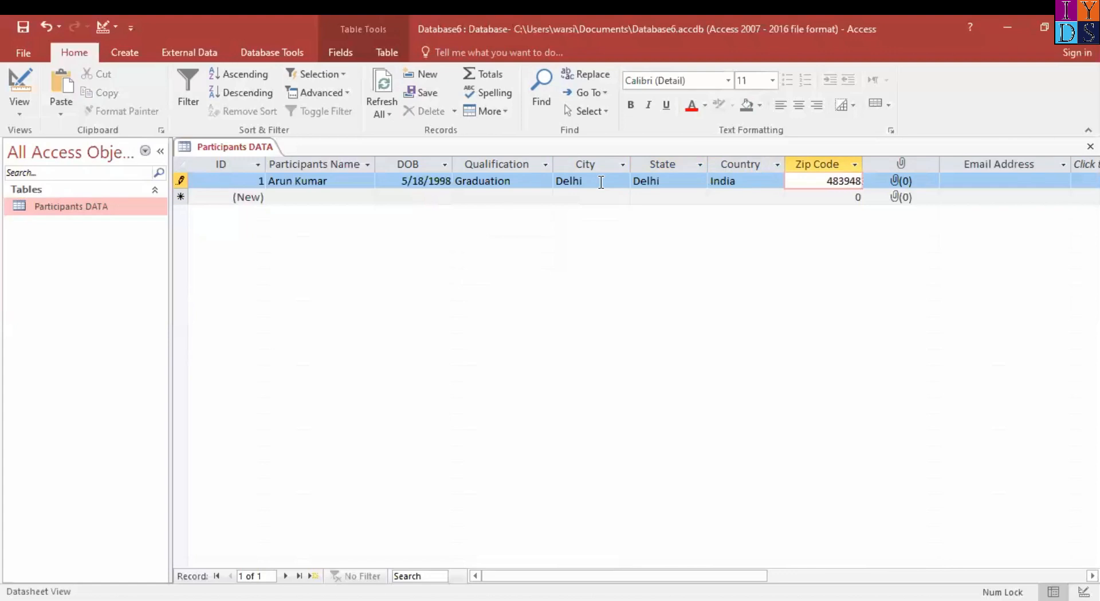
Attach the IYDS image from the Pictures folder to the first record's attachment field
{"action": "double_click", "coordinate": [901, 181]}
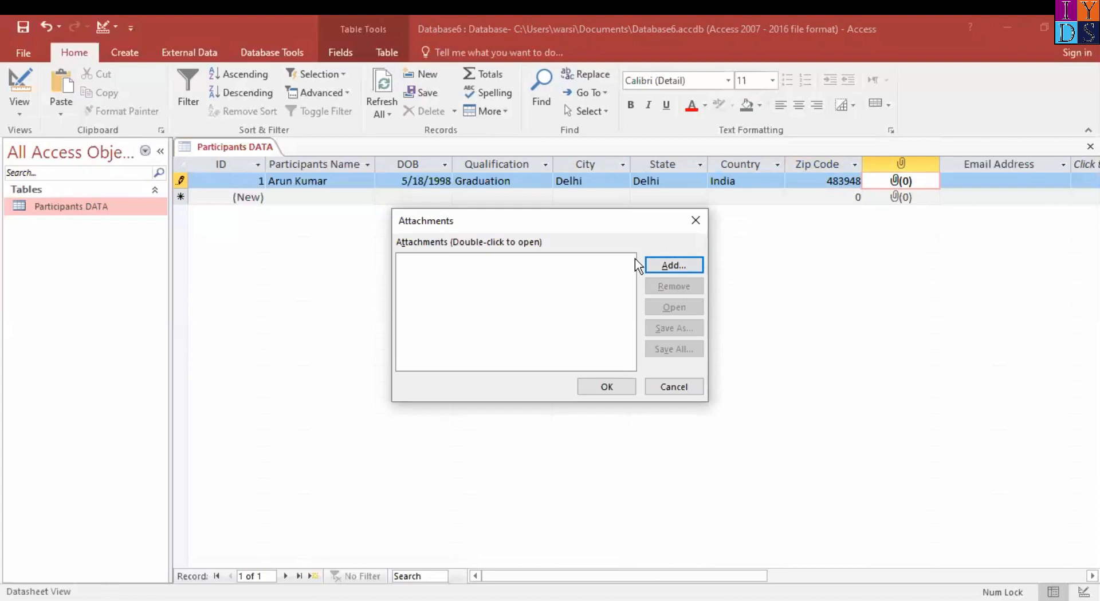
{"action": "left_click", "coordinate": [665, 266]}
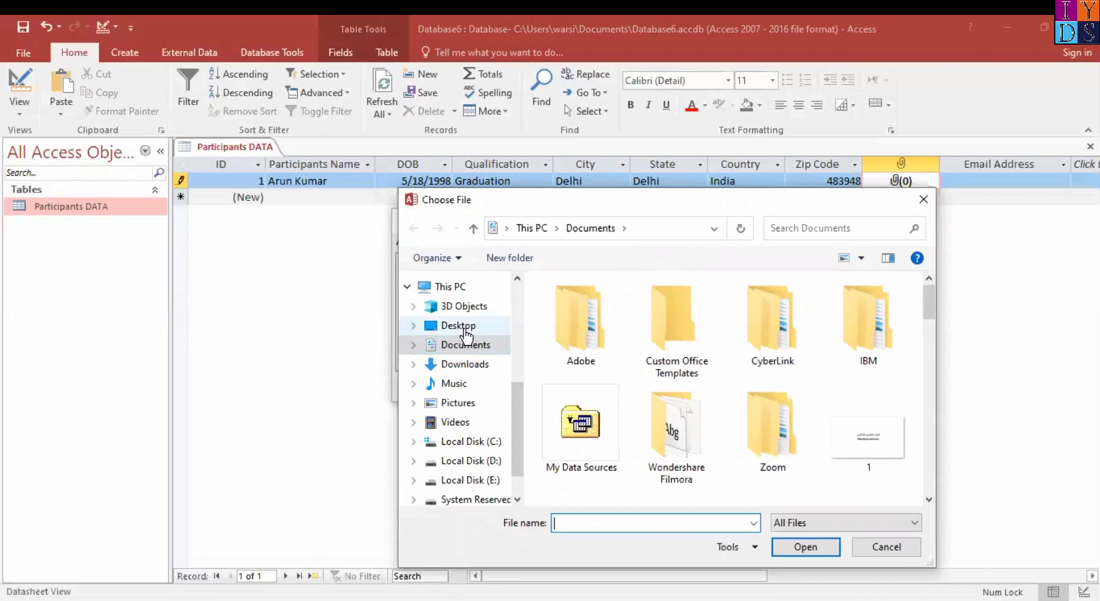
{"action": "left_click", "coordinate": [474, 371]}
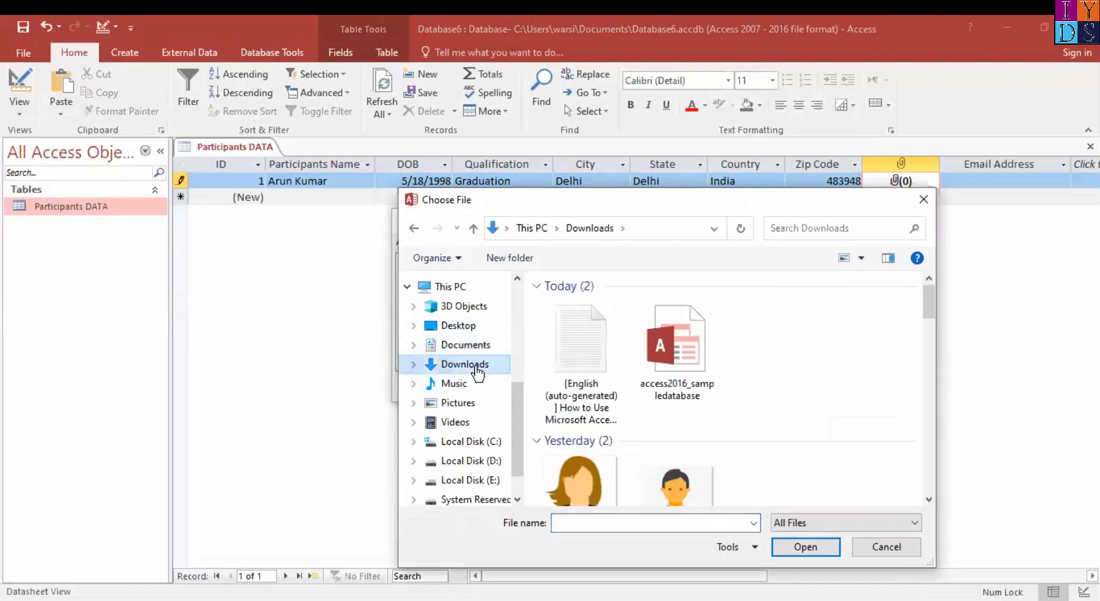
{"action": "left_click_drag", "start_coordinate": [929, 304], "coordinate": [929, 359]}
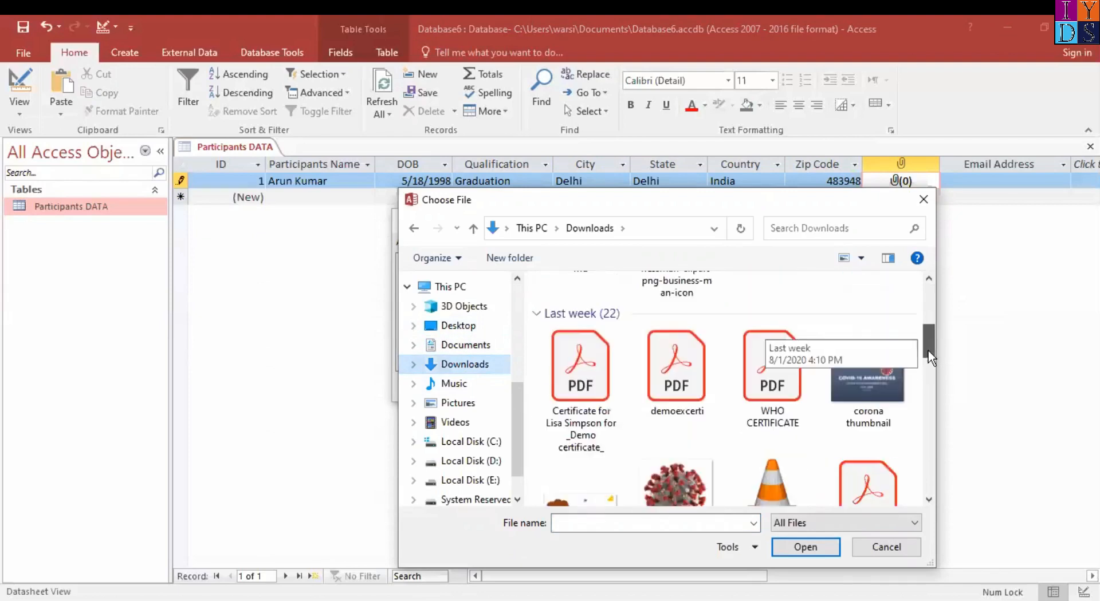
{"action": "left_click", "coordinate": [441, 405]}
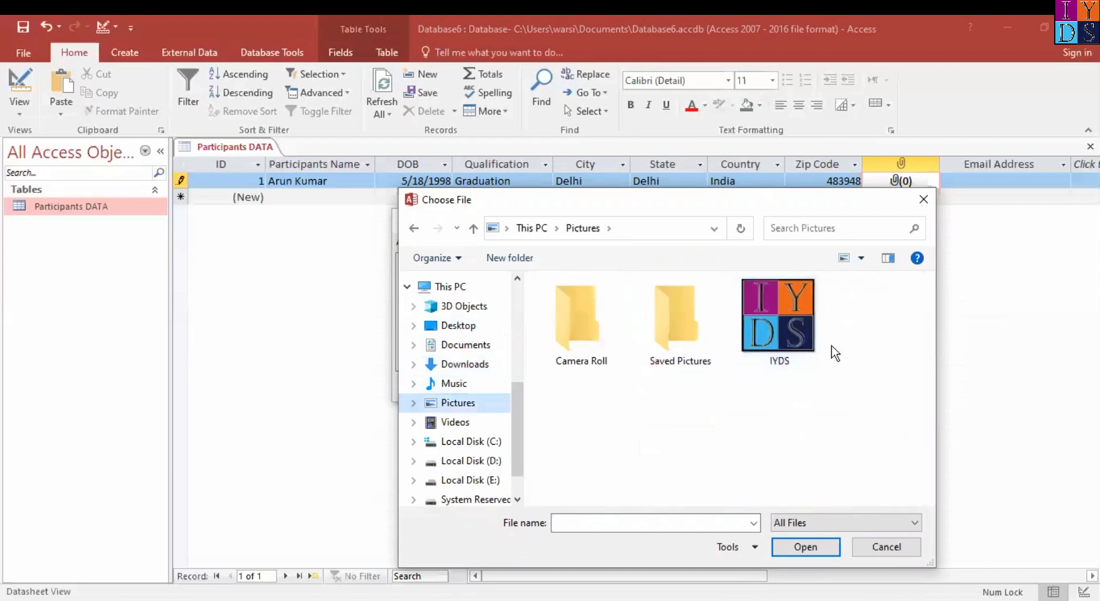
{"action": "left_click", "coordinate": [791, 335]}
{"action": "left_click", "coordinate": [805, 547]}
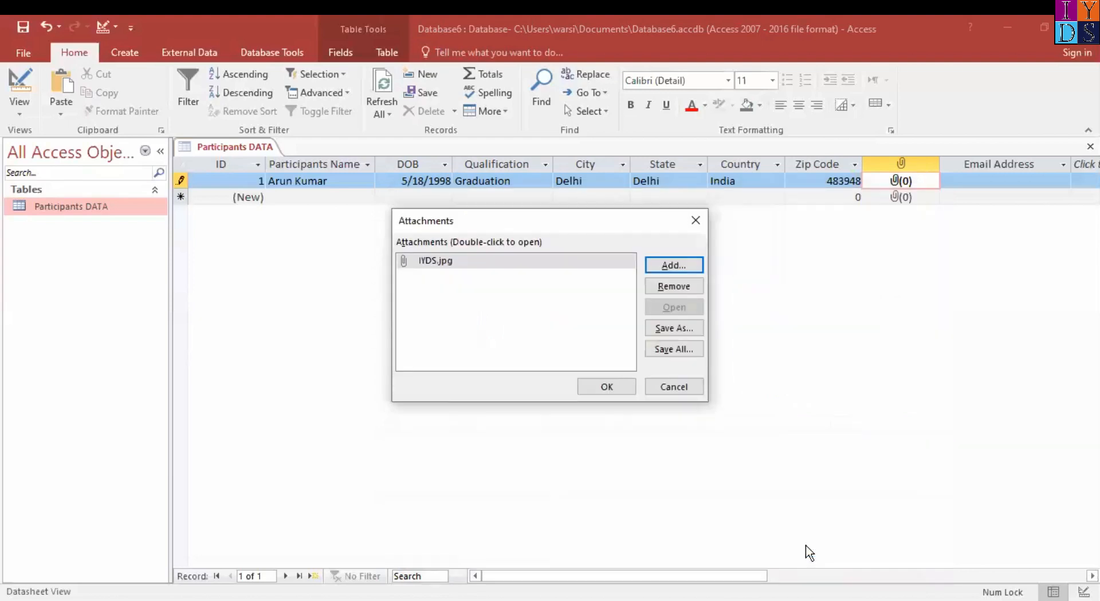
{"action": "left_click_drag", "start_coordinate": [612, 227], "coordinate": [673, 229]}
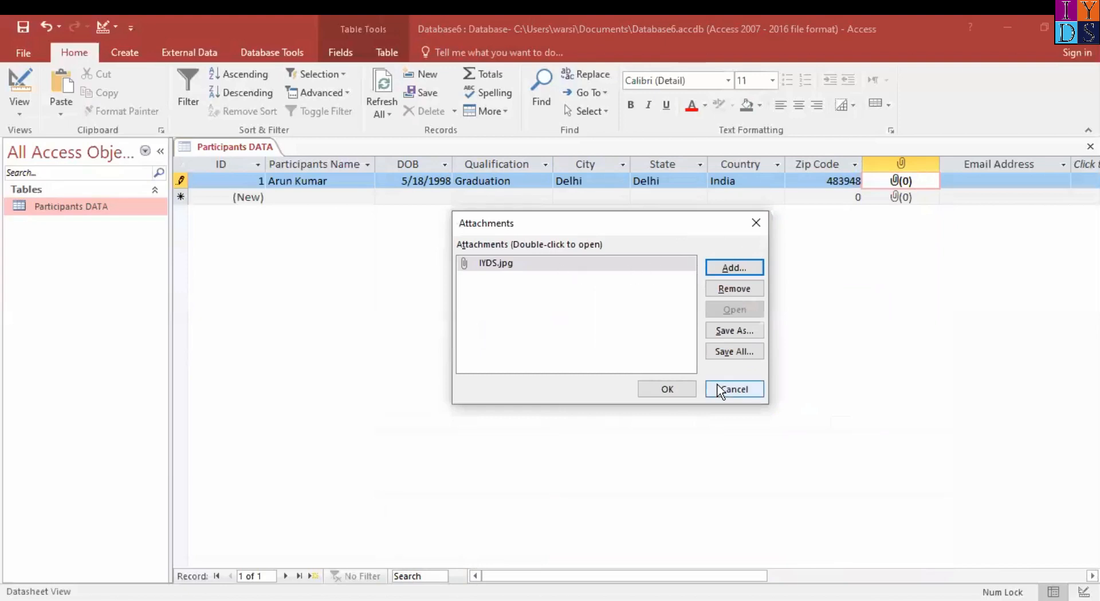
{"action": "left_click", "coordinate": [659, 388]}
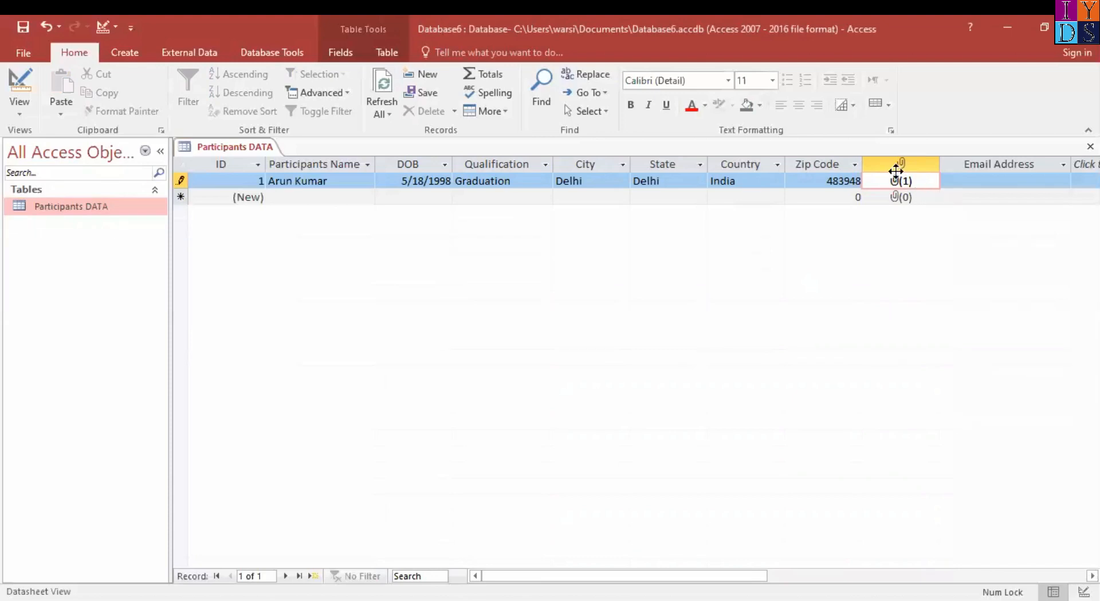
Enter the participant's e-mail in the Email Address field of the first record
{"action": "left_click", "coordinate": [974, 178]}
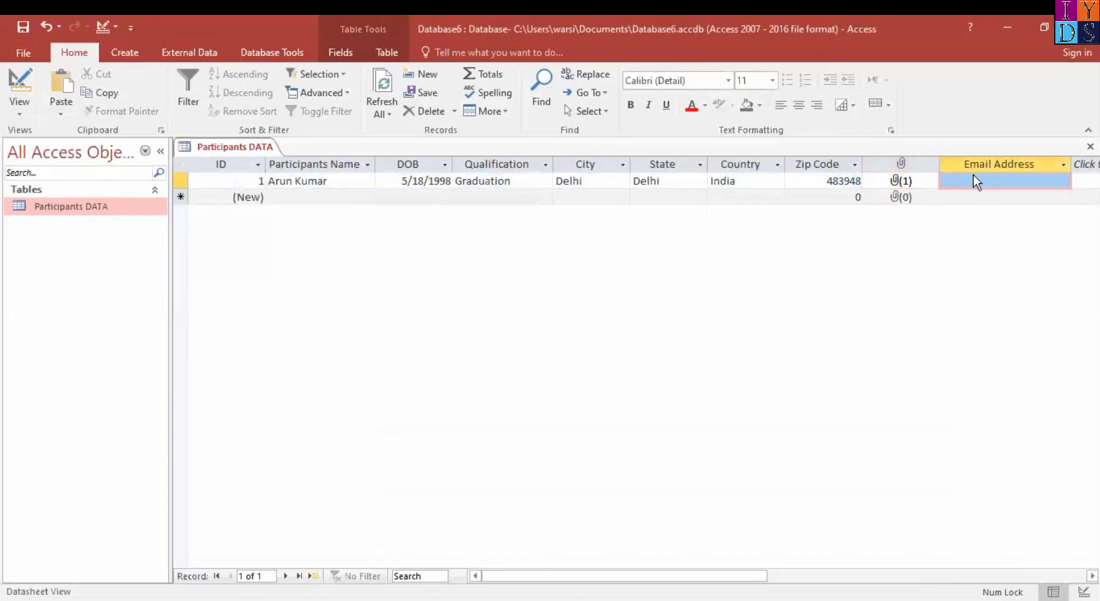
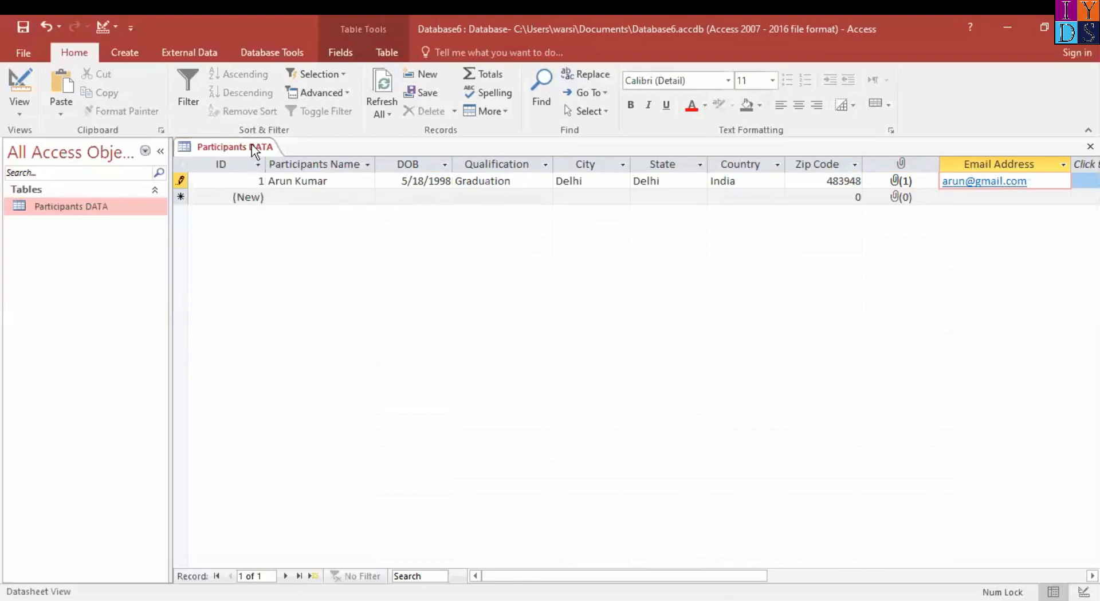
Start a second record by entering the participant's full name in the Participants Name field
{"action": "left_click", "coordinate": [326, 198]}
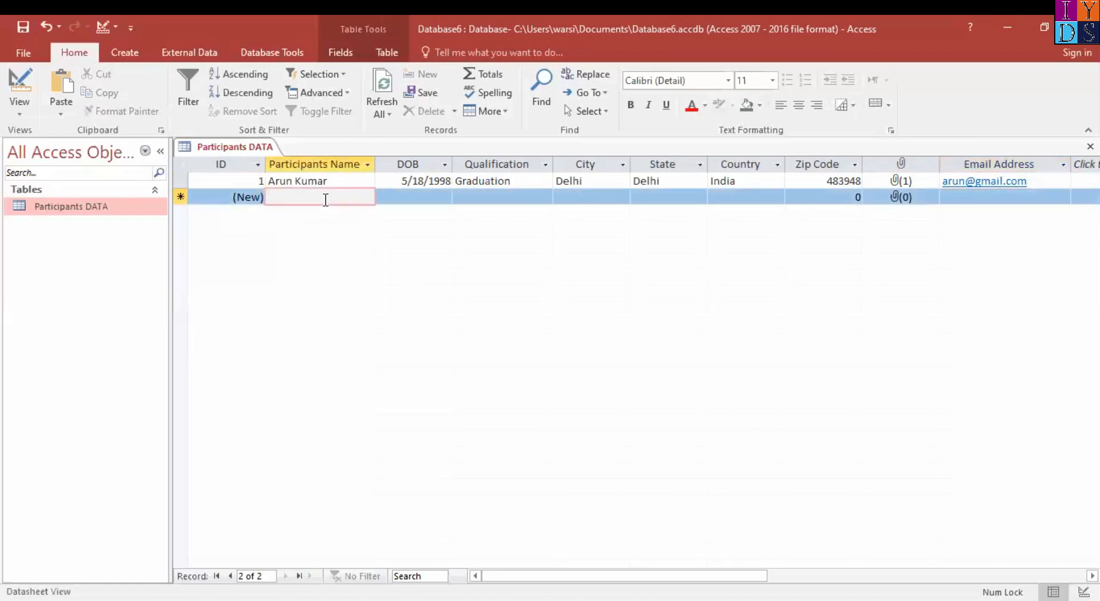
{"action": "key", "text": "Tab"}
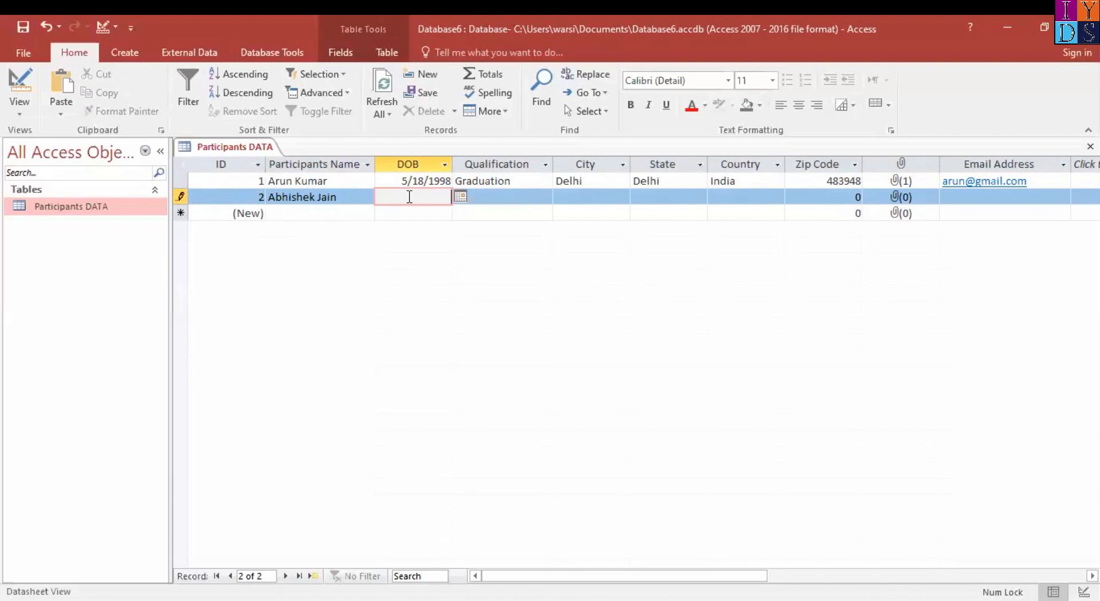
Enter the participant's date of birth in the DOB field of the second record
{"action": "type", "text": "22/9/"}
{"action": "type", "text": "199"}
{"action": "type", "text": "0"}
{"action": "key", "text": "Tab"}
Set the second record's Qualification to Post Graduation and its City to Mumbai
{"action": "type", "text": "g"}
{"action": "key", "text": "BackSpace"}
{"action": "key", "text": "BackSpace"}
{"action": "type", "text": "post Graduation"}
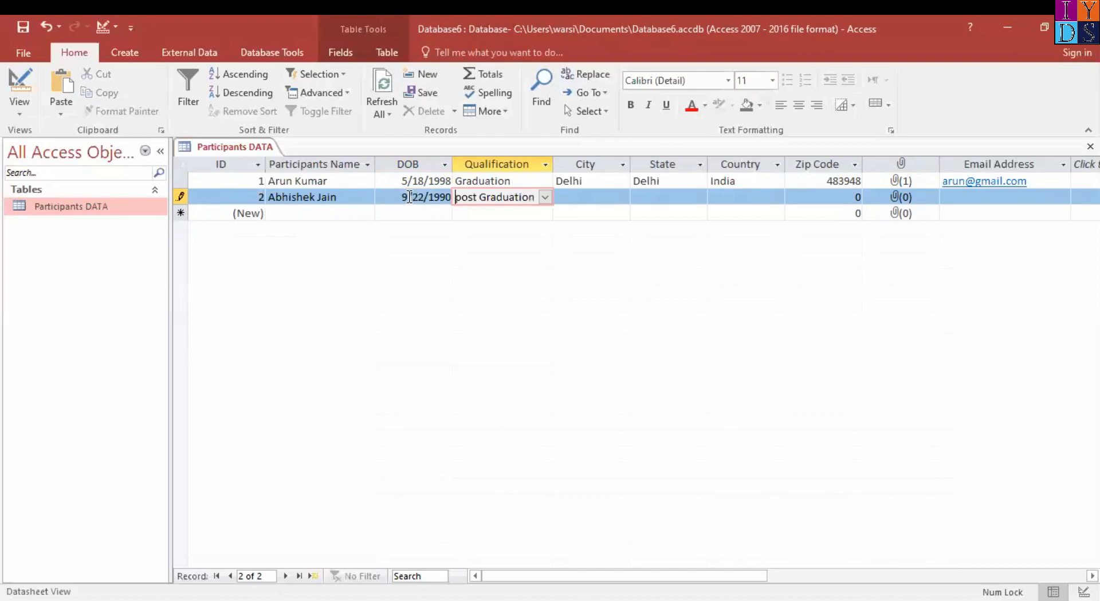
{"action": "type", "text": "t"}
{"action": "key", "text": "Tab"}
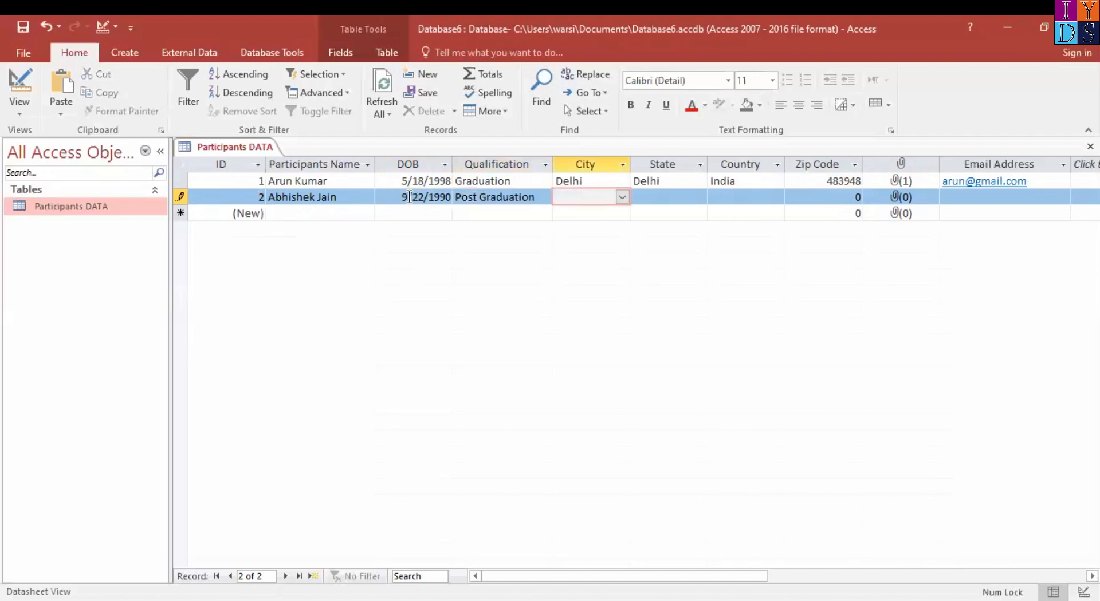
{"action": "type", "text": "Mumbai"}
{"action": "key", "text": "Tab"}
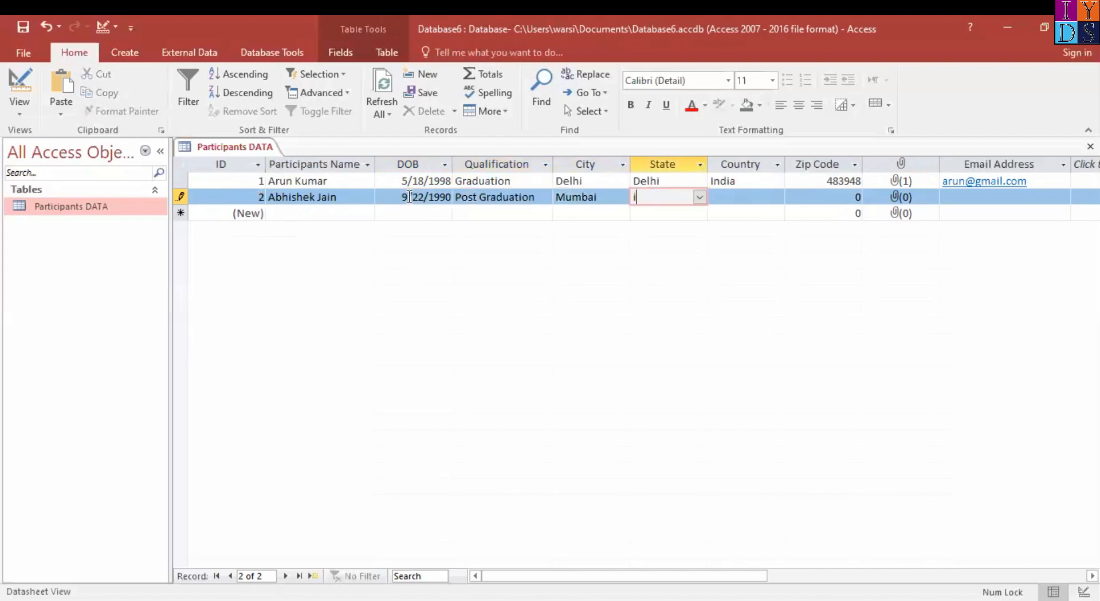
Set the second record's State to Maharashtra and Country to India, and fill in the participant's zip code
{"action": "type", "text": "maharashtra"}
{"action": "key", "text": "Tab"}
{"action": "type", "text": "in"}
{"action": "key", "text": "Tab"}
{"action": "type", "text": "494858"}
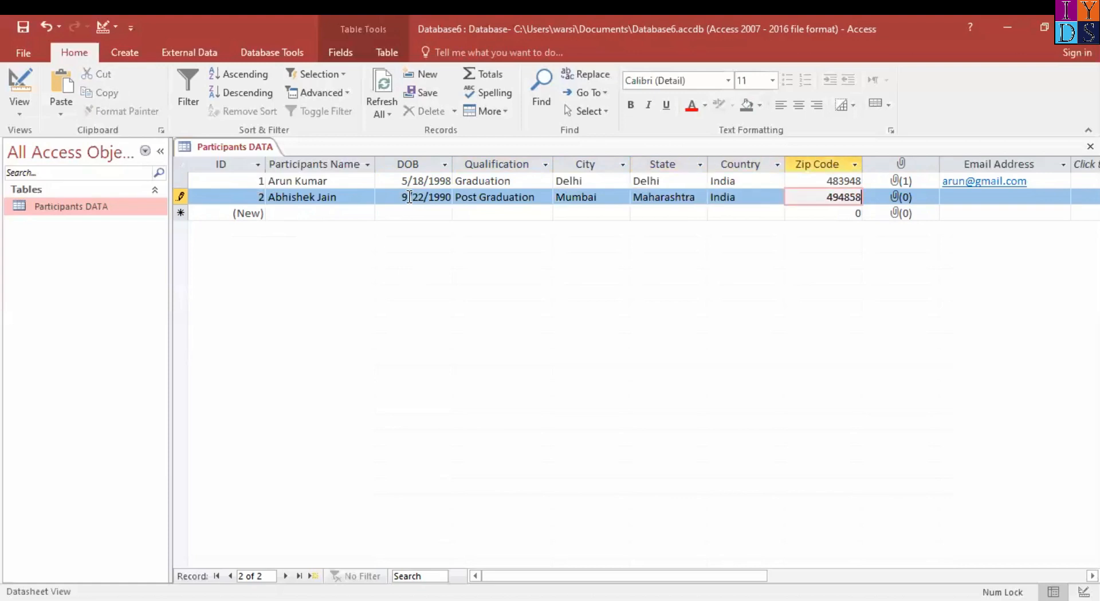
{"action": "key", "text": "Tab"}
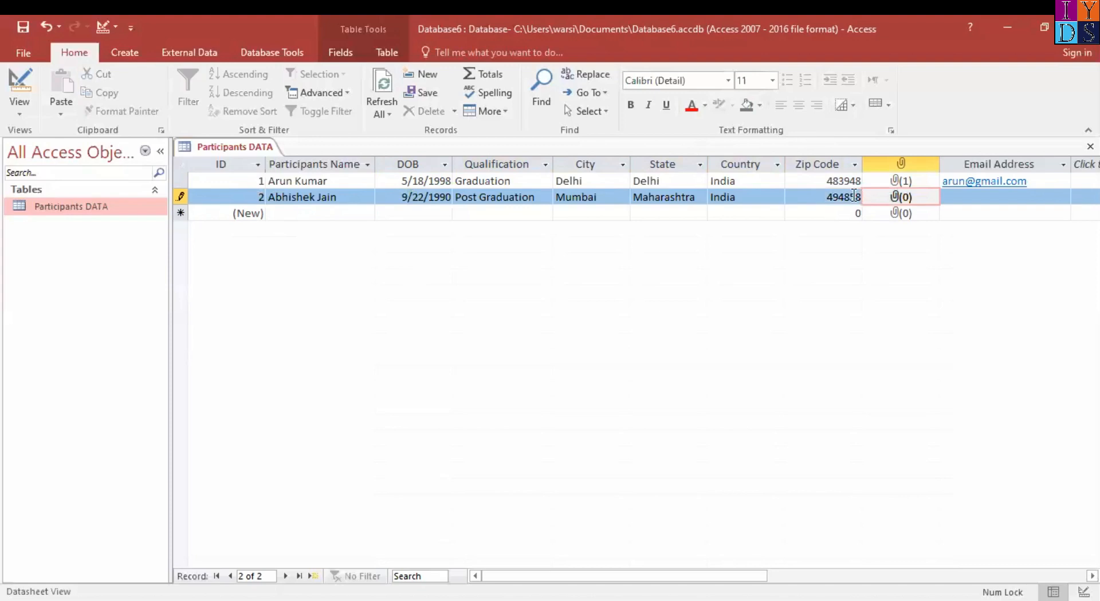
Attach the IYDS image from the Pictures folder to the second record's attachment field
{"action": "double_click", "coordinate": [901, 199]}
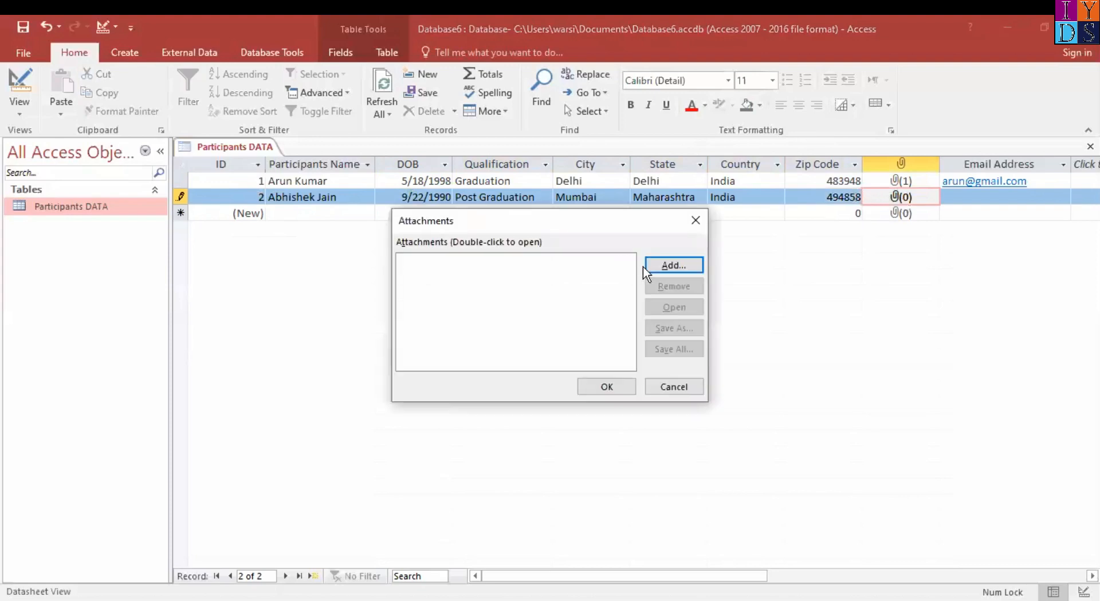
{"action": "left_click", "coordinate": [656, 271]}
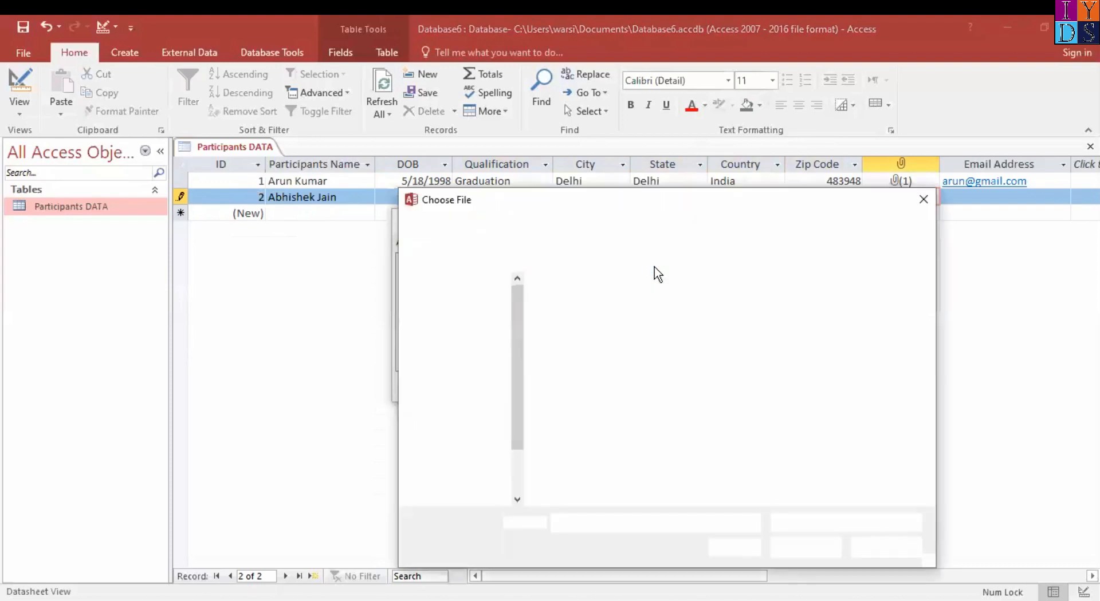
{"action": "left_click", "coordinate": [778, 313]}
{"action": "left_click", "coordinate": [795, 546]}
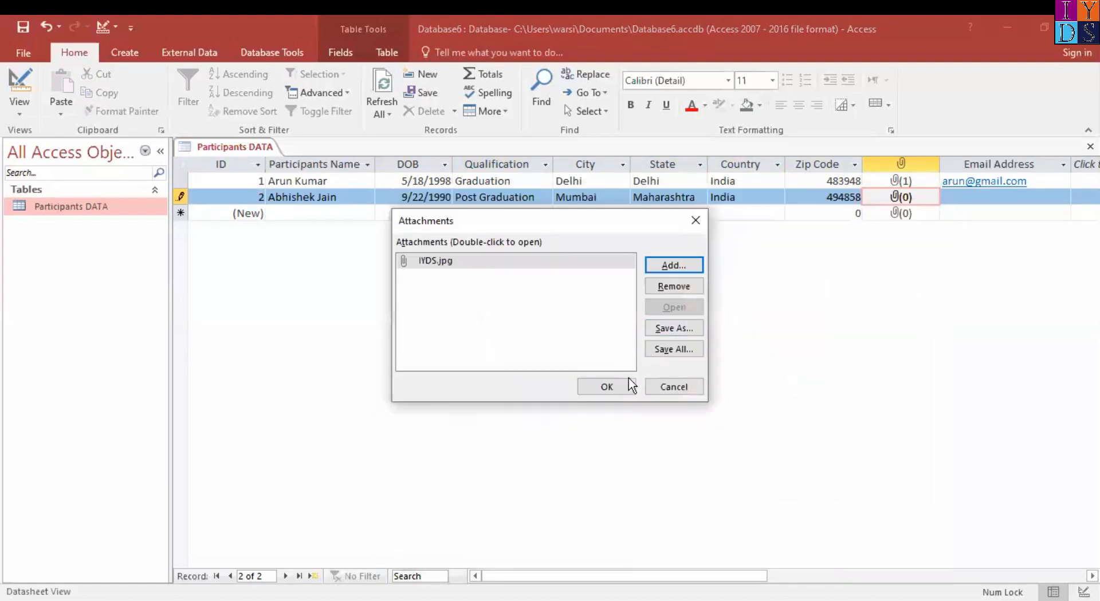
{"action": "left_click", "coordinate": [623, 384]}
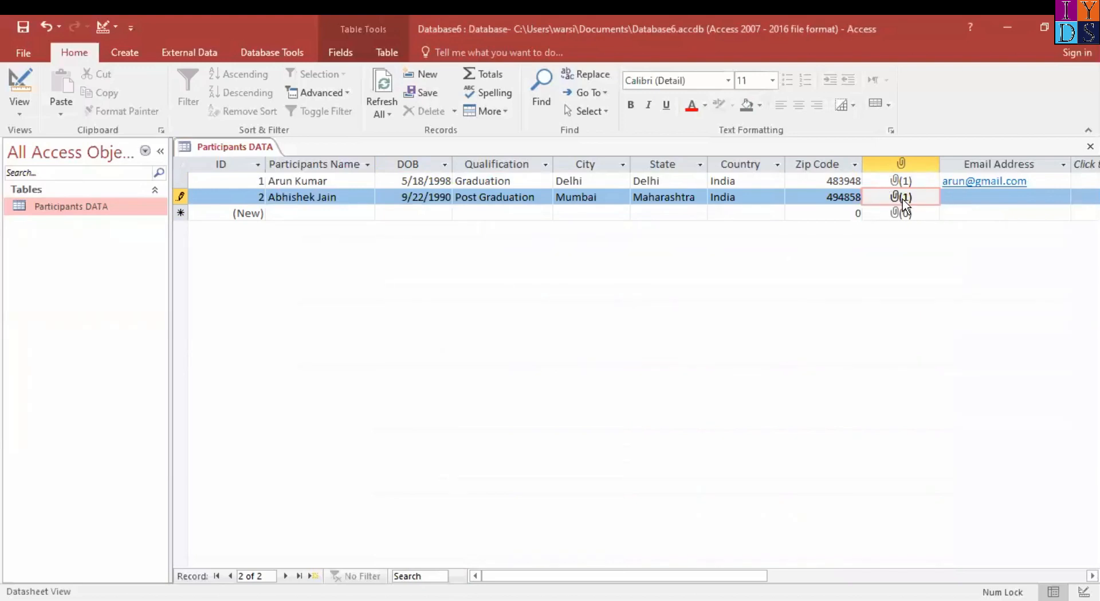
Enter the participant's e-mail in the second record's Email Address field and move on to the empty new record
{"action": "left_click", "coordinate": [987, 197]}
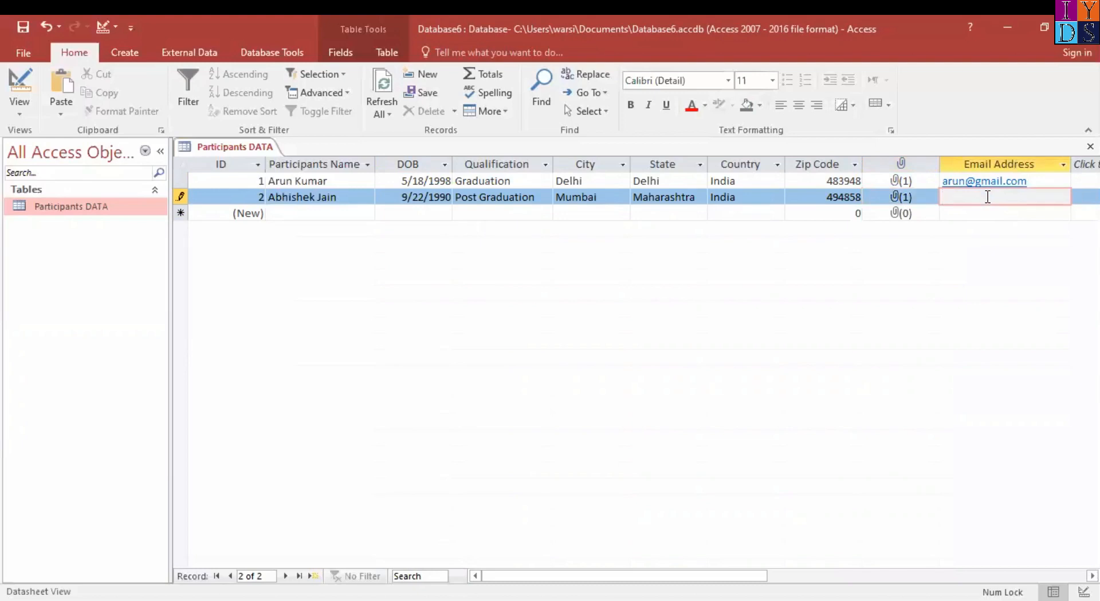
{"action": "left_click", "coordinate": [315, 219]}
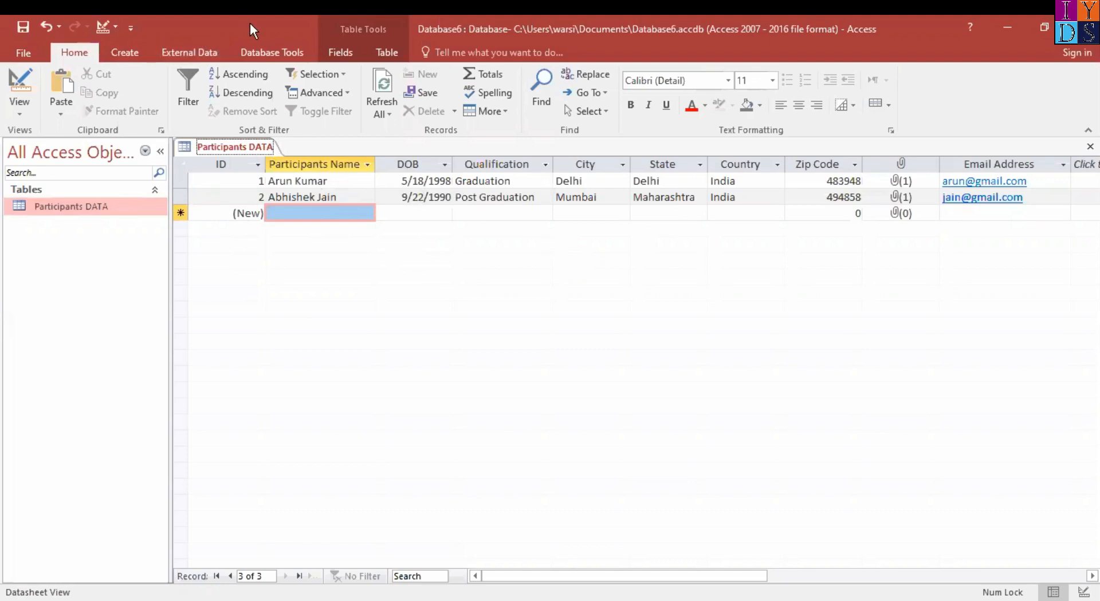
Create a form from the Participants DATA table and narrow its field boxes to about 3.4 inches wide
{"action": "left_click", "coordinate": [137, 53]}
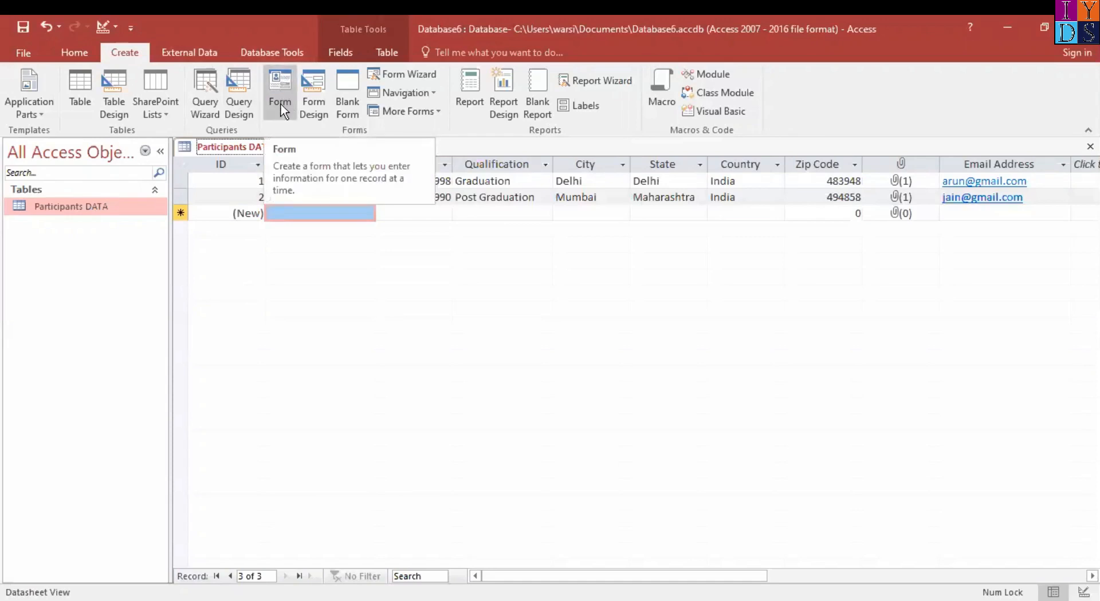
{"action": "left_click", "coordinate": [277, 79]}
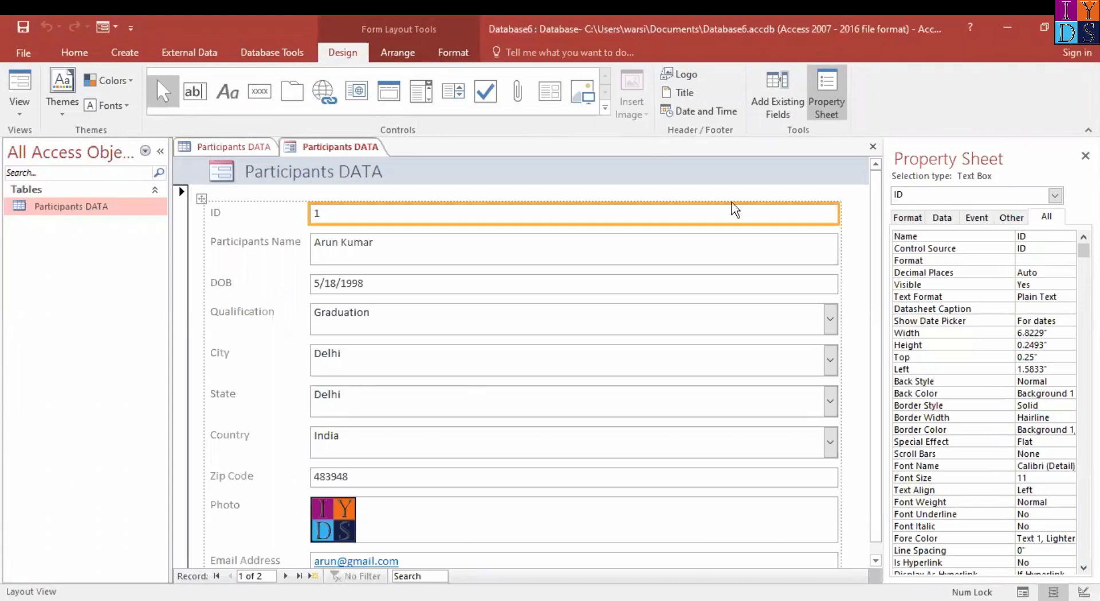
{"action": "left_click", "coordinate": [838, 294]}
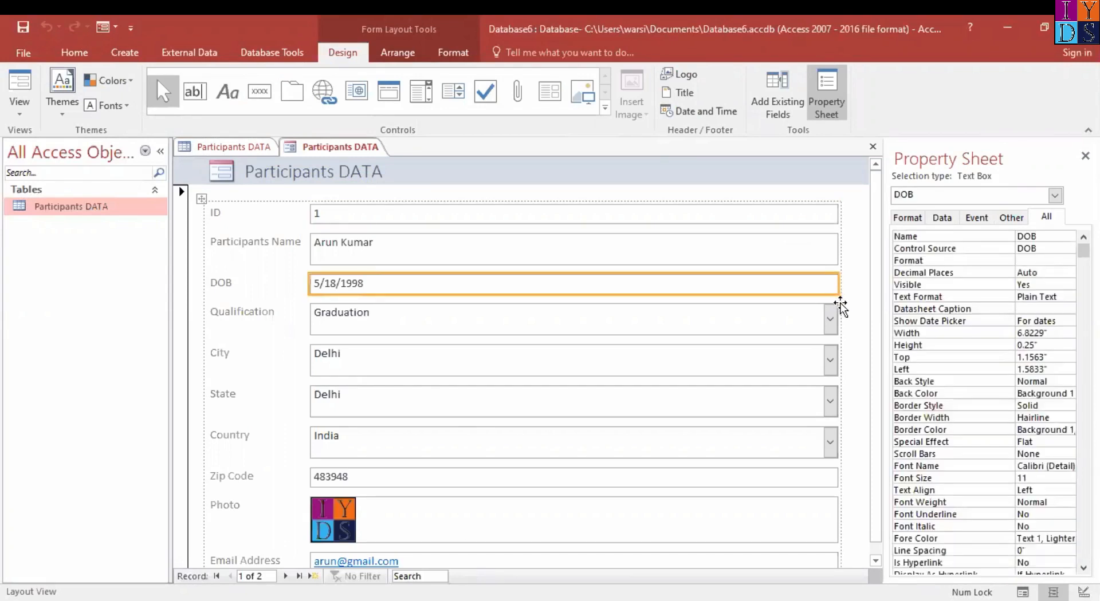
{"action": "left_click_drag", "start_coordinate": [838, 284], "coordinate": [575, 277]}
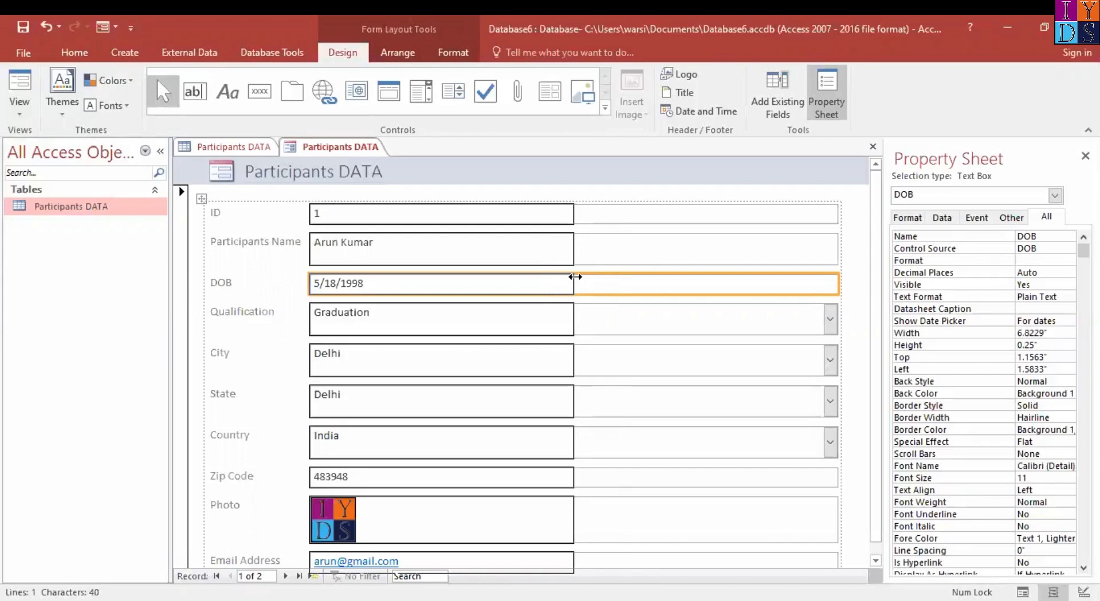
{"action": "left_click_drag", "start_coordinate": [574, 277], "coordinate": [573, 277]}
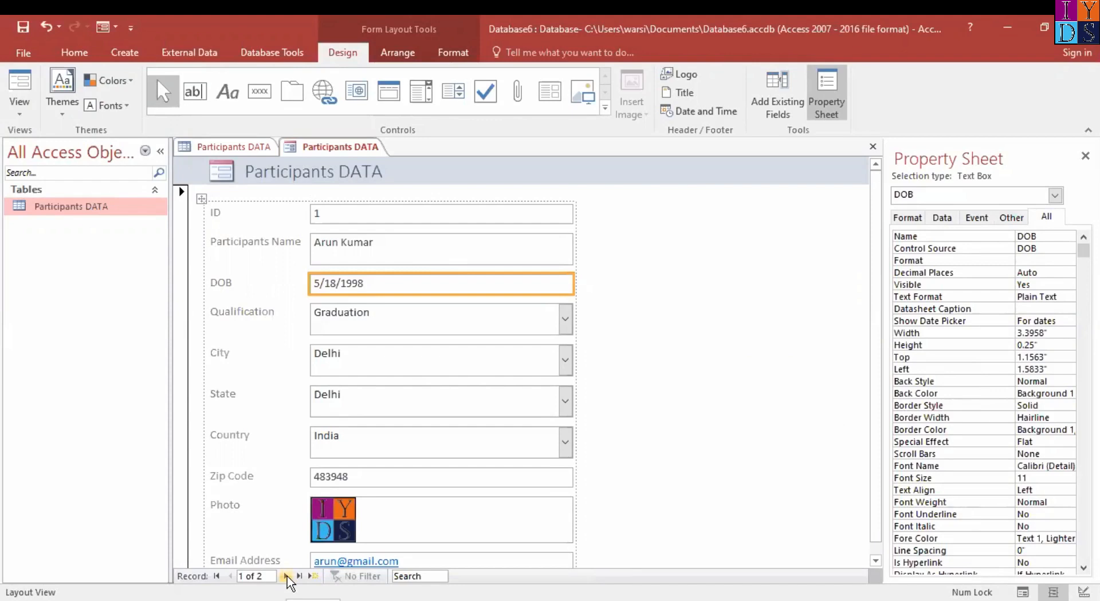
Advance the form to a new blank record and switch it to Form View, ready for entry in Participants Name
{"action": "left_click", "coordinate": [286, 577]}
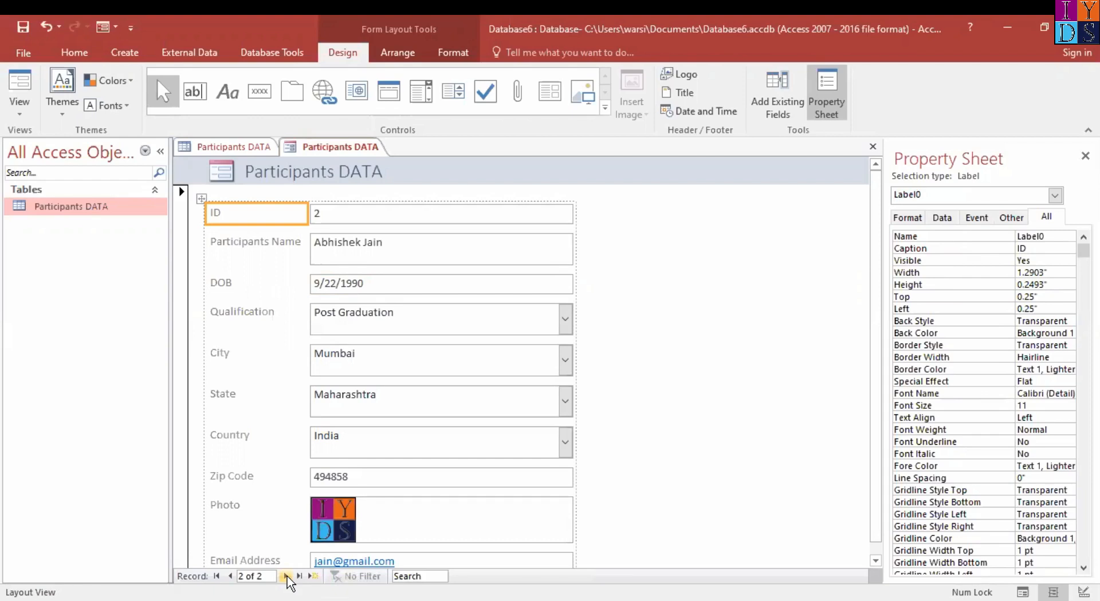
{"action": "left_click", "coordinate": [286, 577]}
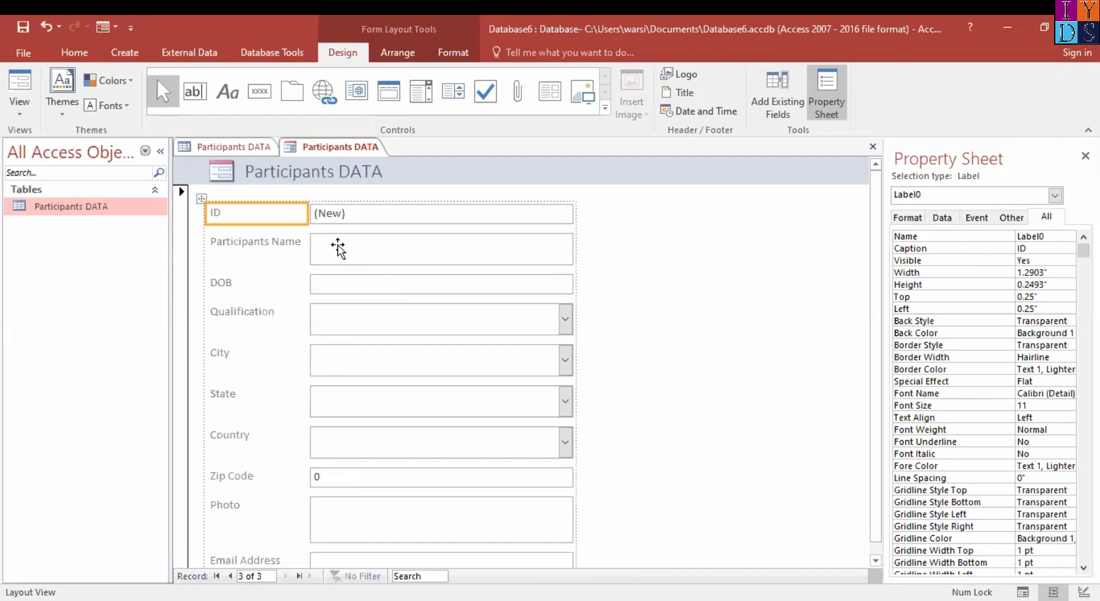
{"action": "left_click", "coordinate": [382, 252]}
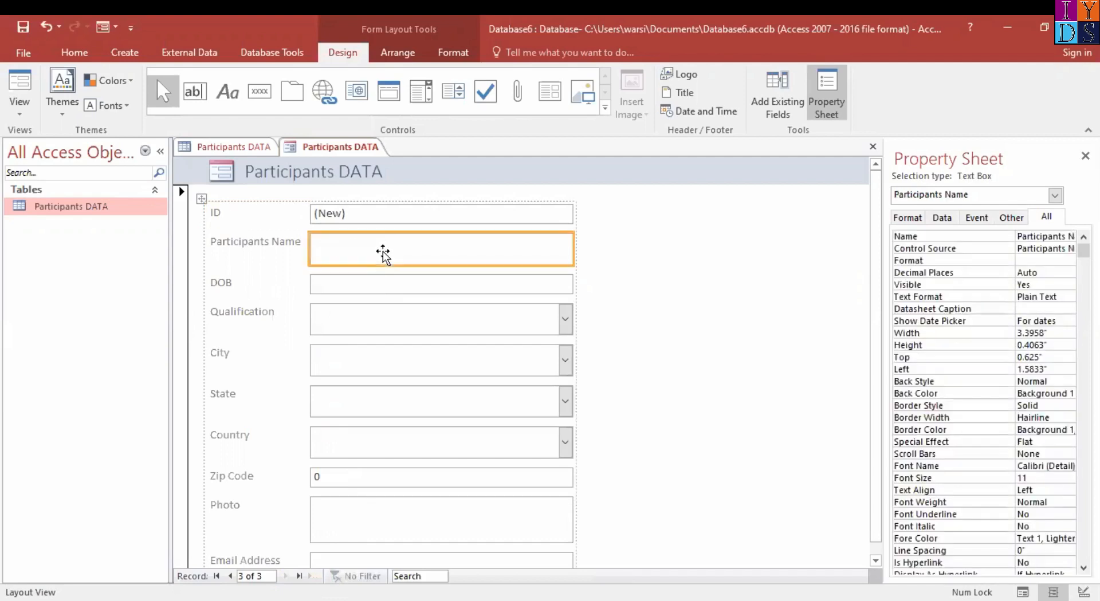
{"action": "left_click", "coordinate": [27, 112]}
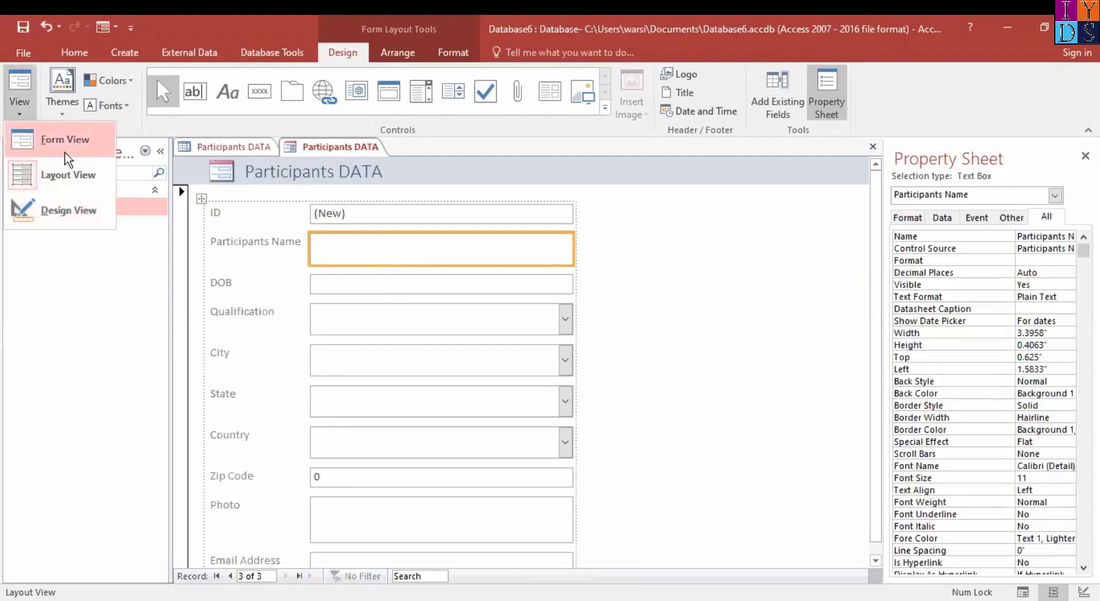
{"action": "left_click", "coordinate": [65, 153]}
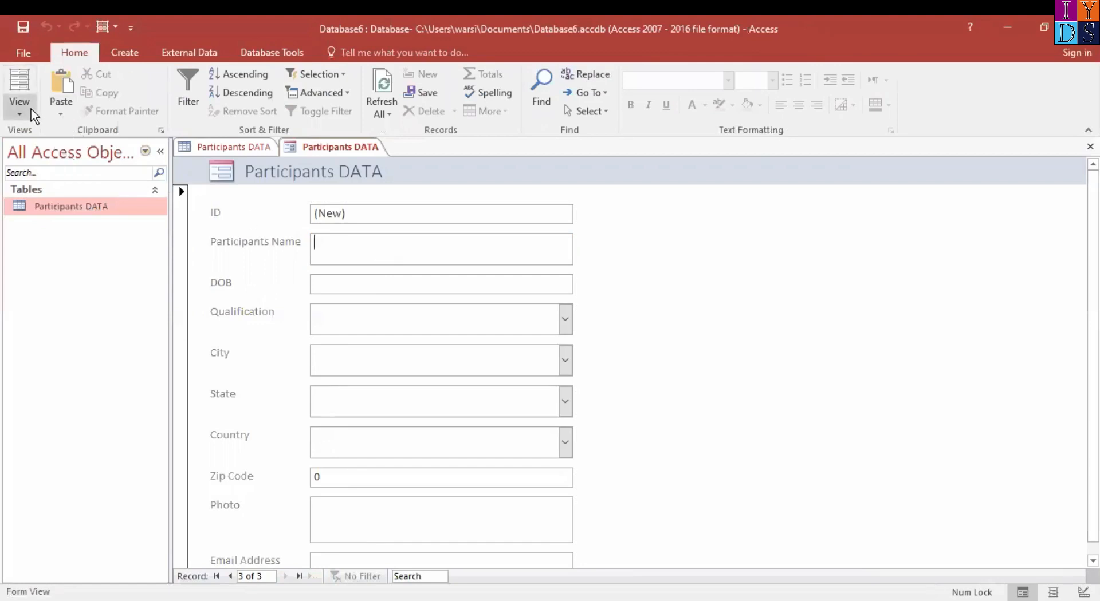
{"action": "left_click", "coordinate": [20, 111]}
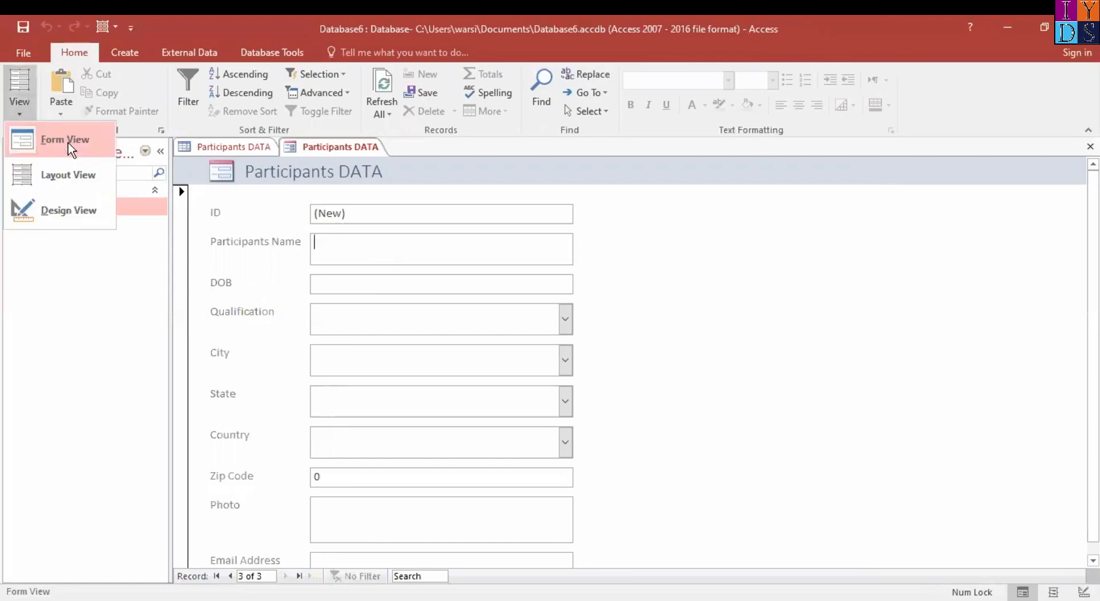
{"action": "left_click", "coordinate": [379, 243]}
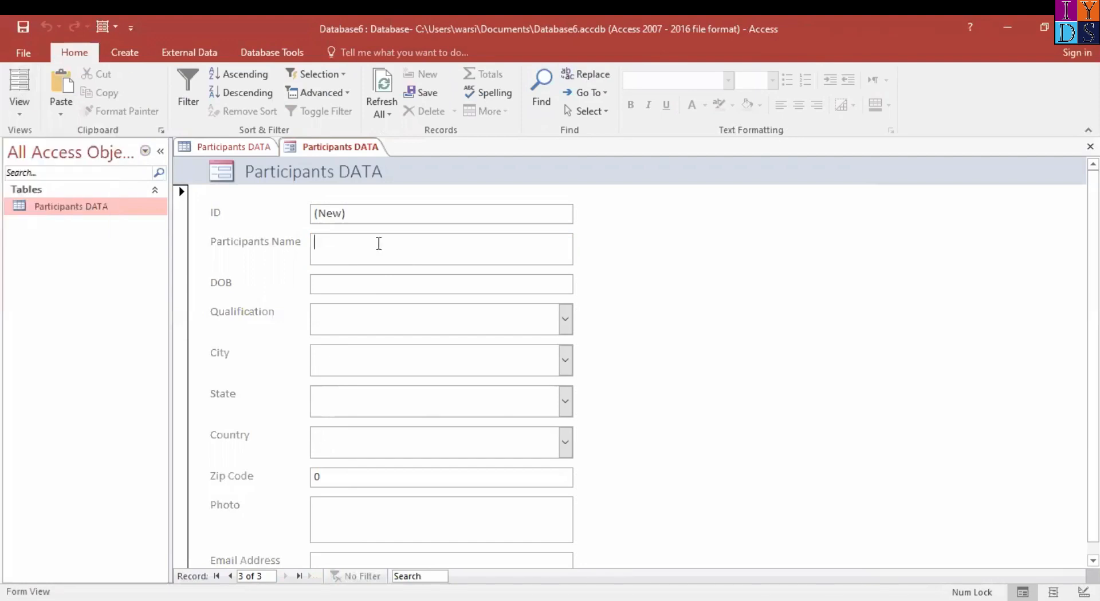
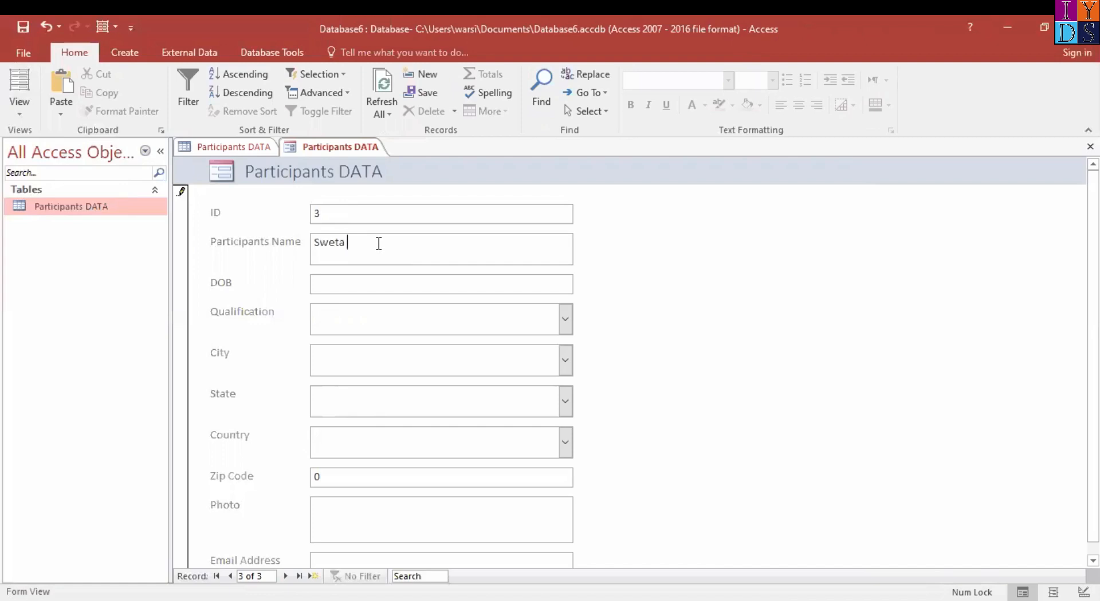
Enter the participant's full name and date of birth in the form's third record
{"action": "key", "text": "Tab"}
{"action": "type", "text": "25/8/200"}
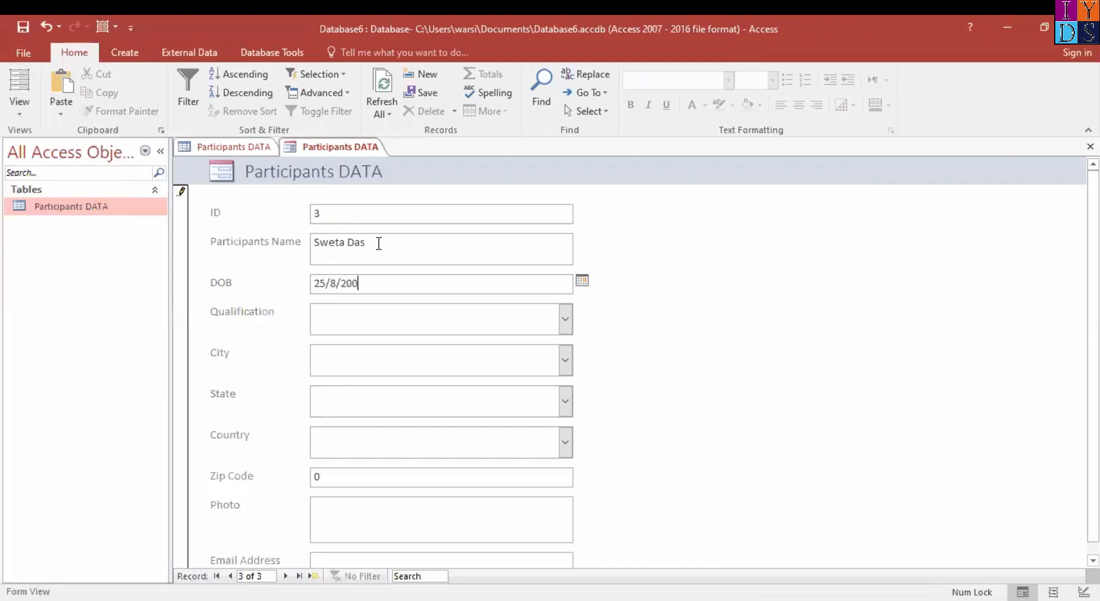
{"action": "type", "text": "0"}
{"action": "key", "text": "Tab"}
Set the third record's Qualification to MBA, City to Kolkata, State to West Bengal and Country to India, and fill in the zip code
{"action": "type", "text": "mbA"}
{"action": "key", "text": "Tab"}
{"action": "type", "text": "ko"}
{"action": "key", "text": "Tab"}
{"action": "type", "text": "we"}
{"action": "key", "text": "Tab"}
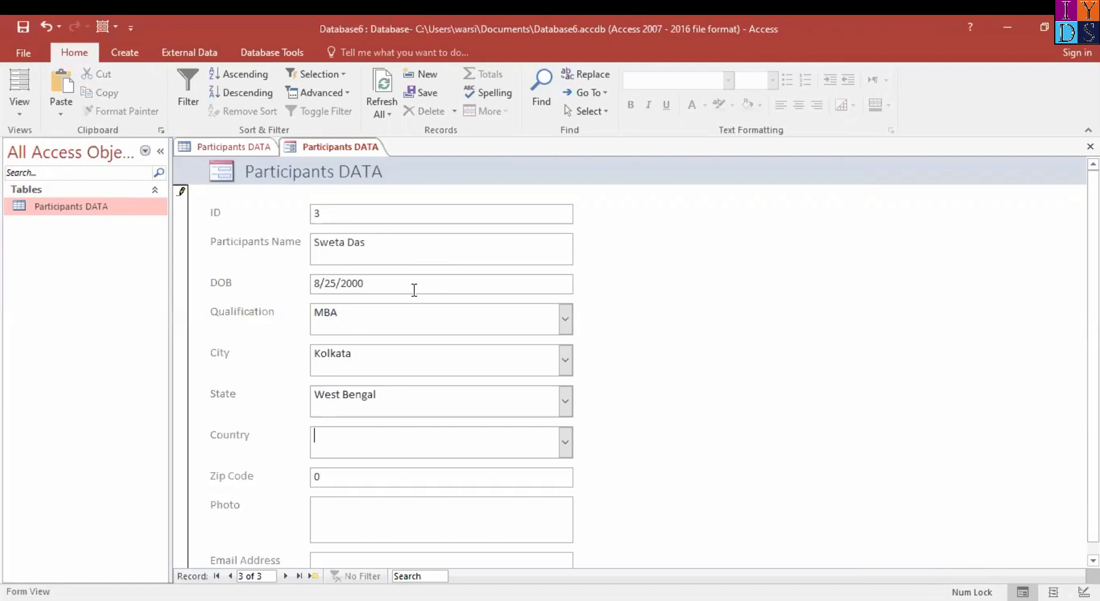
{"action": "type", "text": "in"}
{"action": "key", "text": "Tab"}
{"action": "type", "text": "948489"}
Attach the IYDS image from the Pictures folder to the third record's Photo field
{"action": "scroll", "coordinate": [412, 289], "scroll_direction": "down", "scroll_amount": 1}
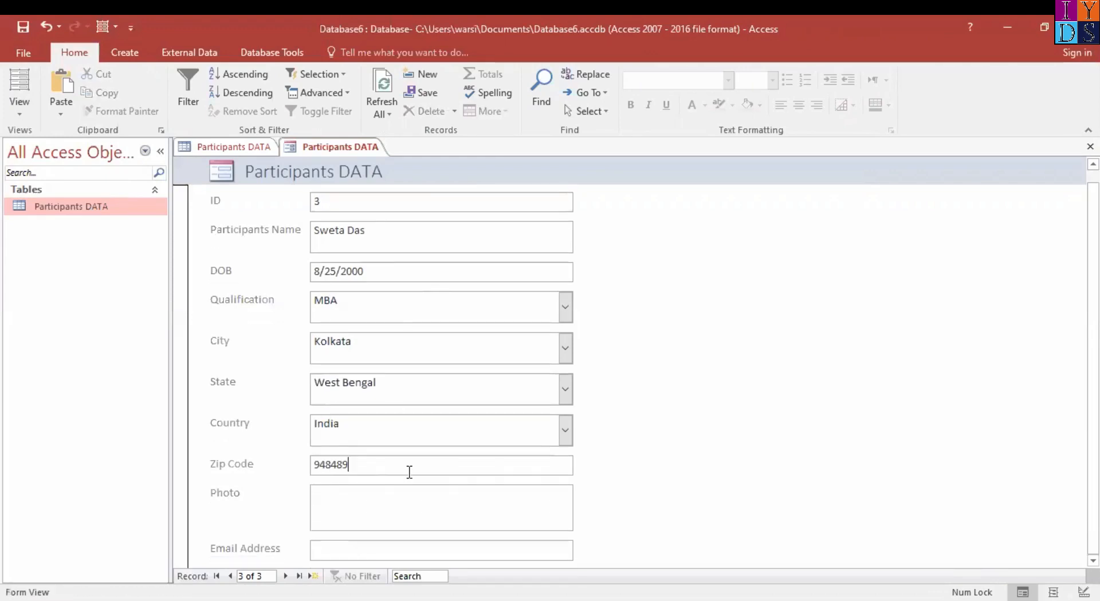
{"action": "double_click", "coordinate": [433, 515]}
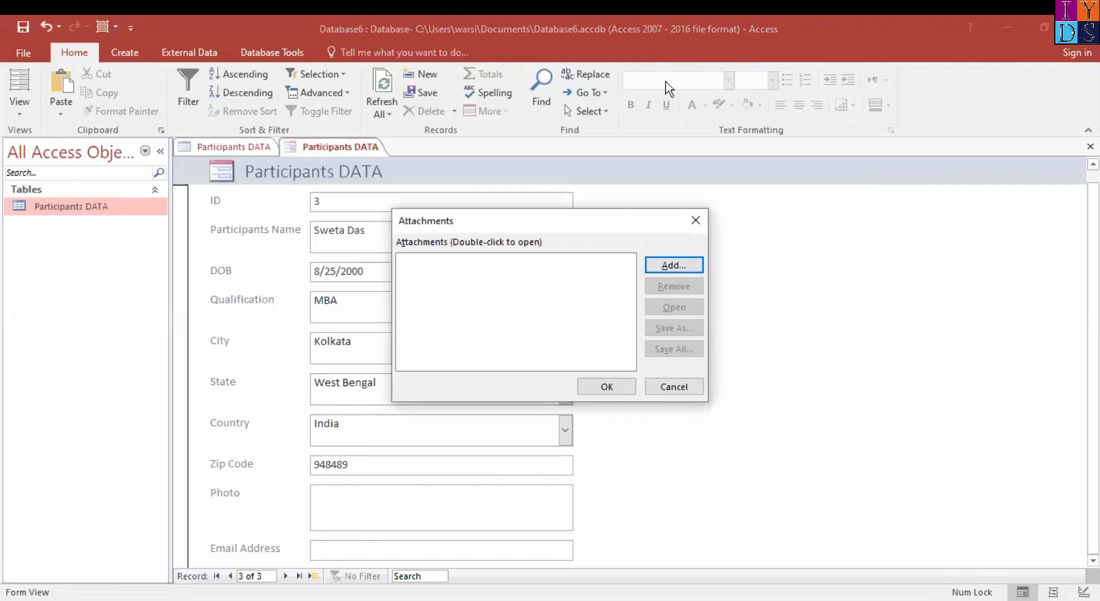
{"action": "left_click", "coordinate": [677, 265]}
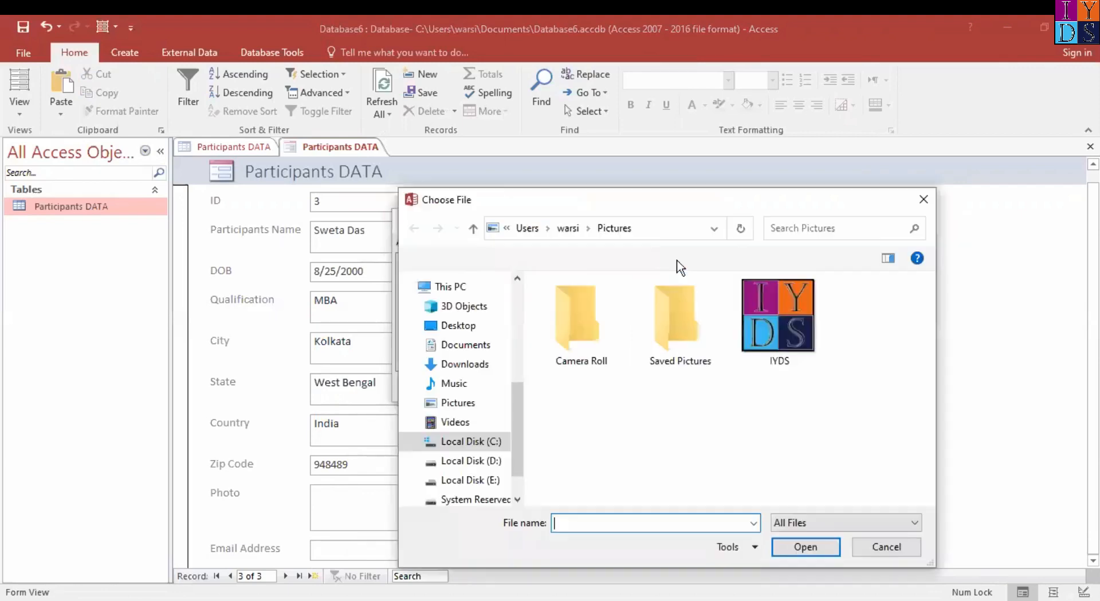
{"action": "left_click", "coordinate": [758, 315]}
{"action": "left_click", "coordinate": [804, 548]}
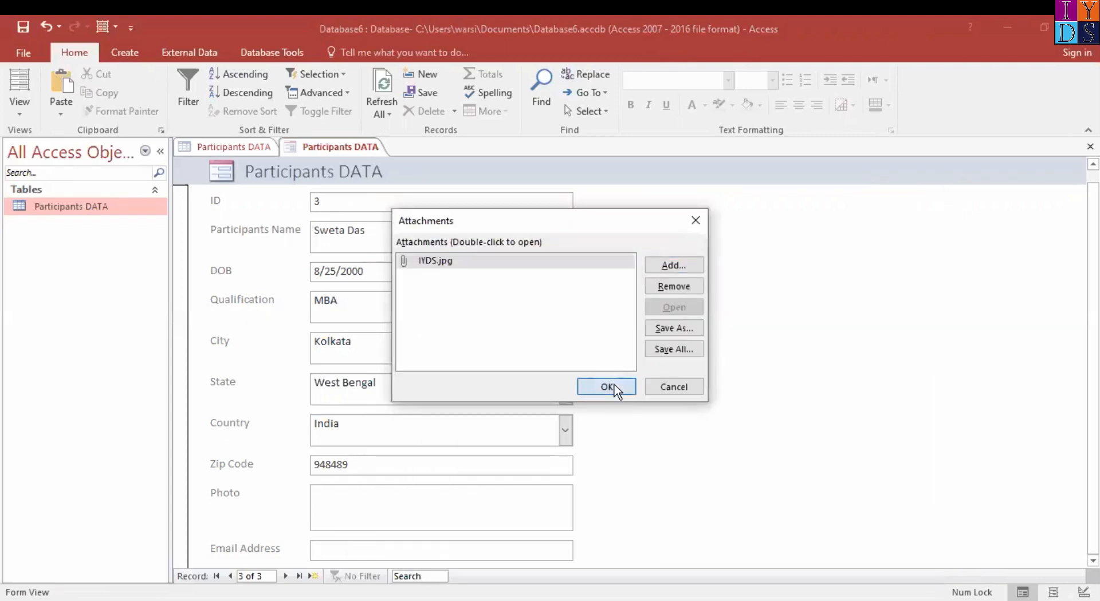
{"action": "left_click", "coordinate": [607, 387]}
Enter the participant's e-mail in the third record's Email Address field and advance to a new record
{"action": "left_click", "coordinate": [373, 551]}
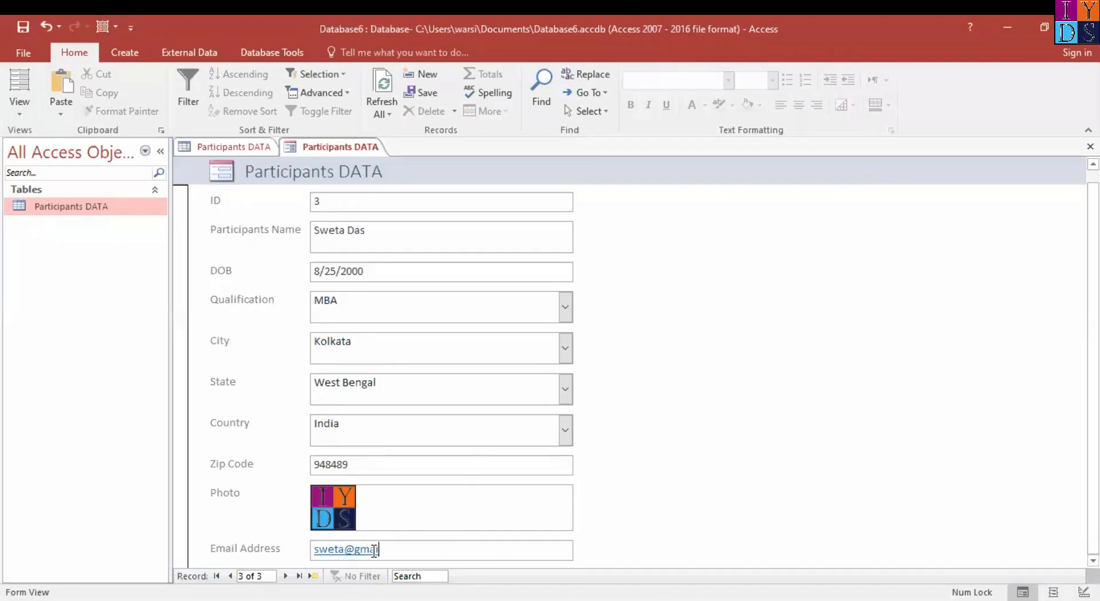
{"action": "left_click", "coordinate": [242, 526]}
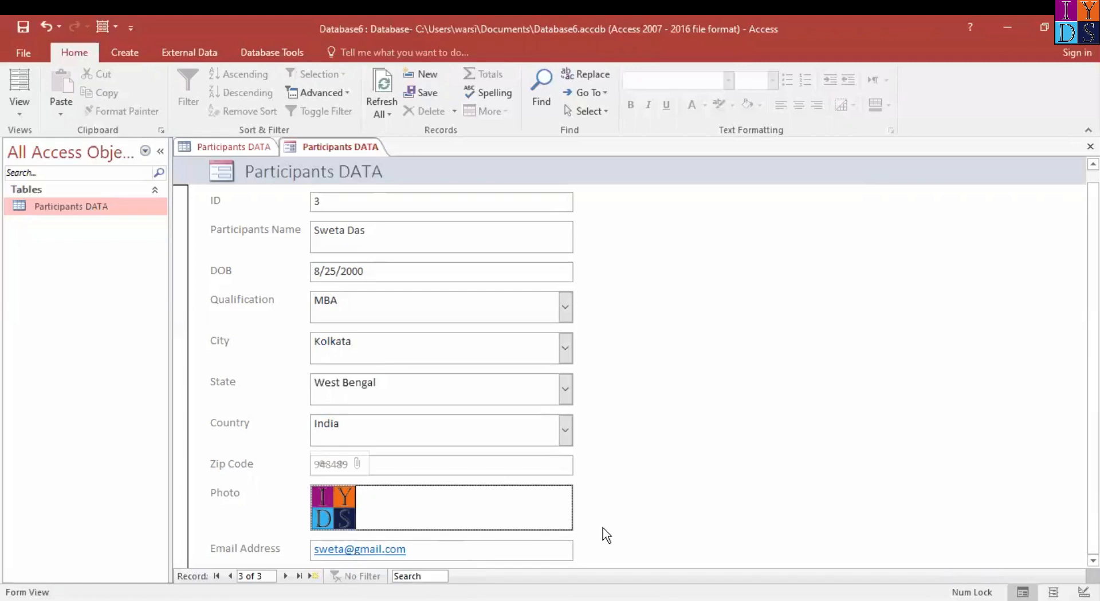
{"action": "left_click", "coordinate": [287, 576]}
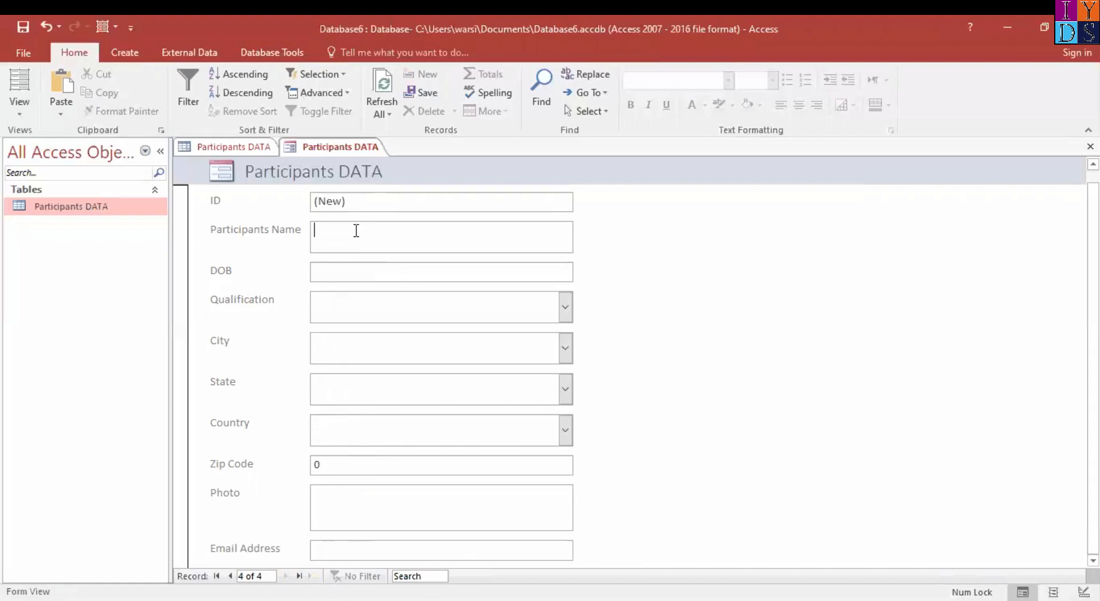
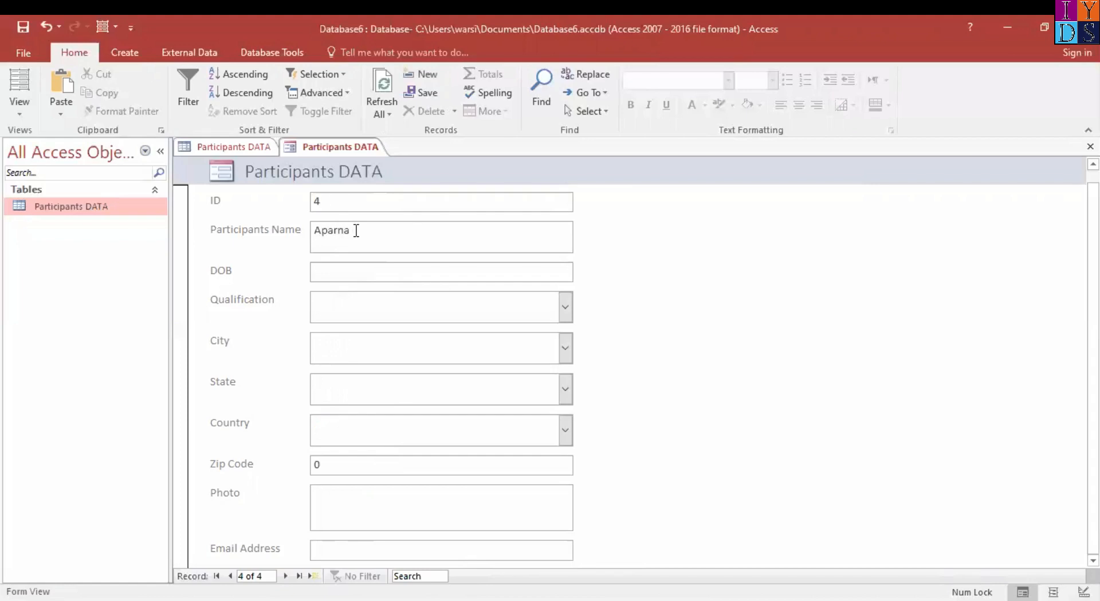
Enter the participant's full name and date of birth in the form's fourth record
{"action": "key", "text": "Tab"}
{"action": "type", "text": "8/3/1"}
{"action": "key", "text": "BackSpace"}
{"action": "type", "text": "2001"}
{"action": "key", "text": "Tab"}
{"action": "type", "text": "m."}
Set the fourth record's Qualification to M.Phill, City to Mumbai, State to Maharashtra and Country to India, and fill in the zip code
{"action": "key", "text": "Tab"}
{"action": "type", "text": "m"}
{"action": "key", "text": "Tab"}
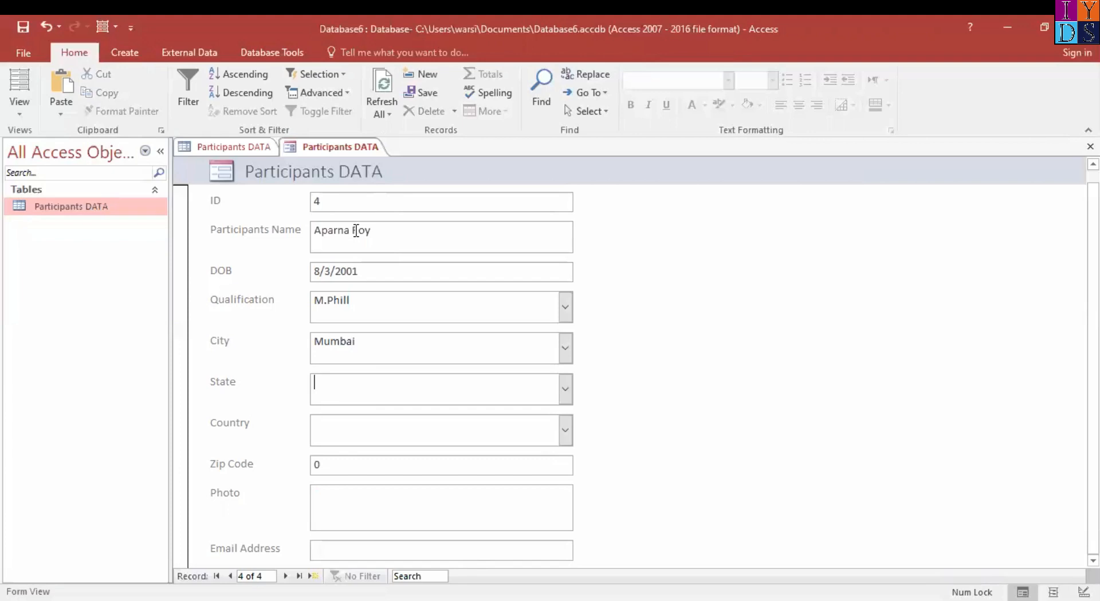
{"action": "type", "text": "m"}
{"action": "key", "text": "Tab"}
{"action": "type", "text": "i"}
{"action": "key", "text": "Tab"}
{"action": "type", "text": "994899"}
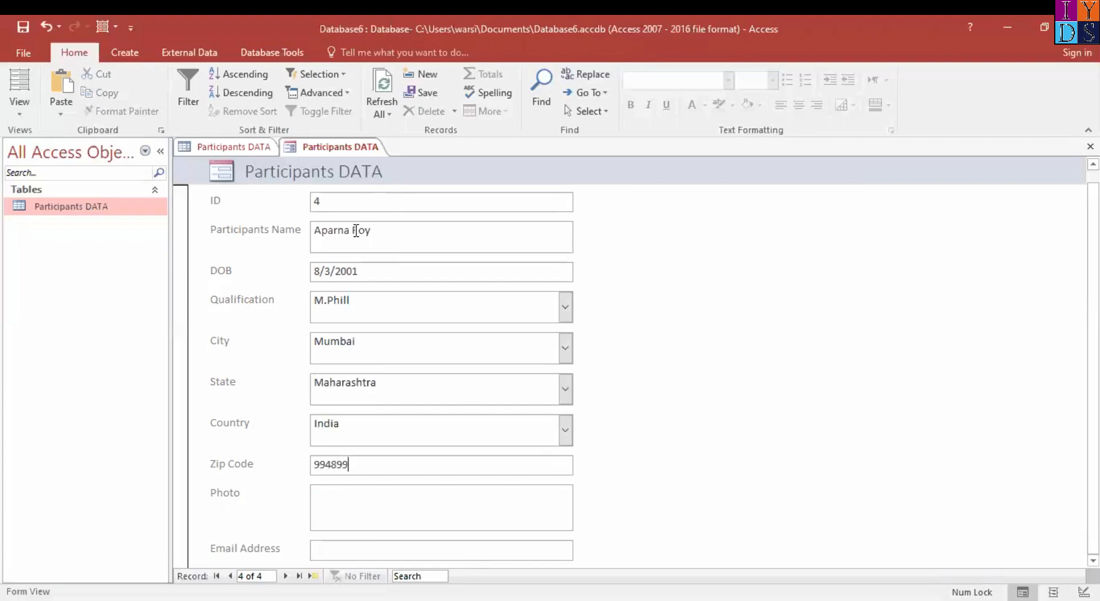
{"action": "key", "text": "Tab"}
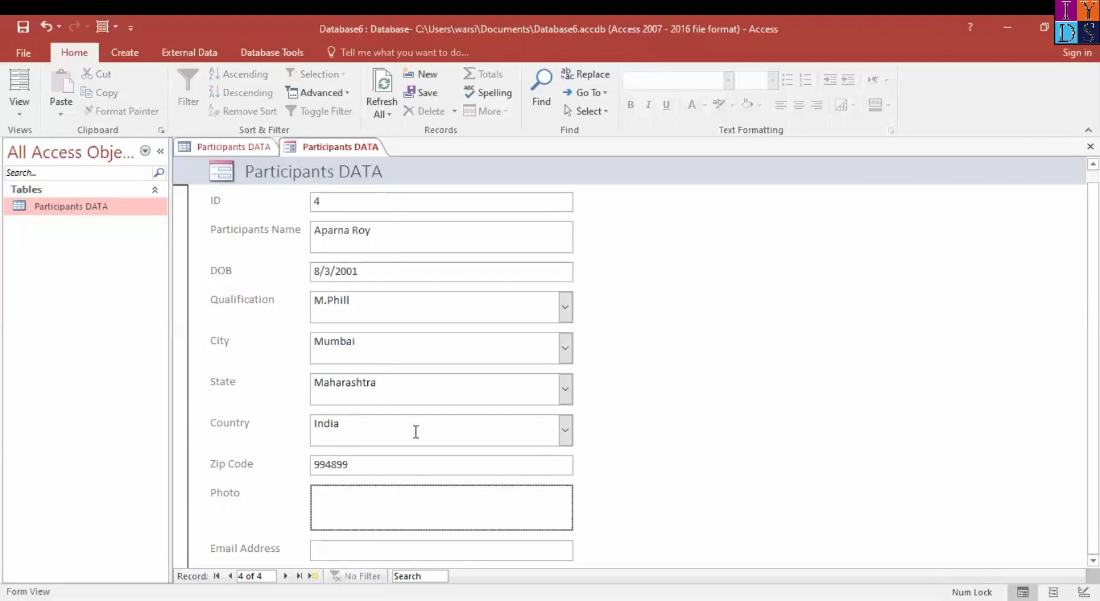
Attach the IYDS image from the Pictures folder to the fourth record's Photo field
{"action": "double_click", "coordinate": [491, 510]}
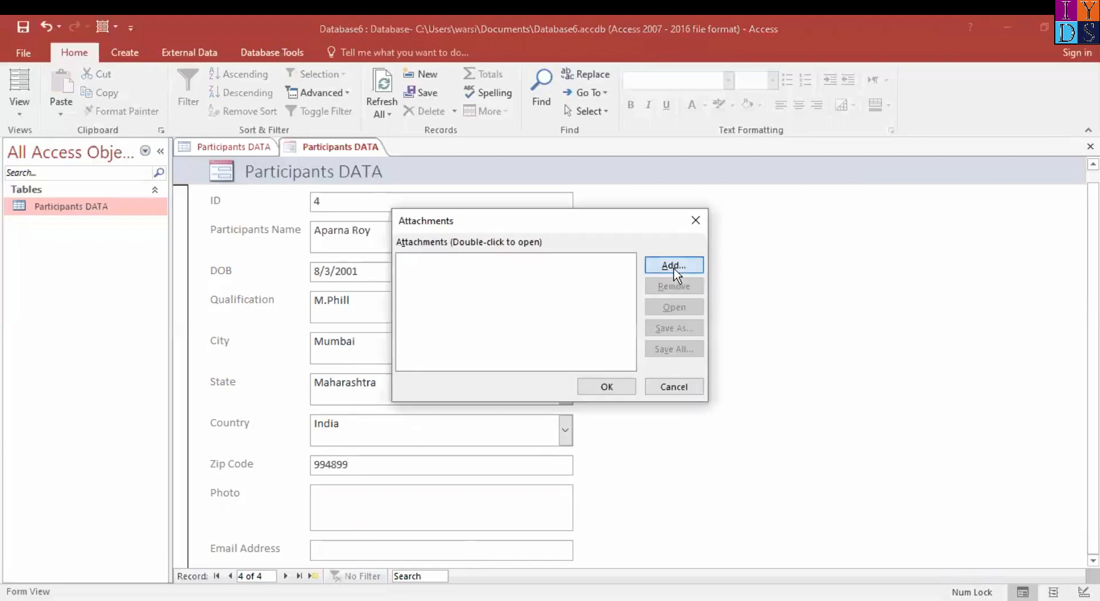
{"action": "left_click", "coordinate": [674, 273]}
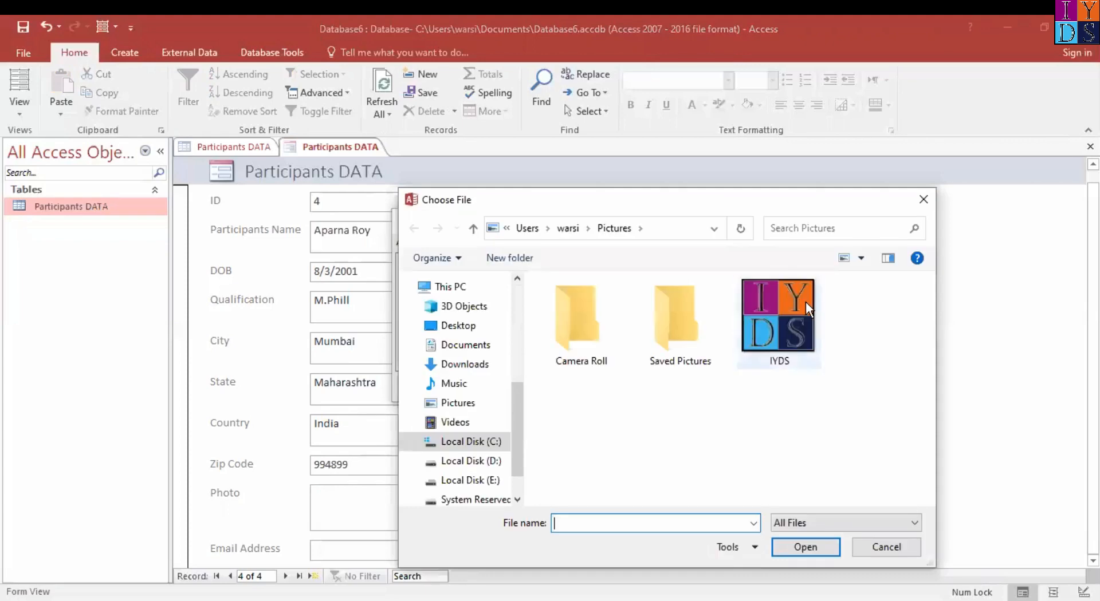
{"action": "left_click", "coordinate": [805, 301]}
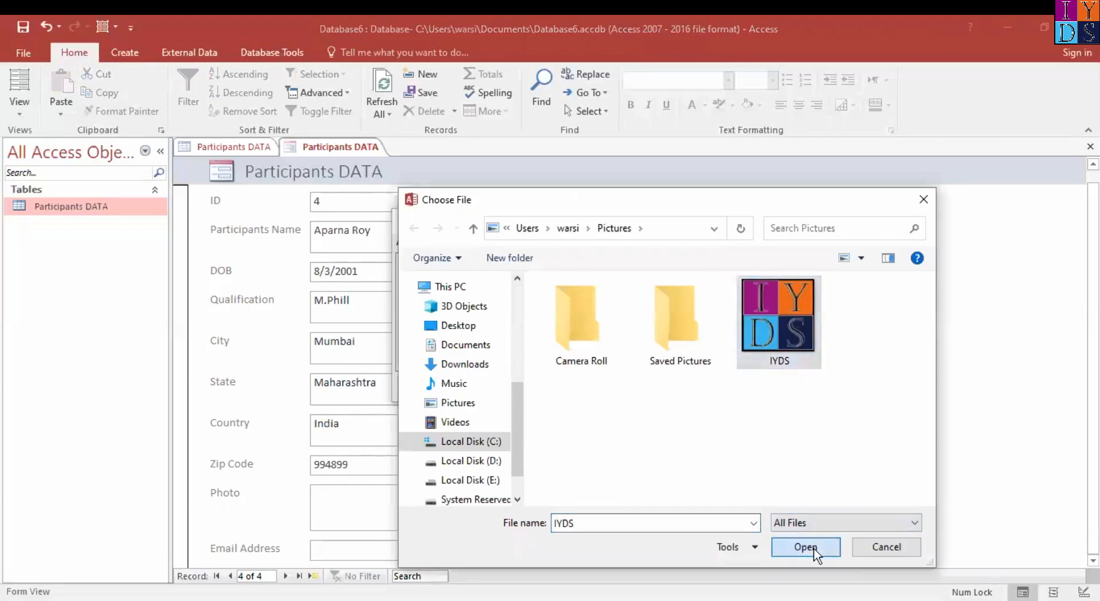
{"action": "left_click", "coordinate": [805, 547]}
{"action": "left_click", "coordinate": [606, 386]}
Enter the participant's e-mail in the fourth record's Email Address field and advance to a new record
{"action": "left_click", "coordinate": [380, 547]}
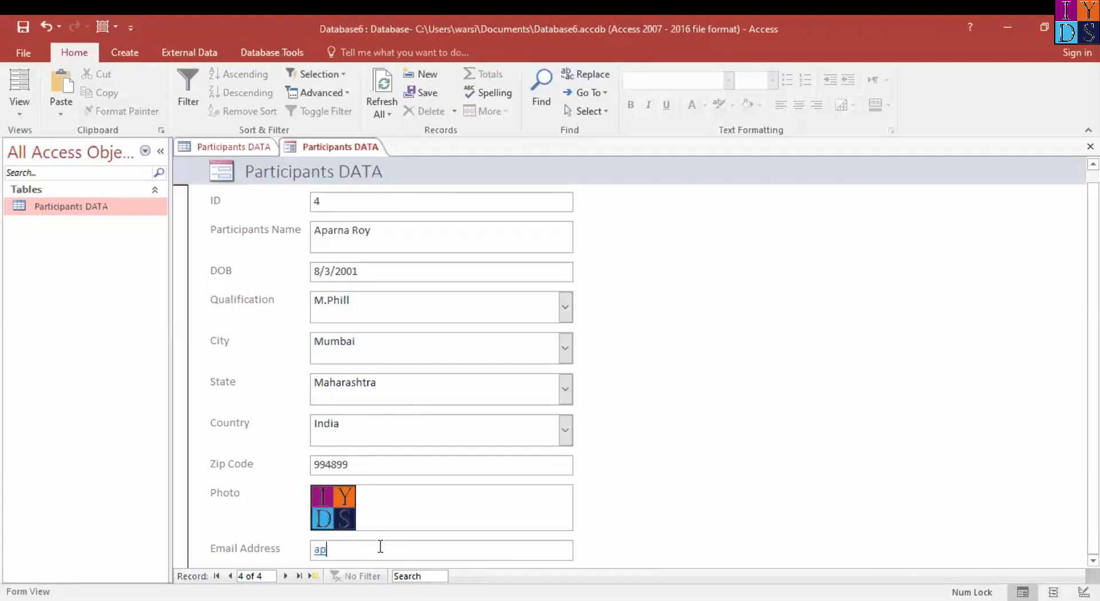
{"action": "left_click", "coordinate": [286, 577]}
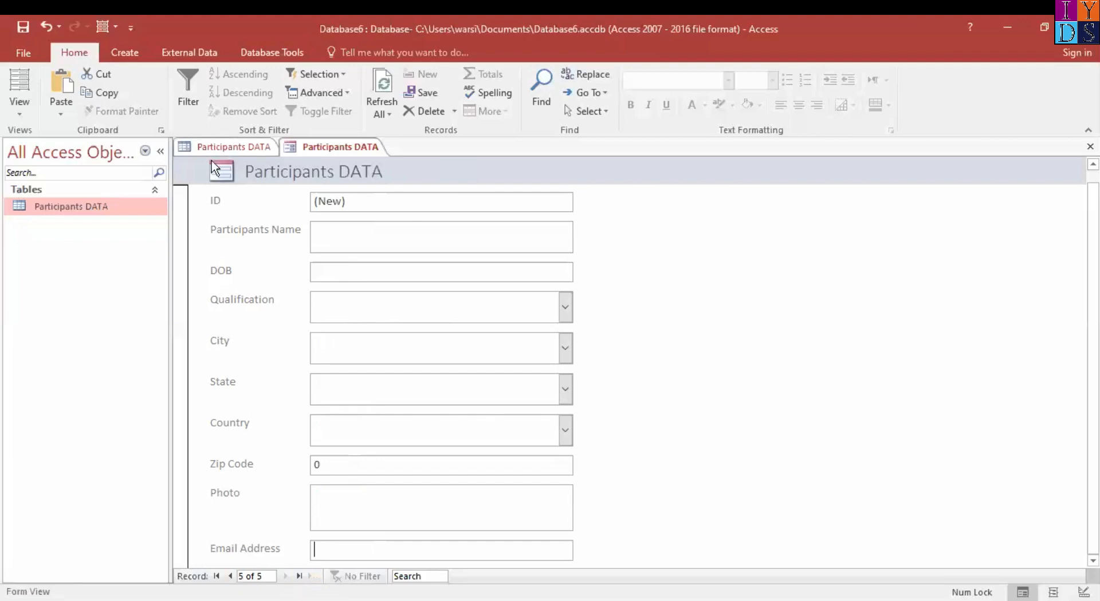
Refresh the Participants DATA table to check the records added through the form, and return to the form
{"action": "left_click", "coordinate": [250, 150]}
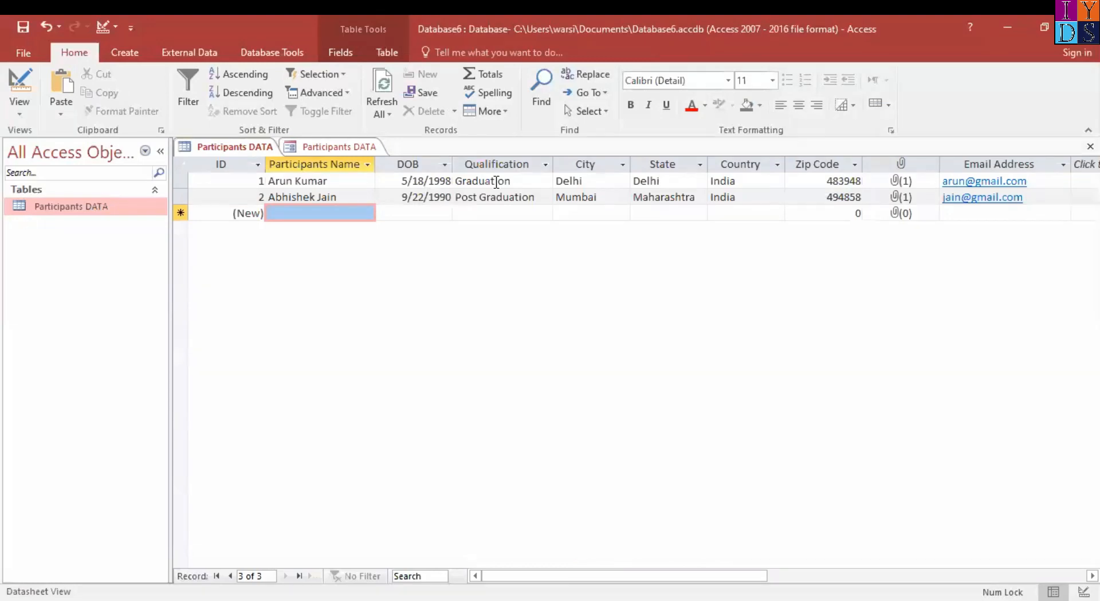
{"action": "left_click", "coordinate": [384, 81]}
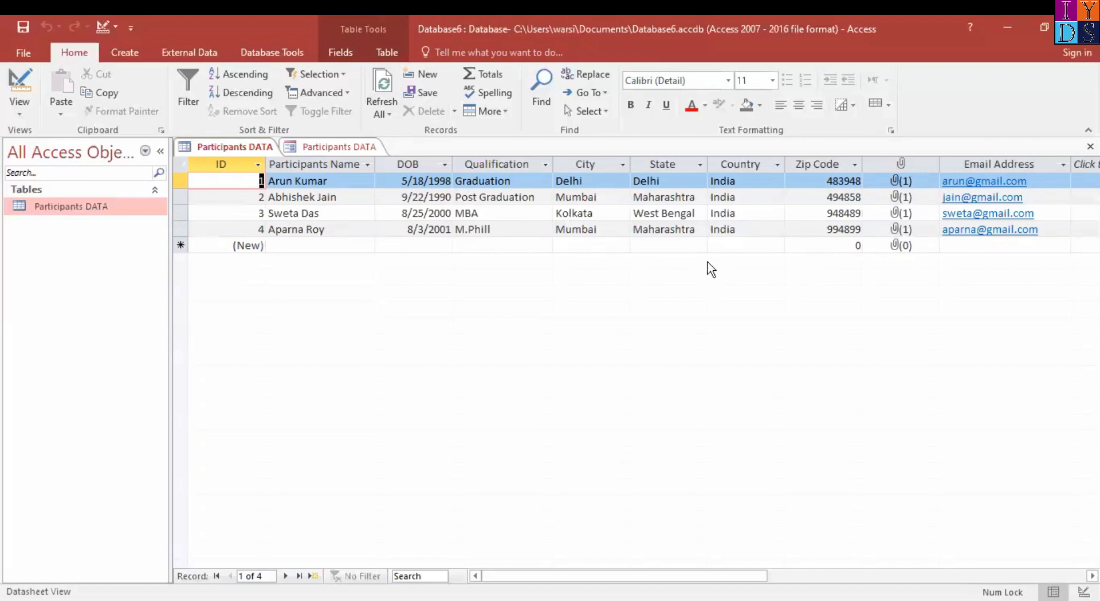
{"action": "left_click", "coordinate": [351, 150]}
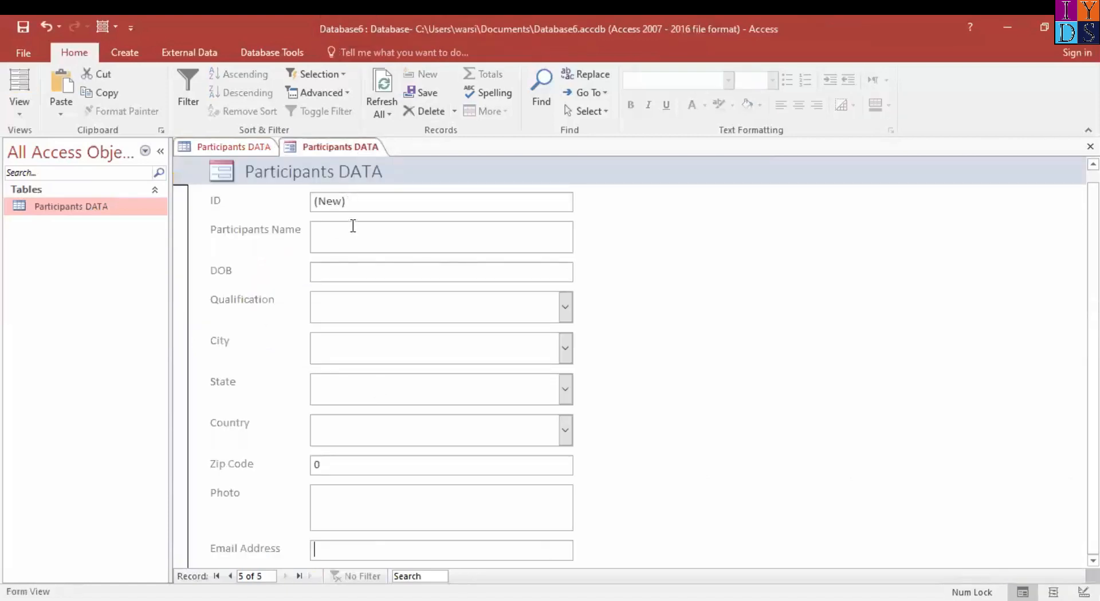
Enter the participant's full name and date of birth in the form's fifth record
{"action": "left_click", "coordinate": [353, 231]}
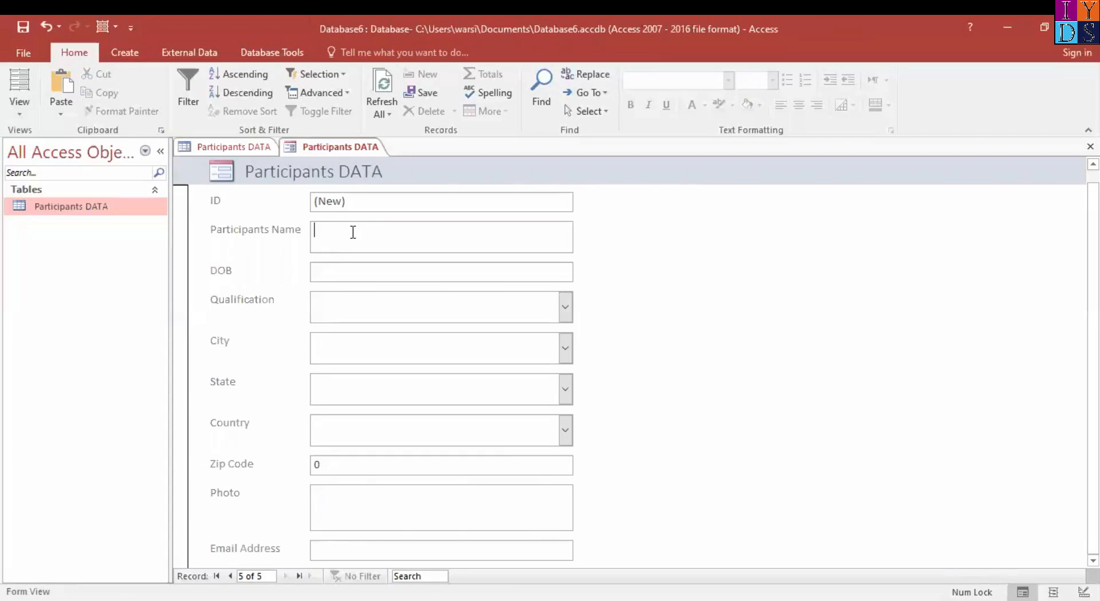
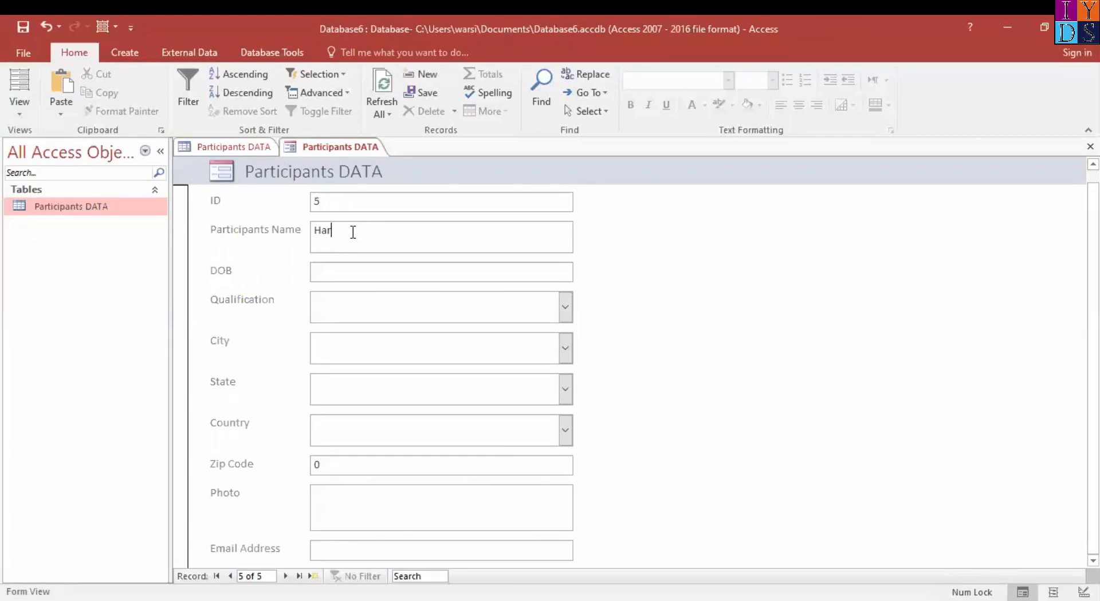
{"action": "key", "text": "Tab"}
{"action": "type", "text": "5/5/2002"}
{"action": "key", "text": "Tab"}
Correct the year in the fifth record's date of birth
{"action": "left_click", "coordinate": [364, 273]}
{"action": "key", "text": "BackSpace"}
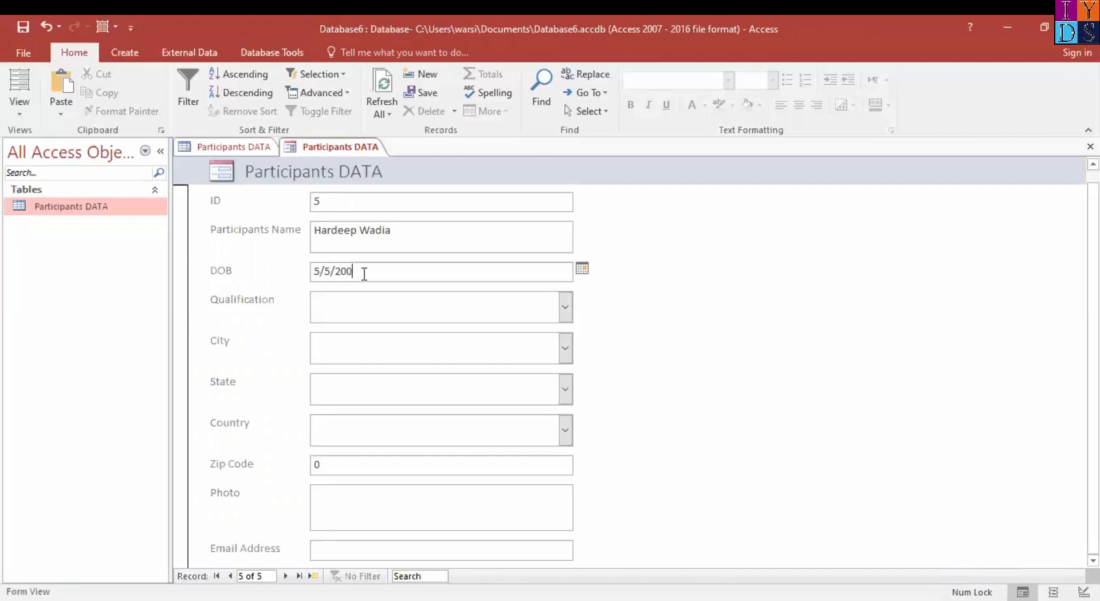
{"action": "key", "text": "BackSpace"}
{"action": "key", "text": "BackSpace"}
{"action": "type", "text": "199"}
{"action": "key", "text": "BackSpace"}
{"action": "key", "text": "BackSpace"}
{"action": "key", "text": "BackSpace"}
{"action": "key", "text": "BackSpace"}
{"action": "type", "text": "1995"}
{"action": "key", "text": "Tab"}
Set the fifth record's Qualification to Ph.D, City and State to Delhi and Country to India, and fill in the zip code
{"action": "type", "text": "Ph"}
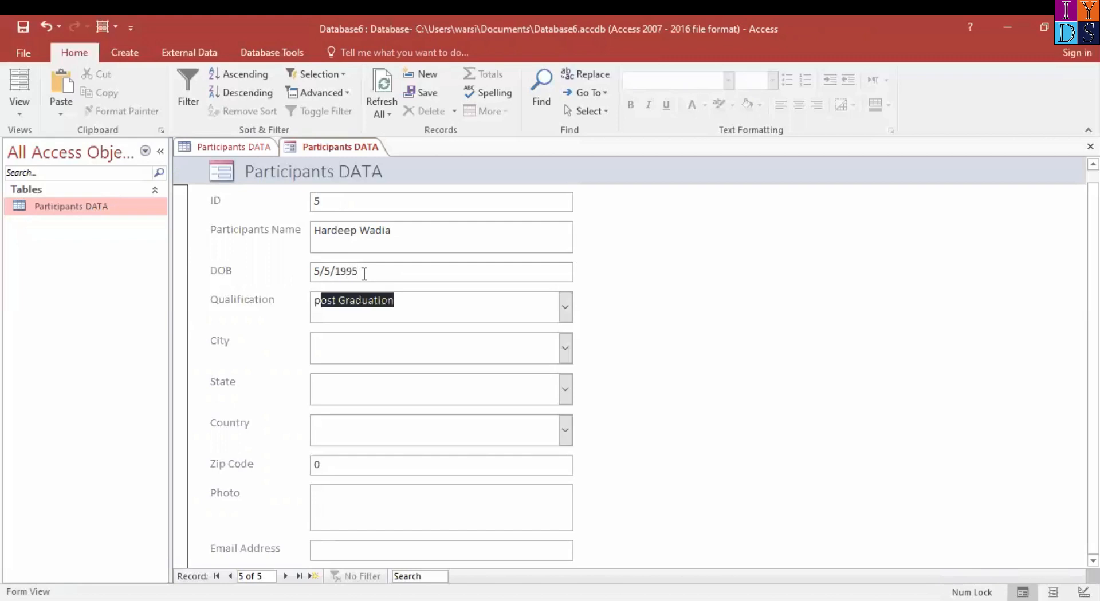
{"action": "key", "text": "Tab"}
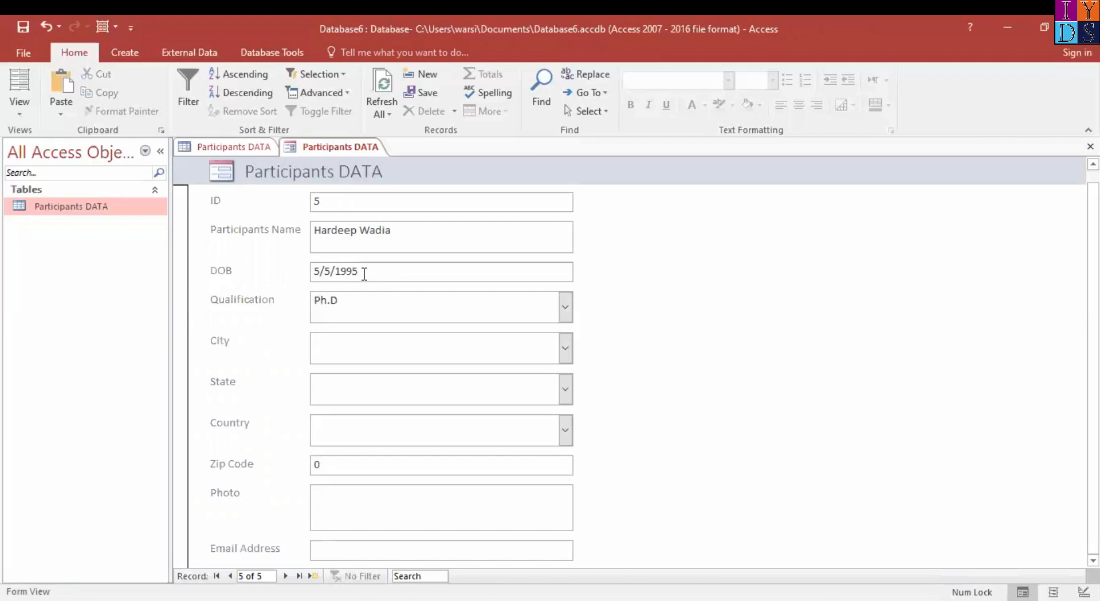
{"action": "type", "text": "De"}
{"action": "key", "text": "Tab"}
{"action": "type", "text": "De"}
{"action": "key", "text": "Tab"}
{"action": "type", "text": "In"}
{"action": "key", "text": "Tab"}
{"action": "type", "text": "949499"}
{"action": "key", "text": "Tab"}
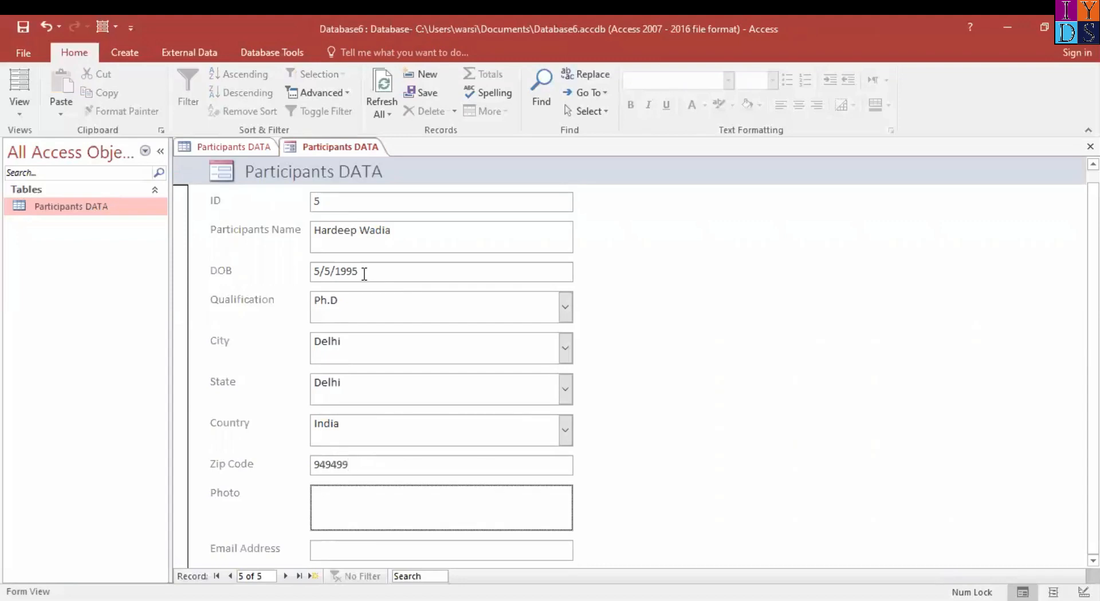
Attach the image IYDS.jpg to the Photo field of the fifth record in the form
{"action": "double_click", "coordinate": [465, 499]}
{"action": "left_click", "coordinate": [673, 267]}
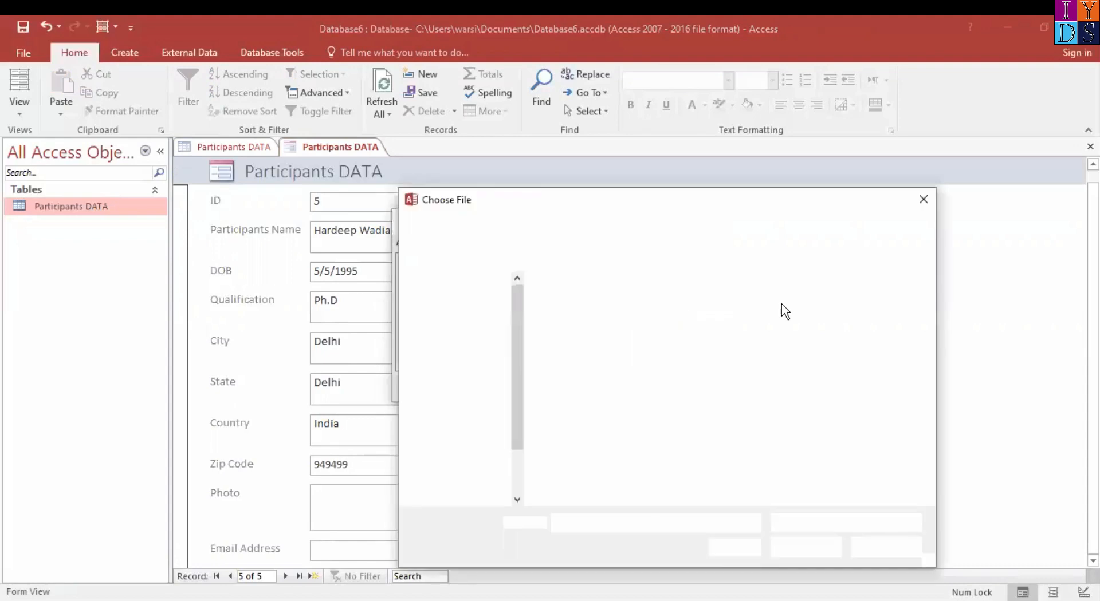
{"action": "left_click", "coordinate": [781, 305]}
{"action": "left_click", "coordinate": [805, 549]}
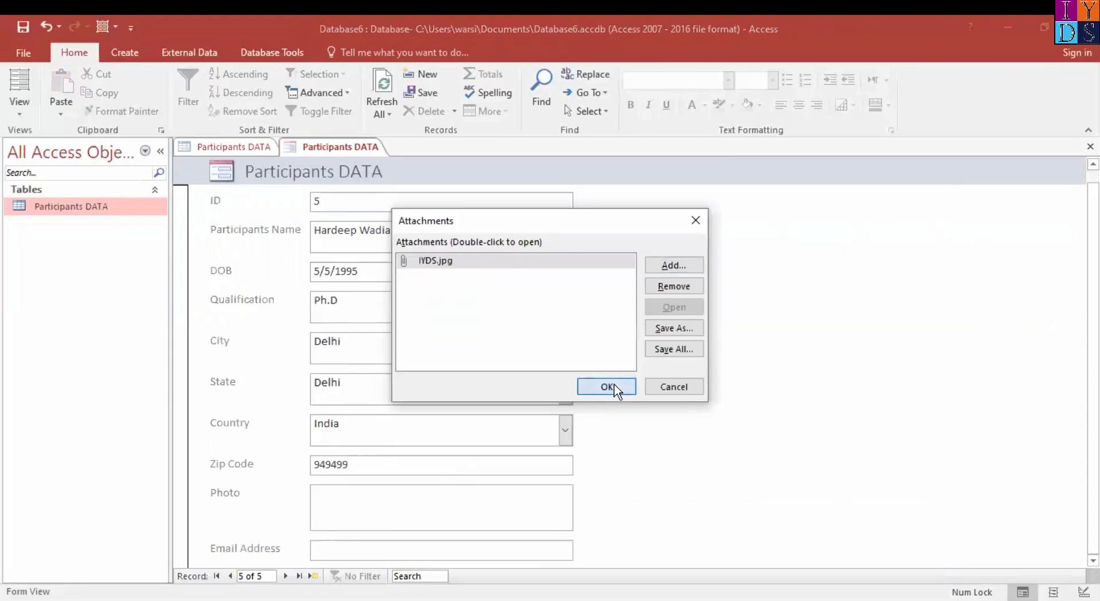
{"action": "left_click", "coordinate": [606, 387]}
Enter the participant's e-mail in the fifth record's Email Address field
{"action": "left_click", "coordinate": [422, 551]}
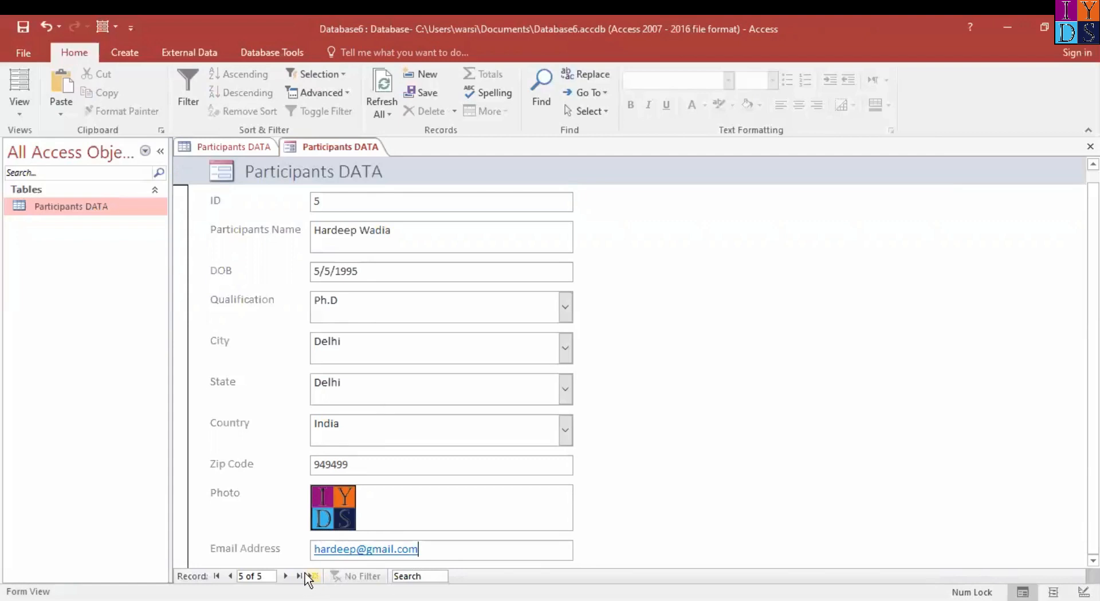
Advance the form to a new blank record and refresh the Participants DATA table to include the fifth record
{"action": "left_click", "coordinate": [286, 576]}
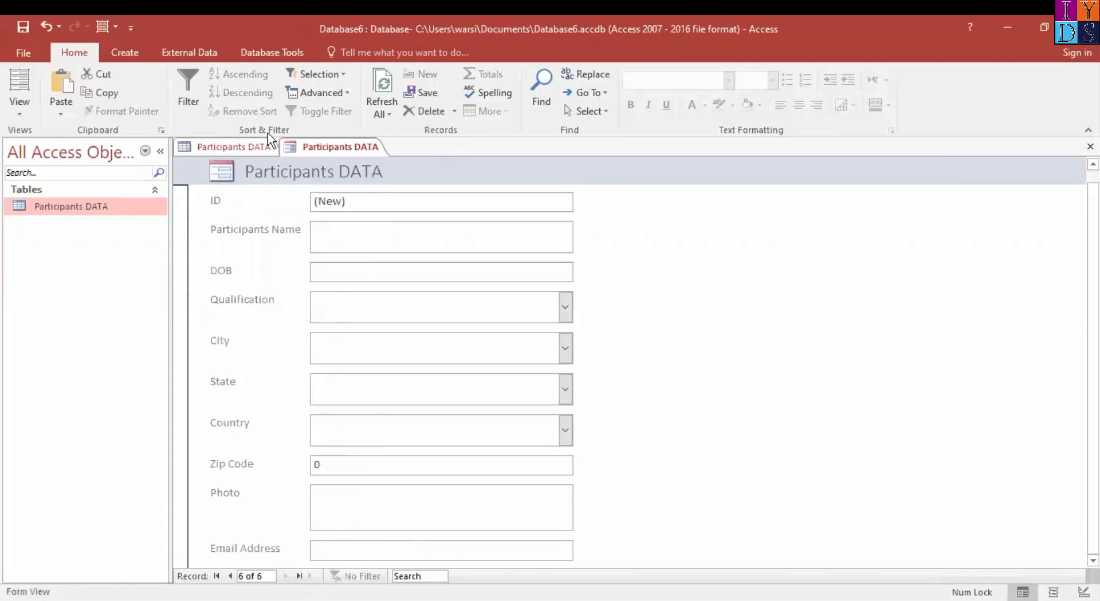
{"action": "left_click", "coordinate": [241, 147]}
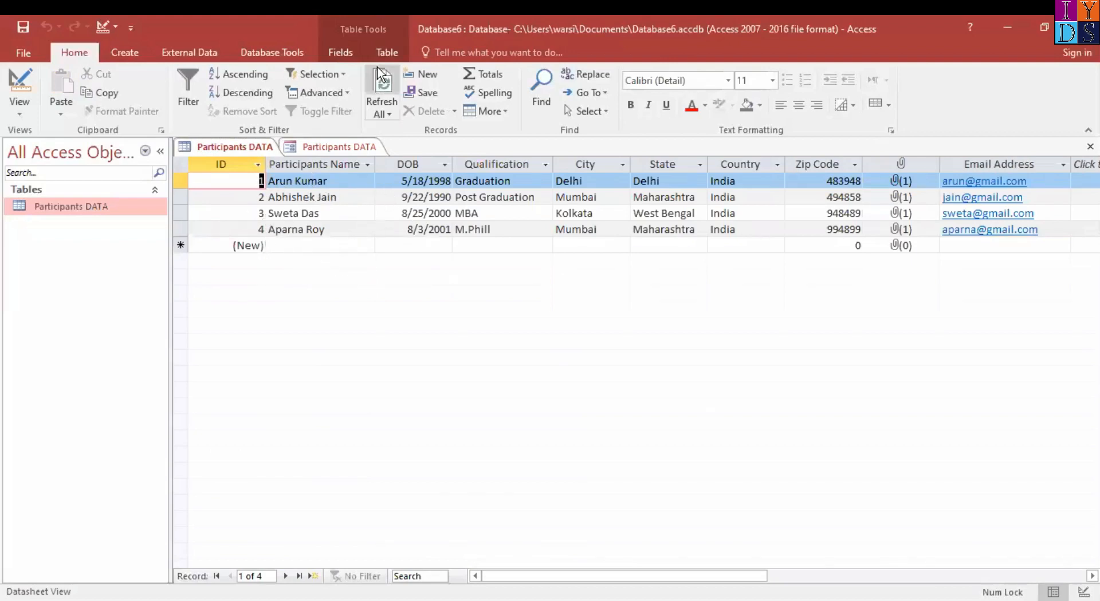
{"action": "left_click", "coordinate": [396, 87]}
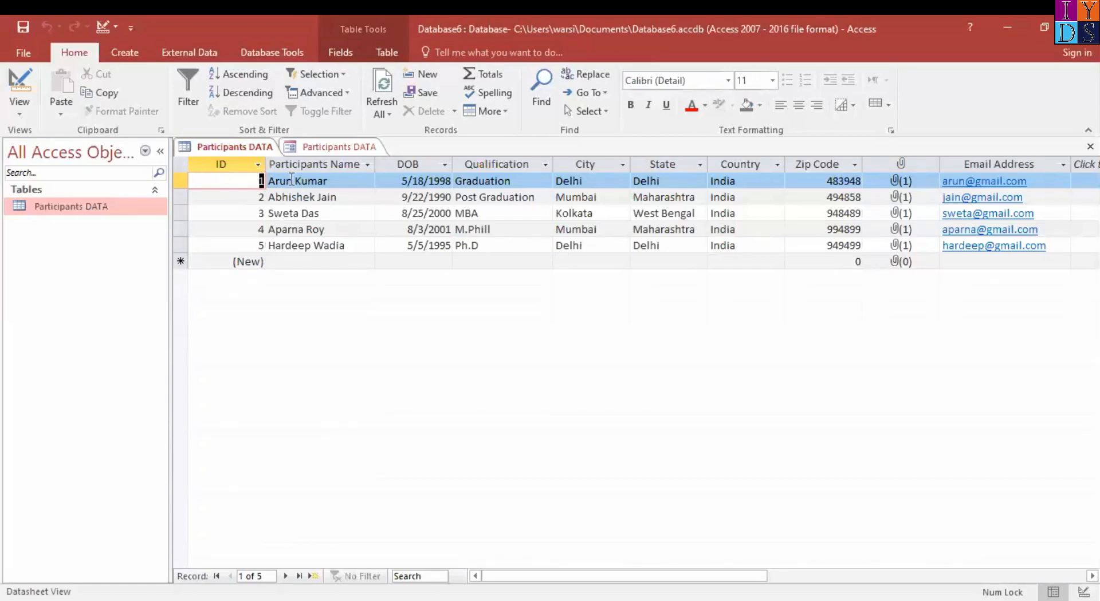
Format all text in the Participants DATA table as bold with font size 12
{"action": "key", "text": "ctrl+a"}
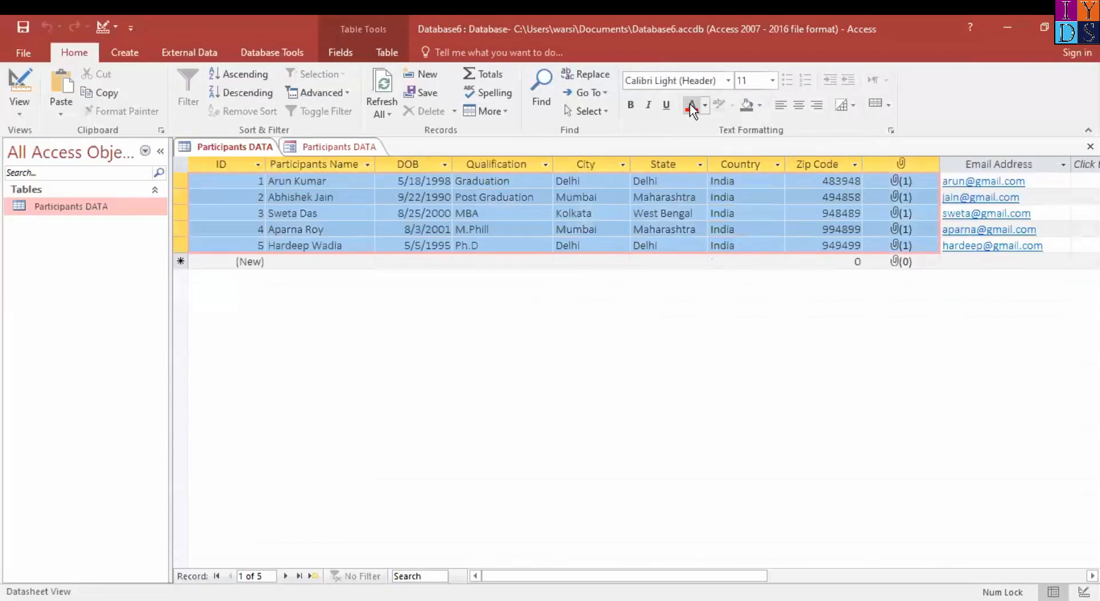
{"action": "left_click", "coordinate": [772, 82]}
{"action": "left_click", "coordinate": [745, 161]}
{"action": "left_click", "coordinate": [630, 105]}
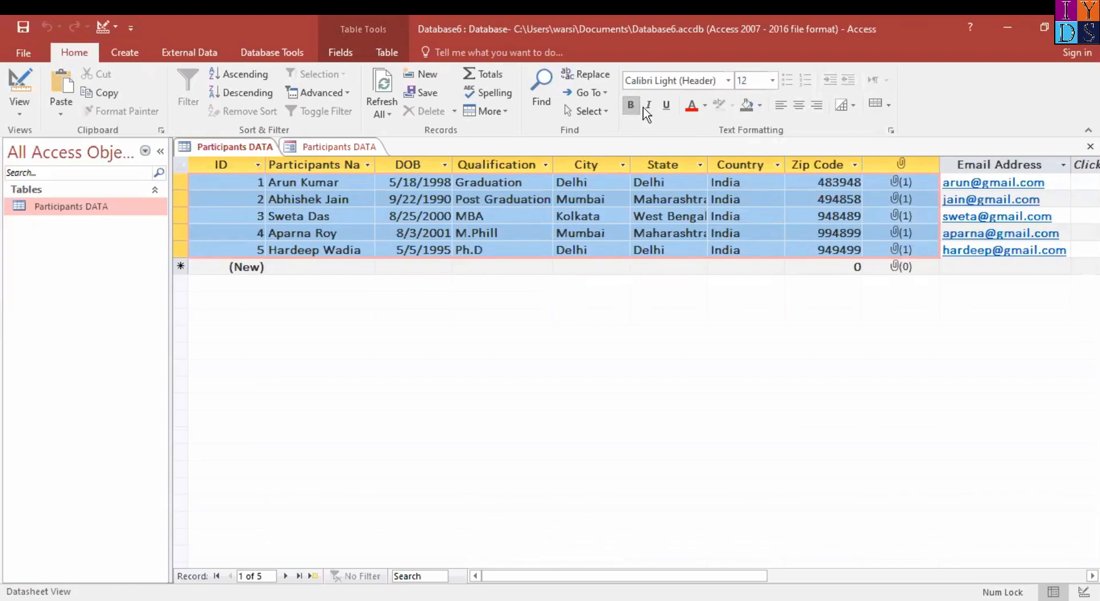
Try red as the table's font color, and set the color back to Automatic
{"action": "left_click", "coordinate": [705, 105]}
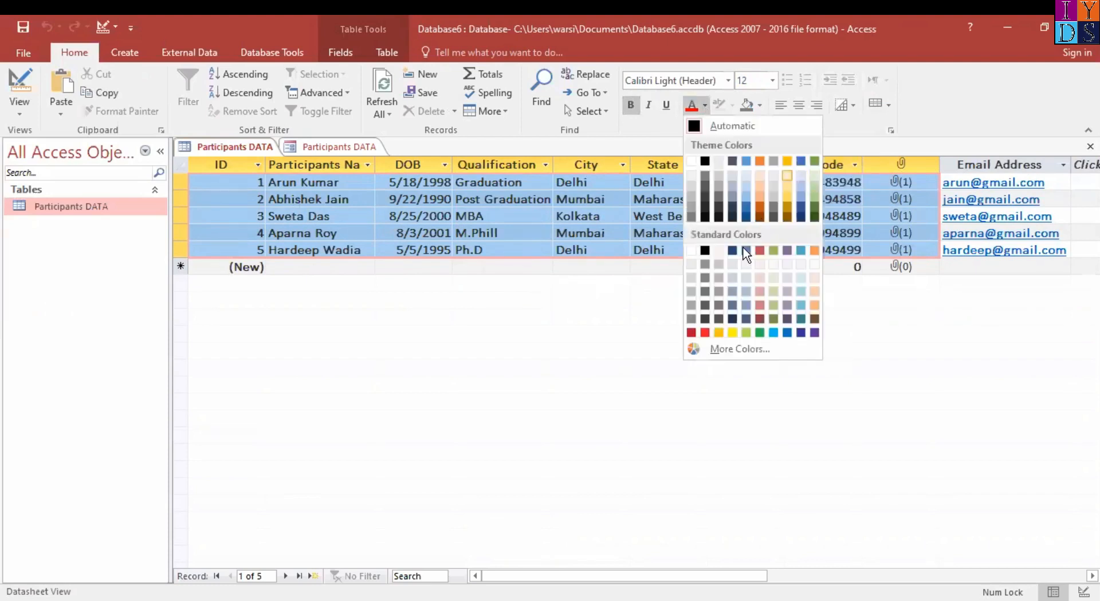
{"action": "left_click", "coordinate": [704, 332]}
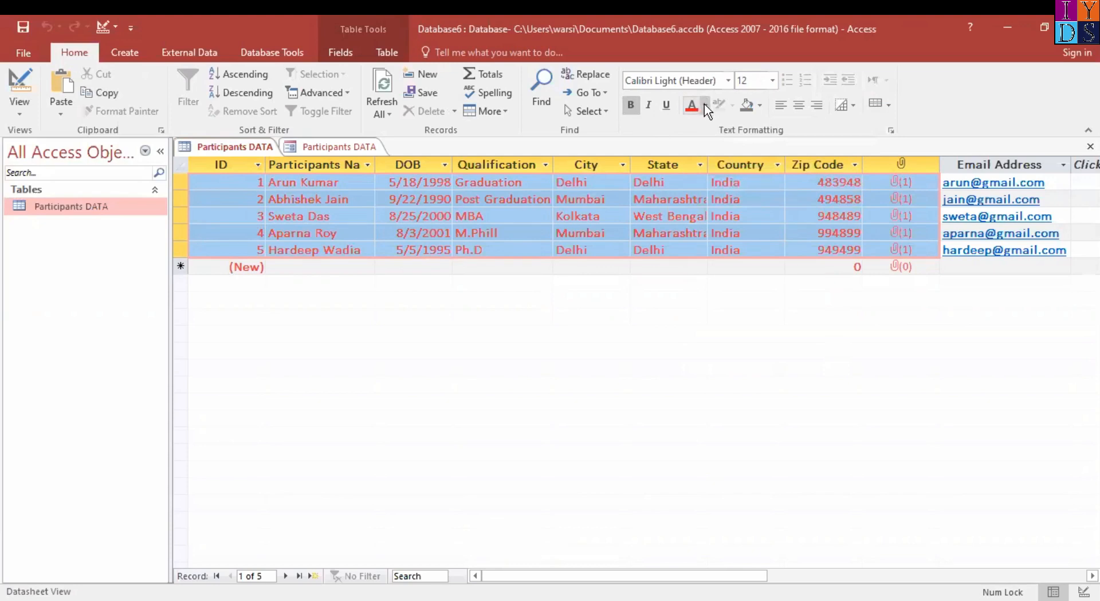
{"action": "left_click", "coordinate": [705, 106]}
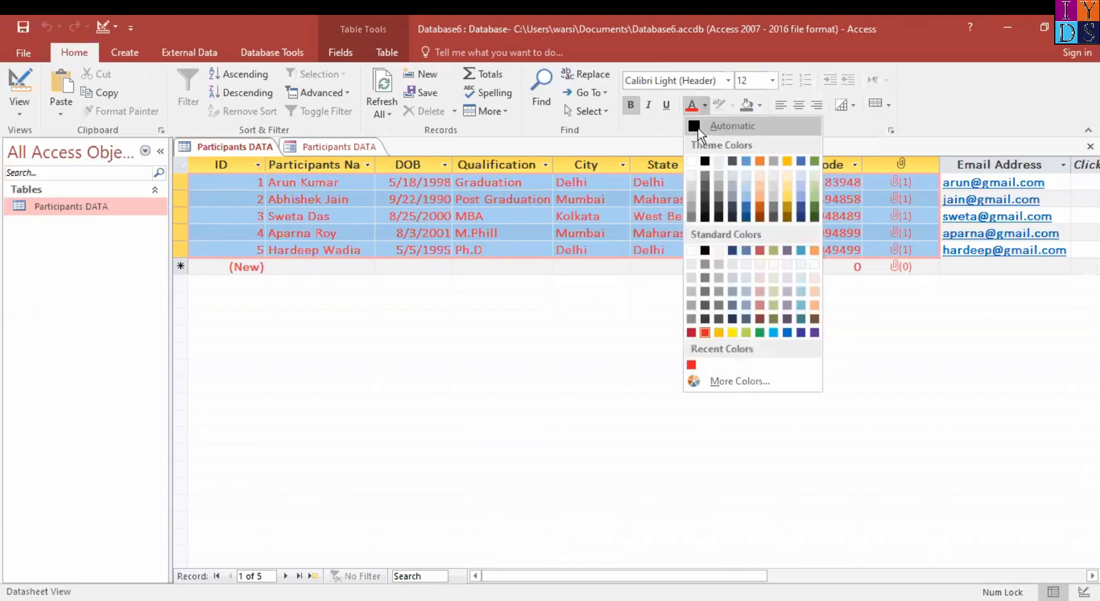
{"action": "left_click", "coordinate": [695, 126]}
Widen the State, Qualification and DOB columns of the table so their contents fit
{"action": "left_click", "coordinate": [704, 215]}
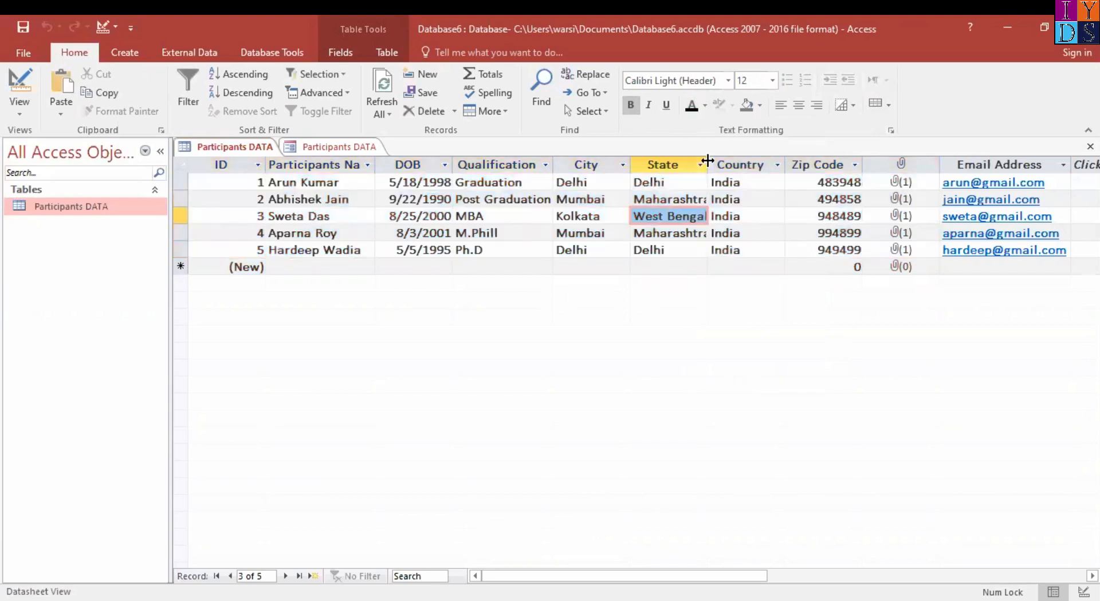
{"action": "left_click_drag", "start_coordinate": [708, 161], "coordinate": [727, 164]}
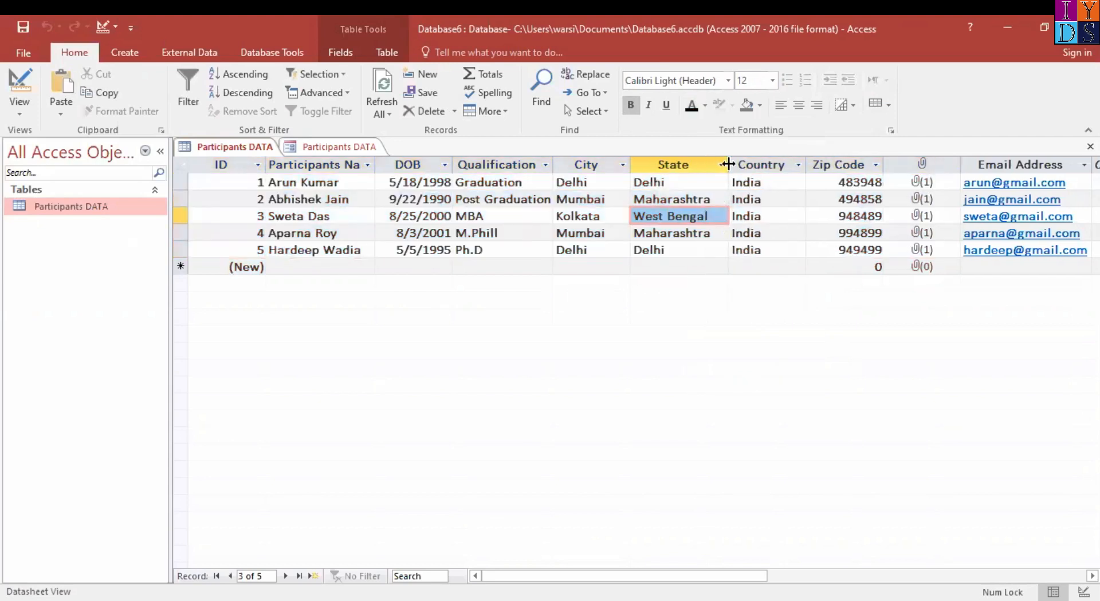
{"action": "left_click_drag", "start_coordinate": [553, 163], "coordinate": [561, 161]}
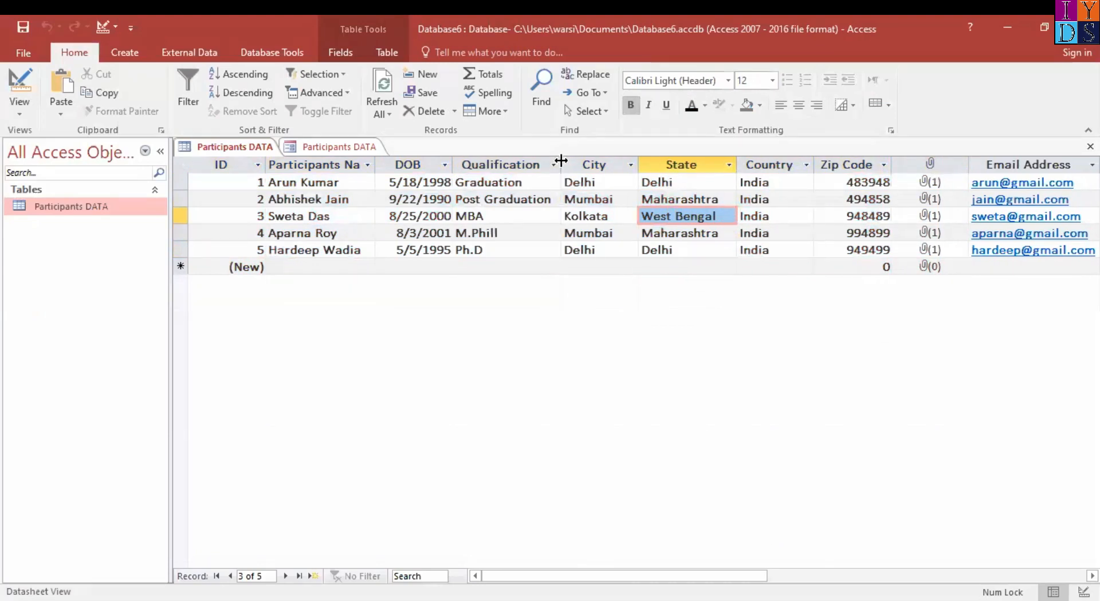
{"action": "left_click", "coordinate": [452, 164]}
{"action": "left_click", "coordinate": [447, 165]}
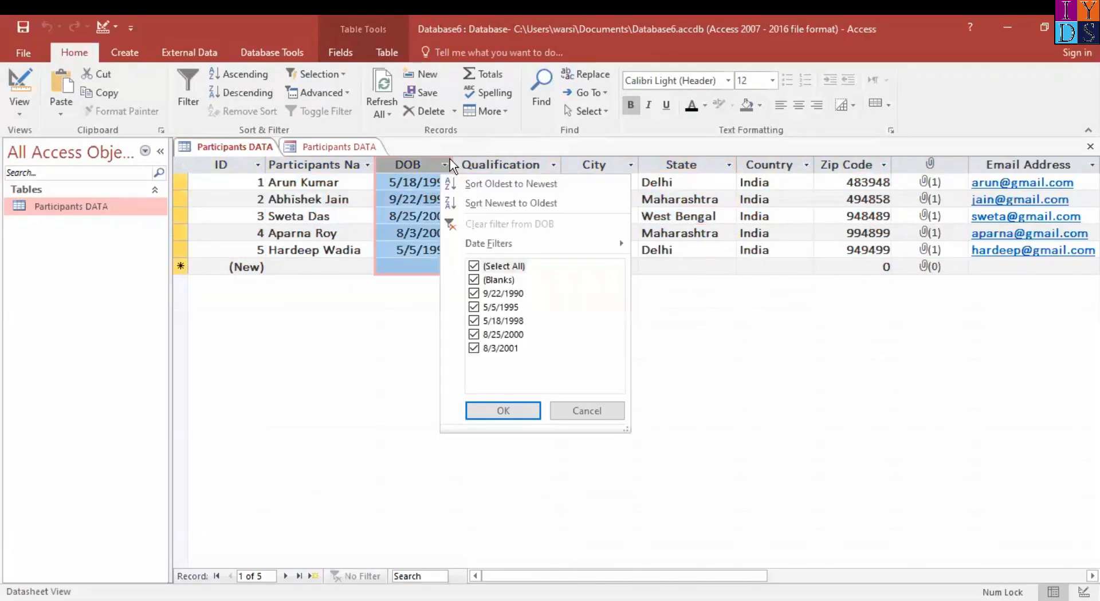
{"action": "left_click", "coordinate": [451, 164]}
{"action": "mouse_move", "coordinate": [453, 160]}
{"action": "left_mouse_down"}
{"action": "mouse_move", "coordinate": [472, 160]}
{"action": "mouse_move", "coordinate": [456, 161]}
{"action": "left_mouse_up"}
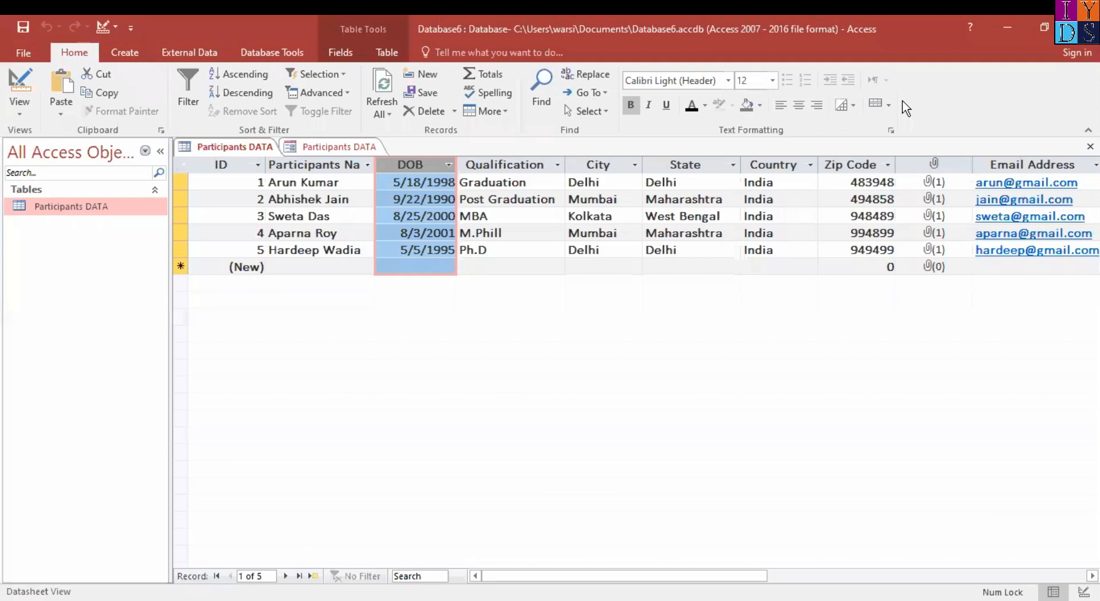
Compare the form with the table, and close the Participants DATA form without saving its design changes
{"action": "left_click", "coordinate": [344, 152]}
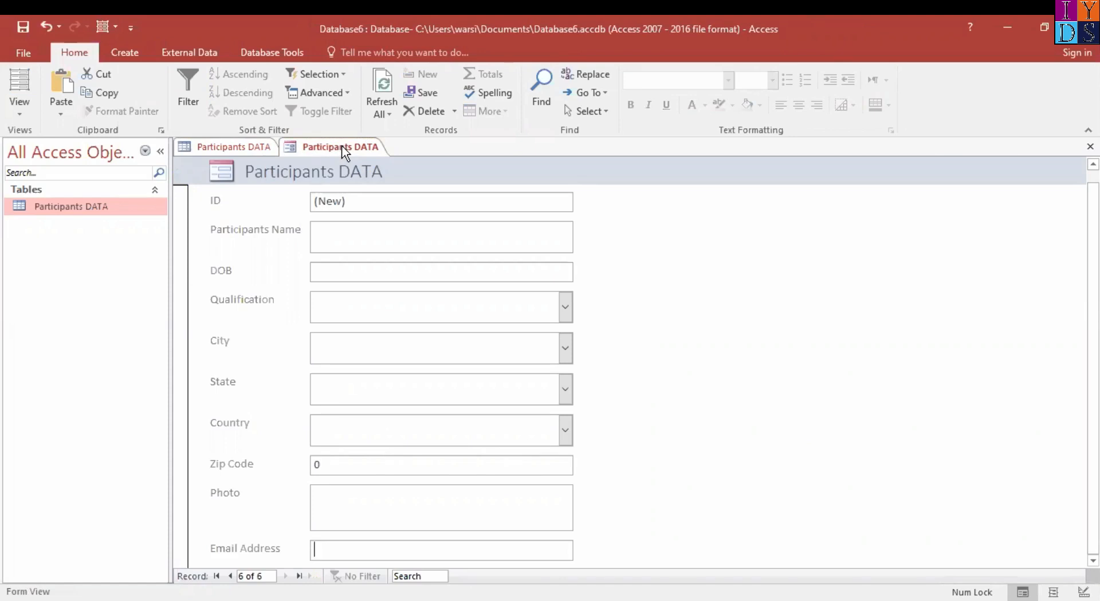
{"action": "left_click", "coordinate": [239, 147]}
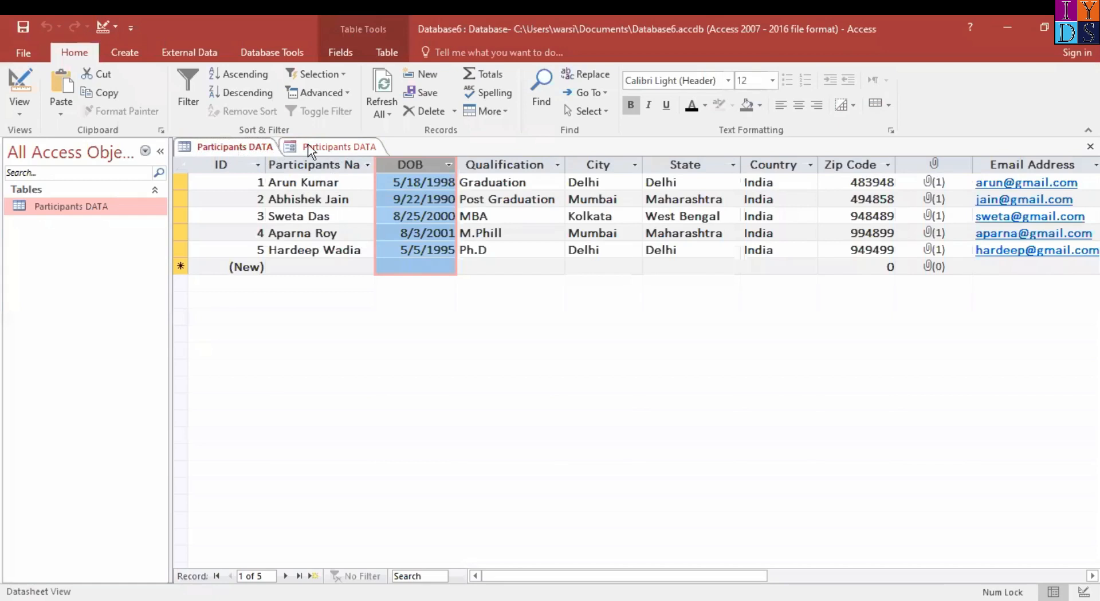
{"action": "left_click", "coordinate": [343, 148]}
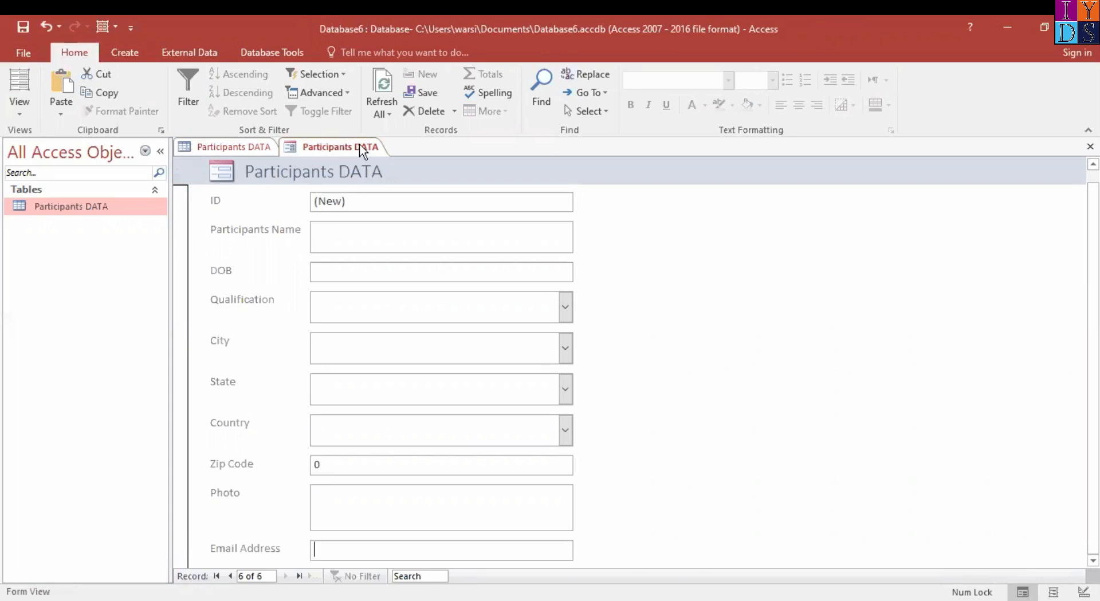
{"action": "right_click", "coordinate": [359, 144]}
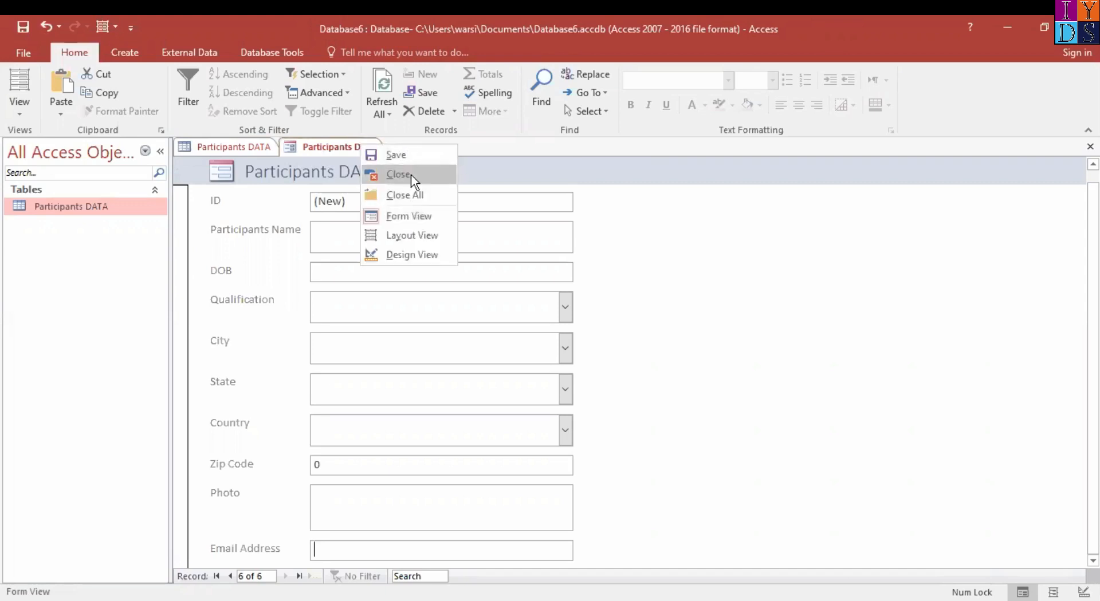
{"action": "left_click", "coordinate": [410, 174]}
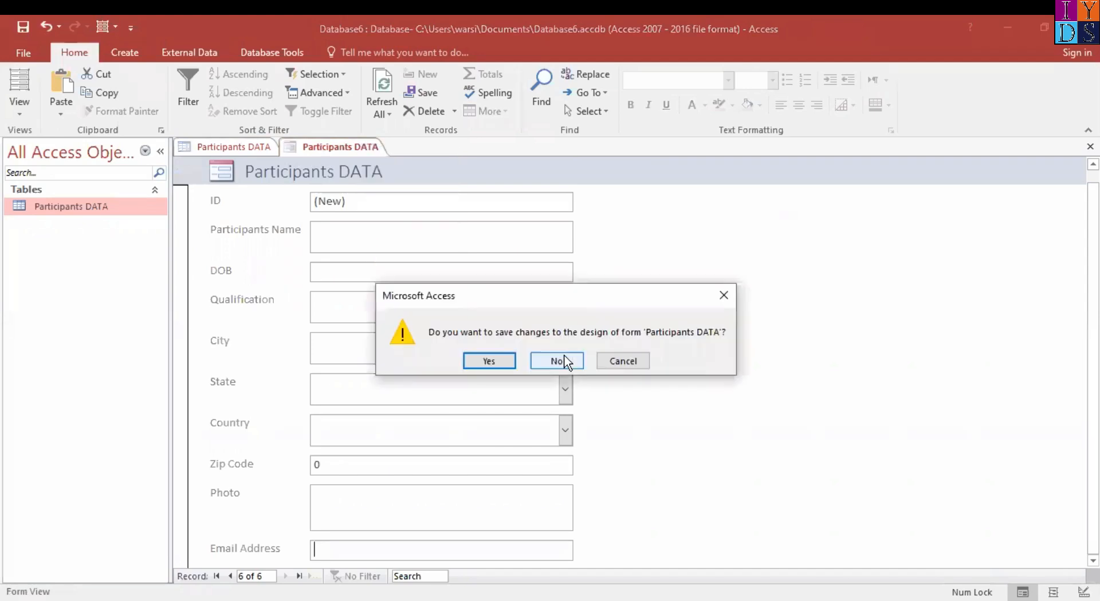
{"action": "left_click", "coordinate": [563, 361]}
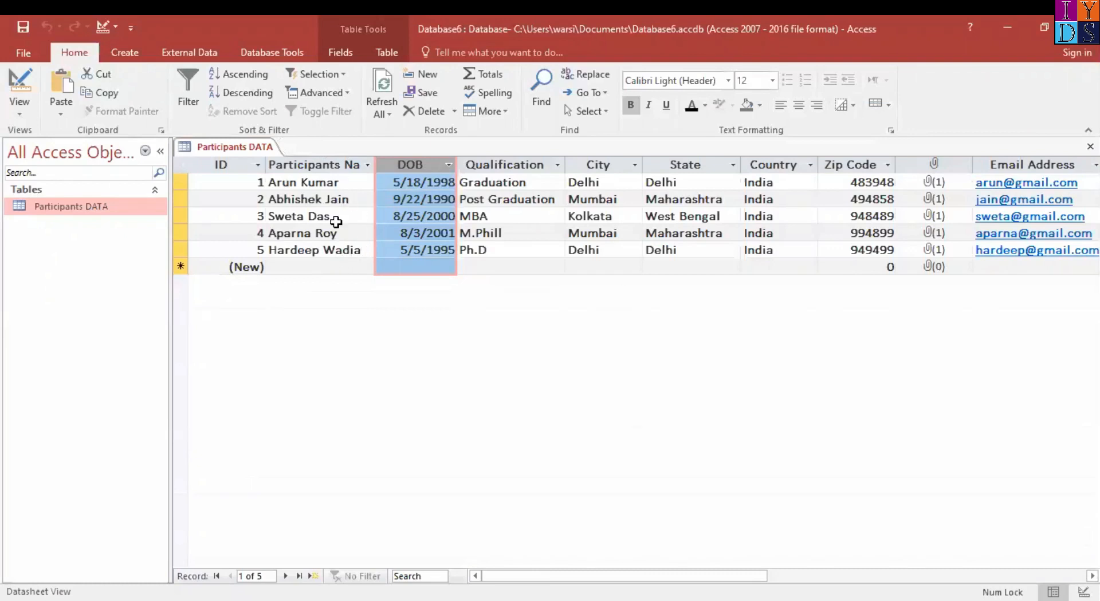
Create a blank form in the database
{"action": "left_click", "coordinate": [128, 53]}
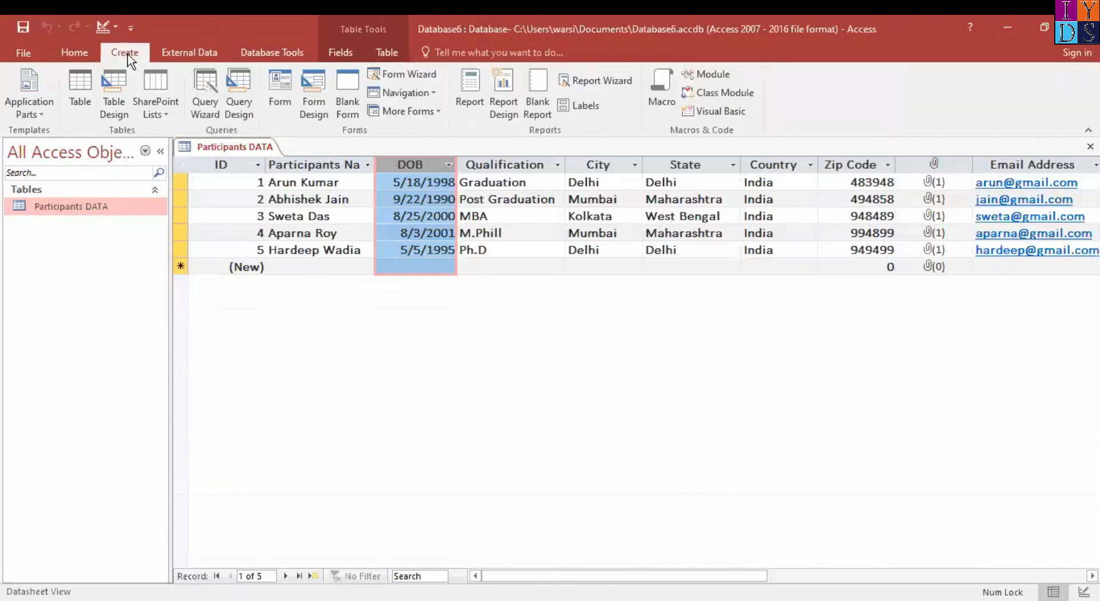
{"action": "left_click", "coordinate": [346, 90]}
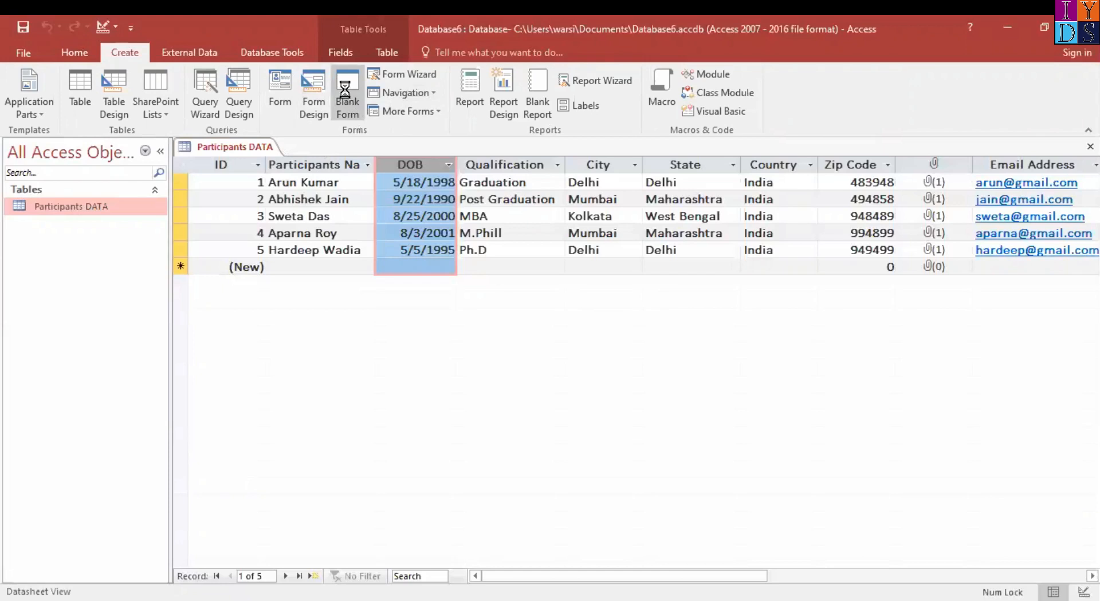
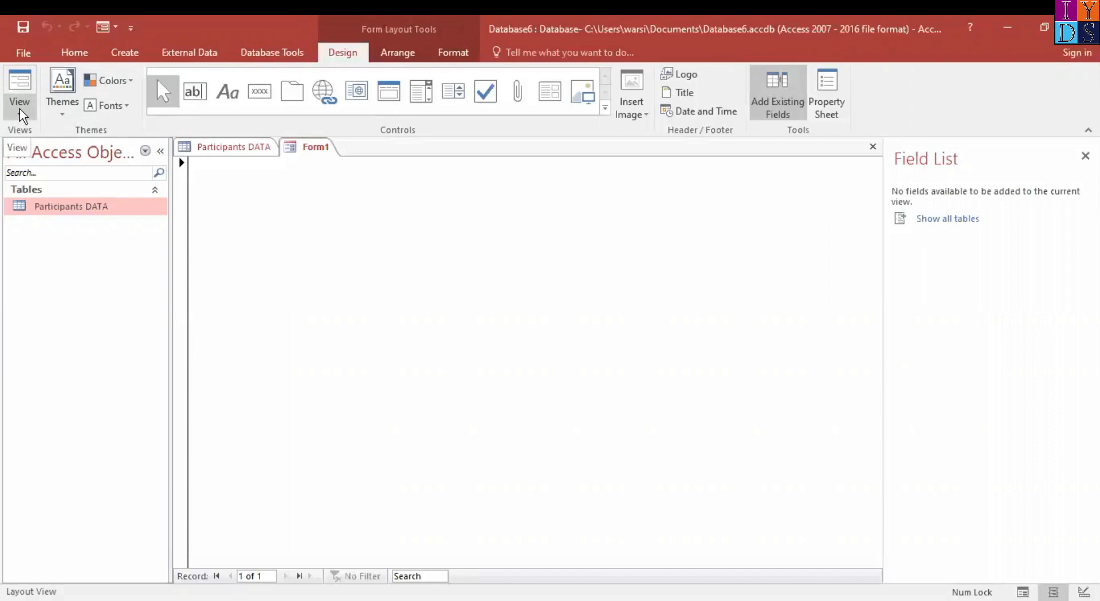
Switch the blank form to Design View and list all fields of the Participants DATA table
{"action": "left_click", "coordinate": [23, 115]}
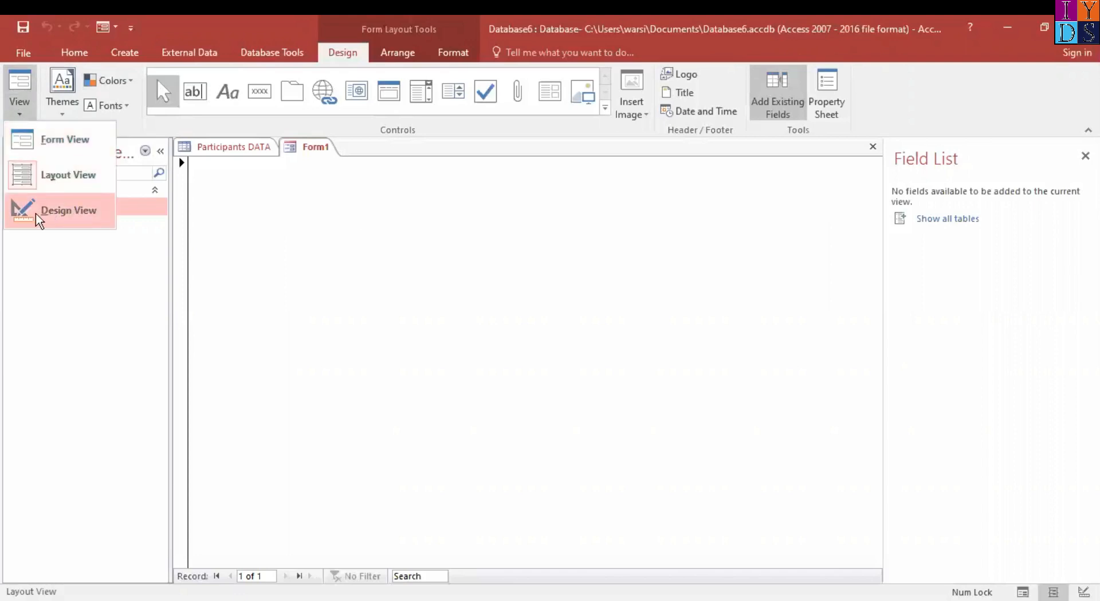
{"action": "left_click", "coordinate": [68, 214]}
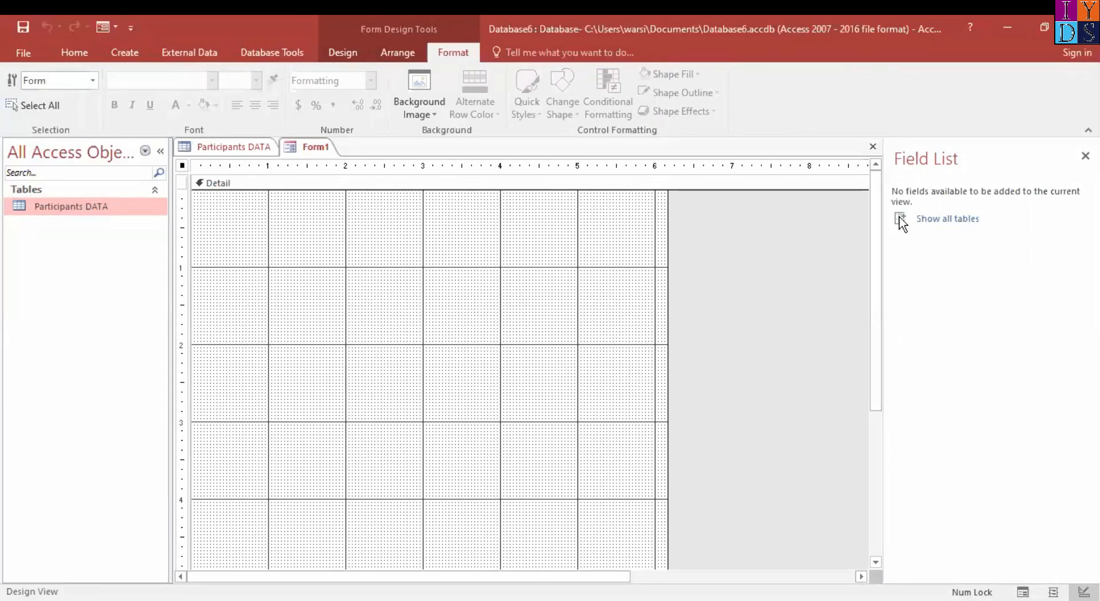
{"action": "left_click", "coordinate": [921, 223]}
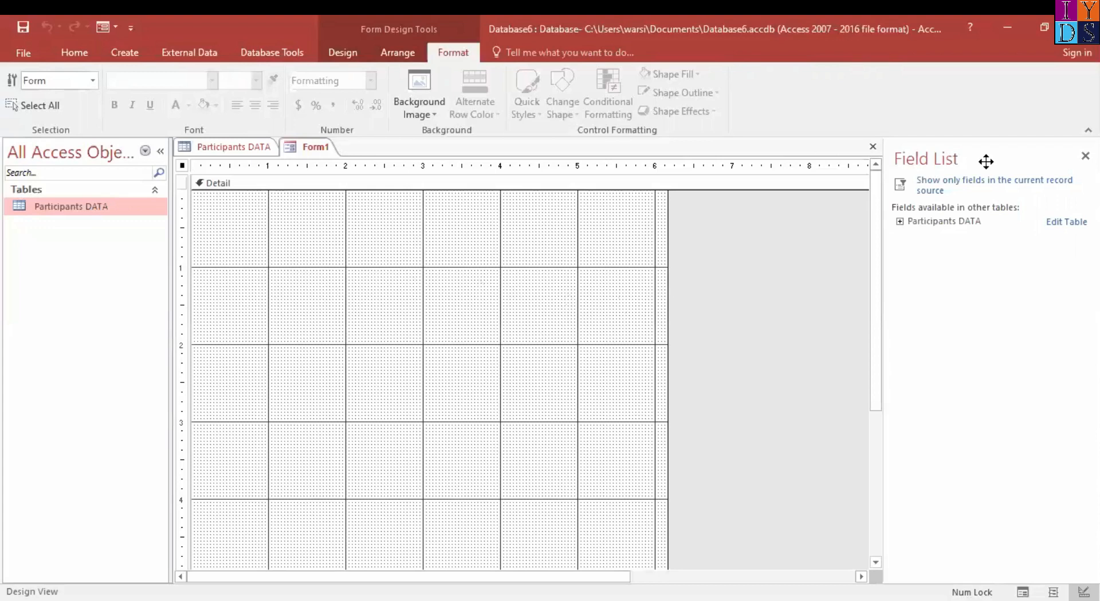
{"action": "left_click", "coordinate": [899, 221]}
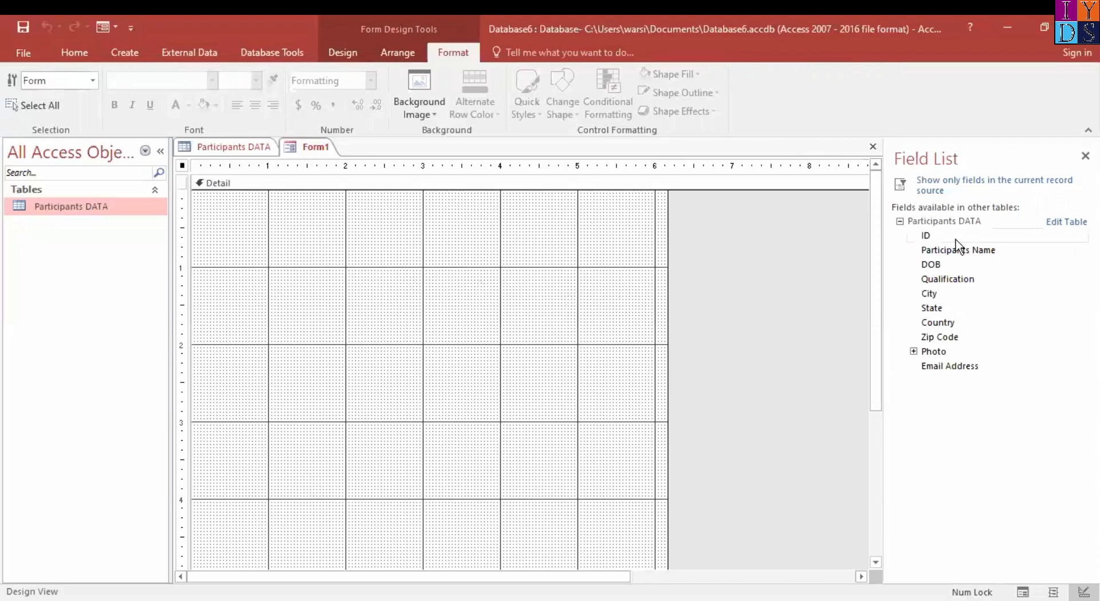
Add the ID field to the form and move it so its label starts at the 1-inch gridline
{"action": "left_click_drag", "start_coordinate": [943, 240], "coordinate": [364, 261]}
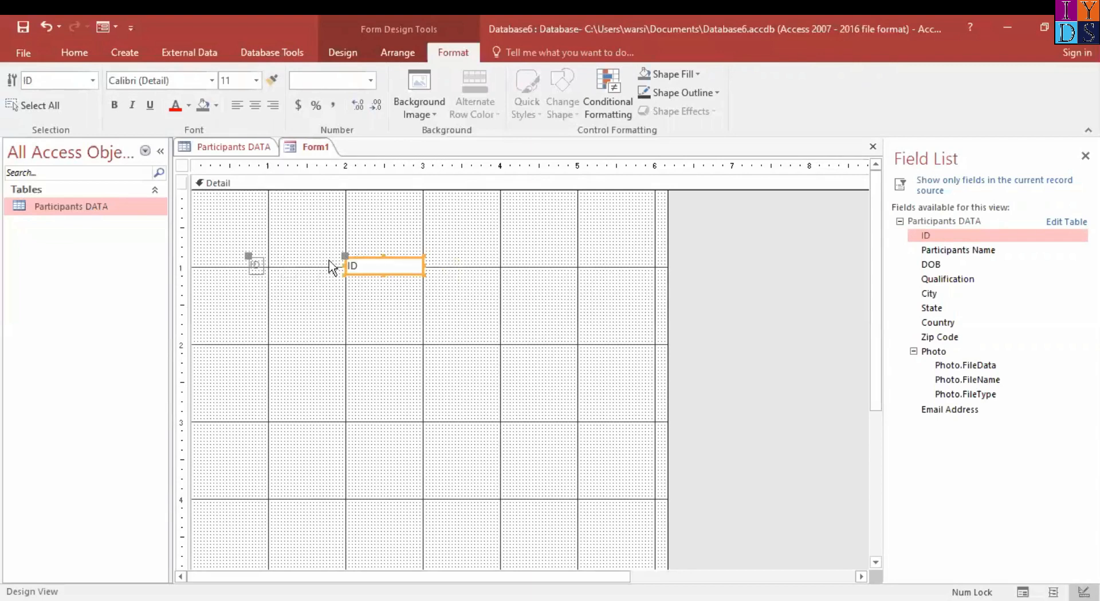
{"action": "left_click", "coordinate": [257, 258]}
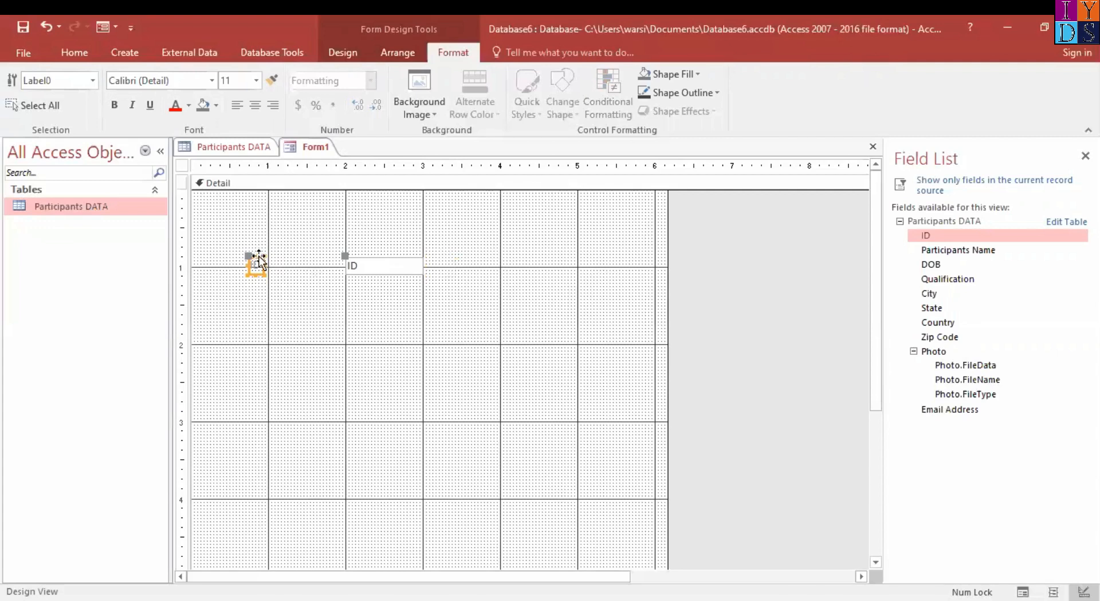
{"action": "left_click_drag", "start_coordinate": [258, 260], "coordinate": [278, 252]}
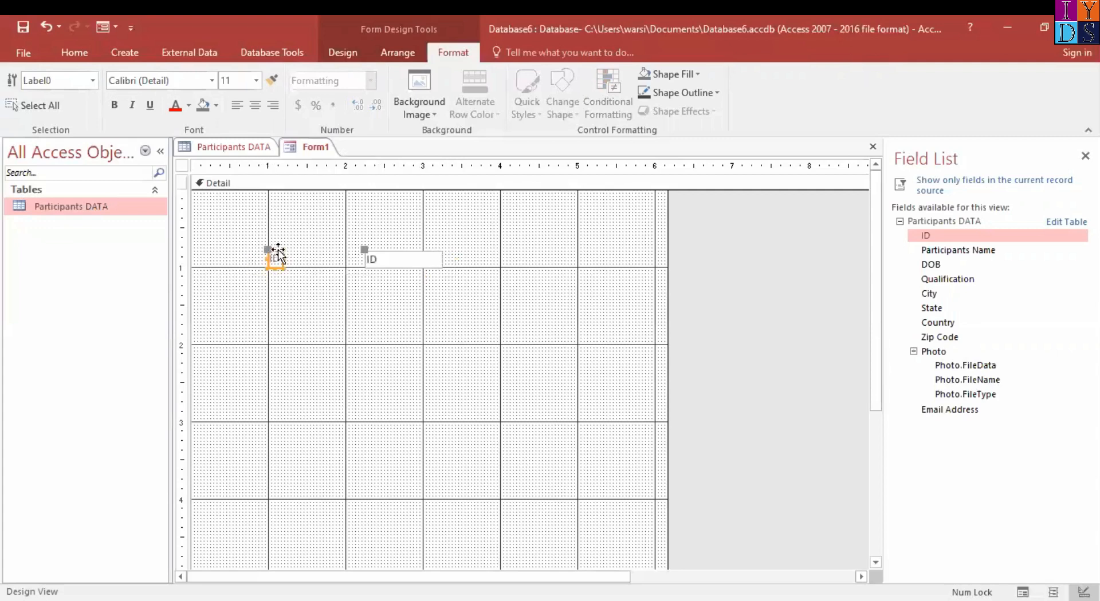
{"action": "left_click", "coordinate": [80, 52]}
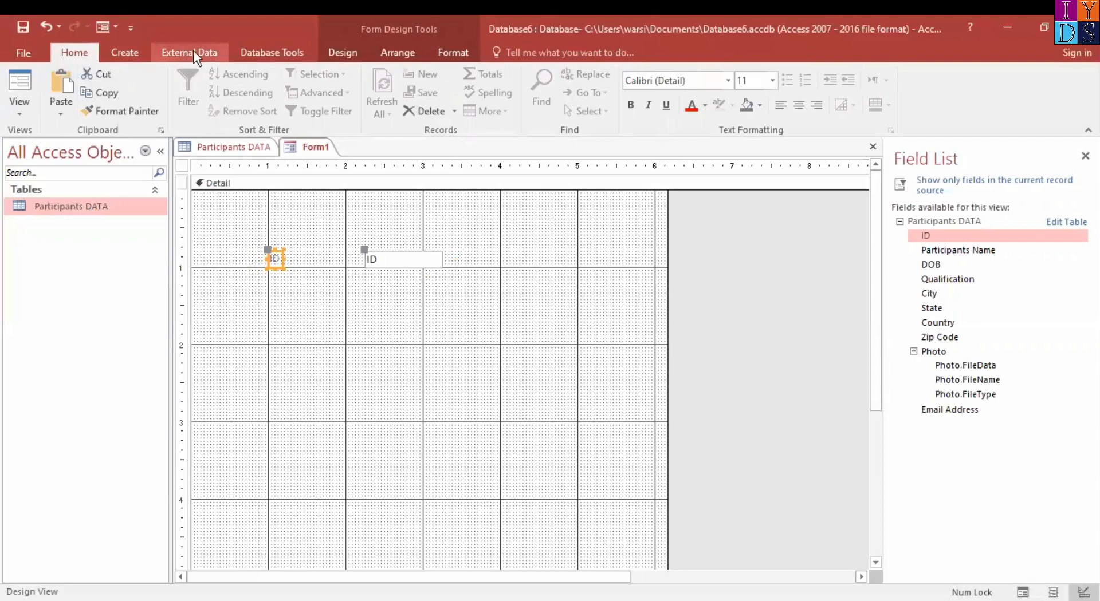
{"action": "left_click", "coordinate": [137, 56]}
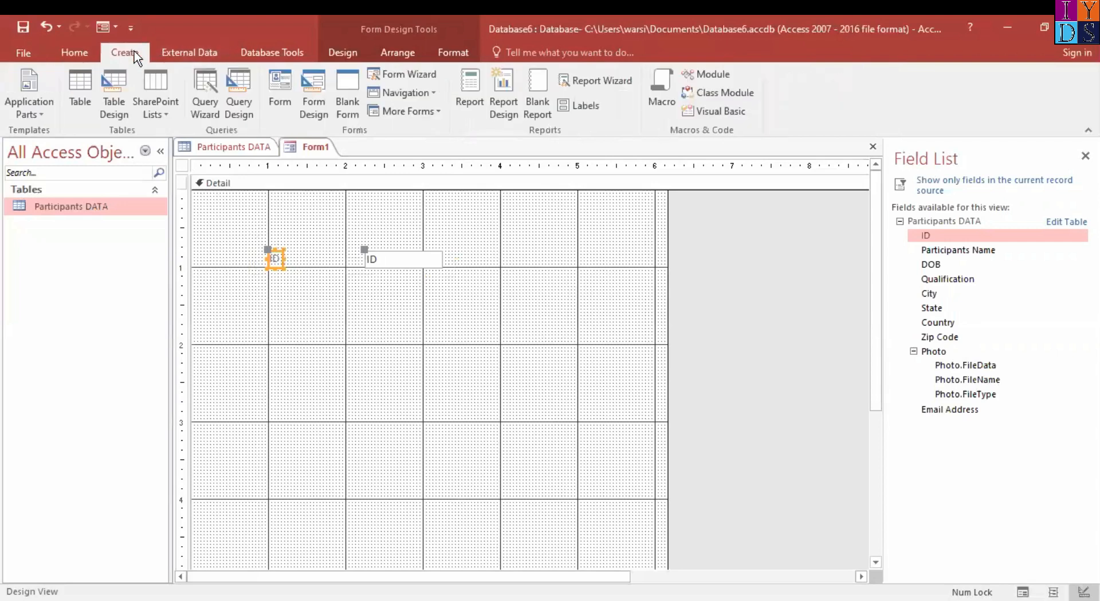
{"action": "left_click", "coordinate": [203, 60]}
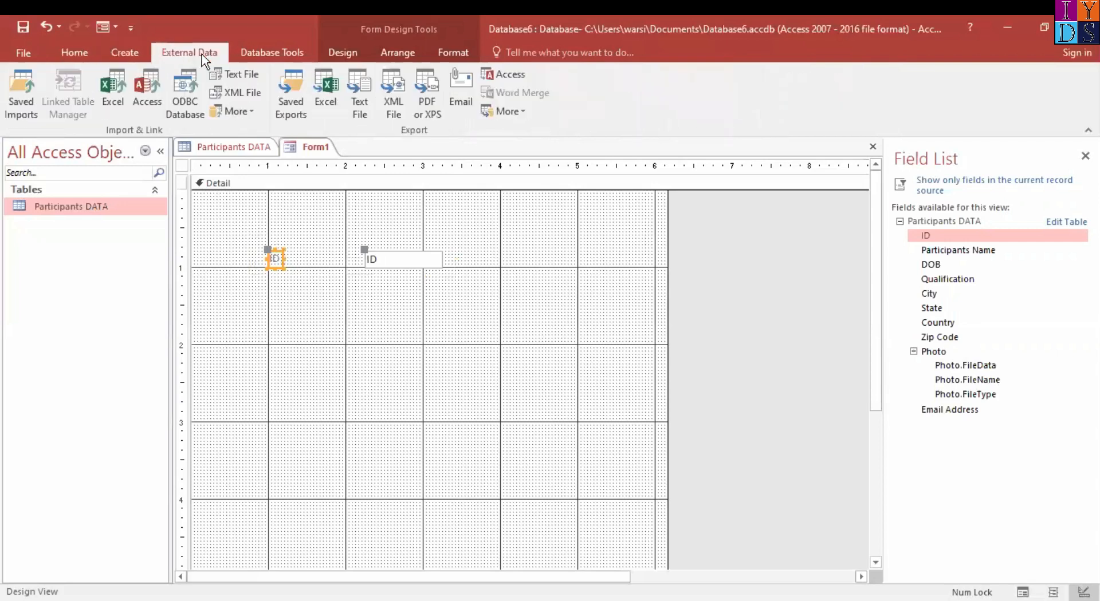
{"action": "left_click", "coordinate": [269, 52]}
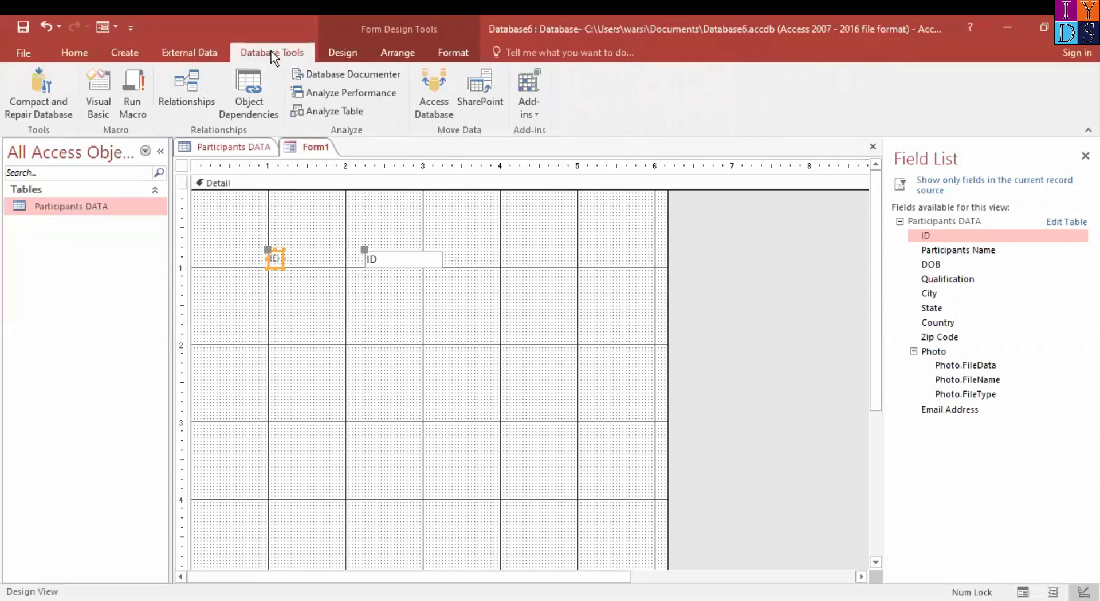
{"action": "left_click", "coordinate": [342, 53]}
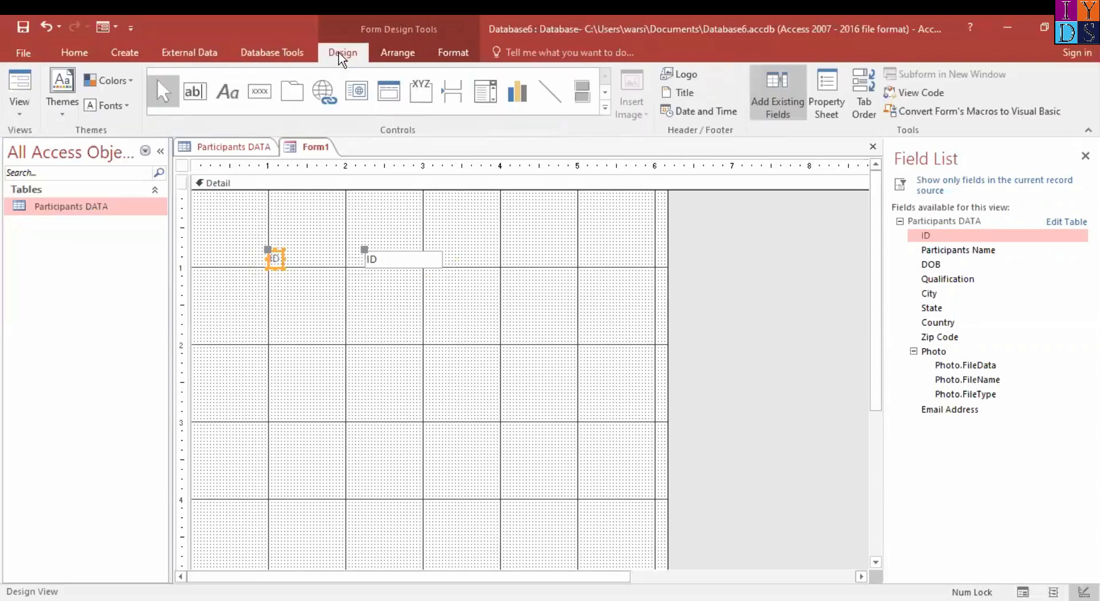
Try a stacked layout on the ID label and text box, and shift it slightly sideways
{"action": "left_click", "coordinate": [392, 52]}
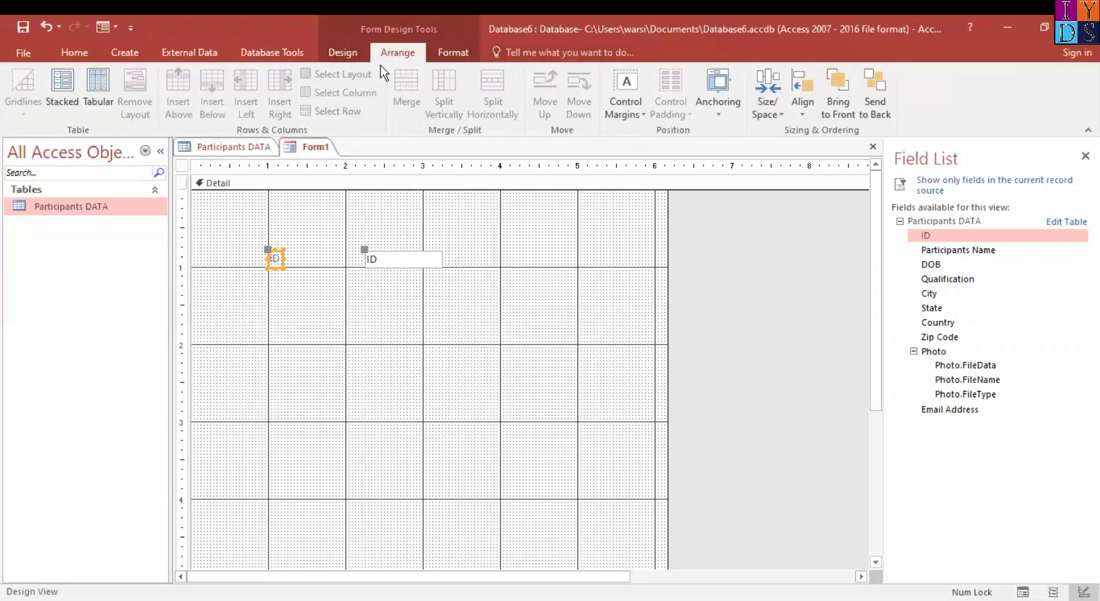
{"action": "left_click", "coordinate": [61, 97]}
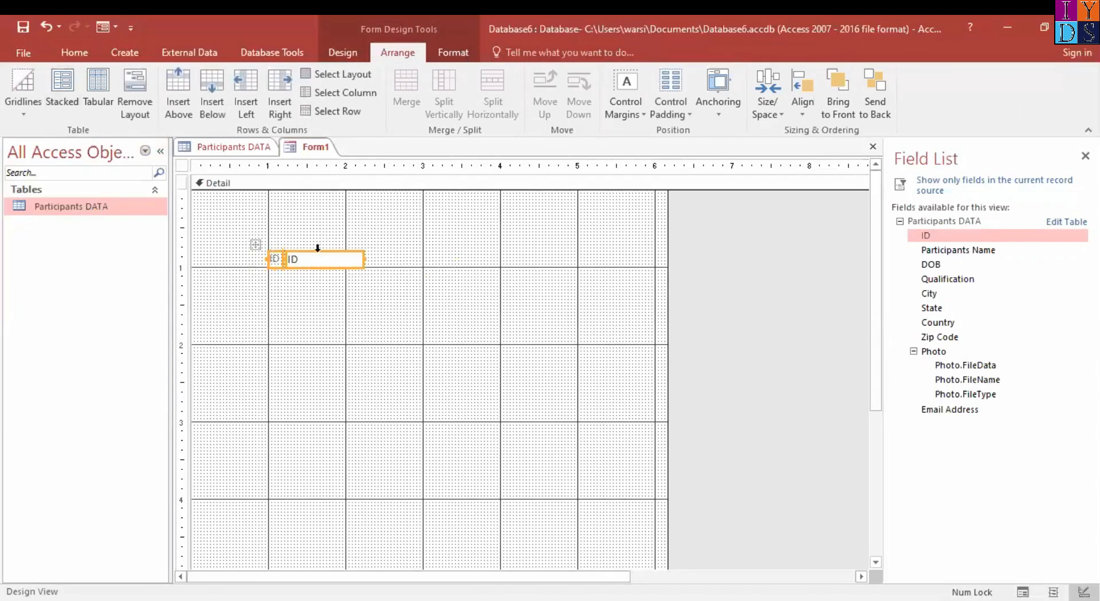
{"action": "left_click", "coordinate": [309, 261]}
{"action": "left_click", "coordinate": [359, 280]}
{"action": "left_click", "coordinate": [330, 262]}
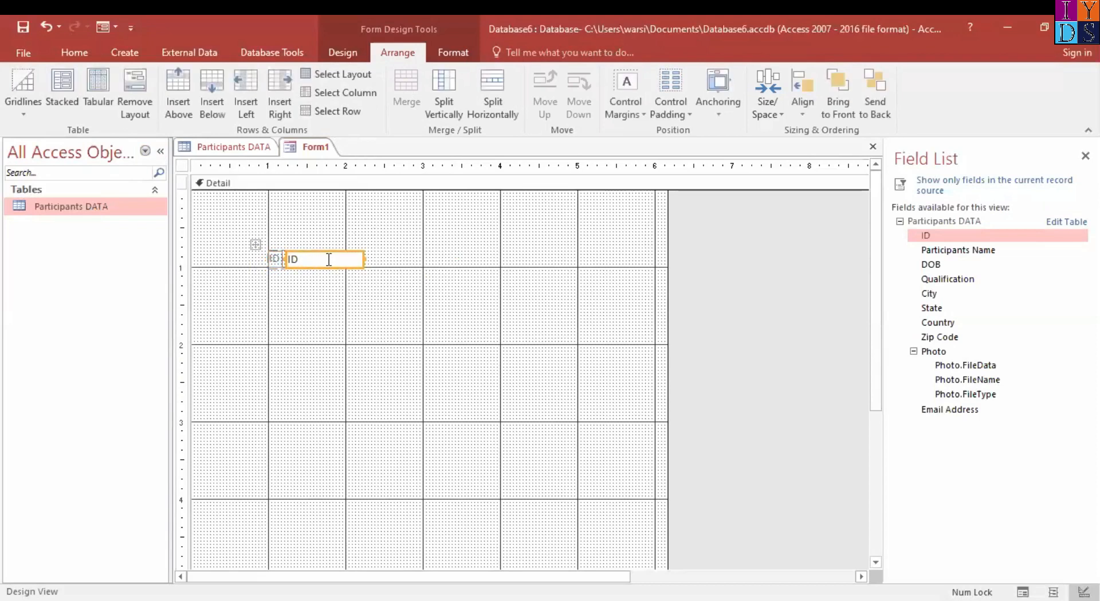
{"action": "left_click_drag", "start_coordinate": [338, 255], "coordinate": [314, 250]}
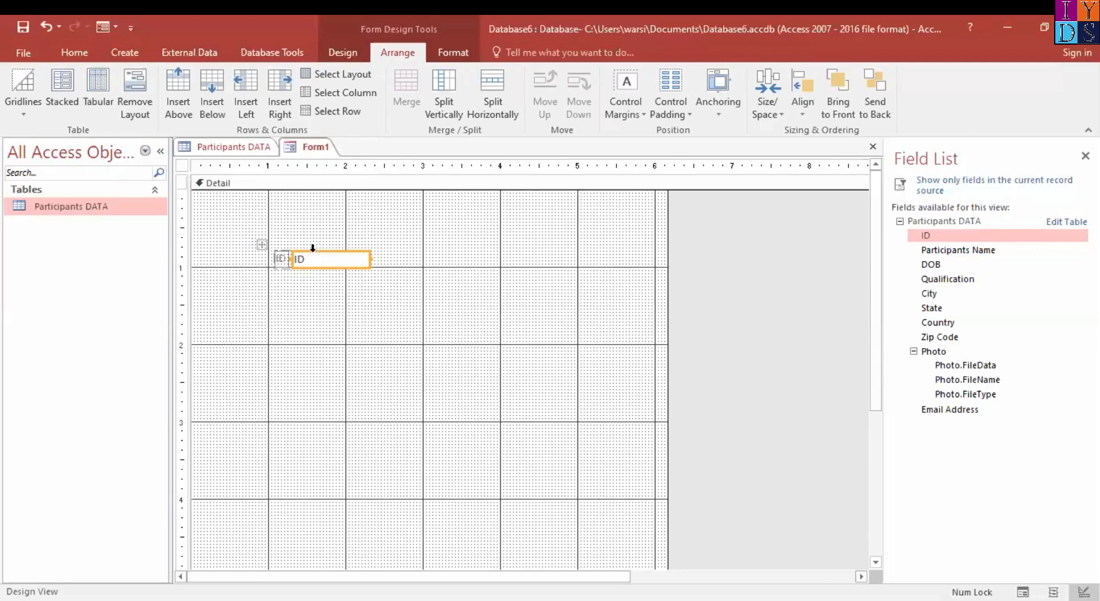
Try a separate stacked layout for the ID text box, and move the box back beside its label
{"action": "left_click", "coordinate": [64, 84]}
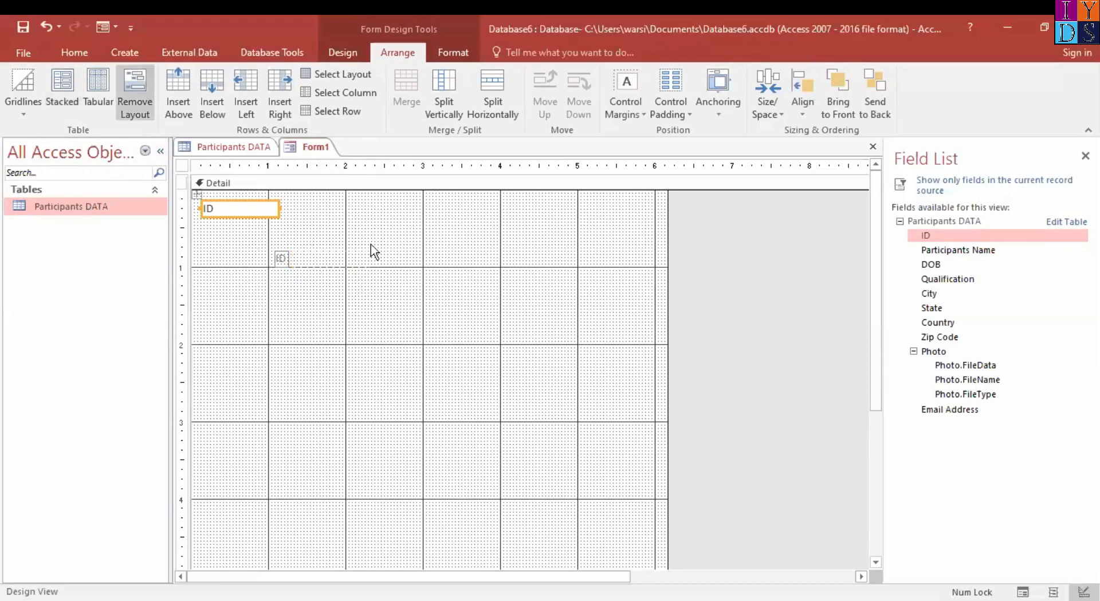
{"action": "left_click_drag", "start_coordinate": [249, 213], "coordinate": [355, 264]}
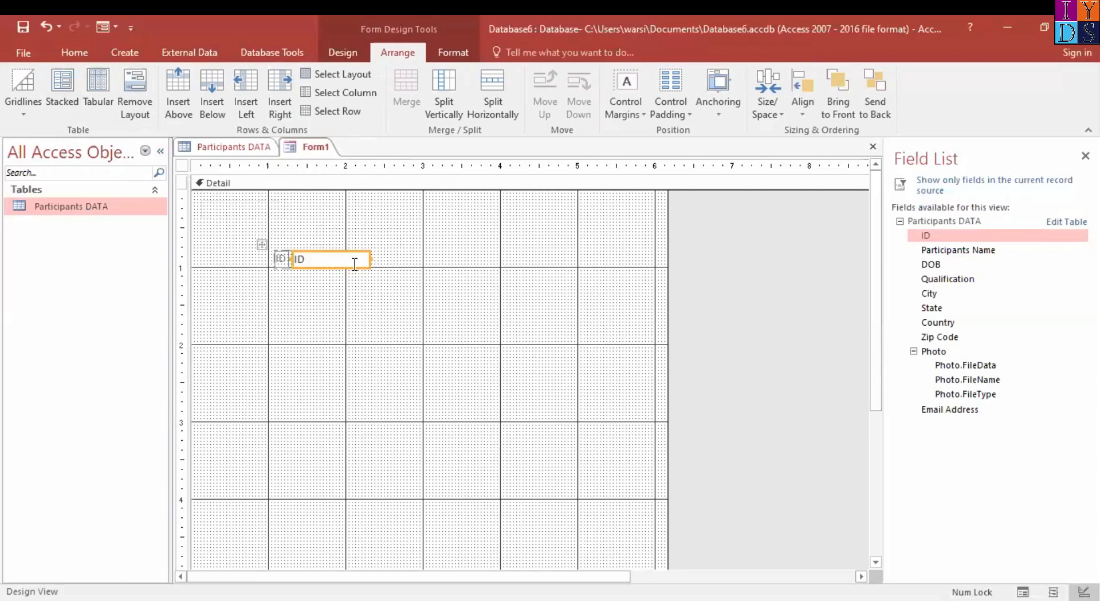
{"action": "left_click", "coordinate": [418, 279]}
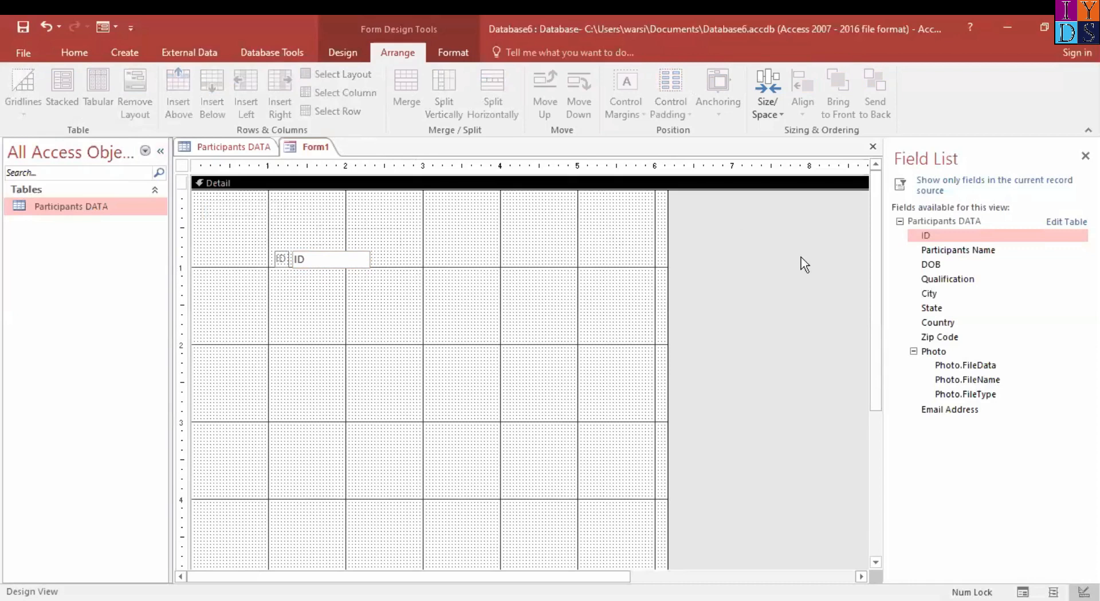
Try placing the Participants Name, DOB and Qualification fields one below another under ID
{"action": "left_click_drag", "start_coordinate": [968, 251], "coordinate": [356, 299]}
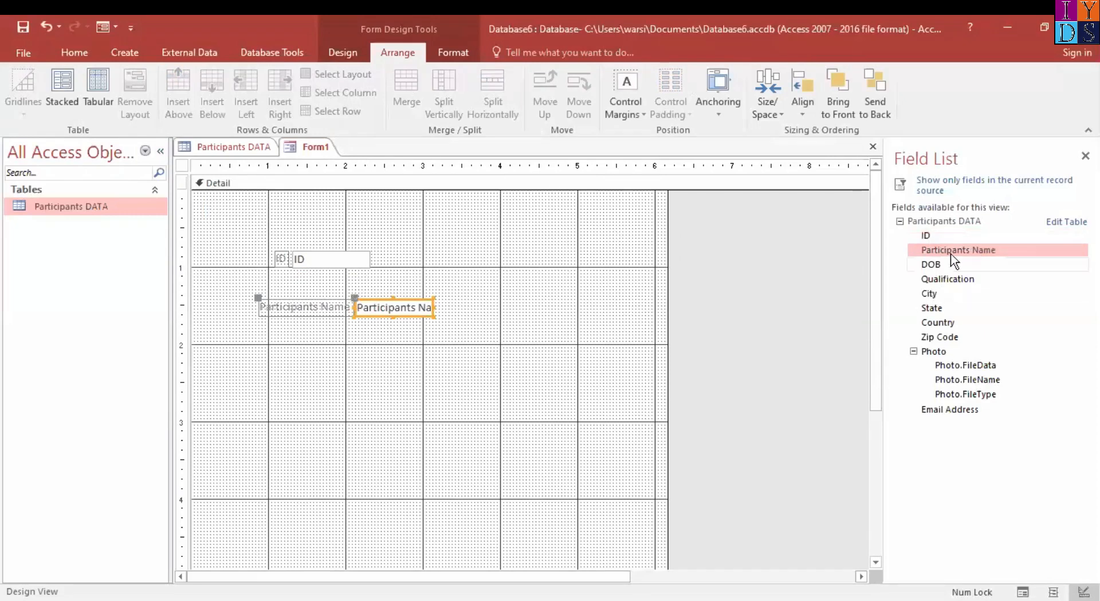
{"action": "left_click_drag", "start_coordinate": [943, 265], "coordinate": [369, 345]}
{"action": "left_click_drag", "start_coordinate": [941, 279], "coordinate": [411, 383]}
Try stacking the Participants Name label and text box within the layout below ID, and widen the text box to the 4-inch mark
{"action": "left_click", "coordinate": [342, 301]}
{"action": "left_click", "coordinate": [330, 302]}
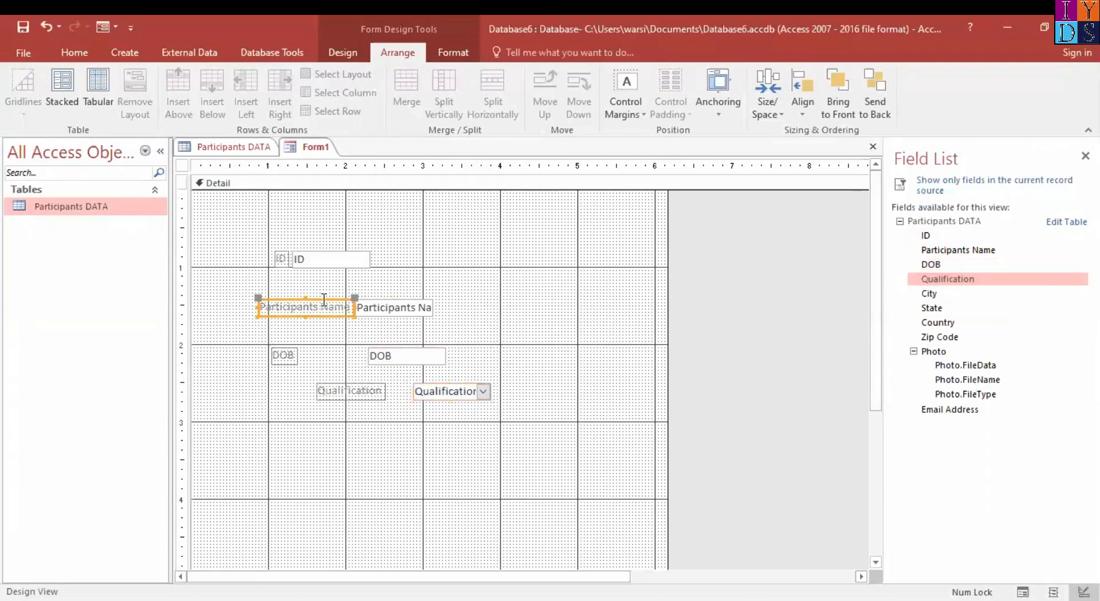
{"action": "left_click_drag", "start_coordinate": [315, 300], "coordinate": [324, 281]}
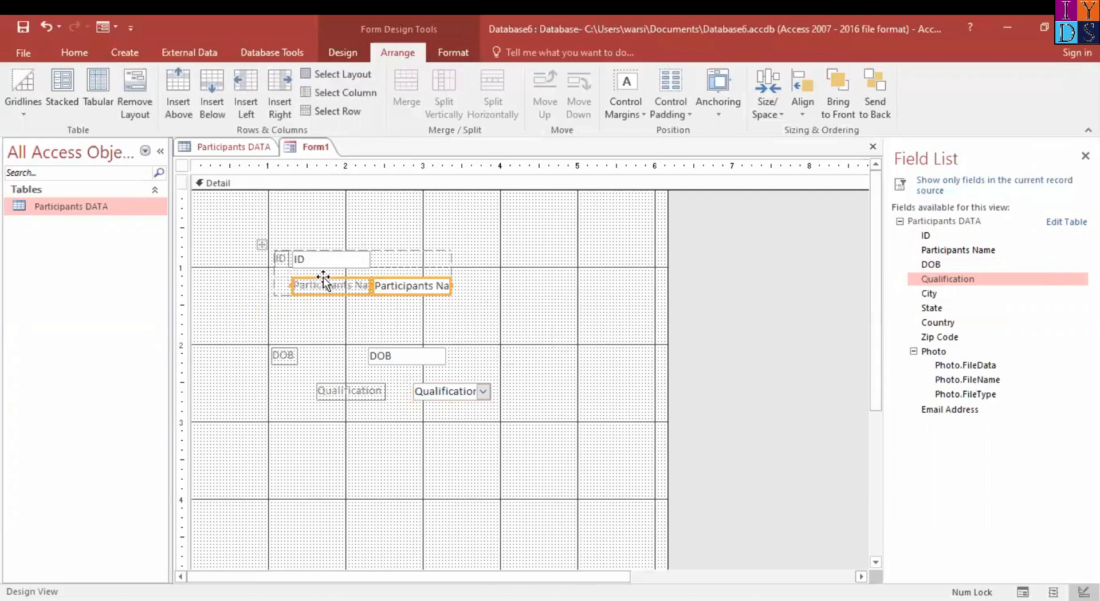
{"action": "left_click", "coordinate": [61, 90]}
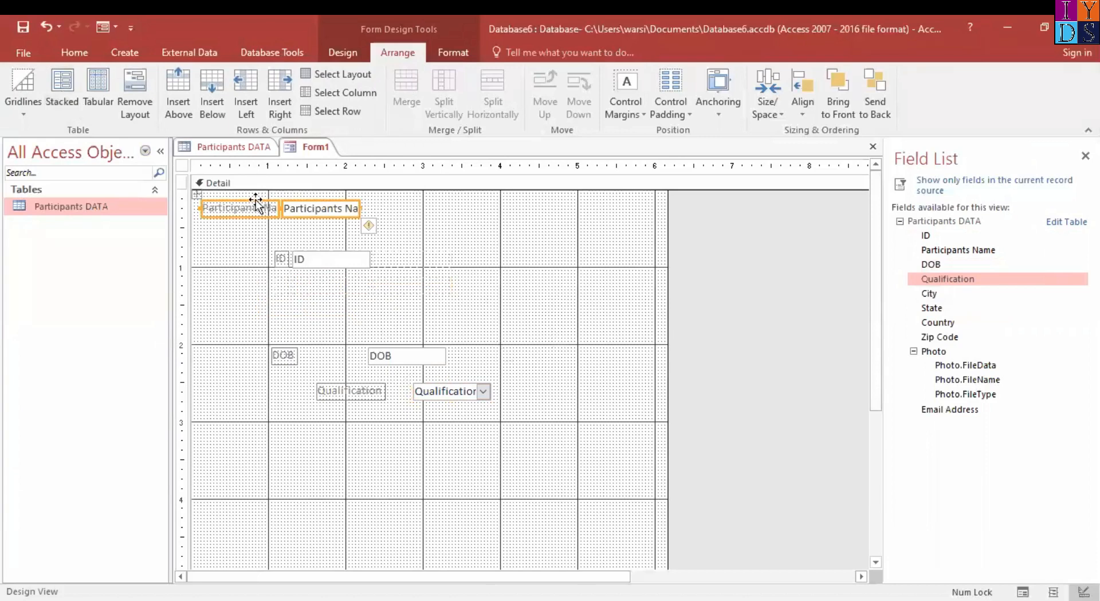
{"action": "left_click_drag", "start_coordinate": [256, 204], "coordinate": [322, 281]}
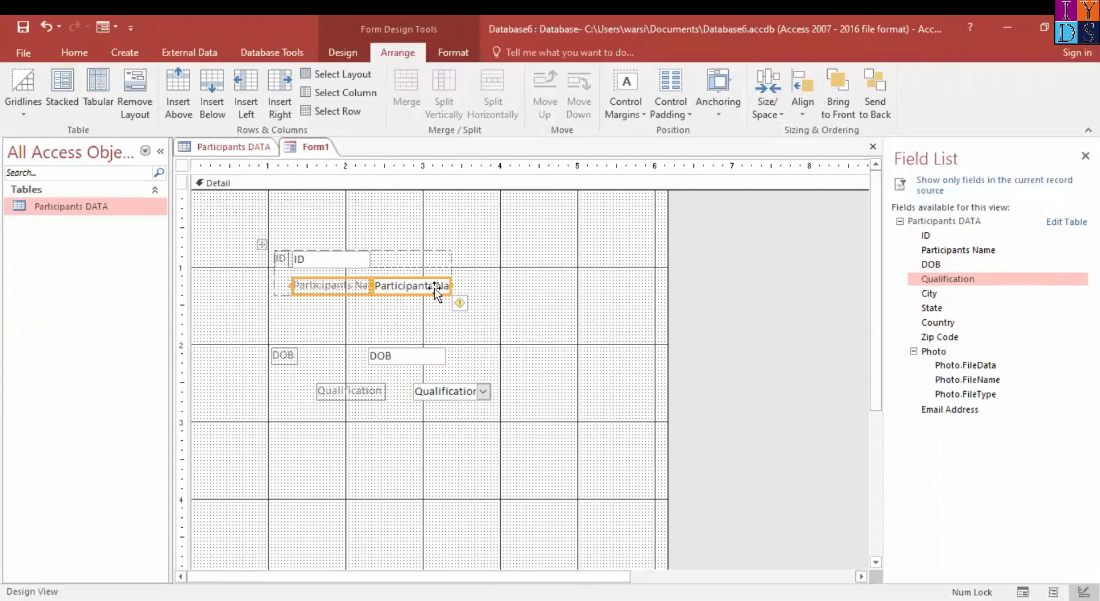
{"action": "left_click_drag", "start_coordinate": [443, 291], "coordinate": [499, 291]}
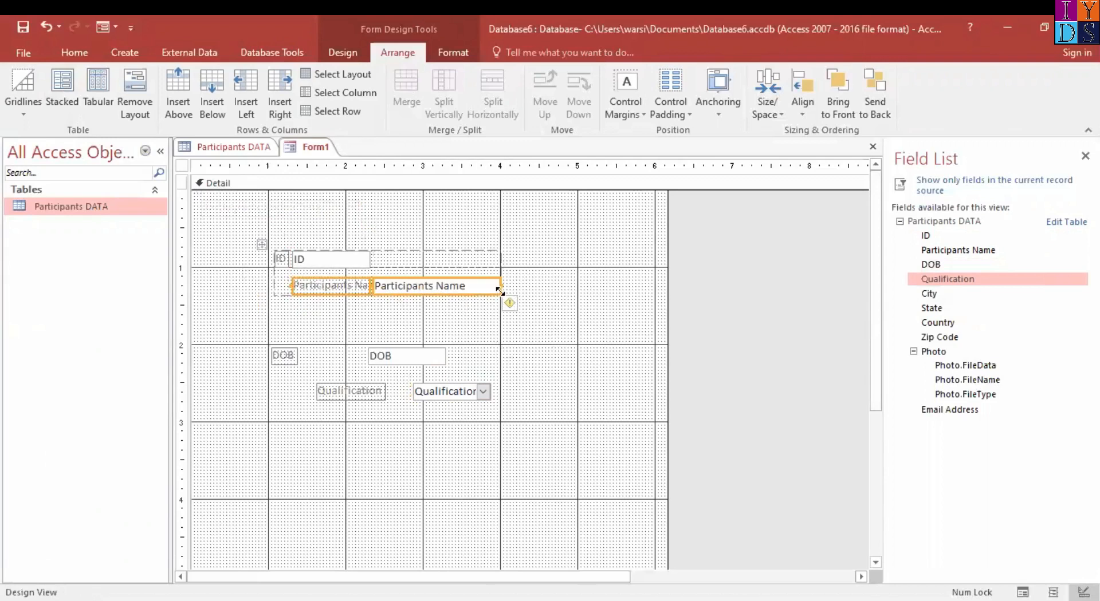
Try a separate stacked layout for the Participants Name label, and return the label beside its text box
{"action": "left_click", "coordinate": [312, 290]}
{"action": "left_click", "coordinate": [306, 305]}
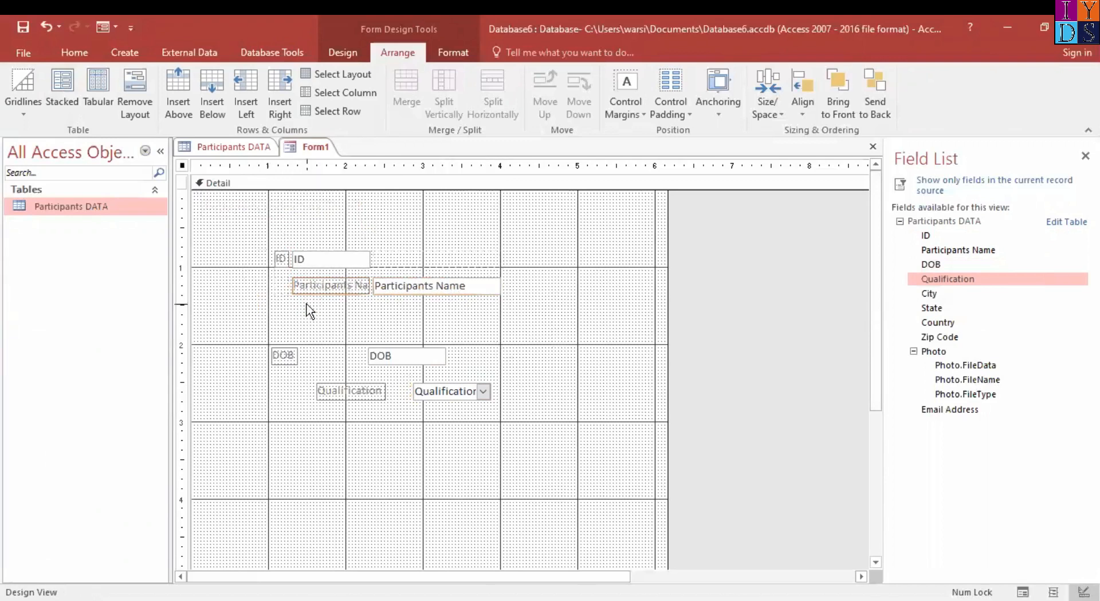
{"action": "left_click", "coordinate": [310, 292]}
{"action": "left_click", "coordinate": [63, 92]}
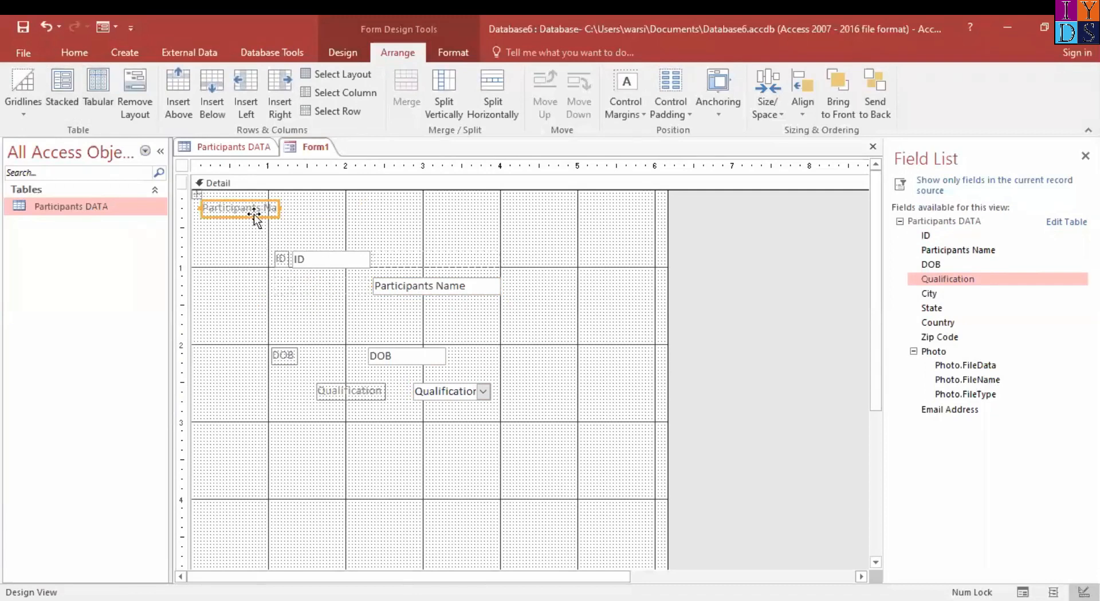
{"action": "left_click_drag", "start_coordinate": [252, 217], "coordinate": [320, 295]}
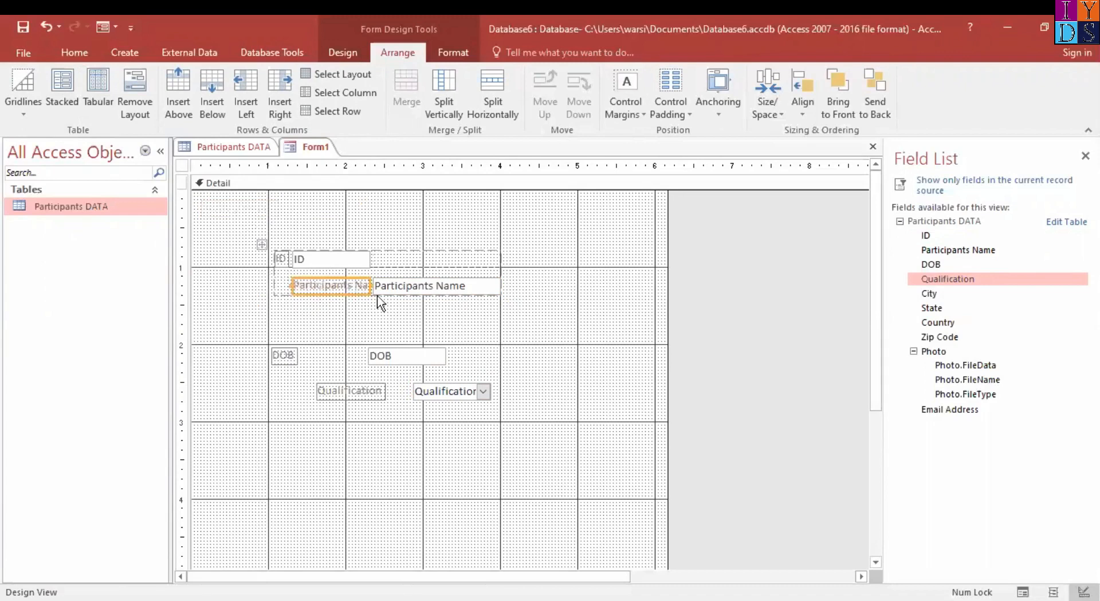
Widen the Participants Name text box to the 5-inch mark to match the ID text box
{"action": "left_click", "coordinate": [431, 287]}
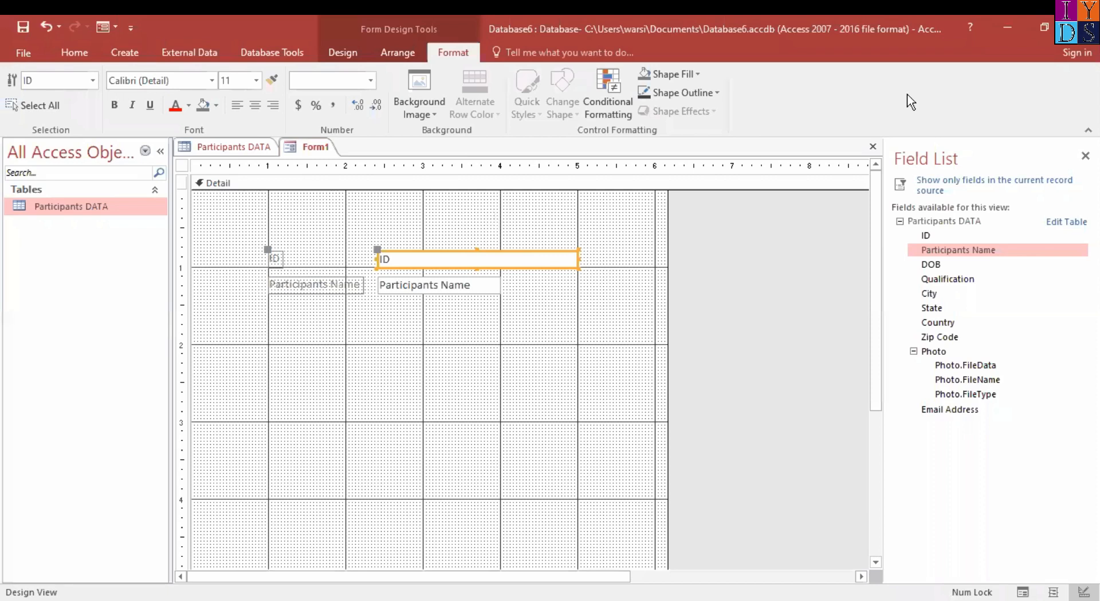
{"action": "left_click", "coordinate": [484, 287]}
{"action": "left_click_drag", "start_coordinate": [500, 285], "coordinate": [575, 293]}
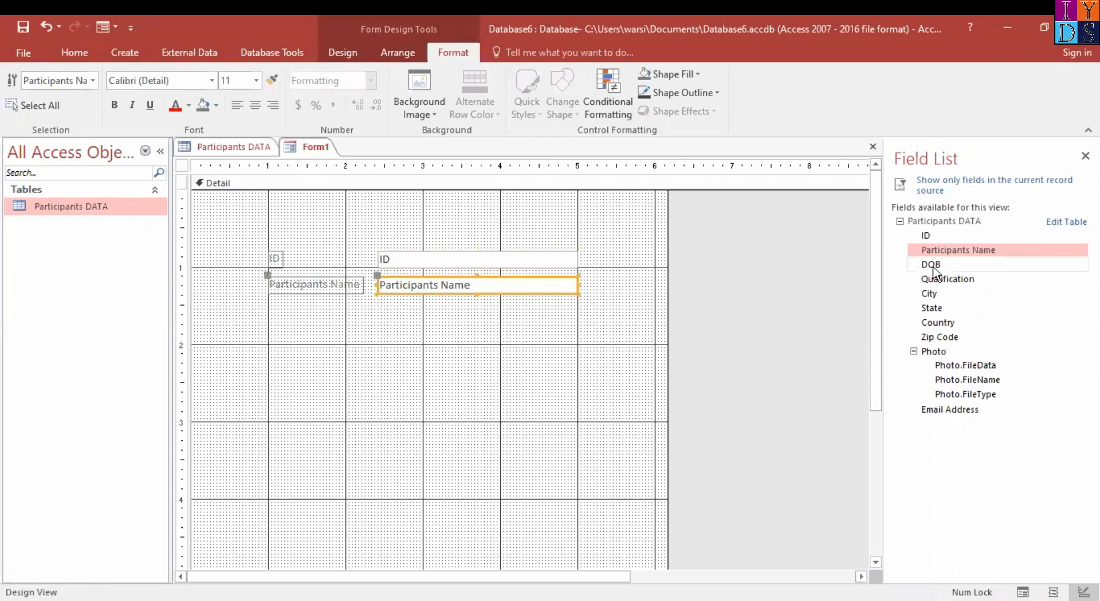
Add the DOB field directly below Participants Name, with its label starting at the 1-inch gridline
{"action": "left_click_drag", "start_coordinate": [958, 264], "coordinate": [397, 317]}
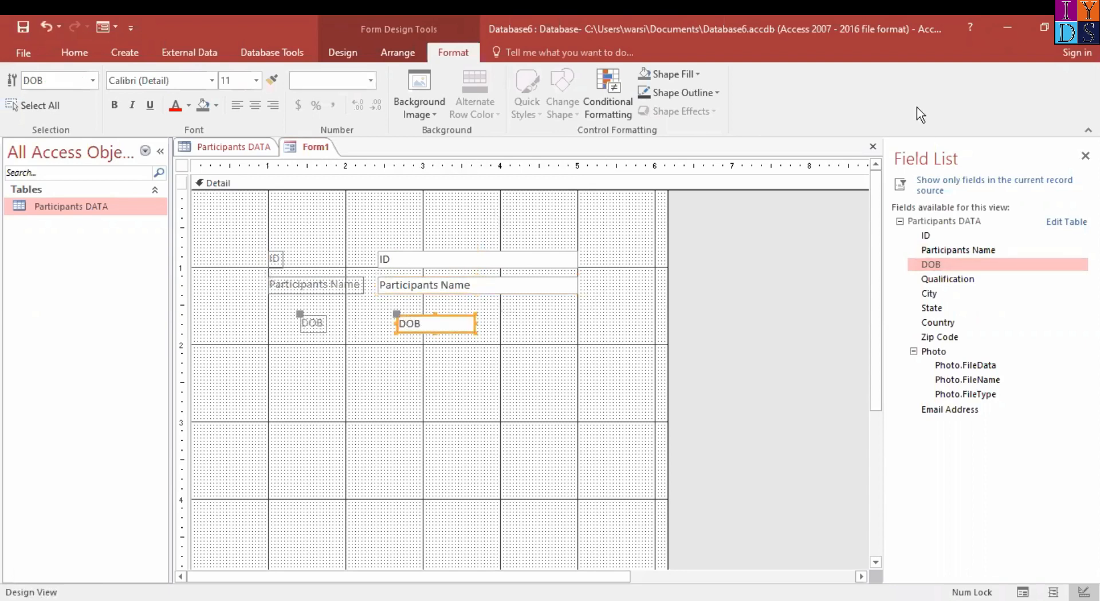
{"action": "left_click", "coordinate": [305, 328]}
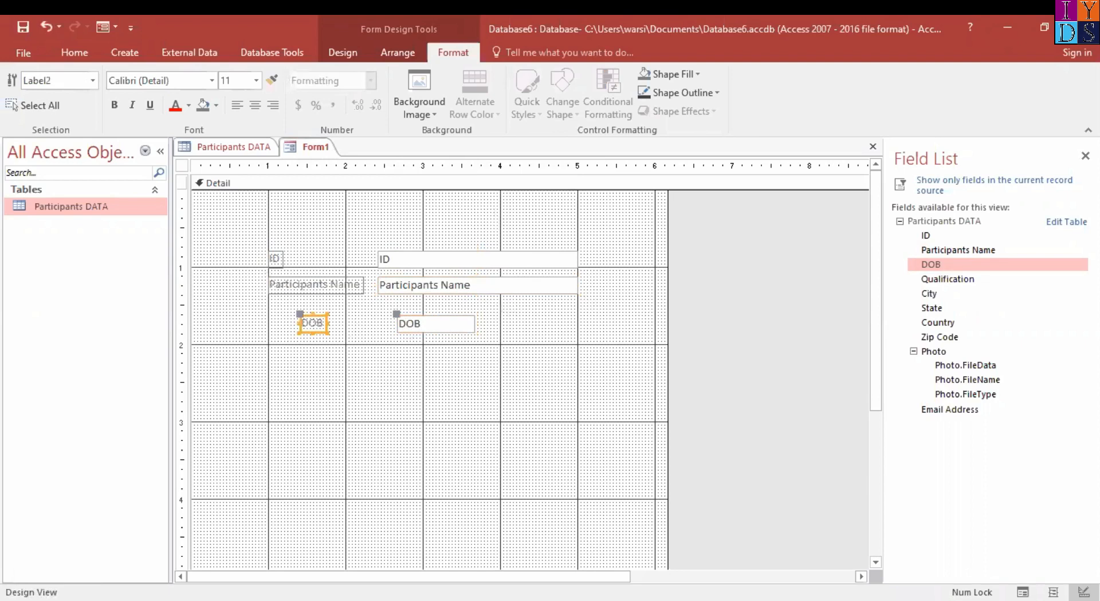
{"action": "left_click_drag", "start_coordinate": [313, 321], "coordinate": [286, 304]}
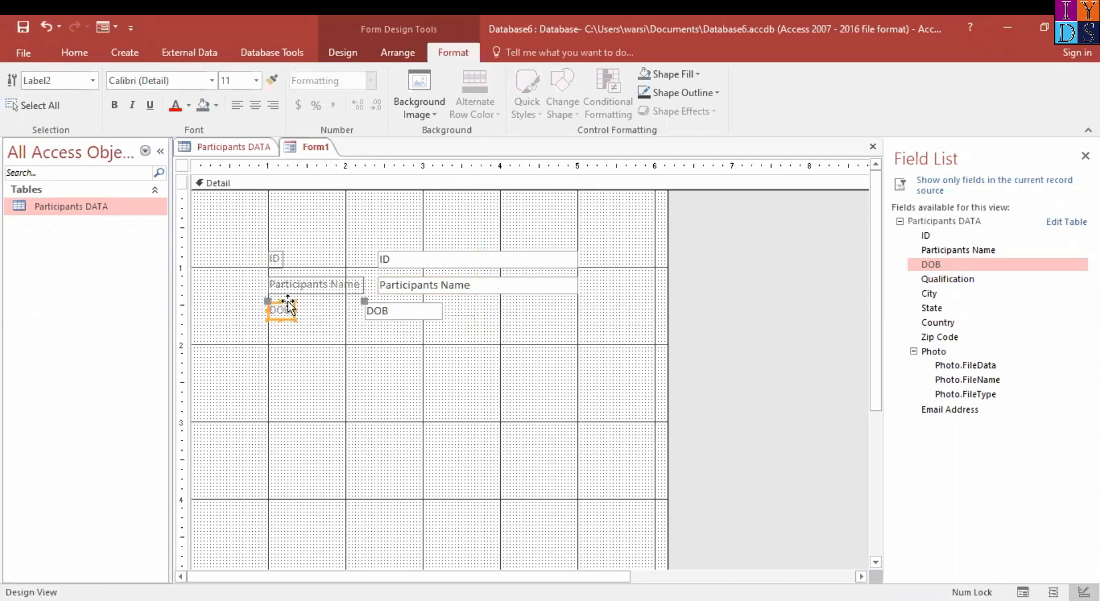
Resize the DOB text box to line up with the text boxes above it, and widen the form to 8 inches
{"action": "left_click", "coordinate": [418, 309]}
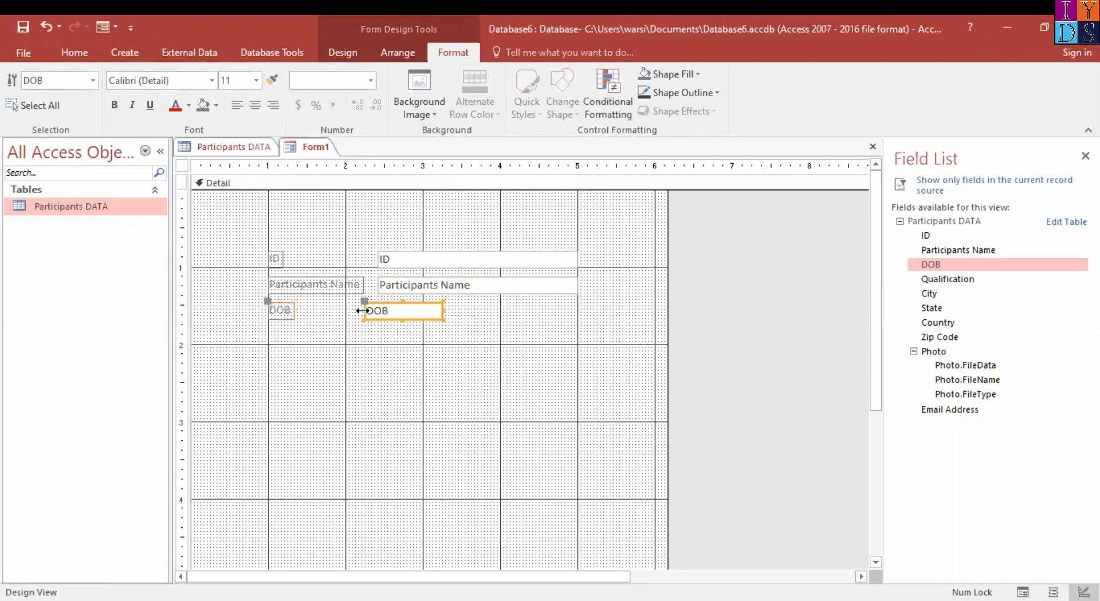
{"action": "left_click_drag", "start_coordinate": [363, 311], "coordinate": [576, 310]}
{"action": "left_click_drag", "start_coordinate": [669, 315], "coordinate": [809, 314]}
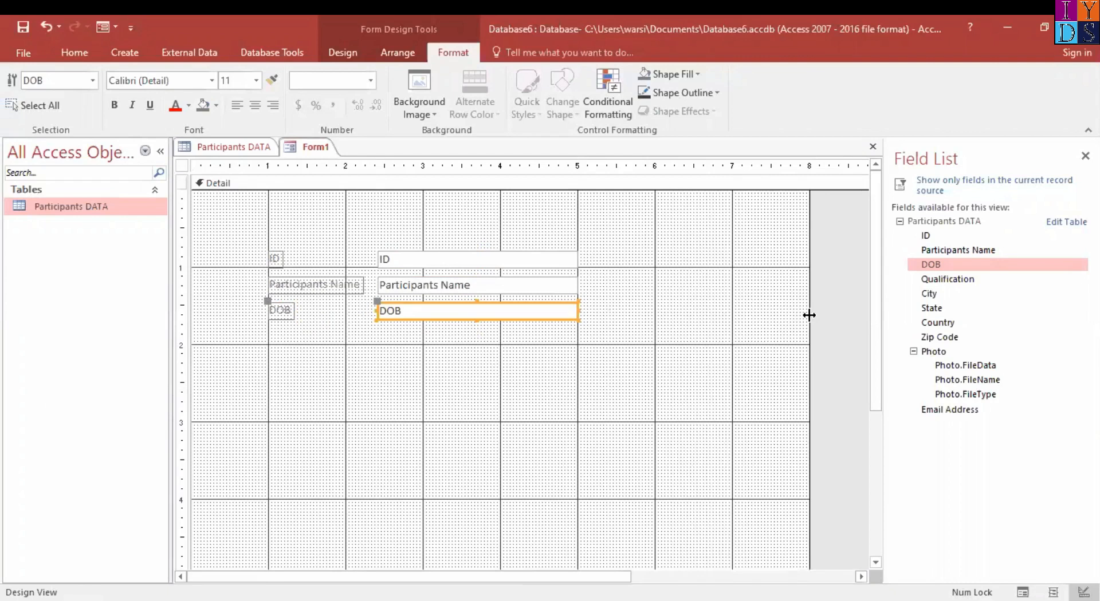
Add the Qualification field directly below DOB, with its label at the 1-inch gridline and its combo box matching the text boxes above
{"action": "left_click_drag", "start_coordinate": [962, 280], "coordinate": [671, 314]}
{"action": "left_click_drag", "start_coordinate": [387, 327], "coordinate": [388, 351]}
{"action": "left_click", "coordinate": [317, 357]}
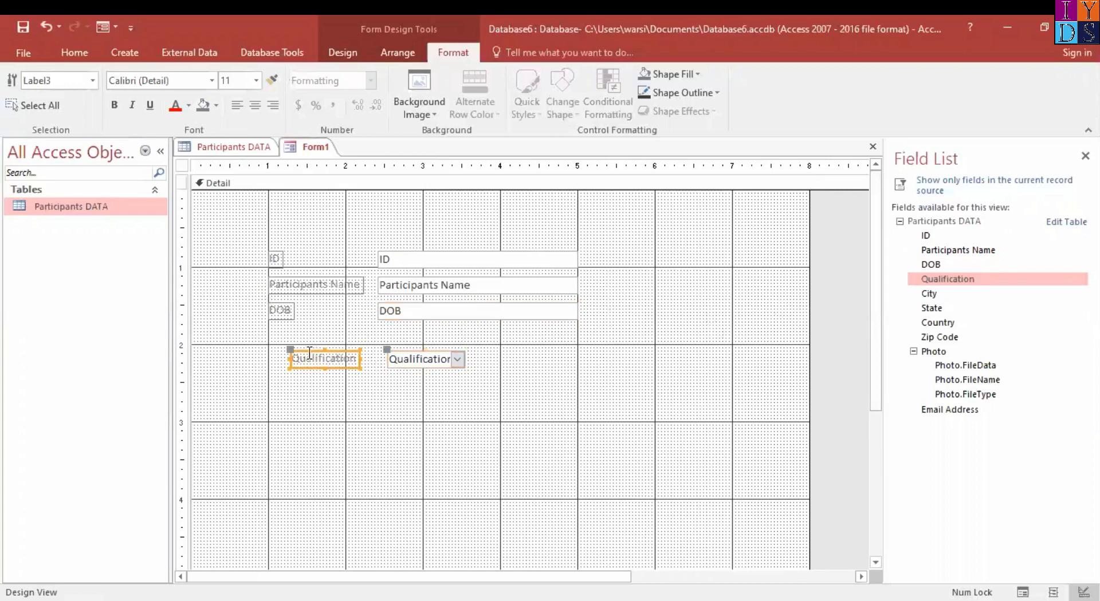
{"action": "left_click_drag", "start_coordinate": [294, 351], "coordinate": [272, 326]}
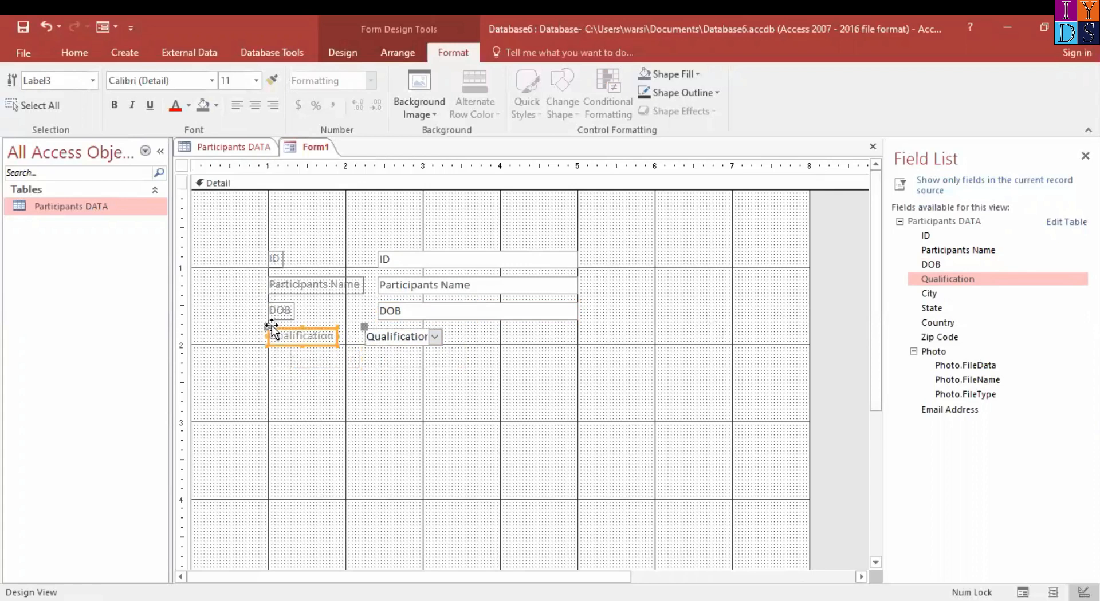
{"action": "left_click", "coordinate": [369, 340]}
{"action": "left_click", "coordinate": [376, 337]}
{"action": "left_click", "coordinate": [379, 337]}
{"action": "left_click_drag", "start_coordinate": [378, 337], "coordinate": [582, 343]}
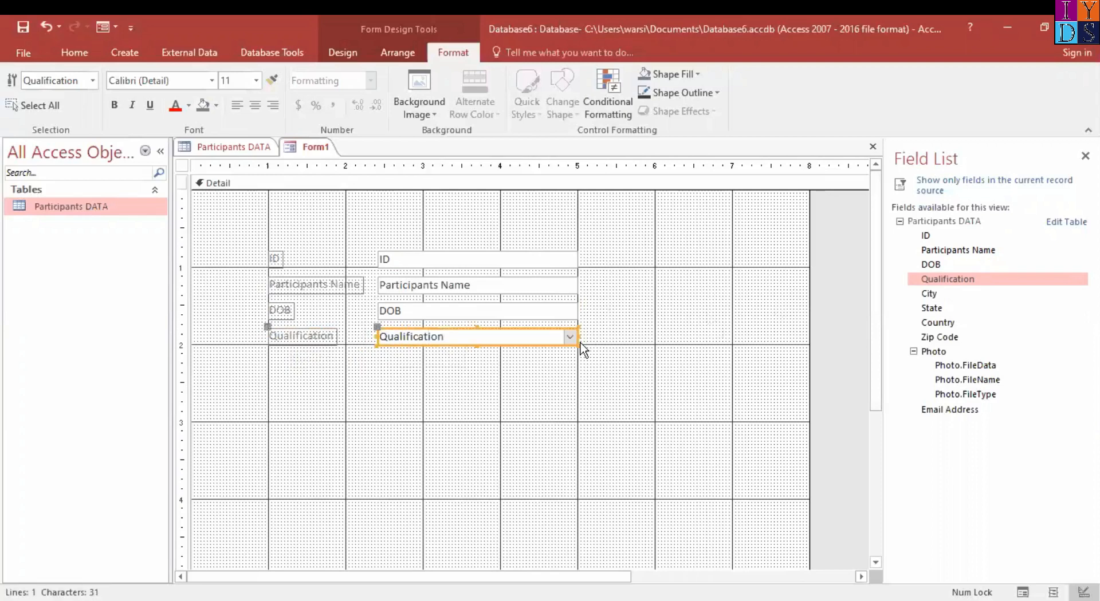
Add the City field directly below Qualification, aligning its label at the 1-inch gridline and sizing its combo box to match those above
{"action": "left_click", "coordinate": [940, 295]}
{"action": "left_click_drag", "start_coordinate": [961, 290], "coordinate": [414, 341]}
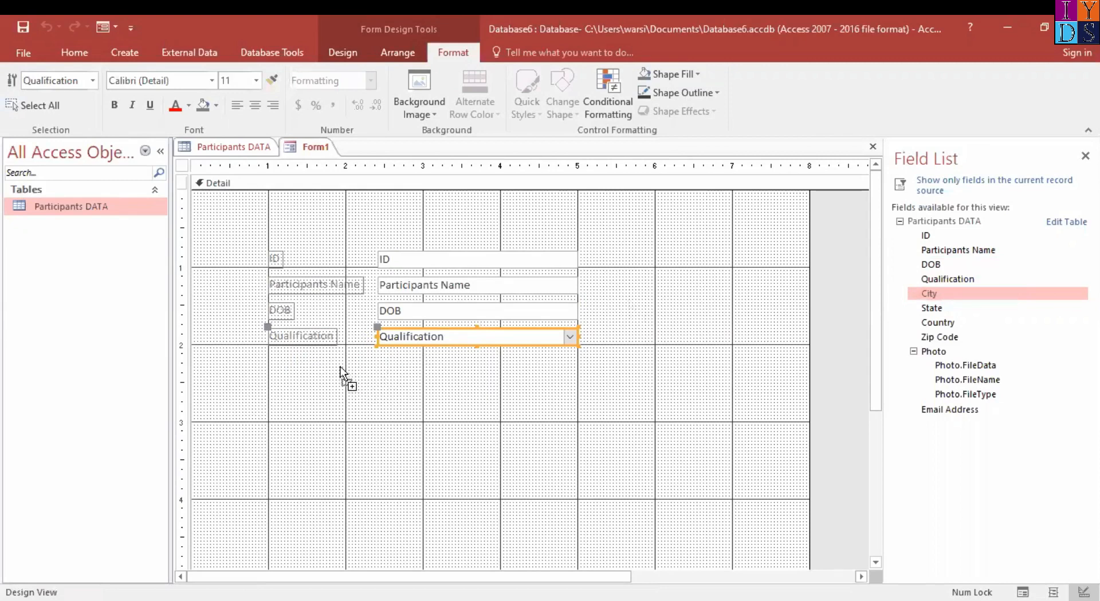
{"action": "left_click_drag", "start_coordinate": [328, 360], "coordinate": [342, 362]}
{"action": "left_click", "coordinate": [255, 368]}
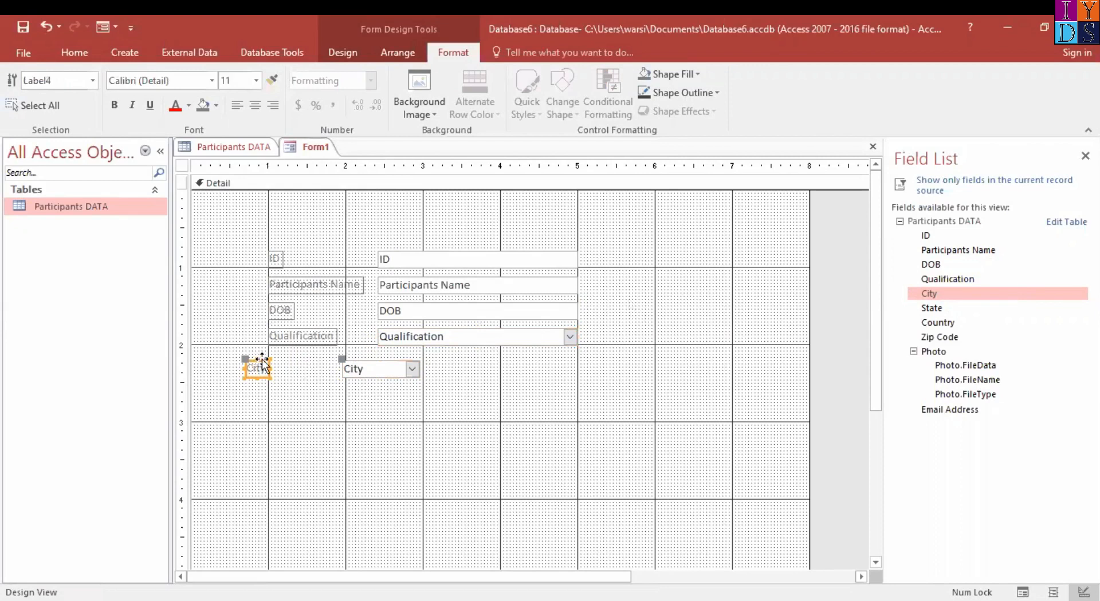
{"action": "left_click_drag", "start_coordinate": [262, 363], "coordinate": [284, 360]}
{"action": "left_click", "coordinate": [366, 362]}
{"action": "left_click", "coordinate": [376, 362]}
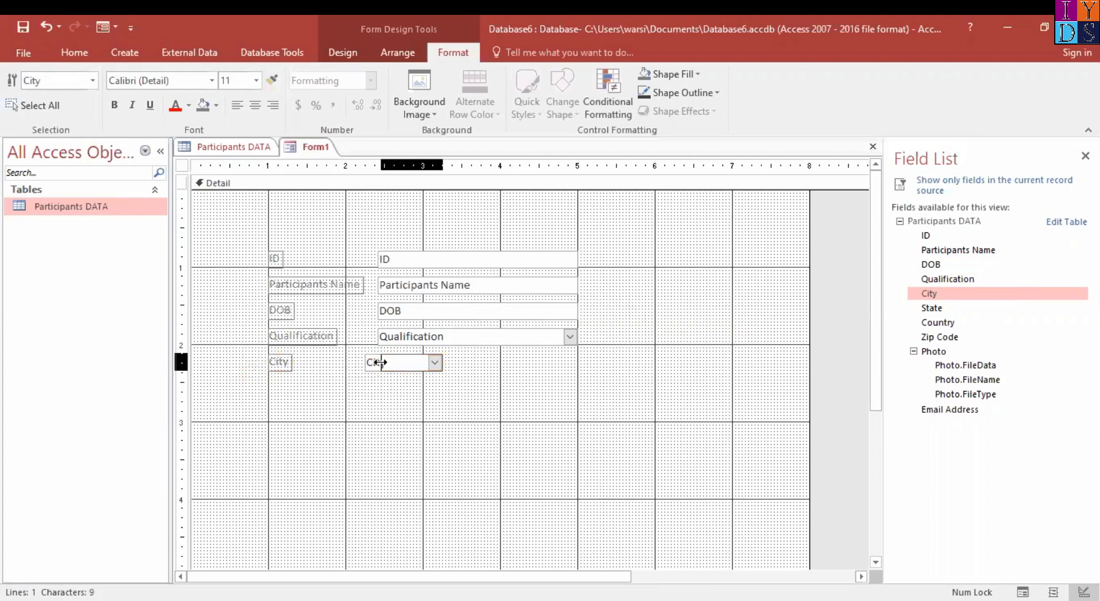
{"action": "left_click_drag", "start_coordinate": [377, 363], "coordinate": [579, 354]}
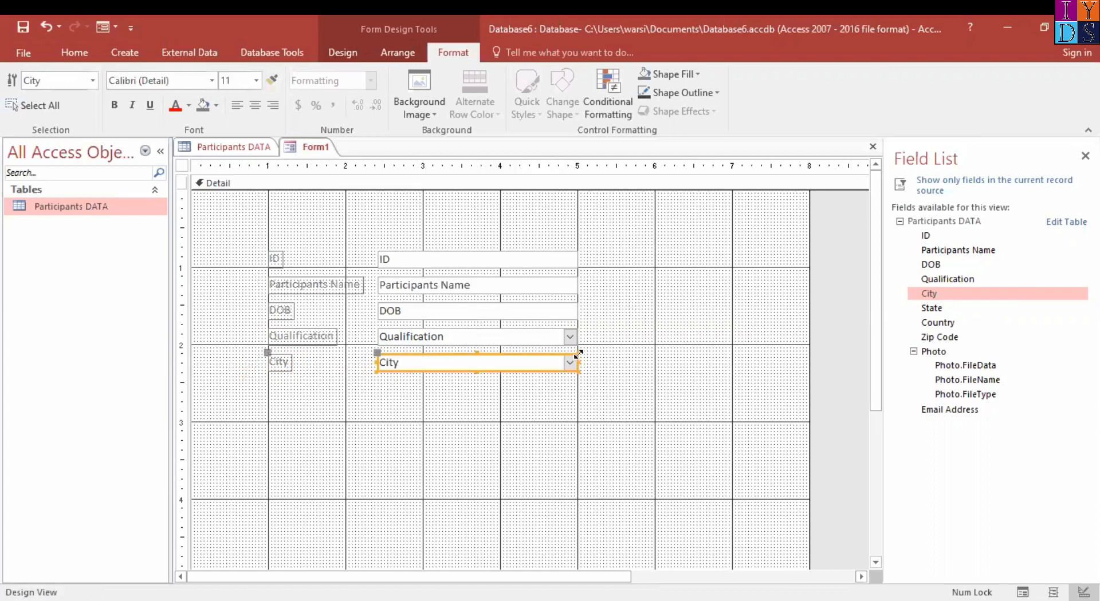
Add the State field directly below City, aligning its label with the label column and extending its combo box to the 5-inch gridline
{"action": "left_click", "coordinate": [951, 309]}
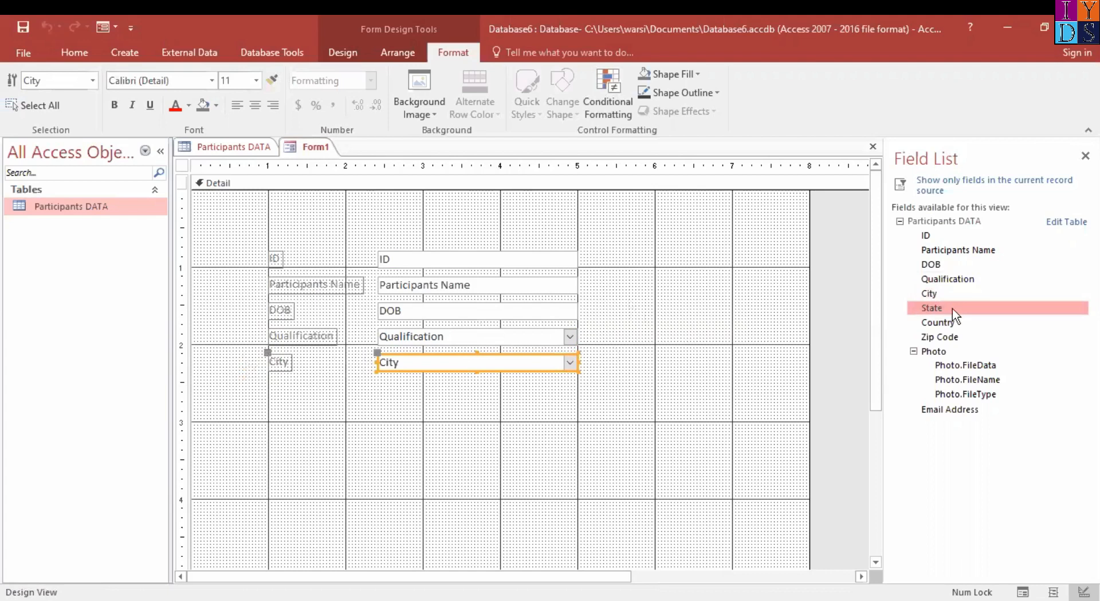
{"action": "left_click_drag", "start_coordinate": [940, 307], "coordinate": [344, 387]}
{"action": "left_click", "coordinate": [260, 394]}
{"action": "left_click_drag", "start_coordinate": [259, 385], "coordinate": [287, 385]}
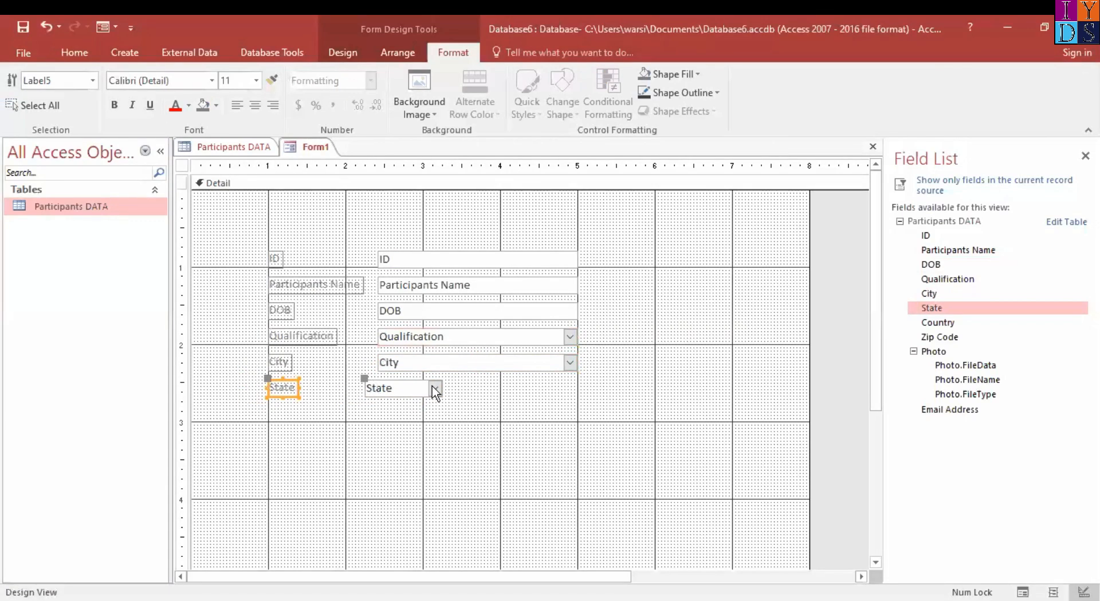
{"action": "left_click", "coordinate": [400, 388]}
{"action": "left_click_drag", "start_coordinate": [362, 388], "coordinate": [376, 388]}
{"action": "left_click_drag", "start_coordinate": [442, 391], "coordinate": [578, 395]}
Add the Country field directly below State, lining up its label and combo box edges with the controls above
{"action": "left_click_drag", "start_coordinate": [943, 327], "coordinate": [306, 407]}
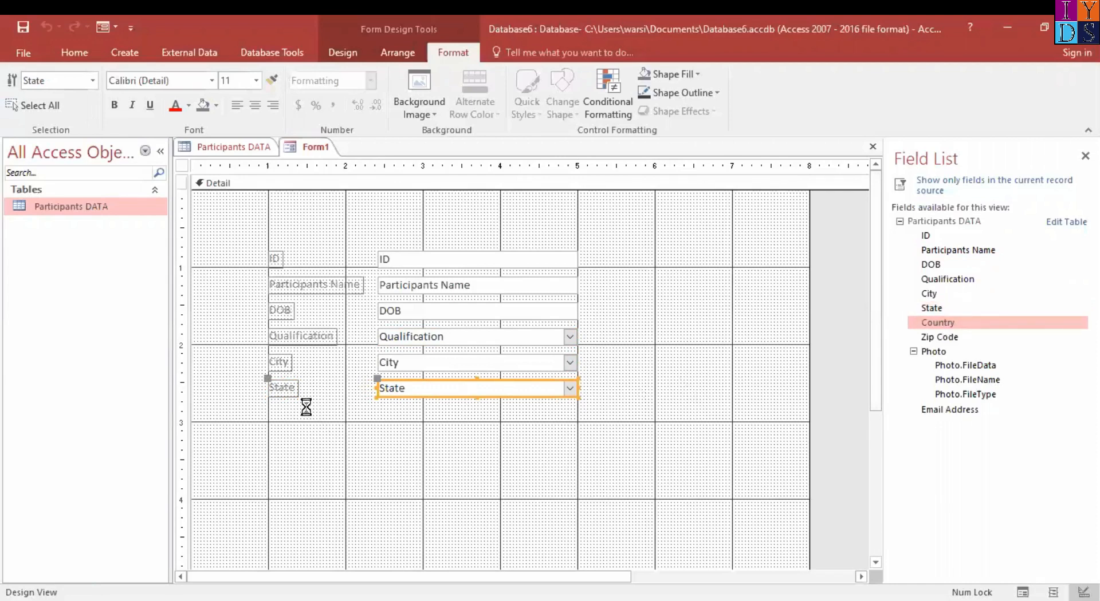
{"action": "left_click", "coordinate": [249, 420]}
{"action": "left_click_drag", "start_coordinate": [233, 411], "coordinate": [290, 404]}
{"action": "left_click", "coordinate": [396, 415]}
{"action": "left_click", "coordinate": [369, 414]}
{"action": "left_click_drag", "start_coordinate": [376, 412], "coordinate": [575, 413]}
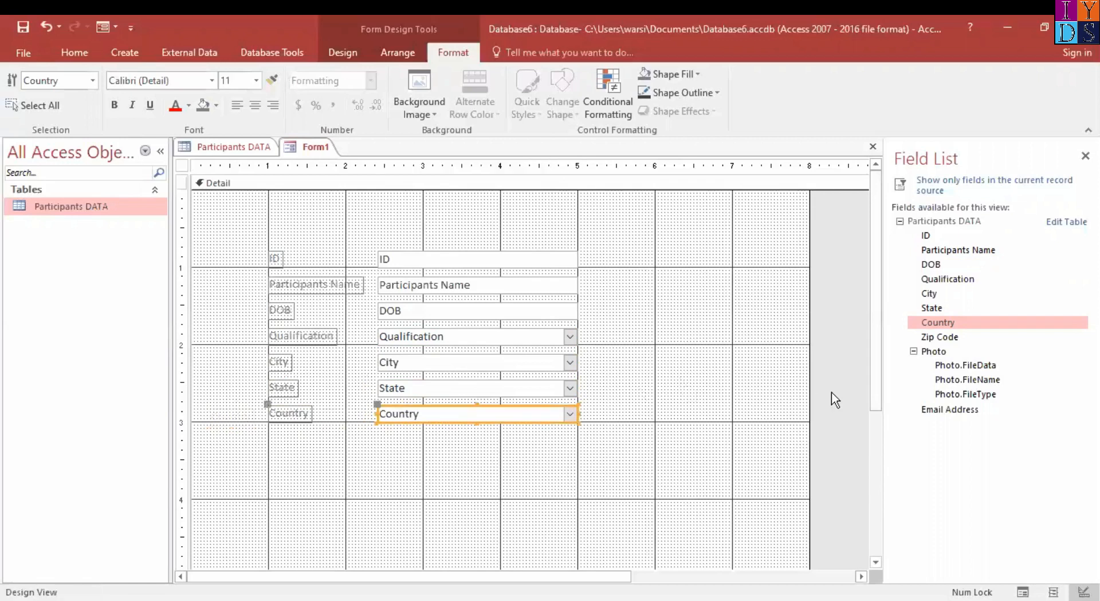
Add the Zip Code field directly below Country, lining up its label and resizing its text box to match the boxes above
{"action": "left_click_drag", "start_coordinate": [950, 336], "coordinate": [365, 442]}
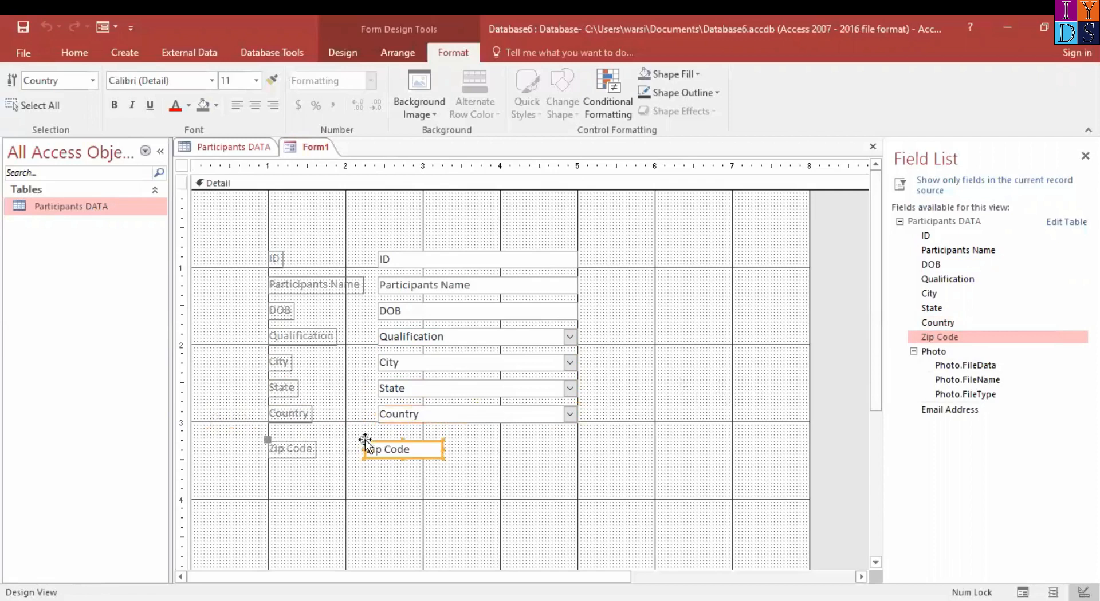
{"action": "left_click", "coordinate": [294, 451]}
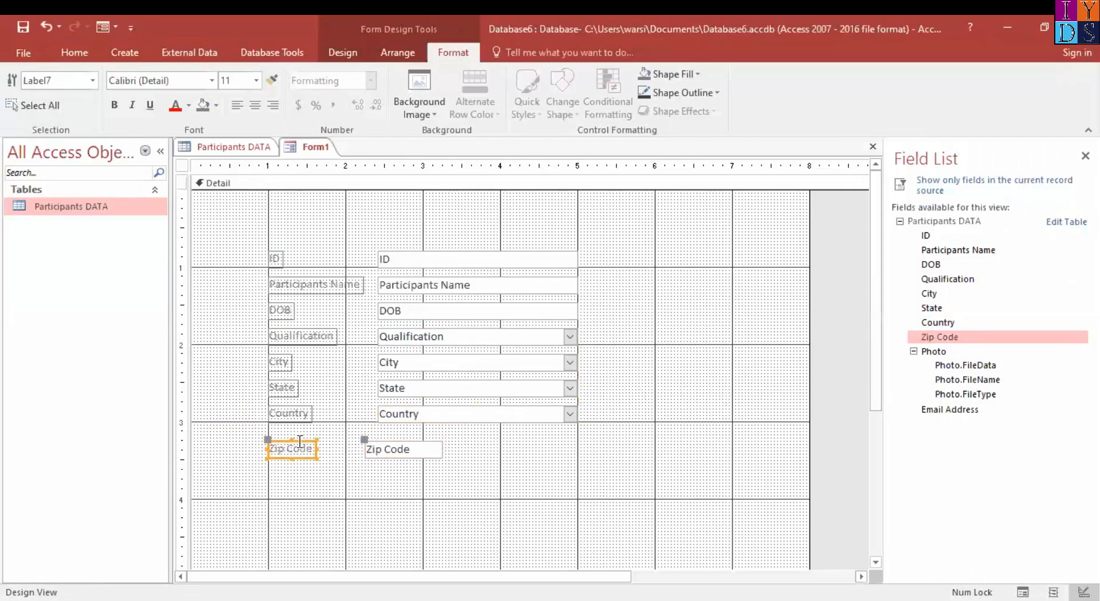
{"action": "left_click_drag", "start_coordinate": [297, 439], "coordinate": [376, 439]}
{"action": "left_click", "coordinate": [392, 438]}
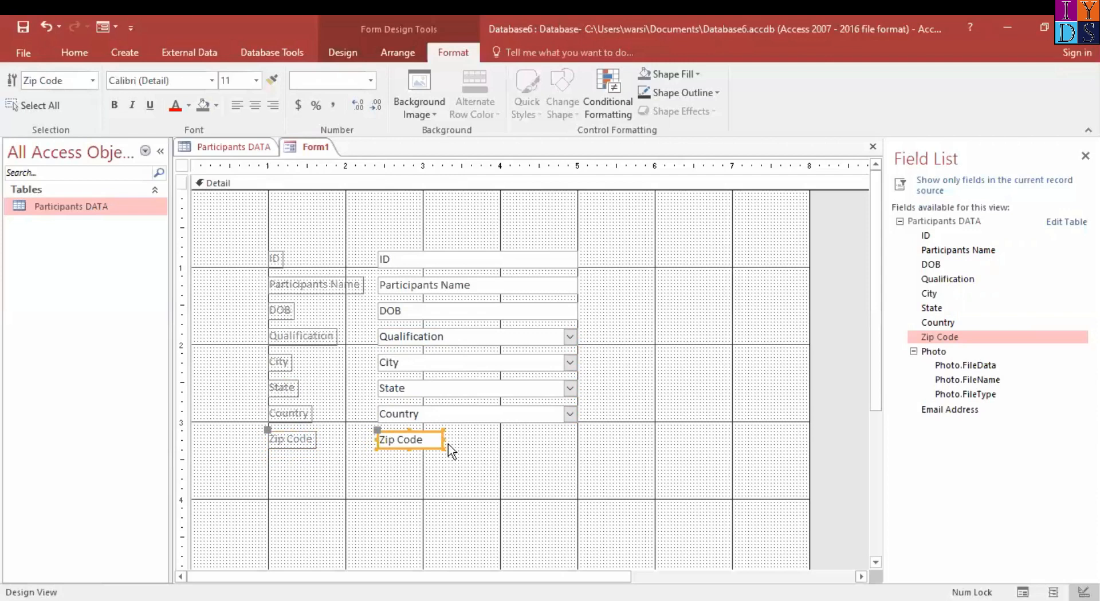
{"action": "left_click_drag", "start_coordinate": [443, 439], "coordinate": [577, 440]}
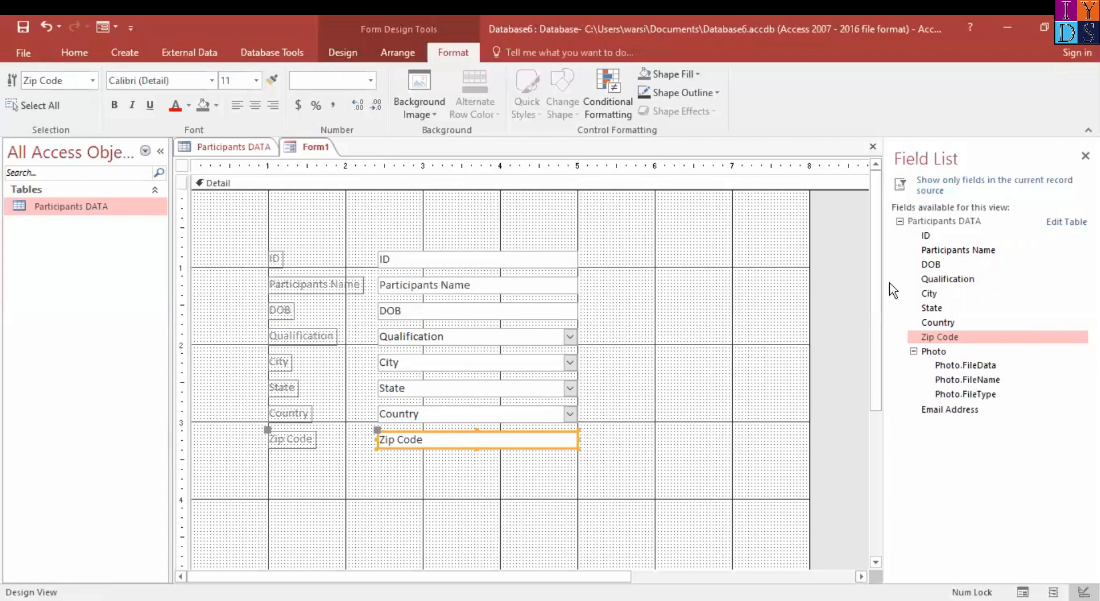
Add the Photo field beside the other fields, with its label past the 5-inch gridline, and raise it above the ID row
{"action": "left_click_drag", "start_coordinate": [932, 354], "coordinate": [740, 313]}
{"action": "left_click_drag", "start_coordinate": [702, 274], "coordinate": [702, 275]}
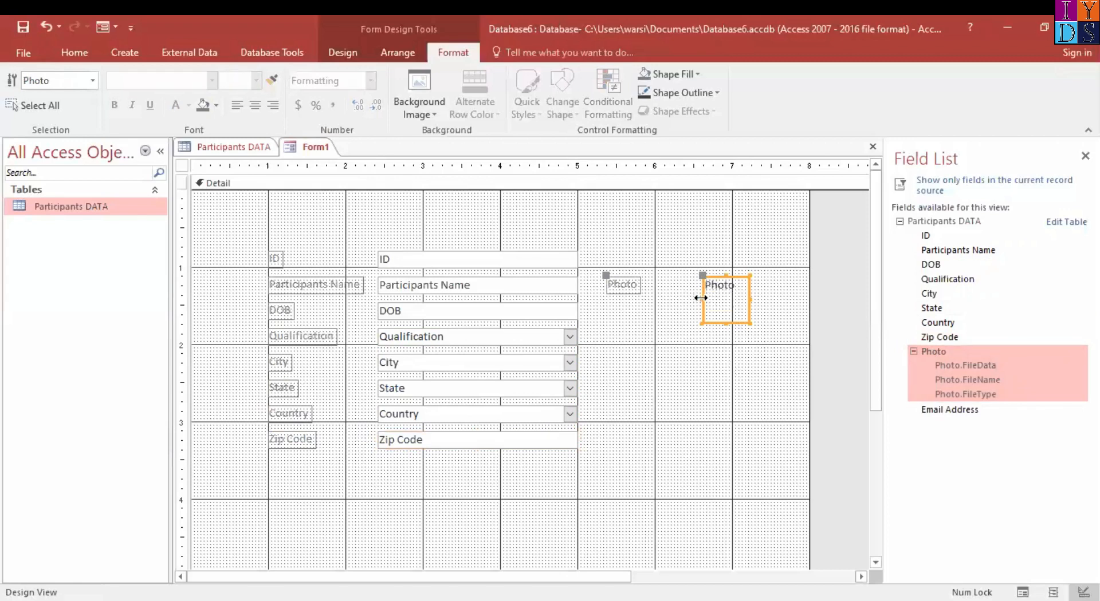
{"action": "left_click", "coordinate": [634, 285]}
{"action": "left_click", "coordinate": [738, 295]}
{"action": "left_click", "coordinate": [625, 288]}
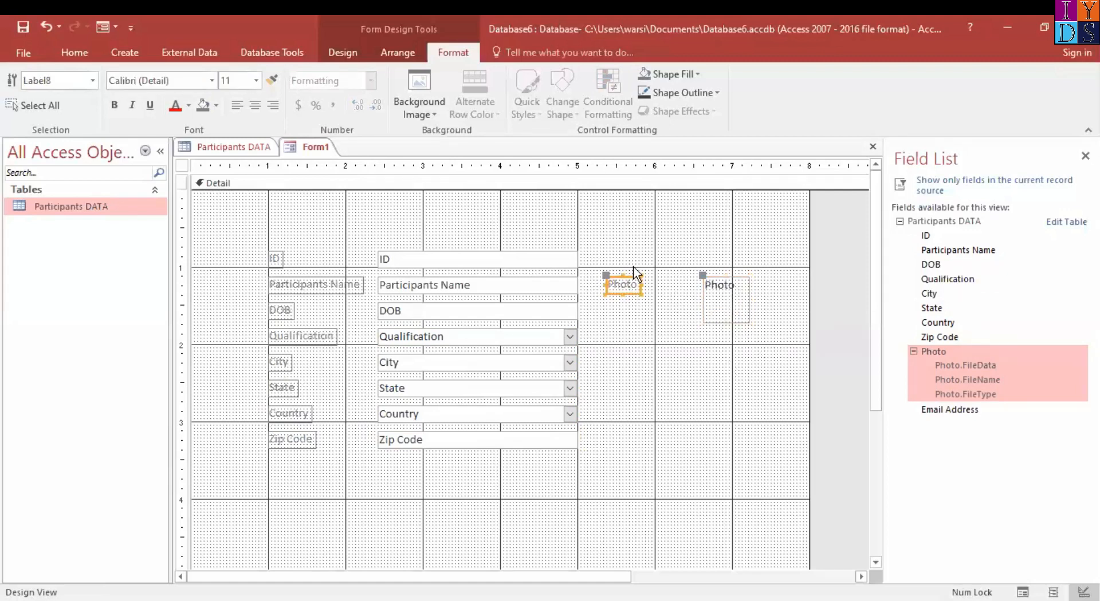
{"action": "left_click_drag", "start_coordinate": [626, 286], "coordinate": [627, 229]}
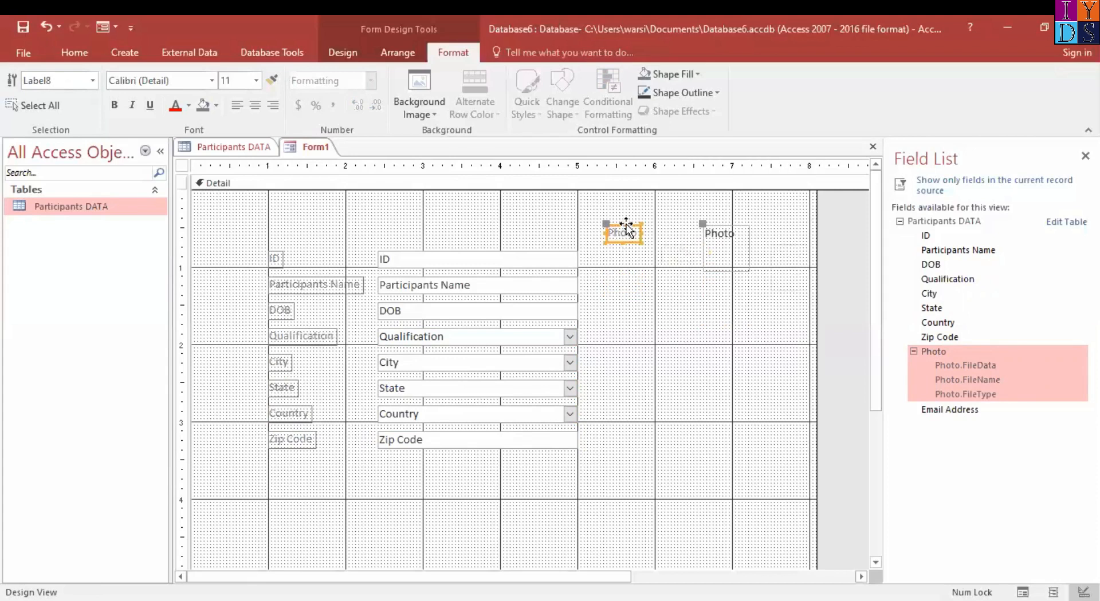
Put the Photo controls in a stacked layout, then split the Photo label into its own stacked layout and reduce its height
{"action": "left_click", "coordinate": [346, 52]}
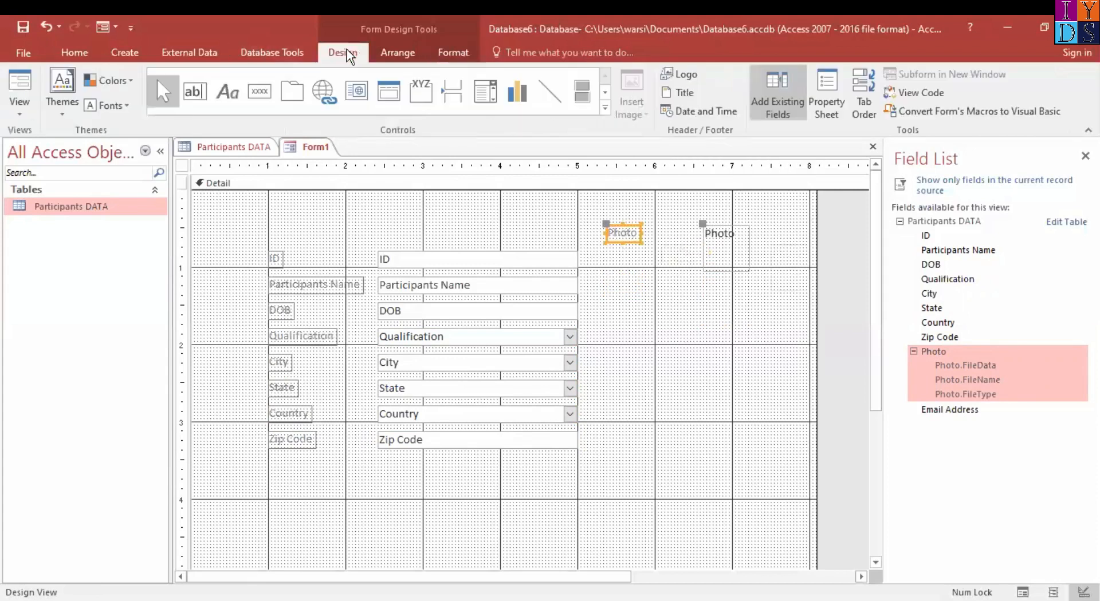
{"action": "left_click", "coordinate": [401, 57]}
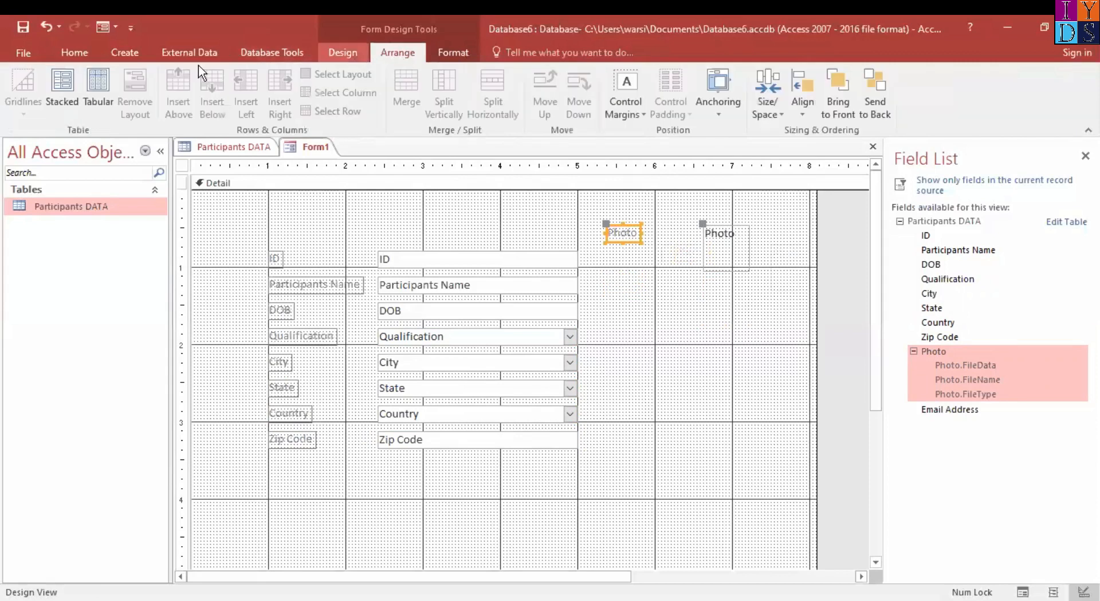
{"action": "left_click", "coordinate": [63, 84]}
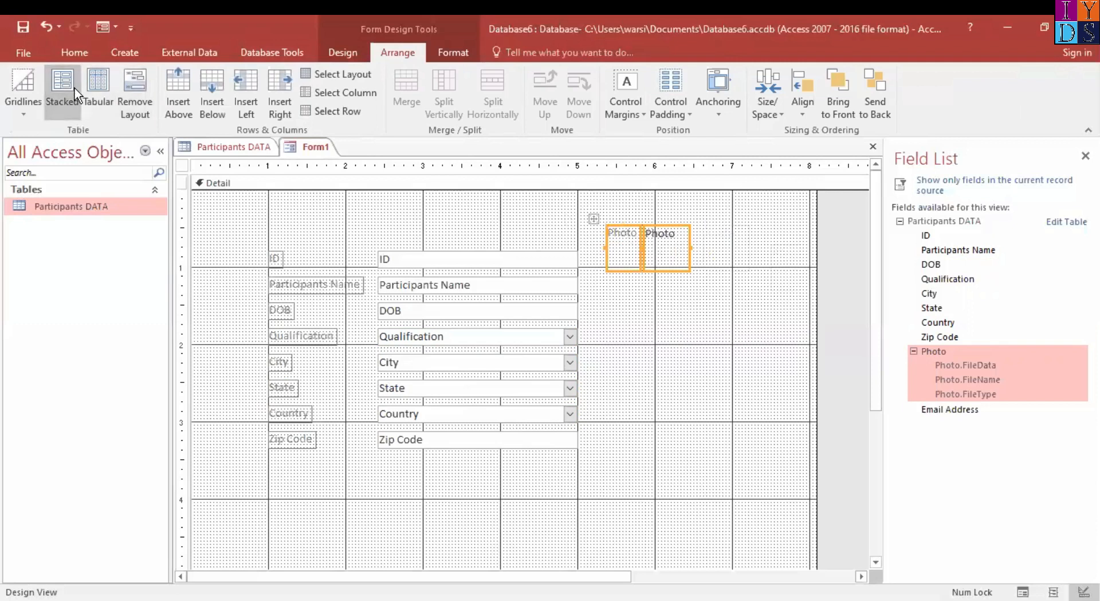
{"action": "left_click", "coordinate": [676, 310]}
{"action": "left_click", "coordinate": [623, 239]}
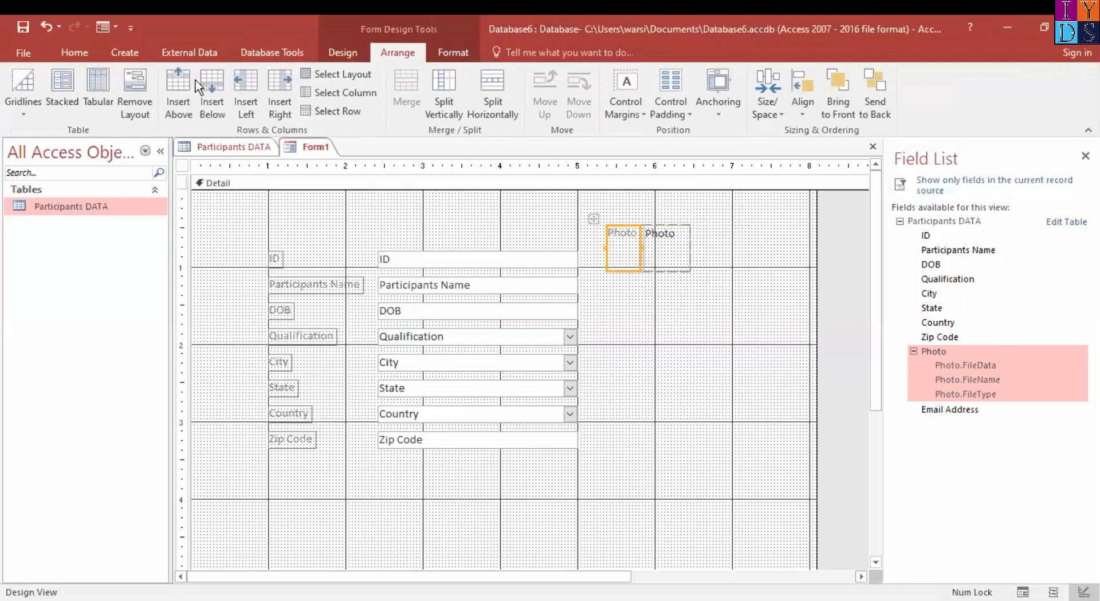
{"action": "left_click", "coordinate": [53, 77]}
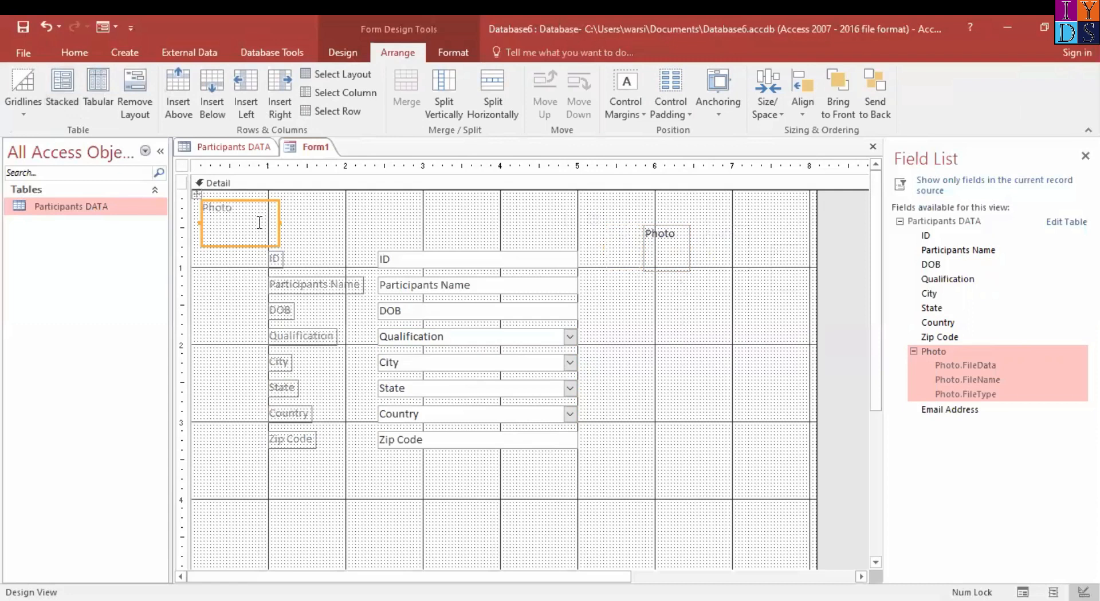
{"action": "left_click_drag", "start_coordinate": [245, 246], "coordinate": [250, 211]}
Give the Photo box its own stacked layout, place it at the 6-inch gridline beside Participants Name, and enlarge it
{"action": "left_click", "coordinate": [675, 250]}
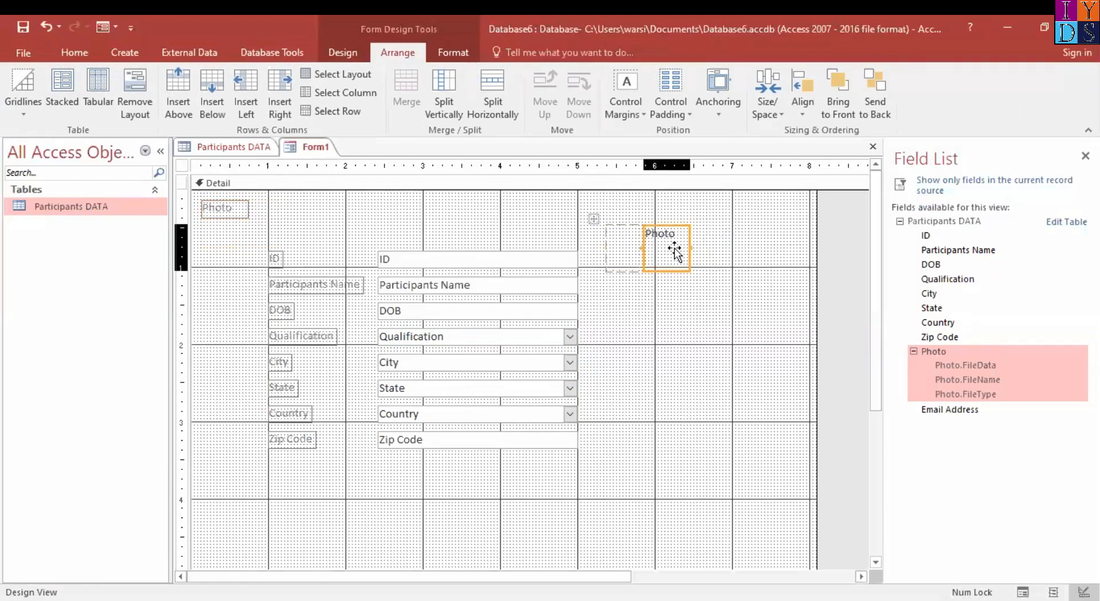
{"action": "left_click_drag", "start_coordinate": [669, 227], "coordinate": [682, 298]}
{"action": "left_click", "coordinate": [684, 289]}
{"action": "left_click", "coordinate": [670, 271]}
{"action": "left_click_drag", "start_coordinate": [685, 234], "coordinate": [699, 268]}
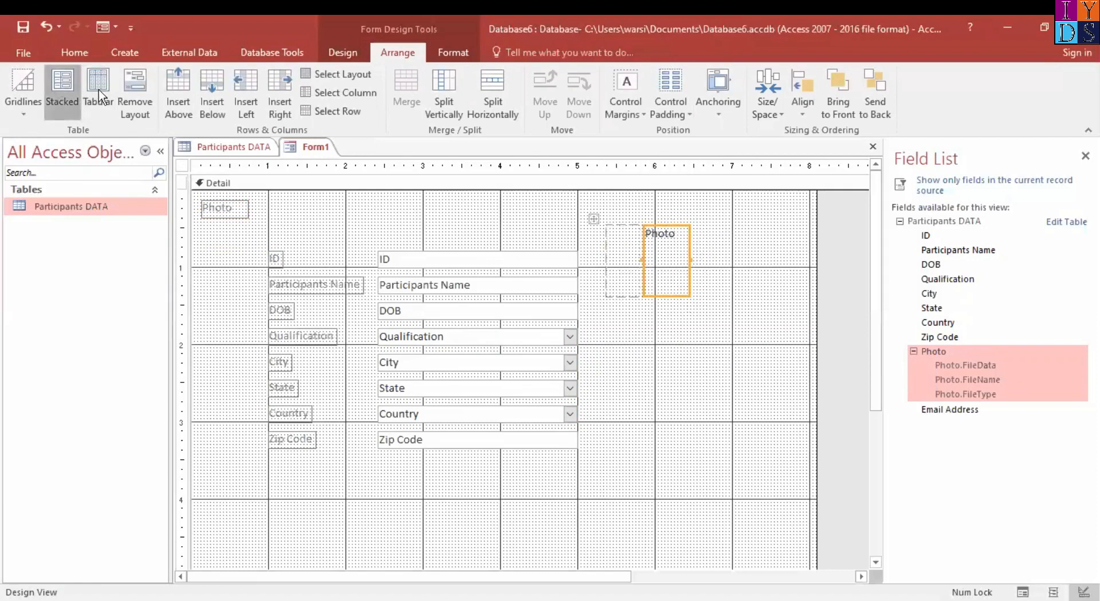
{"action": "left_click", "coordinate": [55, 79]}
{"action": "mouse_move", "coordinate": [246, 229]}
{"action": "left_mouse_down"}
{"action": "mouse_move", "coordinate": [569, 309]}
{"action": "mouse_move", "coordinate": [706, 301]}
{"action": "left_mouse_up"}
{"action": "mouse_move", "coordinate": [732, 337]}
{"action": "left_mouse_down"}
{"action": "mouse_move", "coordinate": [707, 315]}
{"action": "mouse_move", "coordinate": [716, 325]}
{"action": "left_mouse_up"}
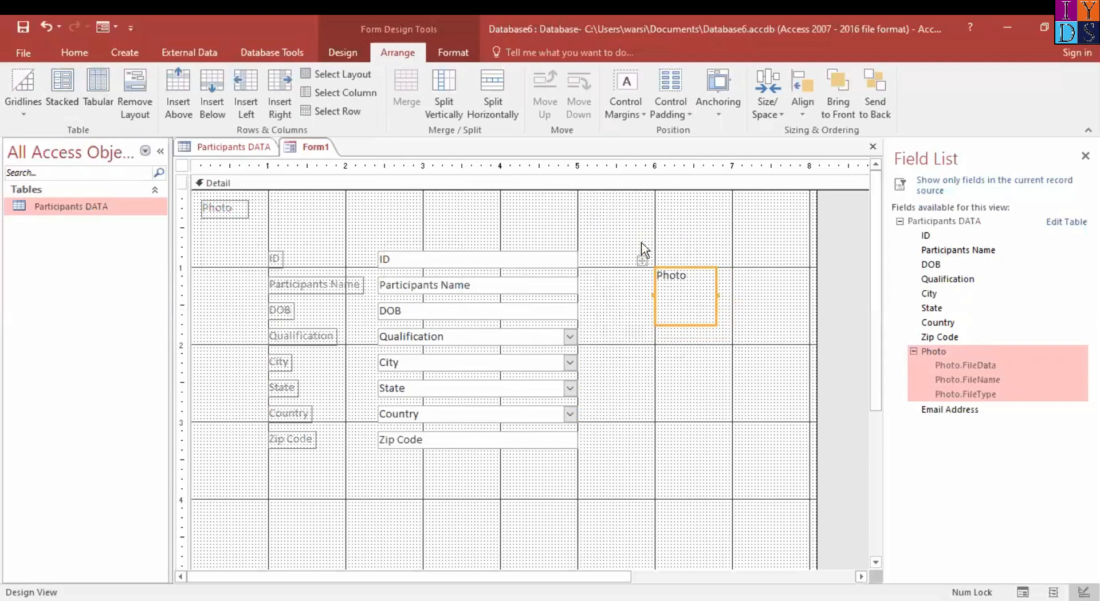
Place the Photo label directly above the Photo box at the 6-inch gridline
{"action": "left_click_drag", "start_coordinate": [231, 212], "coordinate": [682, 261]}
{"action": "left_click", "coordinate": [717, 324], "text": "shift"}
{"action": "left_click", "coordinate": [626, 294]}
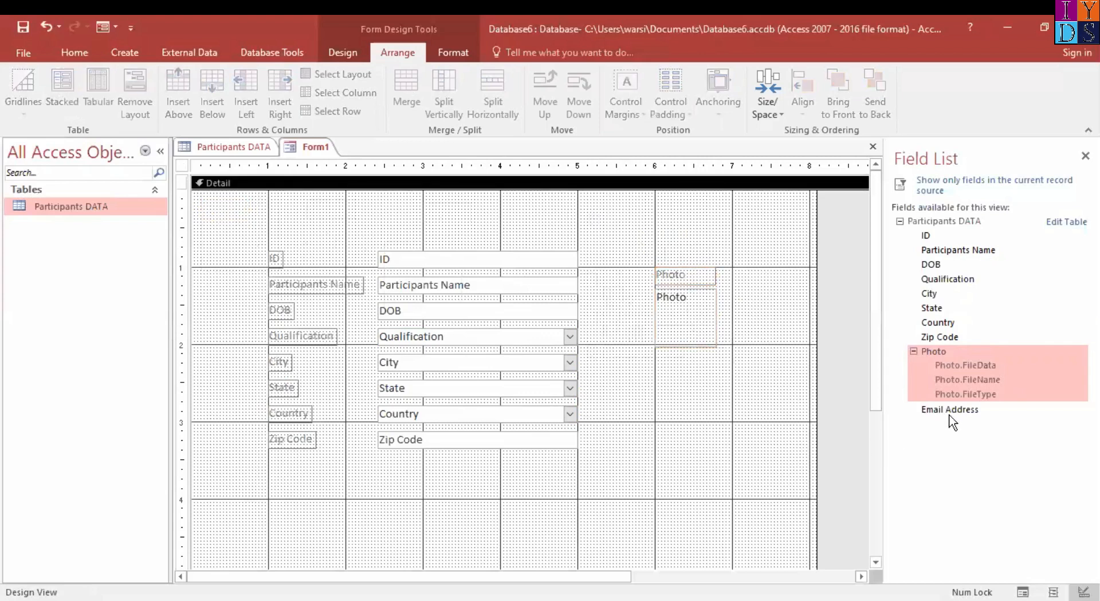
Add the Email Address field directly below Zip Code, with its label in the label column and its text box matching those above
{"action": "left_click_drag", "start_coordinate": [945, 413], "coordinate": [316, 460]}
{"action": "left_click", "coordinate": [307, 478]}
{"action": "left_click", "coordinate": [453, 467]}
{"action": "left_click_drag", "start_coordinate": [361, 466], "coordinate": [377, 465]}
{"action": "left_click_drag", "start_coordinate": [596, 466], "coordinate": [582, 466]}
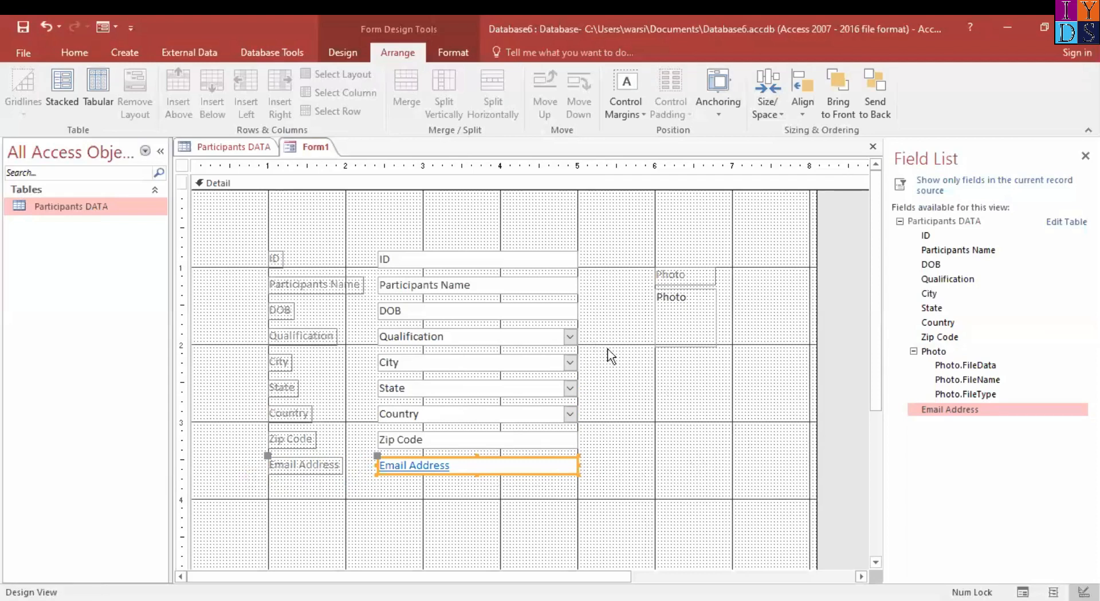
Make all the field labels in the column from ID through Email Address bold
{"action": "left_click", "coordinate": [650, 456]}
{"action": "left_click", "coordinate": [286, 343], "text": "shift"}
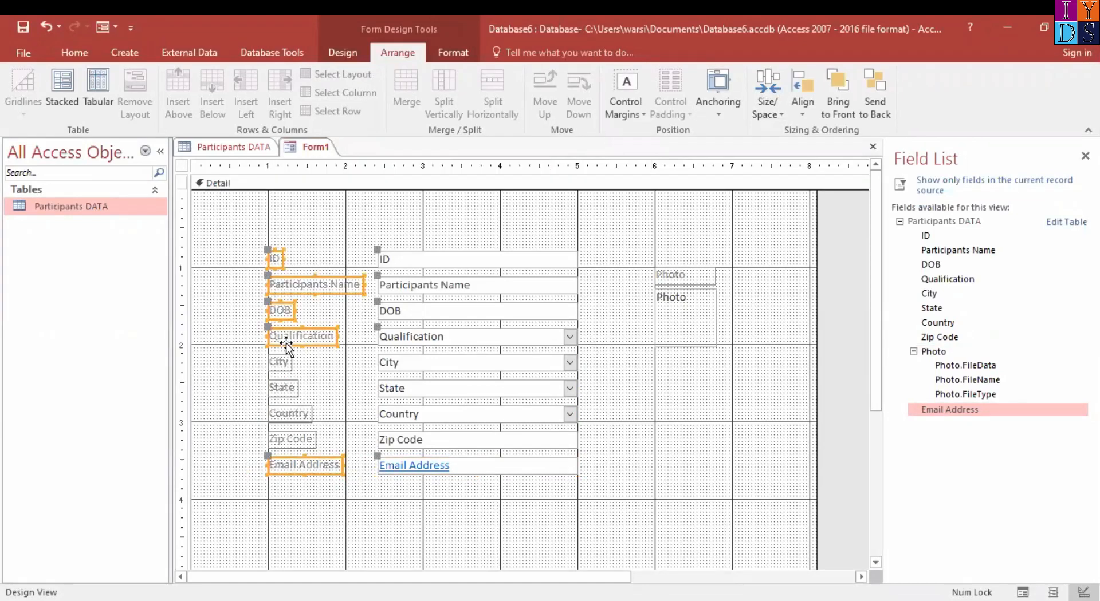
{"action": "left_click", "coordinate": [284, 364], "text": "shift"}
{"action": "left_click", "coordinate": [290, 394], "text": "shift"}
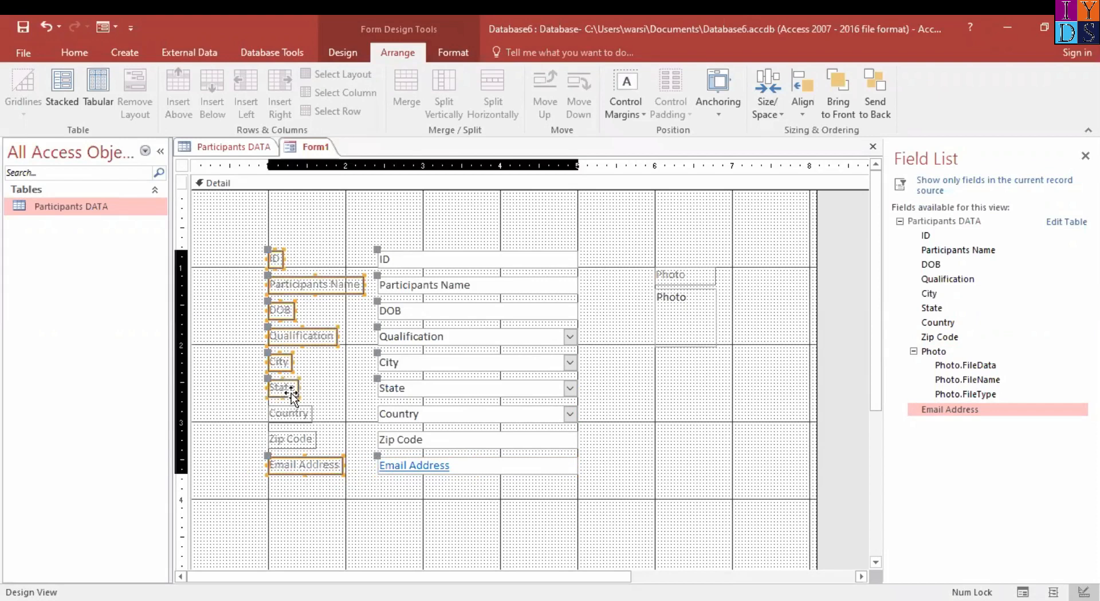
{"action": "left_click", "coordinate": [300, 416], "text": "shift"}
{"action": "left_click", "coordinate": [300, 441], "text": "shift"}
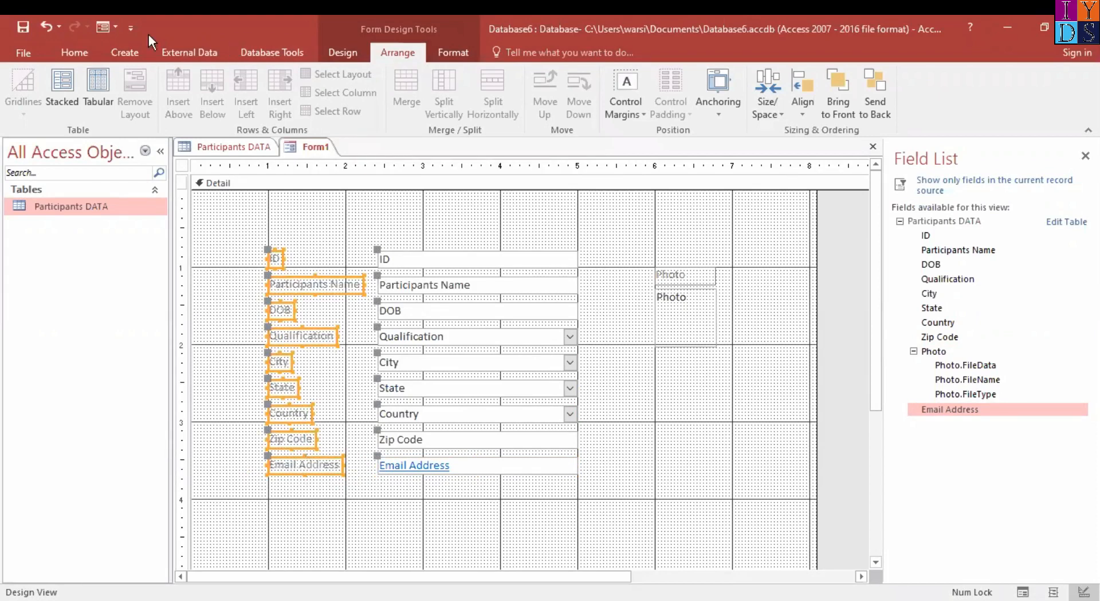
{"action": "left_click", "coordinate": [72, 52]}
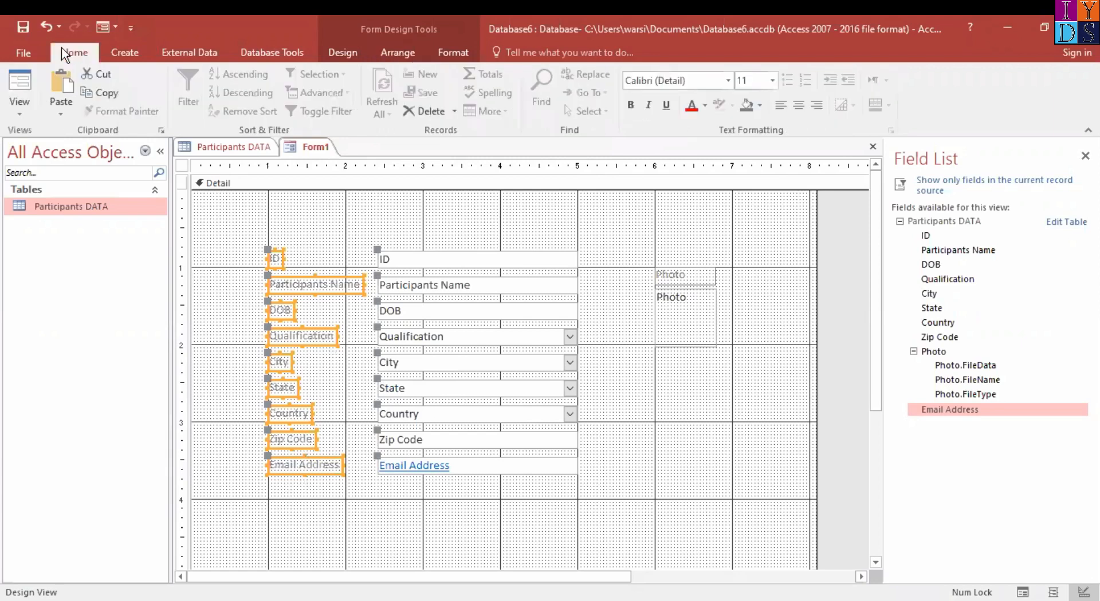
{"action": "left_click", "coordinate": [722, 82]}
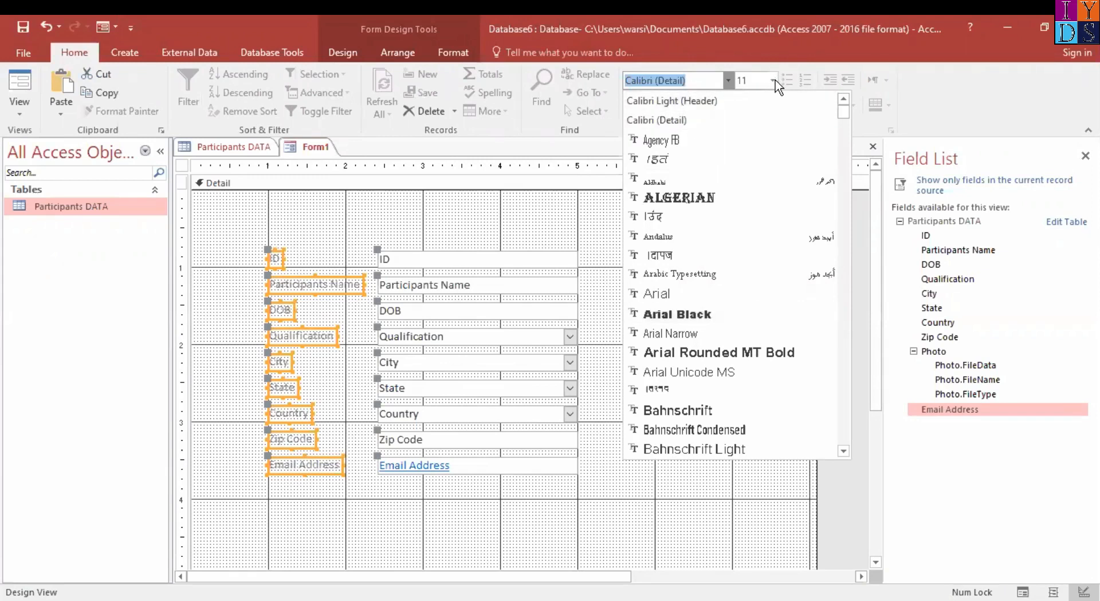
{"action": "left_click", "coordinate": [772, 81]}
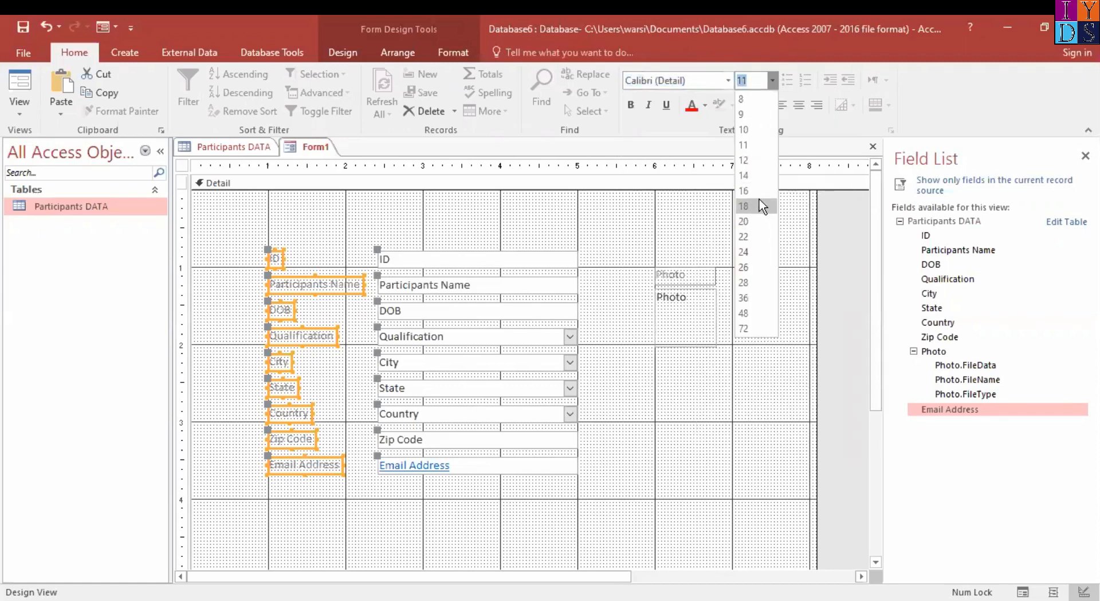
{"action": "left_click", "coordinate": [633, 104]}
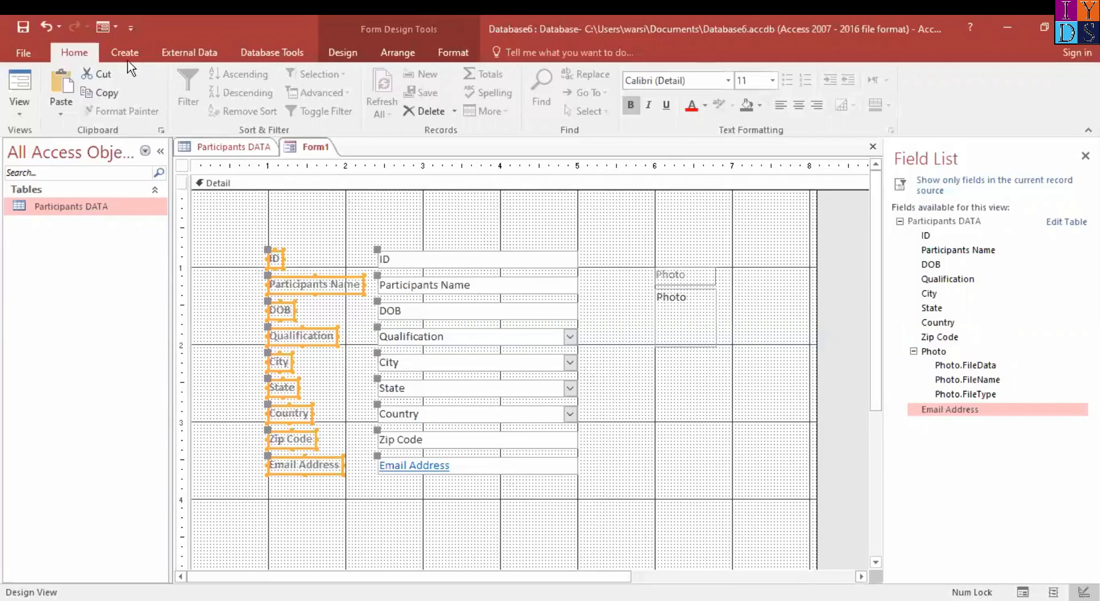
Add a Go To First Record command button below Email Address, captioned with the text First Record, and align it with the label column
{"action": "left_click", "coordinate": [344, 53]}
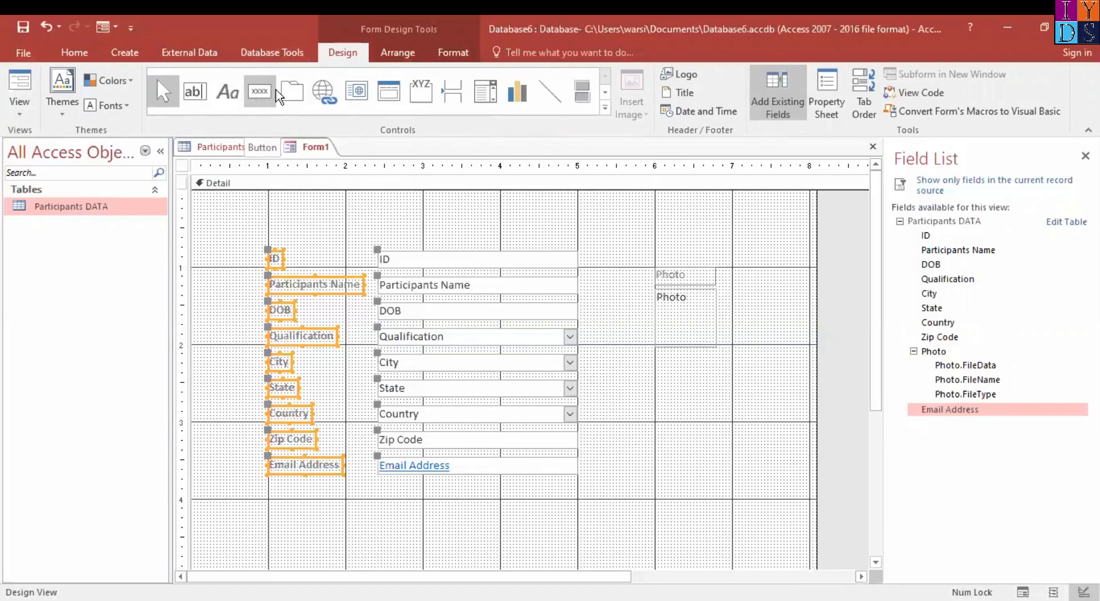
{"action": "left_click", "coordinate": [259, 93]}
{"action": "left_click", "coordinate": [263, 100]}
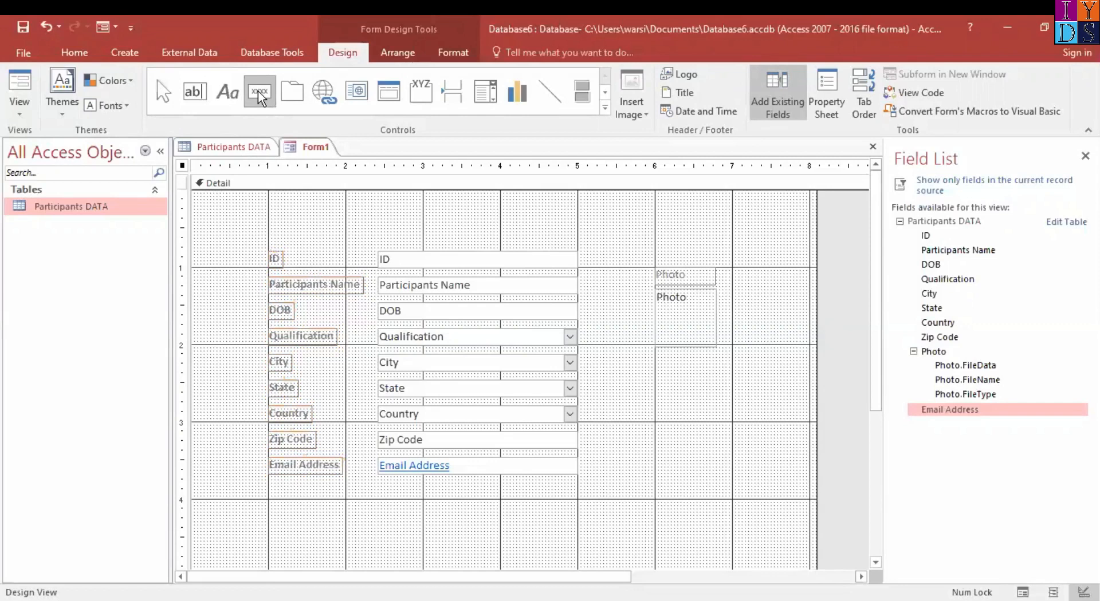
{"action": "left_click_drag", "start_coordinate": [287, 495], "coordinate": [375, 528]}
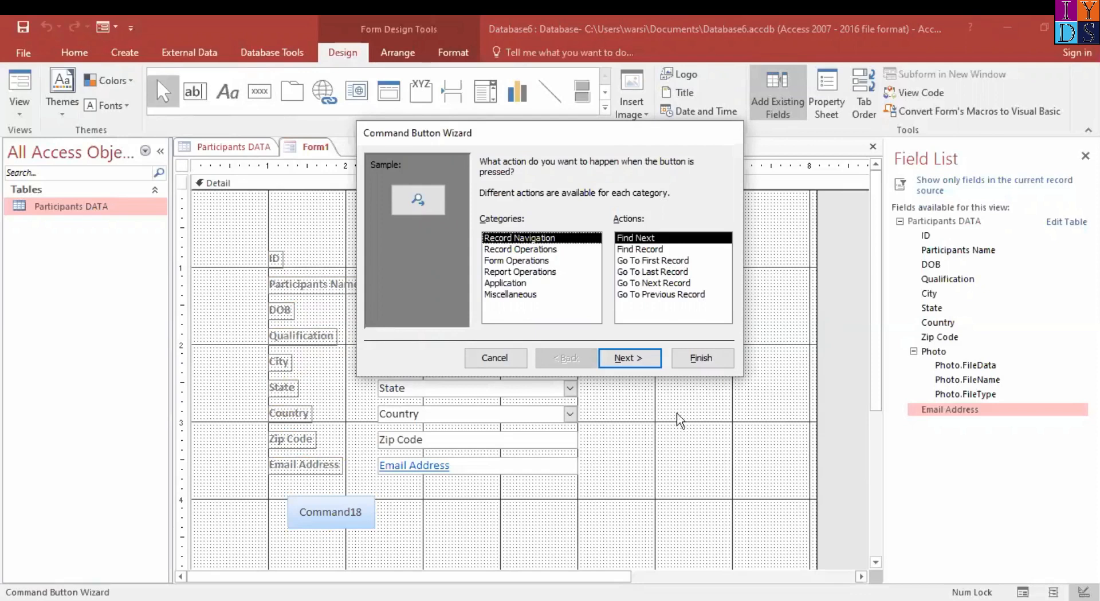
{"action": "left_click", "coordinate": [641, 262]}
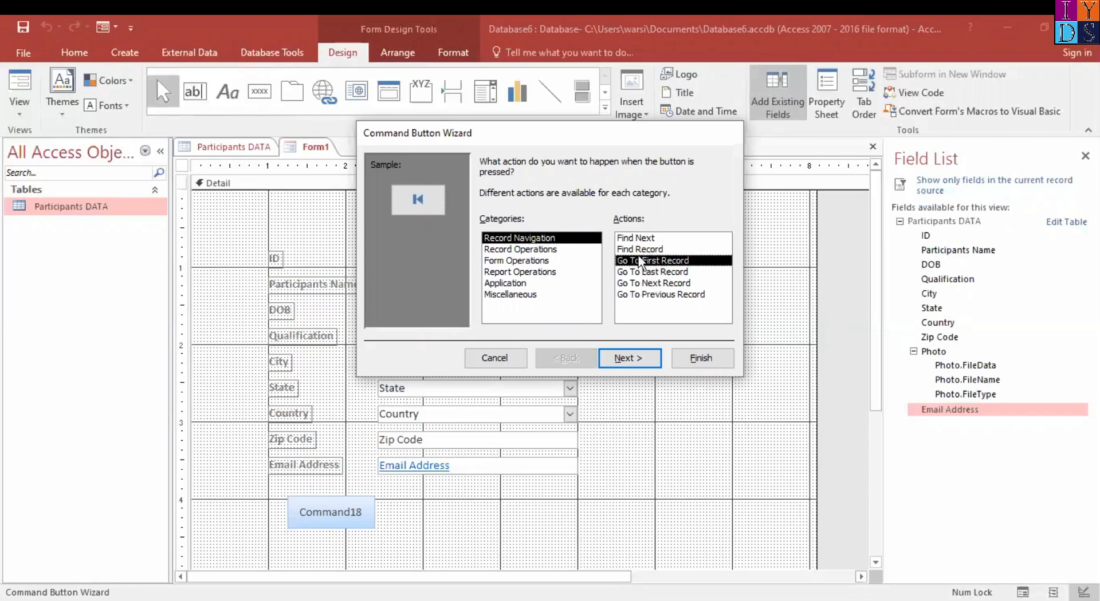
{"action": "left_click", "coordinate": [629, 356]}
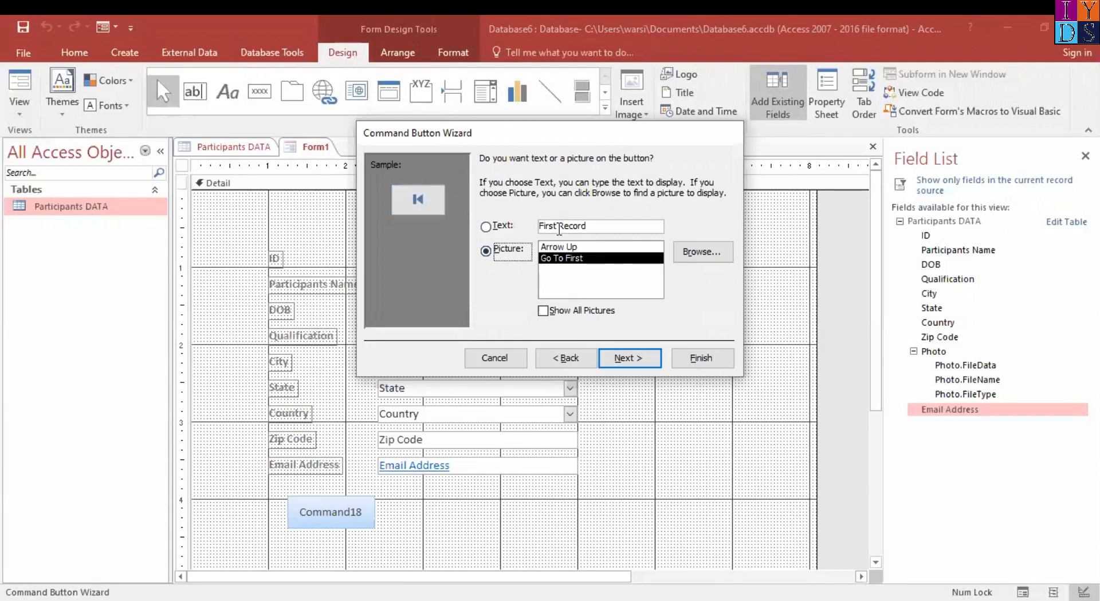
{"action": "left_click", "coordinate": [487, 228]}
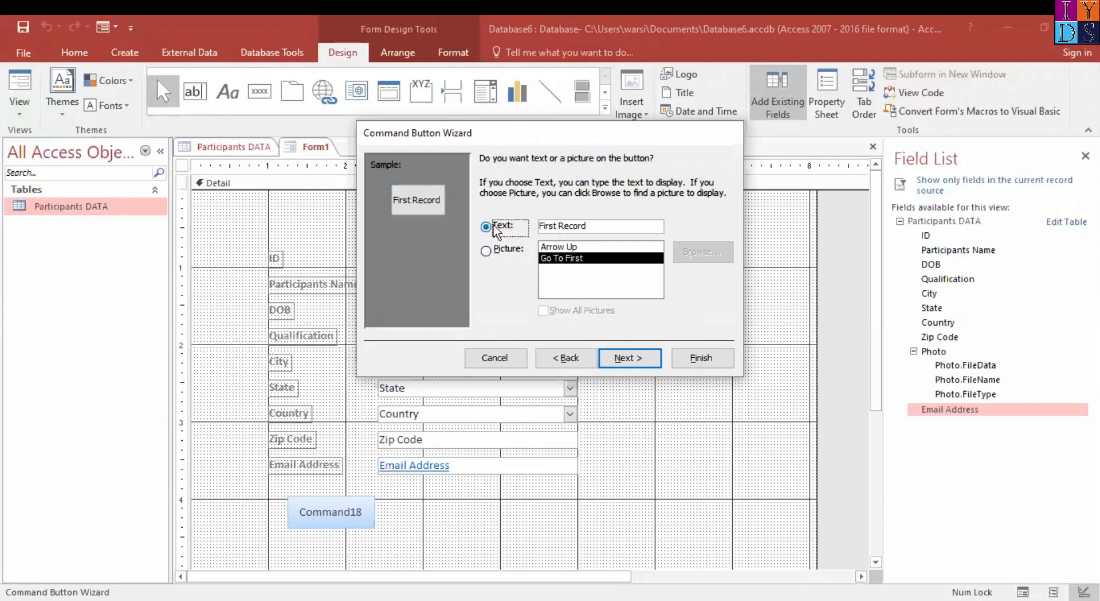
{"action": "left_click", "coordinate": [641, 358]}
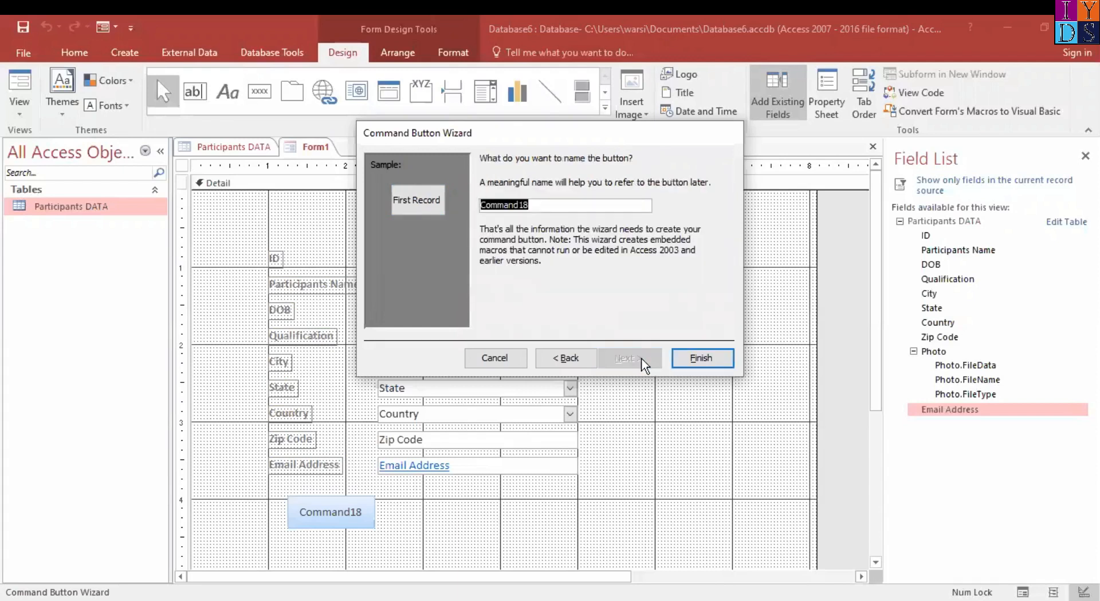
{"action": "left_click", "coordinate": [709, 356]}
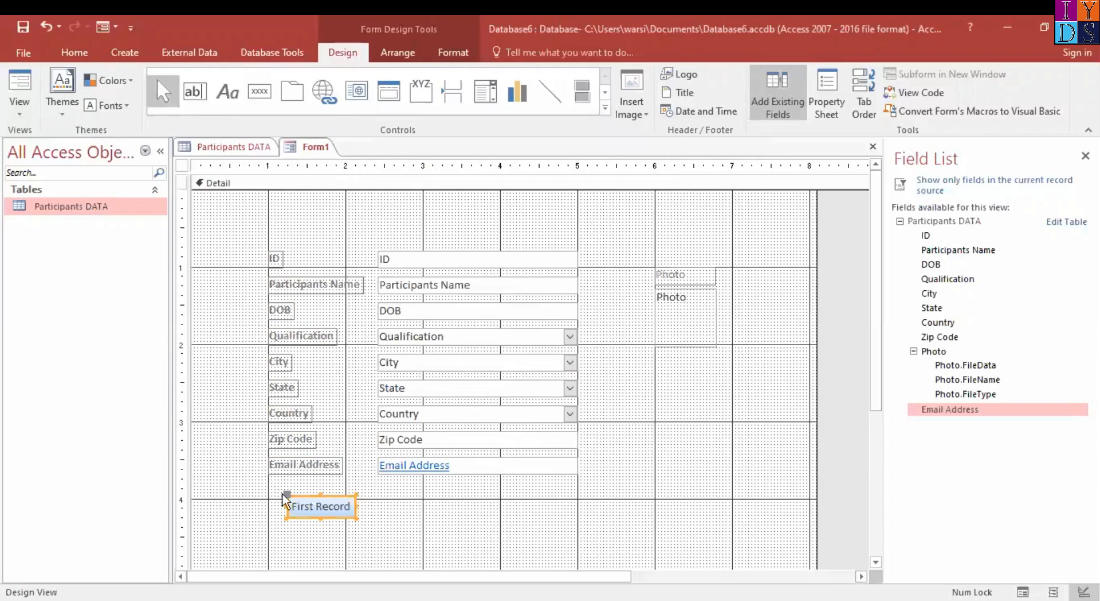
{"action": "left_click_drag", "start_coordinate": [338, 497], "coordinate": [320, 497]}
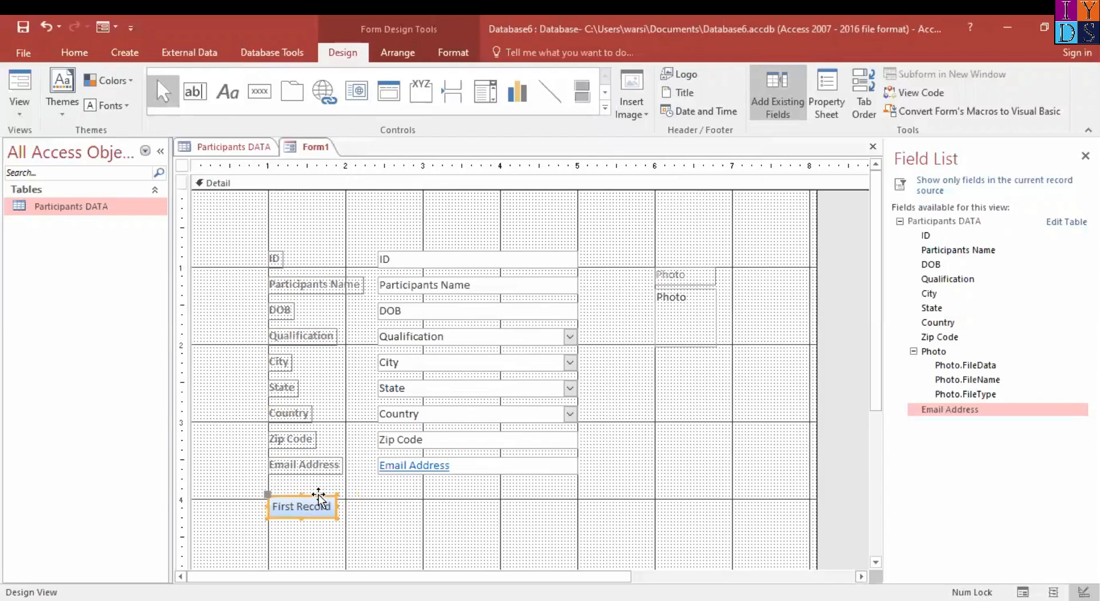
Add a Go To Last Record command button beside First Record, captioned with the text Last Record
{"action": "left_click", "coordinate": [259, 91]}
{"action": "left_click_drag", "start_coordinate": [346, 496], "coordinate": [443, 521]}
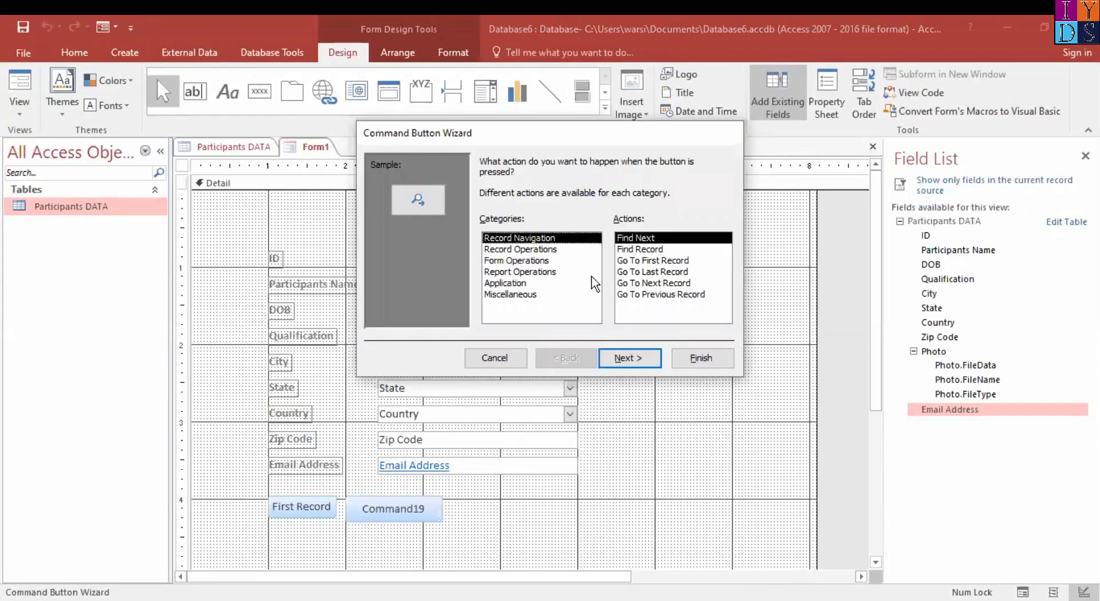
{"action": "left_click", "coordinate": [647, 272]}
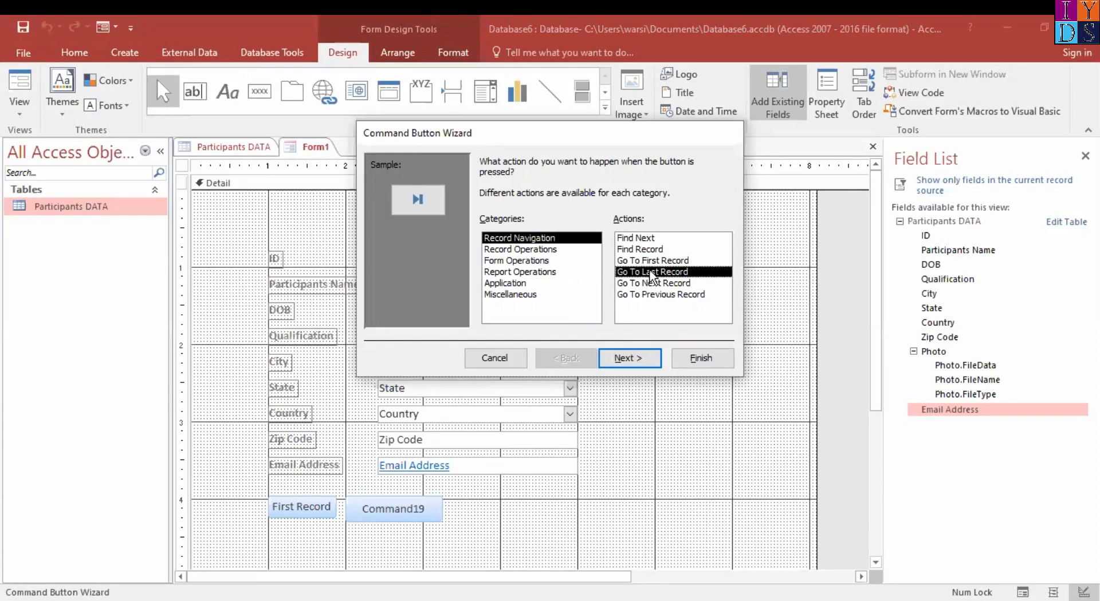
{"action": "left_click", "coordinate": [624, 360]}
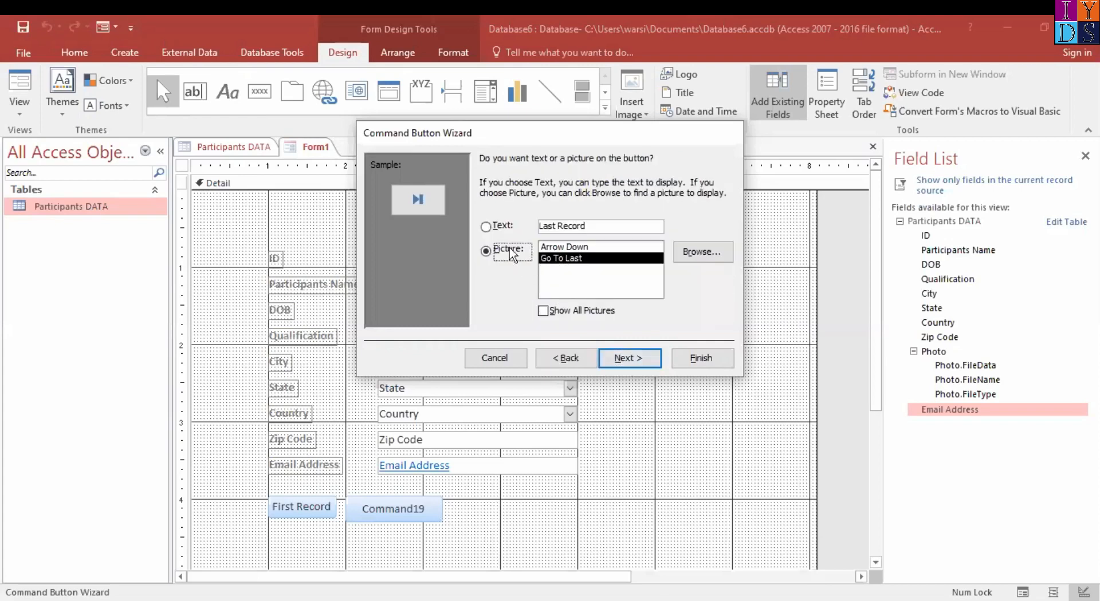
{"action": "left_click", "coordinate": [486, 227]}
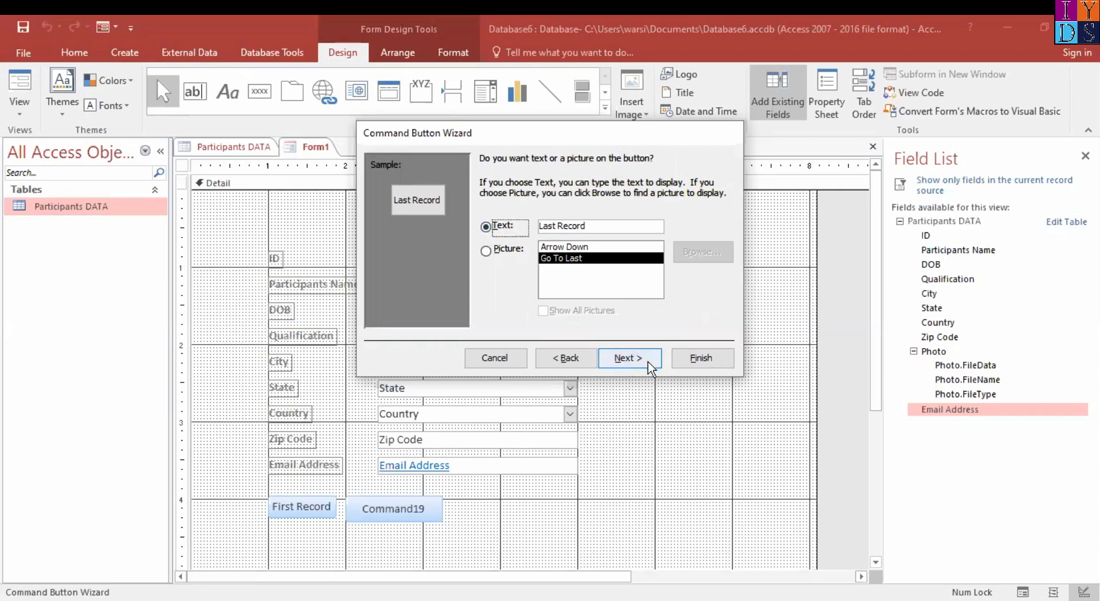
{"action": "left_click", "coordinate": [626, 359]}
{"action": "left_click", "coordinate": [695, 356]}
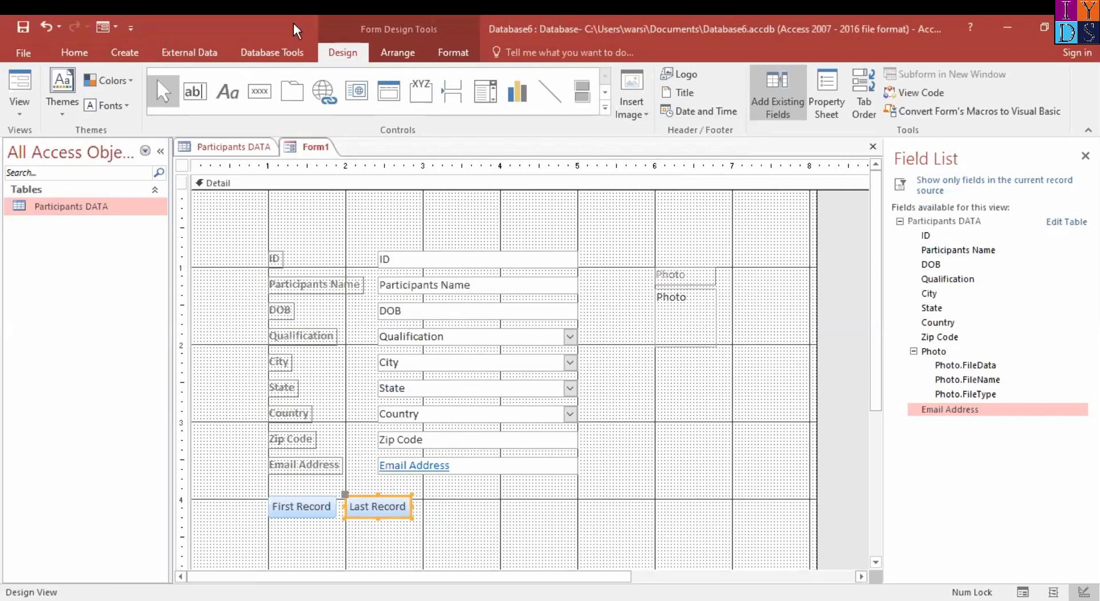
Add a command button beside Last Record that deletes the record, captioned with the text Delete Record, and adjust its position in the row
{"action": "left_click", "coordinate": [260, 87]}
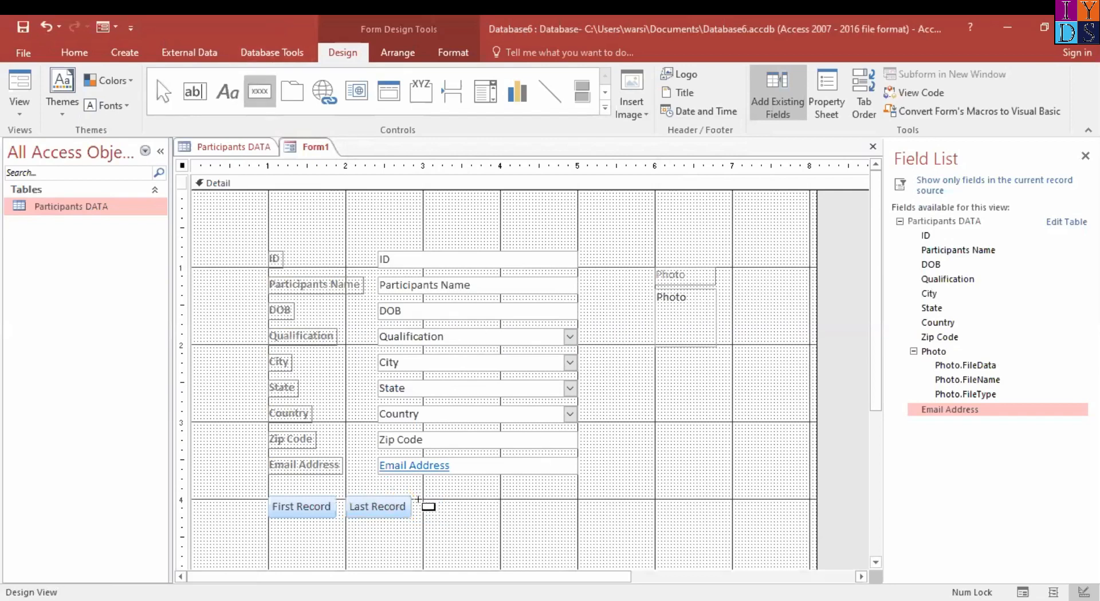
{"action": "left_click_drag", "start_coordinate": [426, 495], "coordinate": [538, 515]}
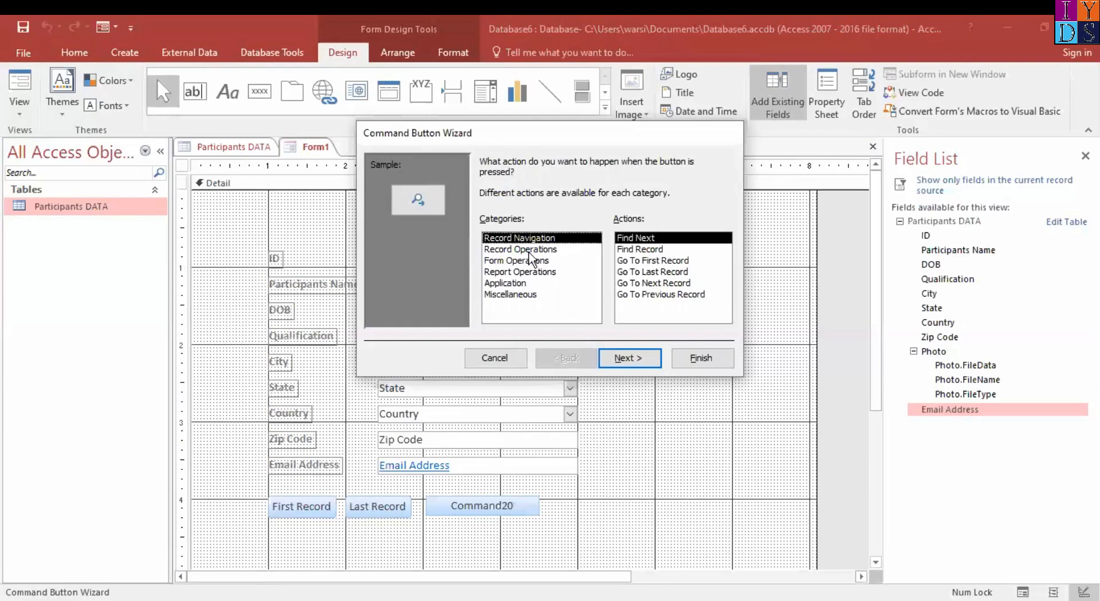
{"action": "left_click", "coordinate": [529, 250]}
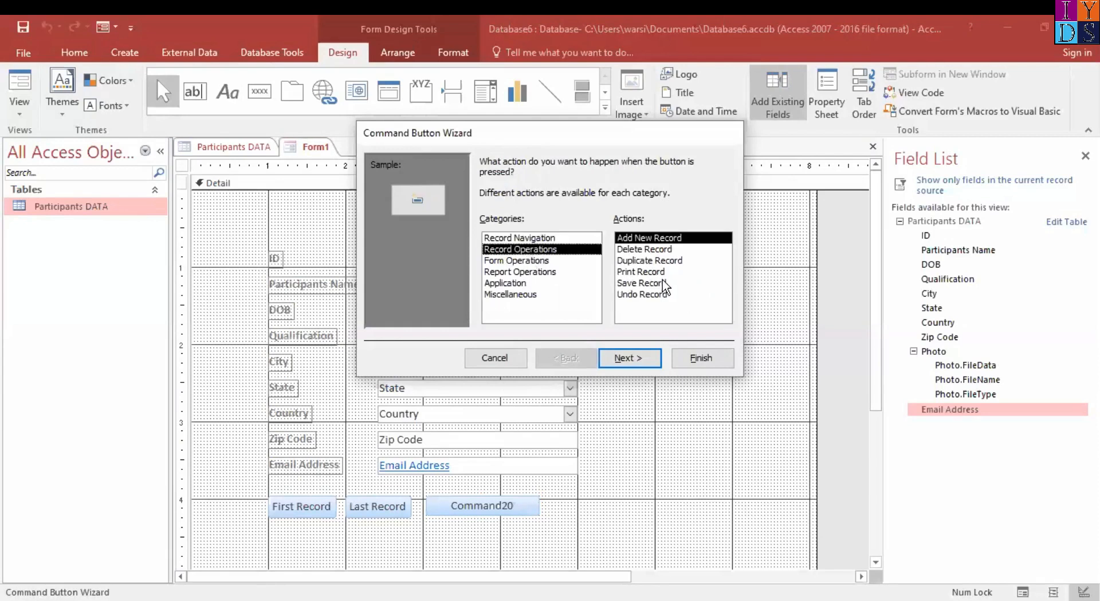
{"action": "left_click", "coordinate": [650, 250]}
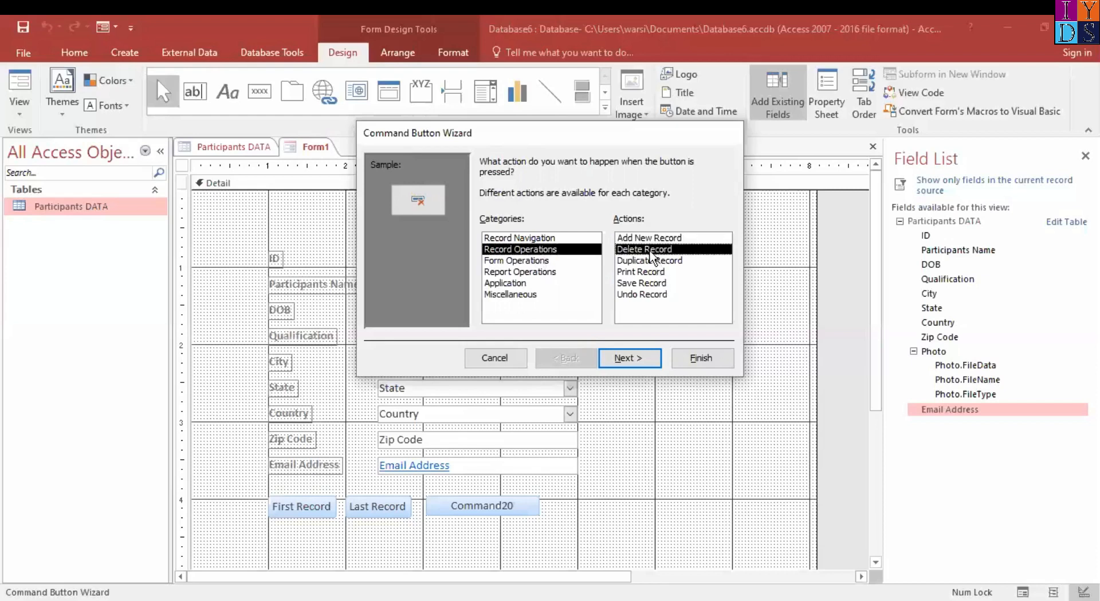
{"action": "left_click", "coordinate": [634, 358]}
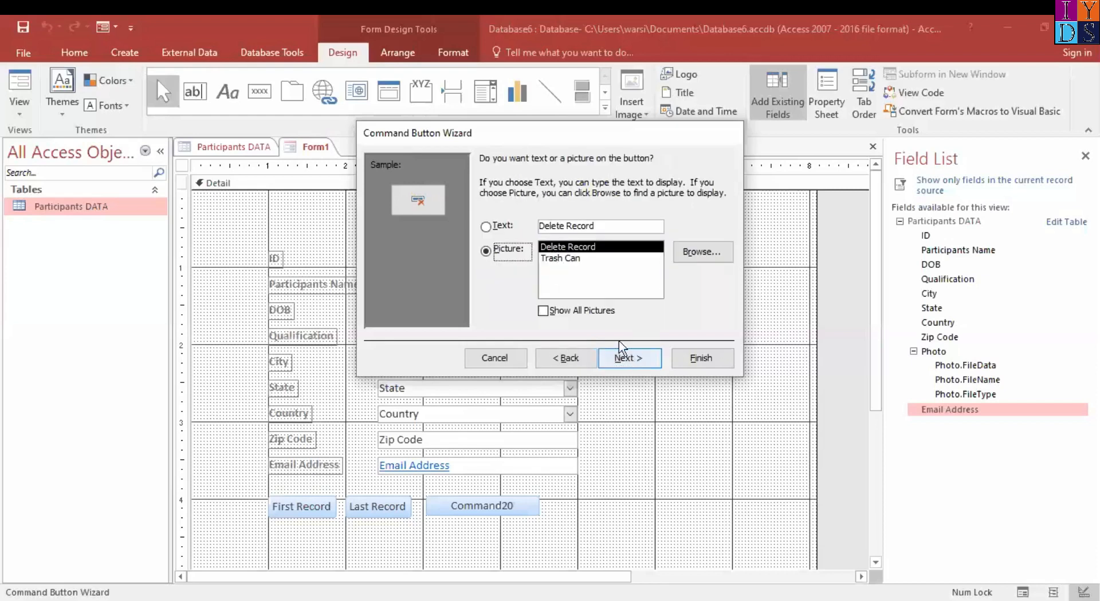
{"action": "left_click", "coordinate": [487, 227]}
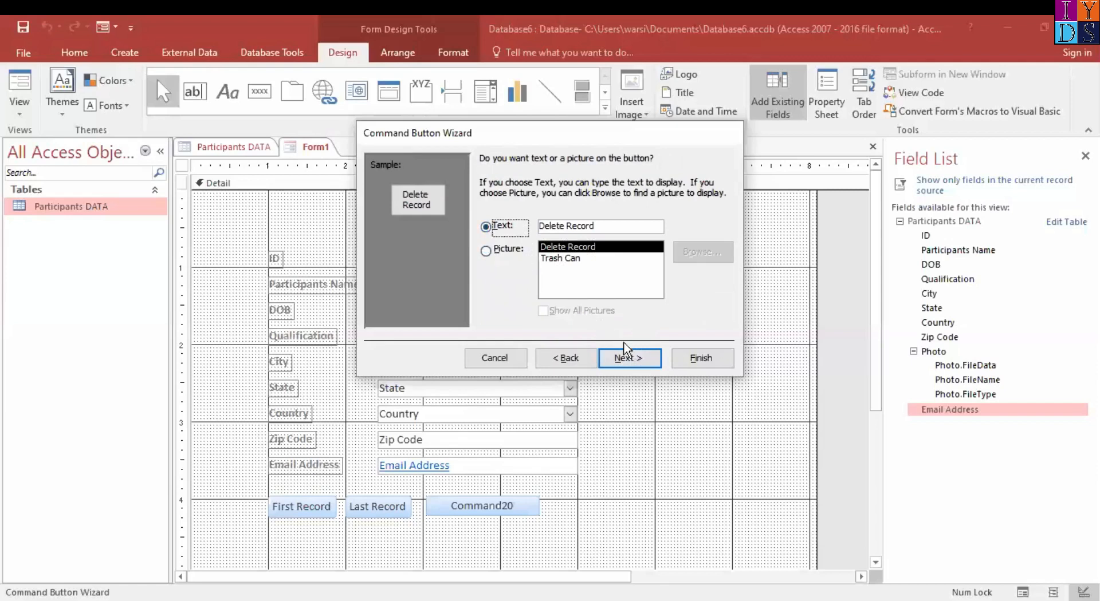
{"action": "left_click", "coordinate": [637, 358]}
{"action": "left_click", "coordinate": [700, 359]}
{"action": "left_click_drag", "start_coordinate": [469, 493], "coordinate": [474, 493]}
{"action": "left_click", "coordinate": [474, 491]}
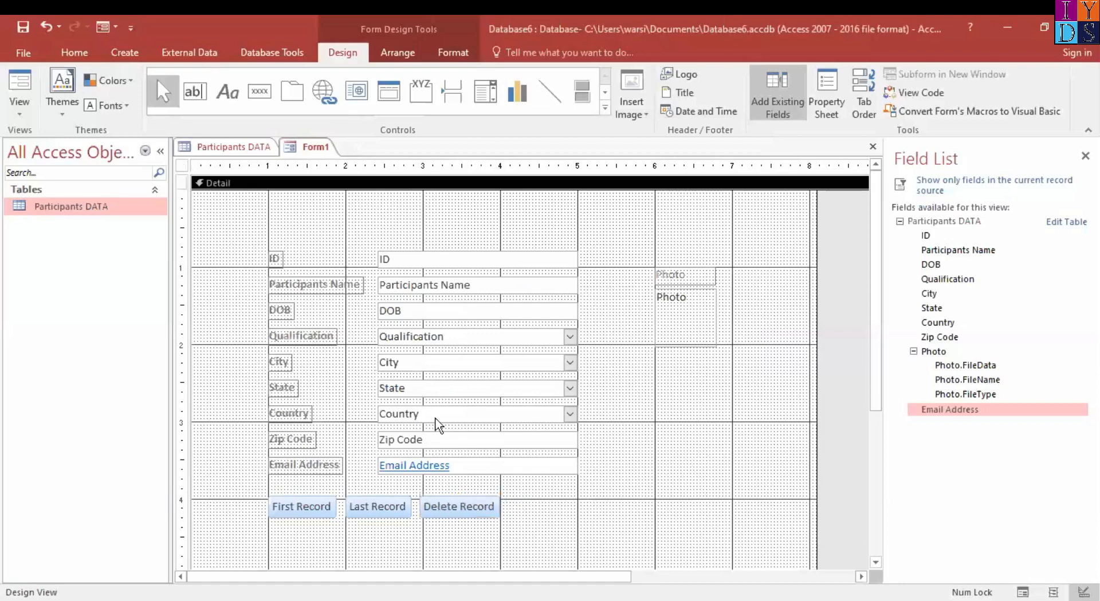
Add a command button beside Delete Record that prints the record, captioned with the text Print Record
{"action": "left_click", "coordinate": [256, 94]}
{"action": "left_click_drag", "start_coordinate": [510, 498], "coordinate": [596, 525]}
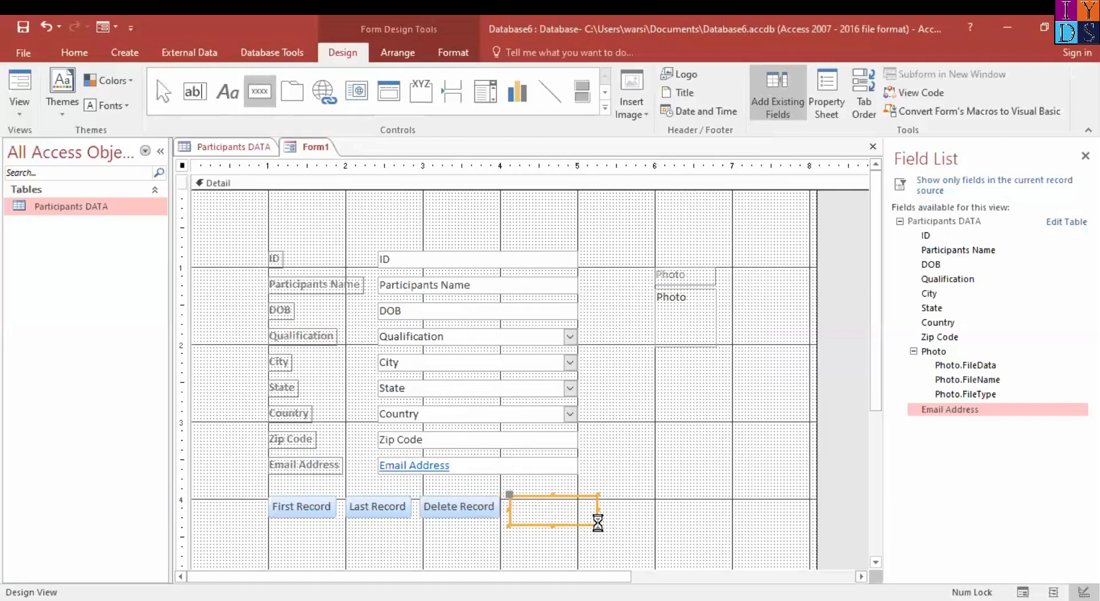
{"action": "left_click", "coordinate": [545, 250]}
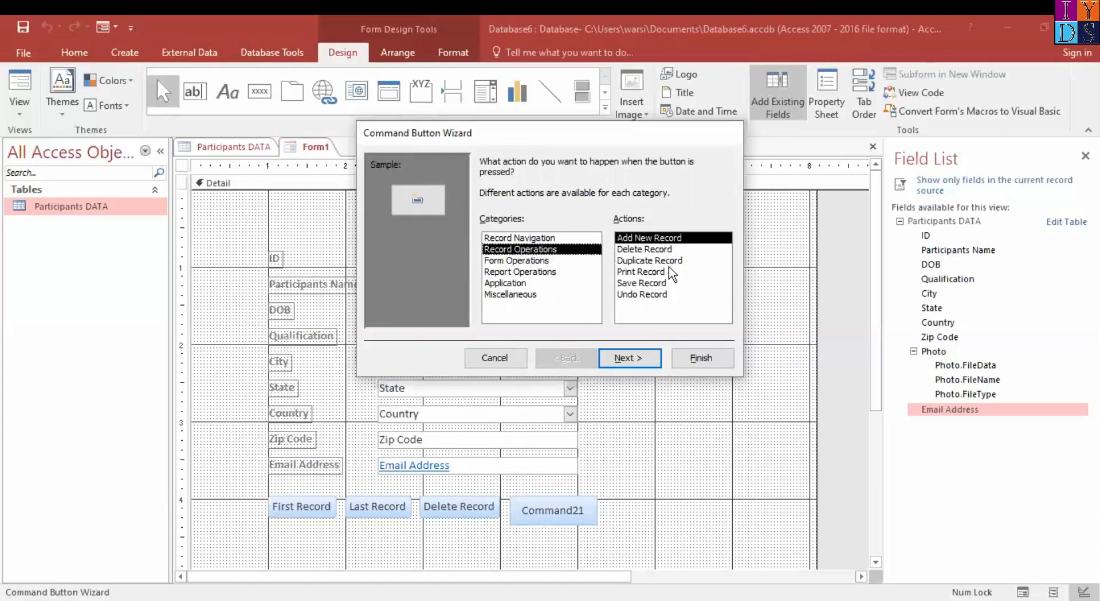
{"action": "left_click", "coordinate": [641, 271]}
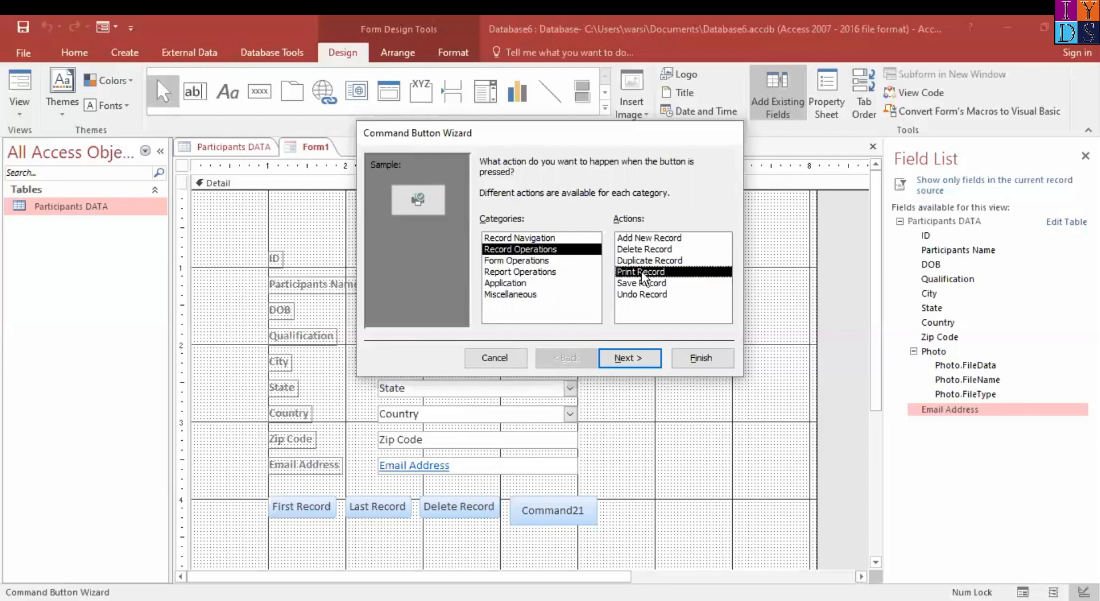
{"action": "left_click", "coordinate": [639, 360]}
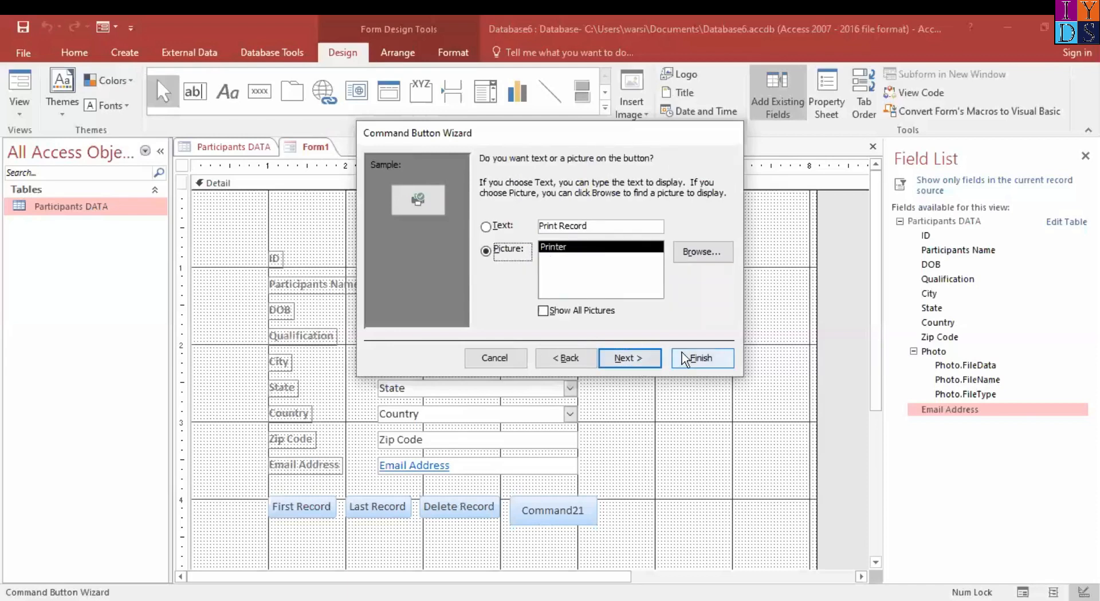
{"action": "left_click", "coordinate": [486, 227]}
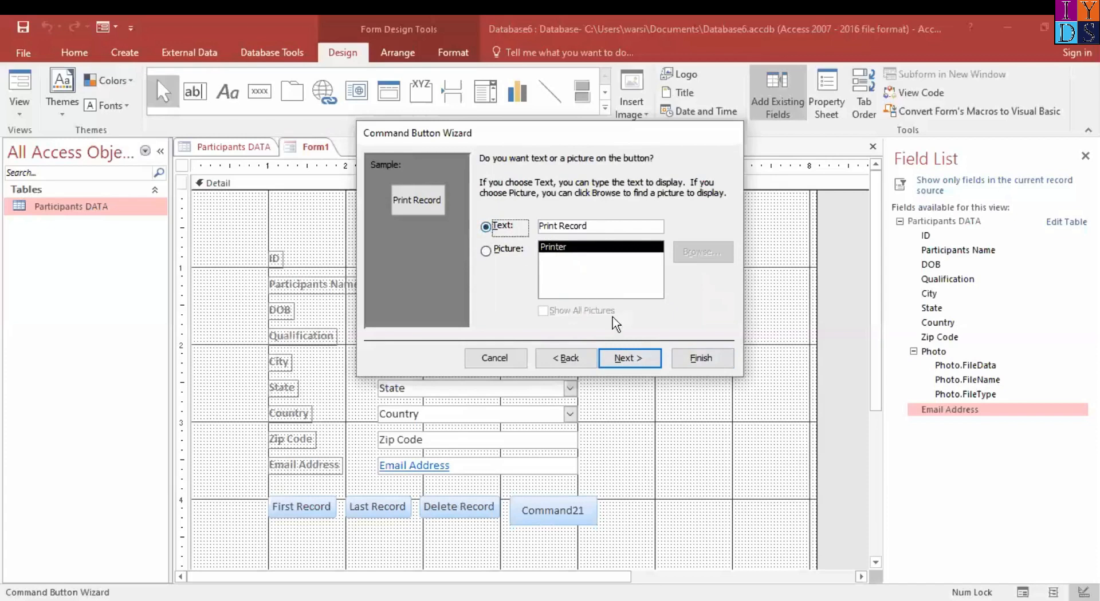
{"action": "left_click", "coordinate": [642, 358]}
{"action": "left_click", "coordinate": [700, 360]}
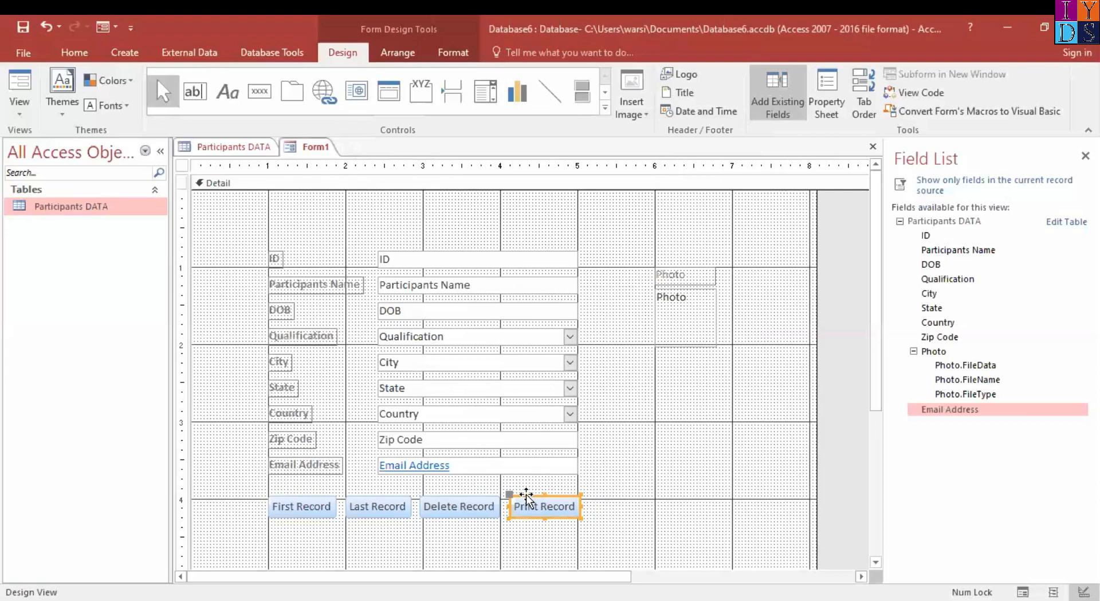
Add a command button below Print Record that saves the record, captioned with the text Save Record
{"action": "left_click", "coordinate": [267, 99]}
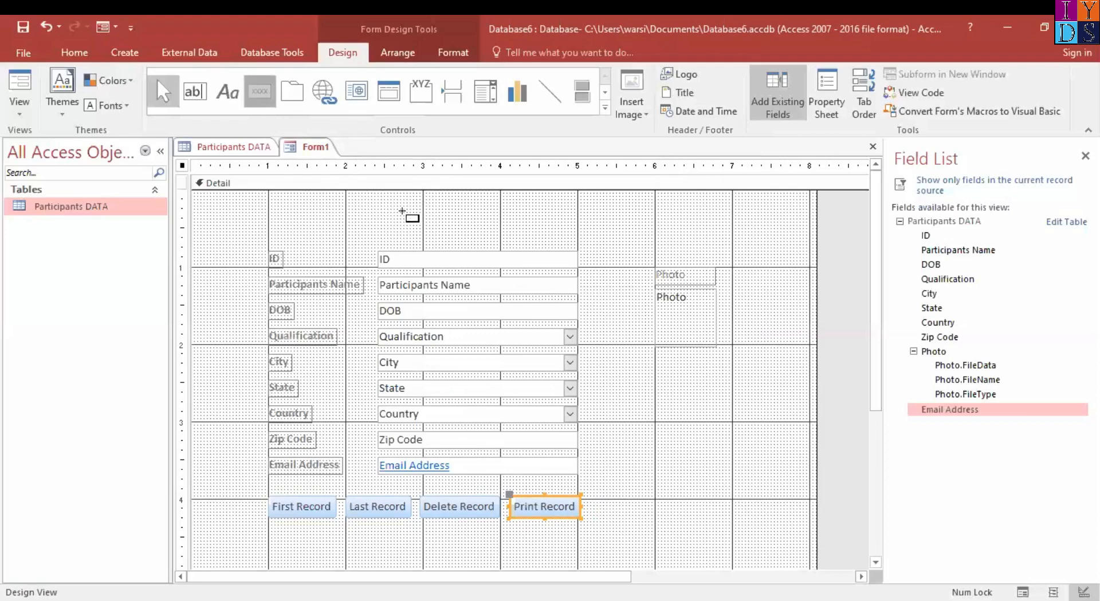
{"action": "left_click_drag", "start_coordinate": [505, 524], "coordinate": [617, 557]}
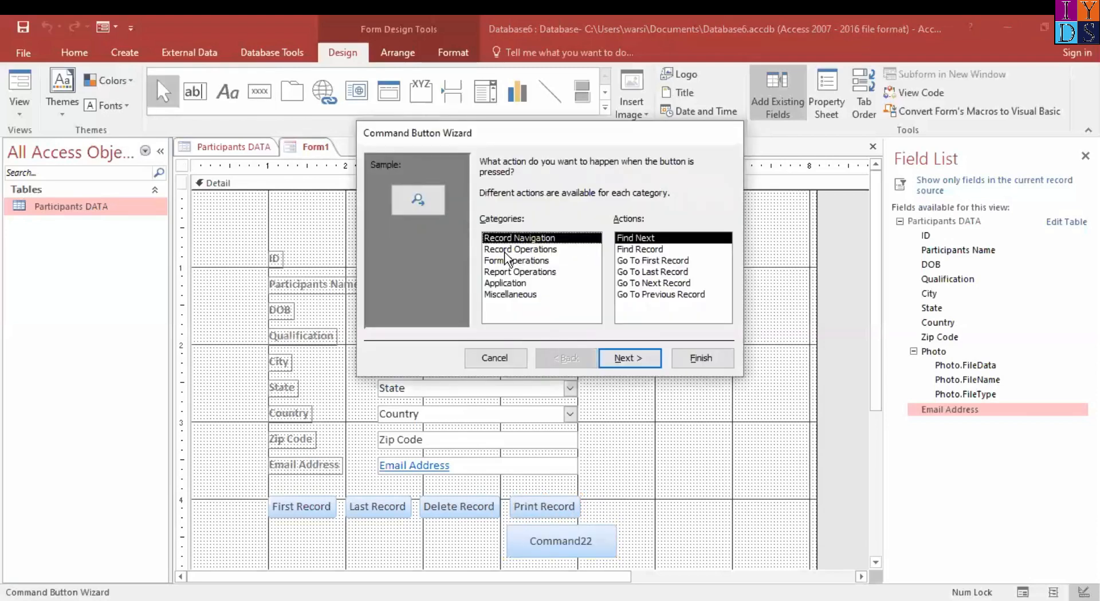
{"action": "left_click", "coordinate": [505, 250]}
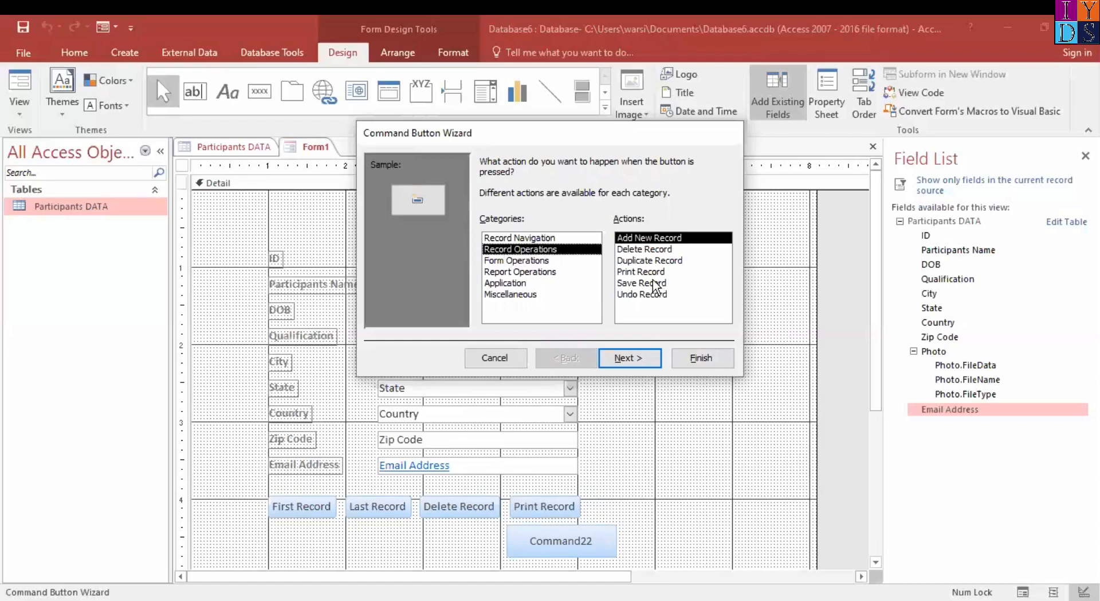
{"action": "left_click", "coordinate": [641, 283]}
{"action": "left_click", "coordinate": [648, 360]}
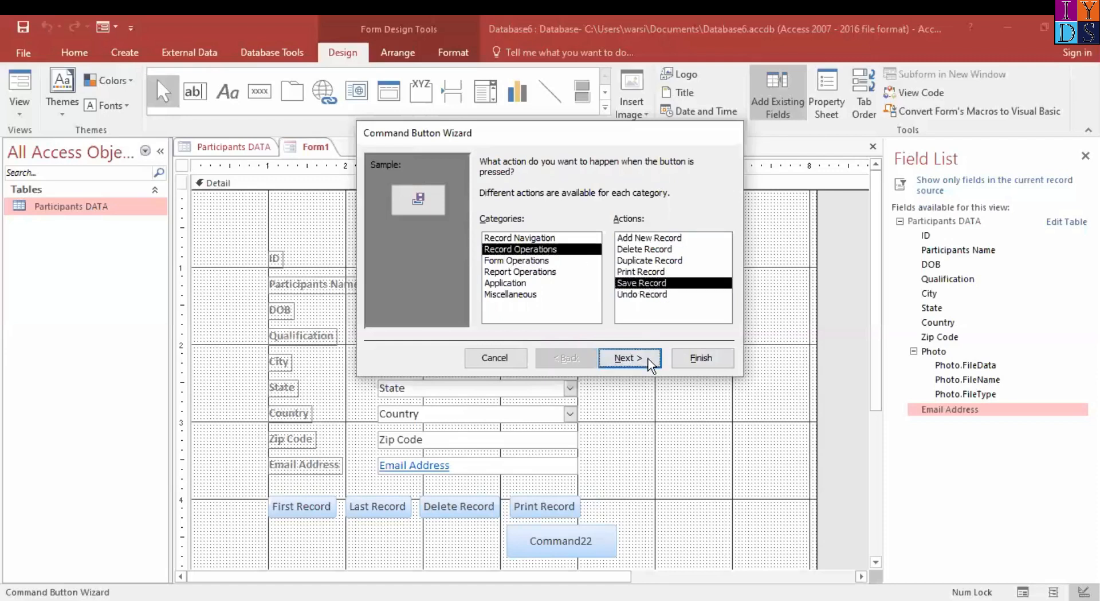
{"action": "left_click", "coordinate": [494, 229]}
{"action": "left_click", "coordinate": [626, 358]}
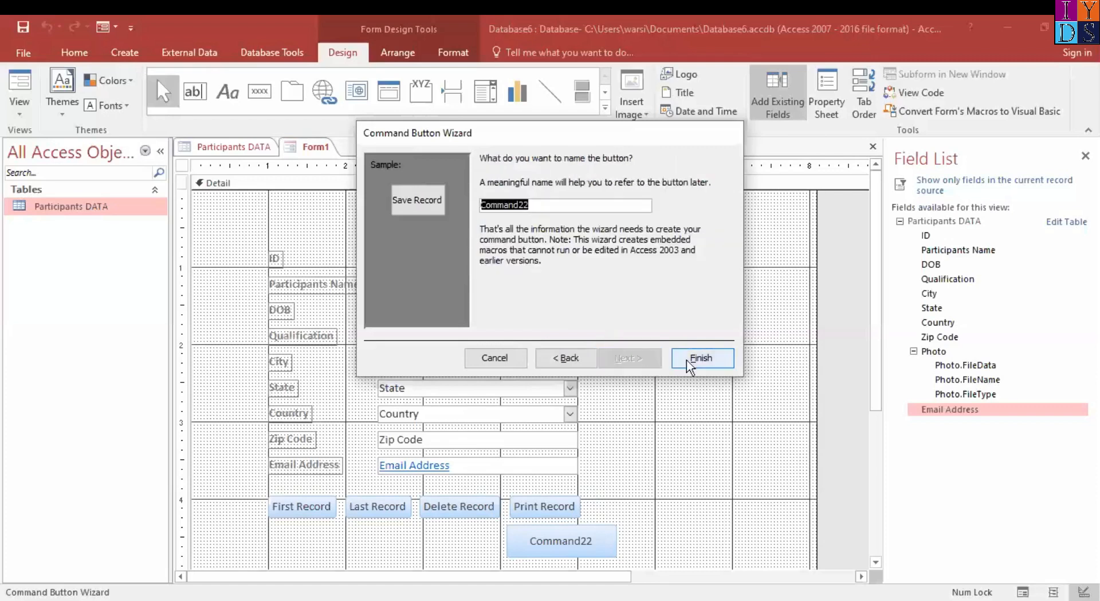
{"action": "left_click", "coordinate": [700, 360]}
Make the Save Record button taller and align its left edge with the 4-inch gridline below Print Record
{"action": "left_click_drag", "start_coordinate": [578, 547], "coordinate": [584, 570]}
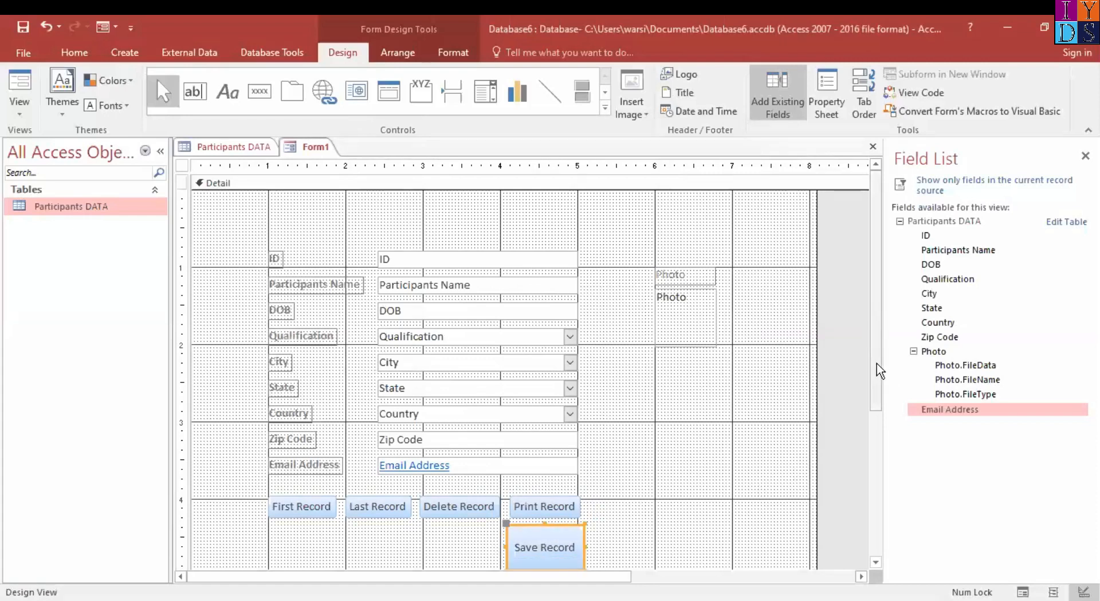
{"action": "scroll", "coordinate": [879, 393], "scroll_direction": "down", "scroll_amount": 1}
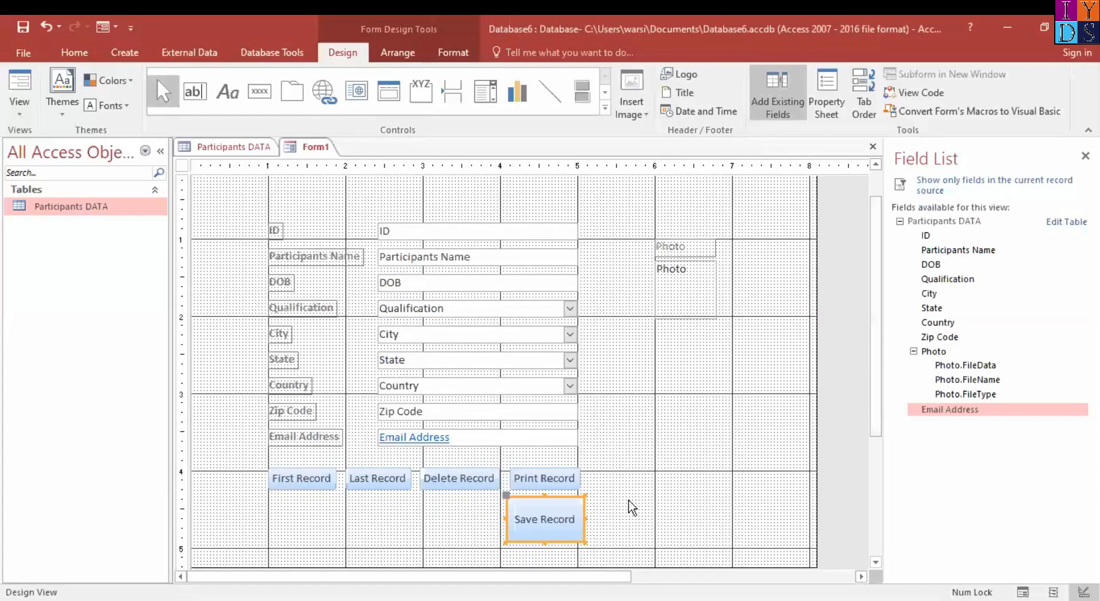
{"action": "mouse_move", "coordinate": [551, 496]}
{"action": "left_mouse_down"}
{"action": "mouse_move", "coordinate": [629, 457]}
{"action": "mouse_move", "coordinate": [555, 508]}
{"action": "mouse_move", "coordinate": [546, 496]}
{"action": "left_mouse_up"}
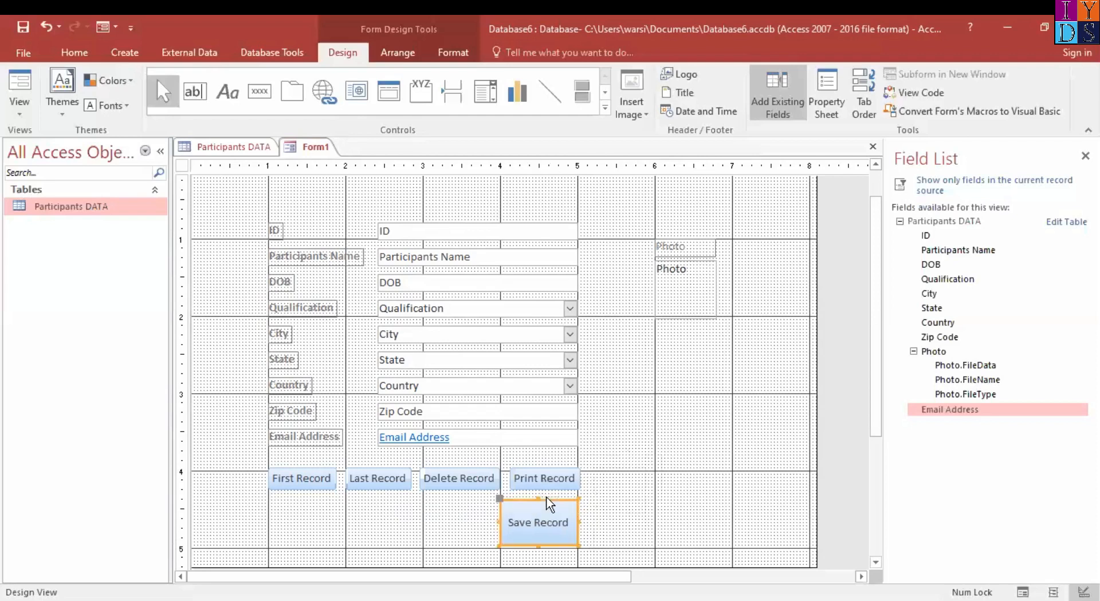
Enlarge Save Record slightly, and add a command button below Last Record that goes to the next record, captioned with the text Next Record
{"action": "left_click_drag", "start_coordinate": [574, 543], "coordinate": [578, 547]}
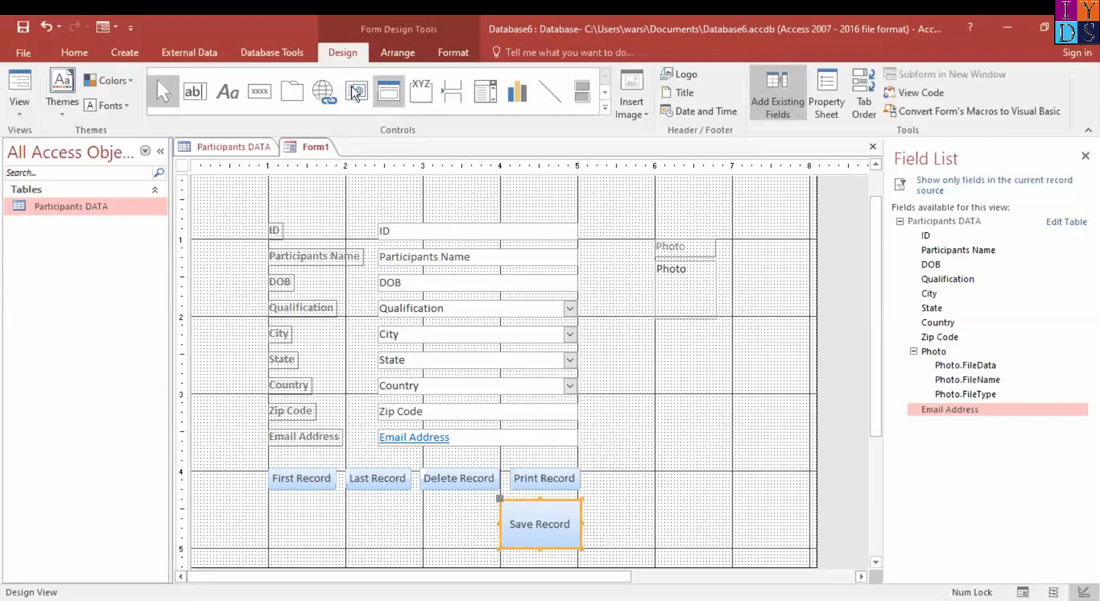
{"action": "left_click", "coordinate": [259, 91]}
{"action": "left_click_drag", "start_coordinate": [371, 488], "coordinate": [452, 543]}
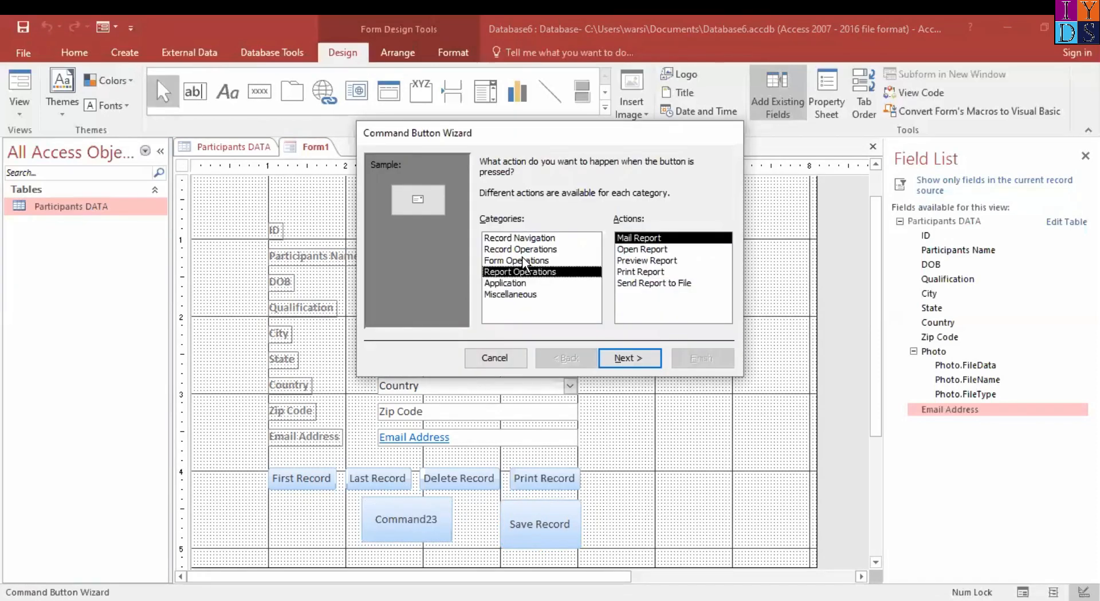
{"action": "left_click", "coordinate": [522, 260]}
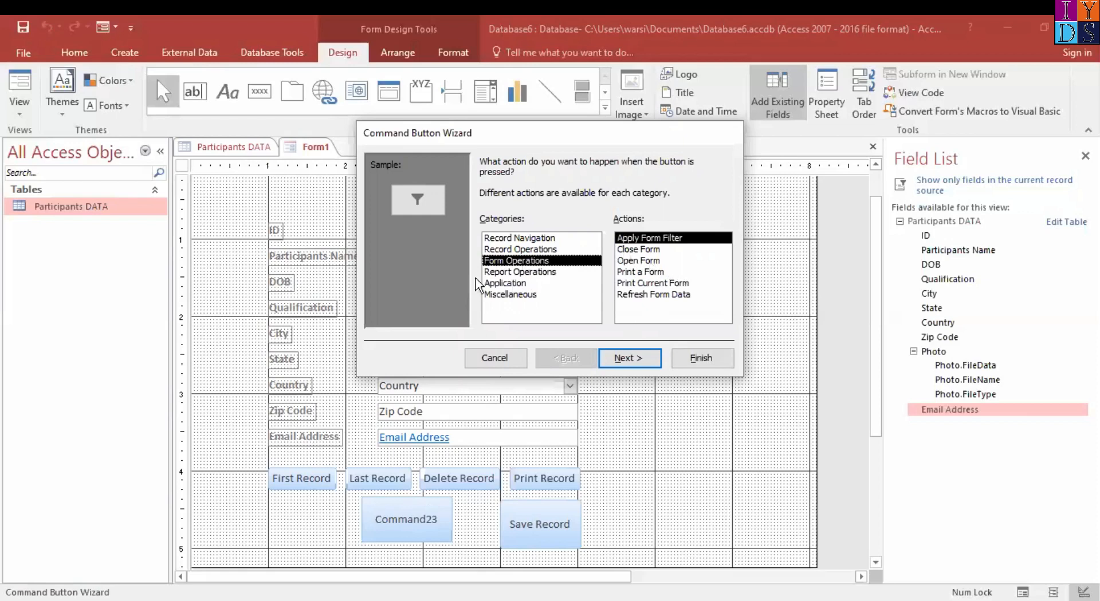
{"action": "left_click", "coordinate": [534, 250]}
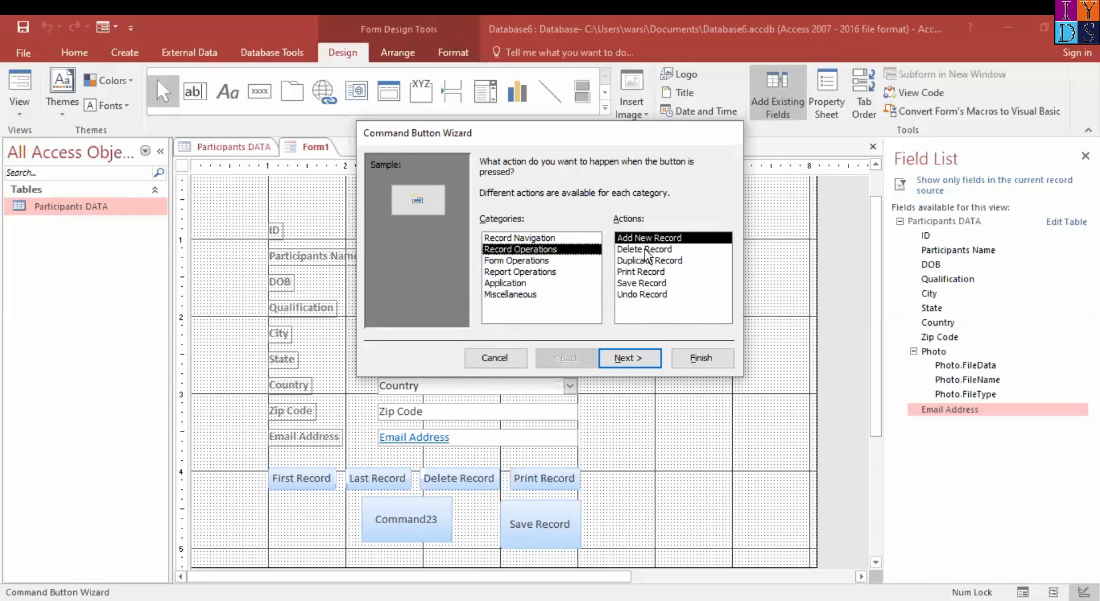
{"action": "left_click", "coordinate": [518, 238]}
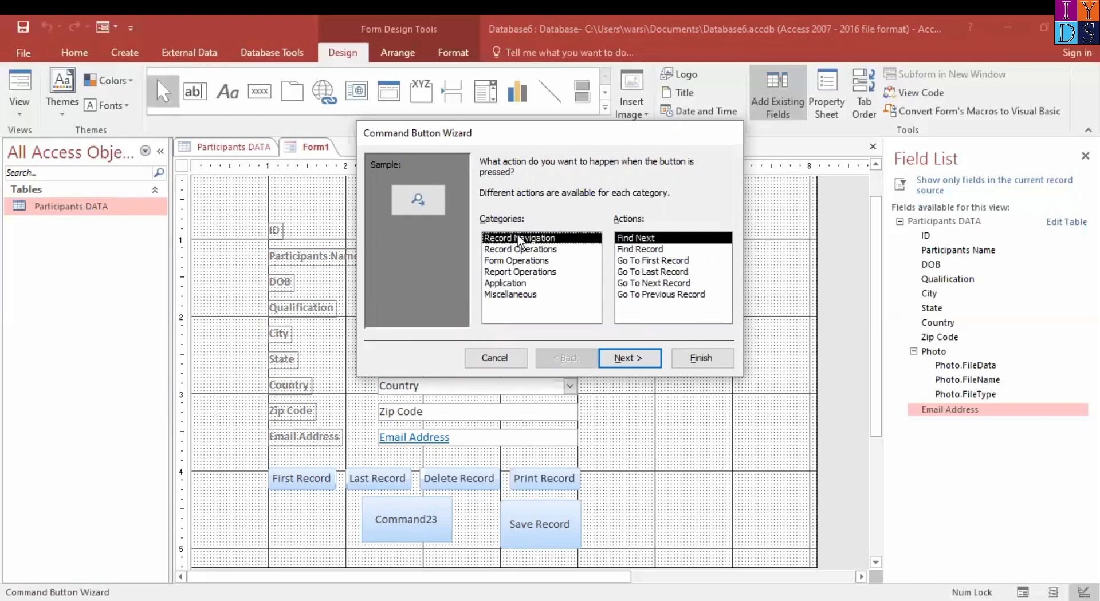
{"action": "left_click", "coordinate": [652, 273]}
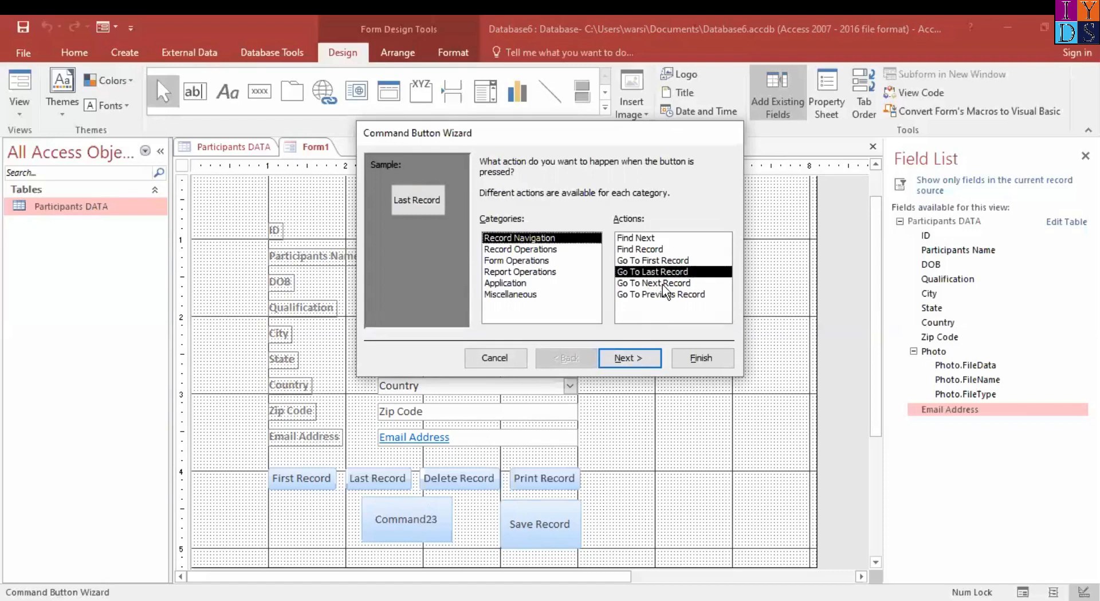
{"action": "left_click", "coordinate": [663, 284]}
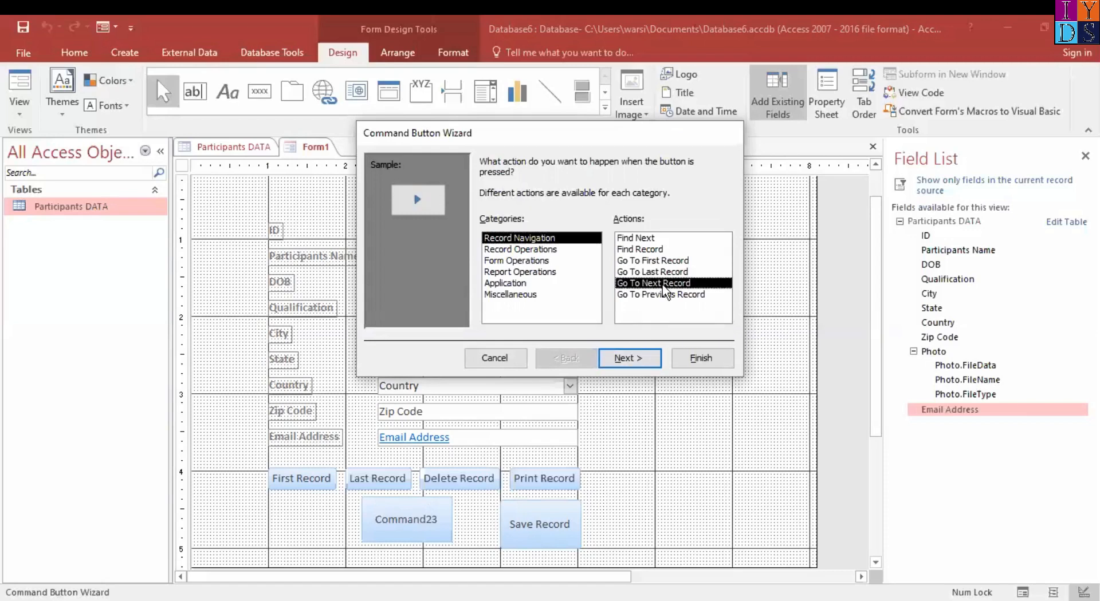
{"action": "left_click", "coordinate": [635, 367]}
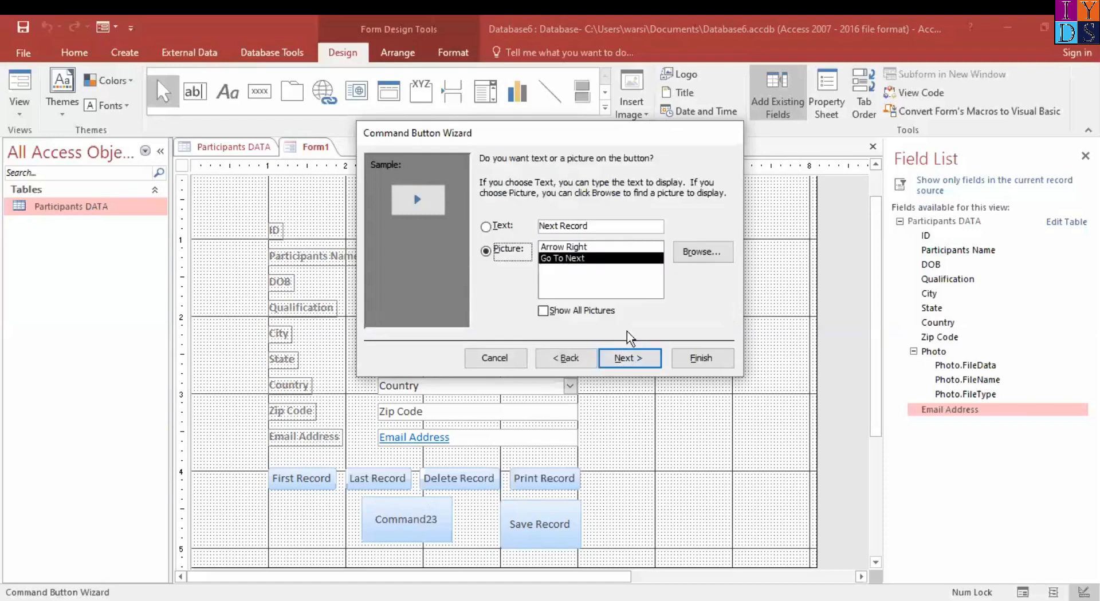
{"action": "left_click", "coordinate": [487, 227]}
{"action": "left_click", "coordinate": [640, 360]}
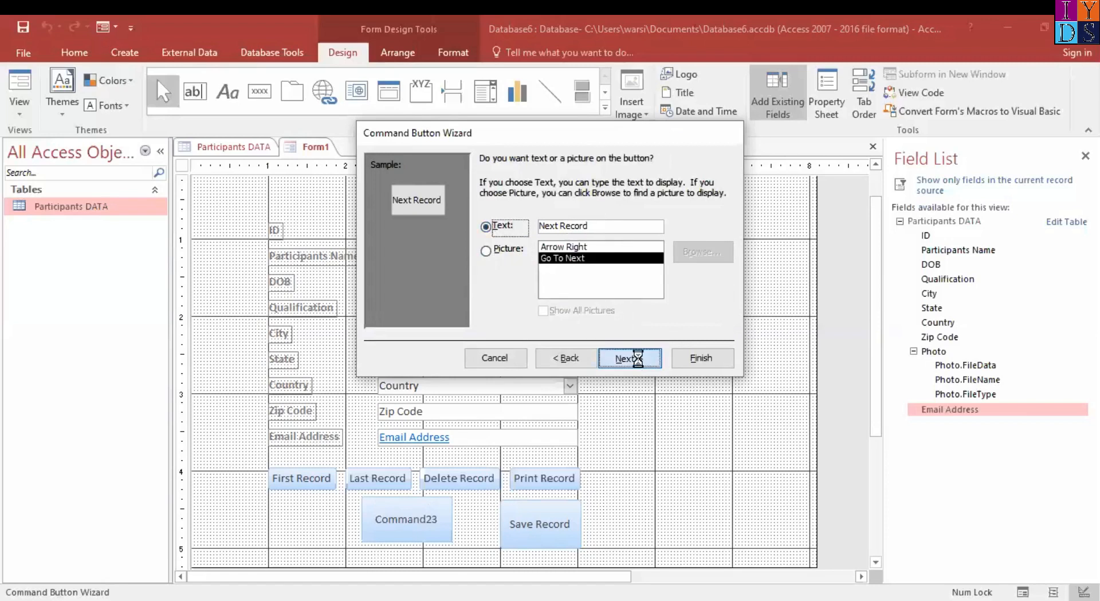
{"action": "left_click", "coordinate": [691, 360]}
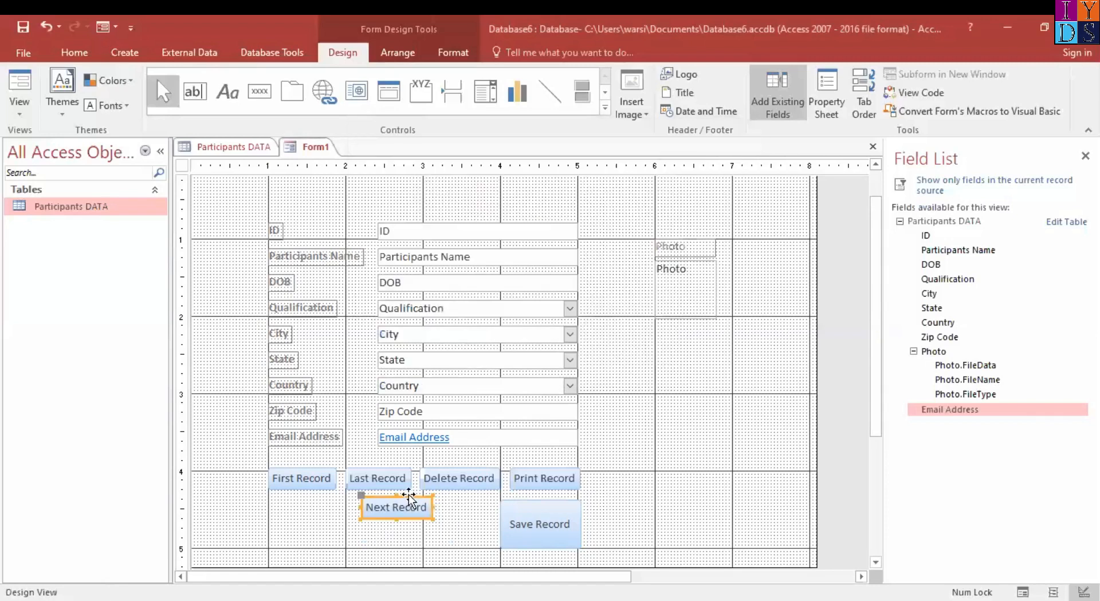
Move Delete Record into a second row below Last Record, and place Next Record beside Last Record at the 3-inch gridline
{"action": "left_click_drag", "start_coordinate": [408, 498], "coordinate": [605, 445]}
{"action": "left_click", "coordinate": [469, 480]}
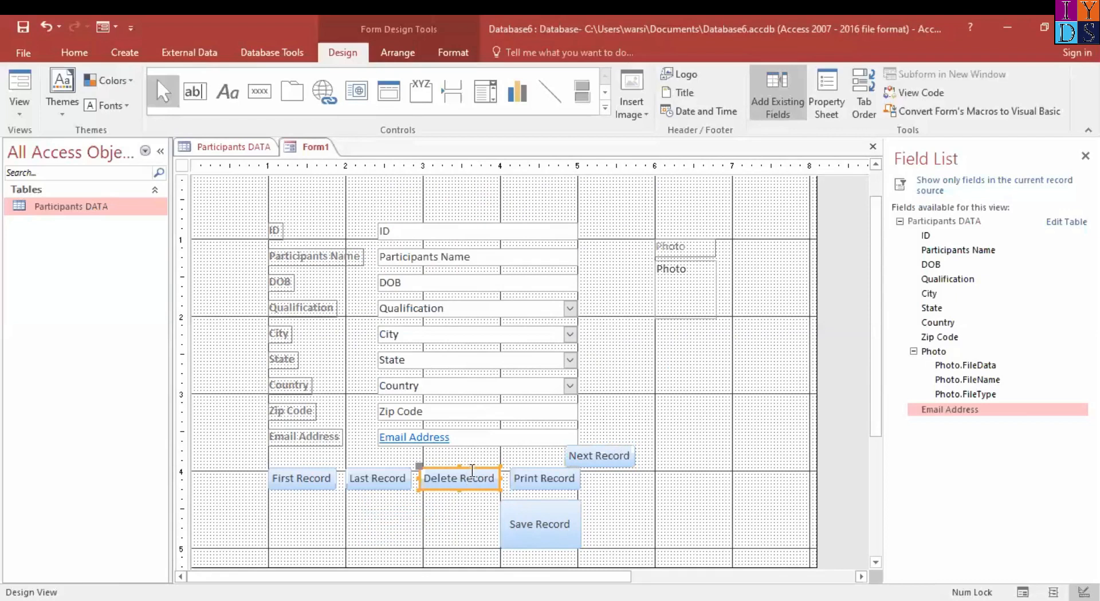
{"action": "left_click_drag", "start_coordinate": [471, 469], "coordinate": [396, 500]}
{"action": "left_click", "coordinate": [611, 455]}
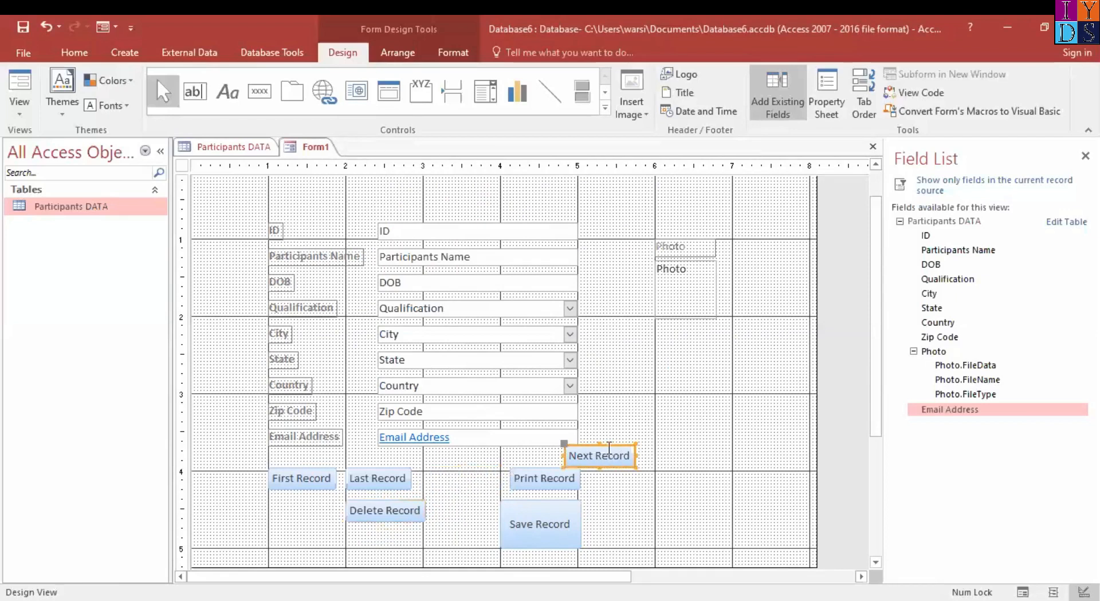
{"action": "left_click_drag", "start_coordinate": [607, 443], "coordinate": [458, 506]}
Move Print Record into the second row below Next Record, and shift Delete Record left so the two buttons sit side by side
{"action": "left_click", "coordinate": [527, 471]}
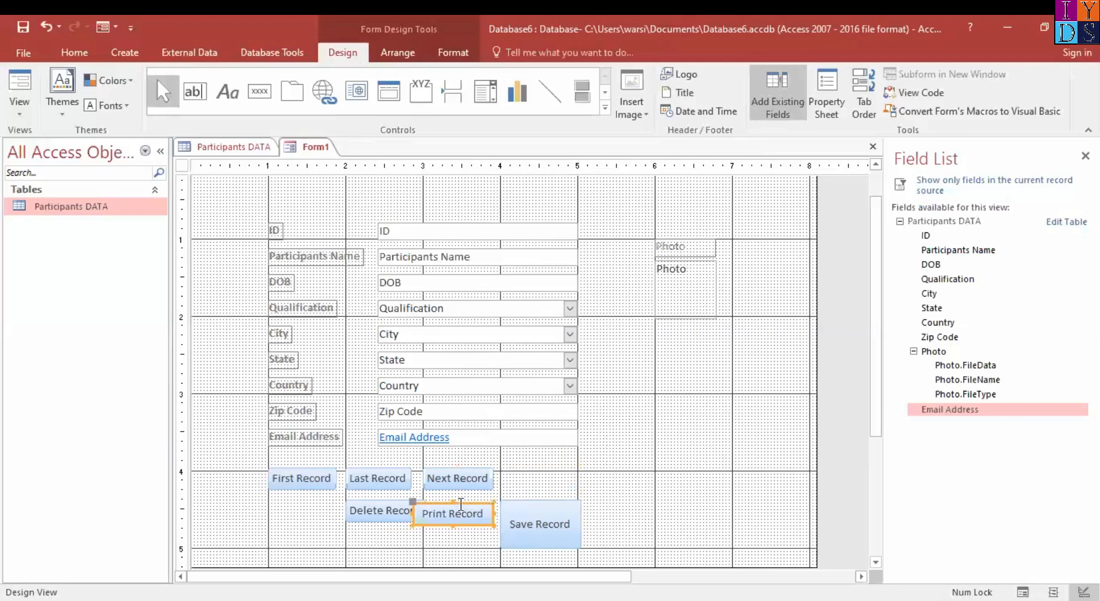
{"action": "left_click", "coordinate": [392, 509]}
{"action": "mouse_move", "coordinate": [388, 504]}
{"action": "left_mouse_down"}
{"action": "mouse_move", "coordinate": [367, 508]}
{"action": "mouse_move", "coordinate": [376, 500]}
{"action": "left_mouse_up"}
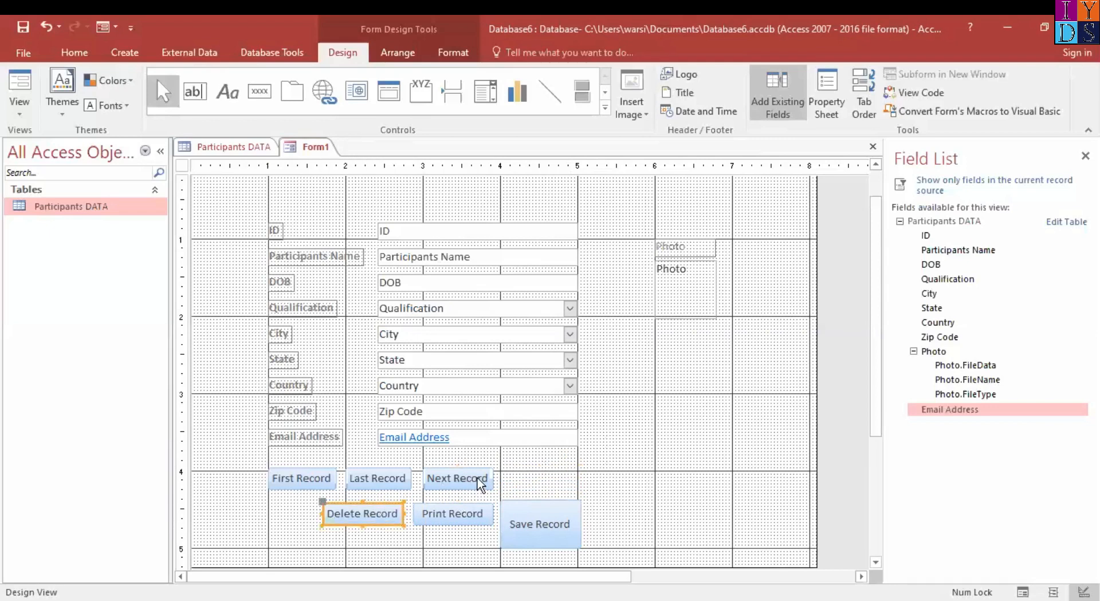
Move Save Record up beside Next Record at the 4-inch gridline, and extend its height to span both button rows
{"action": "left_click", "coordinate": [559, 511]}
{"action": "left_click_drag", "start_coordinate": [559, 500], "coordinate": [554, 467]}
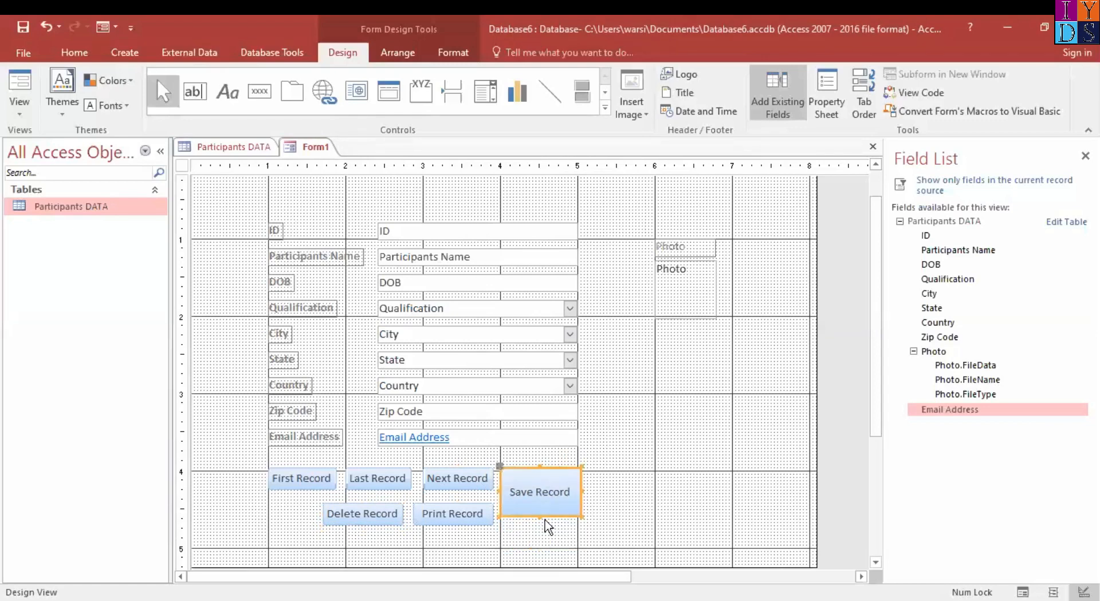
{"action": "left_click_drag", "start_coordinate": [539, 515], "coordinate": [539, 522]}
{"action": "left_click_drag", "start_coordinate": [538, 521], "coordinate": [539, 525]}
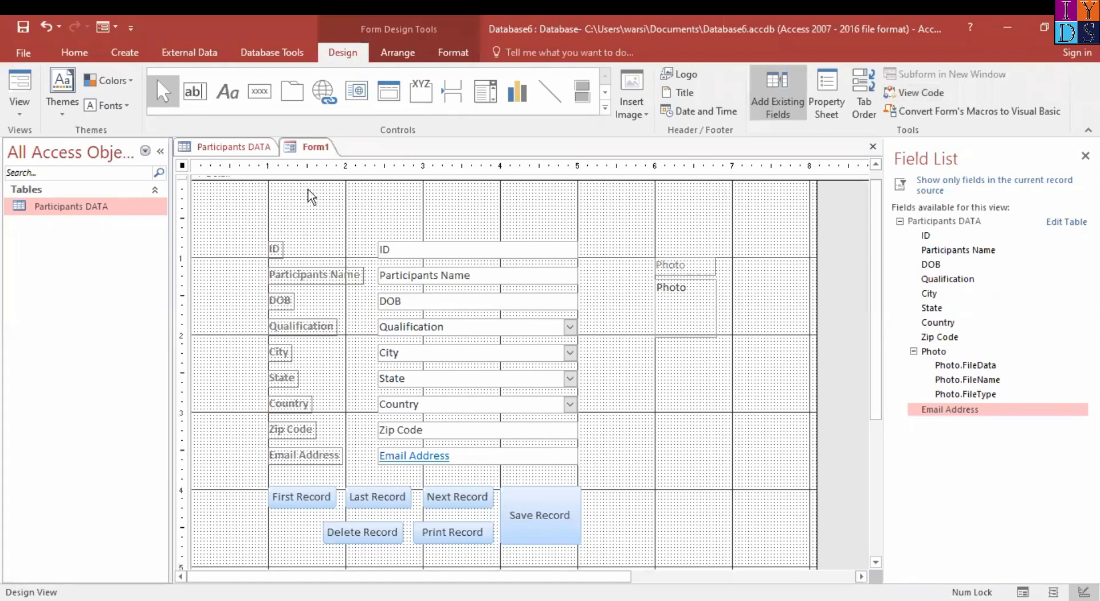
Add a command button to the upper right of Save Record that adds a new record, captioned with the text Add Record
{"action": "left_click", "coordinate": [256, 96]}
{"action": "left_click_drag", "start_coordinate": [659, 513], "coordinate": [658, 516]}
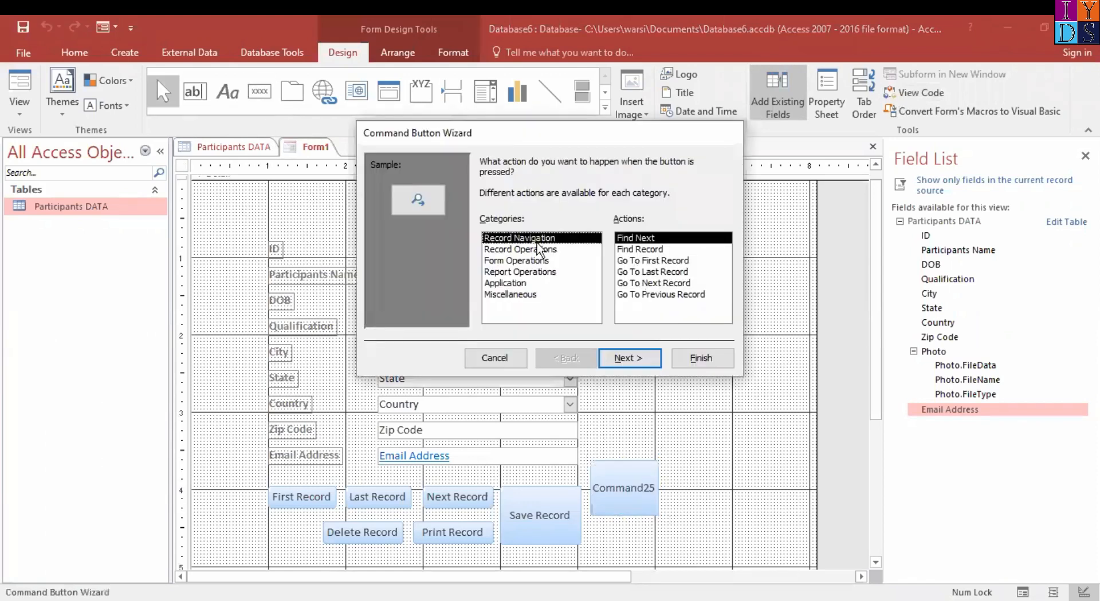
{"action": "left_click", "coordinate": [538, 249]}
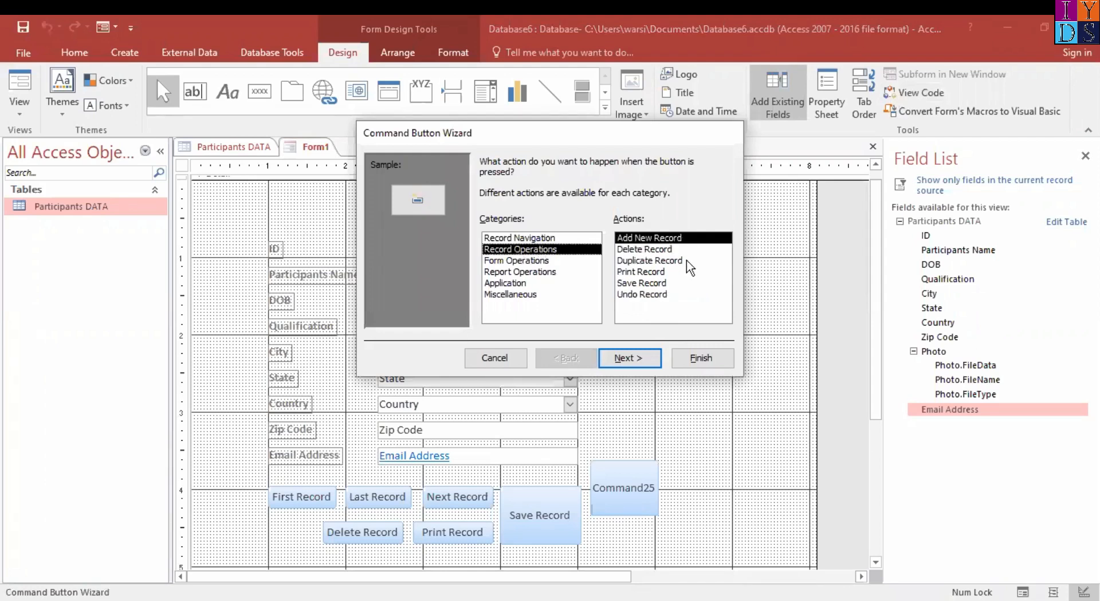
{"action": "left_click", "coordinate": [646, 361]}
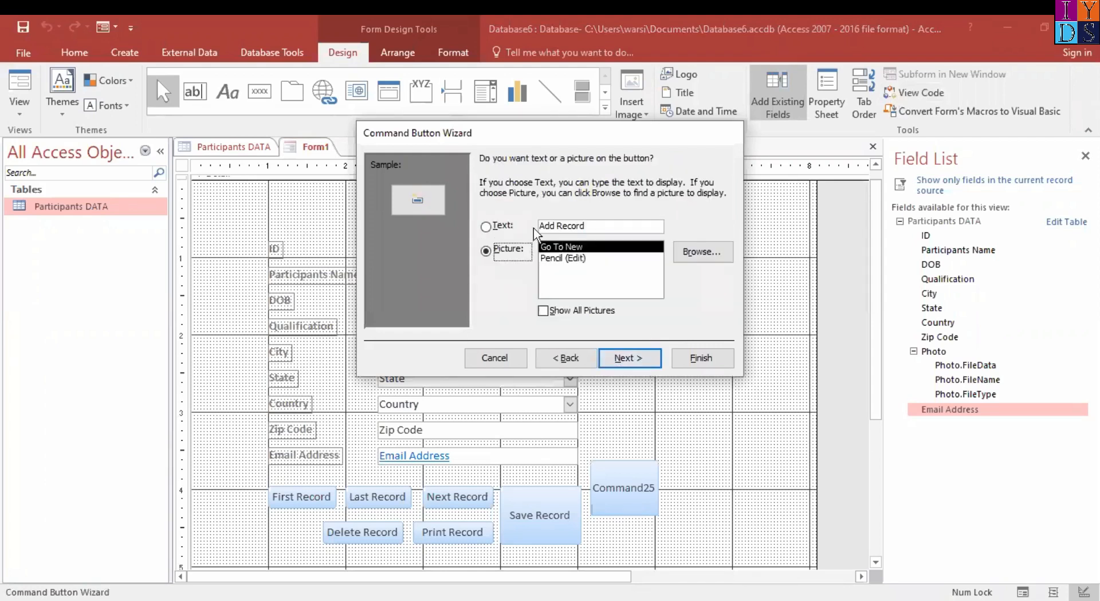
{"action": "left_click", "coordinate": [486, 226]}
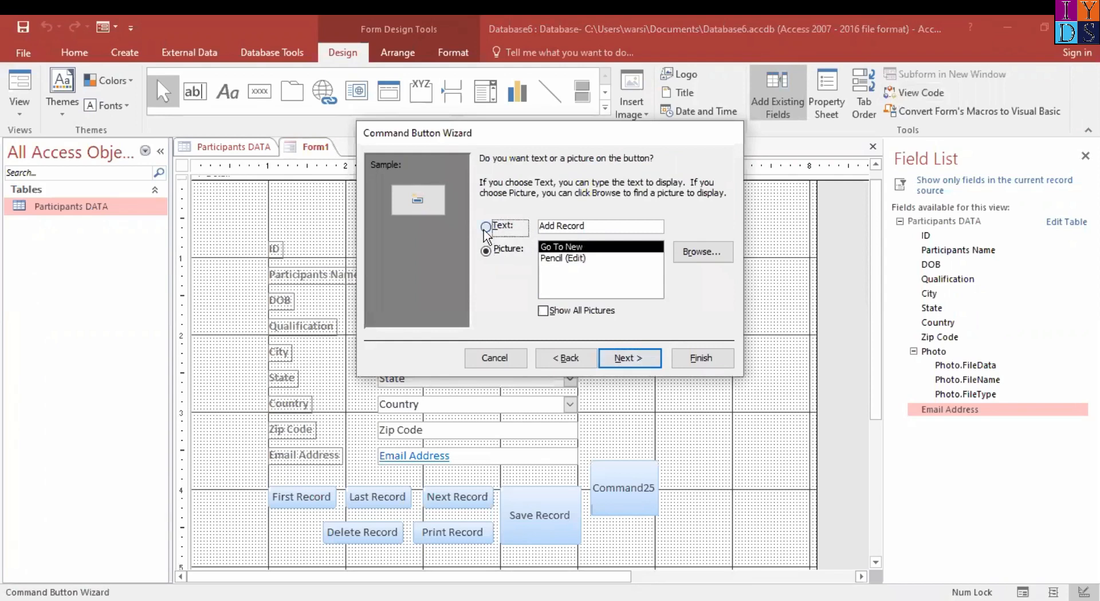
{"action": "left_click", "coordinate": [646, 361]}
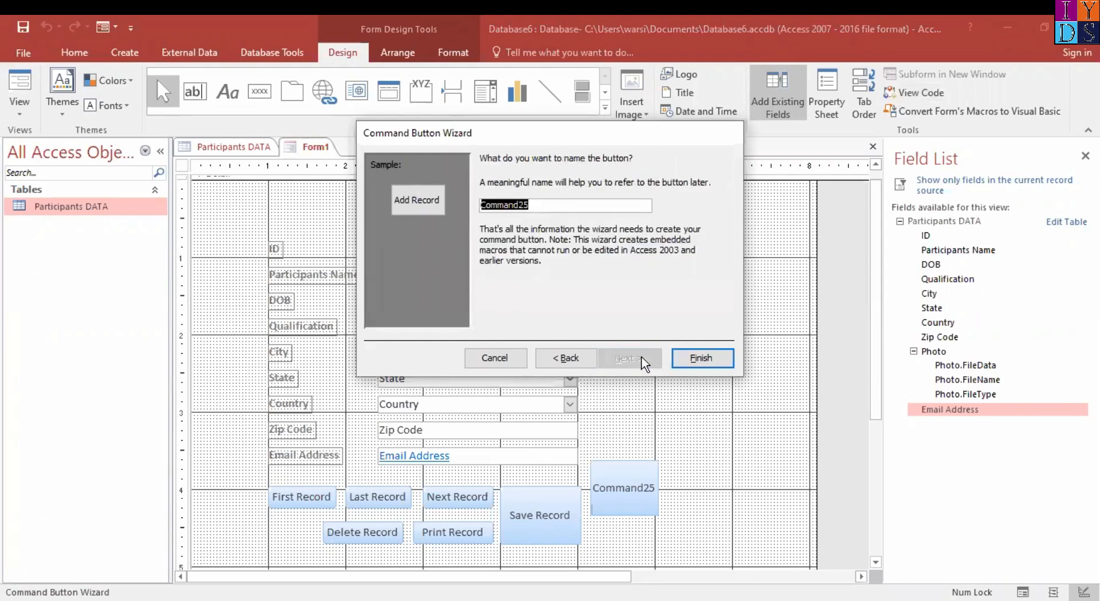
{"action": "left_click", "coordinate": [705, 364]}
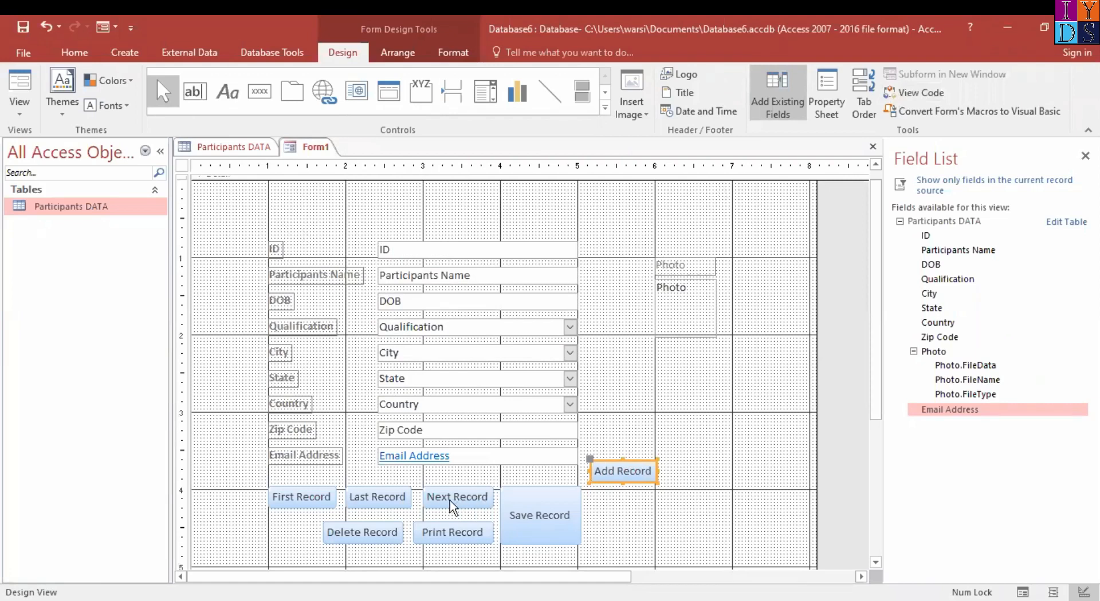
Align Delete Record with the 1-inch gridline below First Record, and place Print Record next to it, narrowed to end at the 3-inch gridline
{"action": "left_click", "coordinate": [378, 532]}
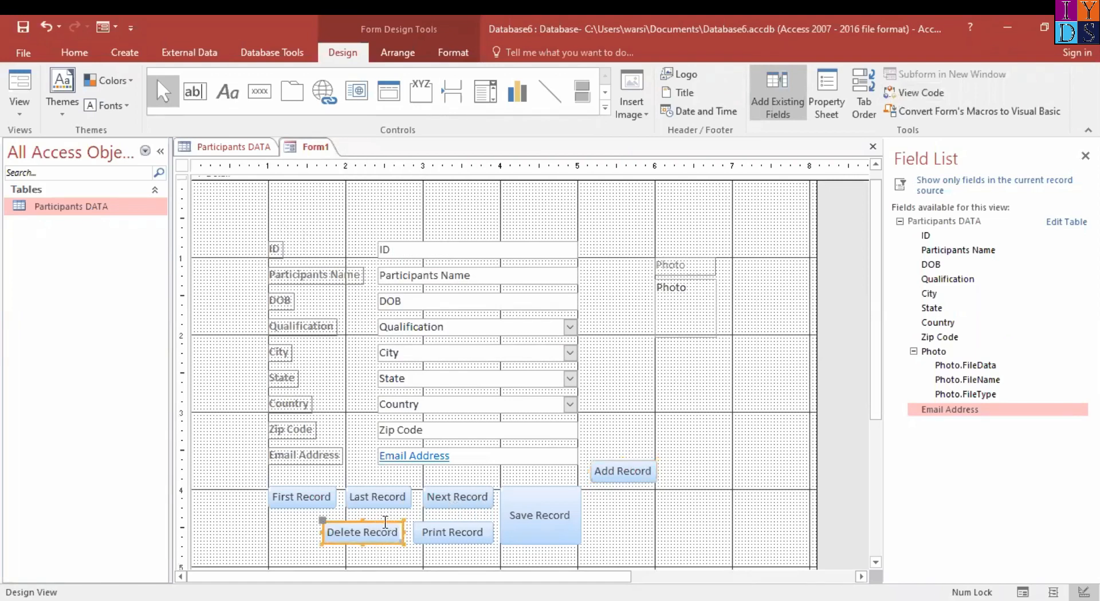
{"action": "left_click_drag", "start_coordinate": [368, 522], "coordinate": [315, 521]}
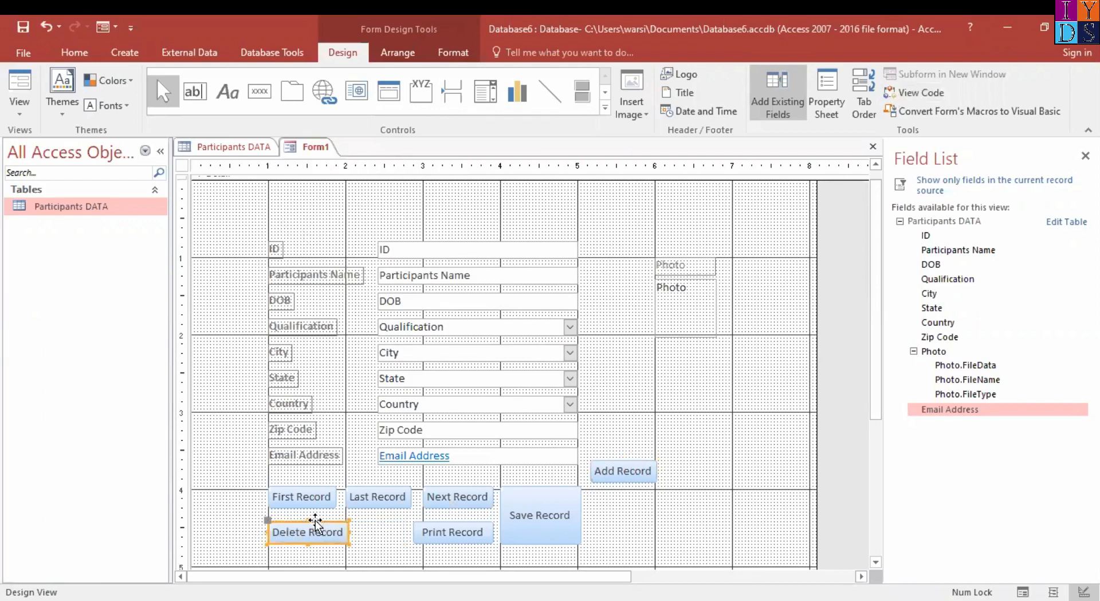
{"action": "left_click", "coordinate": [467, 530]}
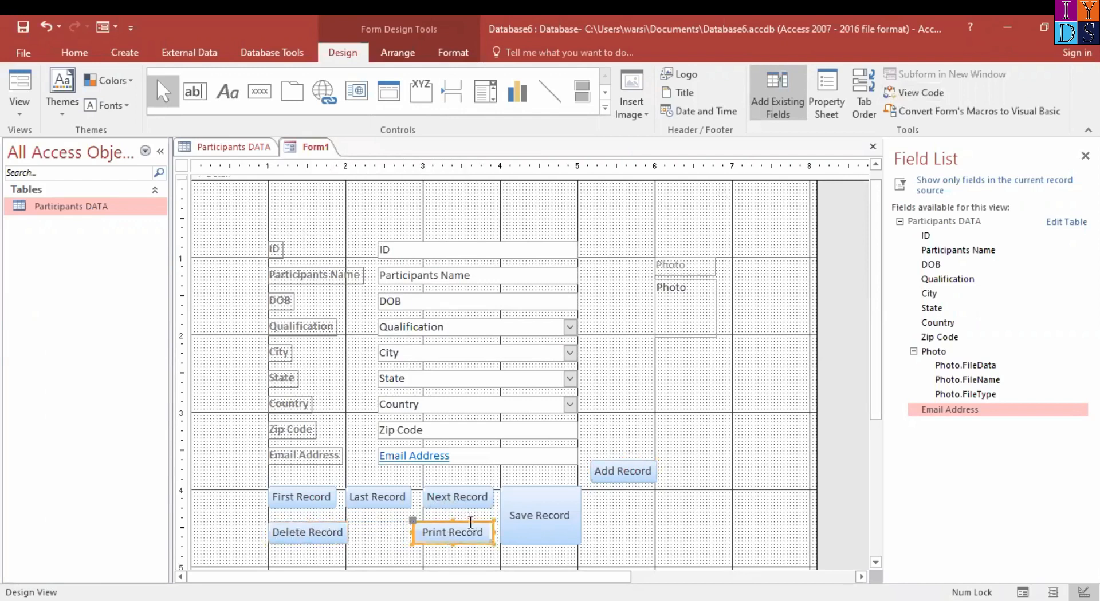
{"action": "left_click_drag", "start_coordinate": [468, 523], "coordinate": [421, 533]}
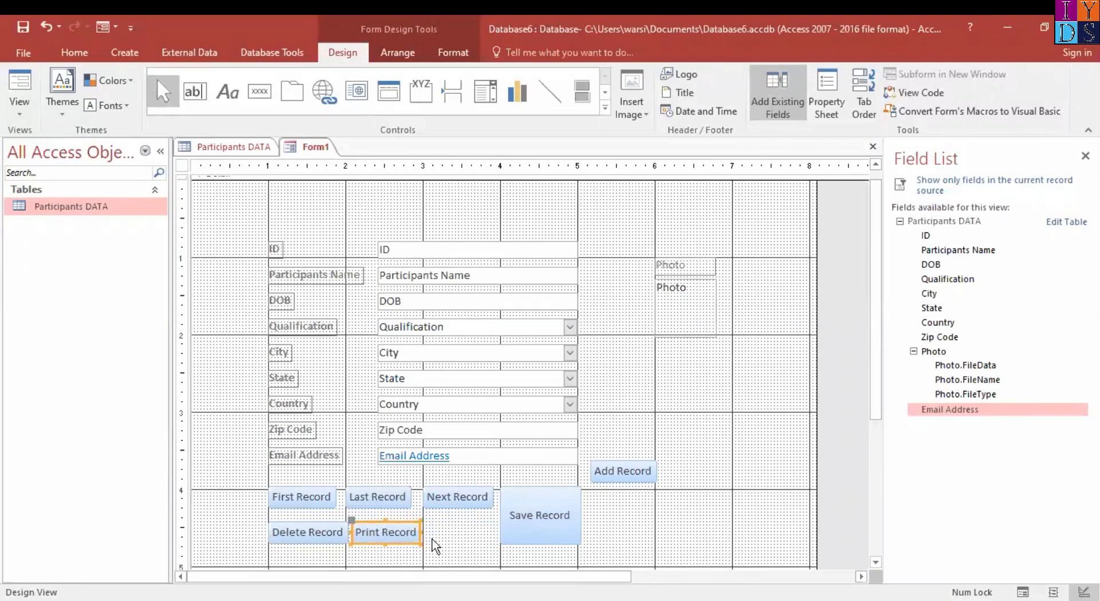
Move Save Record to the 5-inch gridline, place Add Record beside Next Record, and raise Save Record's top edge level with the first row
{"action": "left_click", "coordinate": [465, 502]}
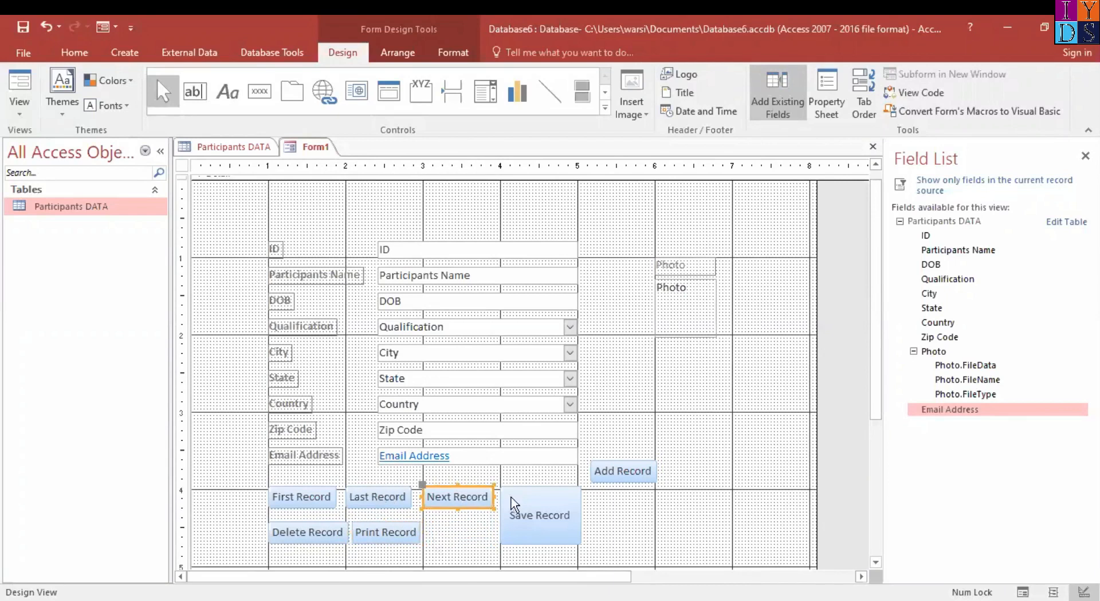
{"action": "left_click", "coordinate": [553, 503]}
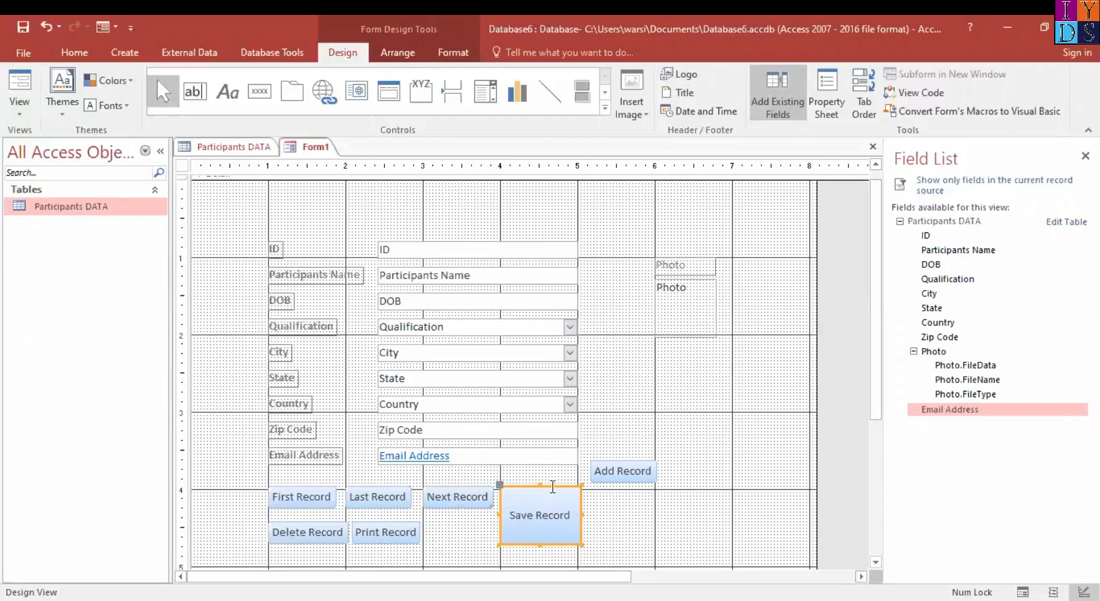
{"action": "mouse_move", "coordinate": [551, 500]}
{"action": "left_mouse_down"}
{"action": "mouse_move", "coordinate": [624, 489]}
{"action": "mouse_move", "coordinate": [535, 489]}
{"action": "mouse_move", "coordinate": [545, 489]}
{"action": "left_mouse_up"}
{"action": "left_click", "coordinate": [629, 471]}
{"action": "left_click", "coordinate": [619, 500]}
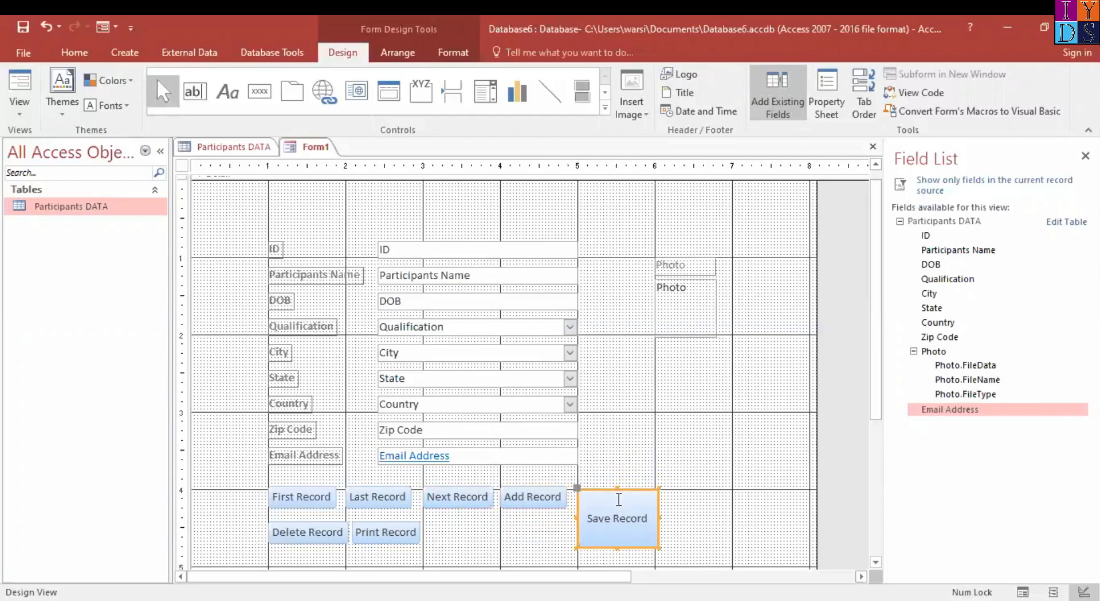
{"action": "left_click_drag", "start_coordinate": [617, 488], "coordinate": [616, 483]}
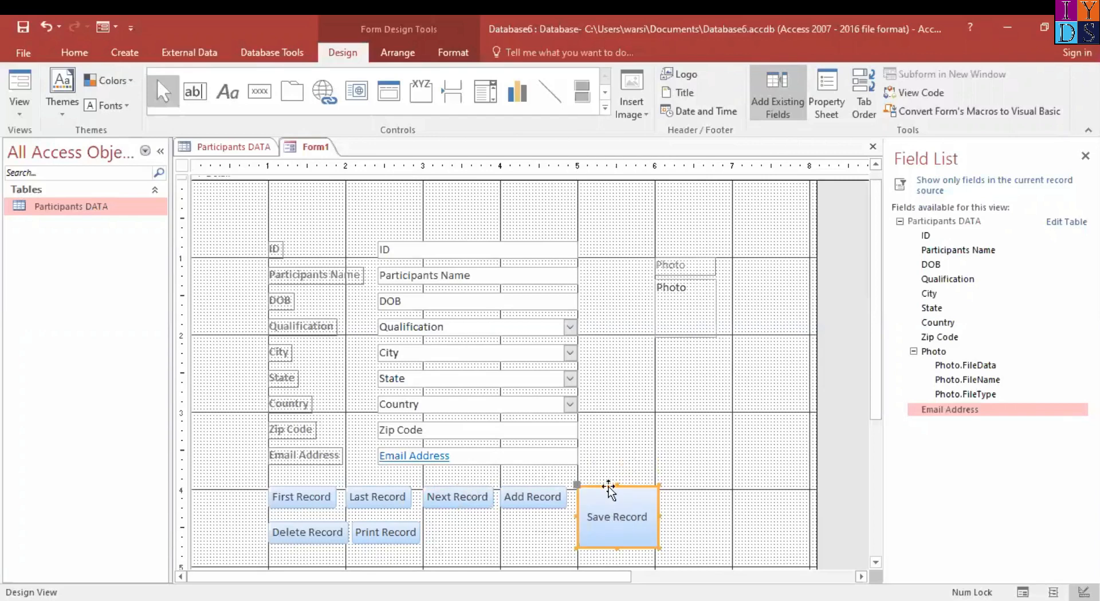
Move Add Record below Next Record at the 3-inch gridline, and widen both buttons to reach the 4-inch gridline
{"action": "left_click", "coordinate": [534, 497]}
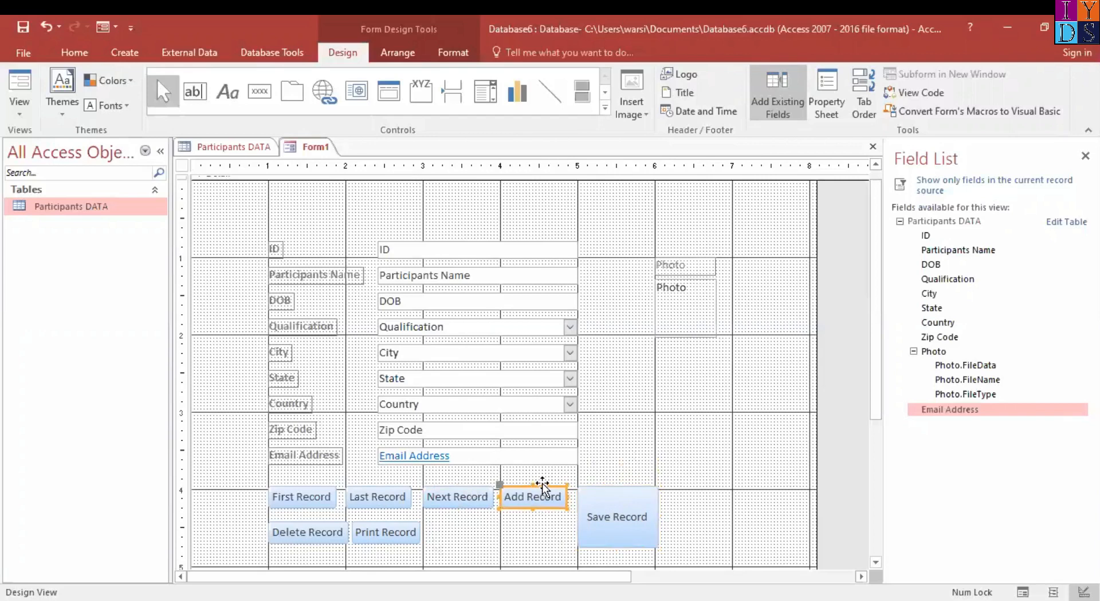
{"action": "left_click_drag", "start_coordinate": [542, 484], "coordinate": [466, 522]}
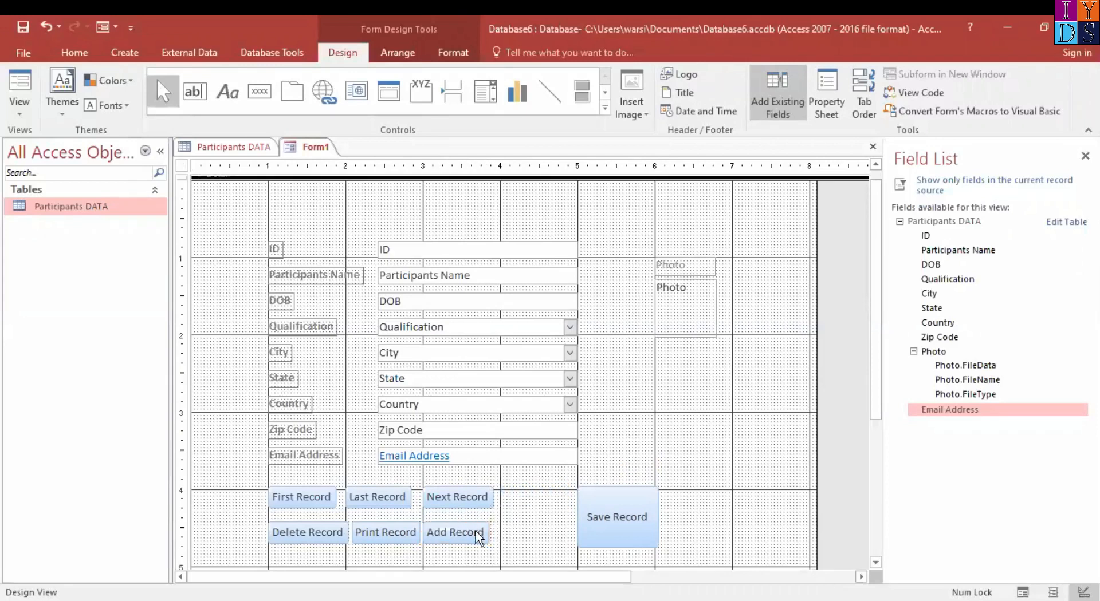
{"action": "left_click", "coordinate": [478, 538]}
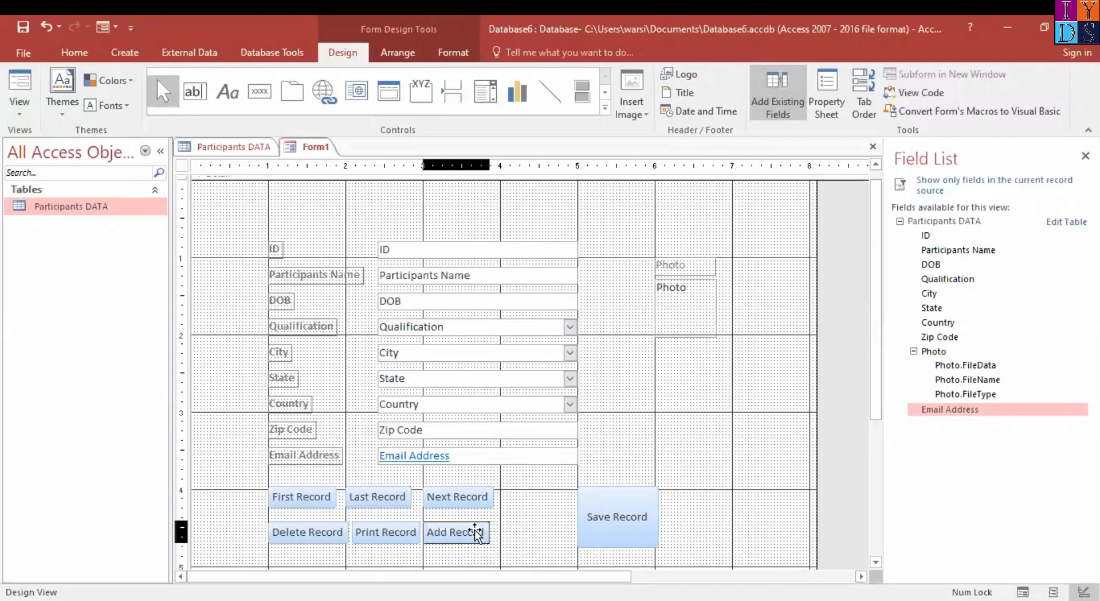
{"action": "left_click_drag", "start_coordinate": [490, 531], "coordinate": [499, 496]}
{"action": "left_click", "coordinate": [491, 495]}
{"action": "left_click", "coordinate": [499, 497]}
Move the Save Record button next to Next Record and Add Record, just past the 4-inch gridline
{"action": "left_click", "coordinate": [626, 509]}
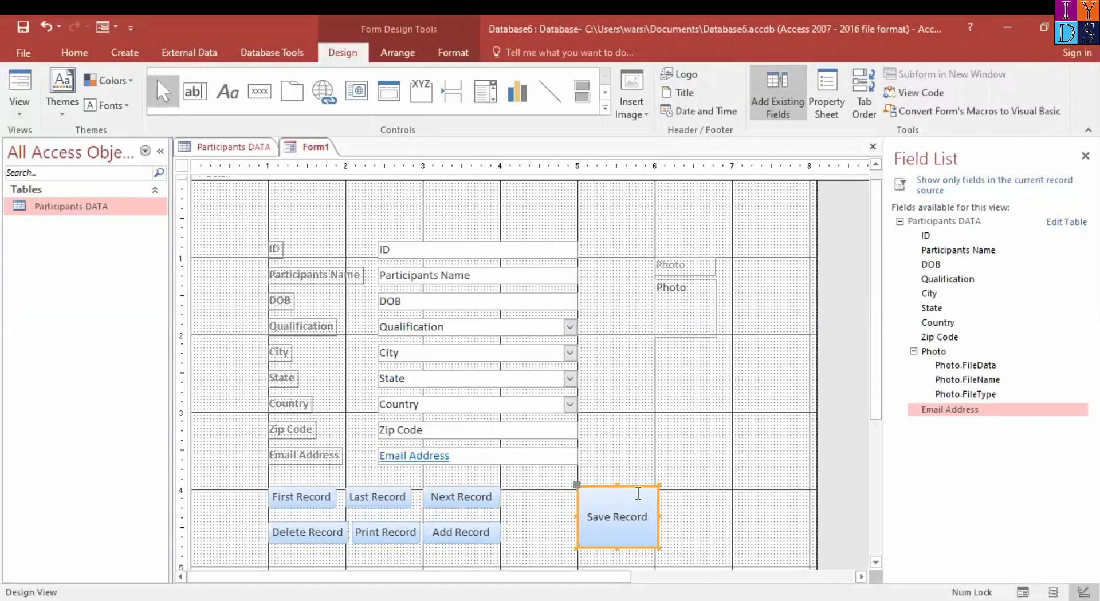
{"action": "left_click_drag", "start_coordinate": [632, 490], "coordinate": [558, 486]}
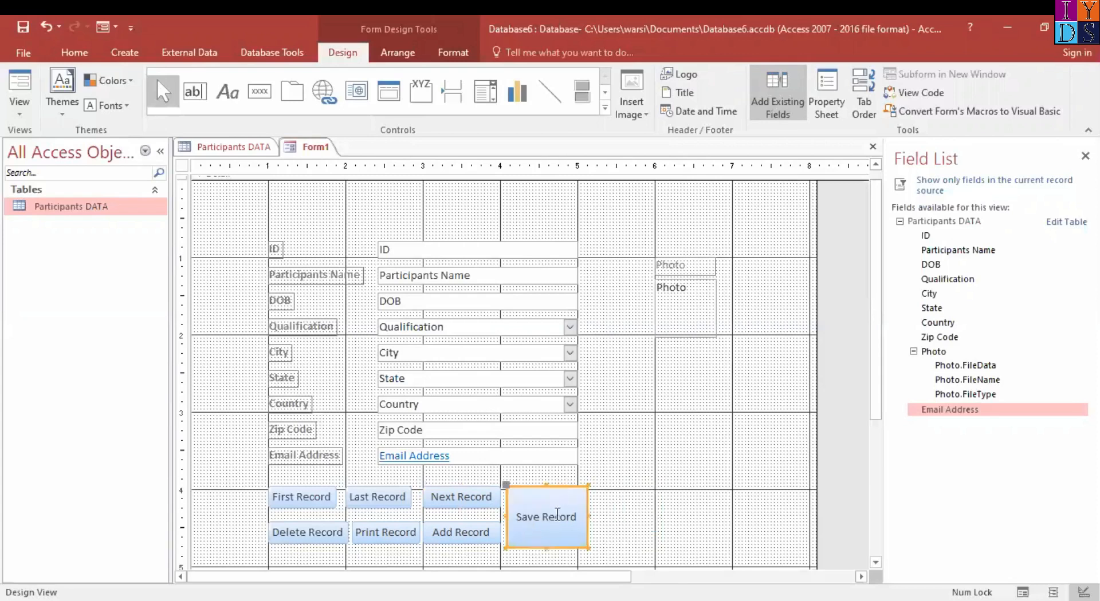
Shorten the Save Record button to end level with Add Record, and display the form in Form View
{"action": "left_click_drag", "start_coordinate": [543, 548], "coordinate": [543, 543]}
{"action": "left_click", "coordinate": [543, 542]}
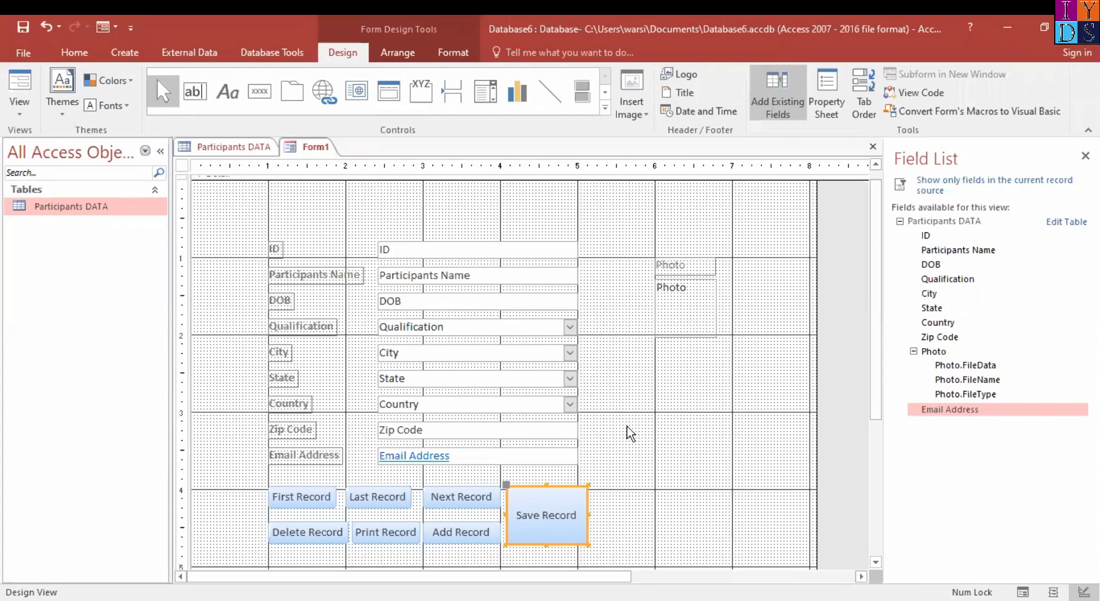
{"action": "left_click", "coordinate": [18, 115]}
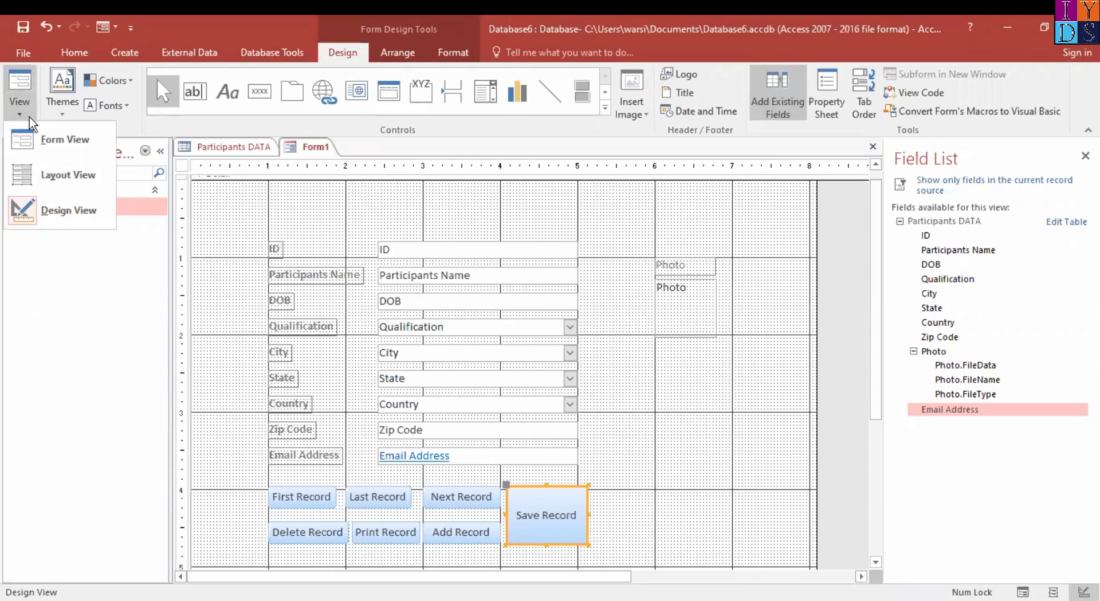
{"action": "left_click", "coordinate": [65, 139]}
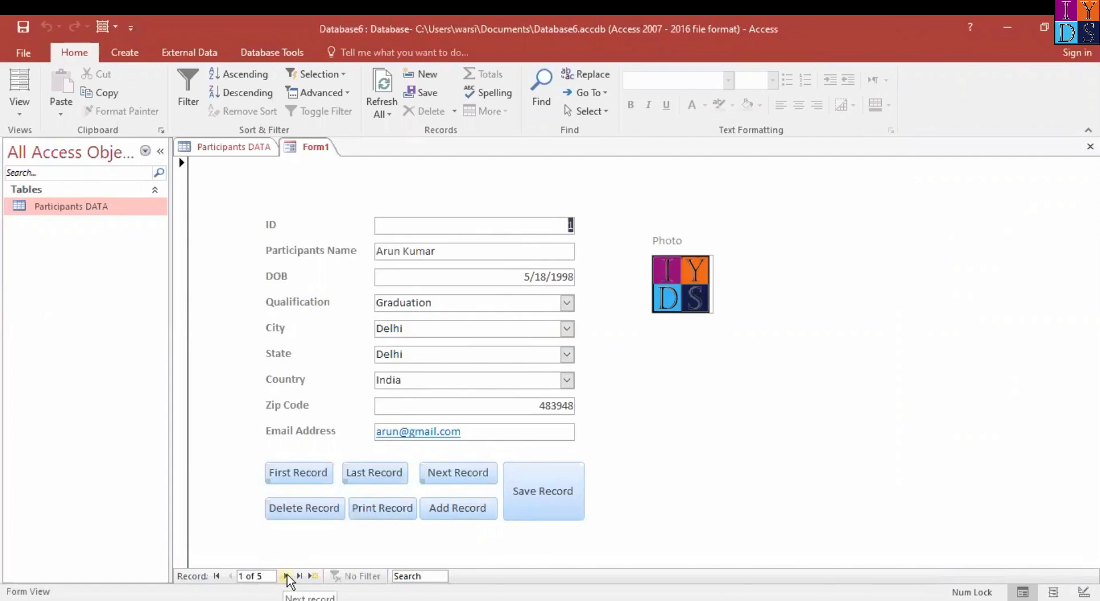
Go to the next record, test the Last Record button, and compare the displayed record with the Participants DATA table
{"action": "left_click", "coordinate": [285, 577]}
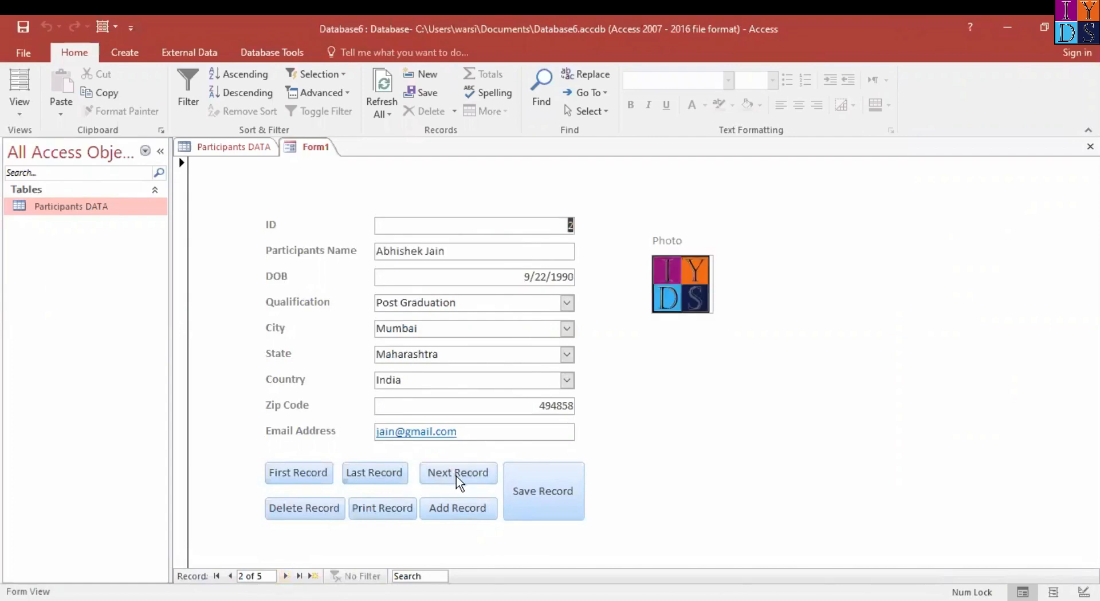
{"action": "left_click", "coordinate": [390, 480]}
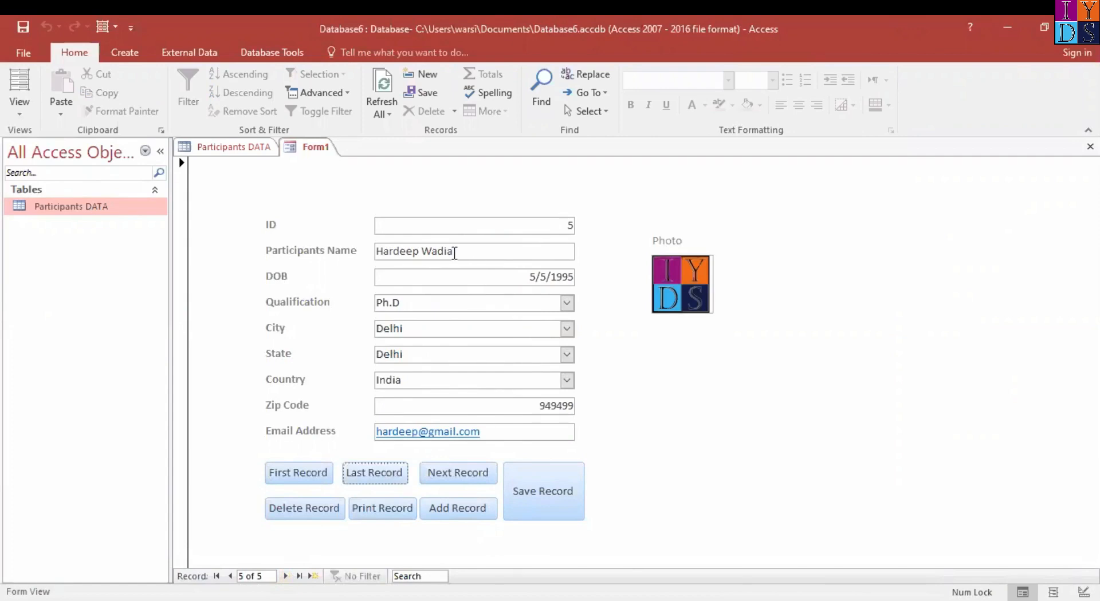
{"action": "left_click", "coordinate": [232, 147]}
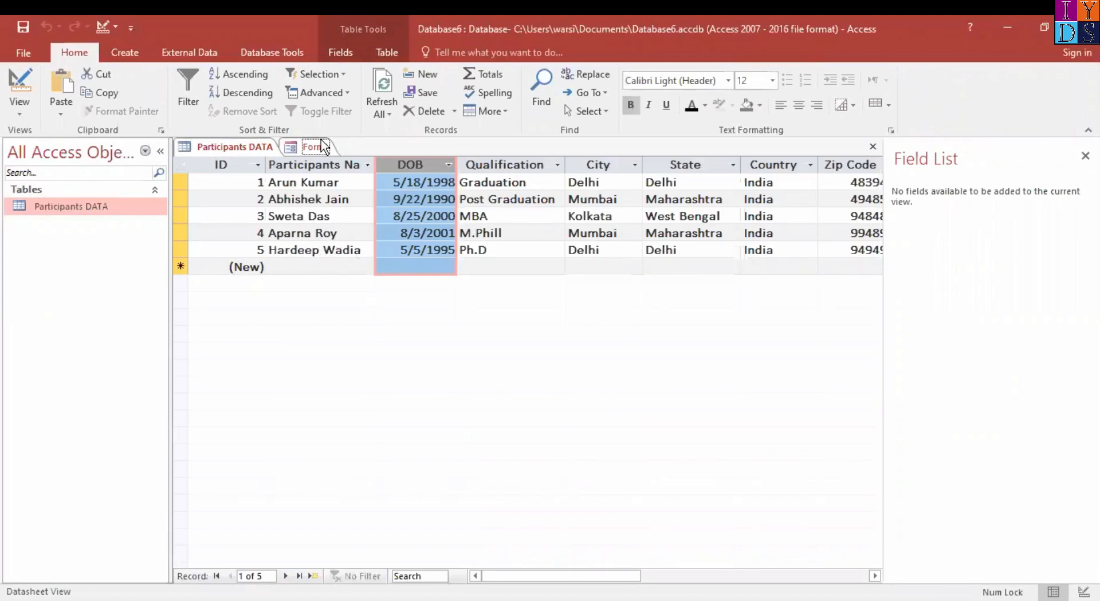
{"action": "left_click", "coordinate": [315, 146]}
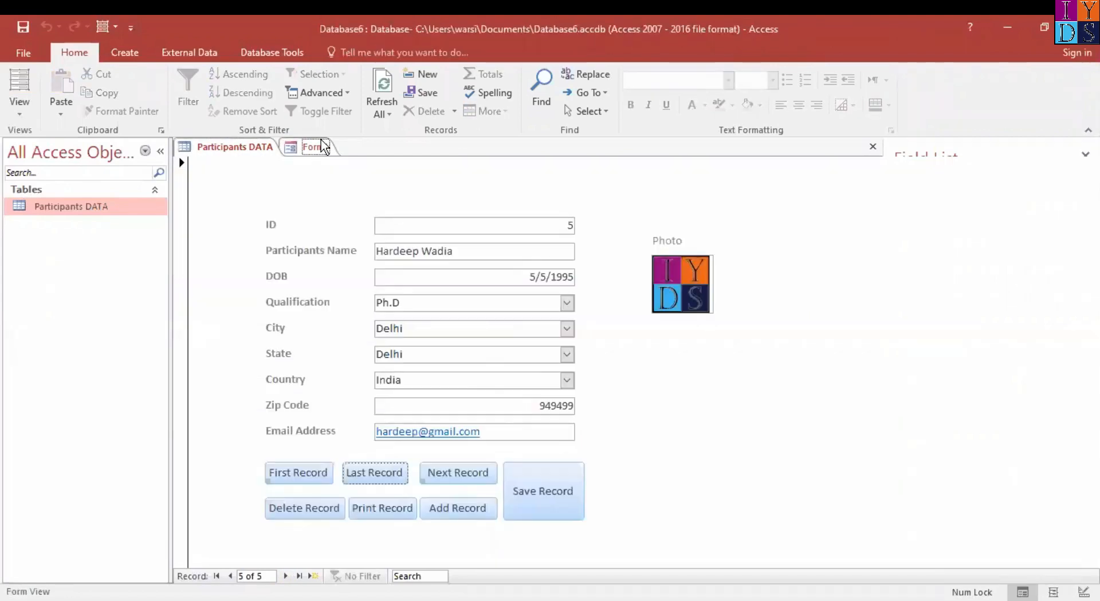
Test the First Record button and compare the displayed record with the Participants DATA table
{"action": "left_click", "coordinate": [299, 475]}
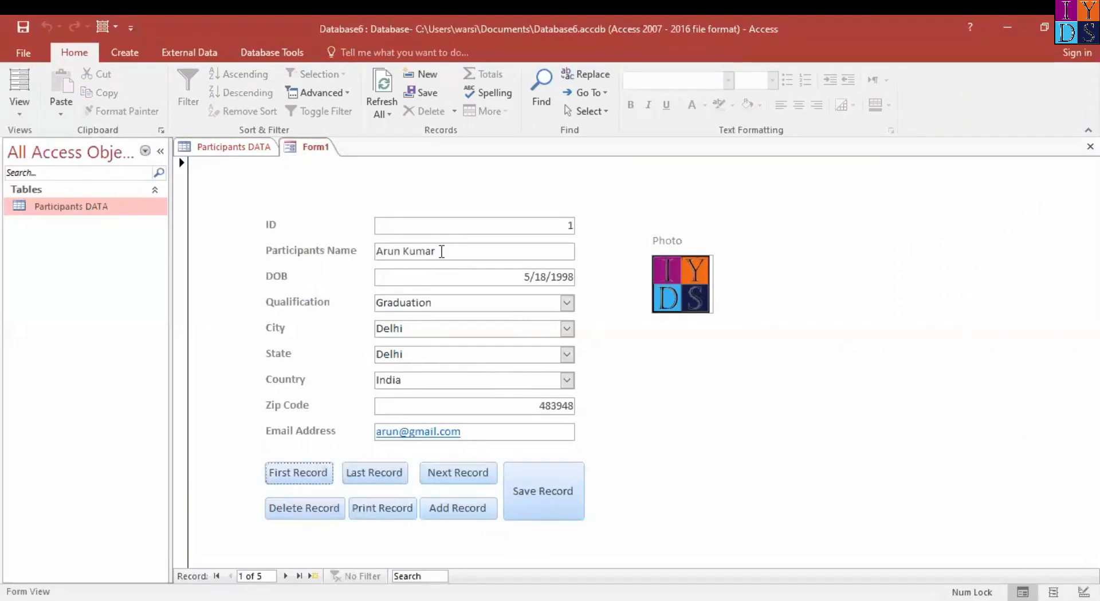
{"action": "left_click", "coordinate": [216, 148]}
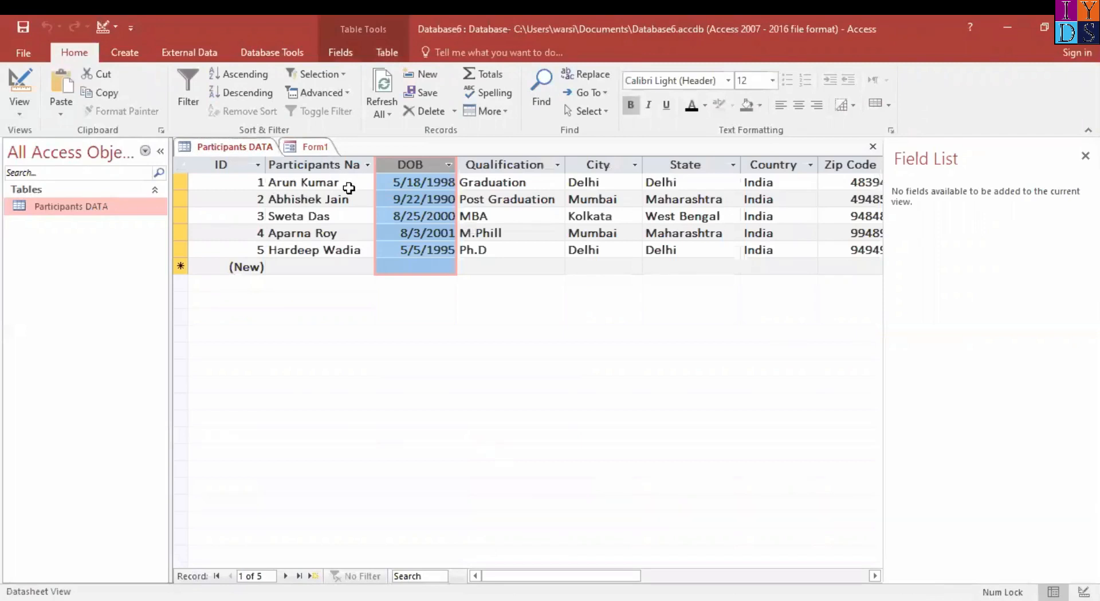
{"action": "left_click", "coordinate": [313, 148]}
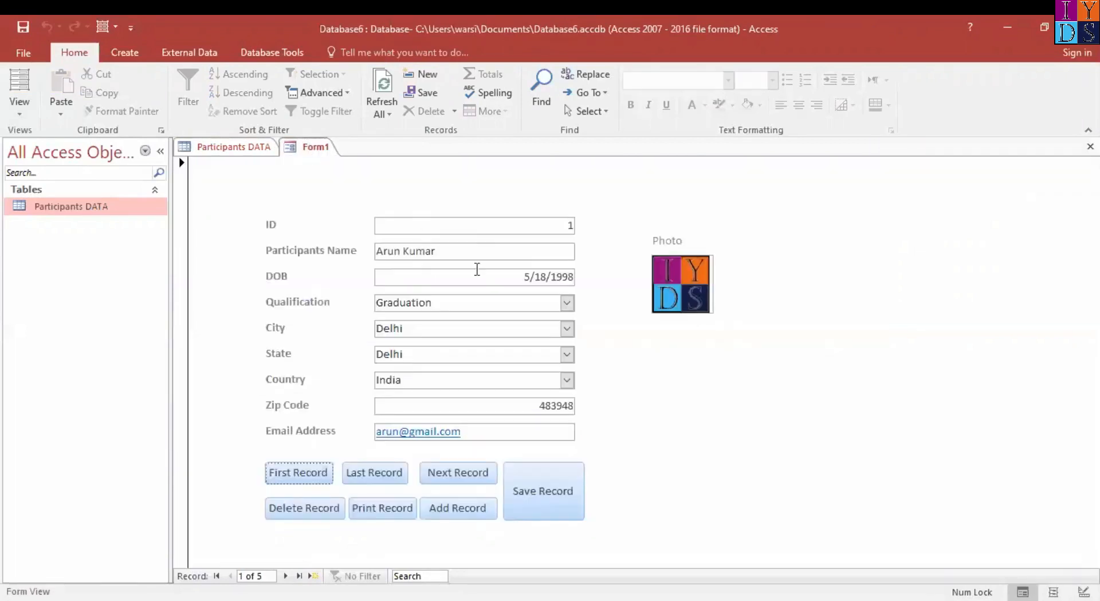
Test the Next Record button by stepping from the first record through to the fifth
{"action": "left_click", "coordinate": [473, 479]}
{"action": "left_click", "coordinate": [473, 479]}
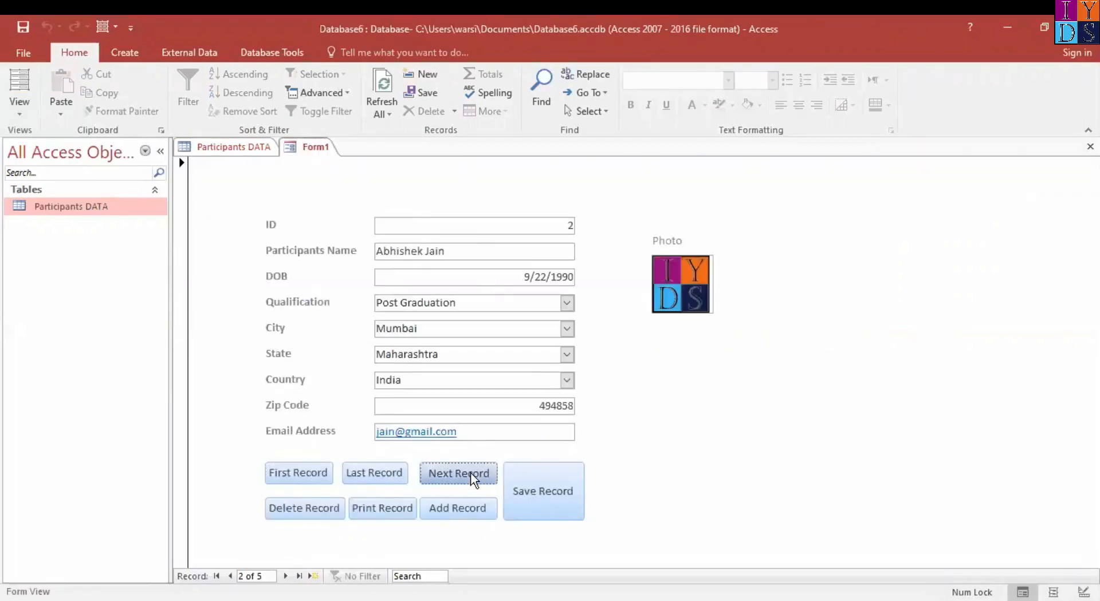
{"action": "left_click", "coordinate": [473, 479]}
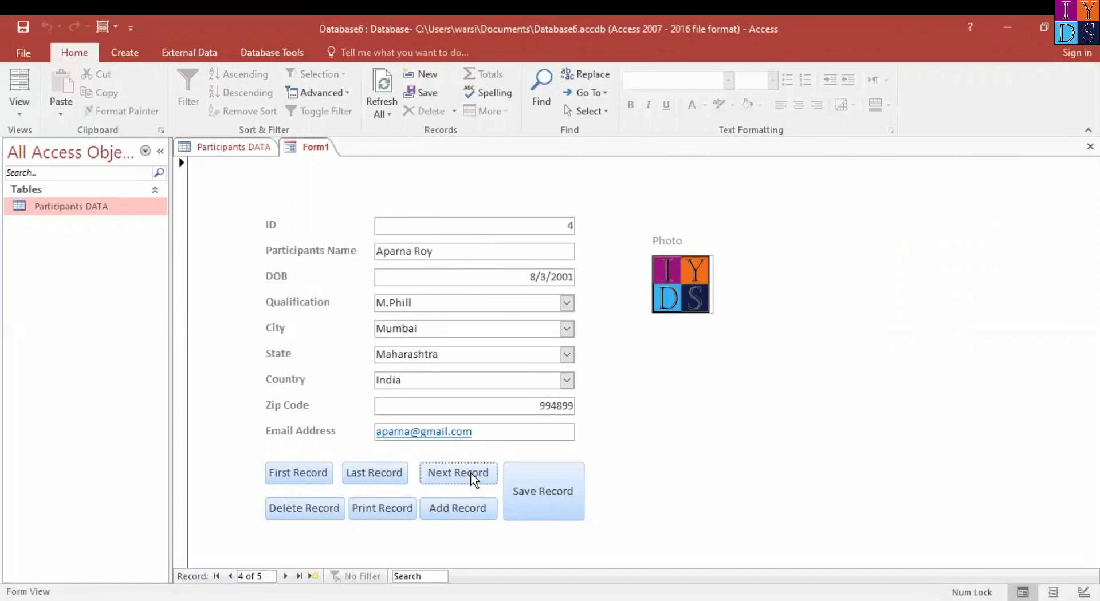
{"action": "left_click", "coordinate": [473, 479]}
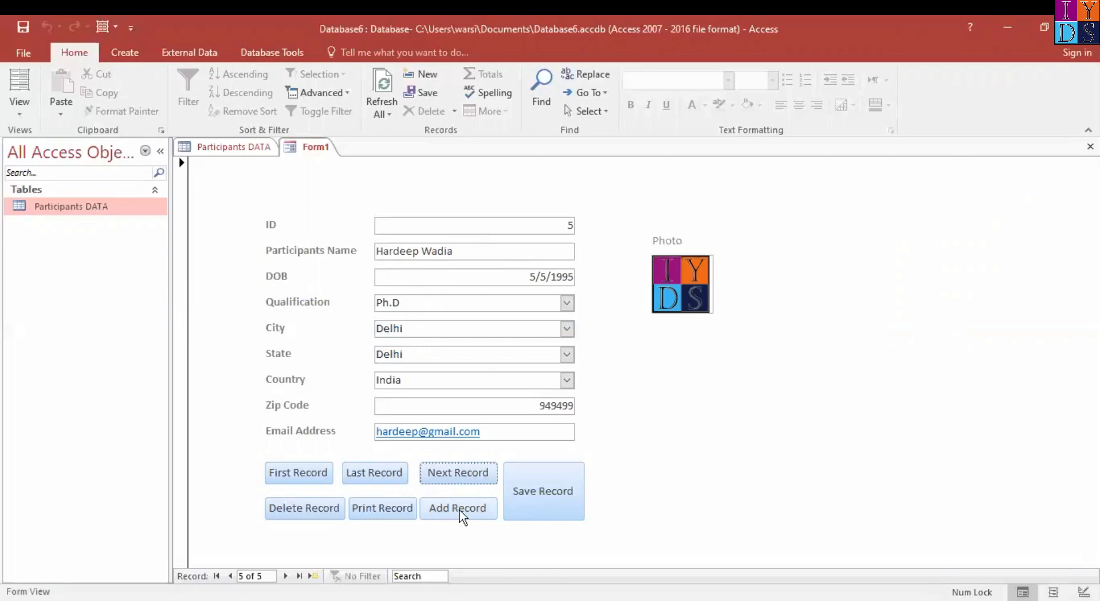
Add a new record using the form's Add Record button and enter the participant's full name and date of birth
{"action": "left_click", "coordinate": [462, 518]}
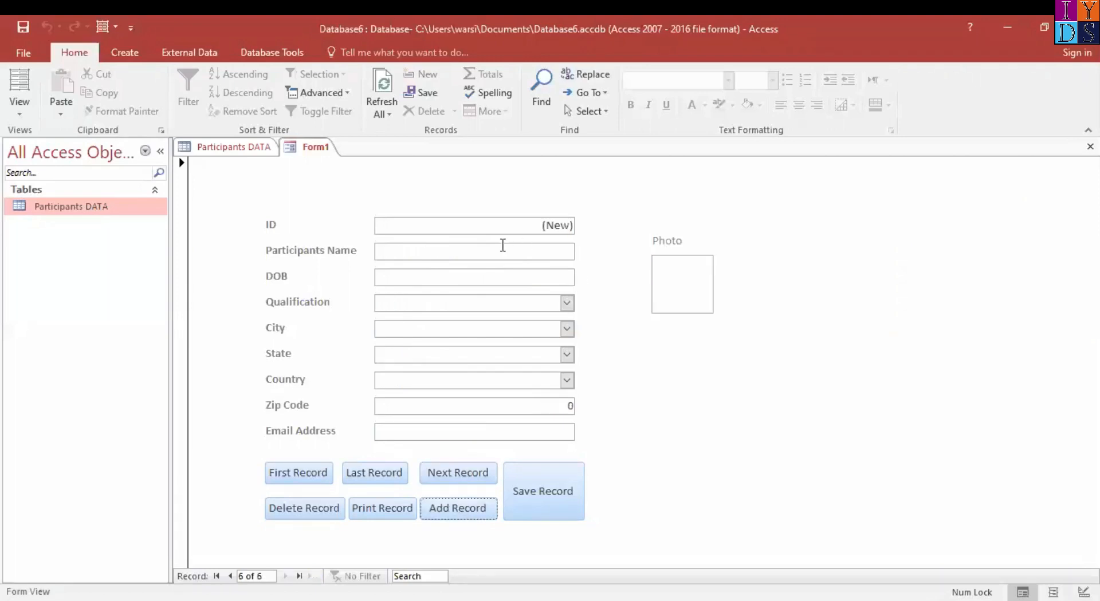
{"action": "left_click", "coordinate": [500, 245]}
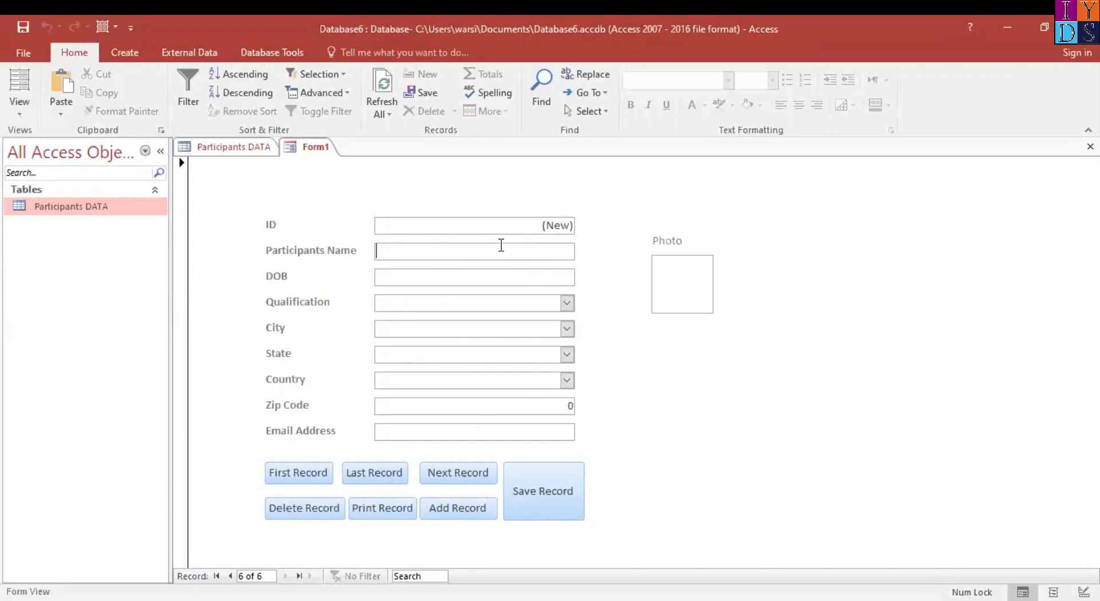
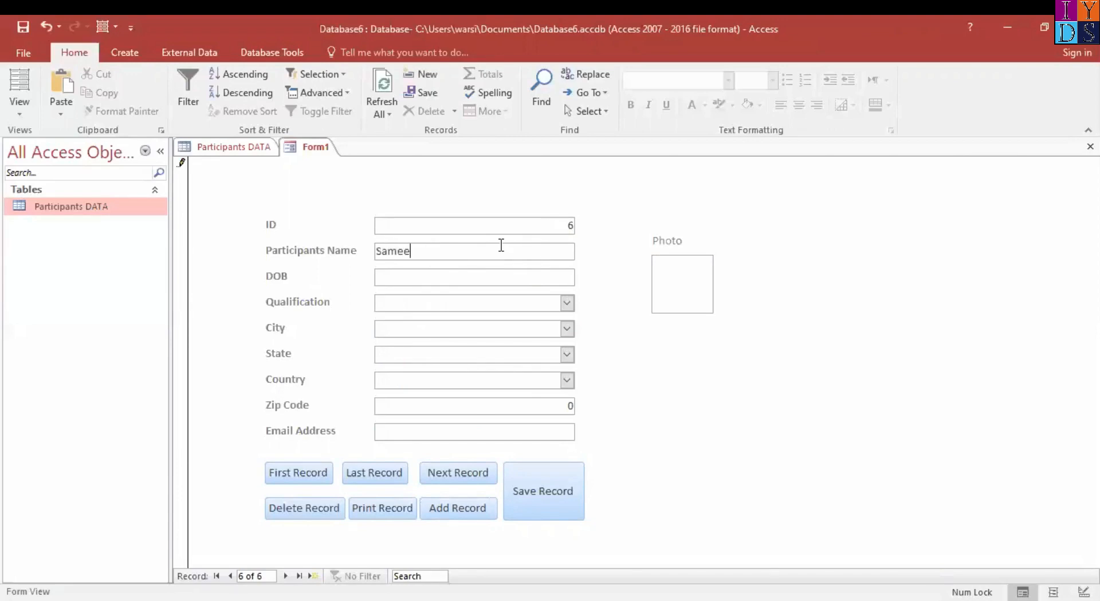
{"action": "key", "text": "Tab"}
{"action": "type", "text": "/9/20"}
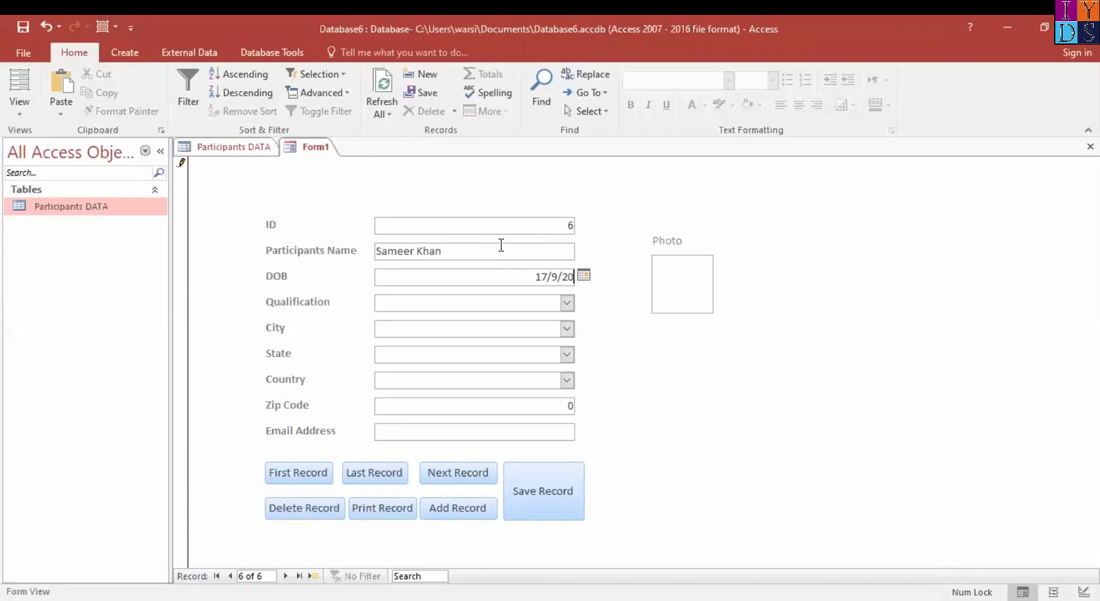
{"action": "type", "text": "01"}
{"action": "key", "text": "Tab"}
Set the new record's Qualification to Post Graduation, City and State to Delhi, and Country to India
{"action": "type", "text": "P"}
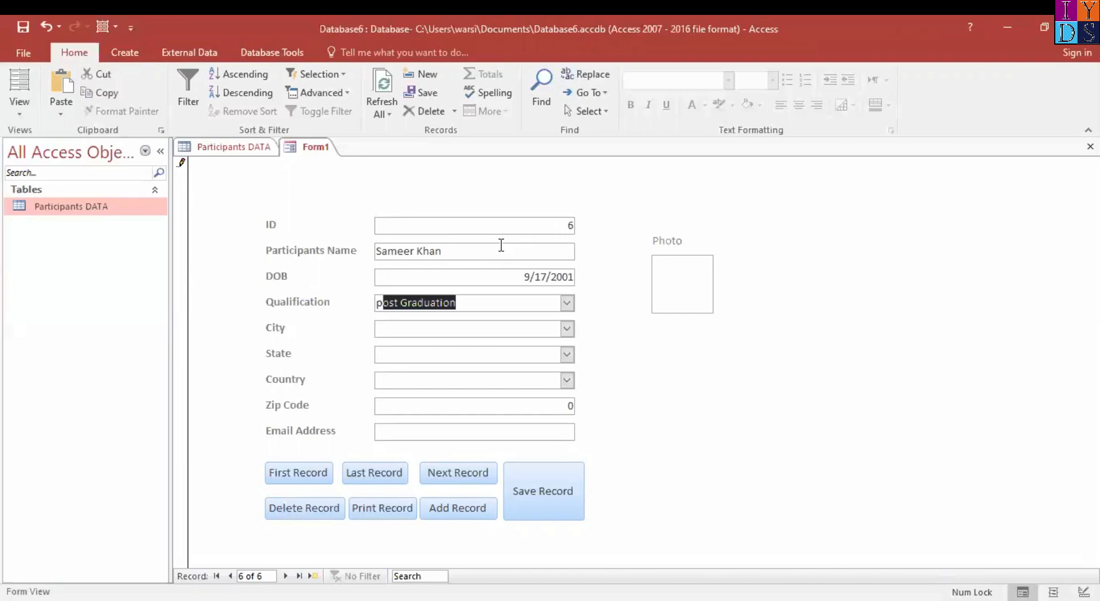
{"action": "key", "text": "Tab"}
{"action": "type", "text": "D"}
{"action": "key", "text": "Tab"}
{"action": "type", "text": "D"}
{"action": "key", "text": "Tab"}
{"action": "type", "text": "in"}
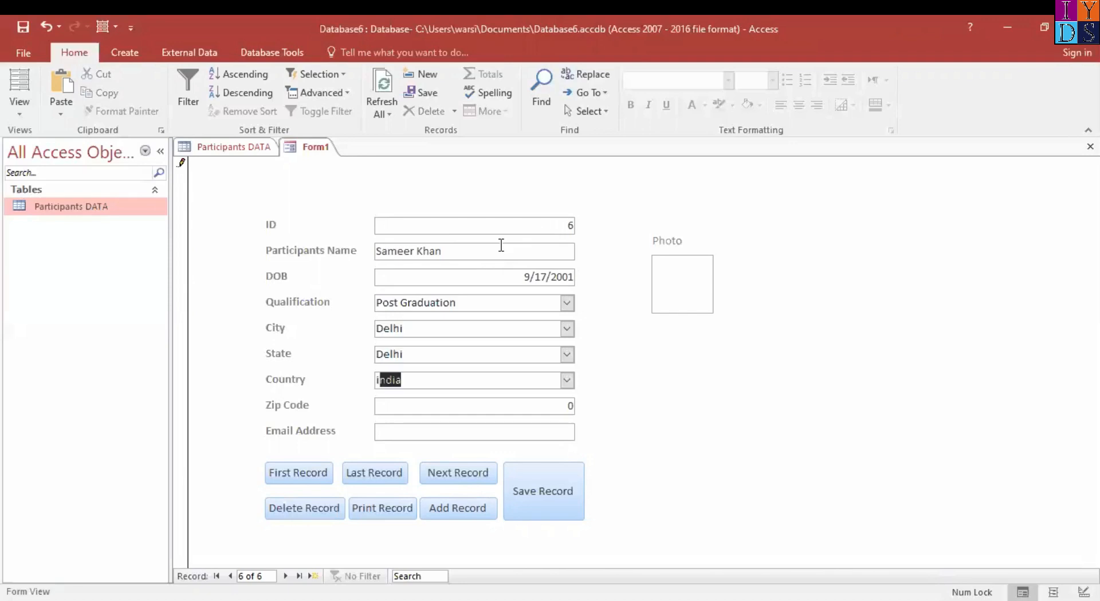
{"action": "key", "text": "Tab"}
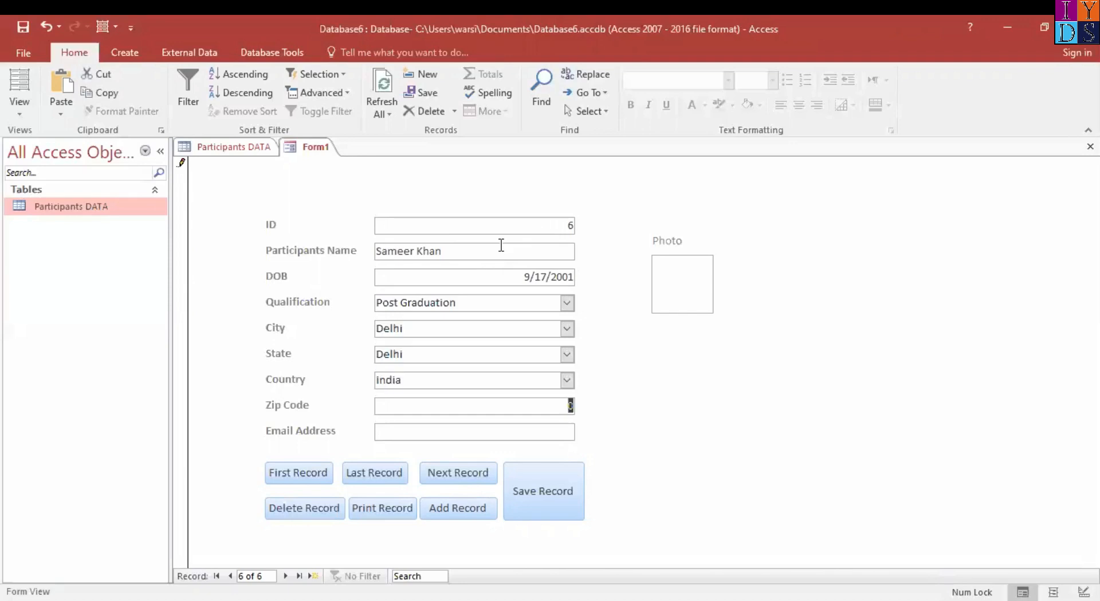
Fill in the new participant's zip code and e-mail address
{"action": "type", "text": "29388"}
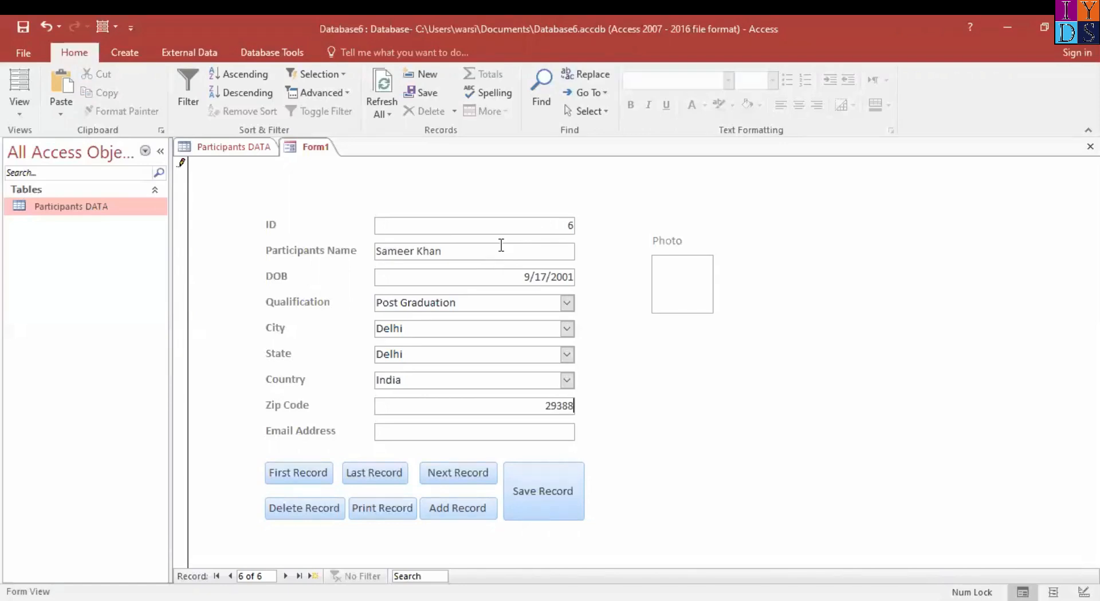
{"action": "type", "text": "0"}
{"action": "key", "text": "Tab"}
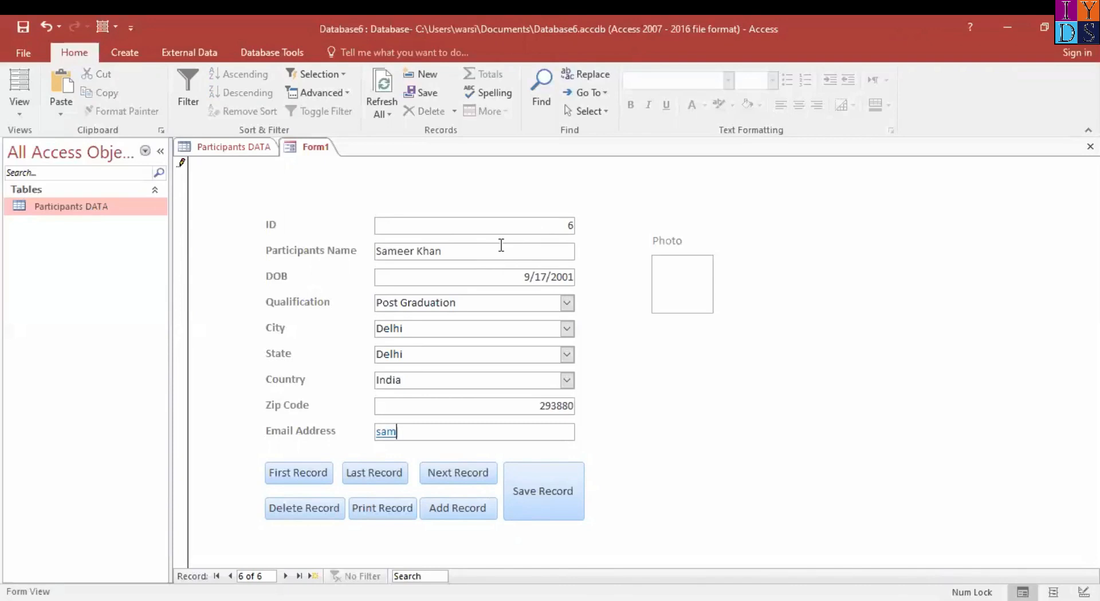
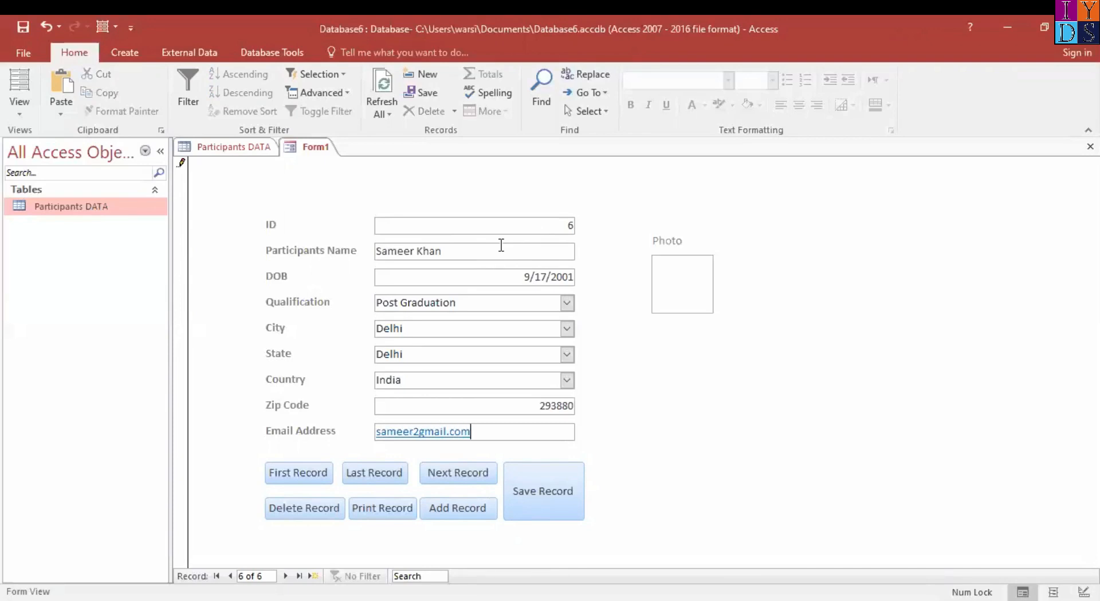
Attach the IYDS picture to the new record's Photo field and save the record with the form's Save Record button
{"action": "double_click", "coordinate": [677, 287]}
{"action": "left_click", "coordinate": [673, 266]}
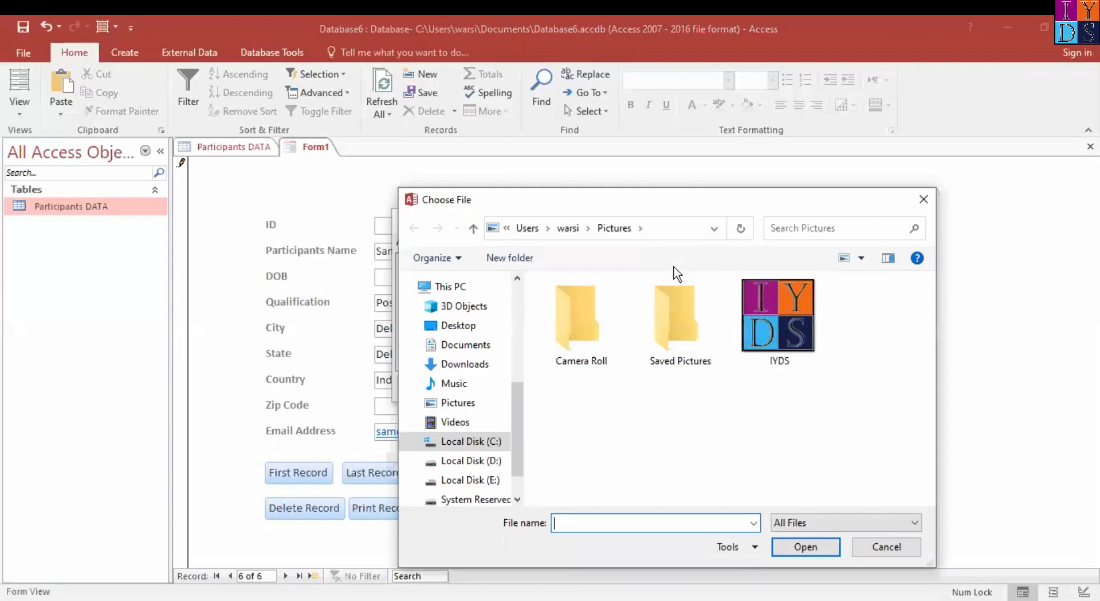
{"action": "left_click", "coordinate": [801, 322]}
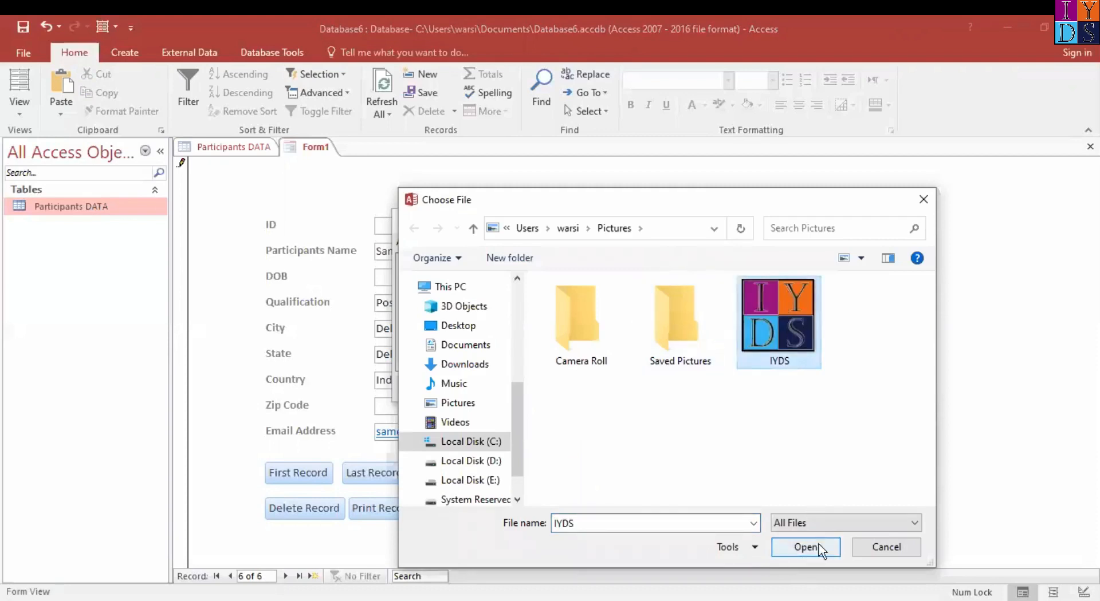
{"action": "left_click", "coordinate": [799, 546]}
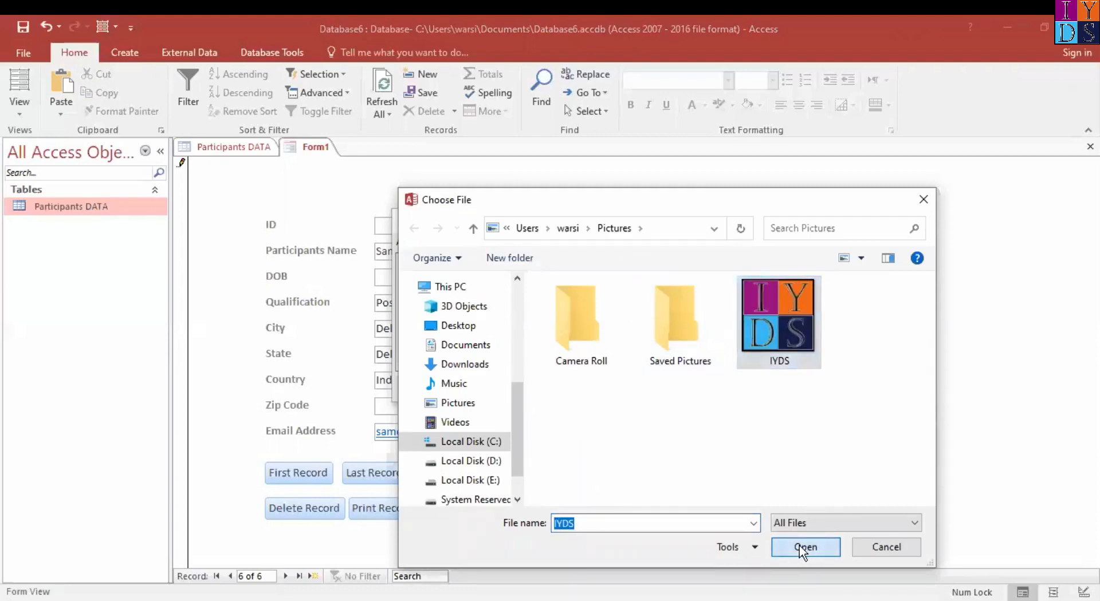
{"action": "left_click", "coordinate": [615, 386]}
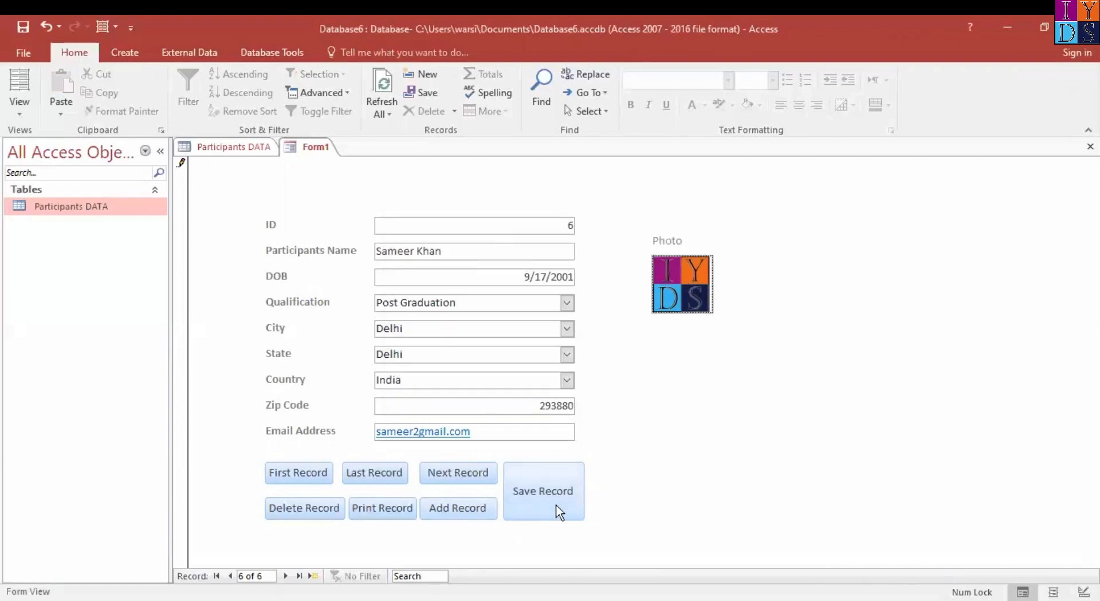
{"action": "left_click", "coordinate": [565, 488]}
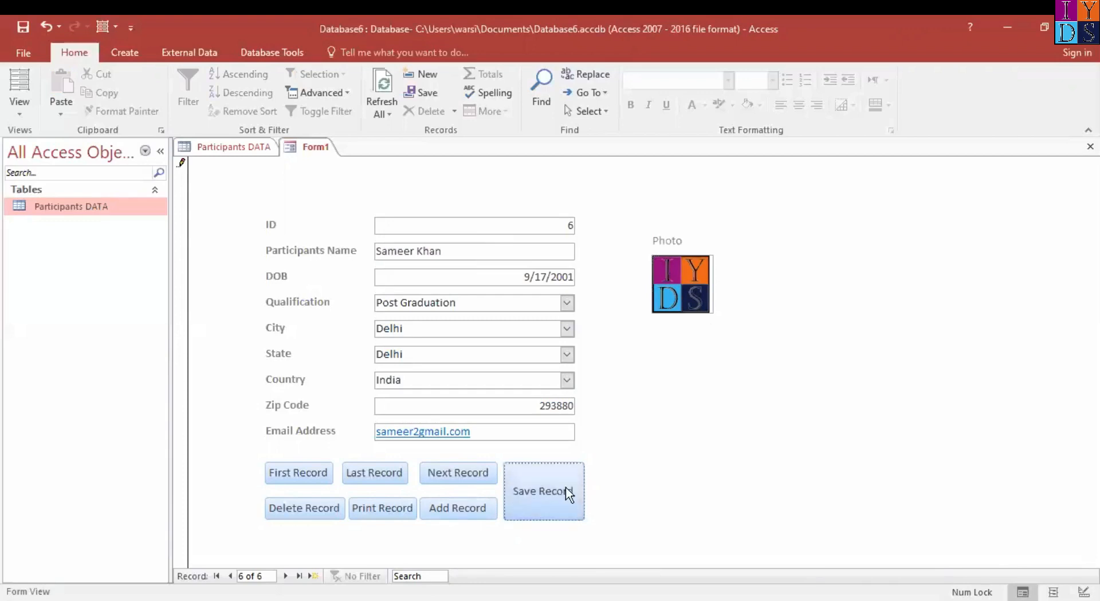
Refresh the Participants DATA table and check its newly added sixth record
{"action": "left_click", "coordinate": [261, 152]}
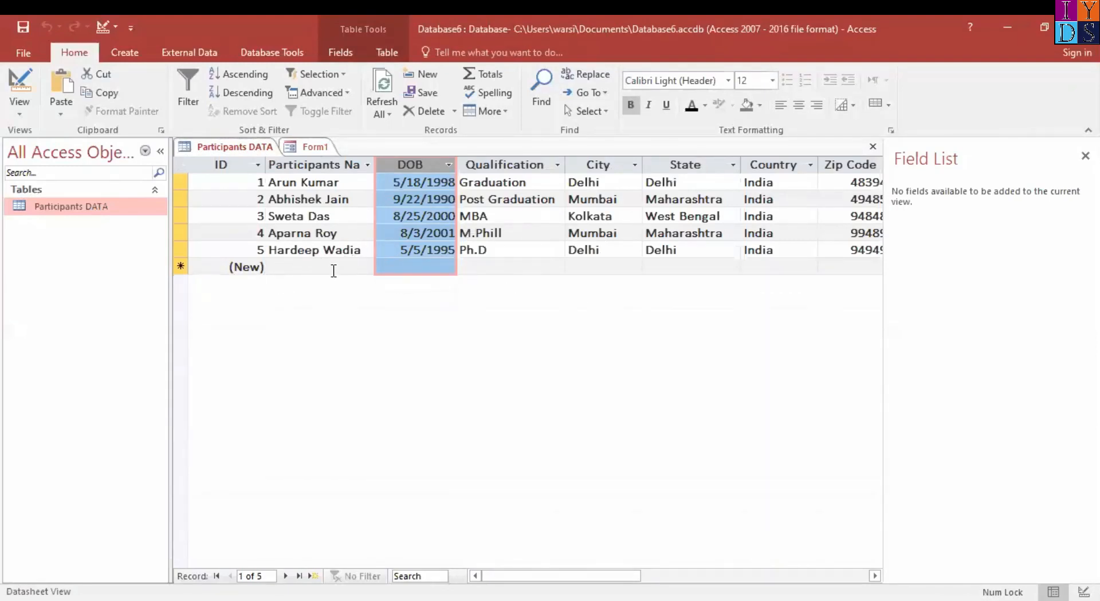
{"action": "left_click", "coordinate": [382, 80]}
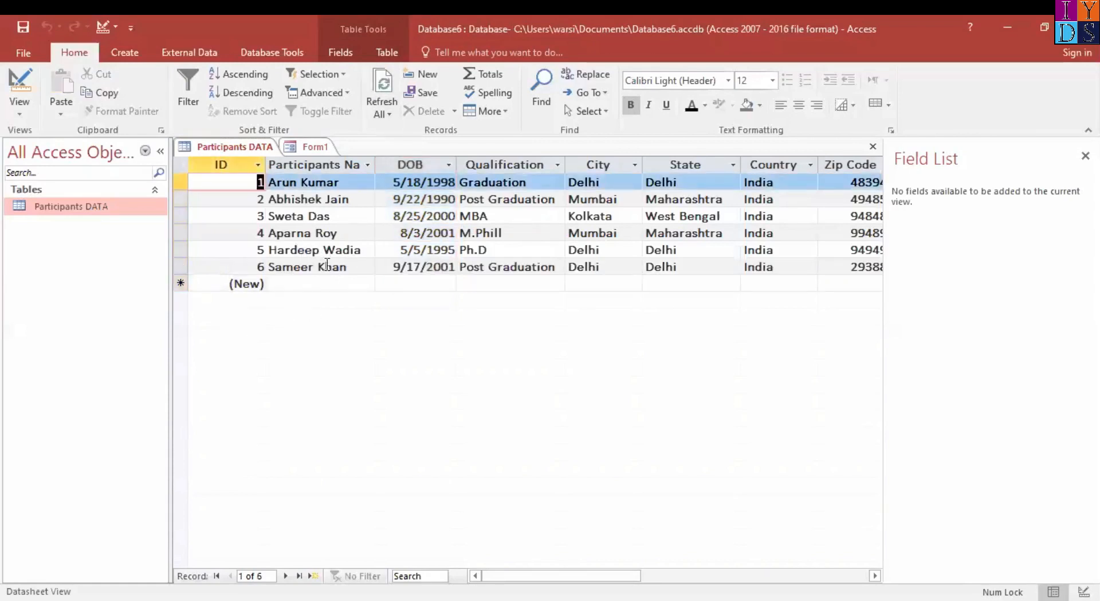
{"action": "left_click", "coordinate": [360, 266]}
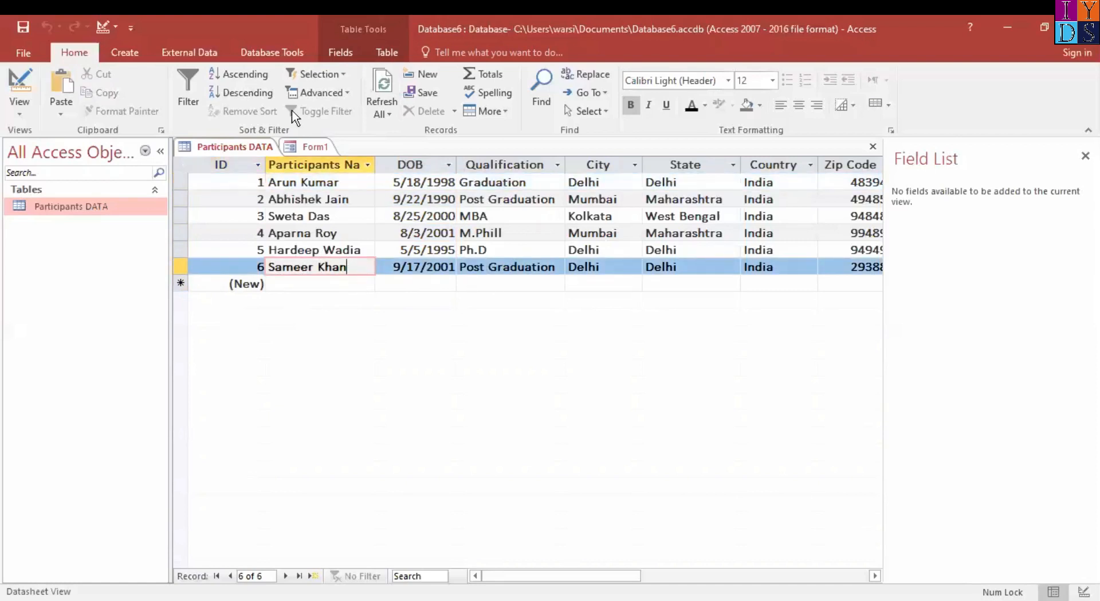
Return to Form1 and retest the First Record, Next Record and Last Record buttons, finishing on the last record
{"action": "left_click", "coordinate": [324, 147]}
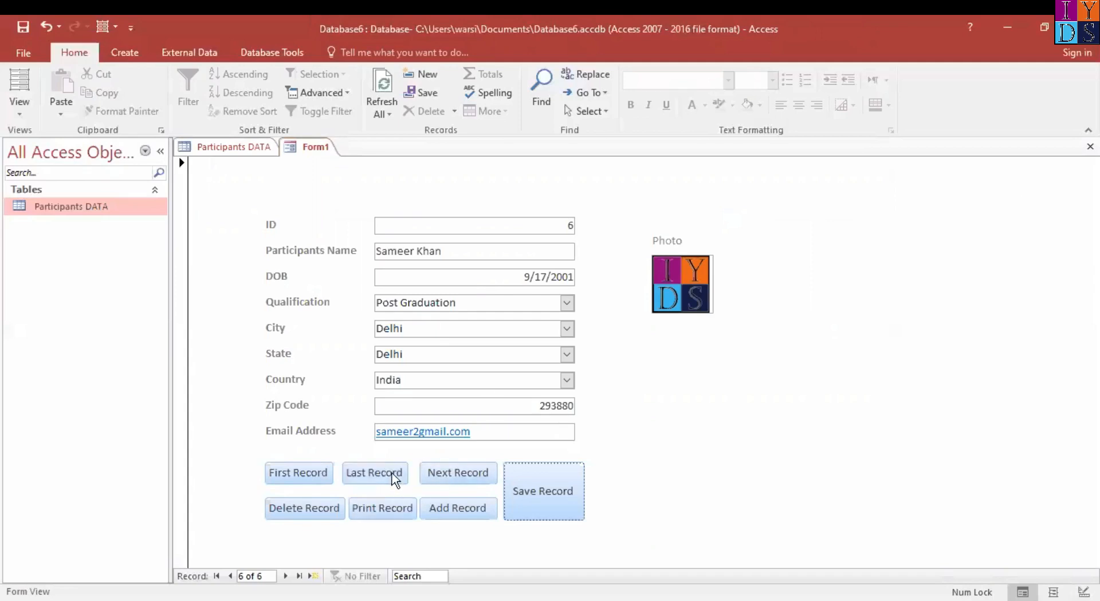
{"action": "left_click", "coordinate": [350, 480]}
{"action": "left_click", "coordinate": [303, 479]}
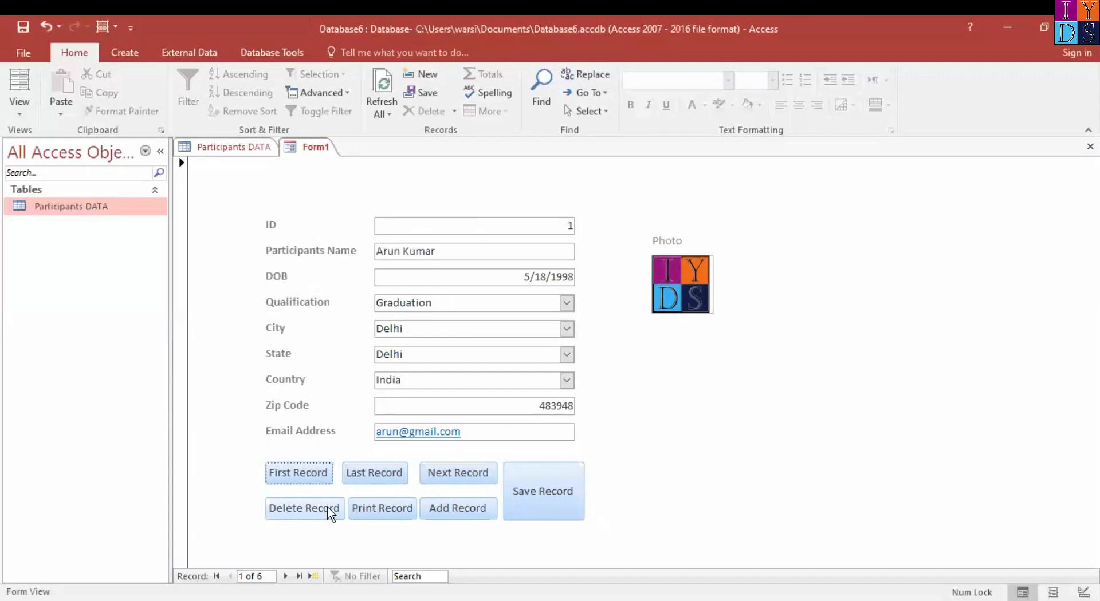
{"action": "left_click", "coordinate": [463, 478]}
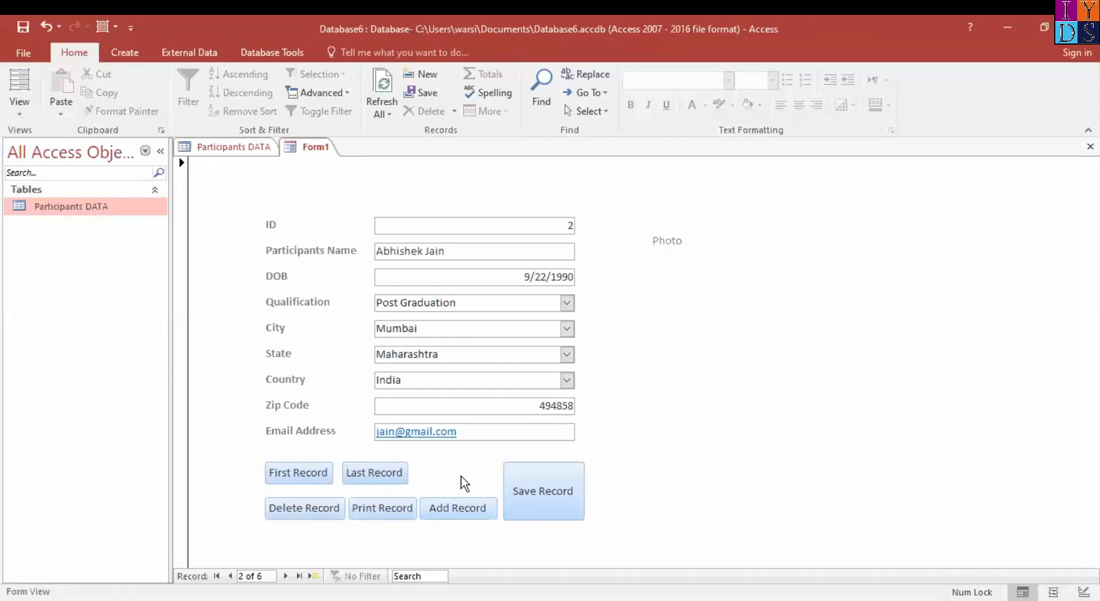
{"action": "left_click", "coordinate": [392, 475]}
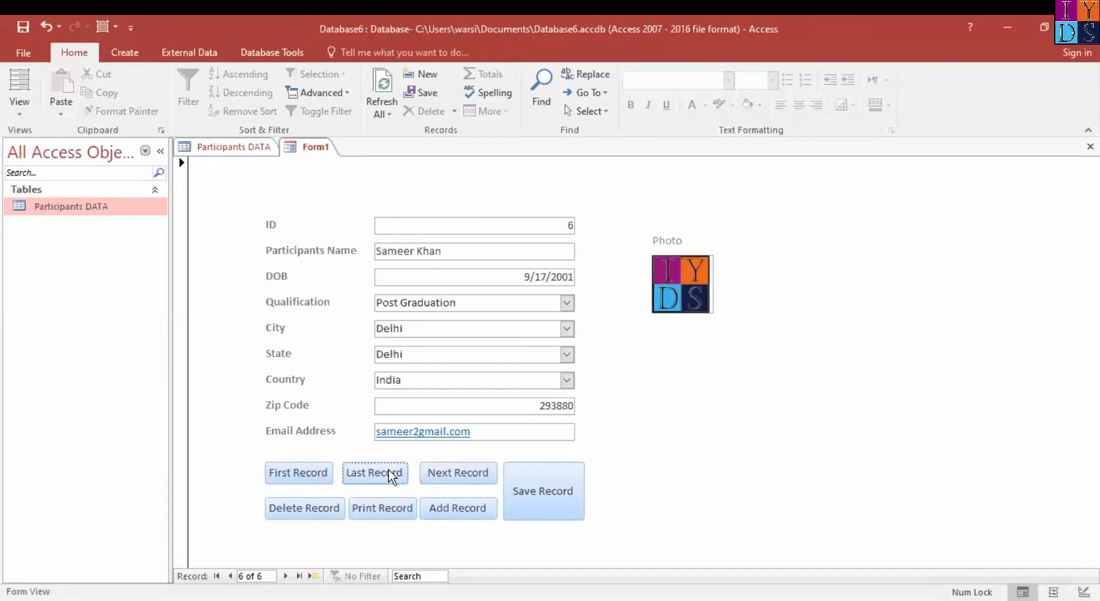
Delete the sixth record with the form's Delete Record button and check the deletion in the Participants DATA table
{"action": "left_click", "coordinate": [316, 512]}
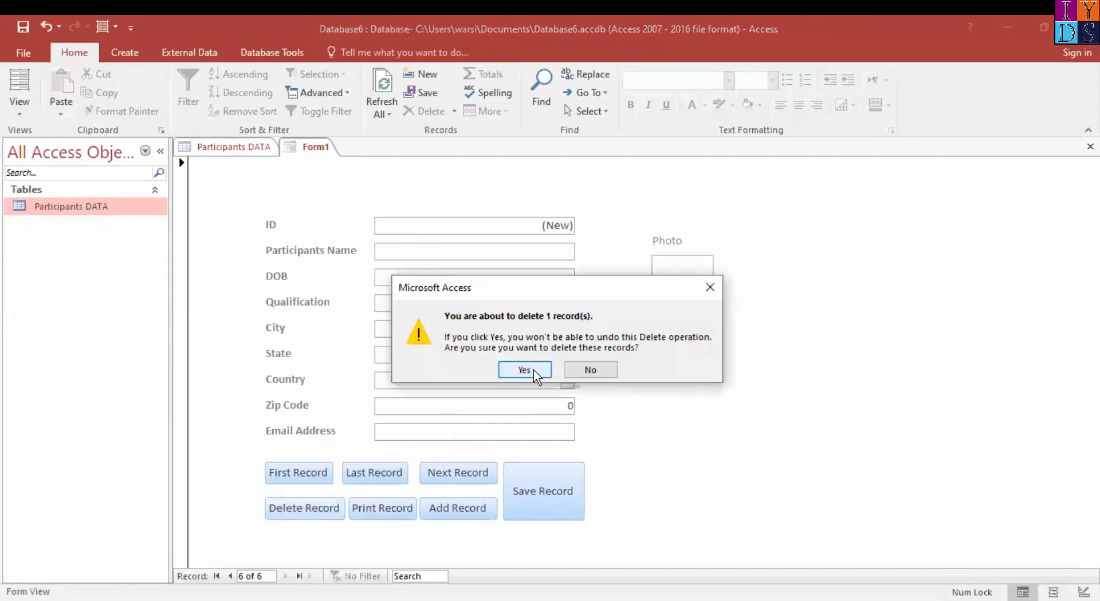
{"action": "left_click", "coordinate": [533, 369]}
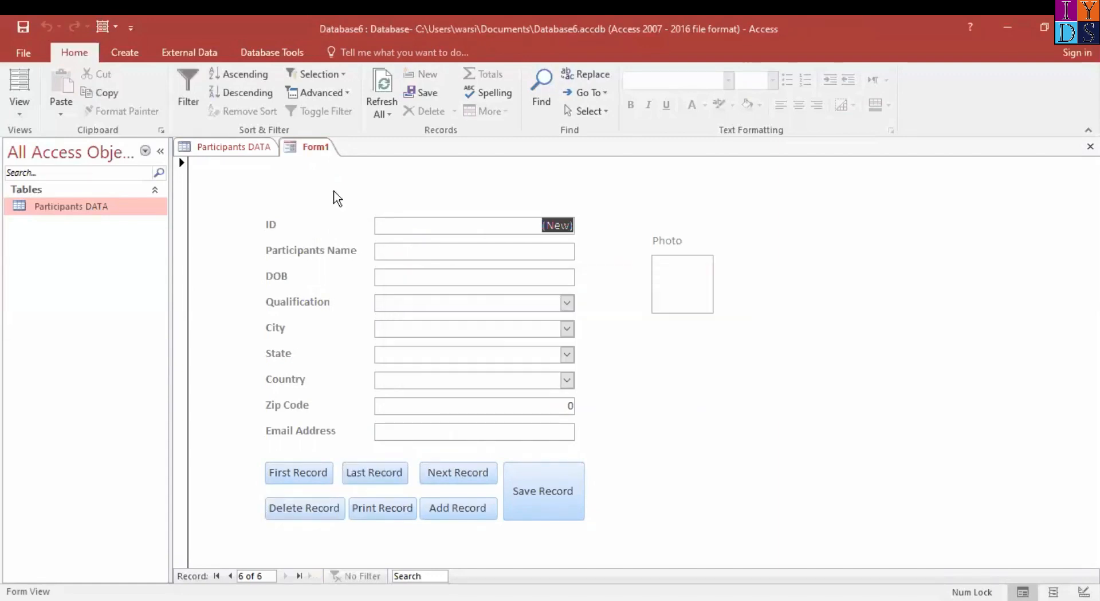
{"action": "left_click", "coordinate": [236, 150]}
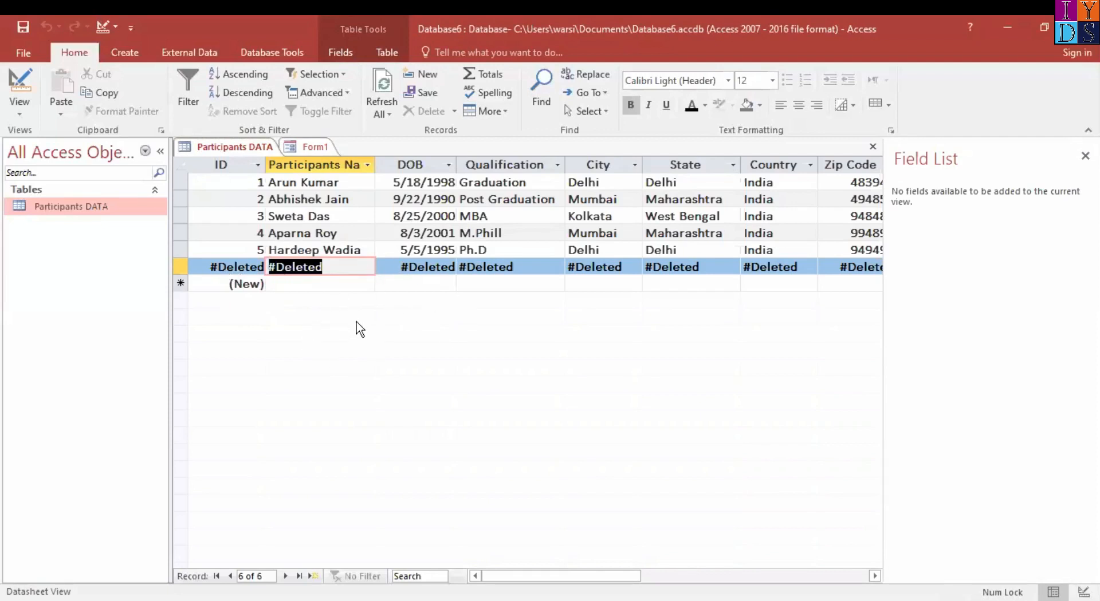
{"action": "left_click", "coordinate": [301, 153]}
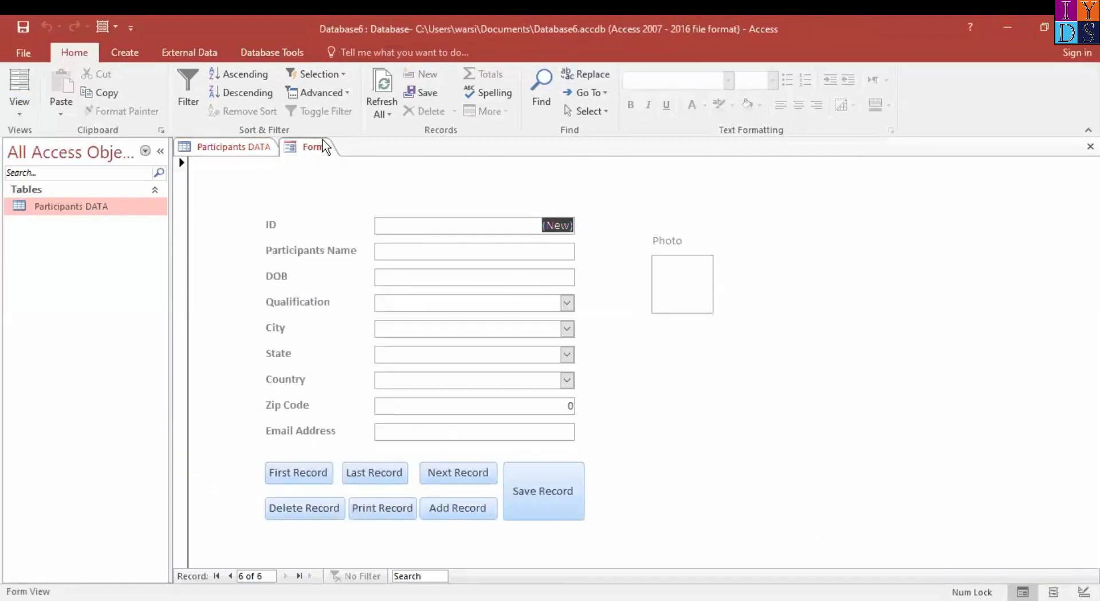
{"action": "left_click", "coordinate": [247, 146]}
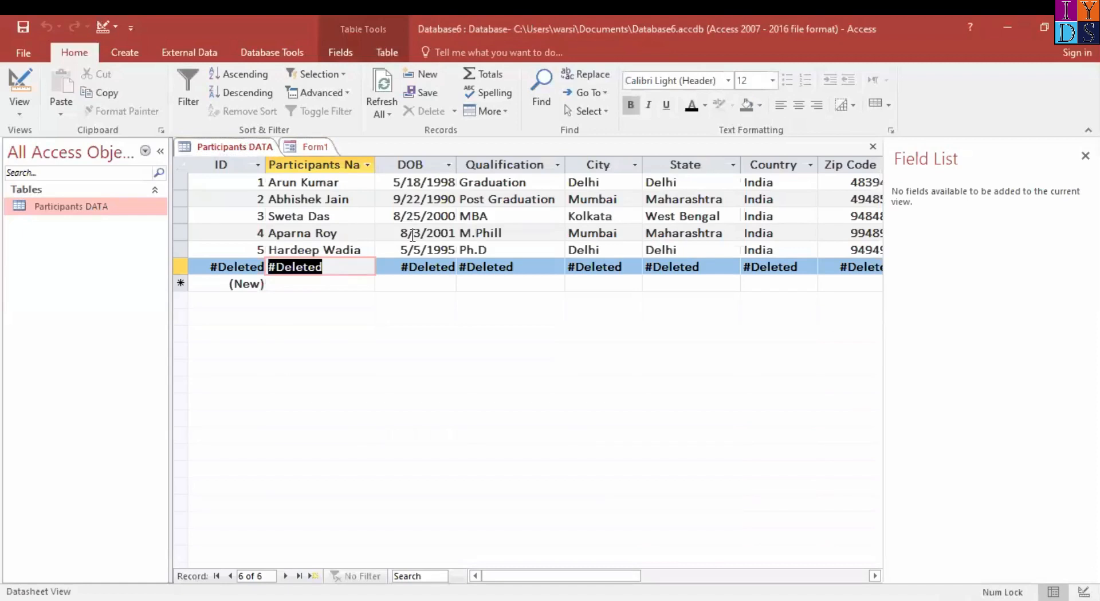
Return to Form1 and enter the participant's name in the blank new record
{"action": "left_click", "coordinate": [310, 148]}
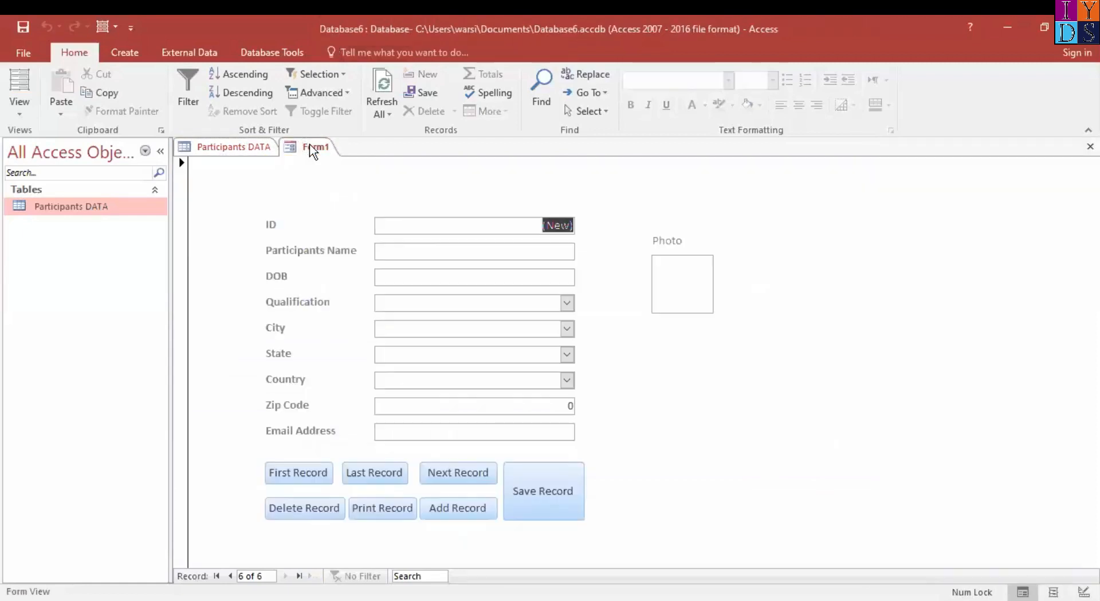
{"action": "left_click", "coordinate": [508, 251]}
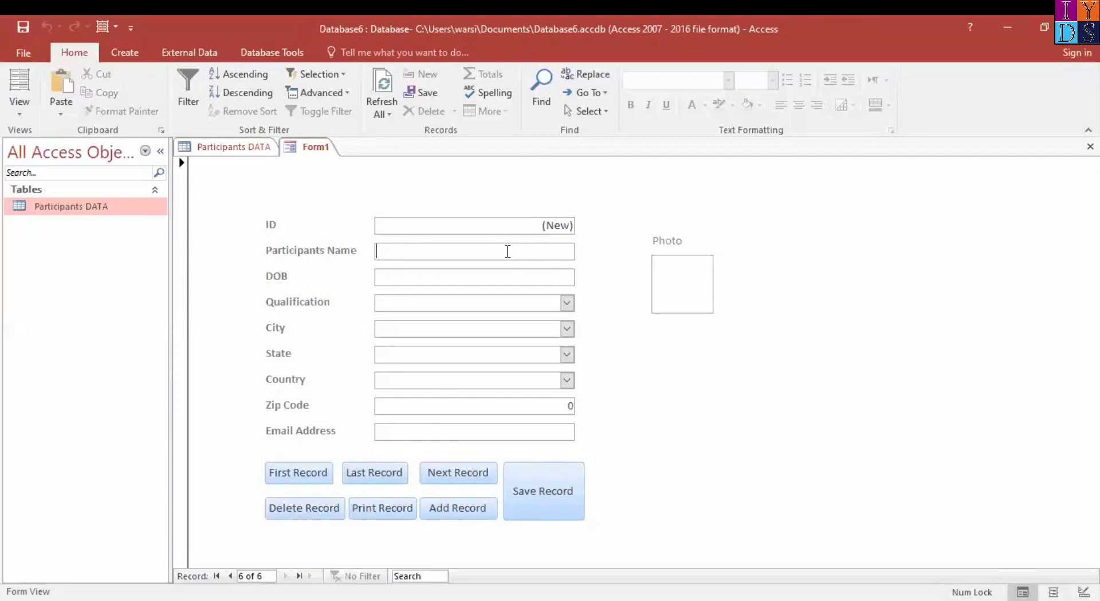
{"action": "type", "text": "SA"}
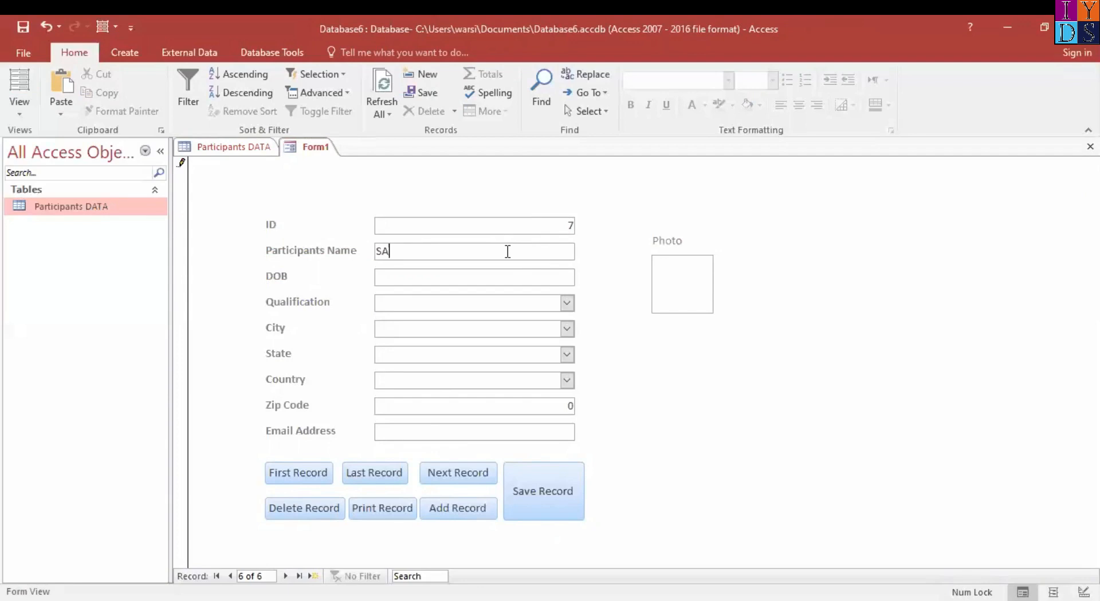
{"action": "type", "text": "MY"}
{"action": "key", "text": "BackSpace"}
{"action": "key", "text": "BackSpace"}
{"action": "type", "text": "MY"}
{"action": "key", "text": "Tab"}
Enter the new participant's date of birth and set the qualification to Graduation
{"action": "type", "text": "24/"}
{"action": "type", "text": "10/"}
{"action": "type", "text": "199"}
{"action": "type", "text": "8"}
{"action": "key", "text": "Tab"}
{"action": "type", "text": "g"}
{"action": "key", "text": "BackSpace"}
{"action": "key", "text": "BackSpace"}
{"action": "type", "text": "gr"}
{"action": "key", "text": "Tab"}
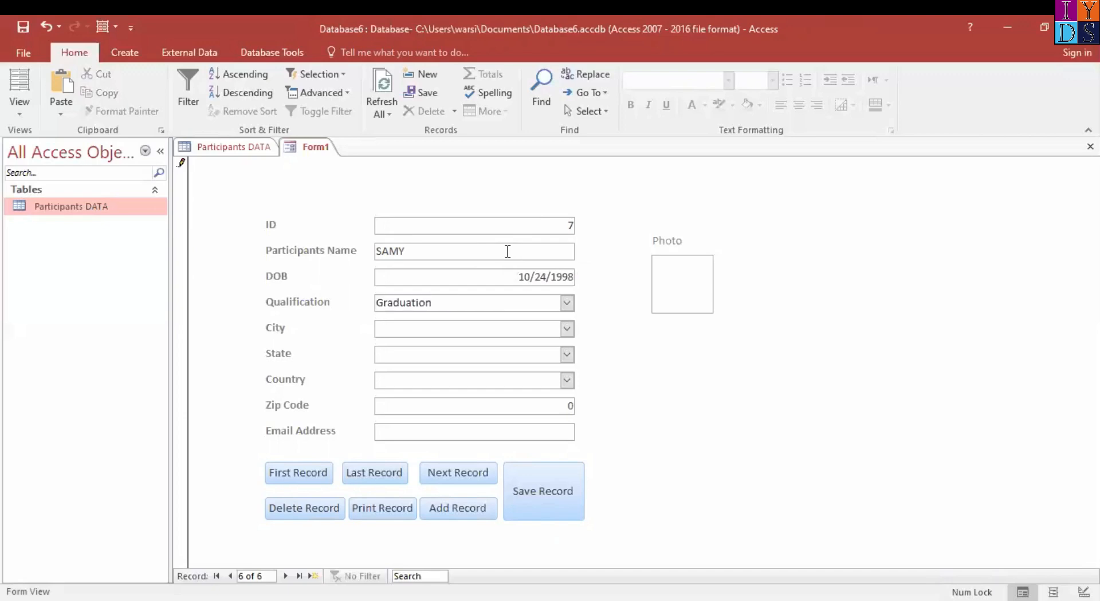
Set the new participant's city to Kolkata, state to West Bengal and country to India
{"action": "type", "text": "kolkata"}
{"action": "key", "text": "Tab"}
{"action": "type", "text": "w"}
{"action": "key", "text": "Tab"}
{"action": "type", "text": "in"}
{"action": "key", "text": "Tab"}
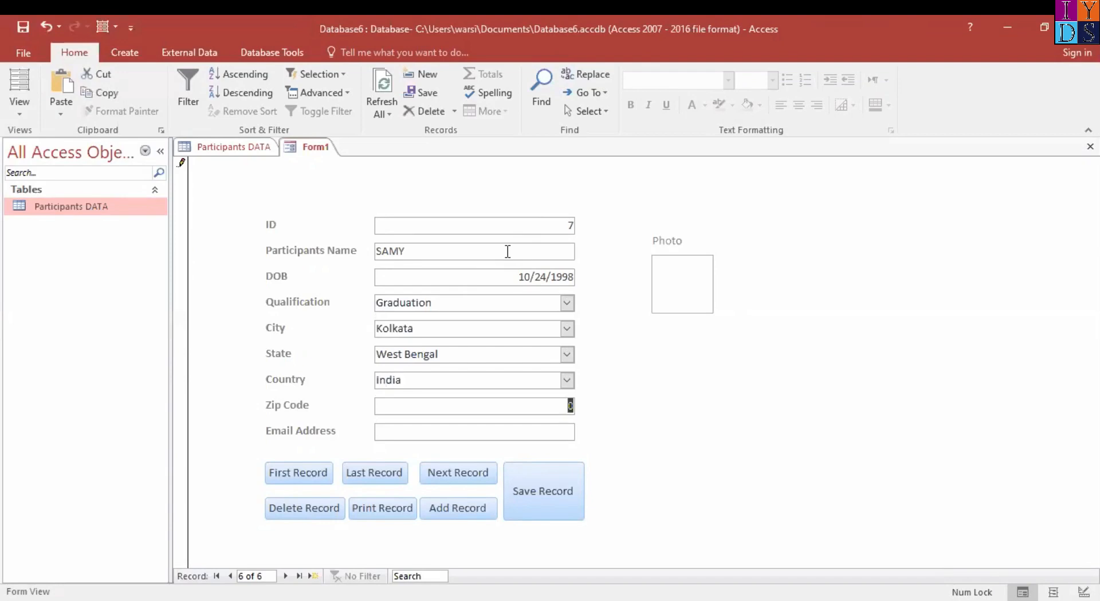
Fill in the zip code and e-mail address for the replacement participant record
{"action": "type", "text": "293948"}
{"action": "key", "text": "Tab"}
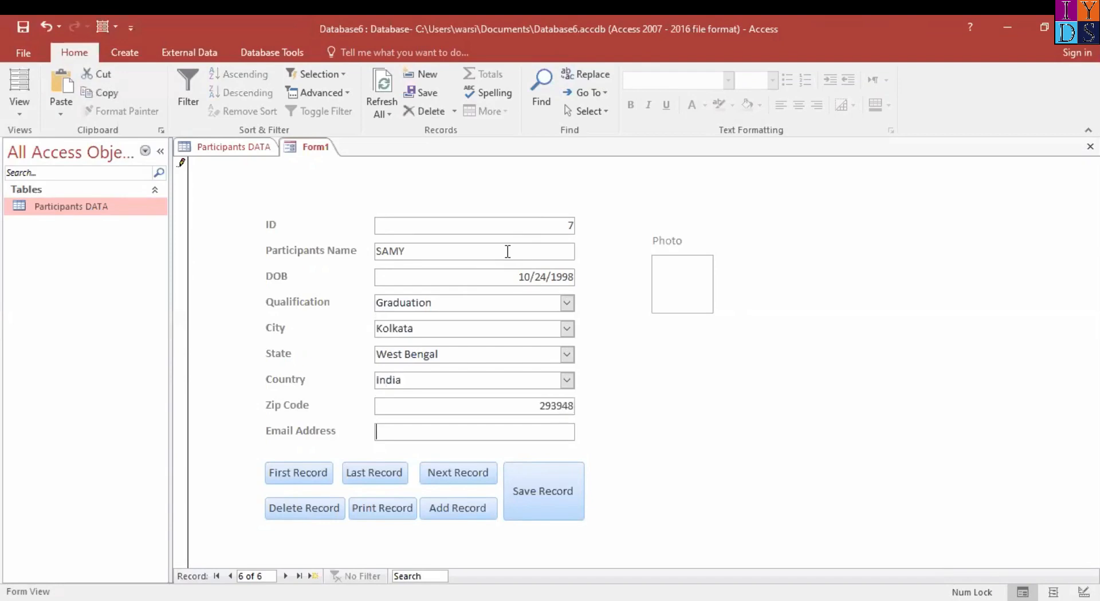
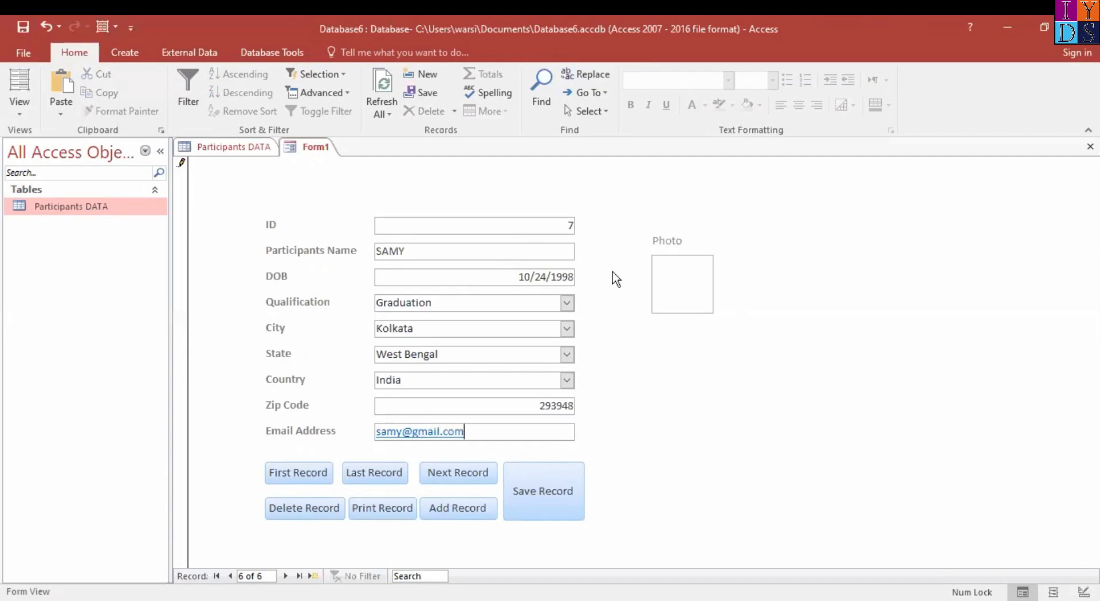
Attach the IYDS picture to the record's Photo field and save the record with the Save Record button
{"action": "double_click", "coordinate": [677, 309]}
{"action": "left_click", "coordinate": [654, 265]}
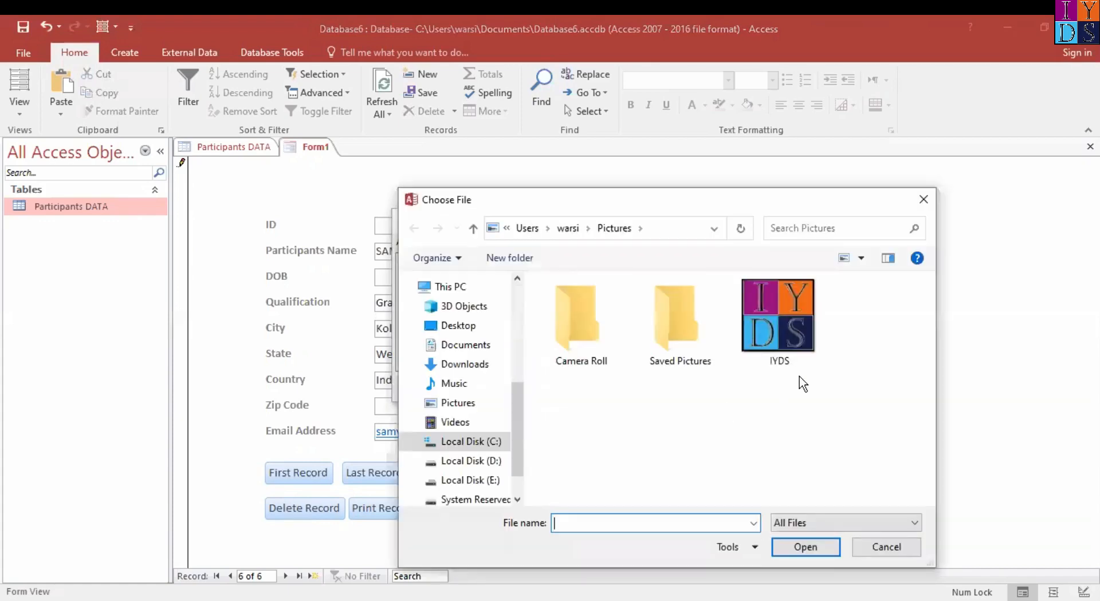
{"action": "left_click", "coordinate": [792, 310]}
{"action": "left_click", "coordinate": [820, 547]}
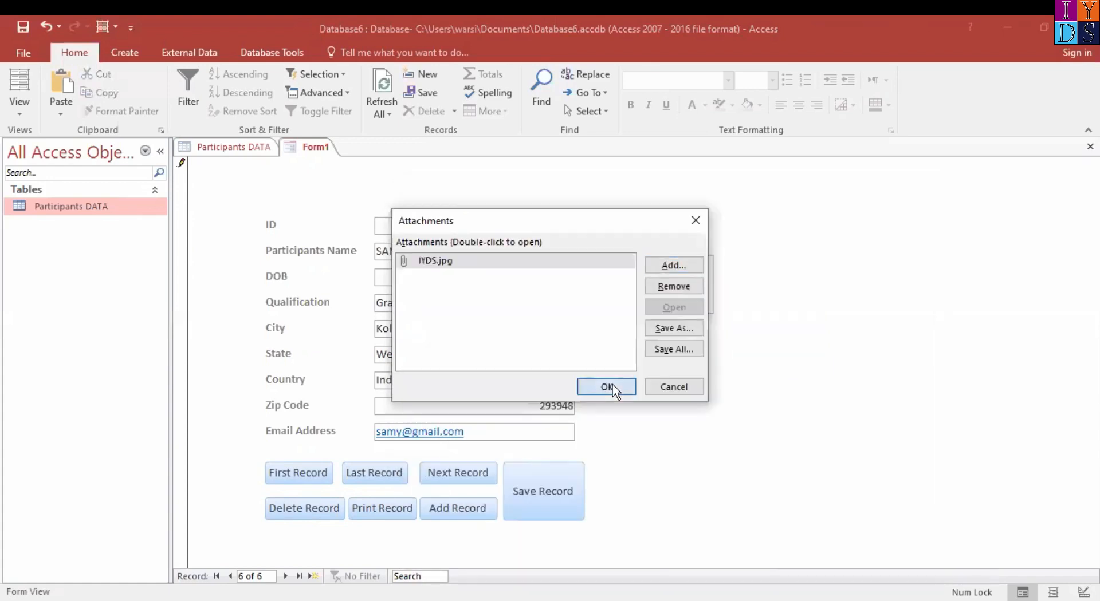
{"action": "left_click", "coordinate": [611, 387]}
{"action": "left_click", "coordinate": [543, 490]}
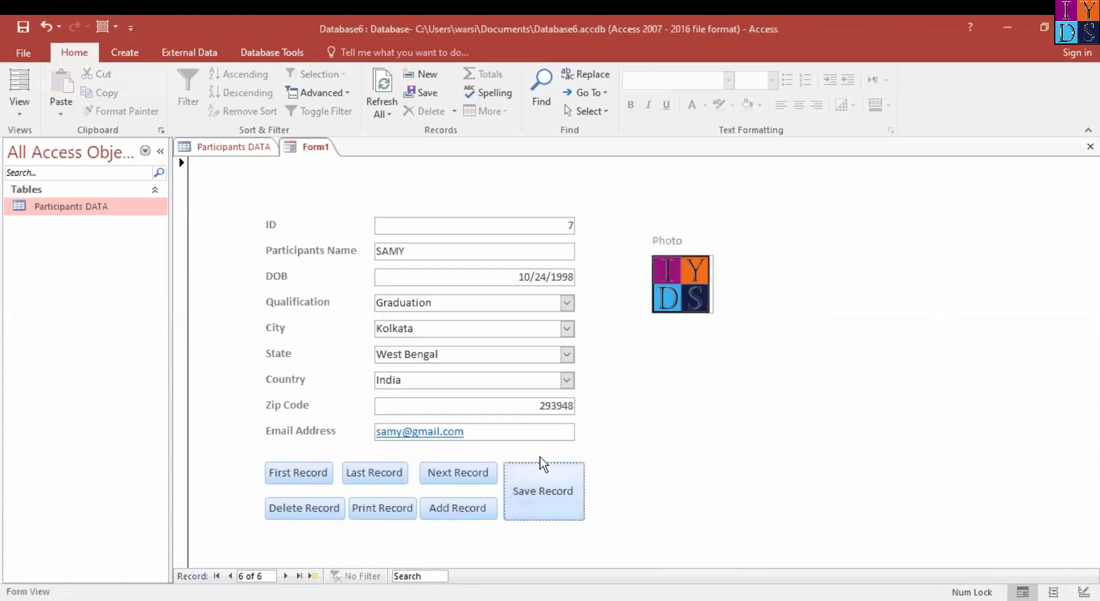
Refresh the Participants DATA table and check the replacement record
{"action": "left_click", "coordinate": [222, 147]}
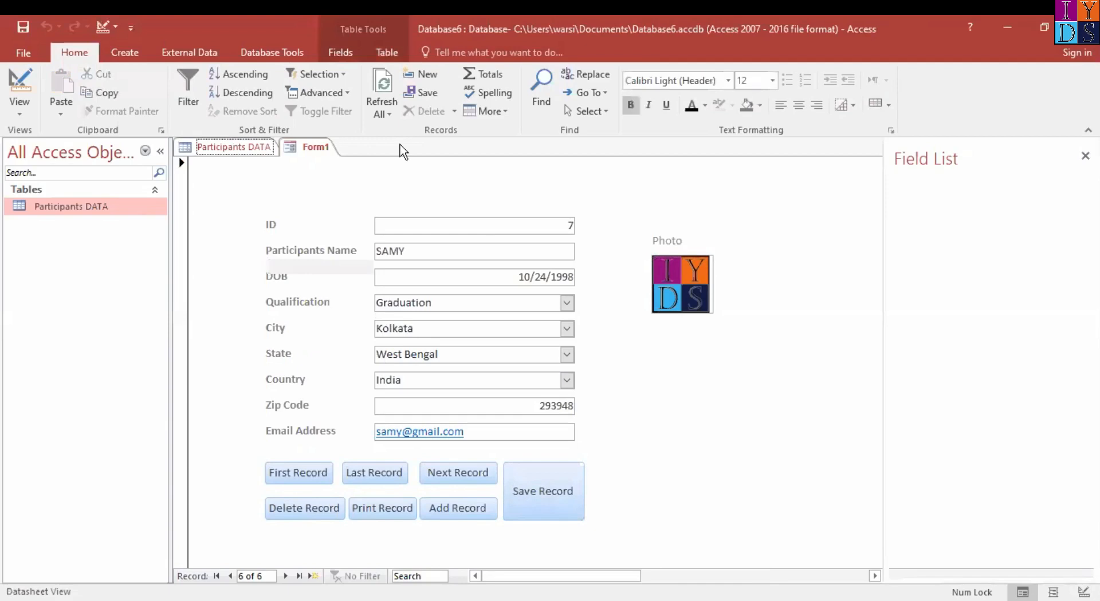
{"action": "left_click", "coordinate": [380, 87]}
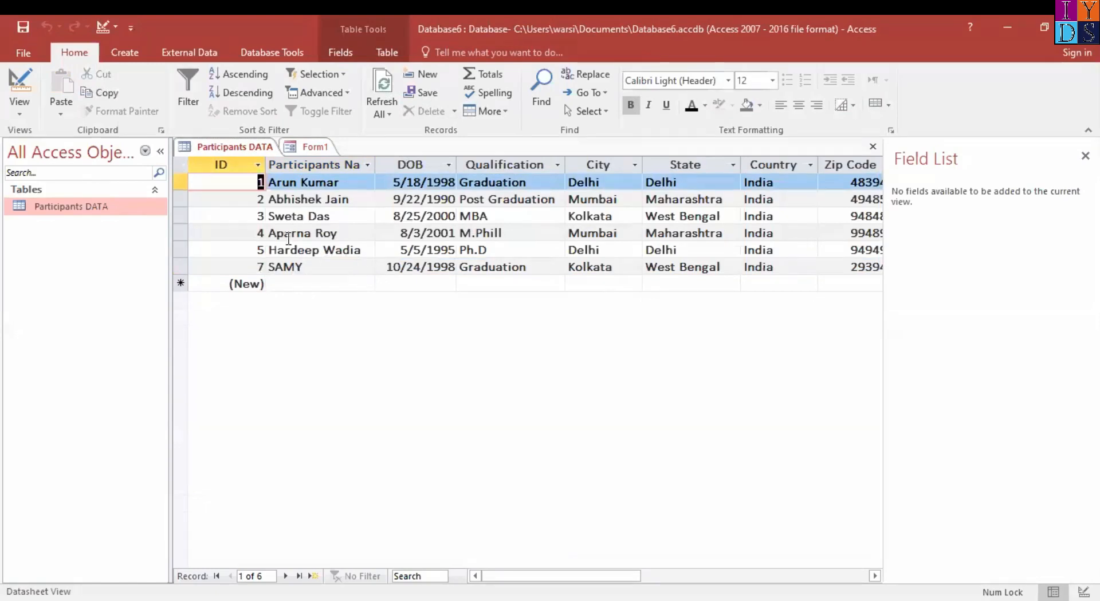
Return to Form1 and save it under the name "Participants form"
{"action": "left_click", "coordinate": [310, 155]}
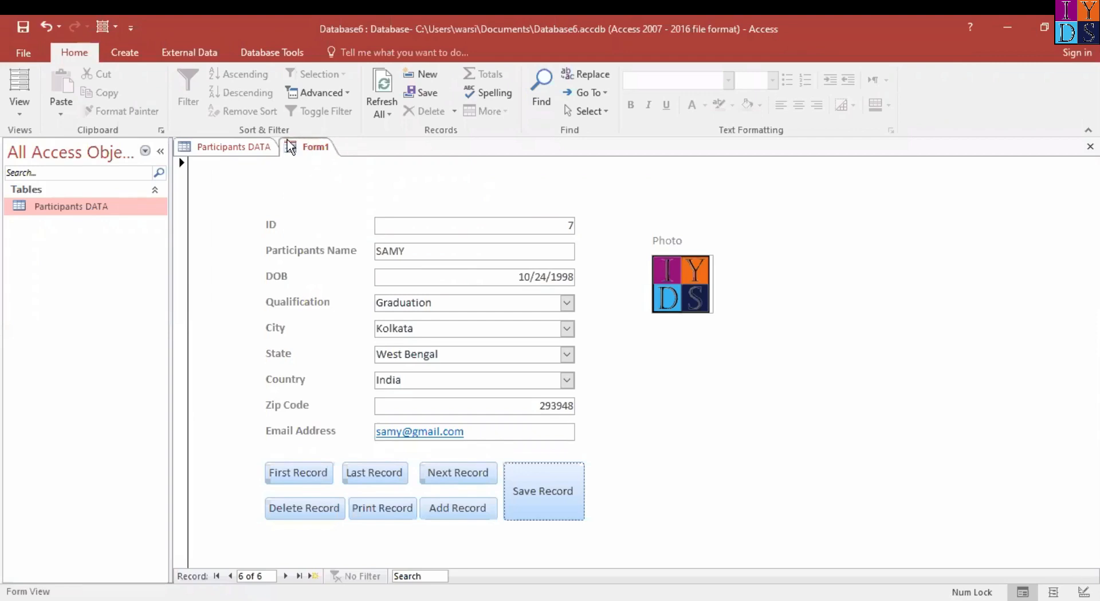
{"action": "right_click", "coordinate": [315, 148]}
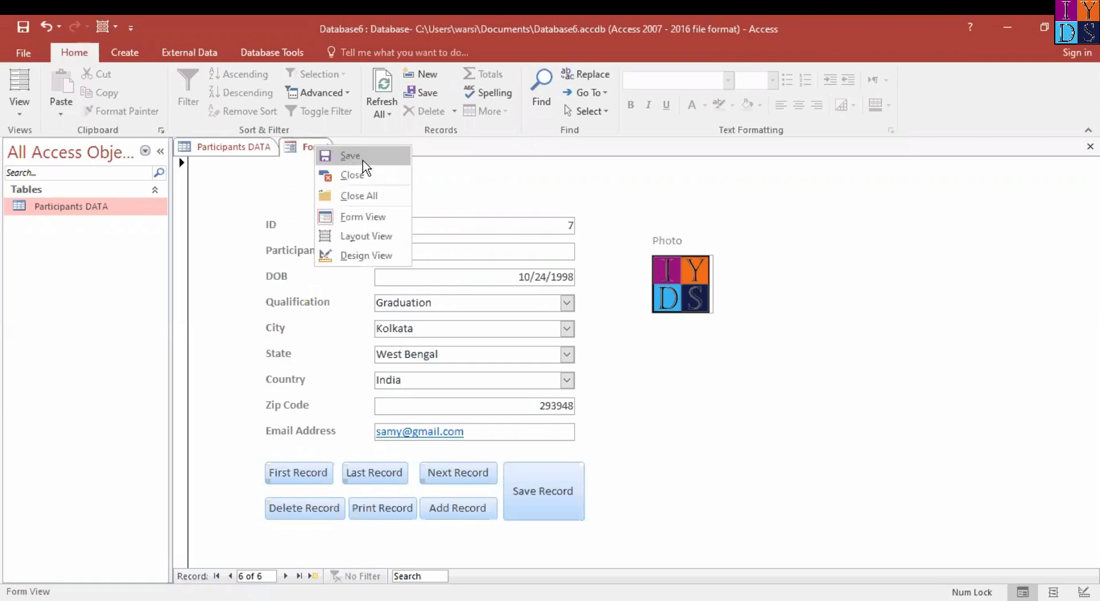
{"action": "left_click", "coordinate": [364, 161]}
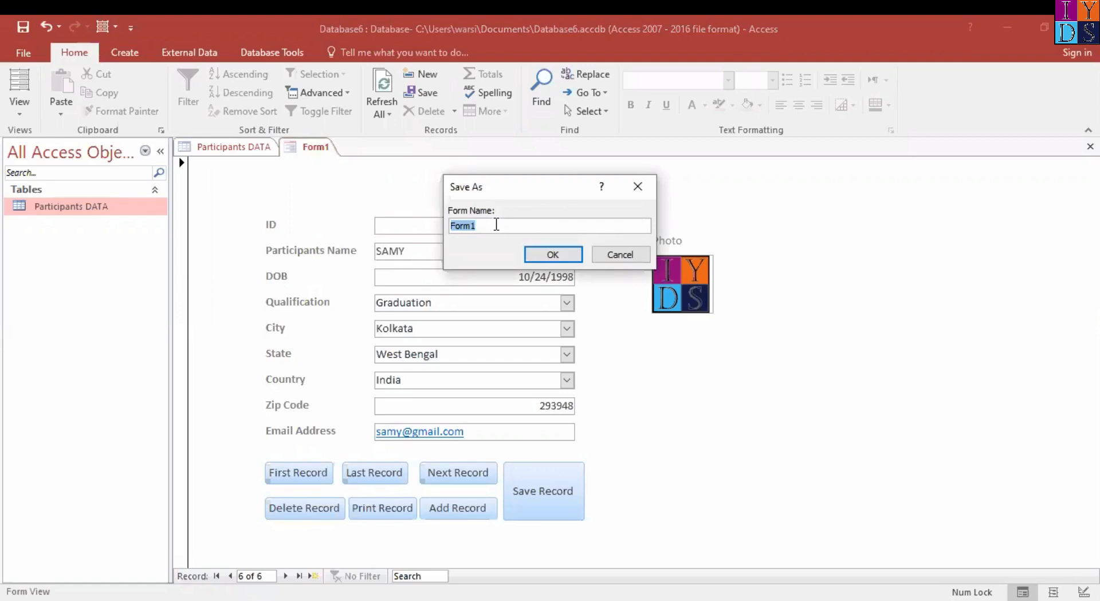
{"action": "type", "text": "Participants form"}
{"action": "left_click", "coordinate": [554, 255]}
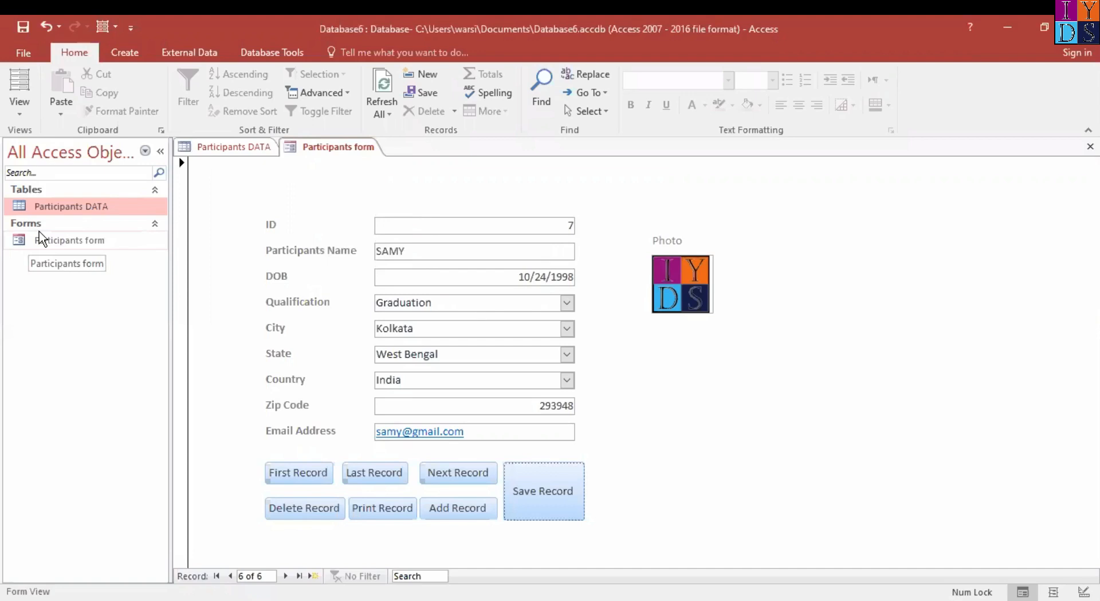
Check the saved Participants form by reopening it from the database object list and collapsing and expanding the Forms group
{"action": "left_click", "coordinate": [242, 148]}
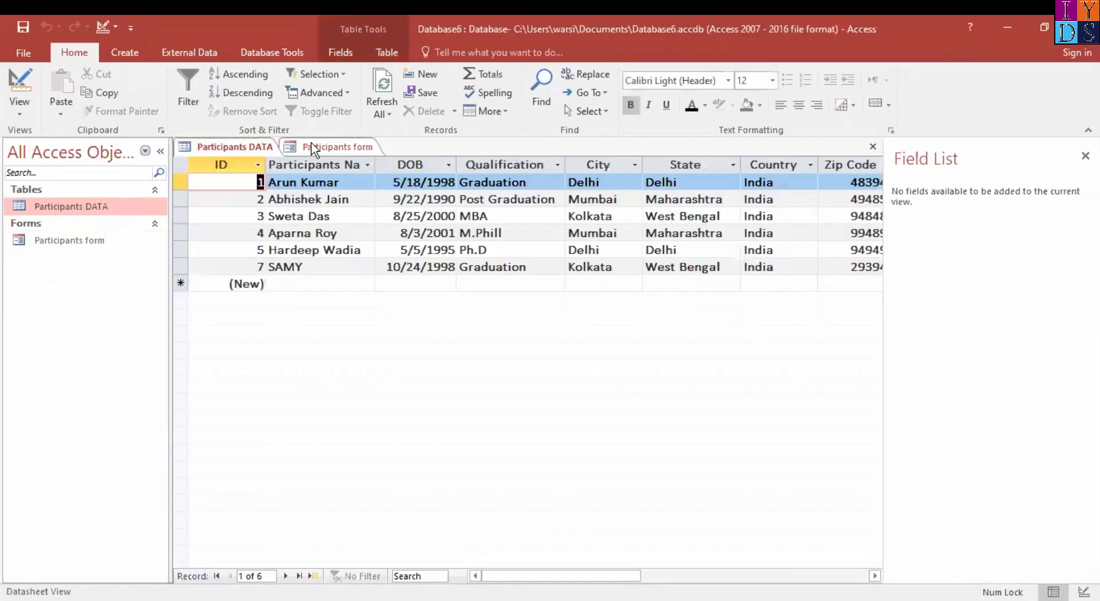
{"action": "double_click", "coordinate": [74, 238]}
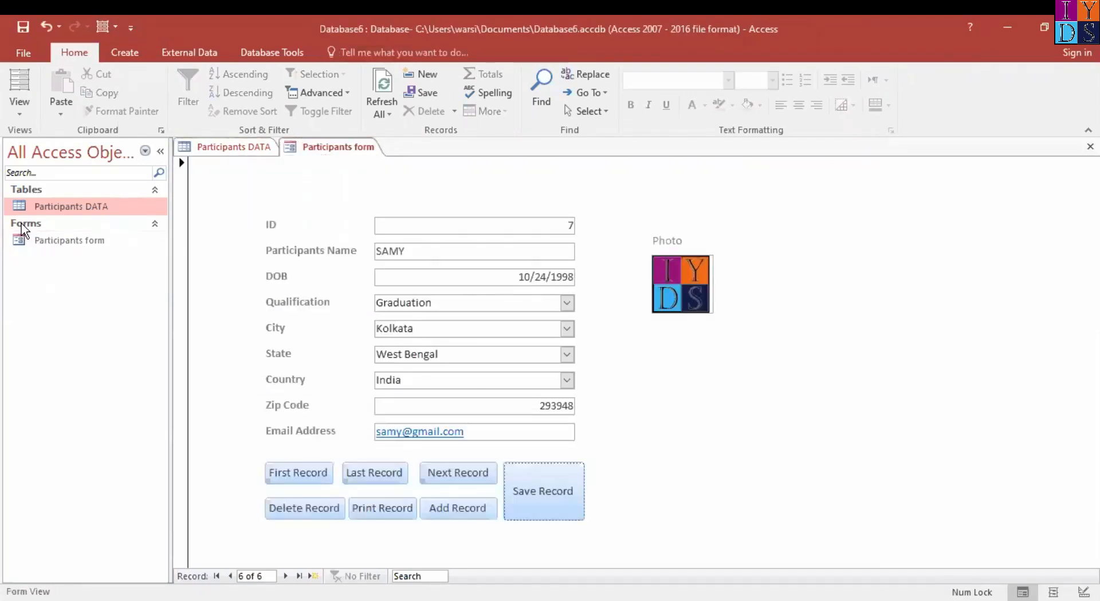
{"action": "left_click", "coordinate": [36, 226]}
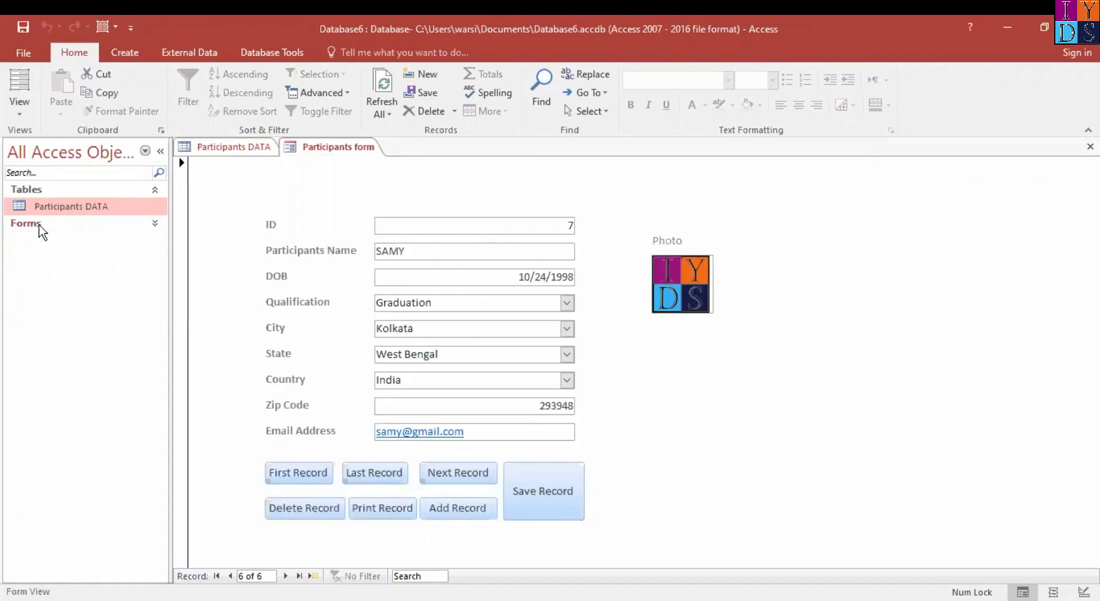
{"action": "left_click", "coordinate": [156, 227]}
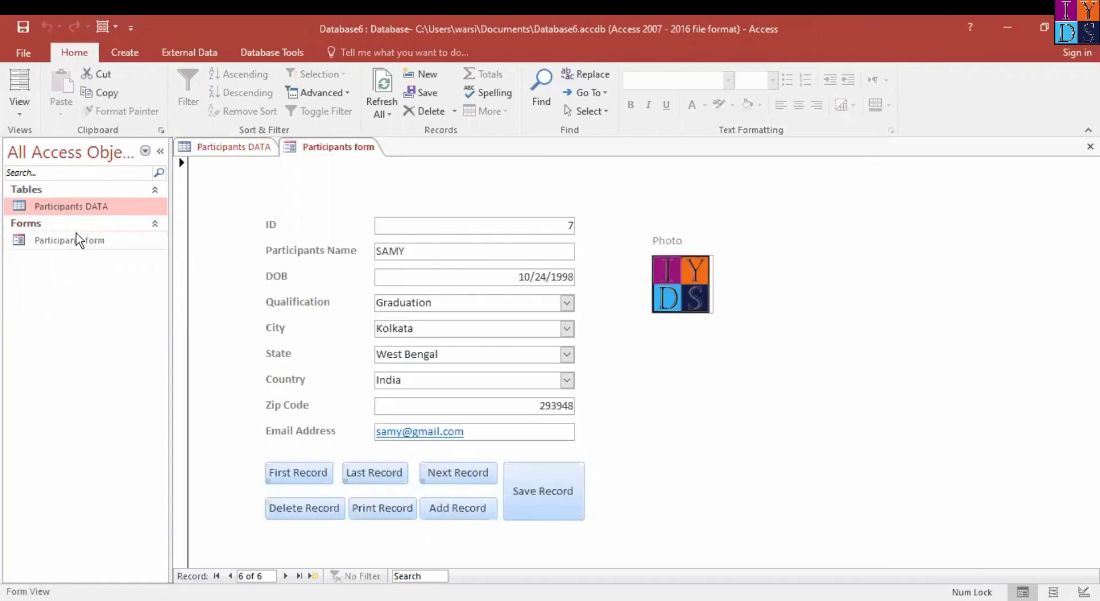
Select Participants form among the database objects and create a basic report from it
{"action": "left_click", "coordinate": [50, 245]}
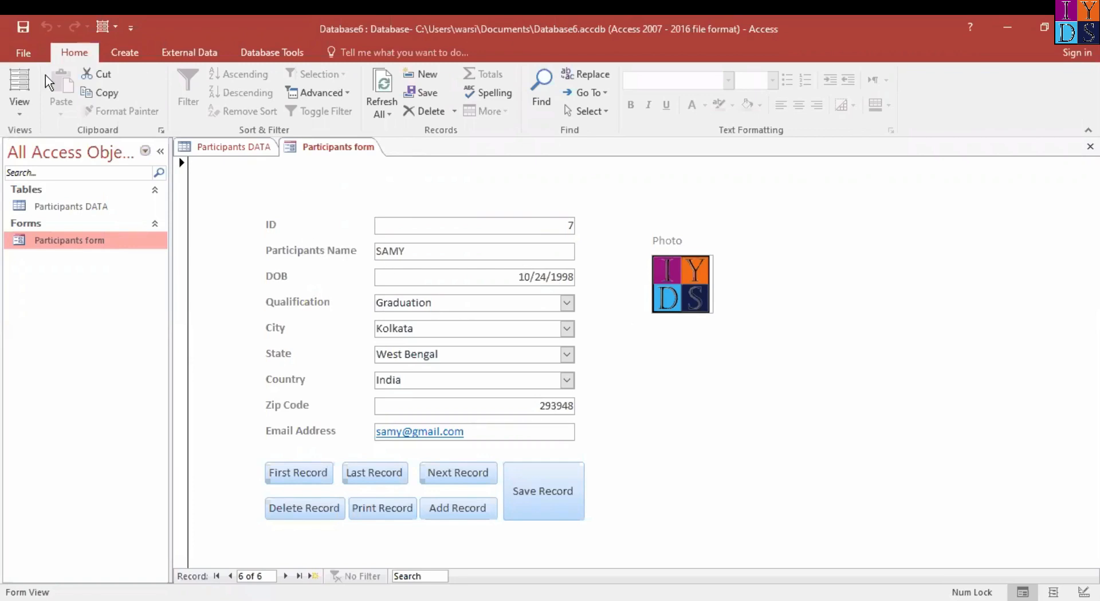
{"action": "left_click", "coordinate": [126, 52]}
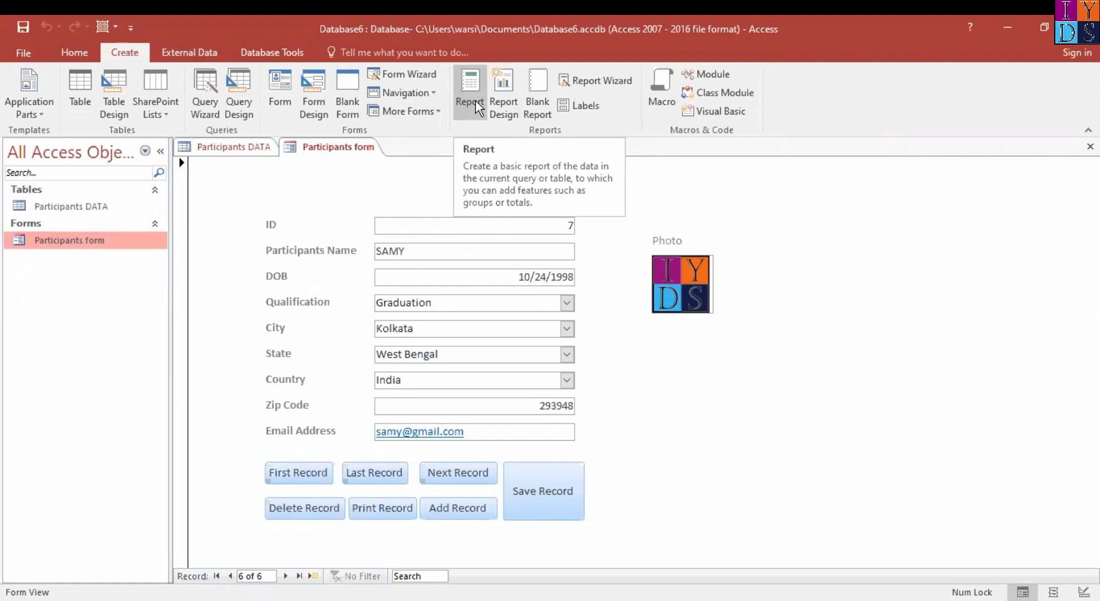
{"action": "left_click", "coordinate": [472, 85]}
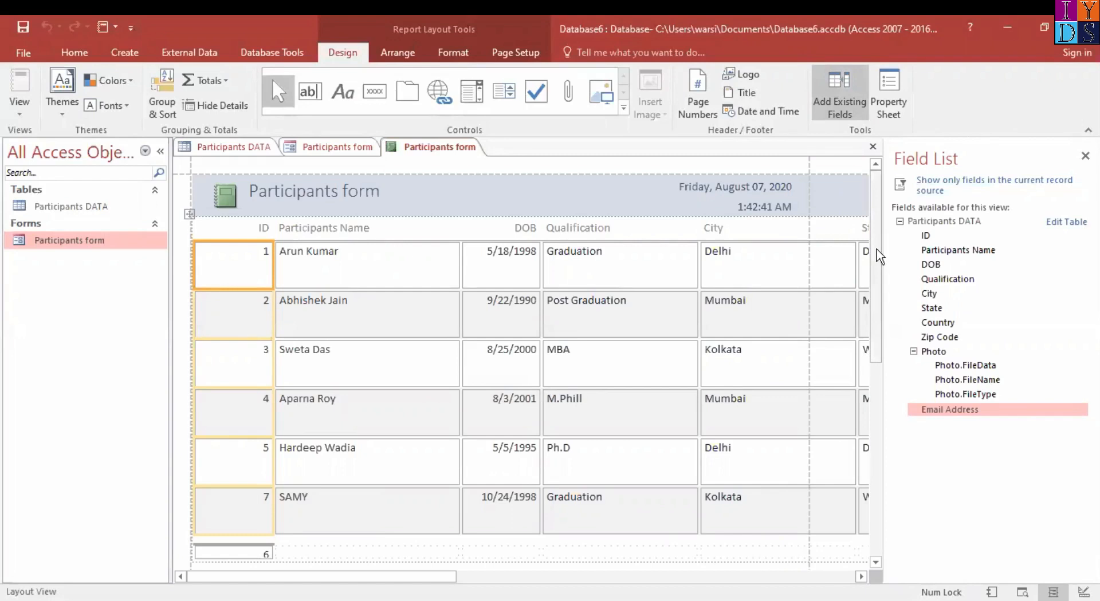
Look through the records of the new participants report and inspect its Participants Name and ID columns
{"action": "left_click_drag", "start_coordinate": [875, 282], "coordinate": [873, 458]}
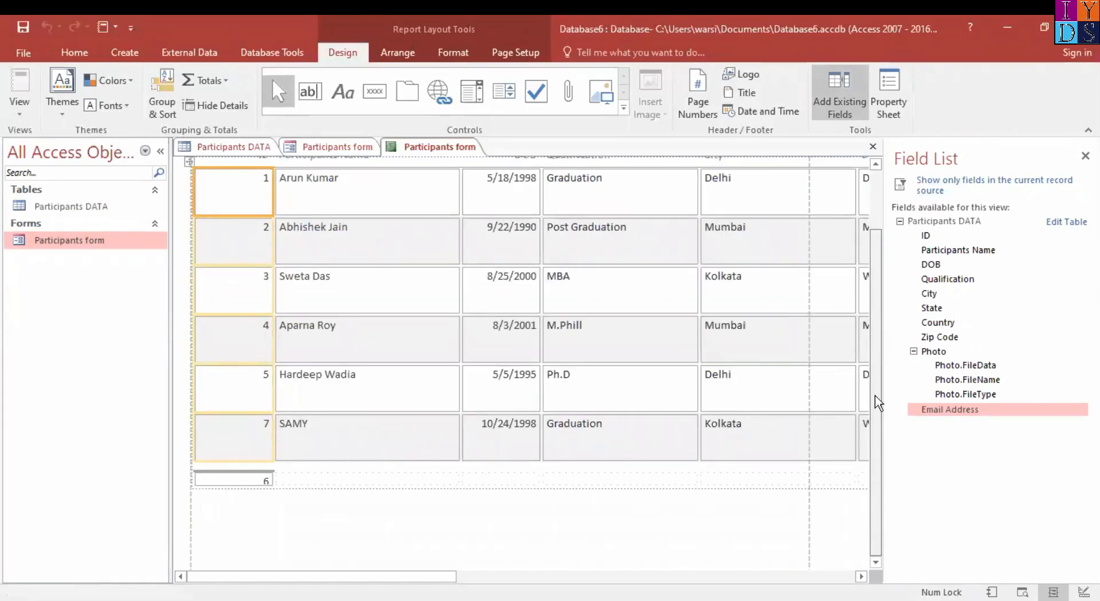
{"action": "left_click_drag", "start_coordinate": [875, 304], "coordinate": [879, 245]}
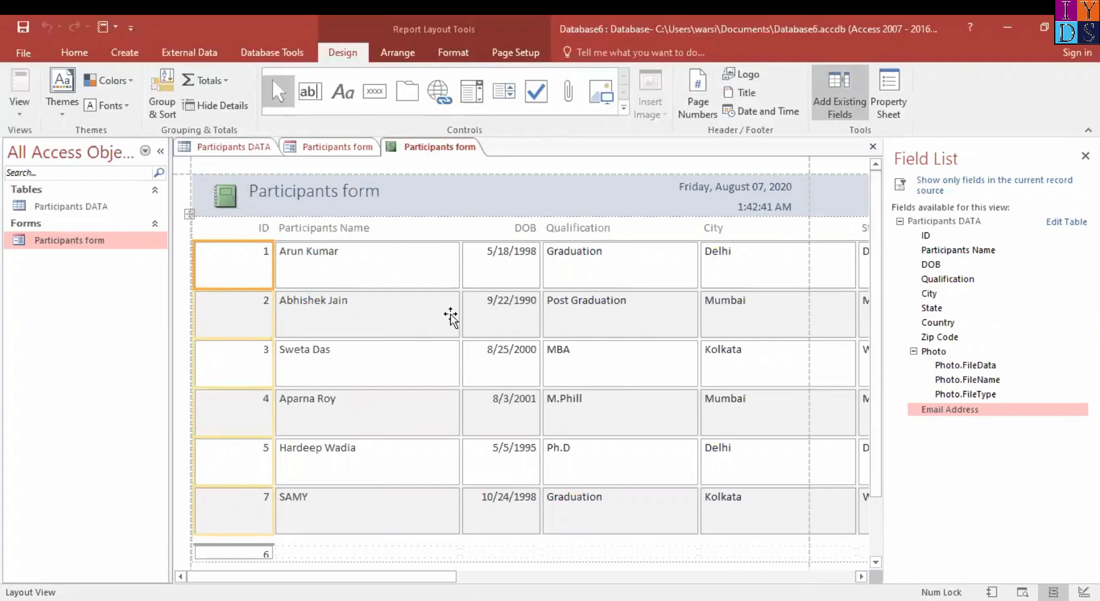
{"action": "scroll", "coordinate": [459, 381], "scroll_direction": "down", "scroll_amount": 3}
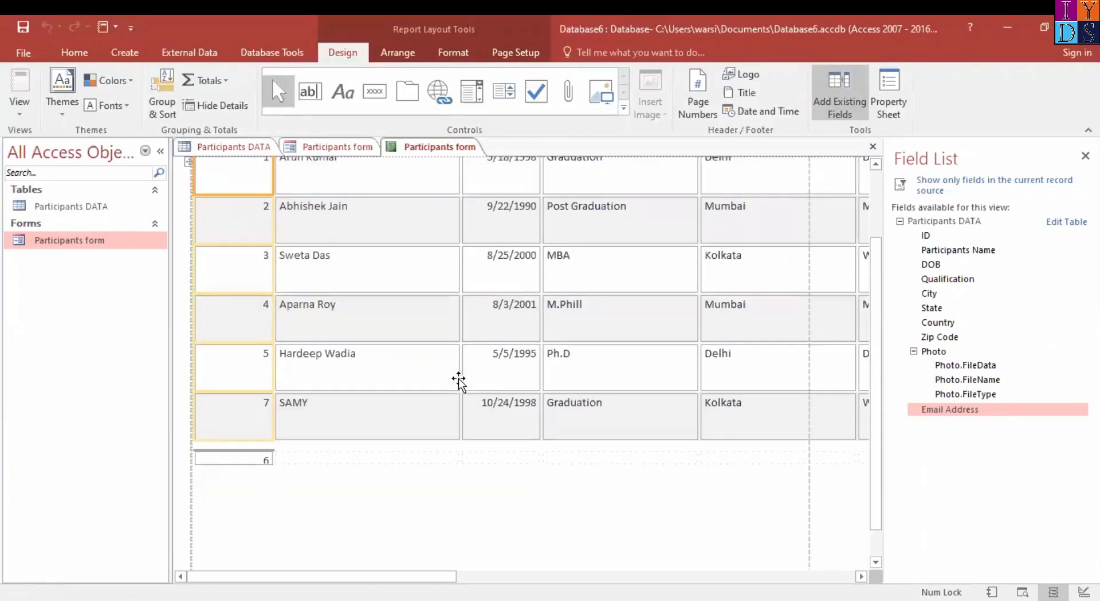
{"action": "scroll", "coordinate": [459, 381], "scroll_direction": "up", "scroll_amount": 3}
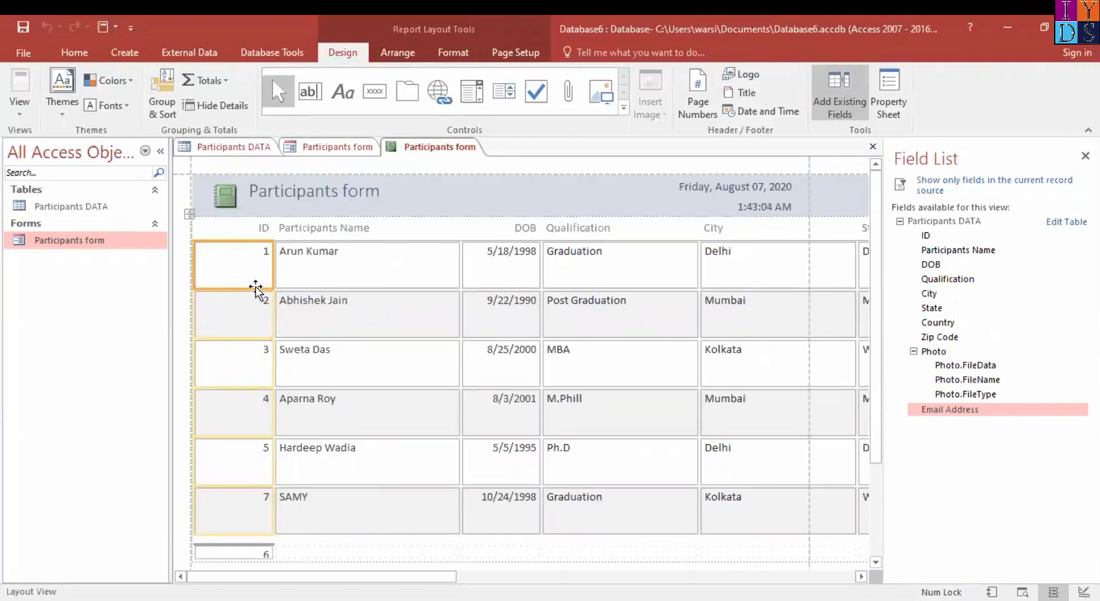
{"action": "left_click", "coordinate": [290, 286]}
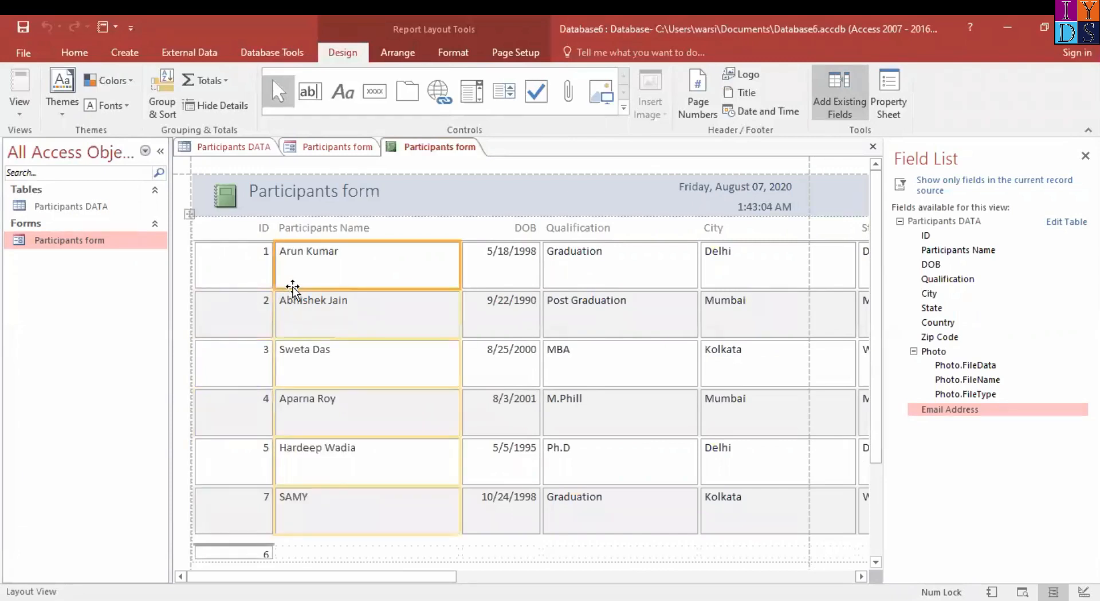
{"action": "left_click", "coordinate": [257, 287]}
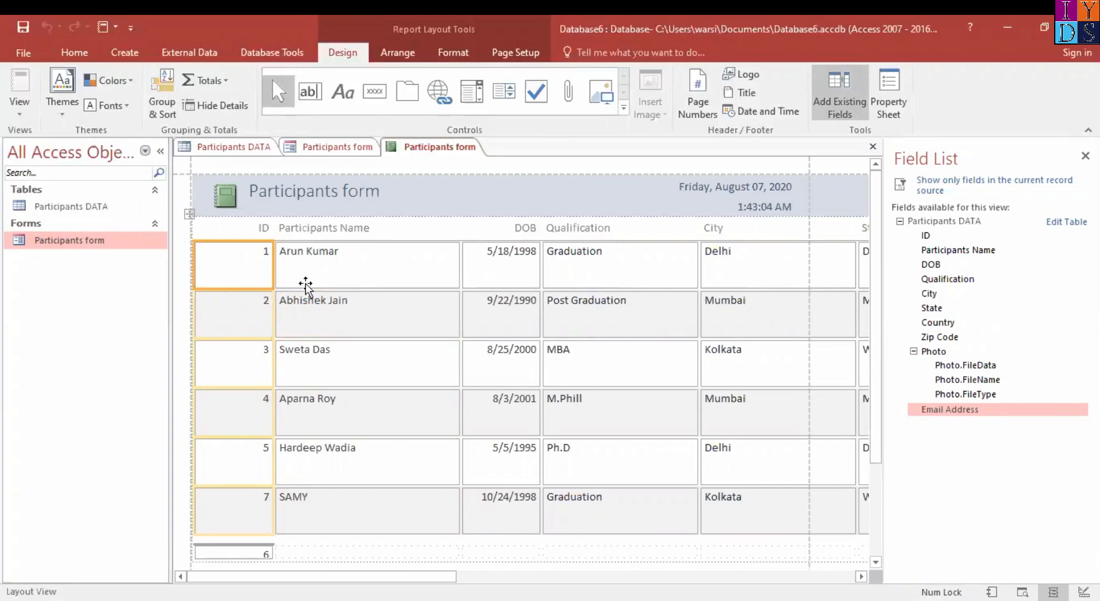
Look across the Participants form report's columns, from Participants Name and DOB through Zip Code, Photo and Email Address
{"action": "left_click", "coordinate": [357, 287]}
{"action": "left_click", "coordinate": [518, 287]}
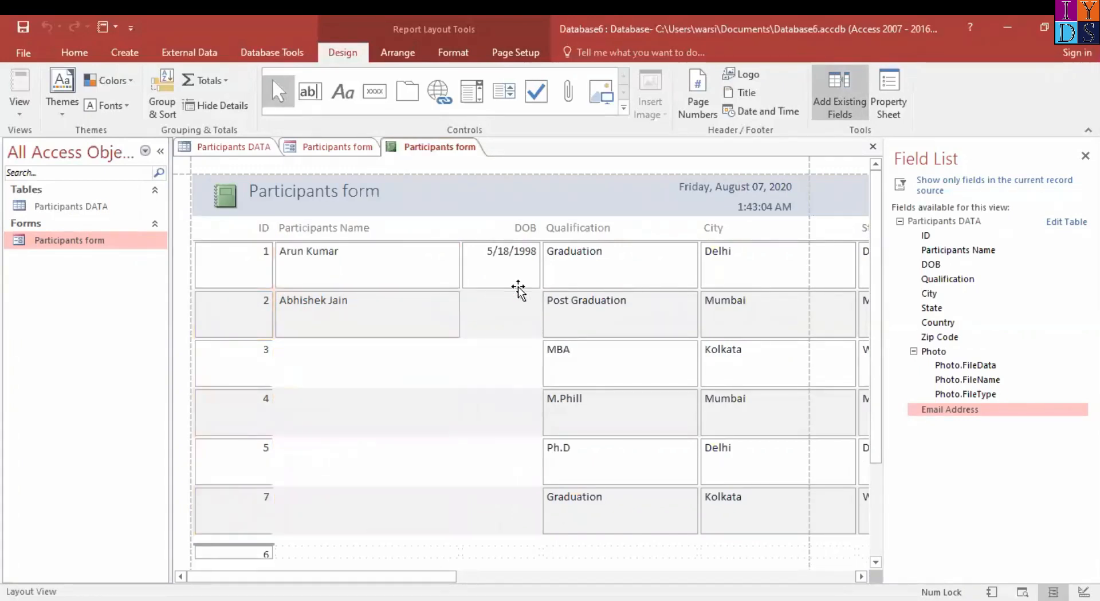
{"action": "left_click", "coordinate": [636, 284]}
{"action": "left_click_drag", "start_coordinate": [431, 576], "coordinate": [842, 581]}
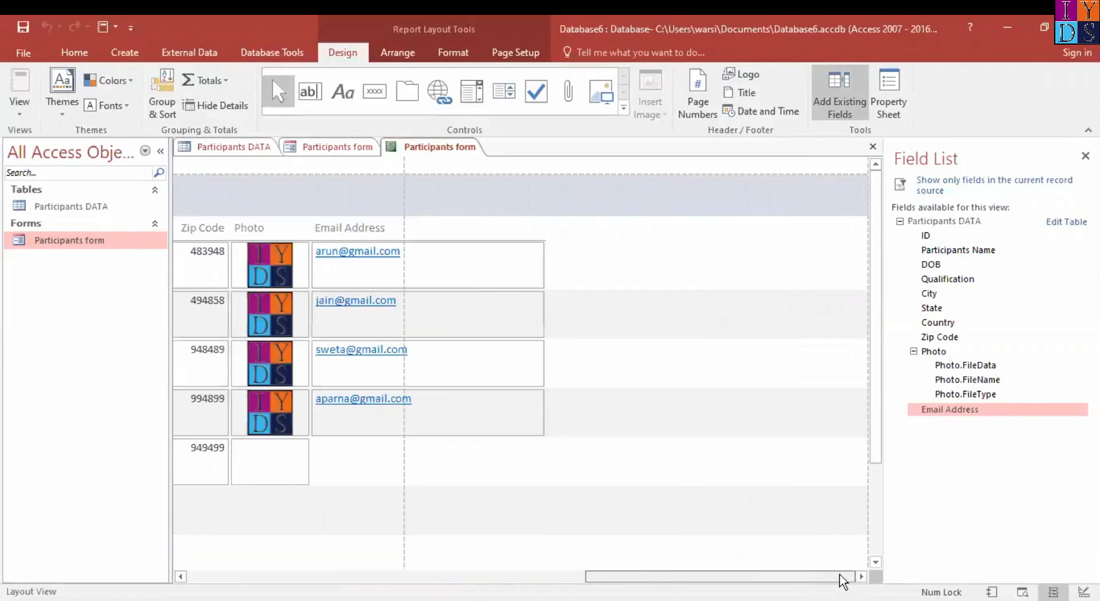
{"action": "left_click_drag", "start_coordinate": [695, 582], "coordinate": [530, 581]}
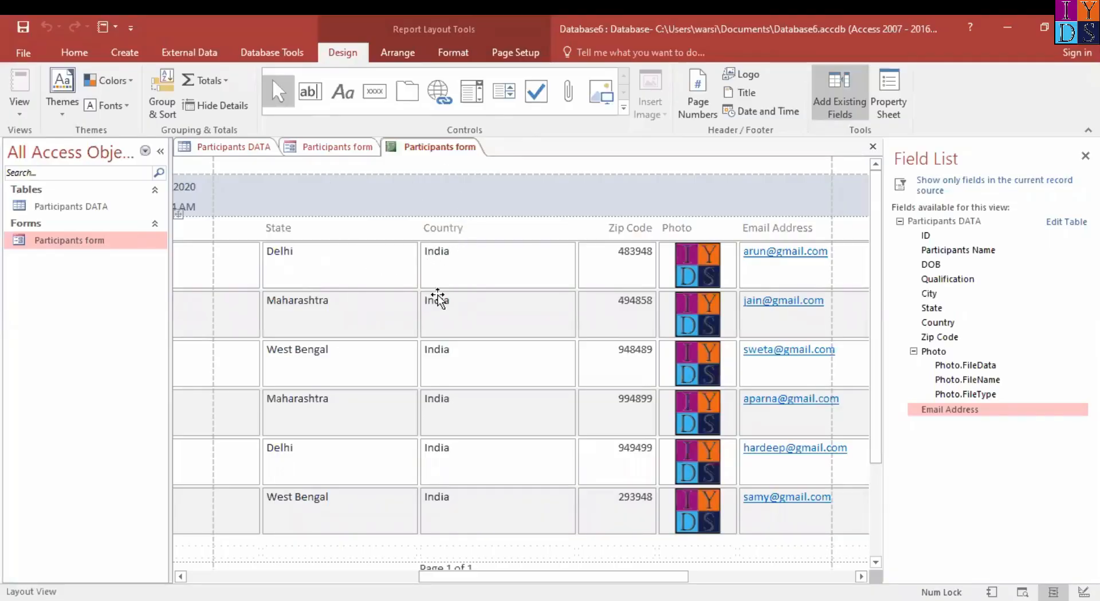
Close the Participants form report without saving its design changes
{"action": "right_click", "coordinate": [437, 153]}
{"action": "left_click", "coordinate": [480, 177]}
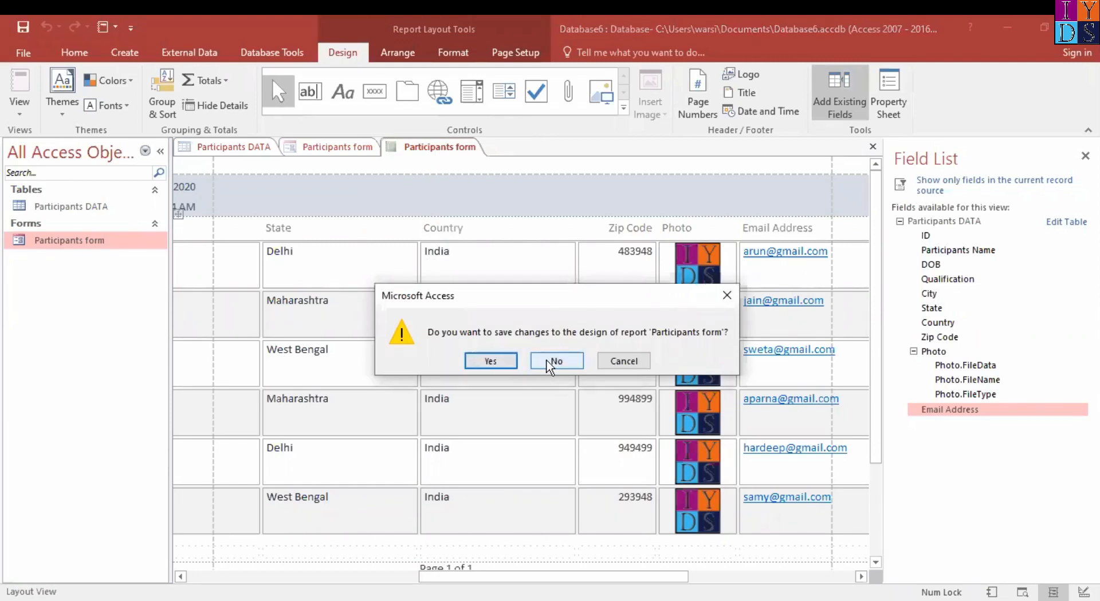
{"action": "left_click", "coordinate": [549, 362]}
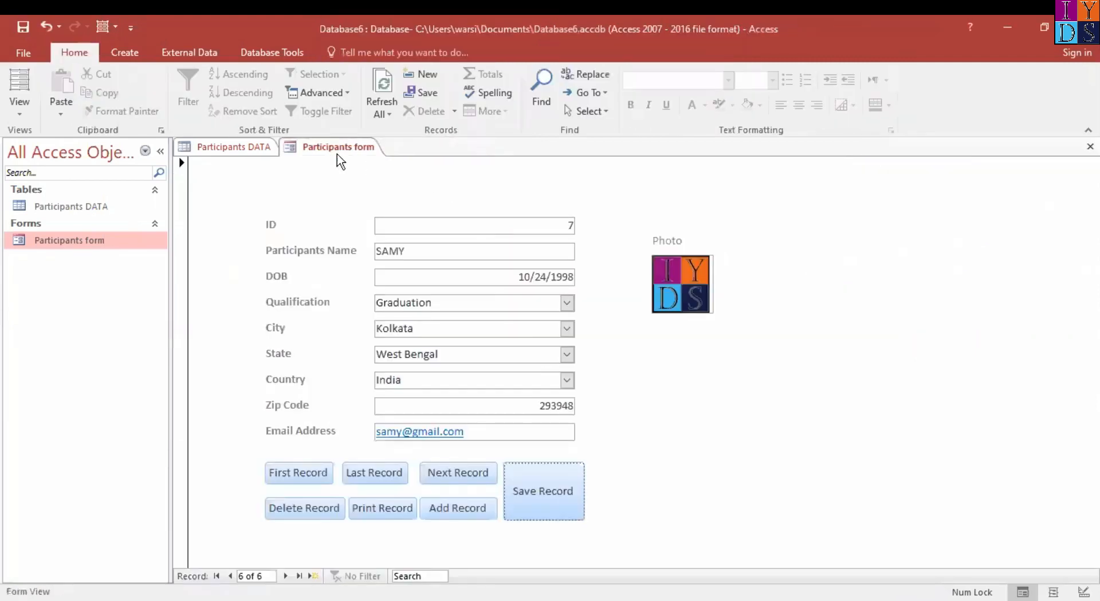
Start the Report Wizard with the Participants DATA table as source and review its available fields
{"action": "left_click", "coordinate": [123, 52]}
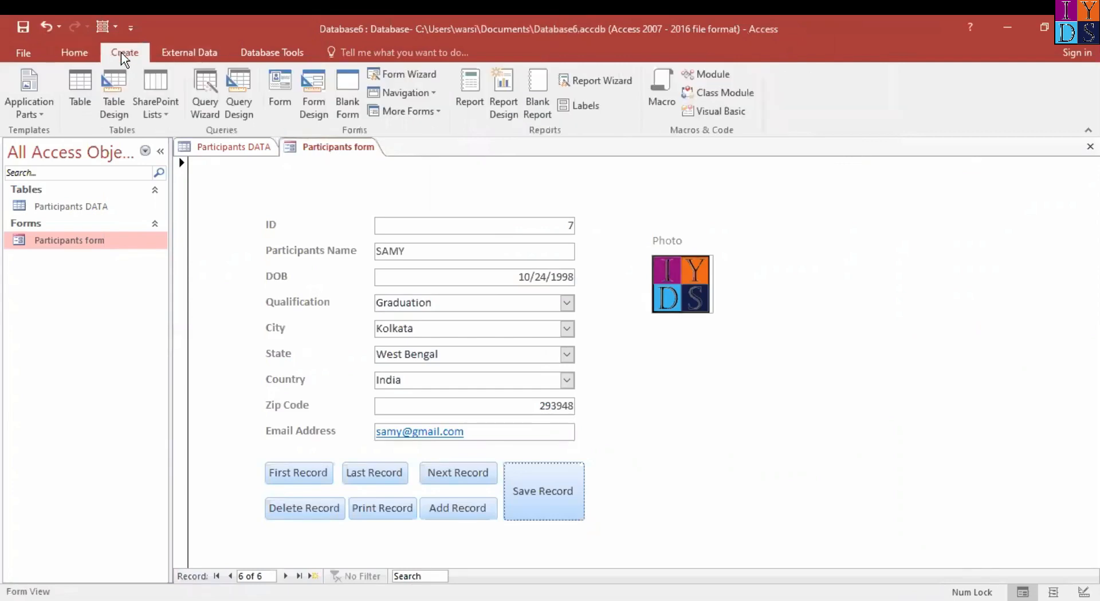
{"action": "left_click", "coordinate": [598, 83]}
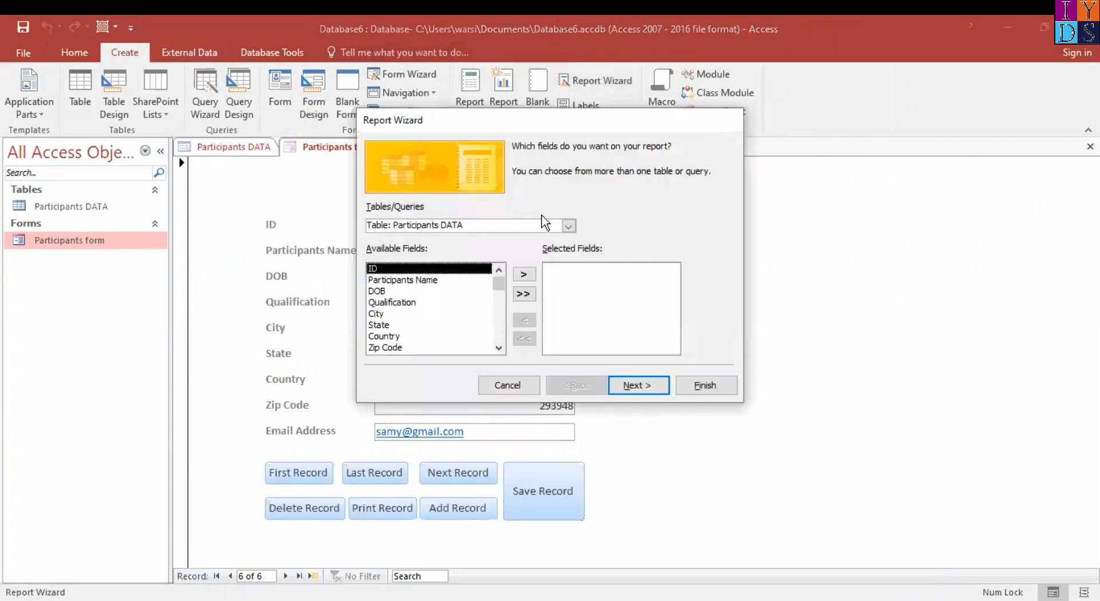
{"action": "left_click", "coordinate": [568, 226]}
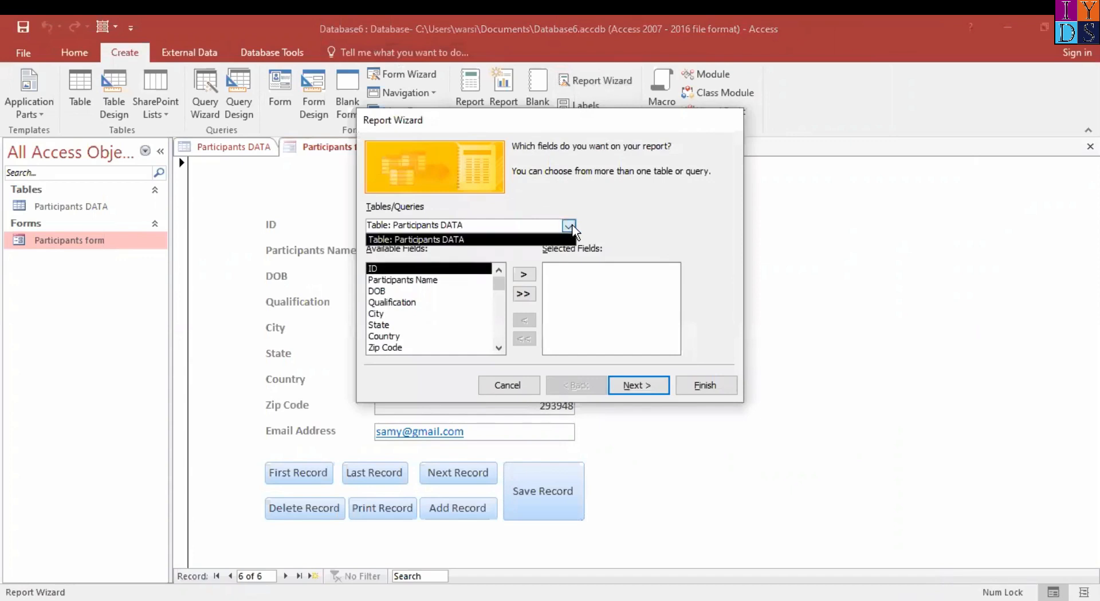
{"action": "left_click", "coordinate": [569, 225]}
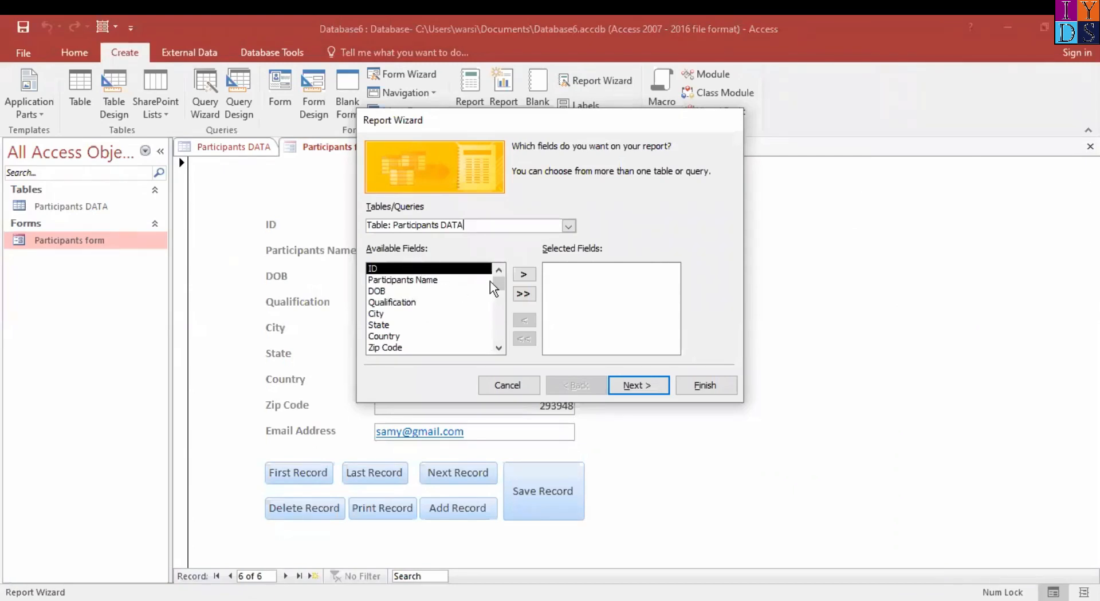
{"action": "mouse_move", "coordinate": [499, 283]}
{"action": "left_mouse_down"}
{"action": "mouse_move", "coordinate": [502, 351]}
{"action": "mouse_move", "coordinate": [501, 276]}
{"action": "left_mouse_up"}
{"action": "mouse_move", "coordinate": [502, 285]}
{"action": "left_mouse_down"}
{"action": "mouse_move", "coordinate": [500, 349]}
{"action": "mouse_move", "coordinate": [503, 272]}
{"action": "left_mouse_up"}
{"action": "mouse_move", "coordinate": [503, 271]}
{"action": "left_mouse_down"}
{"action": "mouse_move", "coordinate": [524, 292]}
{"action": "mouse_move", "coordinate": [507, 256]}
{"action": "left_mouse_up"}
Add ID, Participants Name and all remaining fields to the report, check the selected fields, and proceed to the grouping options
{"action": "left_click", "coordinate": [392, 281]}
{"action": "left_click", "coordinate": [391, 268]}
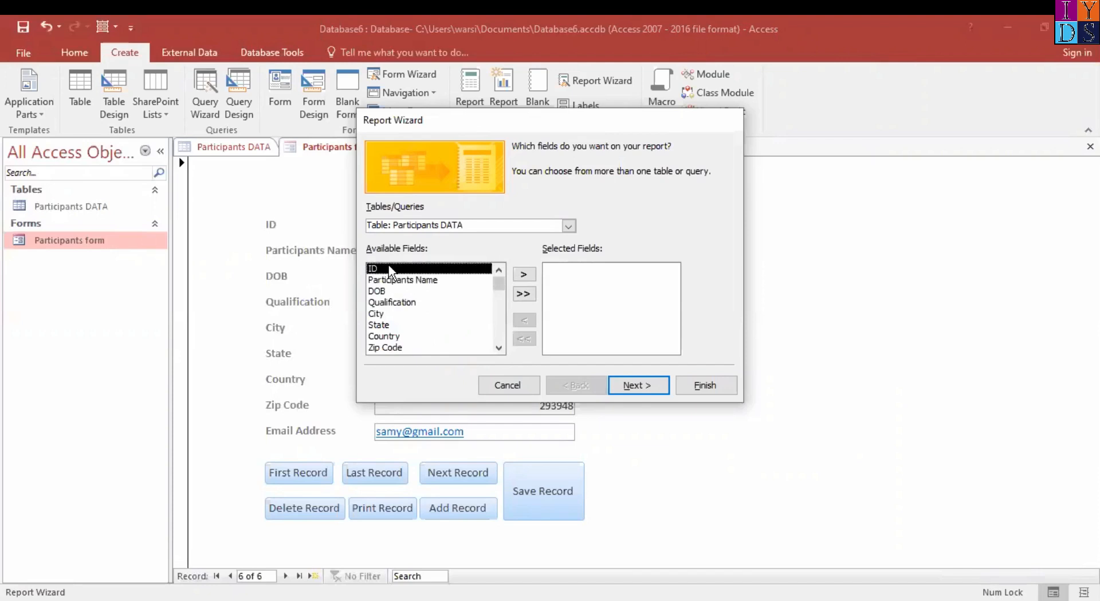
{"action": "left_click", "coordinate": [523, 275]}
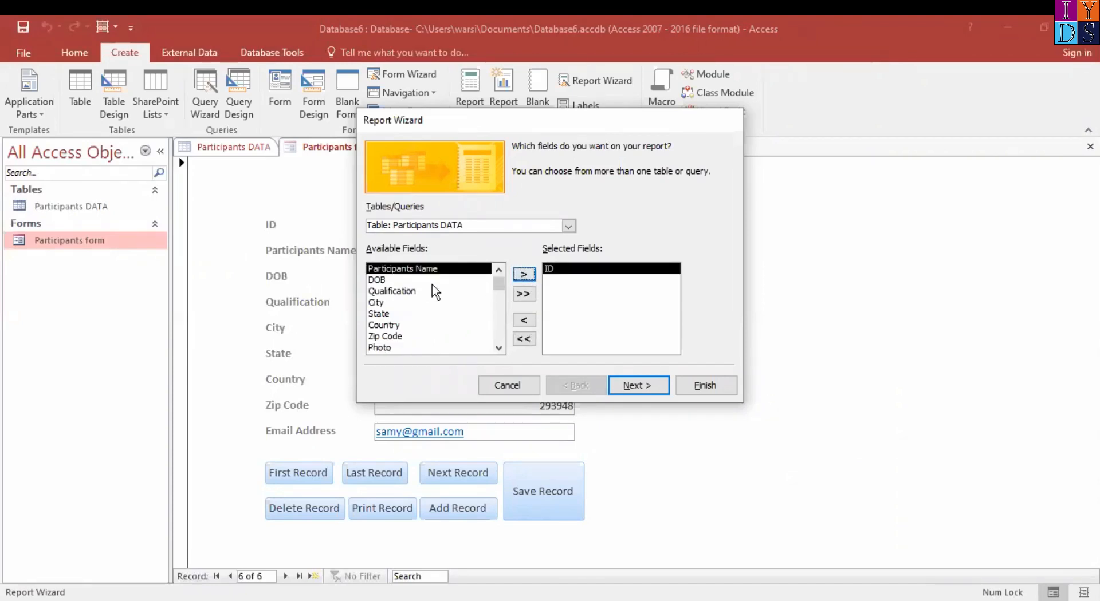
{"action": "left_click", "coordinate": [526, 277]}
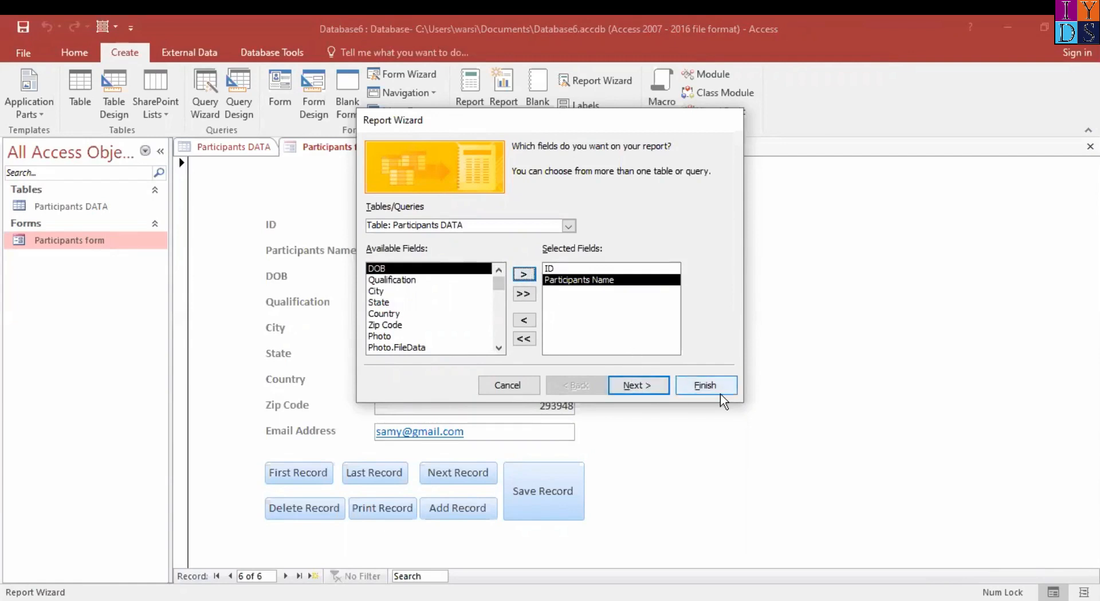
{"action": "left_click", "coordinate": [523, 295]}
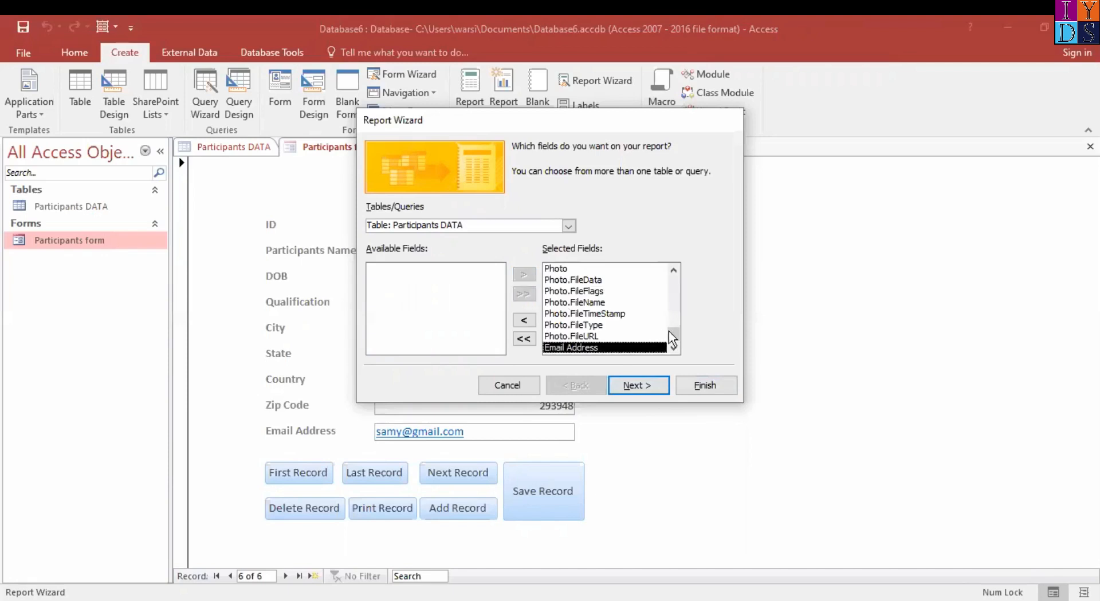
{"action": "scroll", "coordinate": [672, 312], "scroll_direction": "up", "scroll_amount": 1}
{"action": "scroll", "coordinate": [672, 292], "scroll_direction": "up", "scroll_amount": 2}
{"action": "left_click_drag", "start_coordinate": [673, 280], "coordinate": [676, 331]}
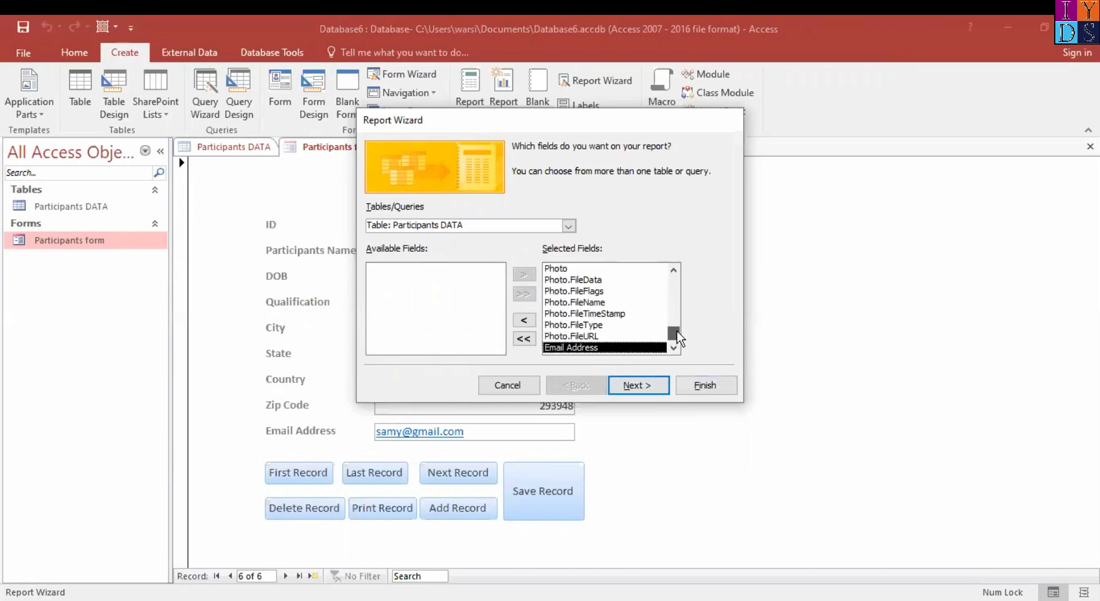
{"action": "left_click", "coordinate": [650, 389]}
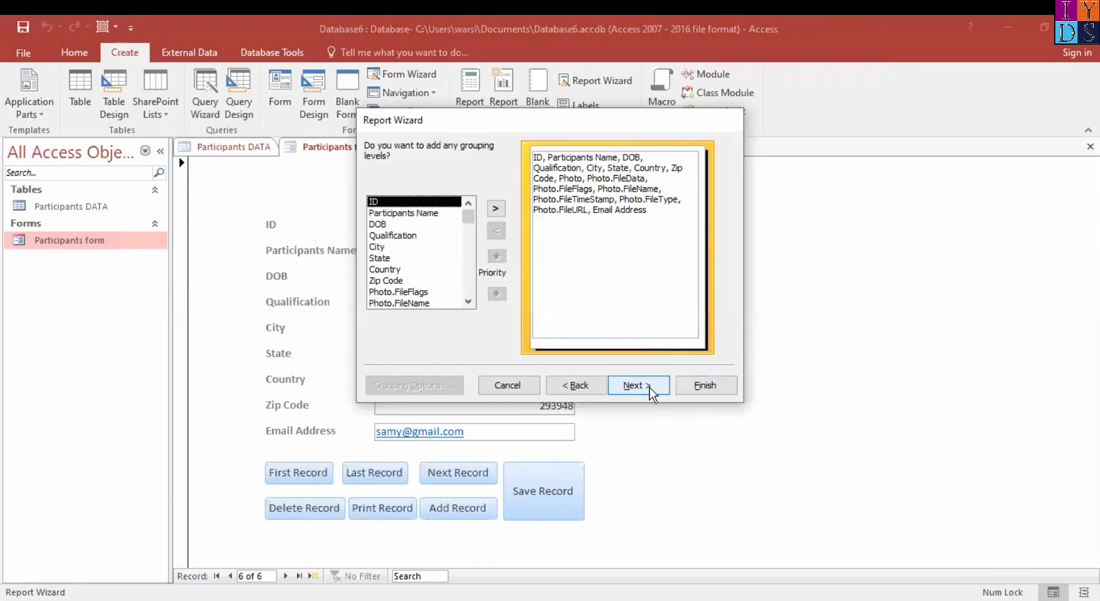
Skip grouping and sort the report's records in ascending order by ID, Participants Name, DOB and Qualification
{"action": "left_click", "coordinate": [650, 390]}
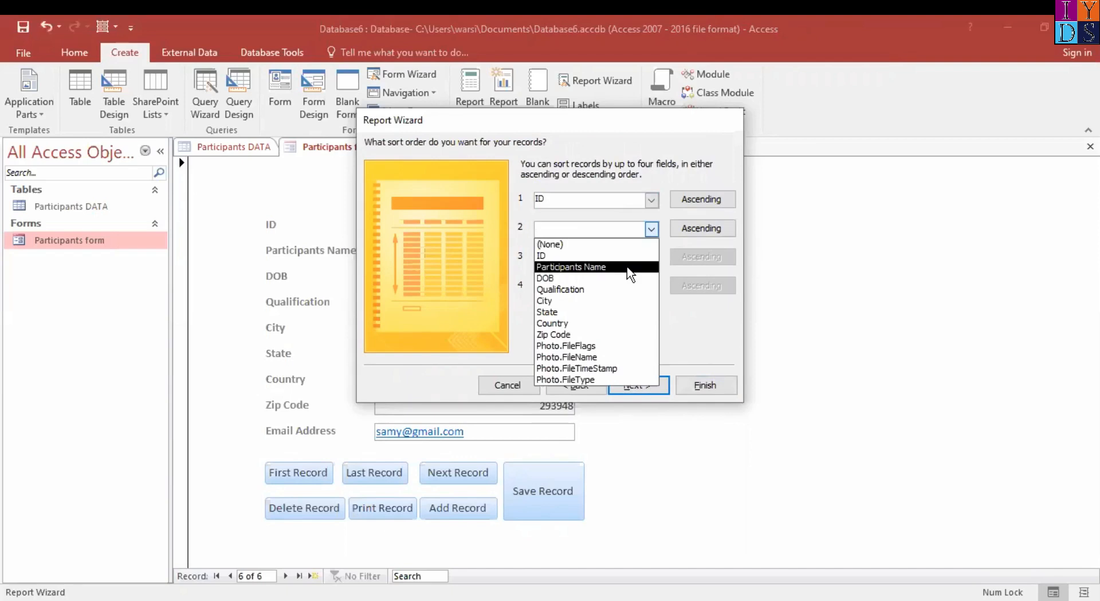
{"action": "left_click", "coordinate": [628, 268]}
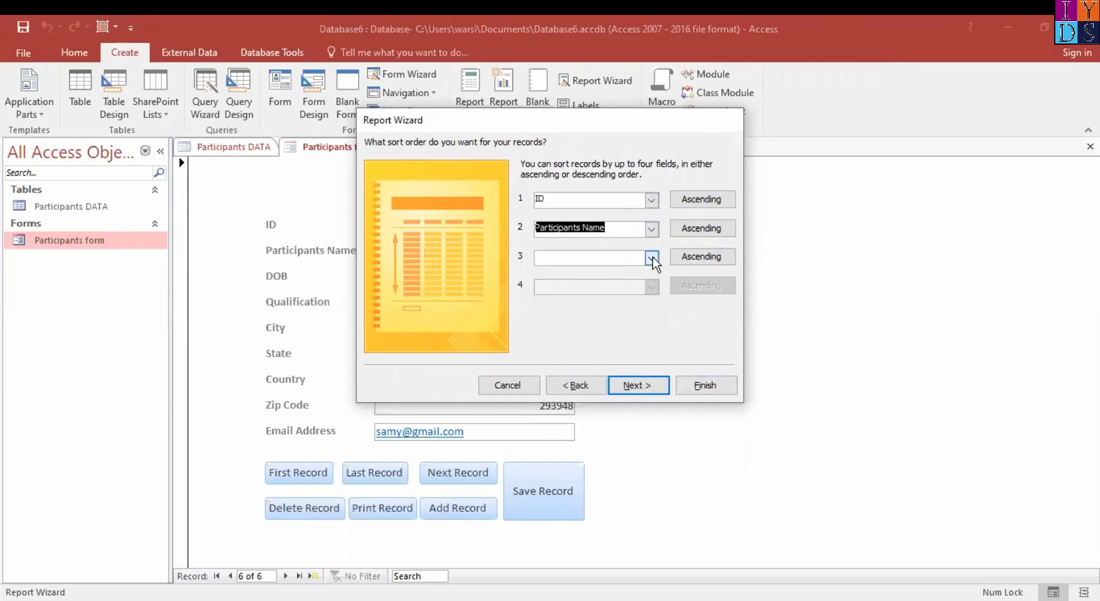
{"action": "left_click", "coordinate": [652, 256]}
{"action": "left_click", "coordinate": [609, 306]}
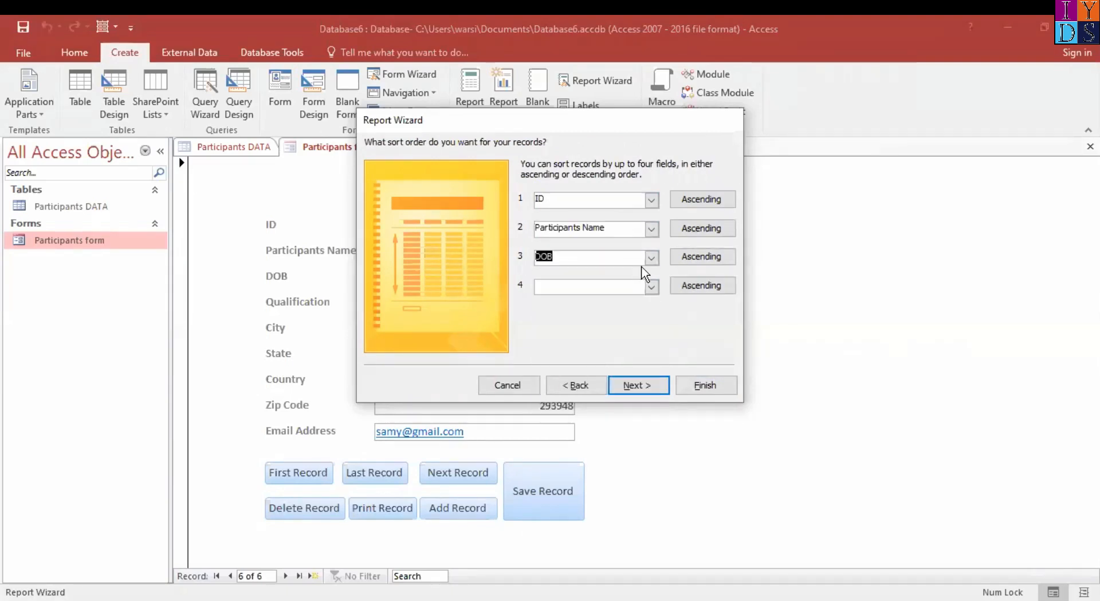
{"action": "left_click", "coordinate": [652, 287]}
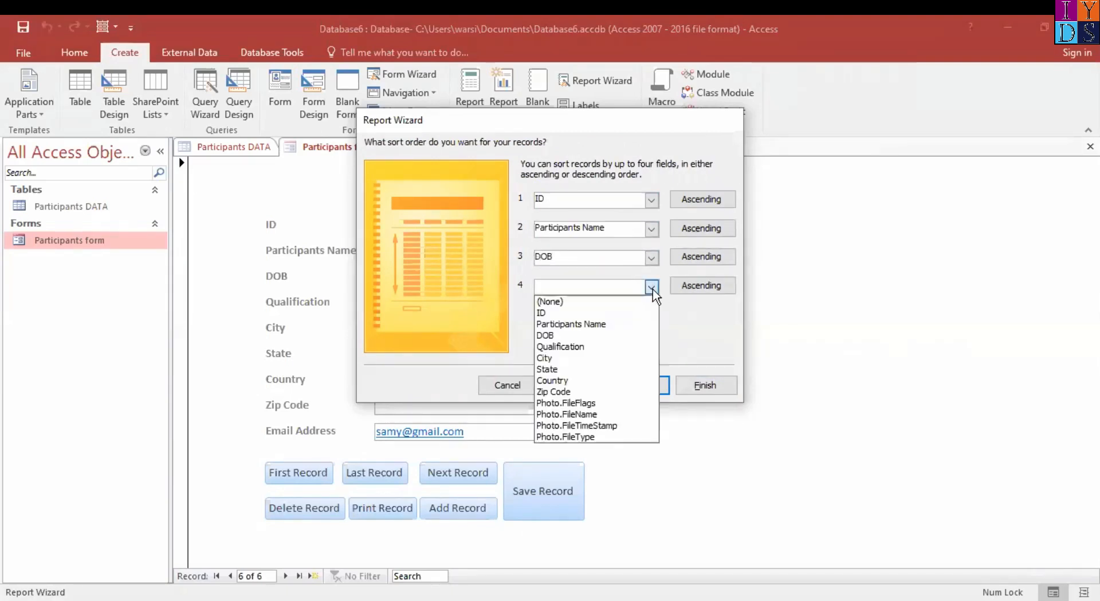
{"action": "left_click", "coordinate": [608, 346]}
{"action": "left_click", "coordinate": [636, 385]}
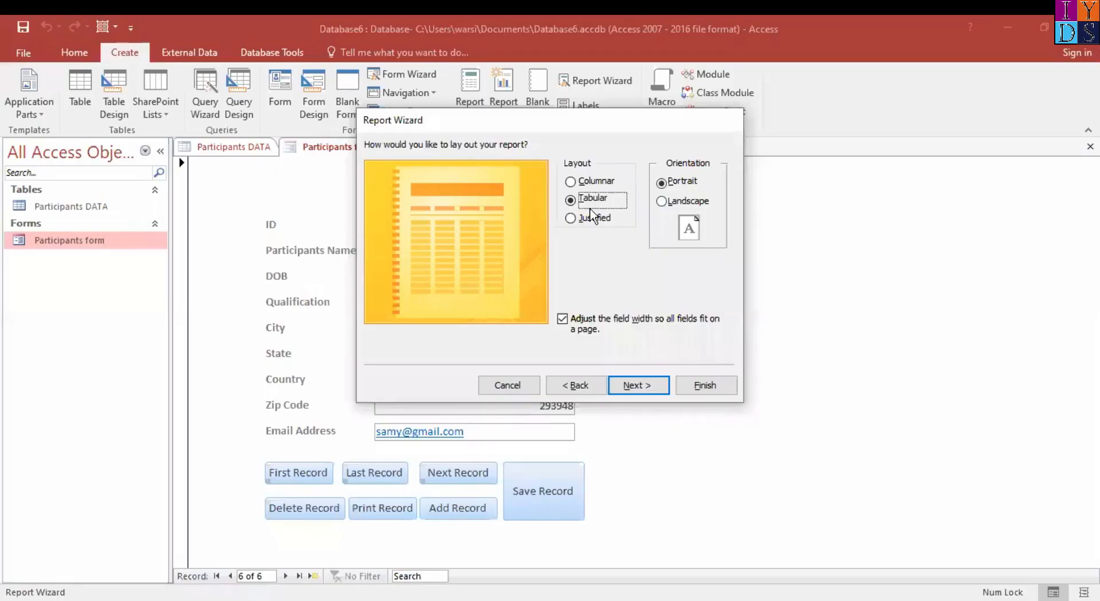
Choose the Columnar layout in Portrait orientation and finish the report with the title Participants DATA, opening its preview
{"action": "left_click", "coordinate": [570, 182]}
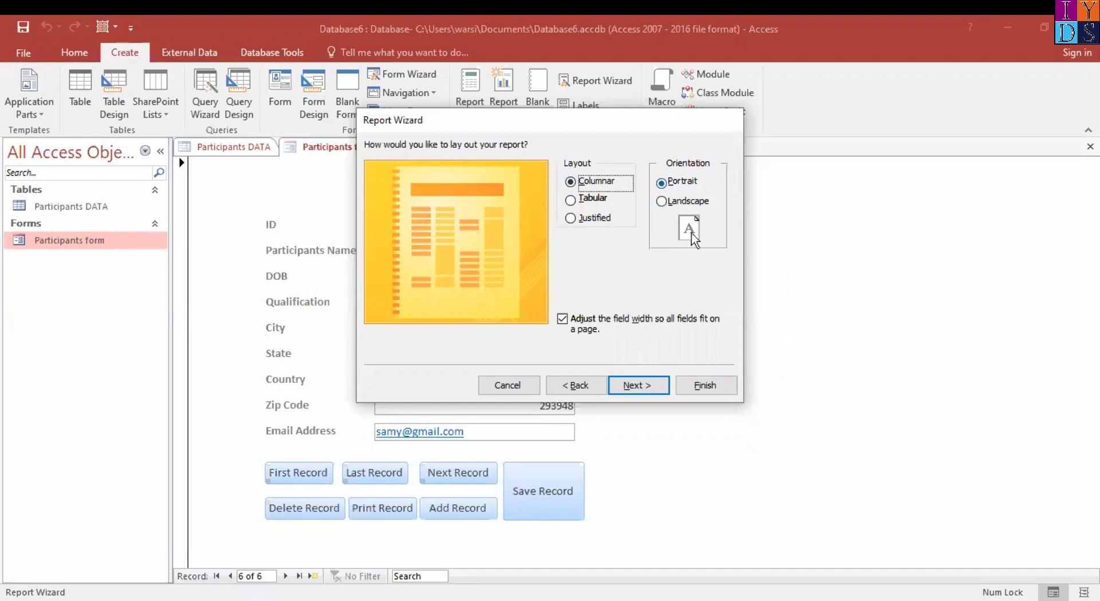
{"action": "left_click", "coordinate": [653, 387]}
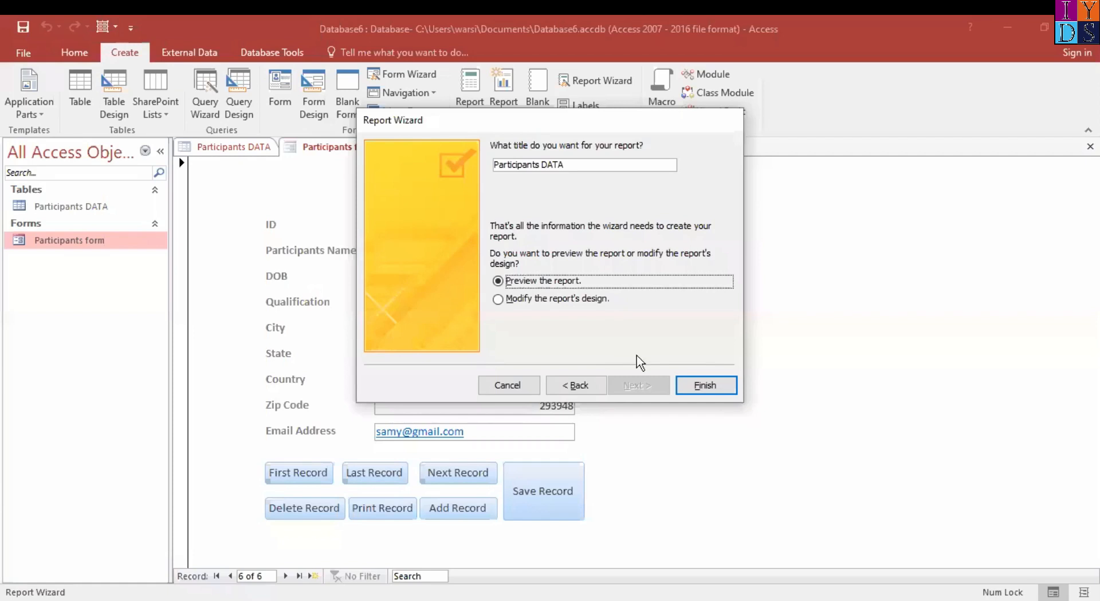
{"action": "left_click", "coordinate": [709, 385]}
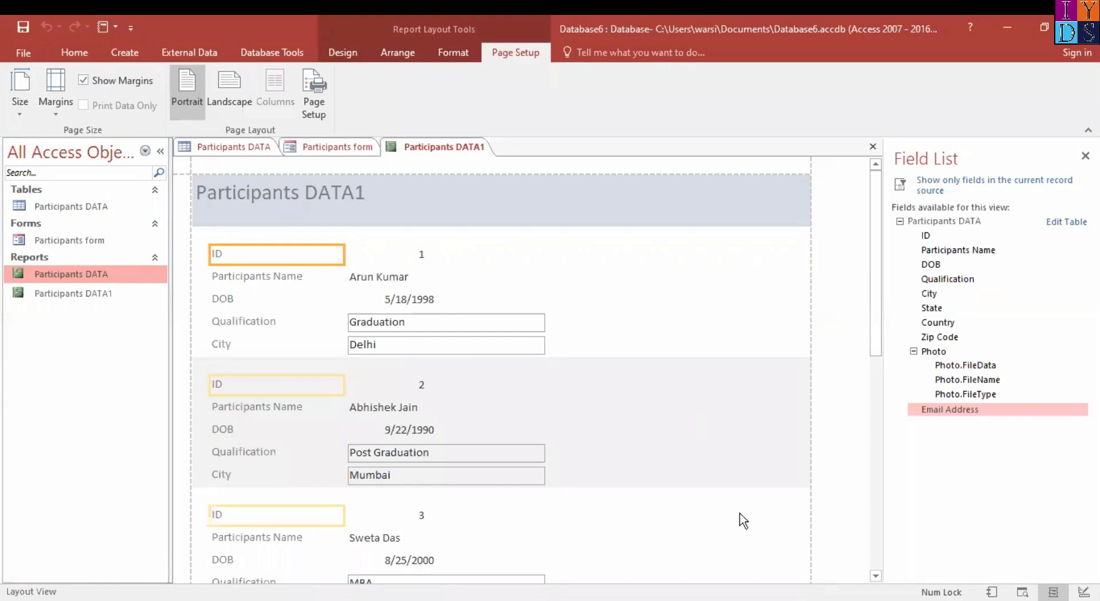
Look through the records of the new columnar participants report in Layout View
{"action": "scroll", "coordinate": [743, 521], "scroll_direction": "down", "scroll_amount": 10}
{"action": "scroll", "coordinate": [728, 366], "scroll_direction": "up", "scroll_amount": 5}
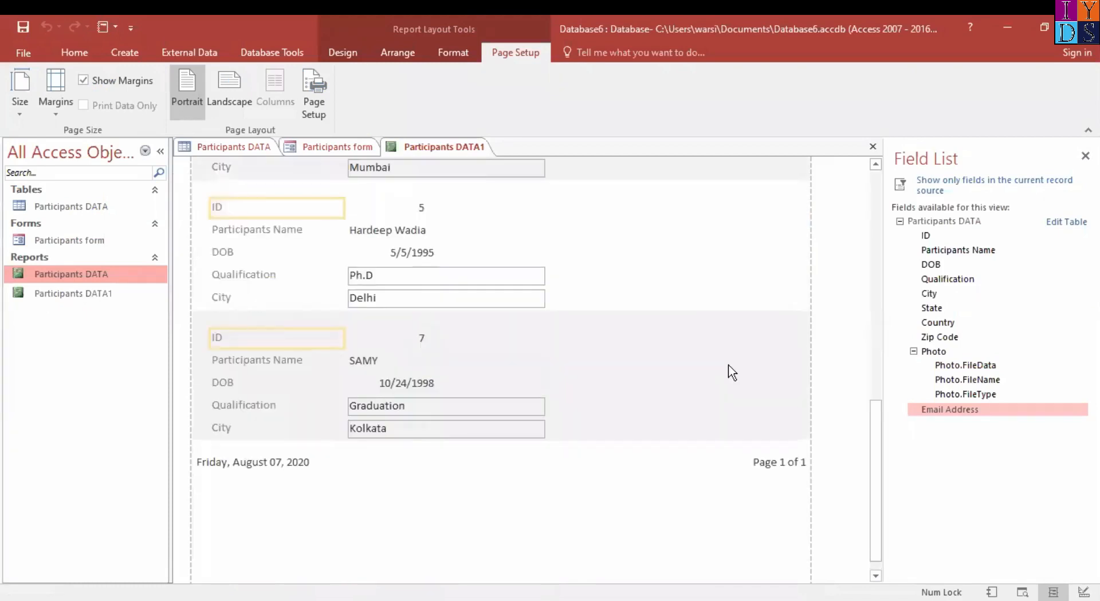
{"action": "scroll", "coordinate": [729, 367], "scroll_direction": "up", "scroll_amount": 5}
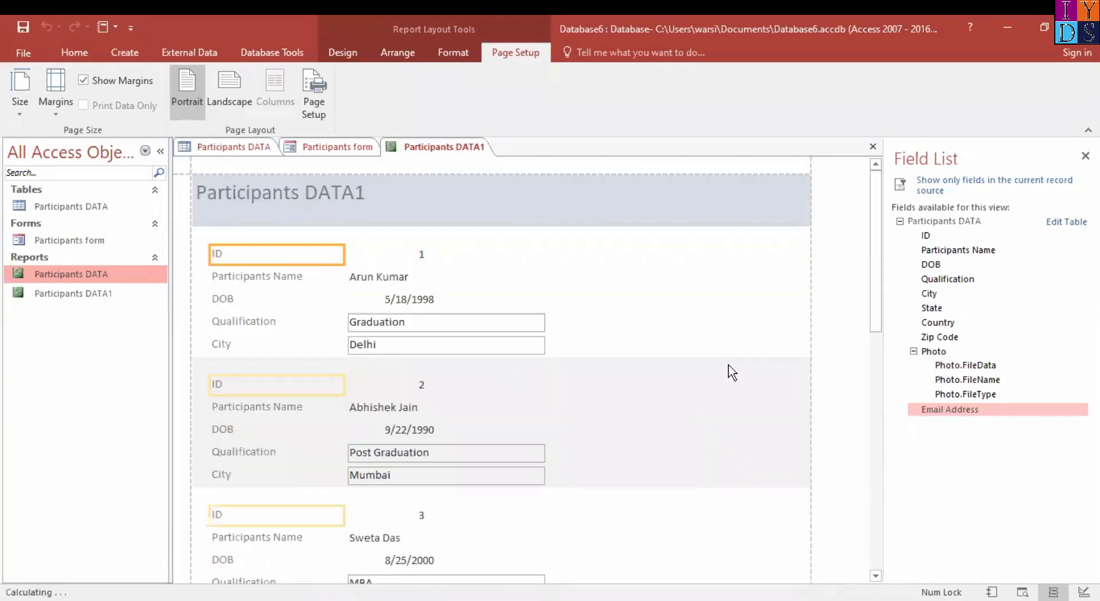
{"action": "left_click", "coordinate": [420, 159]}
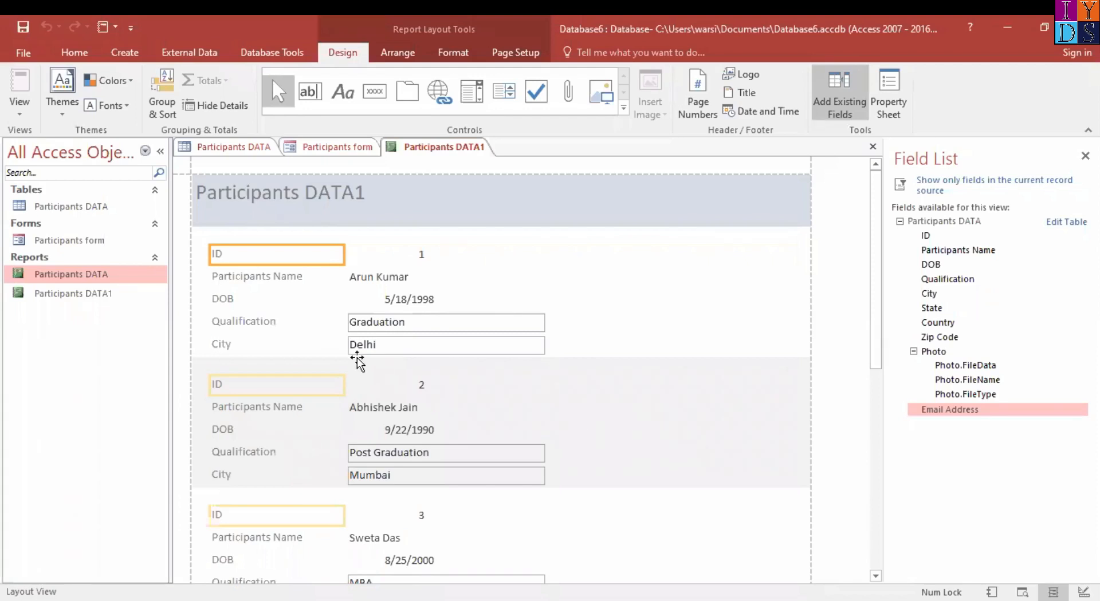
{"action": "scroll", "coordinate": [633, 352], "scroll_direction": "down", "scroll_amount": 5}
{"action": "scroll", "coordinate": [633, 352], "scroll_direction": "up", "scroll_amount": 5}
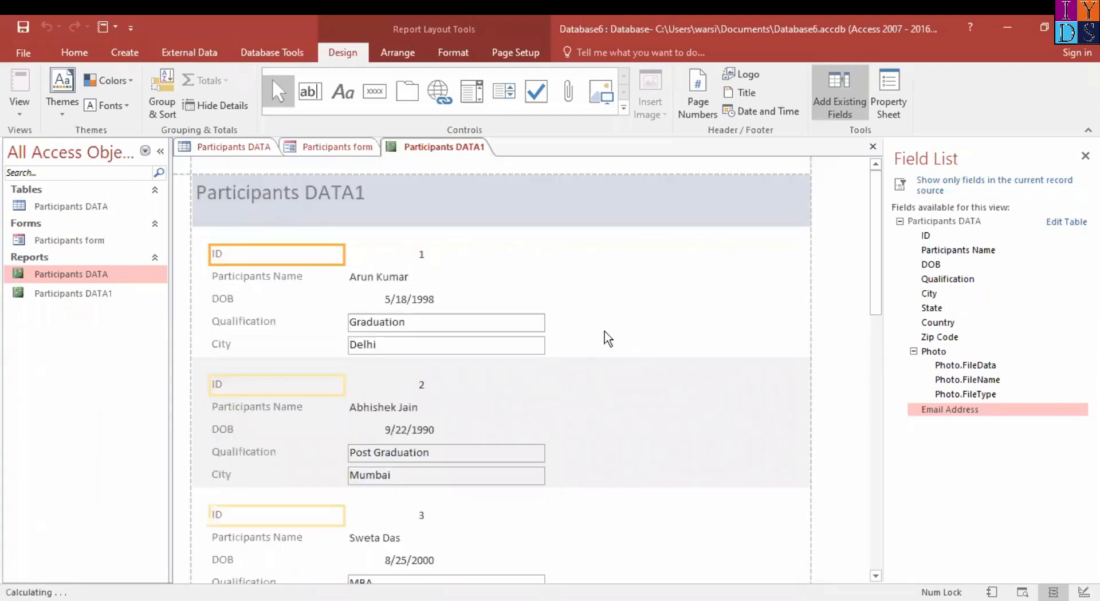
Examine the first page of the participants report in Print Preview, then close the preview
{"action": "left_click", "coordinate": [23, 112]}
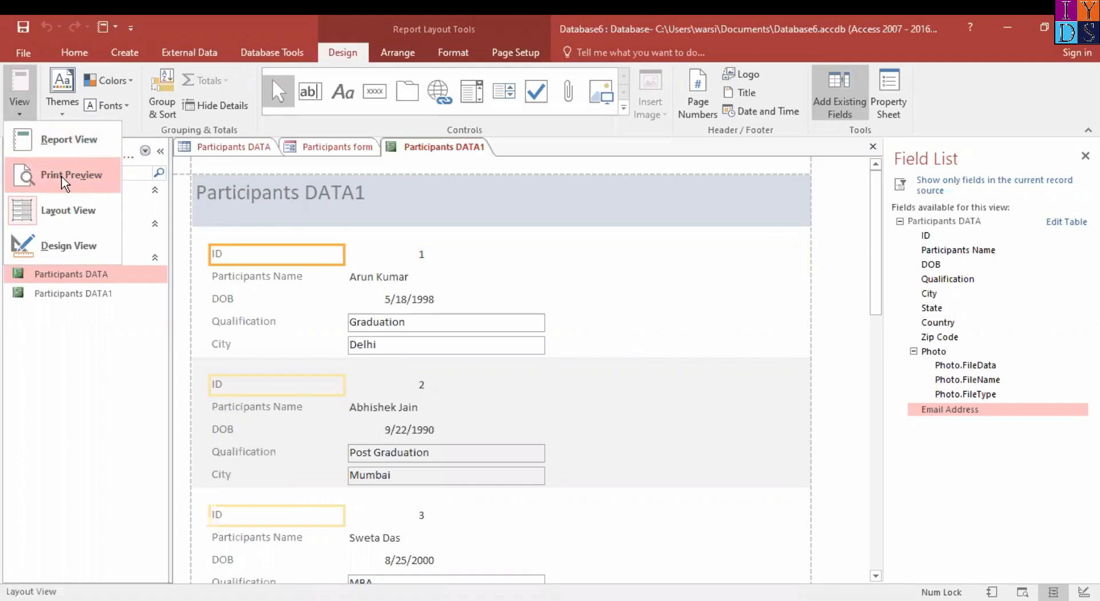
{"action": "left_click", "coordinate": [64, 180]}
{"action": "scroll", "coordinate": [666, 381], "scroll_direction": "down", "scroll_amount": 3}
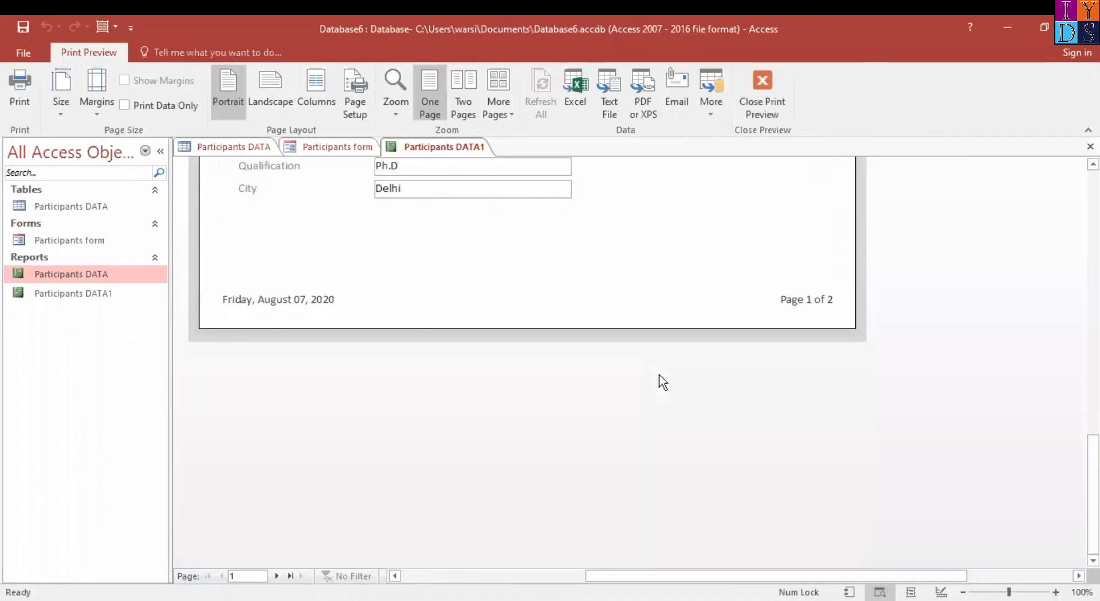
{"action": "scroll", "coordinate": [665, 381], "scroll_direction": "up", "scroll_amount": 6}
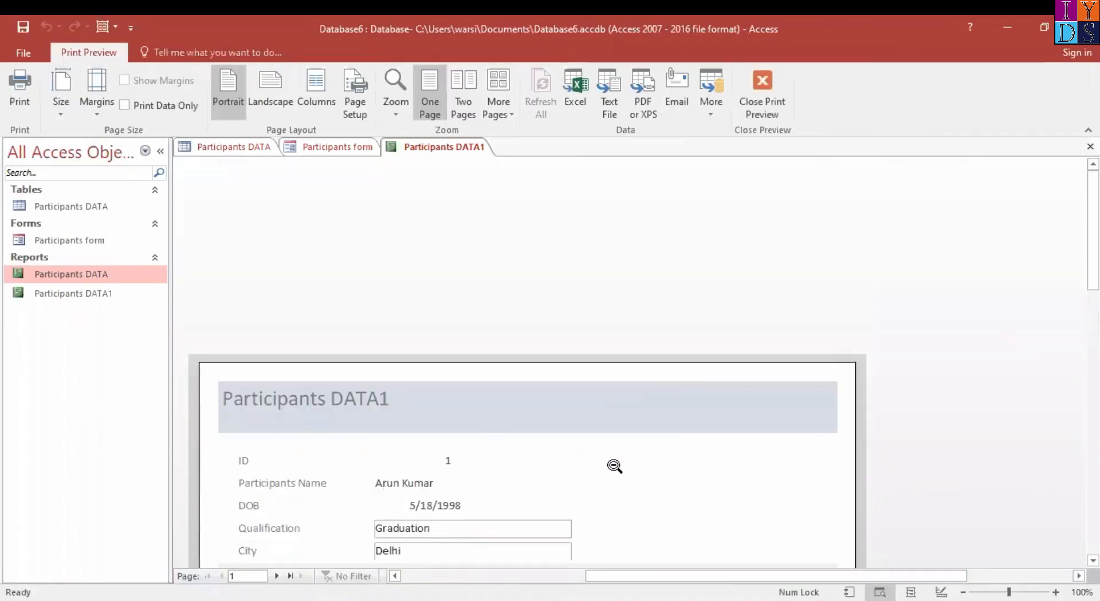
{"action": "scroll", "coordinate": [699, 501], "scroll_direction": "down", "scroll_amount": 3}
{"action": "scroll", "coordinate": [701, 500], "scroll_direction": "up", "scroll_amount": 3}
{"action": "scroll", "coordinate": [702, 500], "scroll_direction": "down", "scroll_amount": 5}
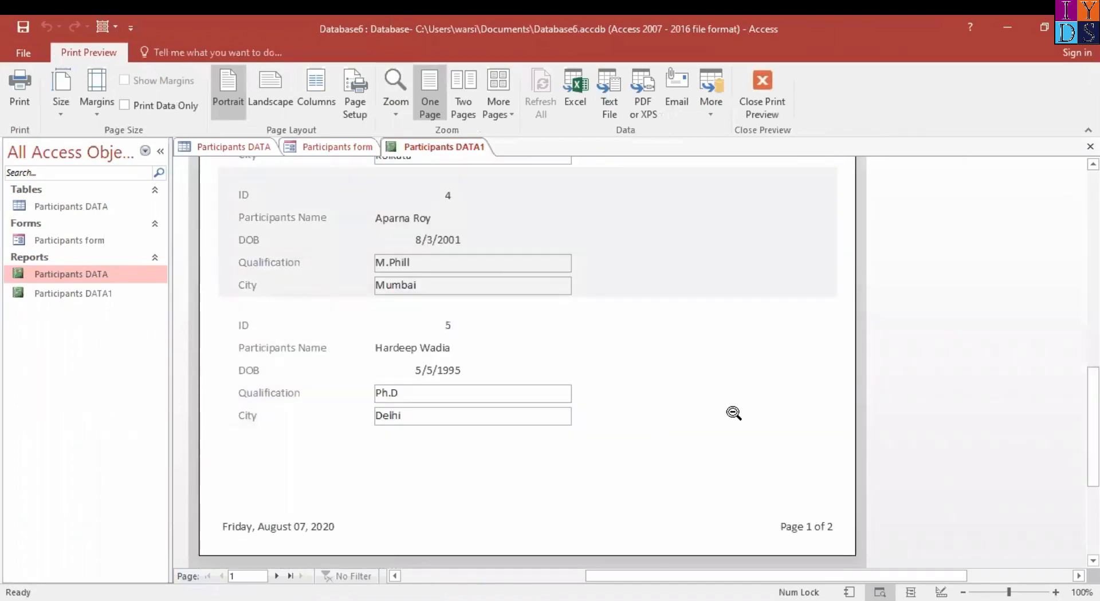
{"action": "scroll", "coordinate": [734, 413], "scroll_direction": "up", "scroll_amount": 5}
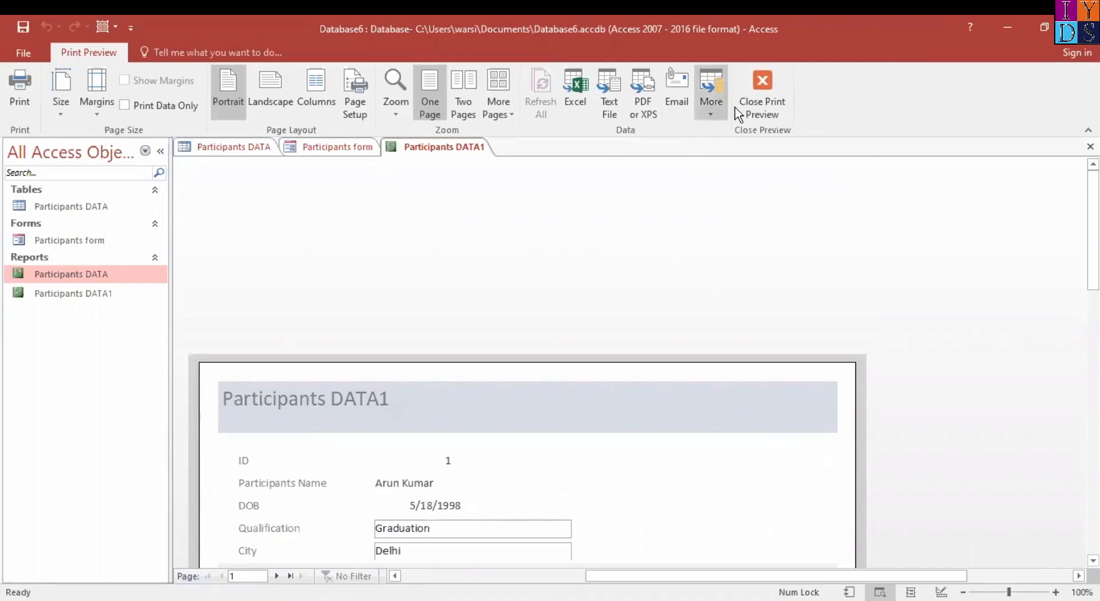
{"action": "left_click", "coordinate": [773, 106]}
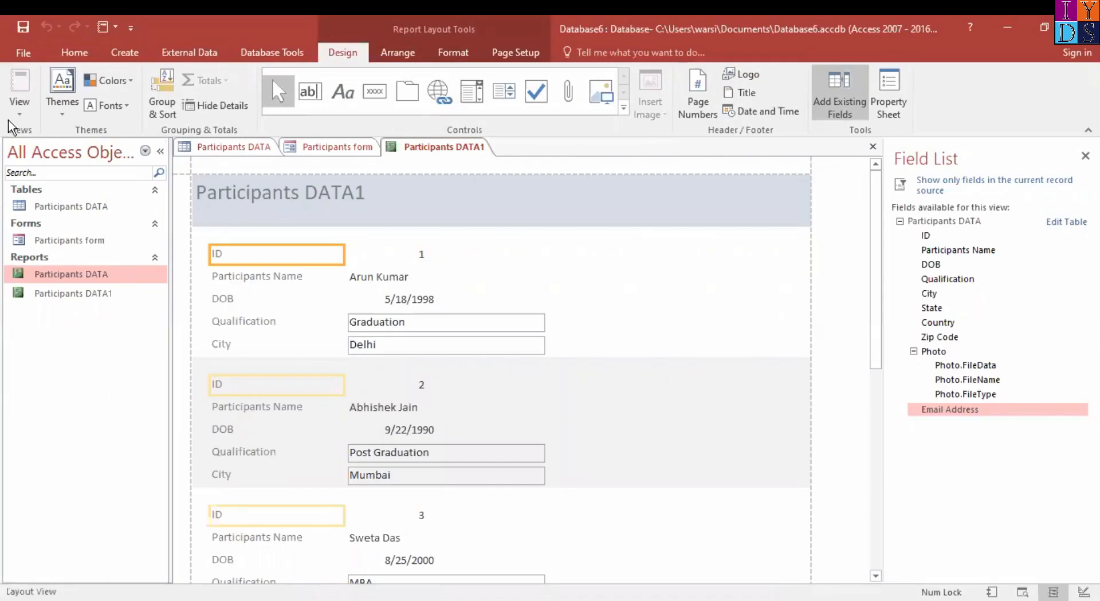
Check the available views for the Participants DATA1 report and display it in Report View
{"action": "left_click", "coordinate": [26, 107]}
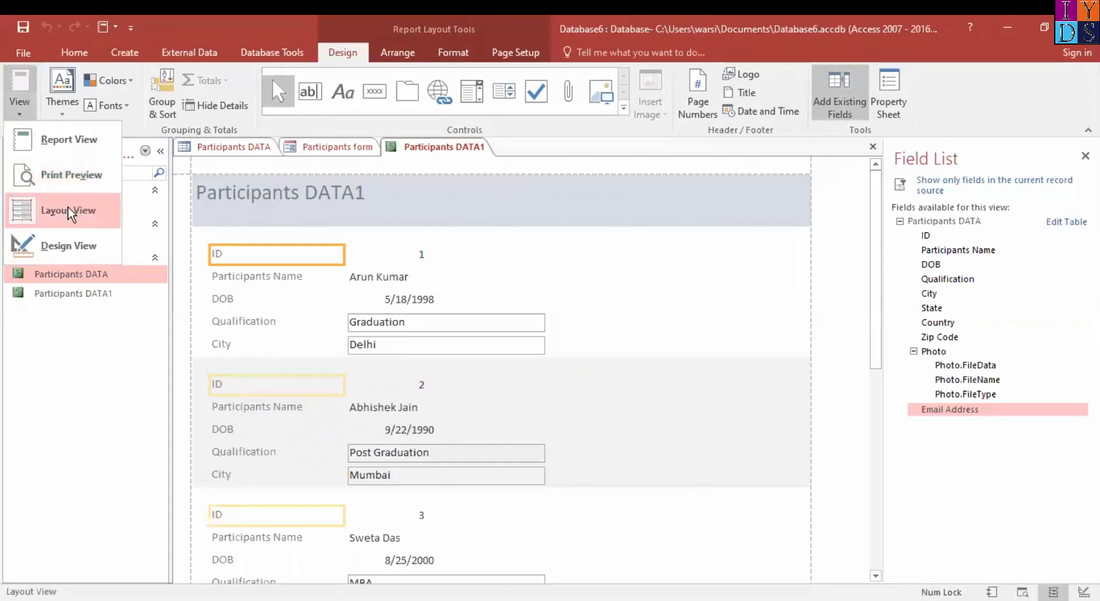
{"action": "left_click", "coordinate": [716, 461]}
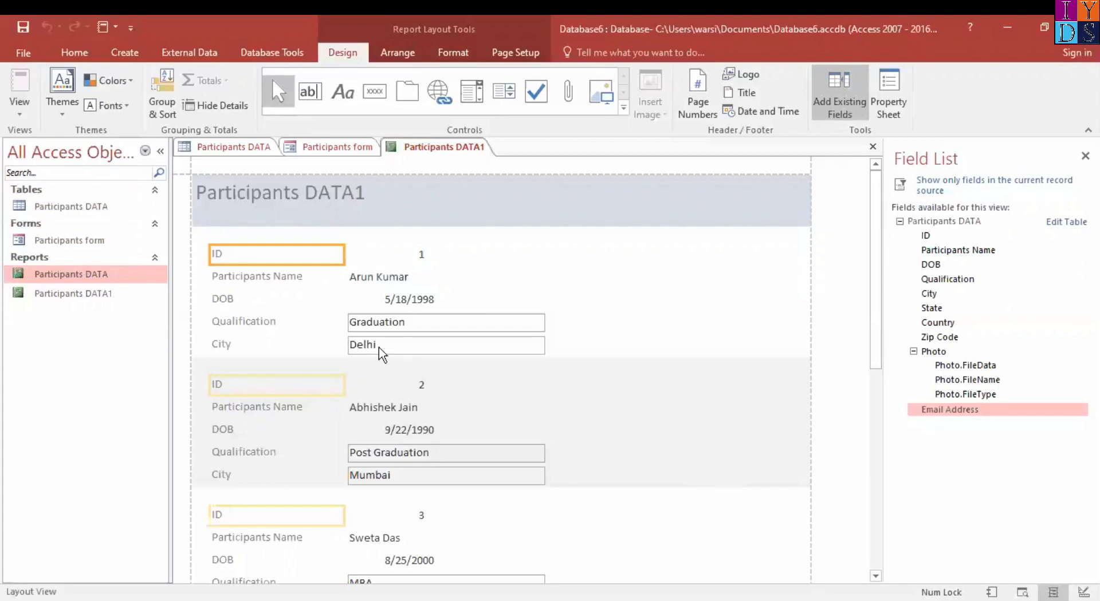
{"action": "left_click", "coordinate": [23, 114]}
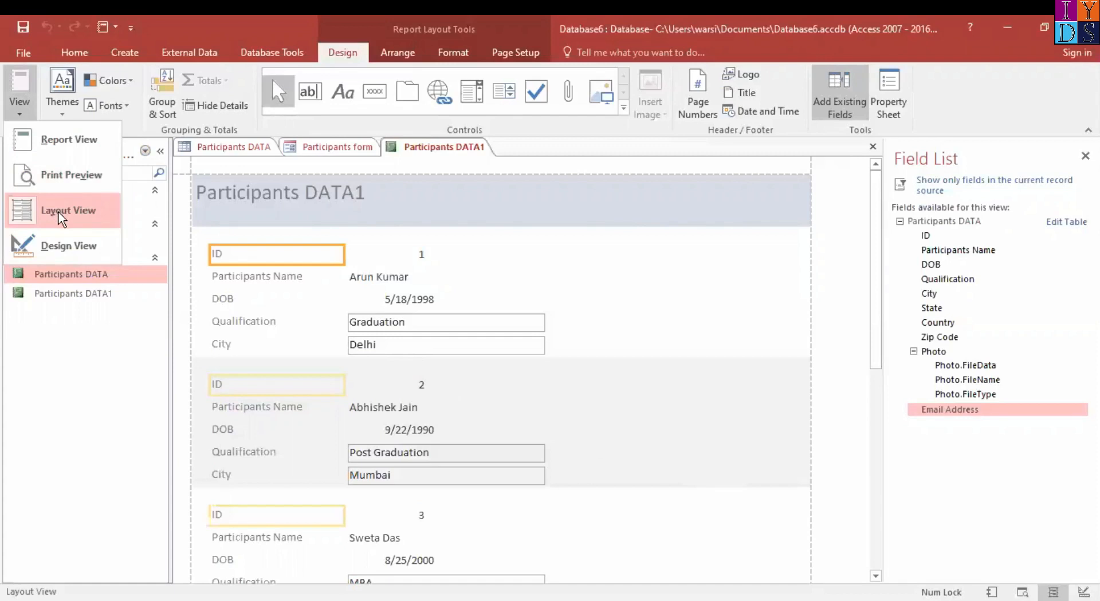
{"action": "left_click", "coordinate": [67, 142]}
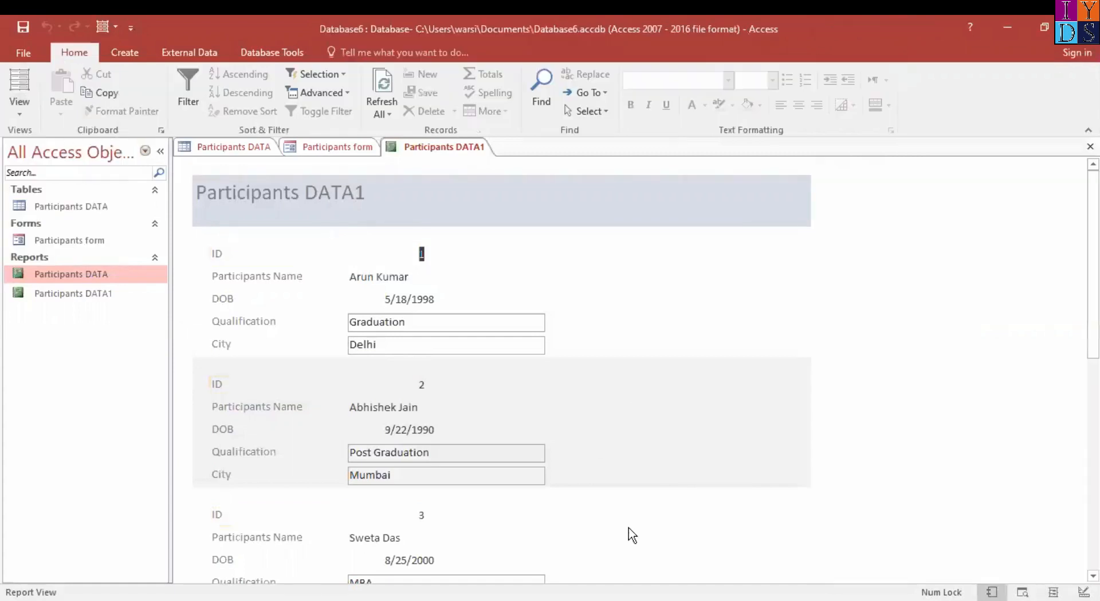
Look over the Participants DATA1 records in Report View and switch the report to Layout View
{"action": "scroll", "coordinate": [631, 535], "scroll_direction": "down", "scroll_amount": 5}
{"action": "scroll", "coordinate": [453, 305], "scroll_direction": "up", "scroll_amount": 5}
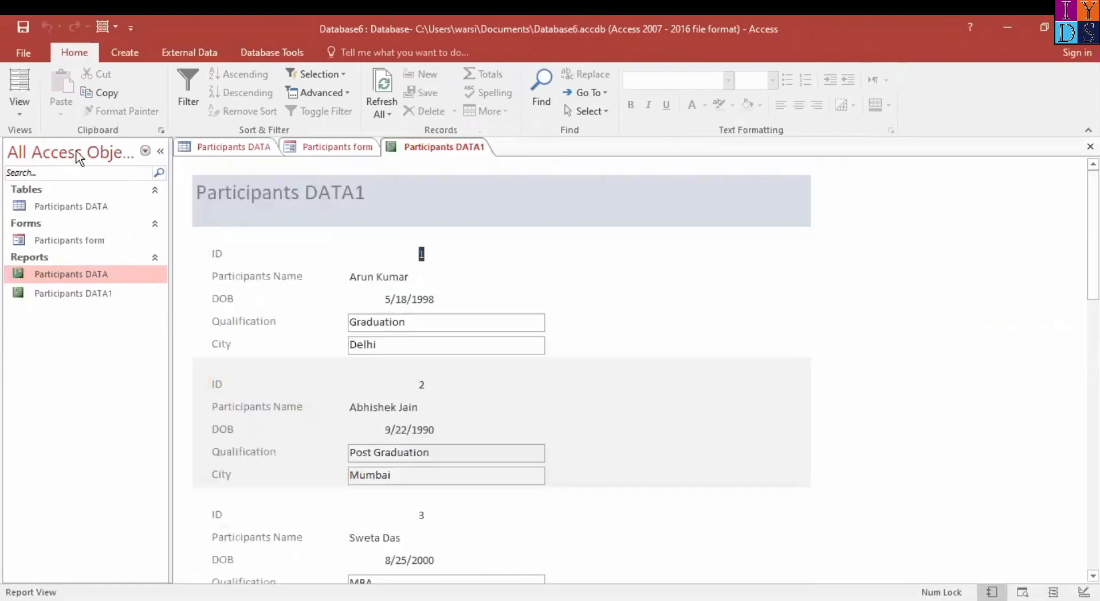
{"action": "left_click", "coordinate": [22, 118]}
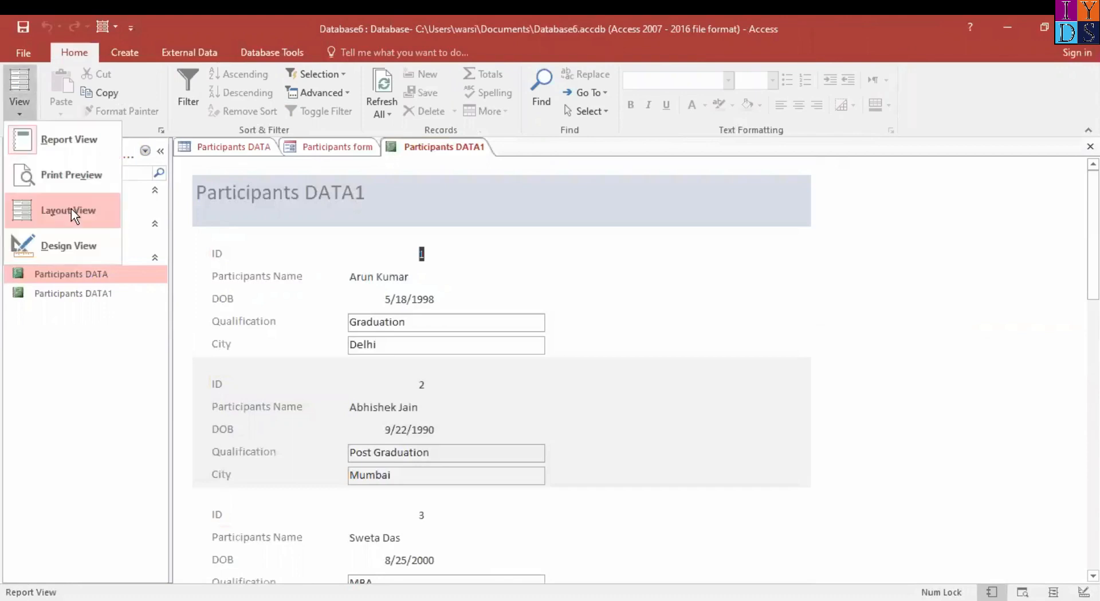
{"action": "left_click", "coordinate": [71, 212]}
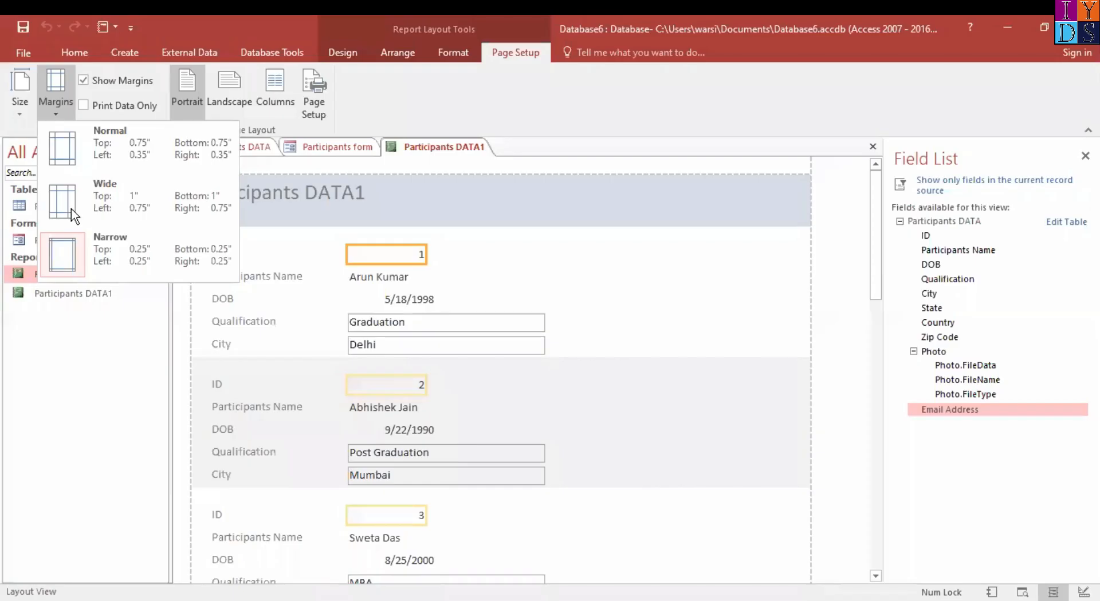
Check the margin presets, set the report's paper size to A4 and look over the adjusted layout
{"action": "left_click", "coordinate": [201, 24]}
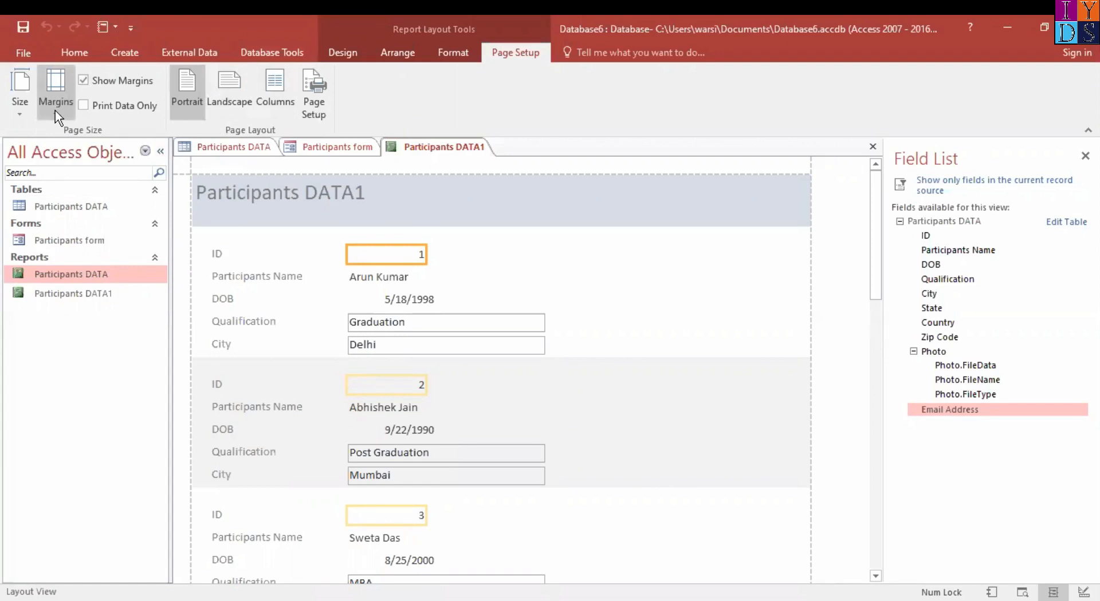
{"action": "left_click", "coordinate": [56, 92]}
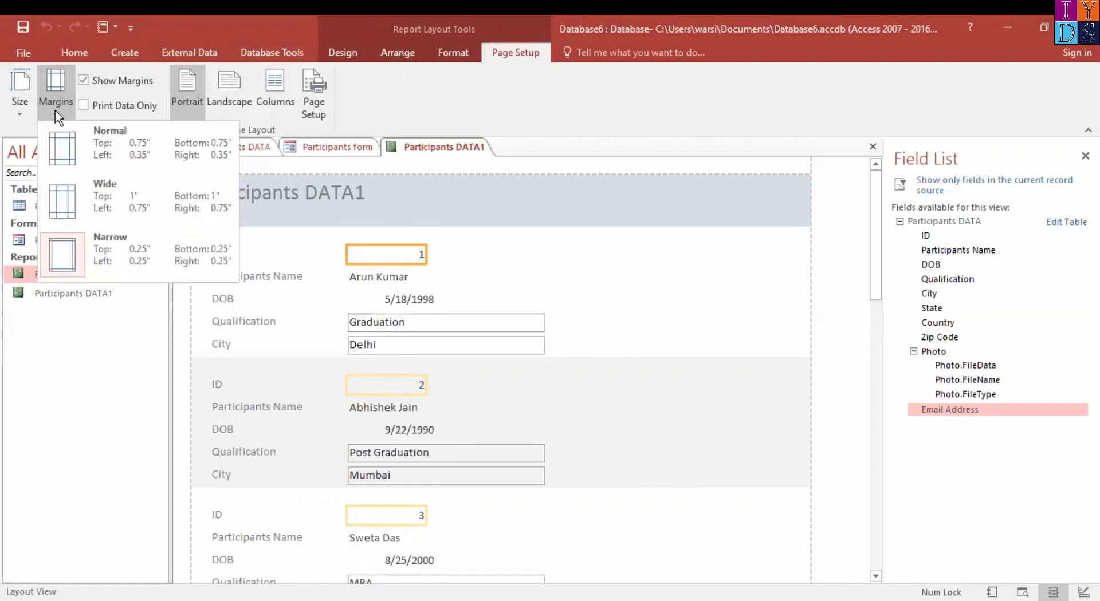
{"action": "left_click", "coordinate": [19, 107]}
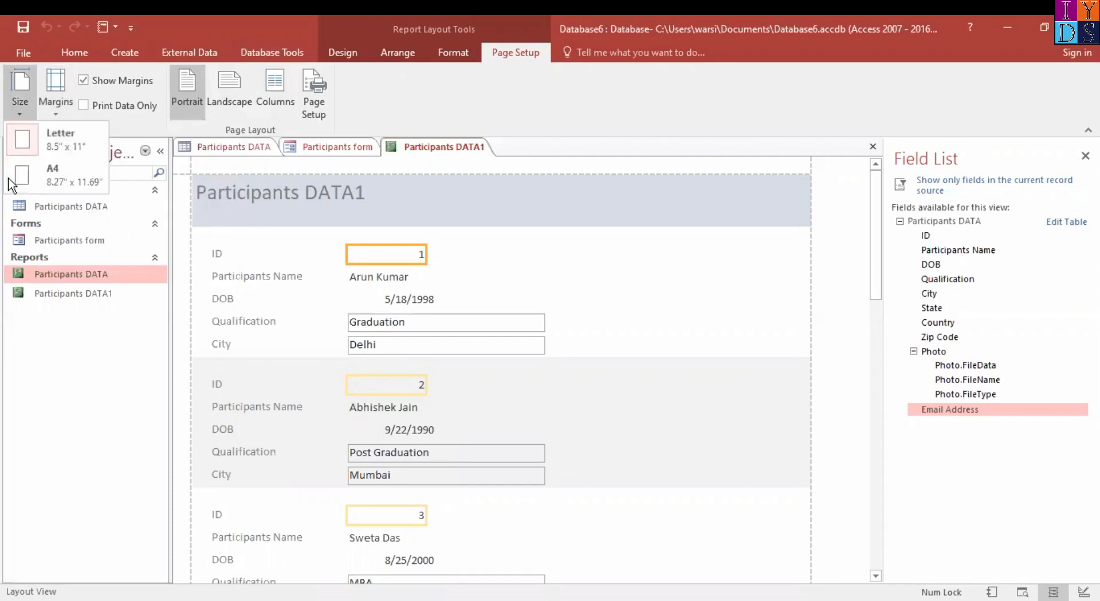
{"action": "left_click", "coordinate": [61, 169]}
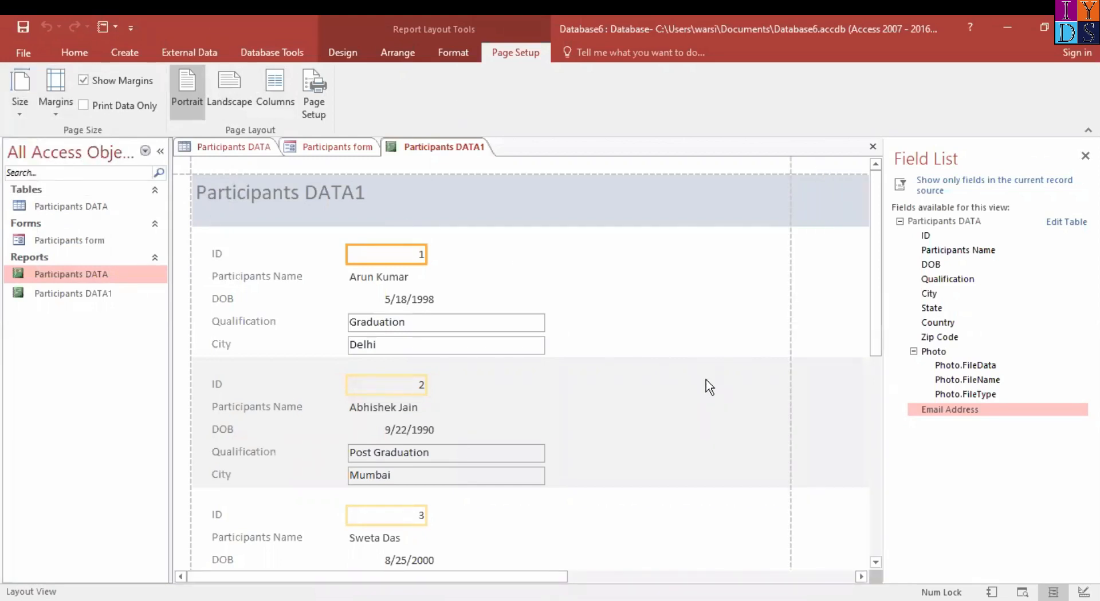
{"action": "scroll", "coordinate": [709, 388], "scroll_direction": "down", "scroll_amount": 5}
{"action": "scroll", "coordinate": [709, 388], "scroll_direction": "up", "scroll_amount": 5}
Review the report's margin presets and its Page Setup print options and page settings, then cancel without changes
{"action": "left_click", "coordinate": [55, 104]}
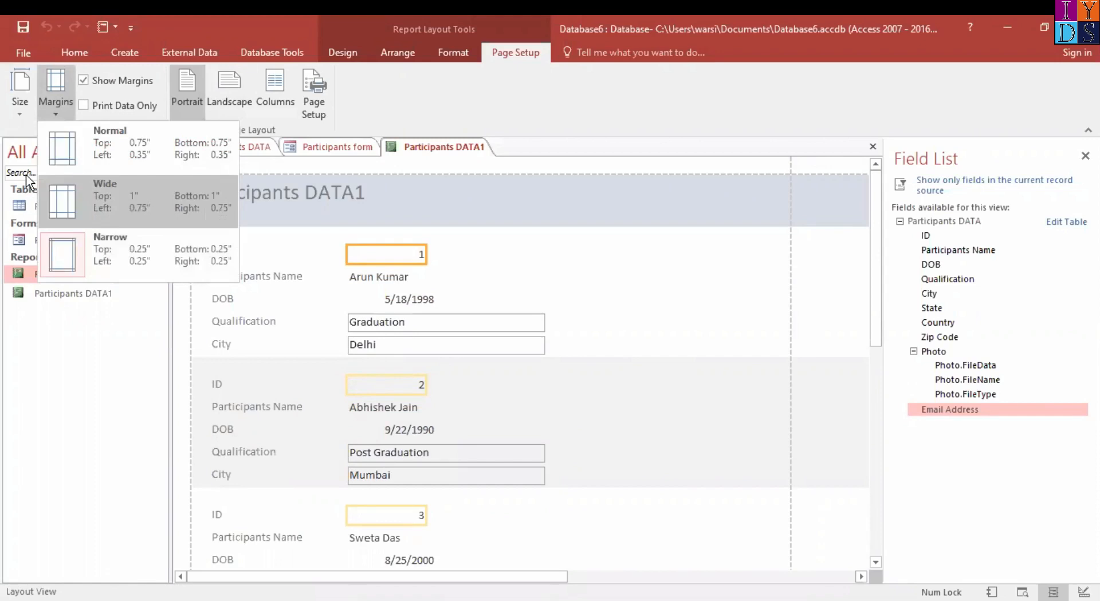
{"action": "left_click", "coordinate": [369, 98]}
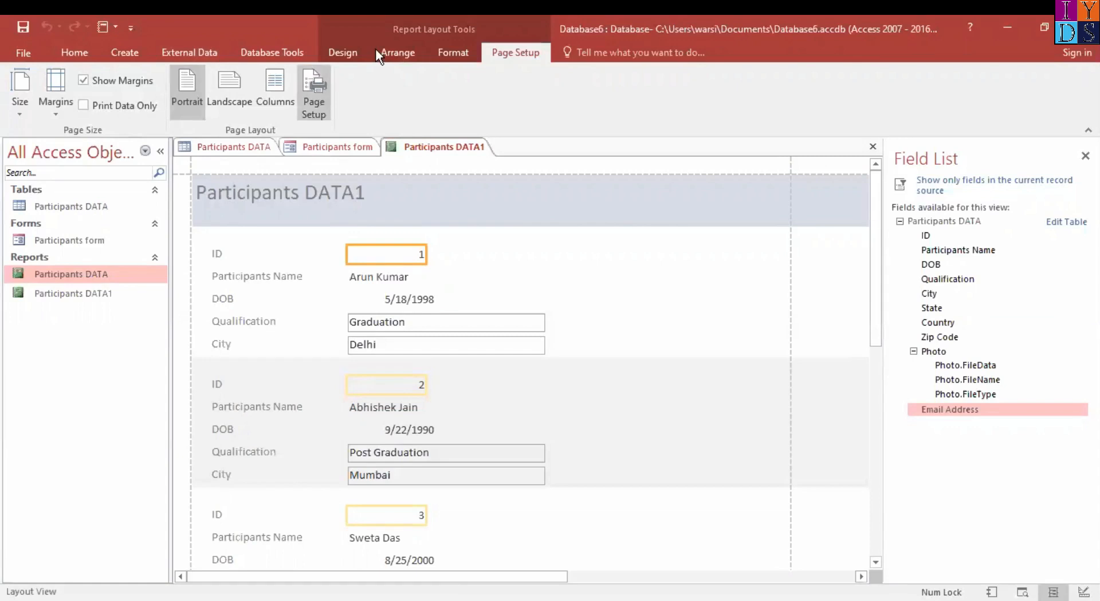
{"action": "left_click", "coordinate": [315, 94]}
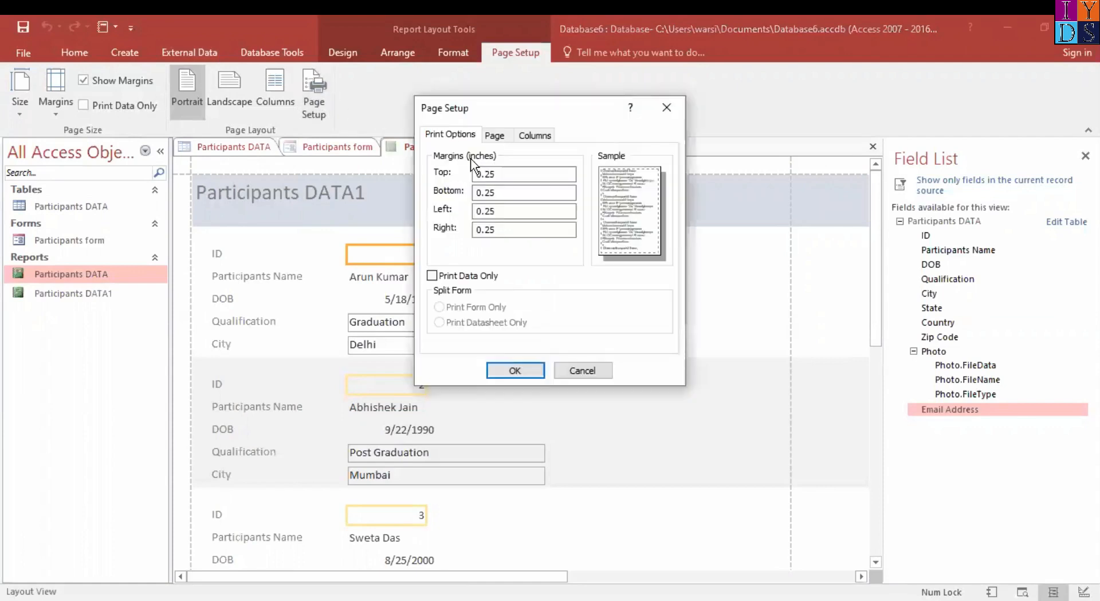
{"action": "left_click", "coordinate": [495, 135]}
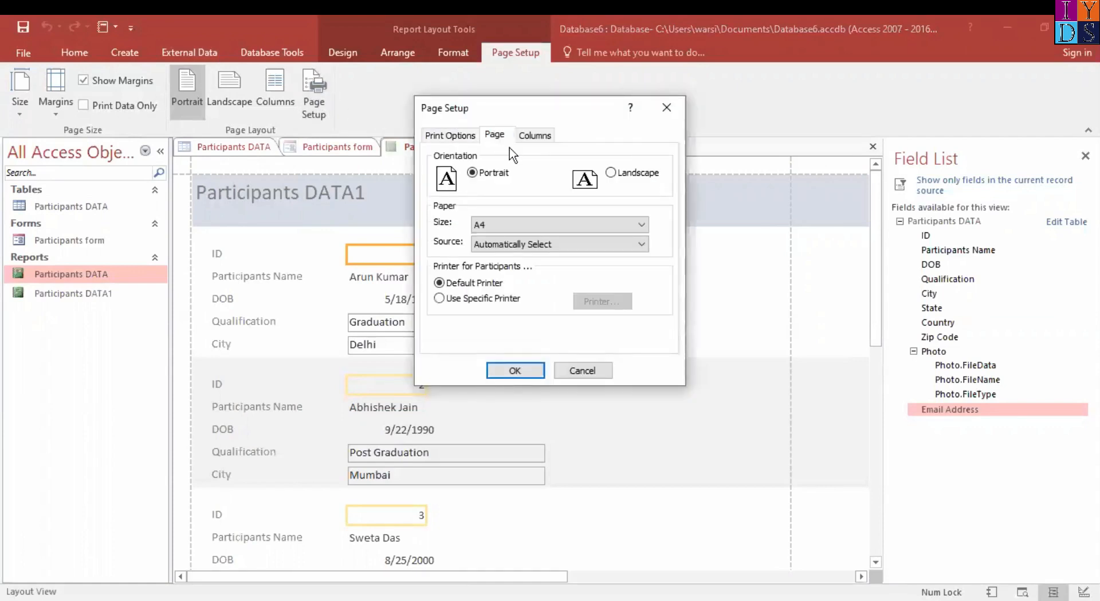
{"action": "left_click", "coordinate": [452, 136]}
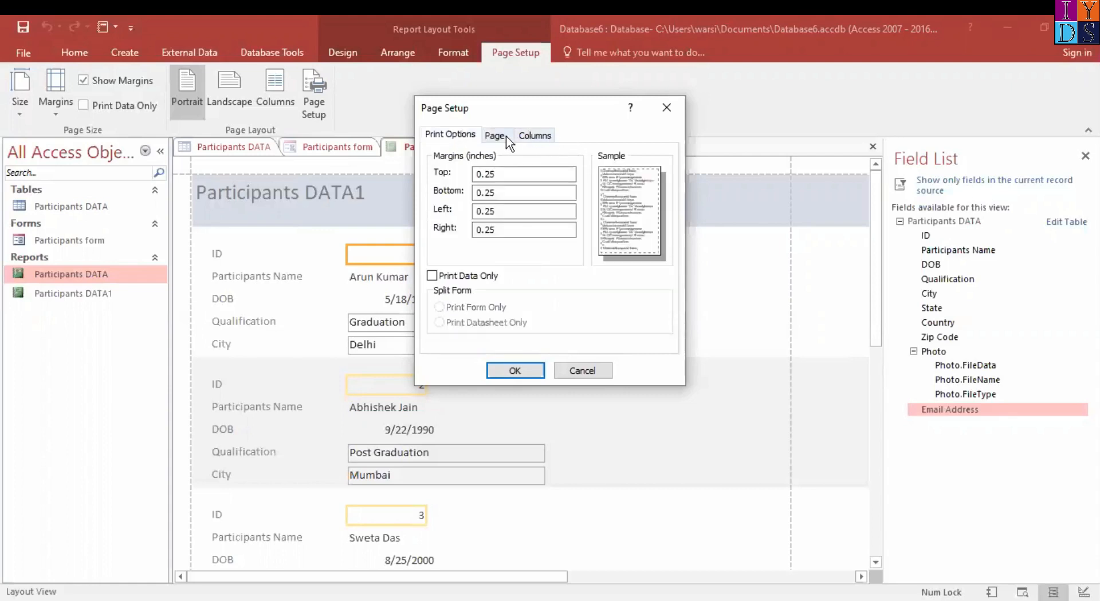
{"action": "left_click", "coordinate": [506, 136]}
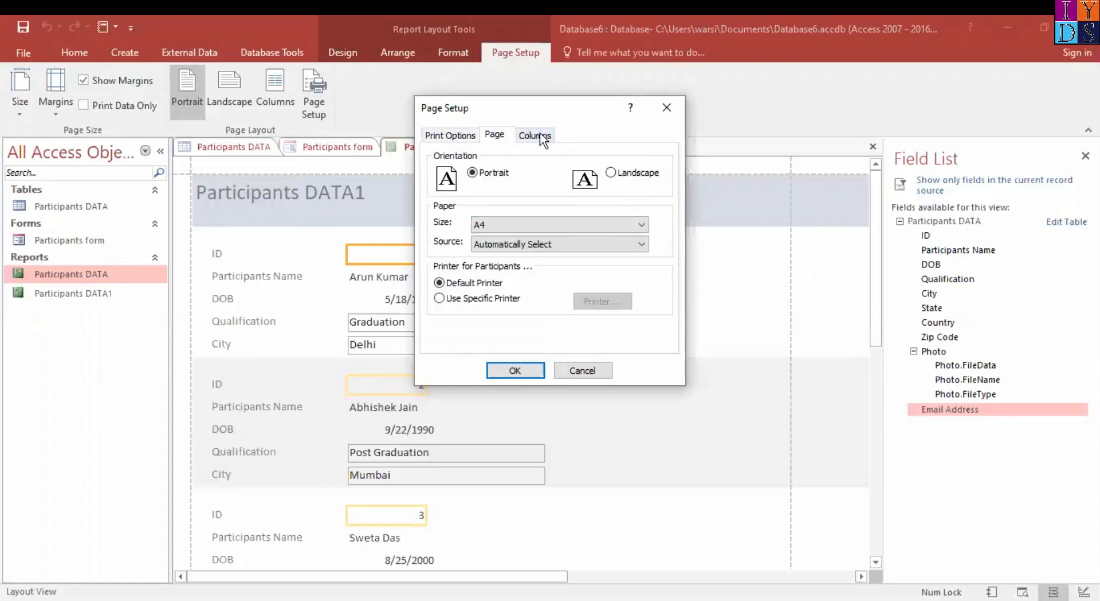
{"action": "left_click", "coordinate": [582, 371]}
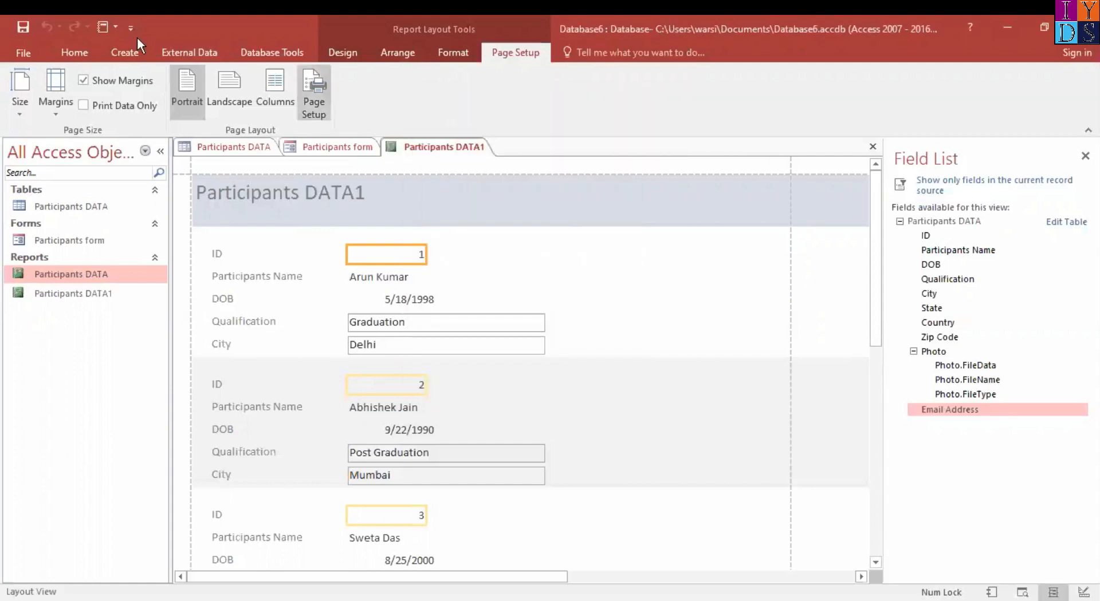
Display the Participants DATA1 report in Print Preview and look over its first page
{"action": "left_click", "coordinate": [83, 52]}
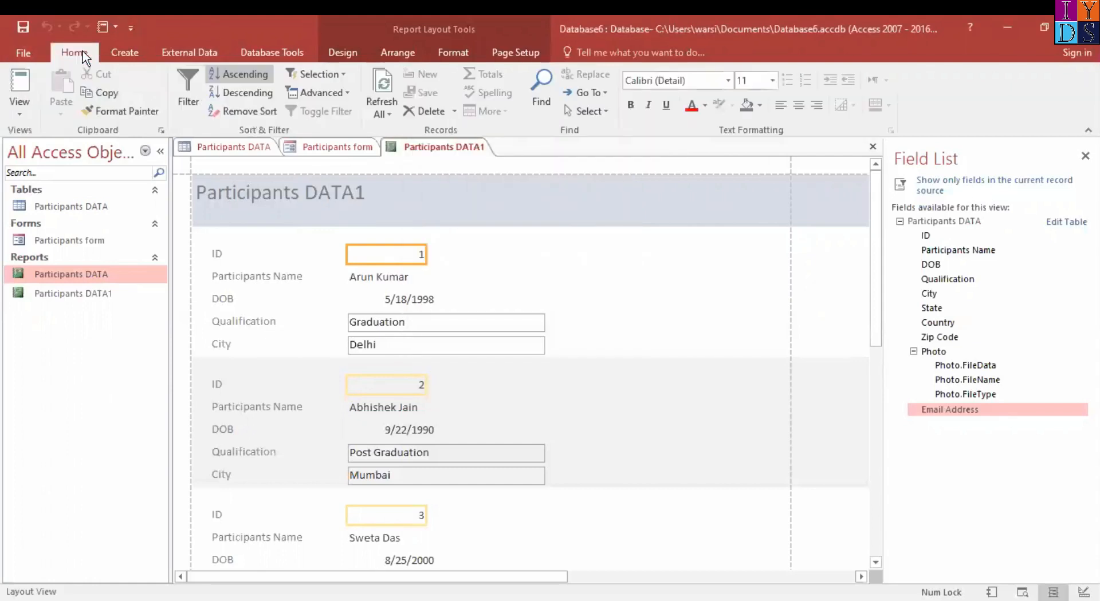
{"action": "left_click", "coordinate": [23, 111]}
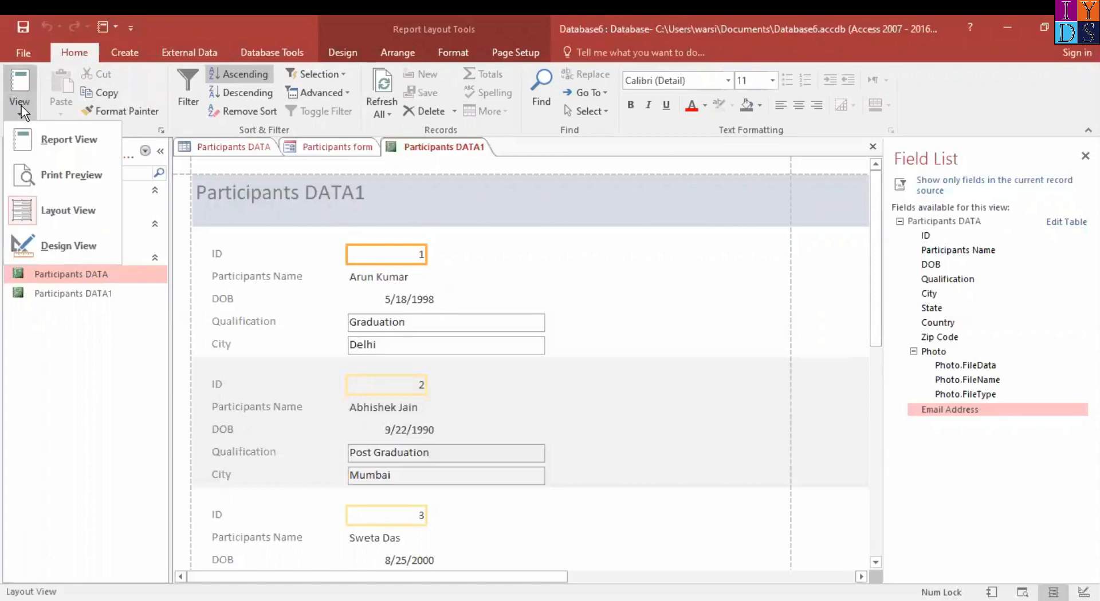
{"action": "left_click", "coordinate": [85, 178]}
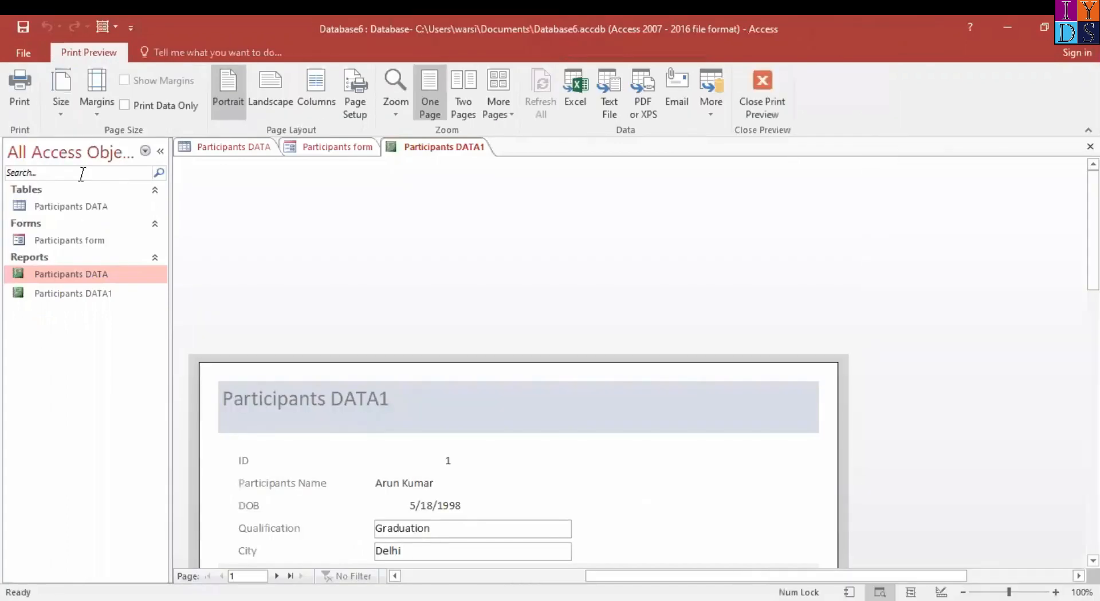
{"action": "scroll", "coordinate": [799, 420], "scroll_direction": "down", "scroll_amount": 5}
{"action": "scroll", "coordinate": [799, 420], "scroll_direction": "up", "scroll_amount": 4}
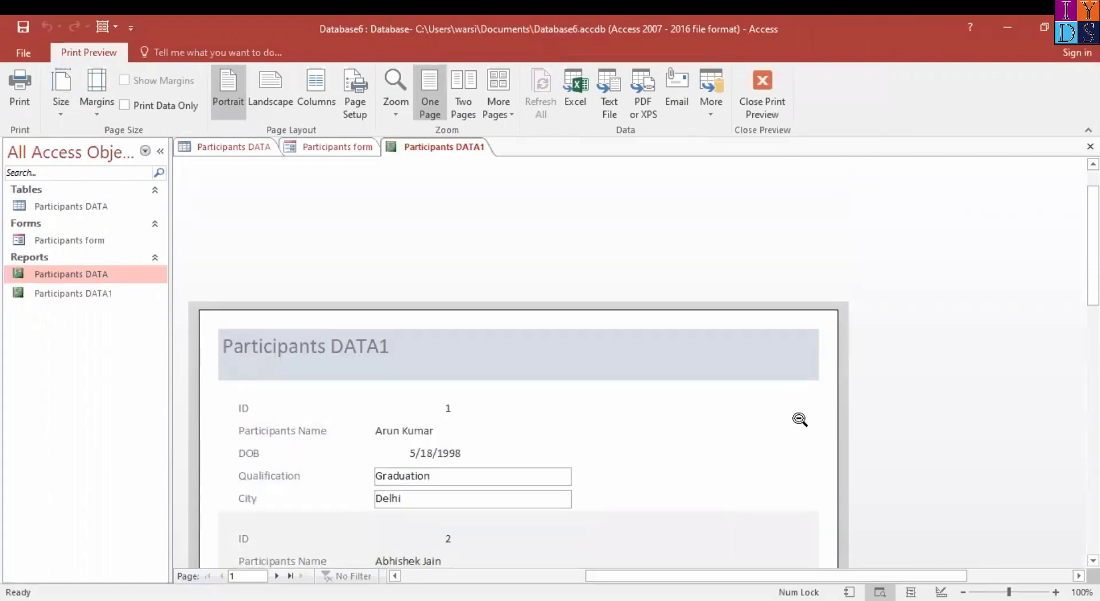
{"action": "scroll", "coordinate": [799, 420], "scroll_direction": "down", "scroll_amount": 6}
{"action": "scroll", "coordinate": [799, 420], "scroll_direction": "up", "scroll_amount": 7}
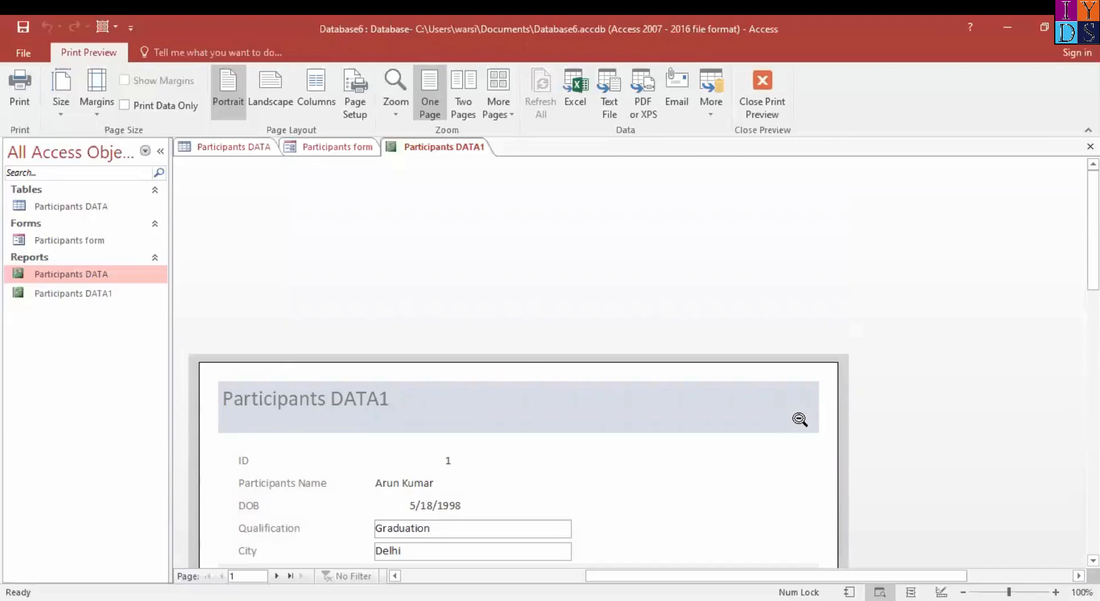
Open the print settings for the report and check which printers are available
{"action": "left_click", "coordinate": [19, 97]}
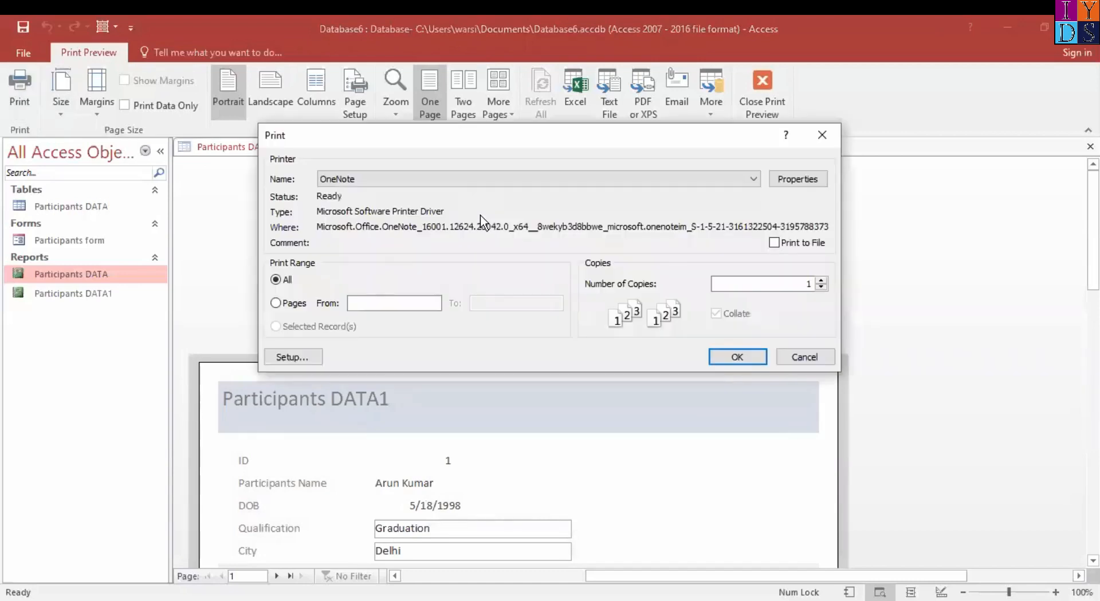
{"action": "left_click", "coordinate": [711, 179]}
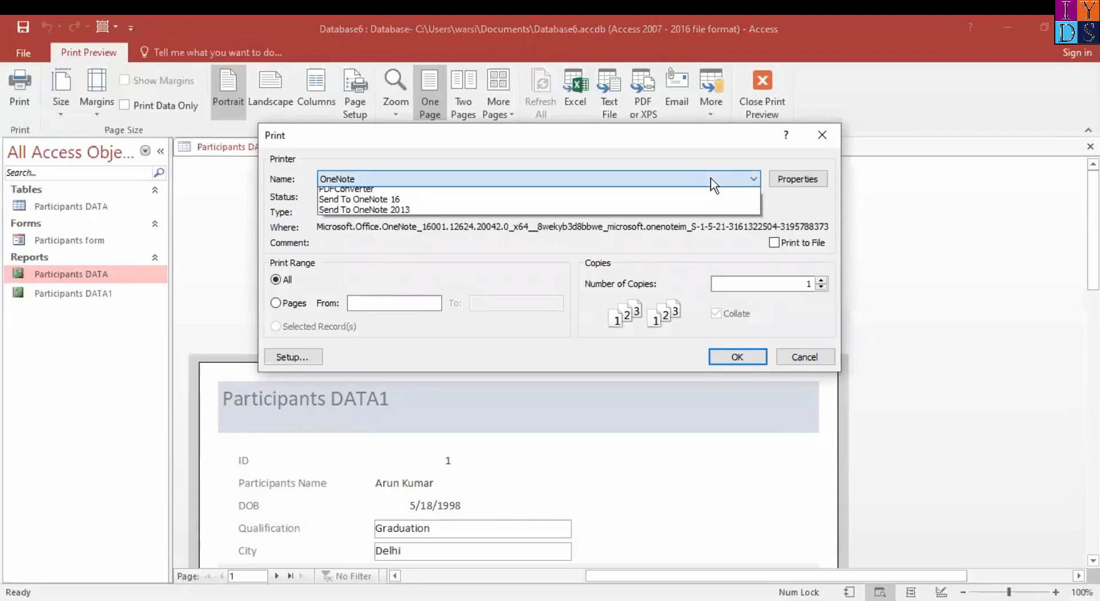
{"action": "left_click", "coordinate": [710, 177]}
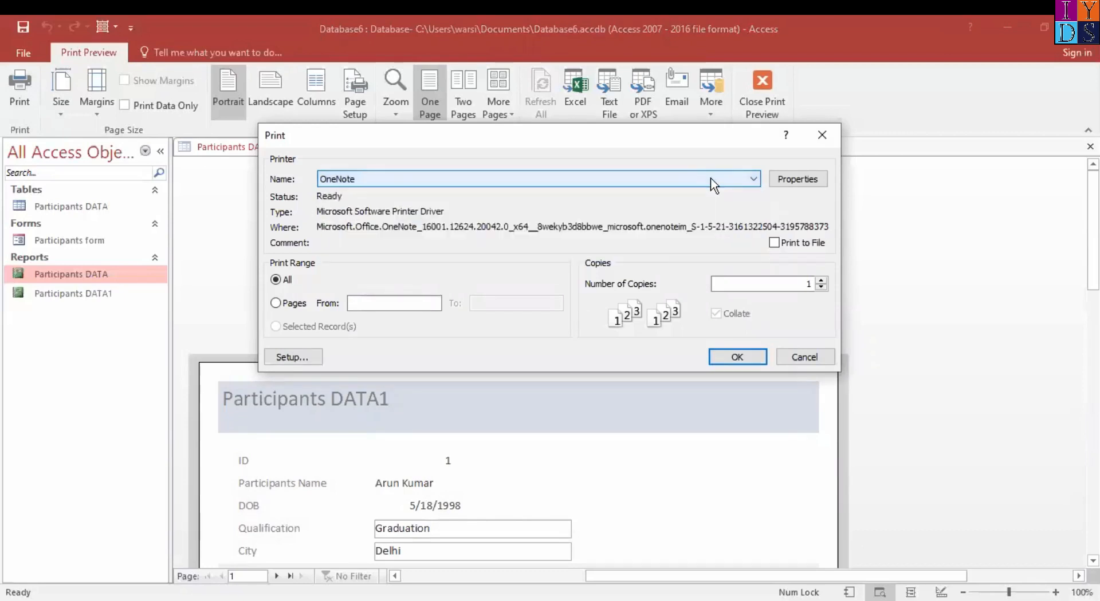
Try a page range of 1-1 for printing, clear it, restore the range to All and cancel printing
{"action": "left_click", "coordinate": [276, 304]}
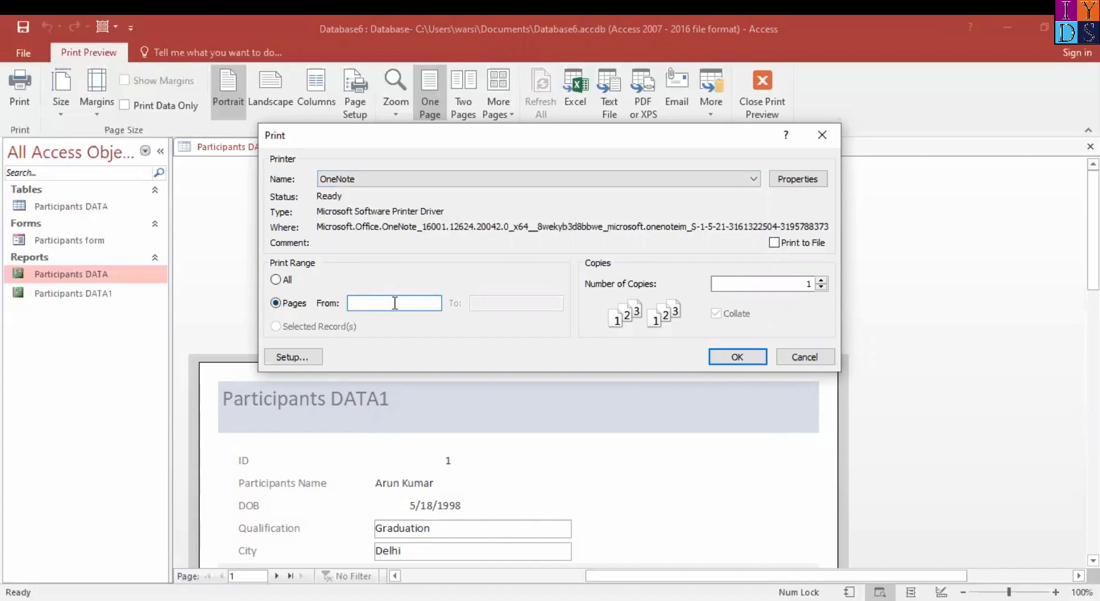
{"action": "type", "text": "1-1"}
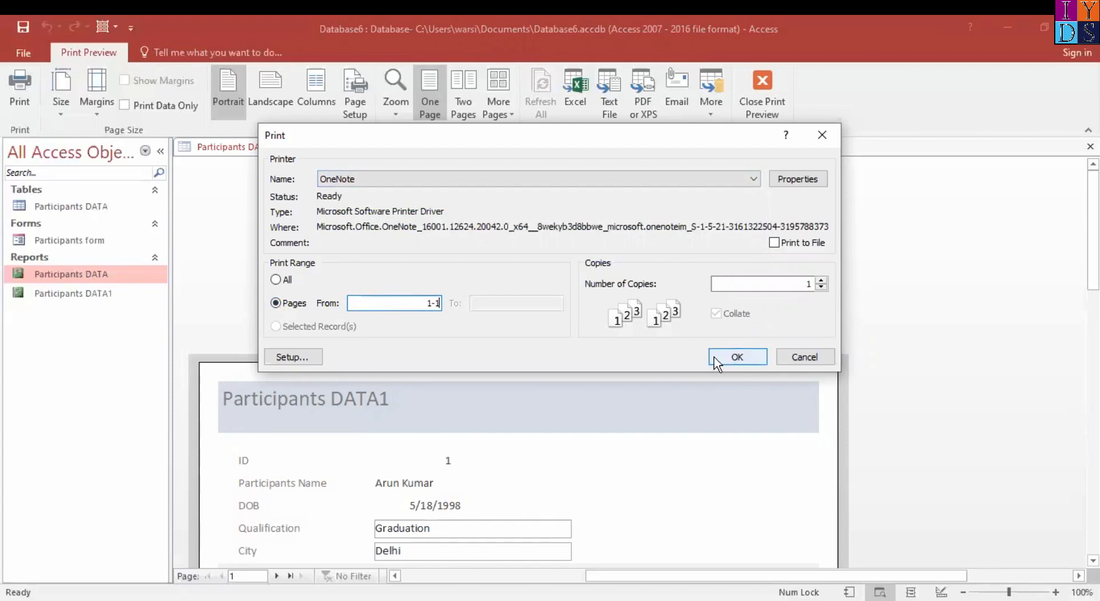
{"action": "key", "text": "BackSpace"}
{"action": "key", "text": "BackSpace"}
{"action": "key", "text": "BackSpace"}
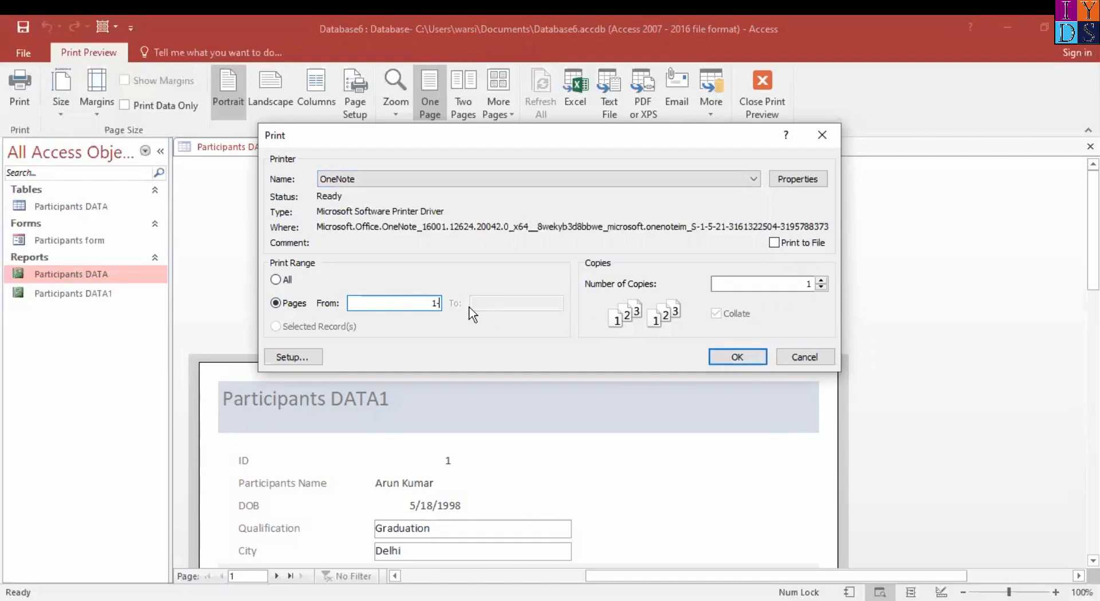
{"action": "left_click", "coordinate": [276, 279]}
{"action": "left_click", "coordinate": [817, 358]}
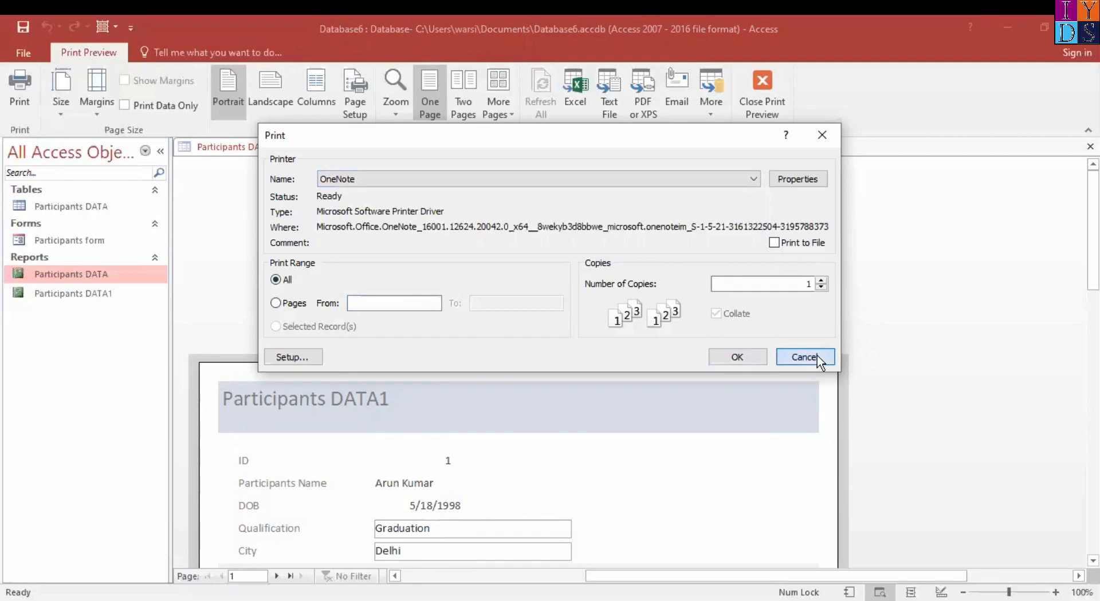
Look at the records further down the previewed page and close the preview
{"action": "scroll", "coordinate": [531, 459], "scroll_direction": "down", "scroll_amount": 5}
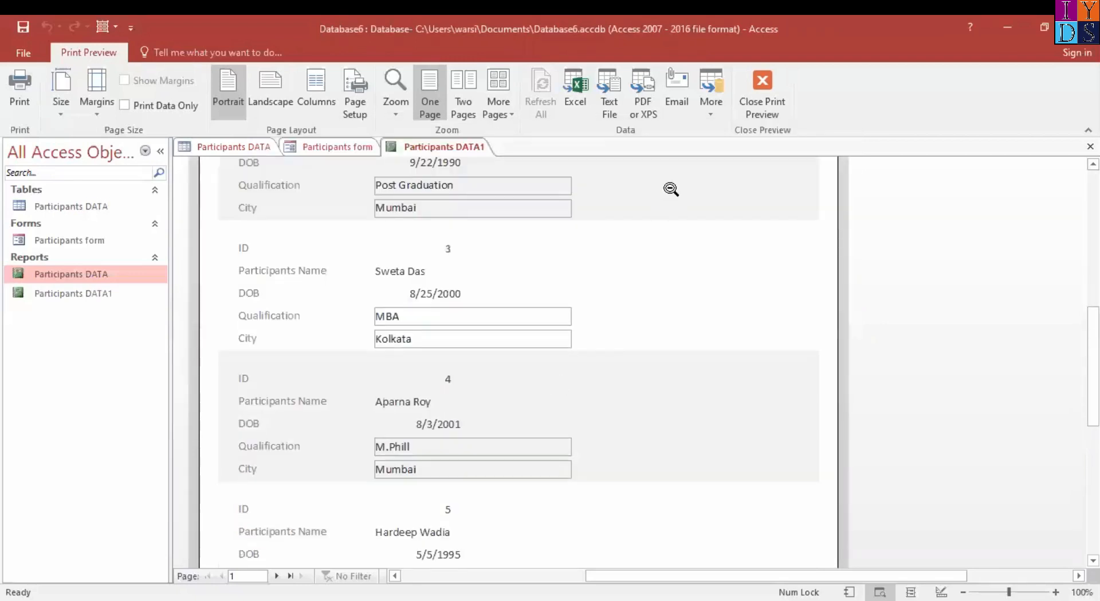
{"action": "left_click", "coordinate": [776, 98]}
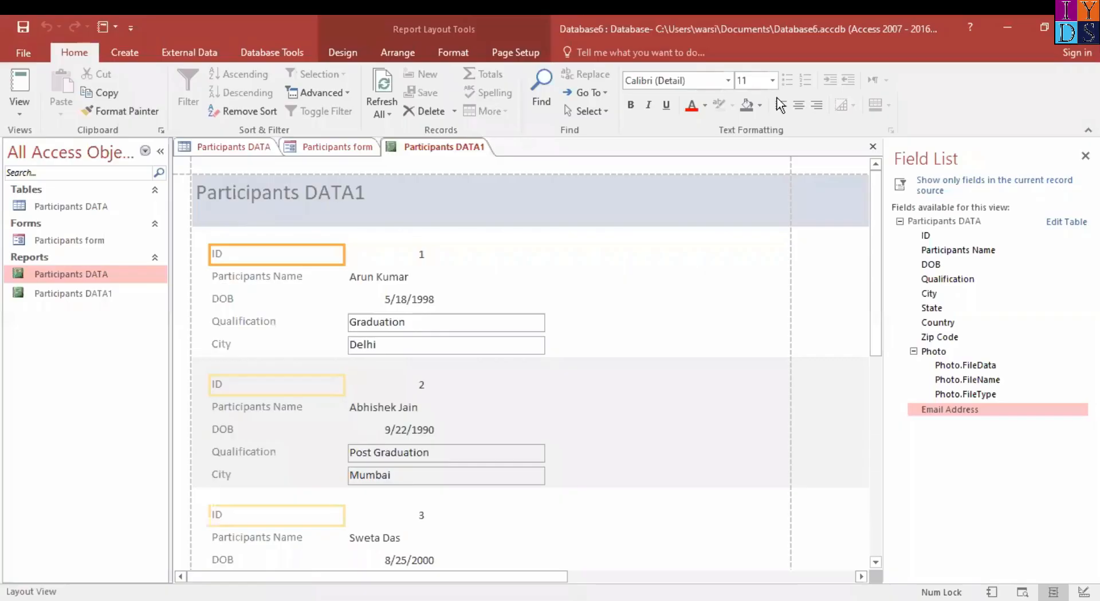
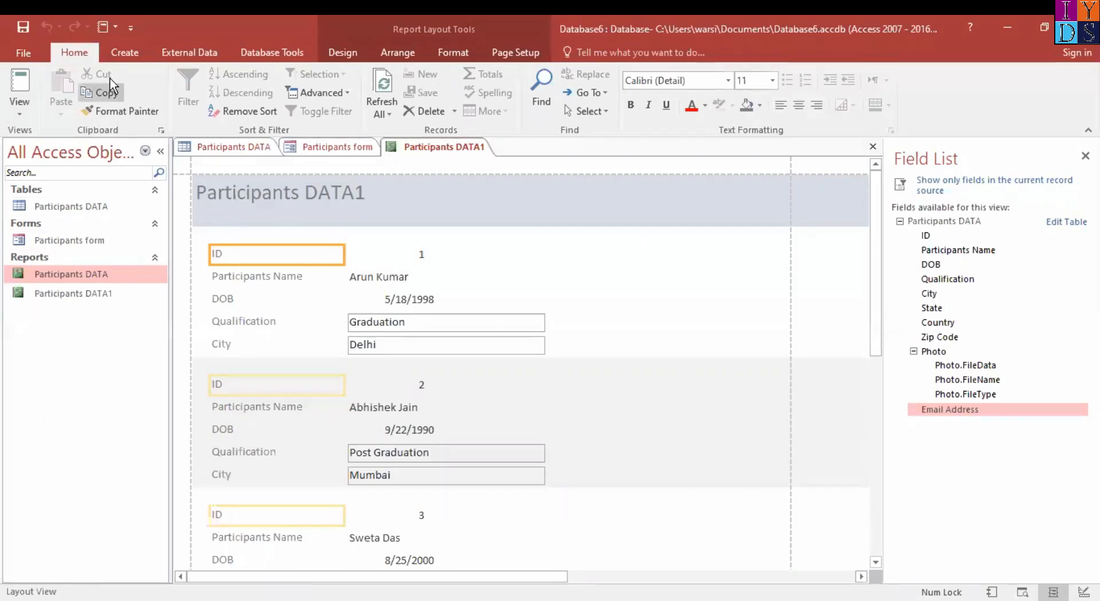
Create a new query in Design view based on the Participants DATA table and enlarge the table's field list
{"action": "left_click", "coordinate": [136, 49]}
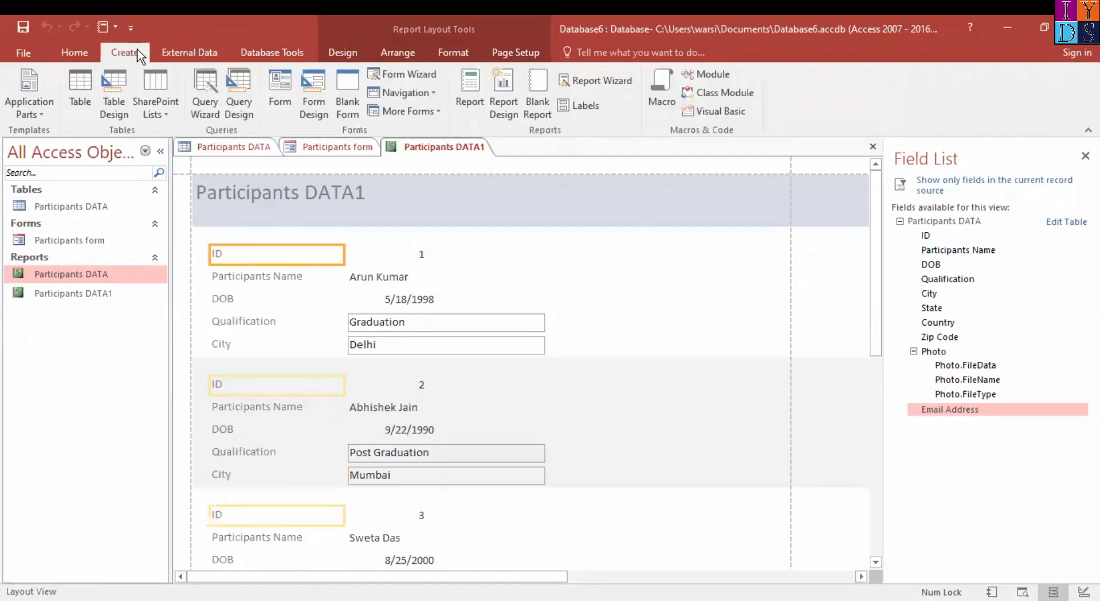
{"action": "left_click", "coordinate": [246, 101]}
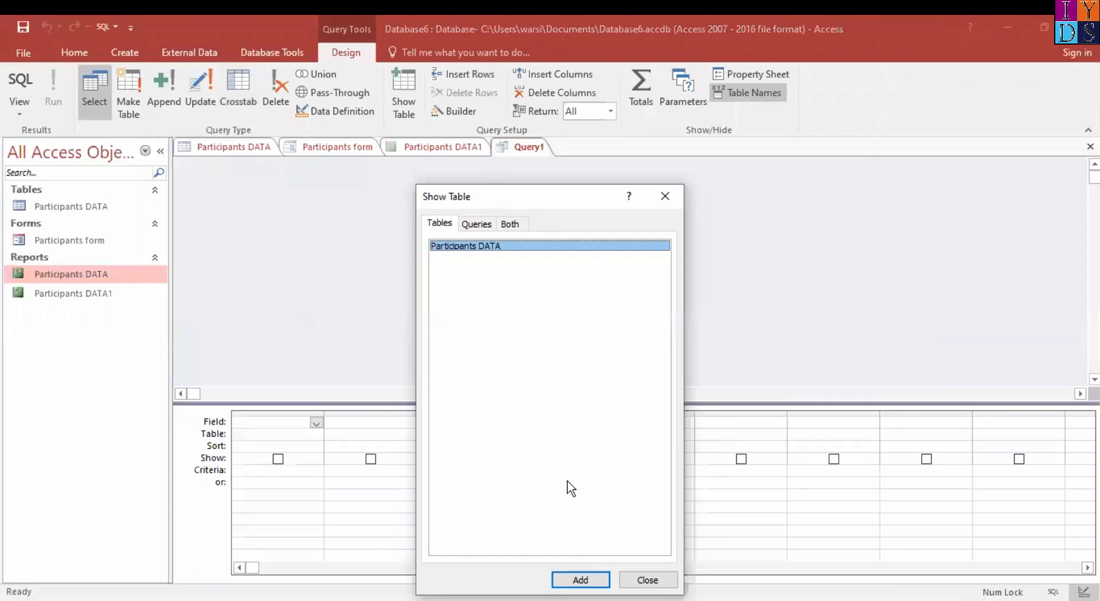
{"action": "left_click", "coordinate": [581, 580]}
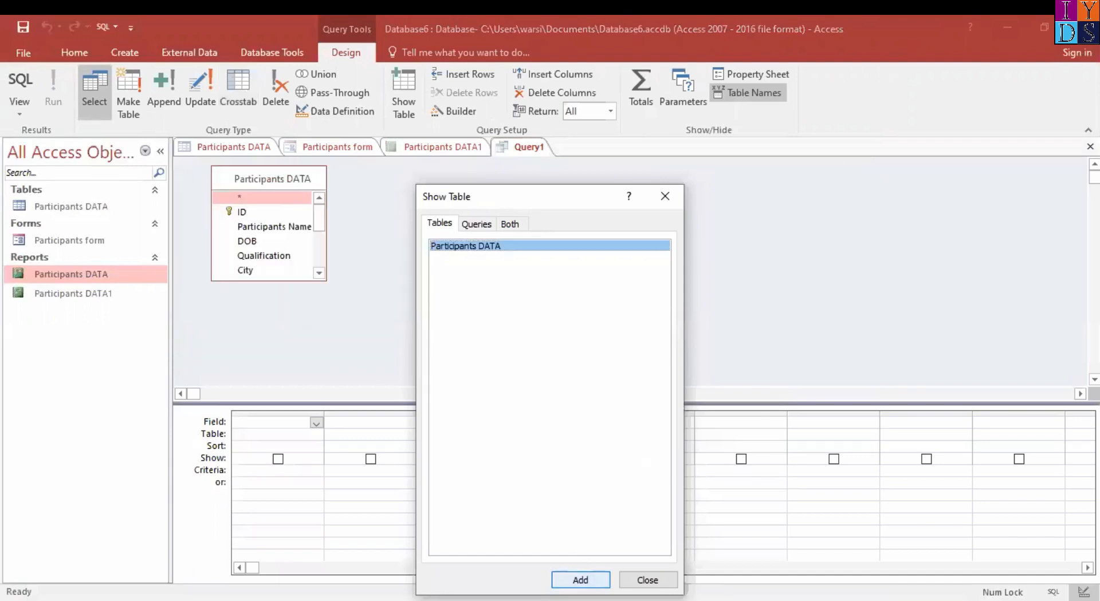
{"action": "left_click", "coordinate": [665, 194]}
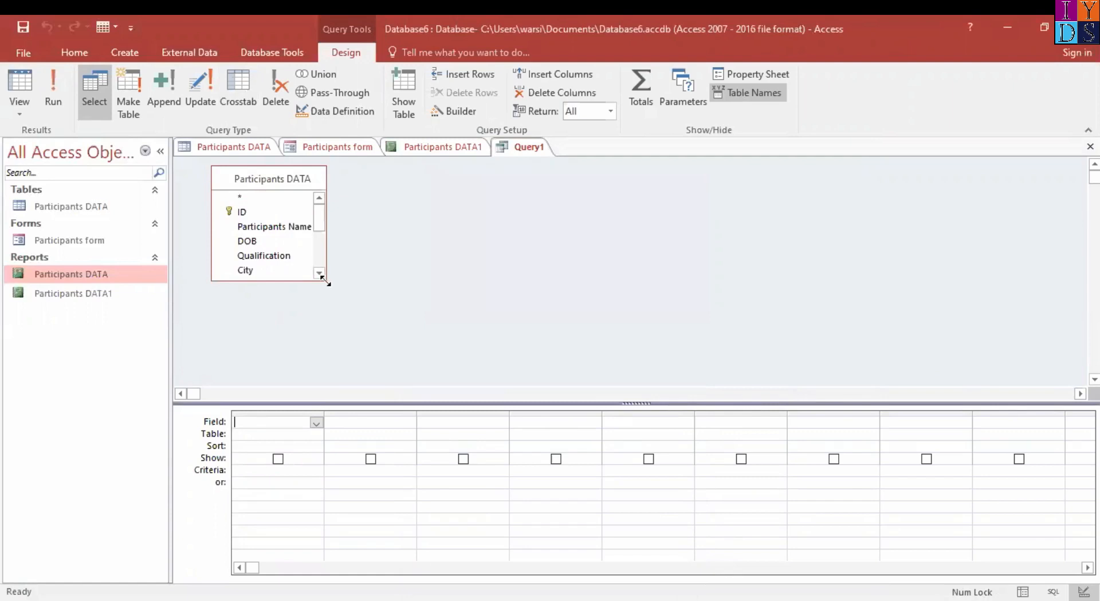
{"action": "left_click_drag", "start_coordinate": [324, 281], "coordinate": [345, 342]}
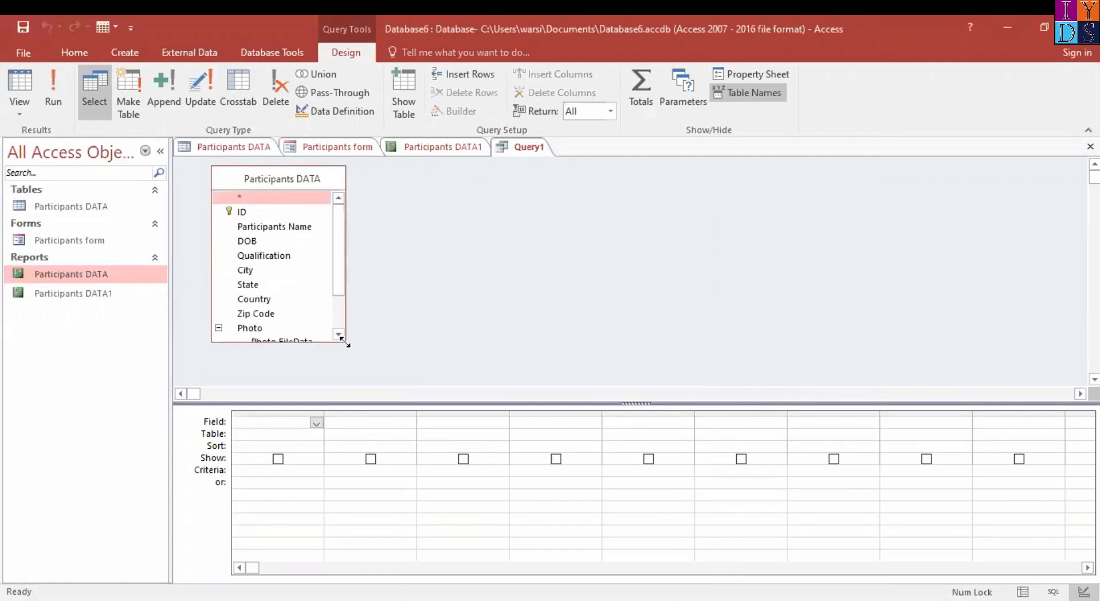
Add the ID, Participants Name, DOB and Qualification fields to the query grid and run the query
{"action": "left_click_drag", "start_coordinate": [340, 302], "coordinate": [342, 252]}
{"action": "left_click_drag", "start_coordinate": [267, 216], "coordinate": [282, 422]}
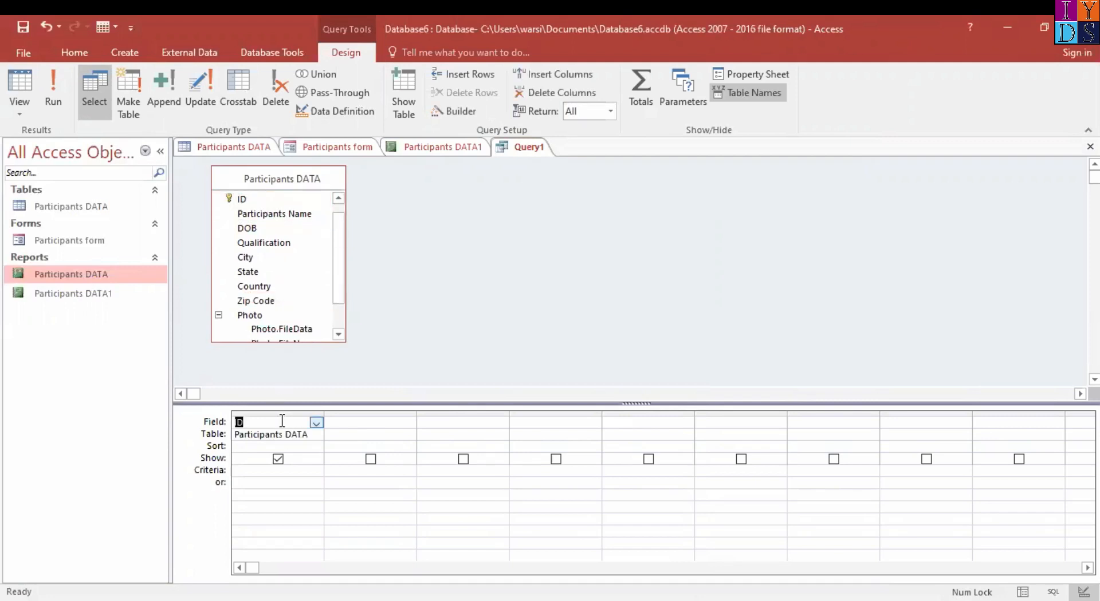
{"action": "left_click_drag", "start_coordinate": [302, 216], "coordinate": [373, 424]}
{"action": "left_click_drag", "start_coordinate": [267, 229], "coordinate": [484, 427]}
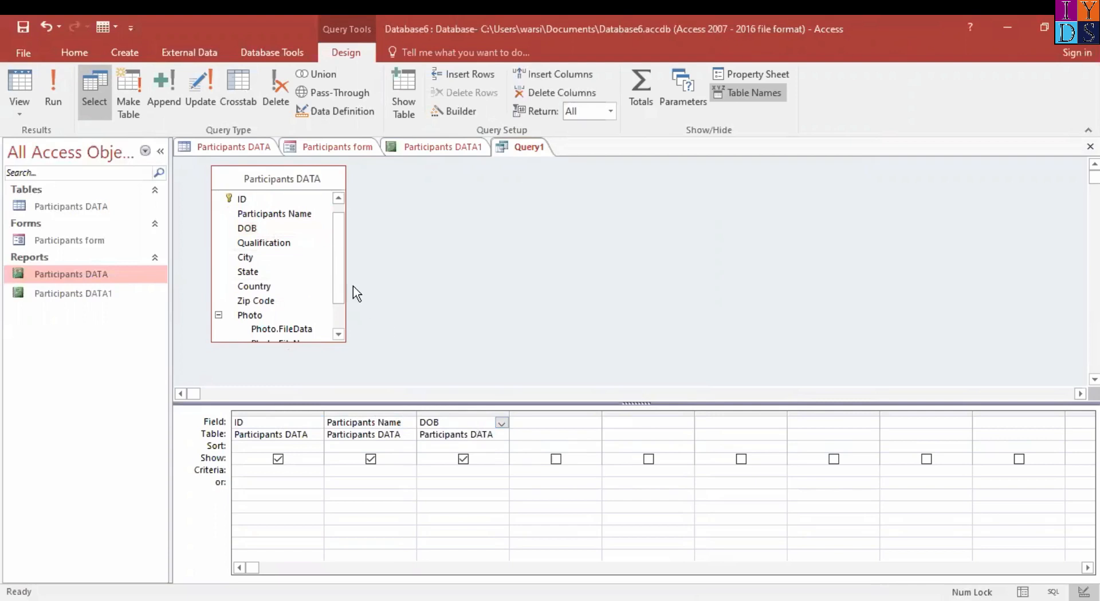
{"action": "scroll", "coordinate": [337, 283], "scroll_direction": "down", "scroll_amount": 2}
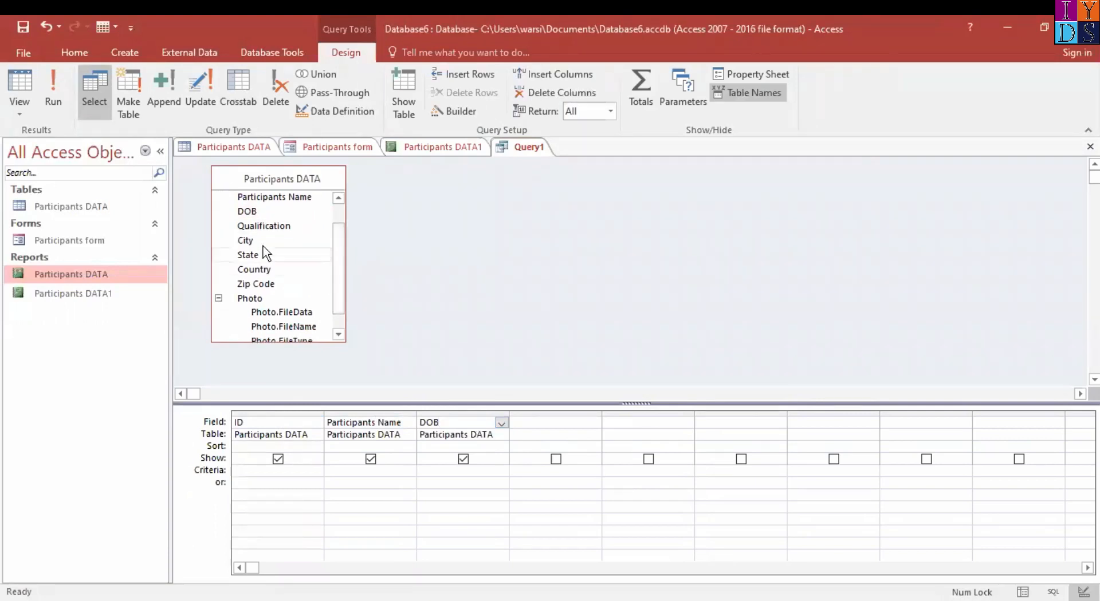
{"action": "left_click_drag", "start_coordinate": [273, 227], "coordinate": [567, 424]}
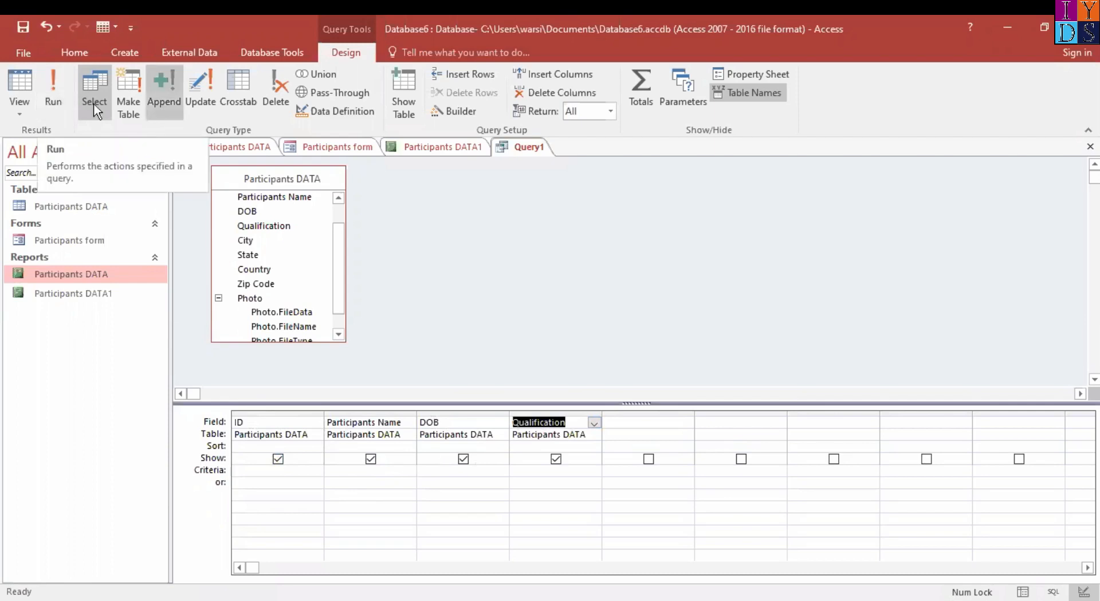
{"action": "left_click", "coordinate": [48, 87]}
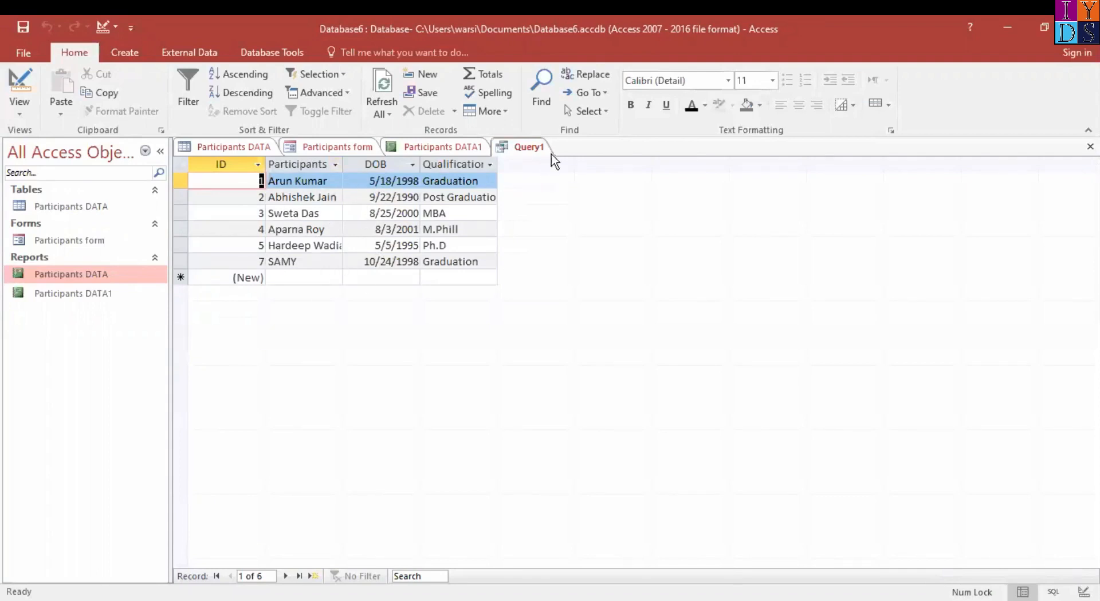
Save the query under the name 4Details
{"action": "right_click", "coordinate": [524, 145]}
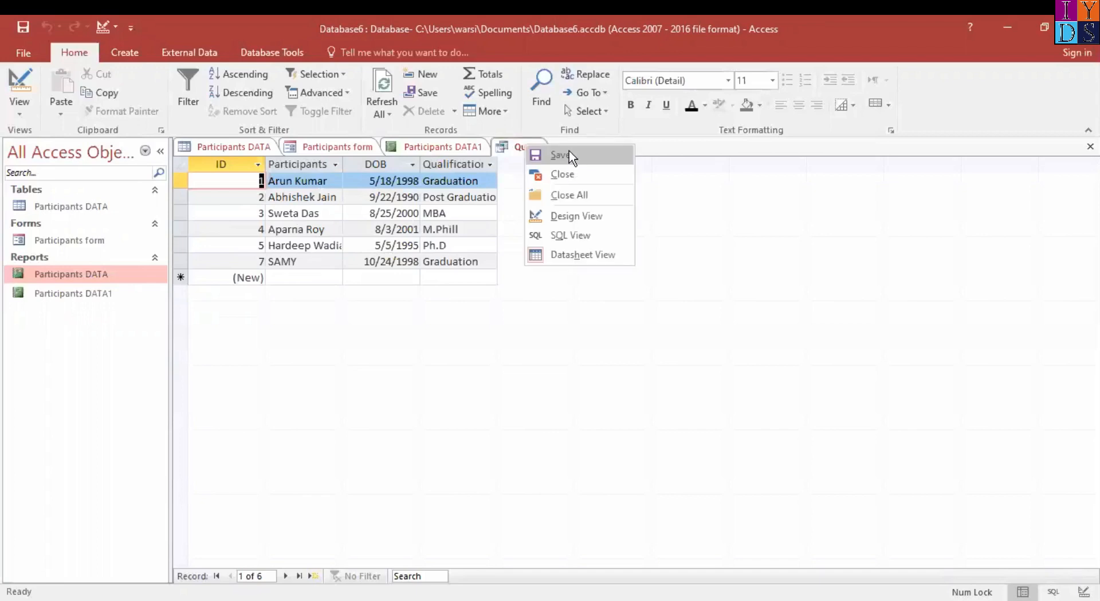
{"action": "left_click", "coordinate": [569, 153]}
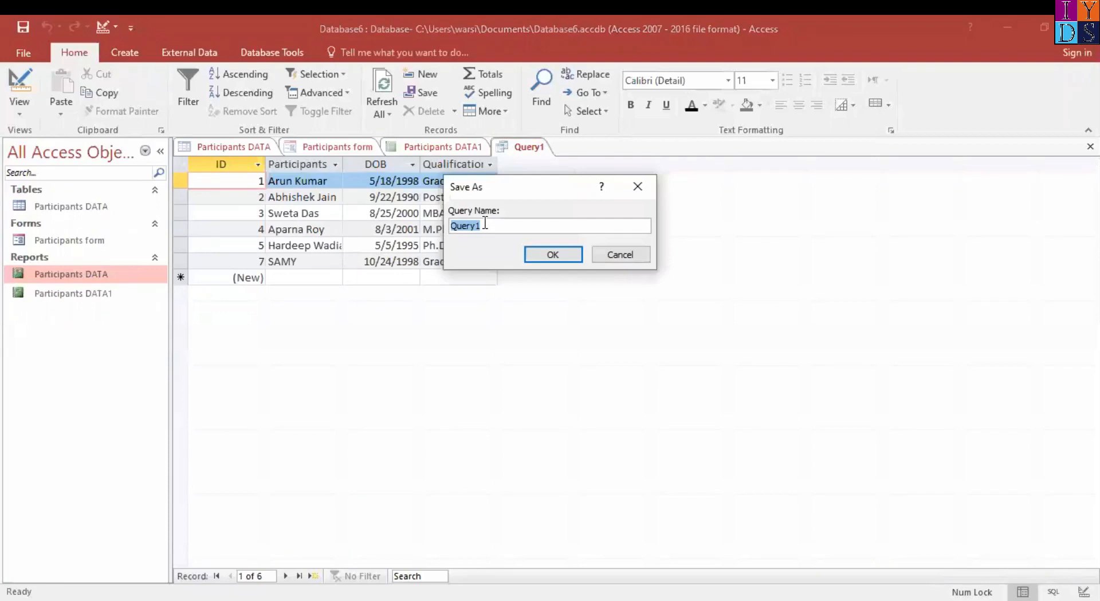
{"action": "type", "text": "Q"}
{"action": "key", "text": "BackSpace"}
{"action": "type", "text": "4Details"}
{"action": "left_click", "coordinate": [552, 255]}
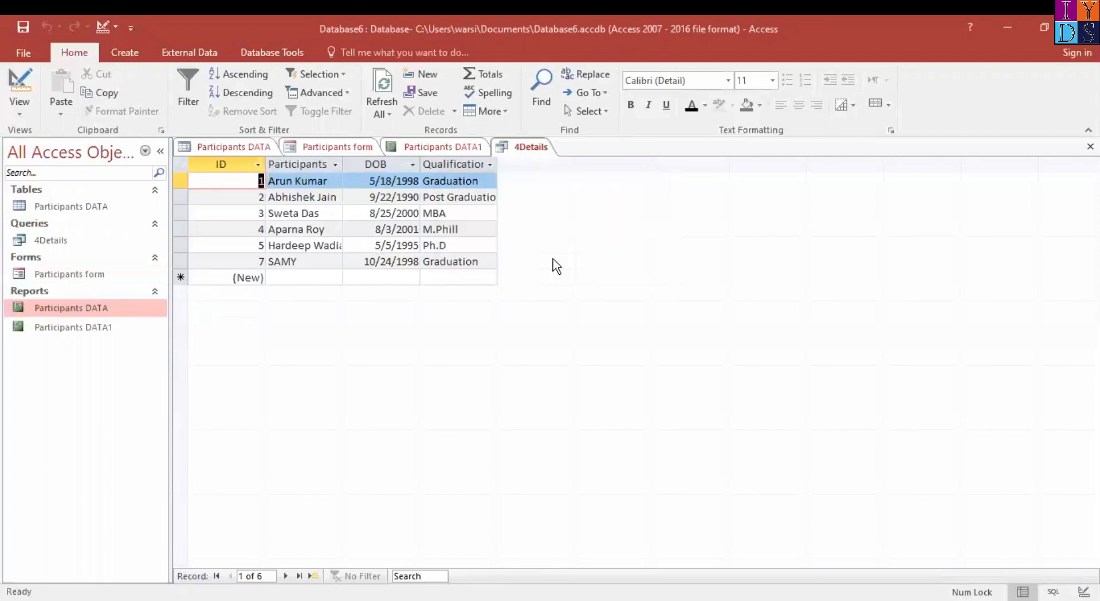
Close the 4Details query, reopen it from the saved database objects to check its records, and close it again
{"action": "left_click", "coordinate": [53, 240]}
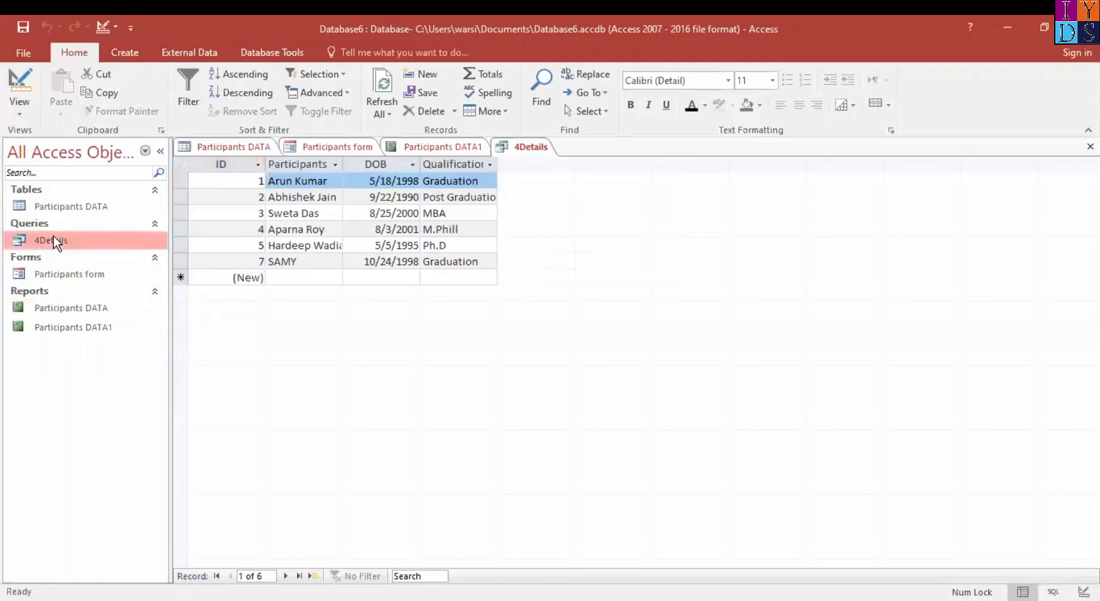
{"action": "left_click", "coordinate": [524, 148]}
{"action": "right_click", "coordinate": [523, 150]}
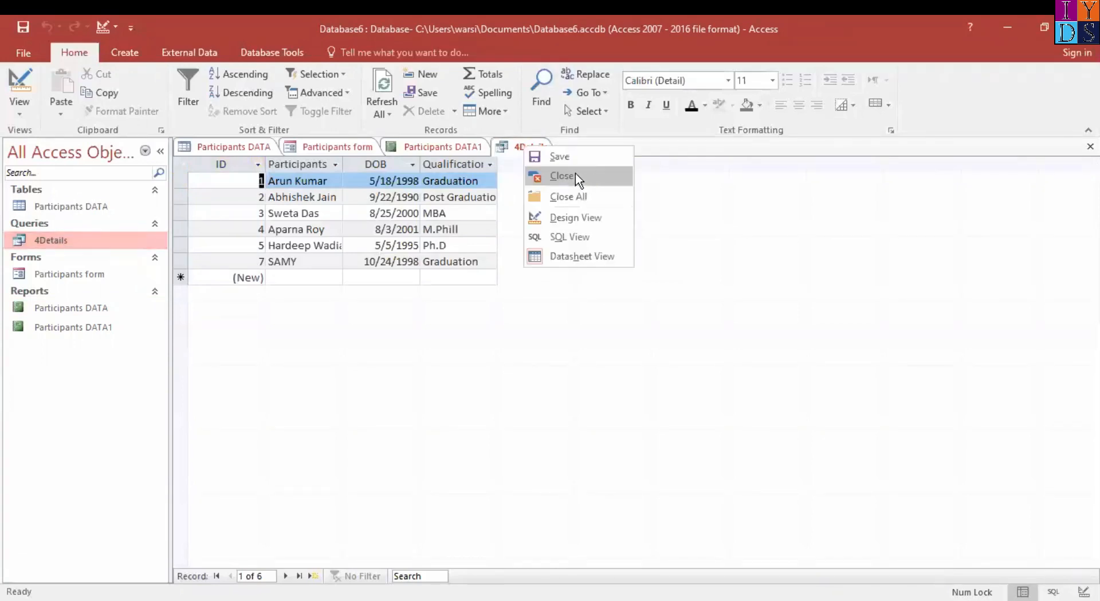
{"action": "left_click", "coordinate": [575, 175]}
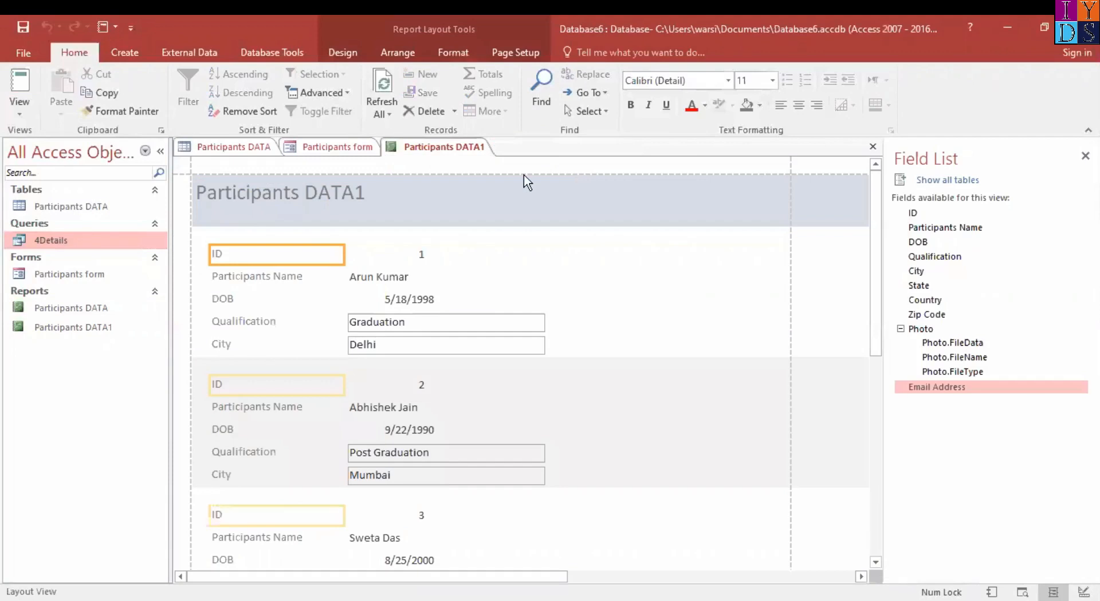
{"action": "double_click", "coordinate": [49, 241]}
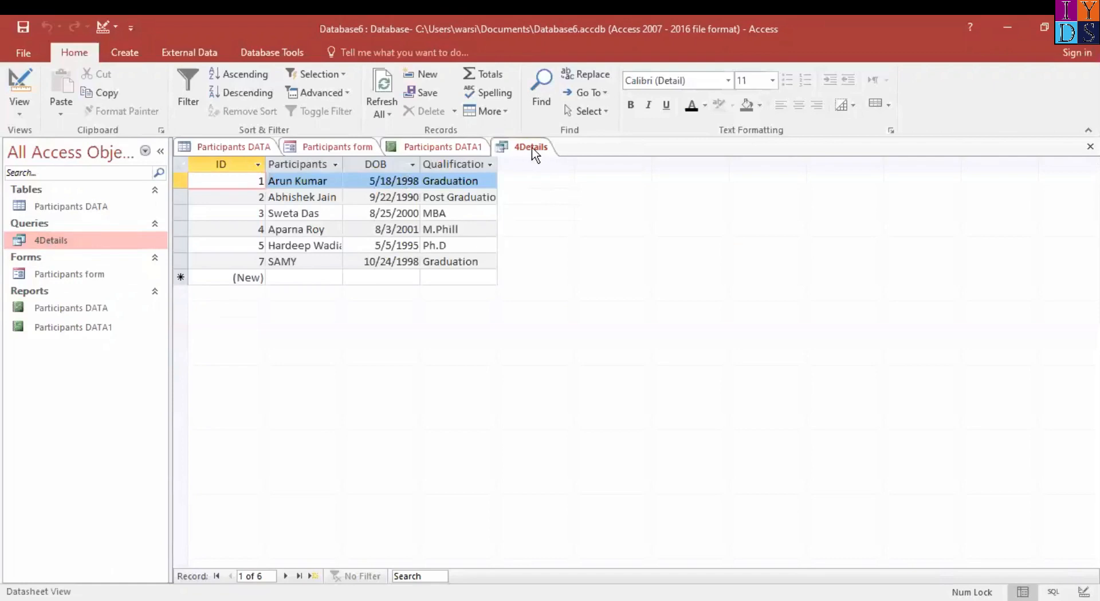
{"action": "right_click", "coordinate": [535, 154]}
{"action": "left_click", "coordinate": [599, 182]}
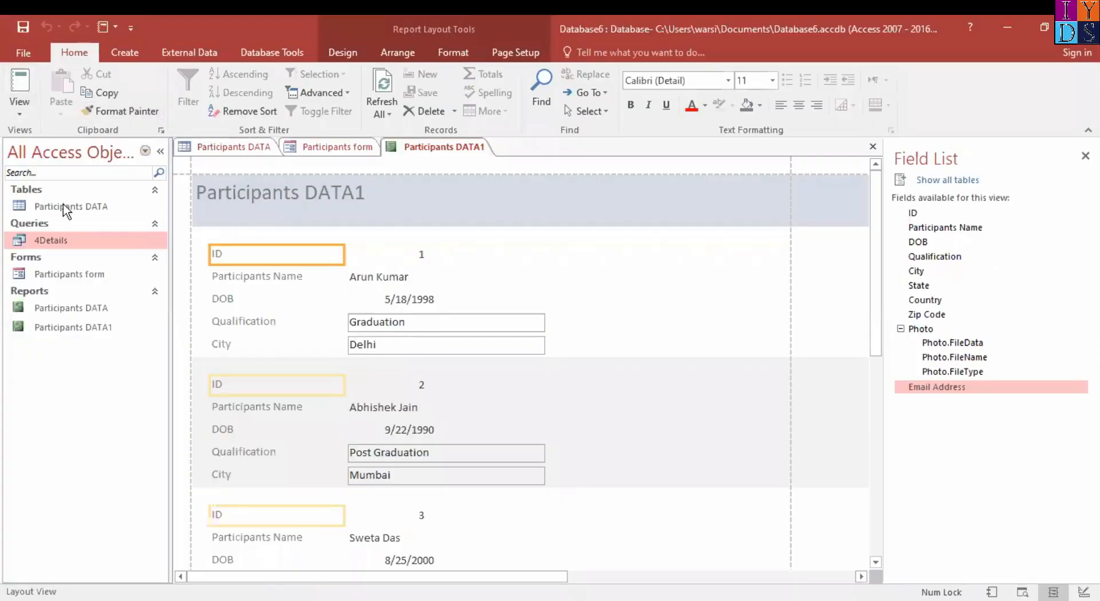
Run the 4Details query with its DOB field hidden and widen the Participants Name and Qualification columns in the results
{"action": "left_click", "coordinate": [20, 112]}
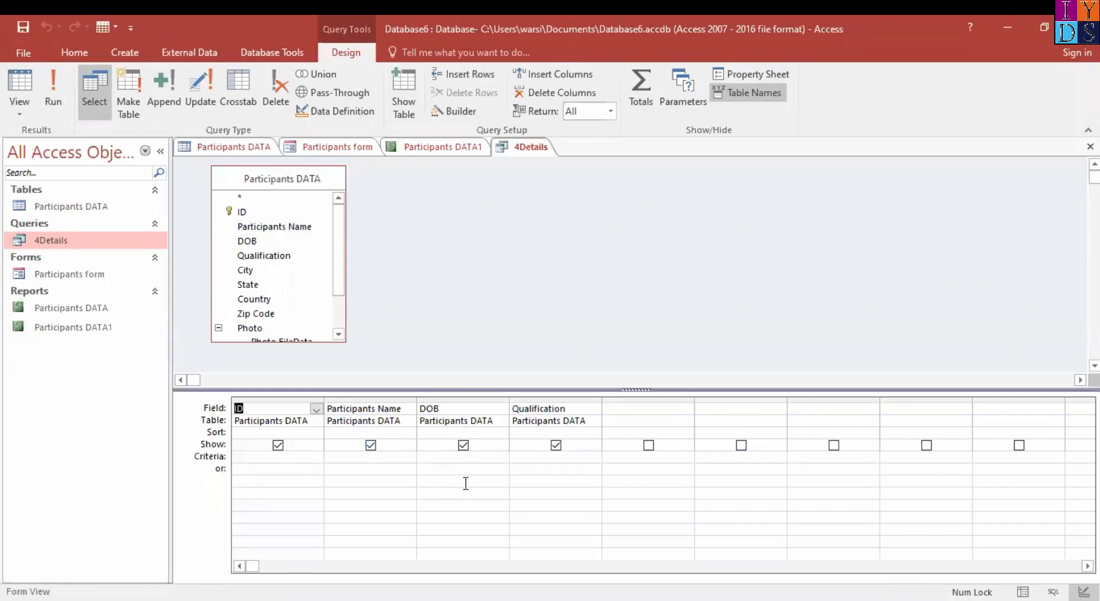
{"action": "left_click", "coordinate": [464, 445]}
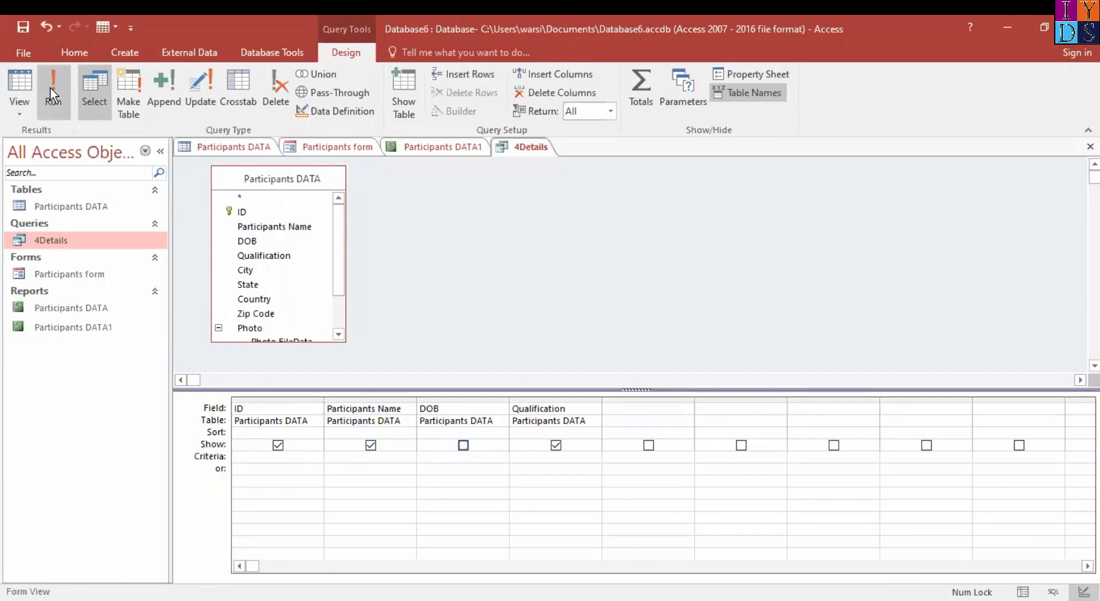
{"action": "left_click", "coordinate": [50, 90]}
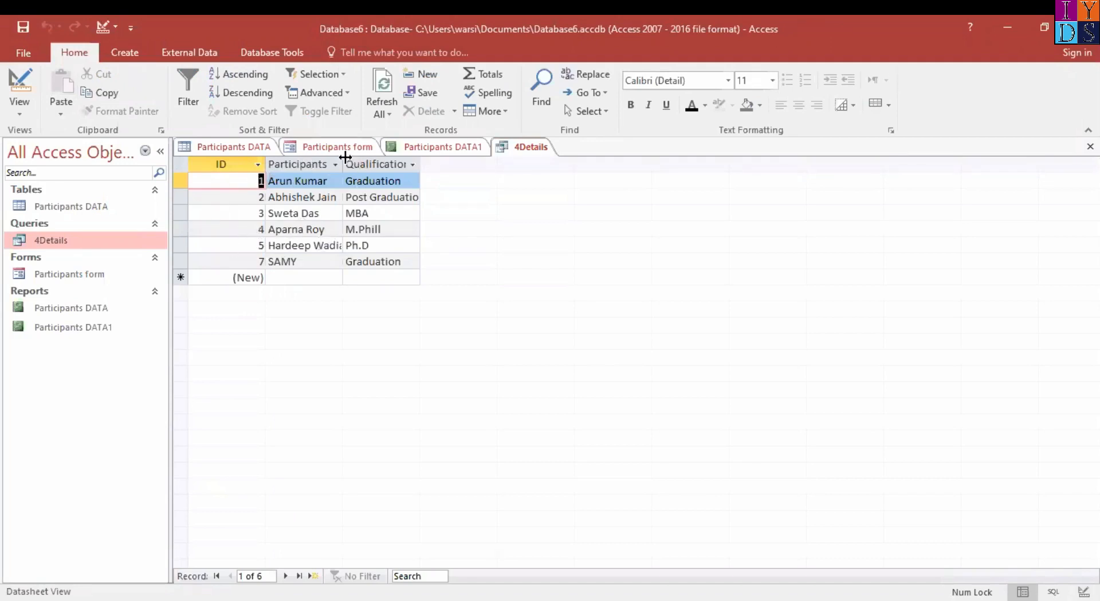
{"action": "left_click_drag", "start_coordinate": [345, 159], "coordinate": [396, 163]}
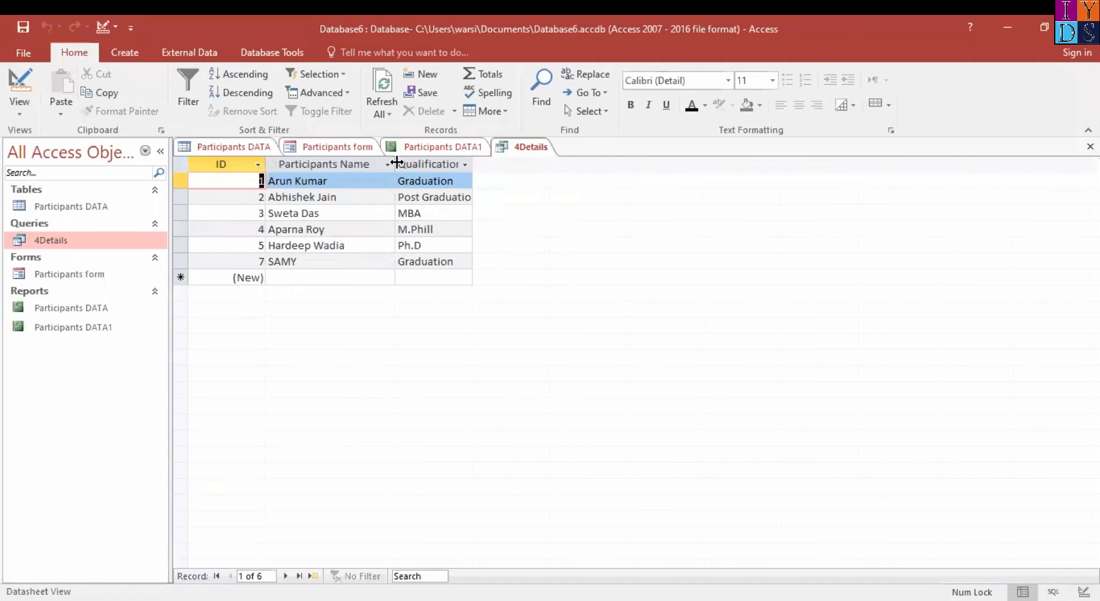
{"action": "left_click_drag", "start_coordinate": [472, 162], "coordinate": [505, 163]}
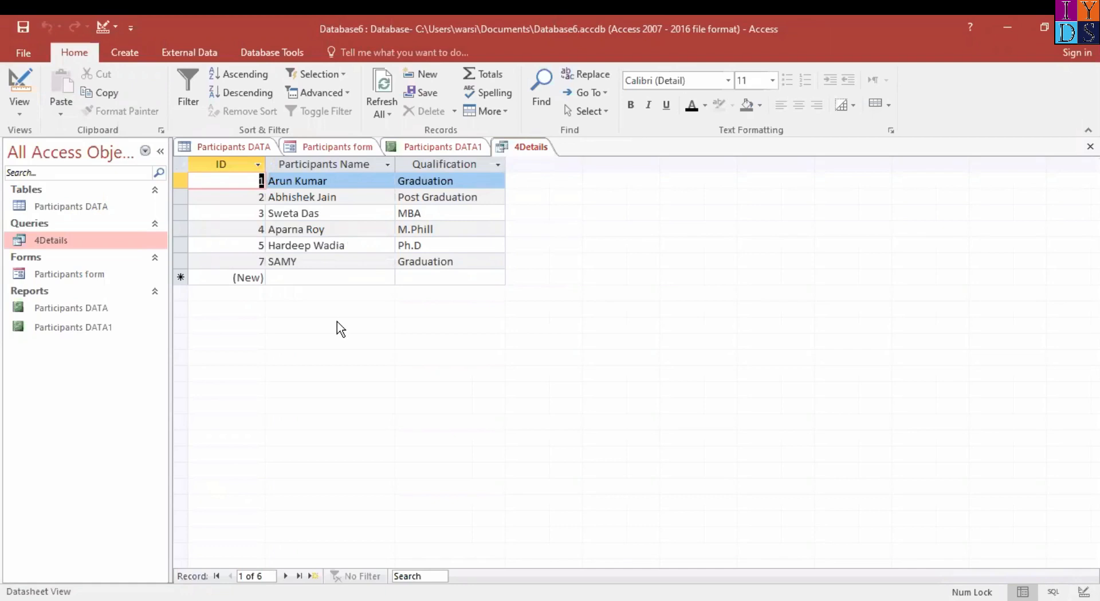
Show the DOB field again in the 4Details design, add the State field after Qualification and run the query
{"action": "left_click", "coordinate": [22, 117]}
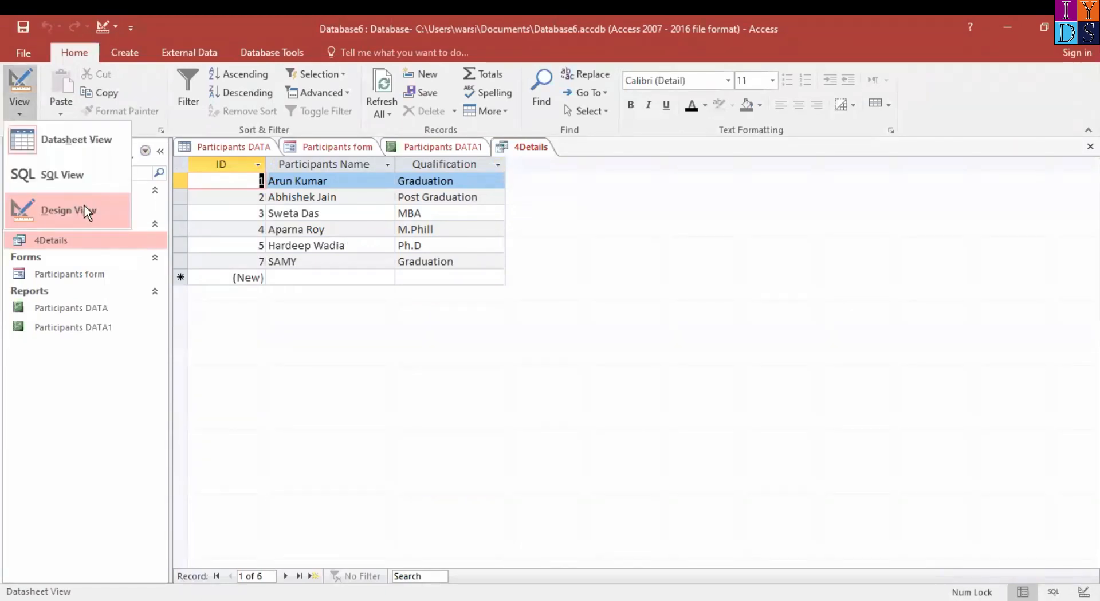
{"action": "left_click", "coordinate": [83, 210]}
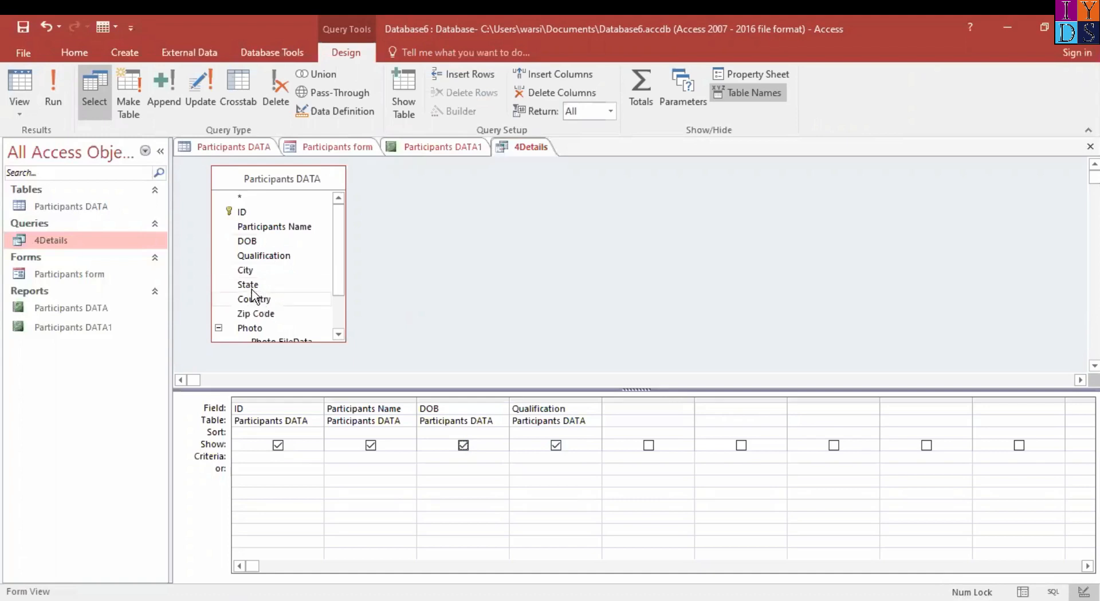
{"action": "left_click_drag", "start_coordinate": [255, 289], "coordinate": [643, 409]}
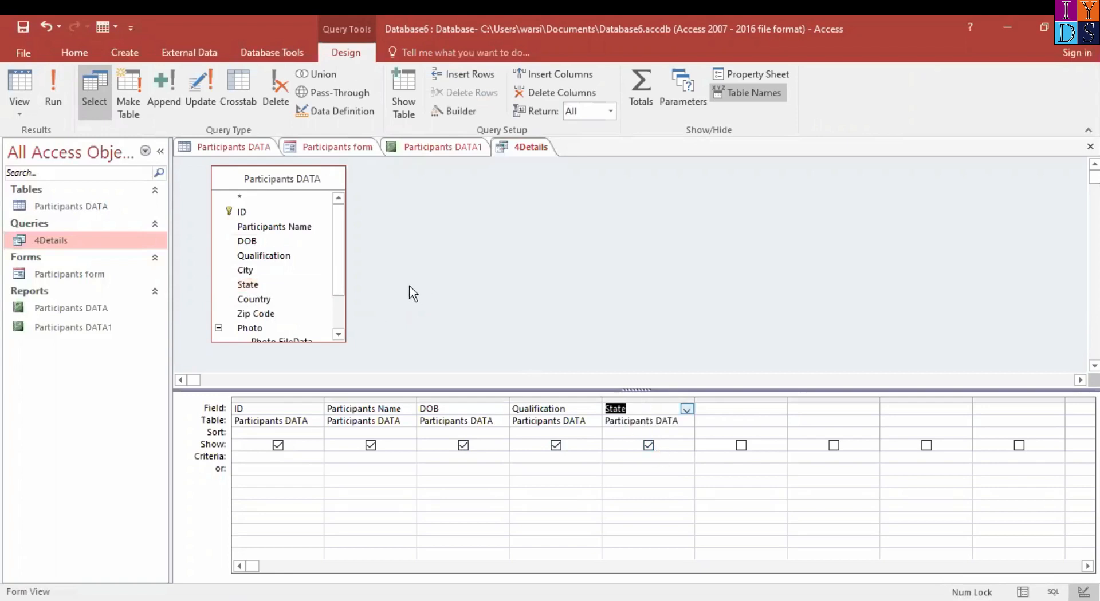
{"action": "left_click", "coordinate": [51, 92]}
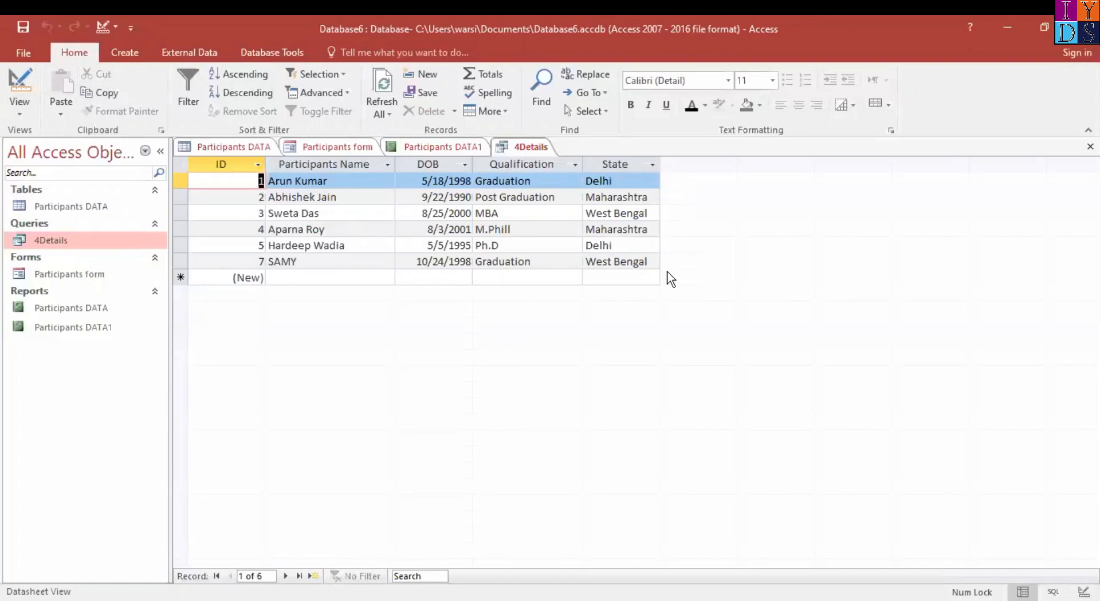
Hide the State field in the 4Details query design and run the query
{"action": "left_click", "coordinate": [18, 112]}
{"action": "left_click", "coordinate": [78, 209]}
{"action": "left_click", "coordinate": [648, 446]}
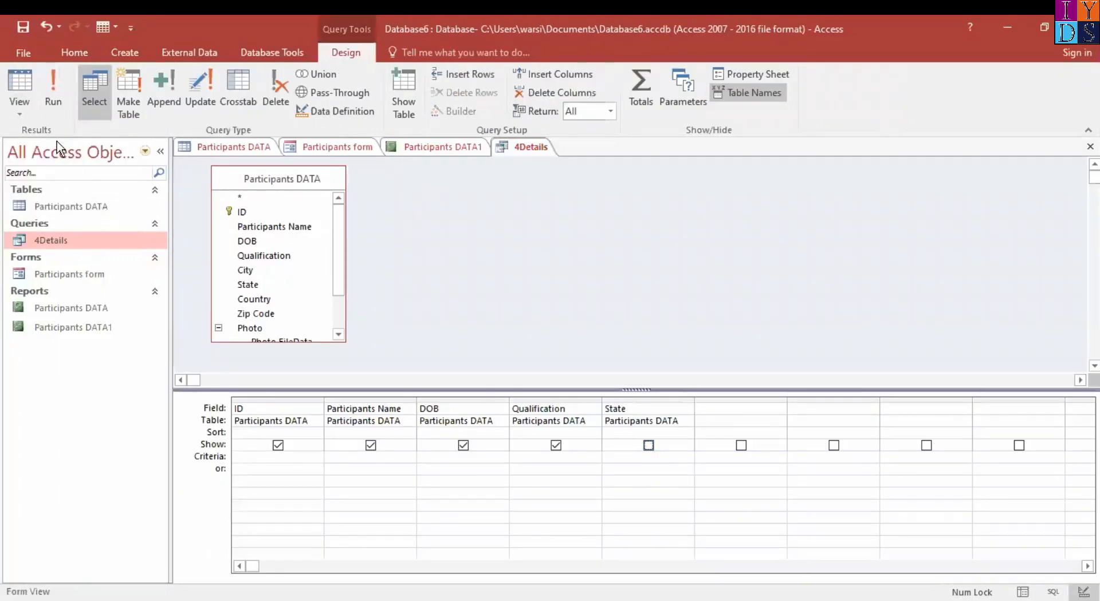
{"action": "left_click", "coordinate": [53, 103]}
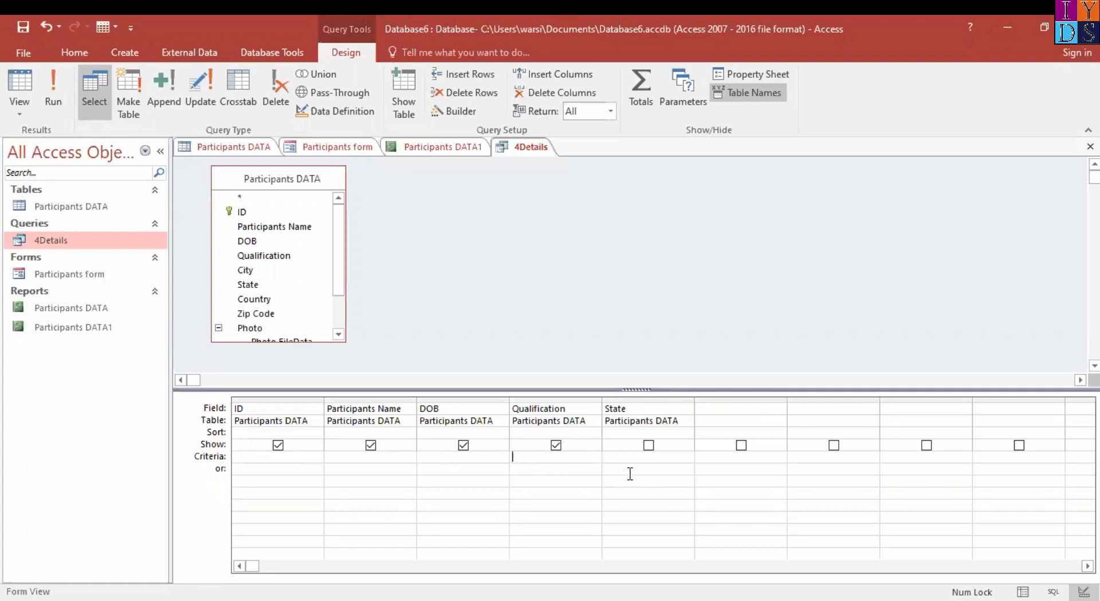
Enter the parameter criterion [Filter by Qualification] for the Qualification field in the 4Details query design
{"action": "type", "text": "fil"}
{"action": "key", "text": "BackSpace"}
{"action": "key", "text": "BackSpace"}
{"action": "key", "text": "BackSpace"}
{"action": "type", "text": "Filter by Qualification"}
{"action": "type", "text": "]"}
Run the 4Details query with Graduation as the Filter by Qualification value
{"action": "left_click", "coordinate": [57, 105]}
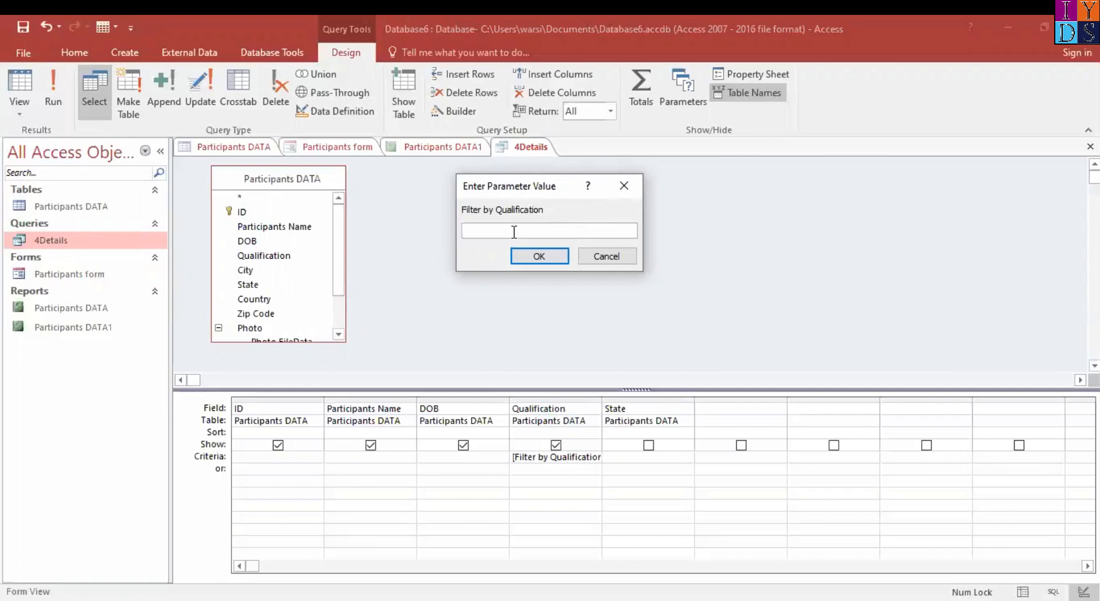
{"action": "type", "text": "gra"}
{"action": "key", "text": "BackSpace"}
{"action": "key", "text": "BackSpace"}
{"action": "key", "text": "BackSpace"}
{"action": "type", "text": "g"}
{"action": "key", "text": "BackSpace"}
{"action": "type", "text": "F"}
{"action": "key", "text": "BackSpace"}
{"action": "type", "text": "Graduation"}
{"action": "key", "text": "Return"}
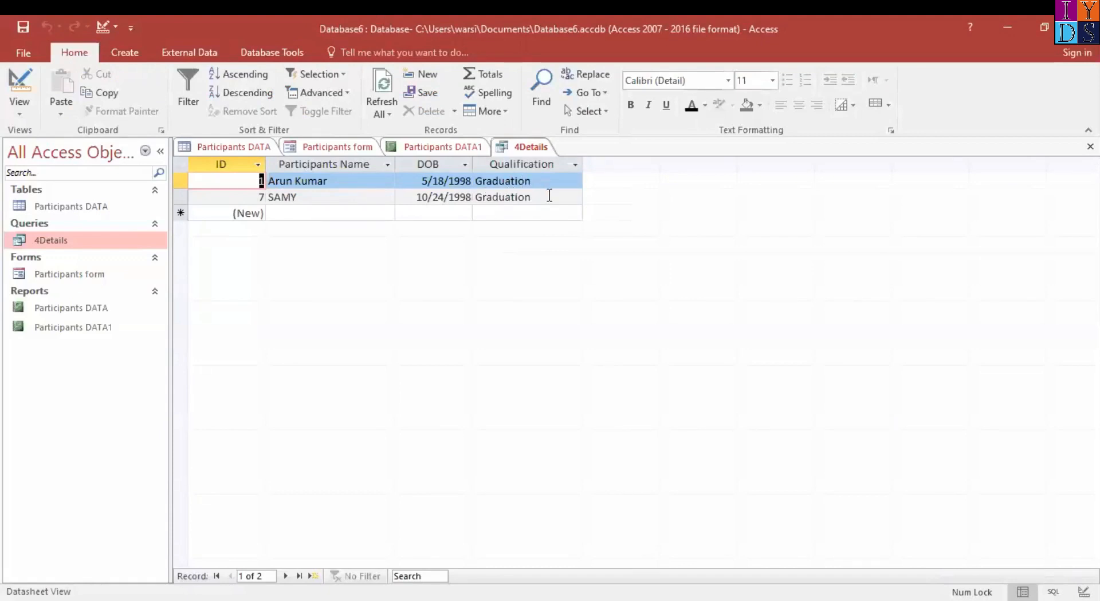
Check the Graduation records in the Participants DATA table and return to the 4Details query results
{"action": "left_click", "coordinate": [226, 148]}
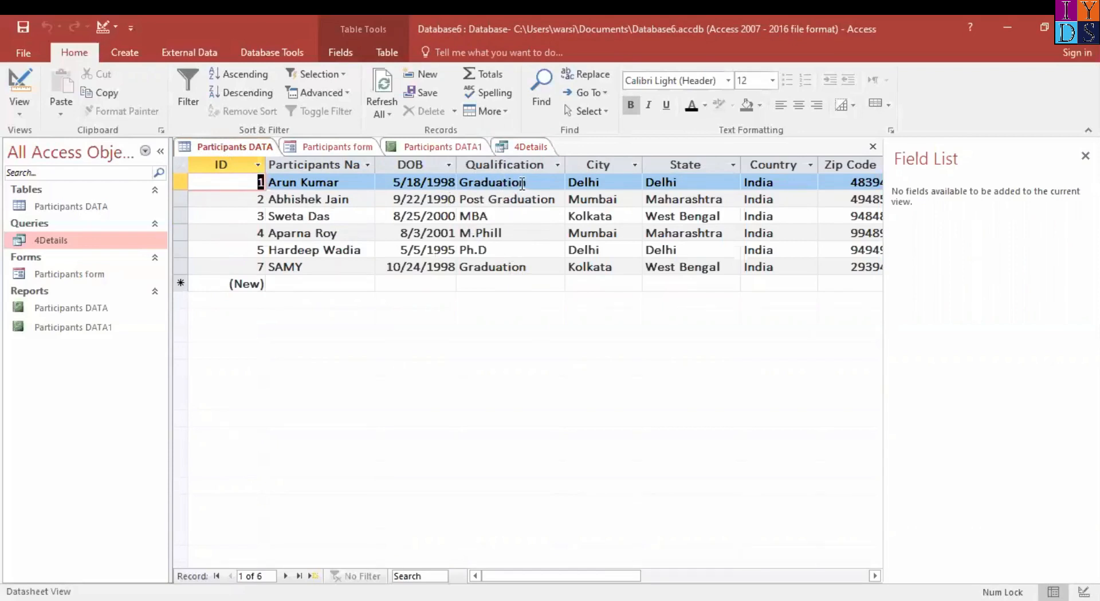
{"action": "left_click", "coordinate": [543, 267]}
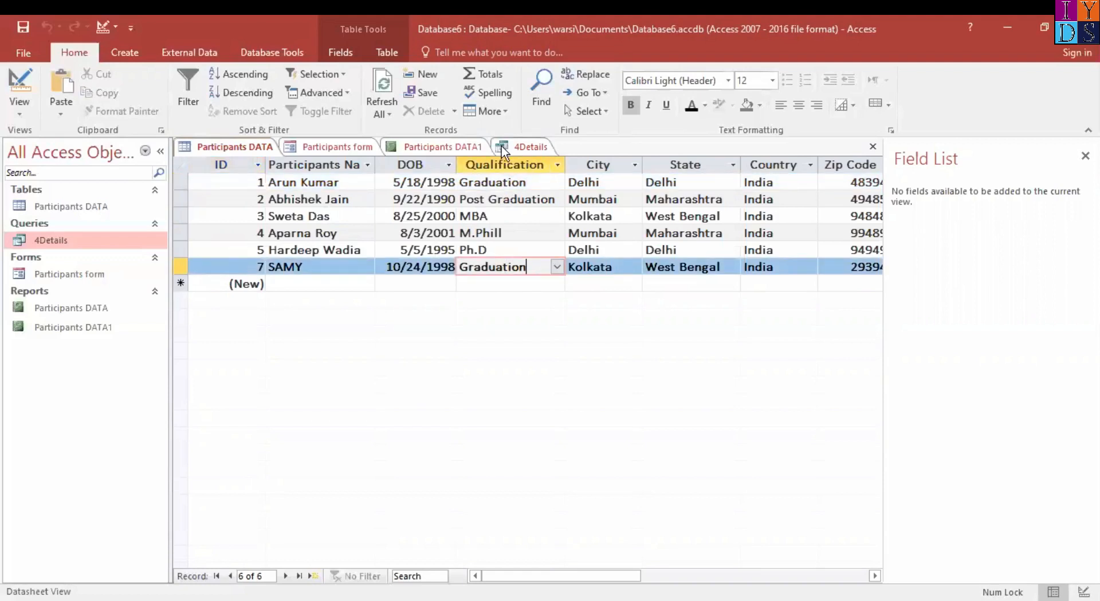
{"action": "left_click", "coordinate": [531, 147]}
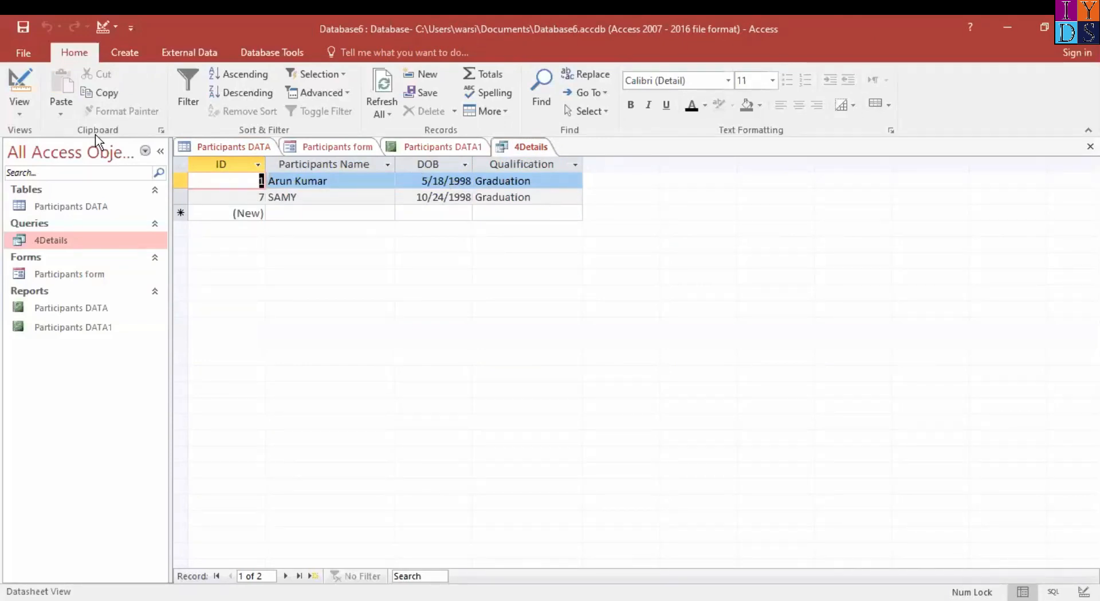
Run the 4Details query with Post Graduation as the Filter by Qualification value and compare the results with the Participants DATA table
{"action": "left_click", "coordinate": [24, 111]}
{"action": "left_click", "coordinate": [78, 209]}
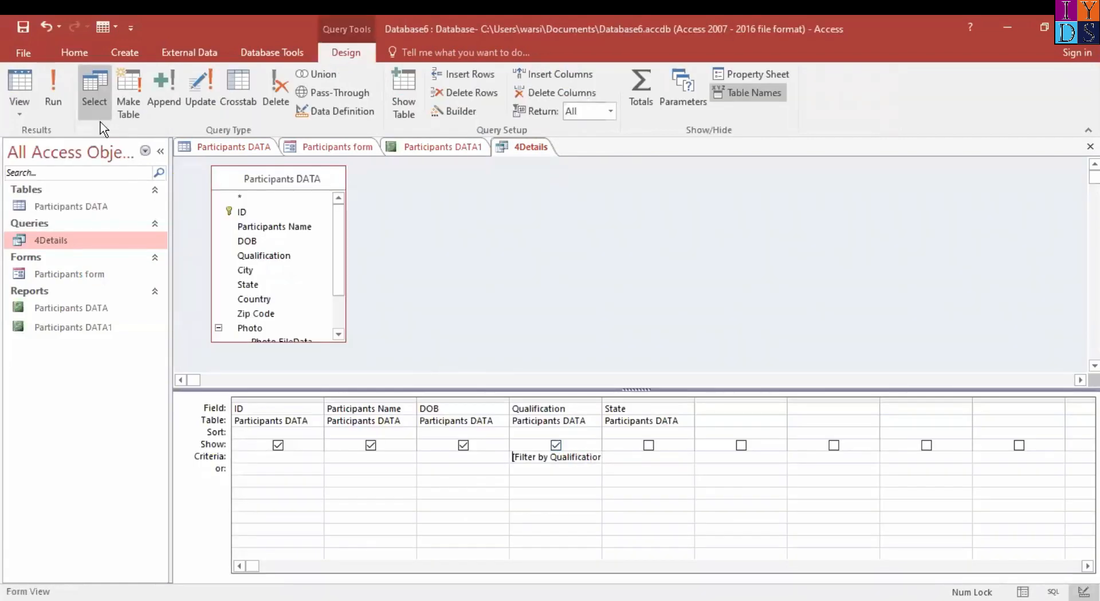
{"action": "left_click", "coordinate": [41, 80]}
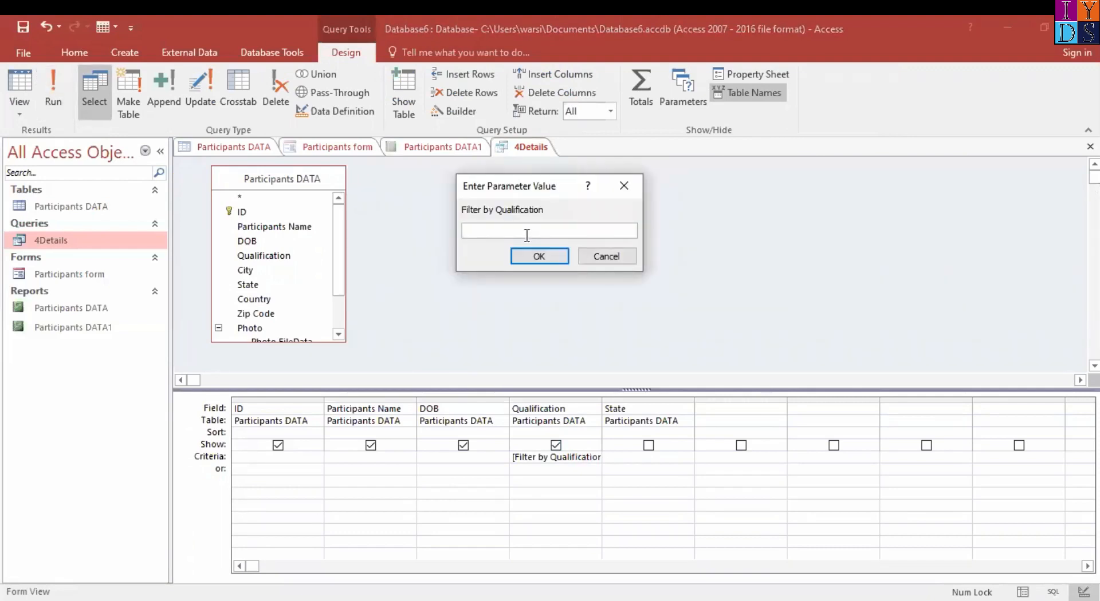
{"action": "type", "text": "Post Graduaiton"}
{"action": "key", "text": "BackSpace"}
{"action": "key", "text": "BackSpace"}
{"action": "key", "text": "BackSpace"}
{"action": "key", "text": "BackSpace"}
{"action": "type", "text": "tion"}
{"action": "key", "text": "Return"}
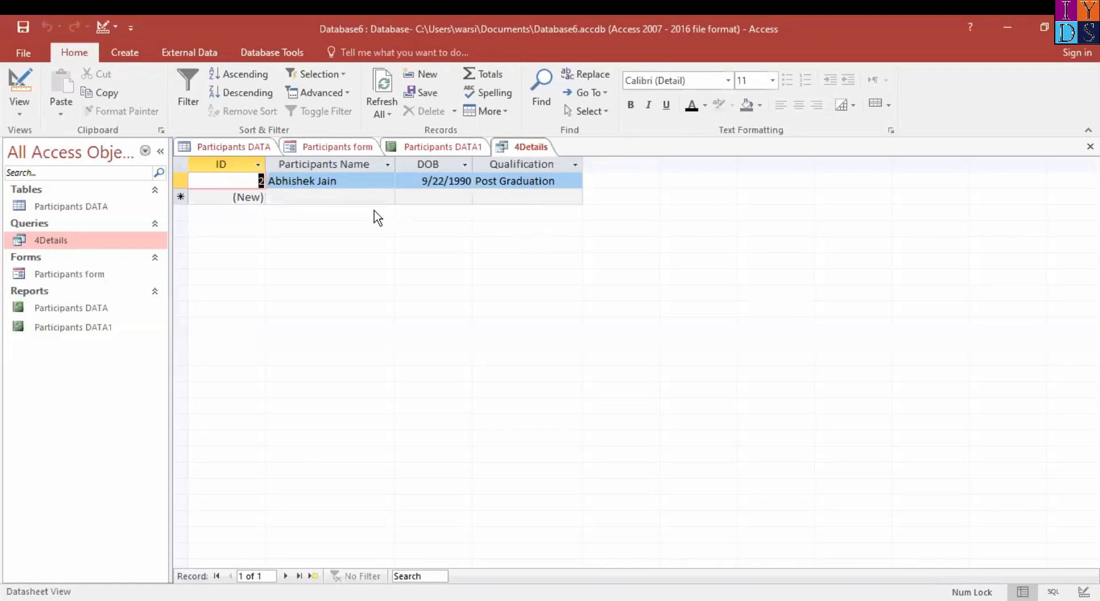
{"action": "left_click", "coordinate": [251, 150]}
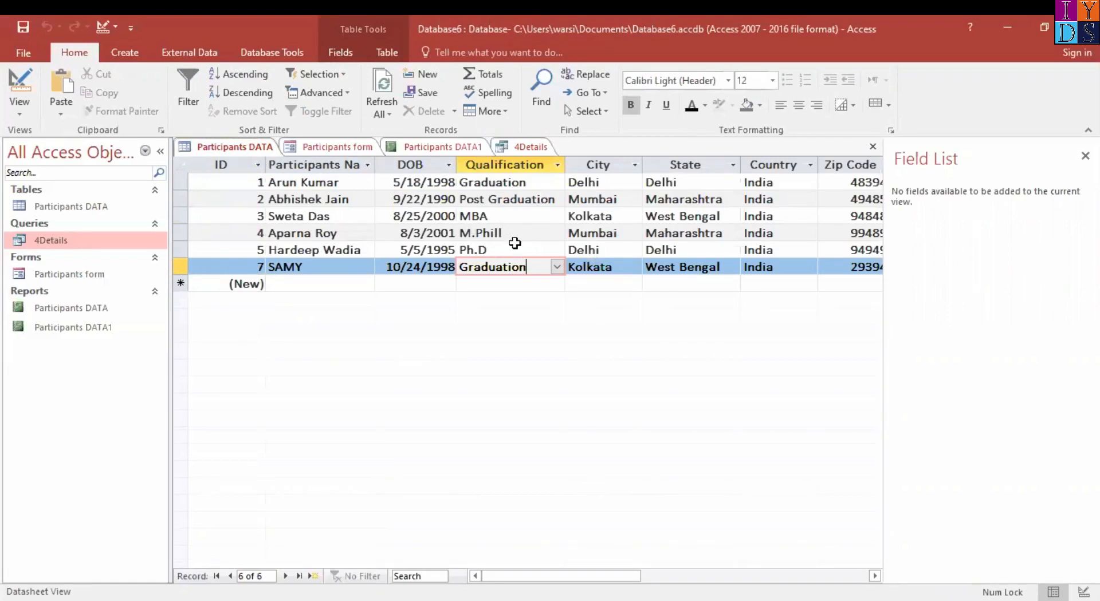
{"action": "left_click", "coordinate": [522, 148]}
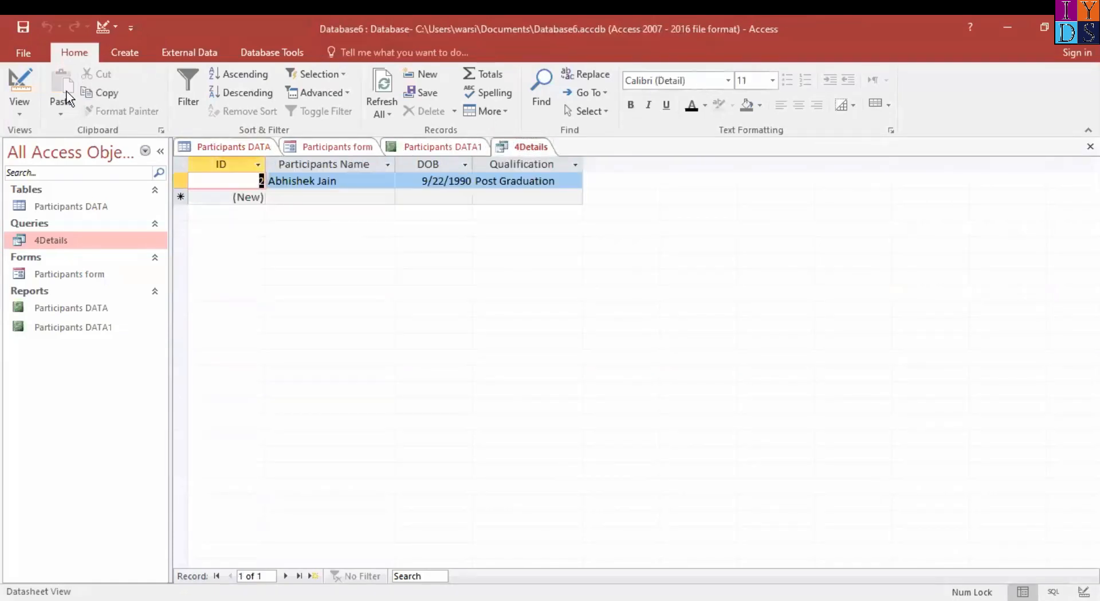
Replace the Qualification criterion with A* for Participants Name, run the 4Details query and compare the results with the Participants DATA table
{"action": "left_click", "coordinate": [19, 109]}
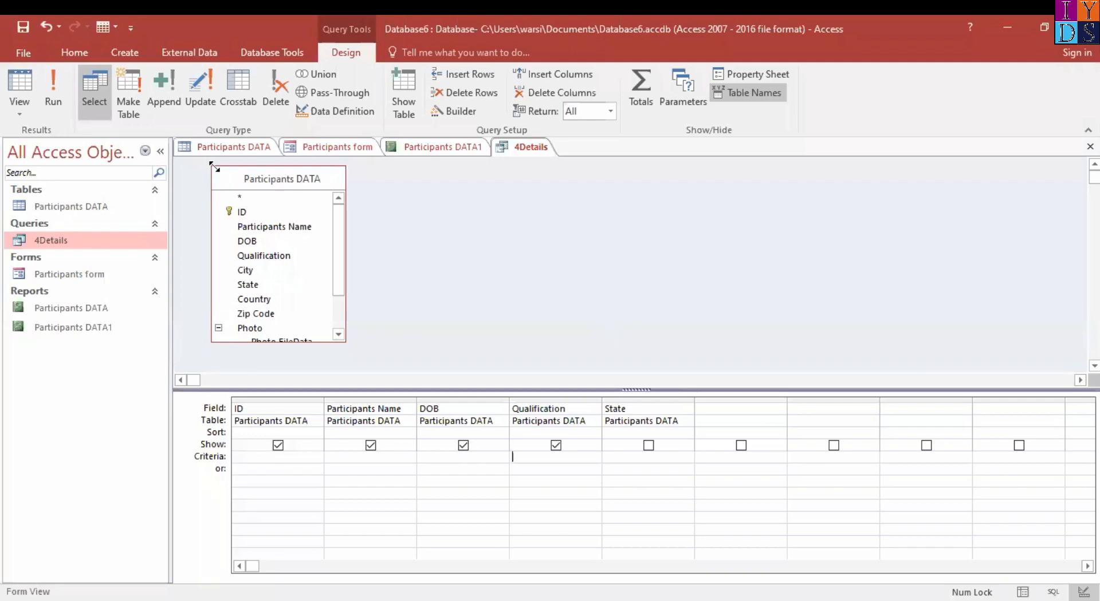
{"action": "left_click", "coordinate": [344, 456]}
{"action": "type", "text": "A"}
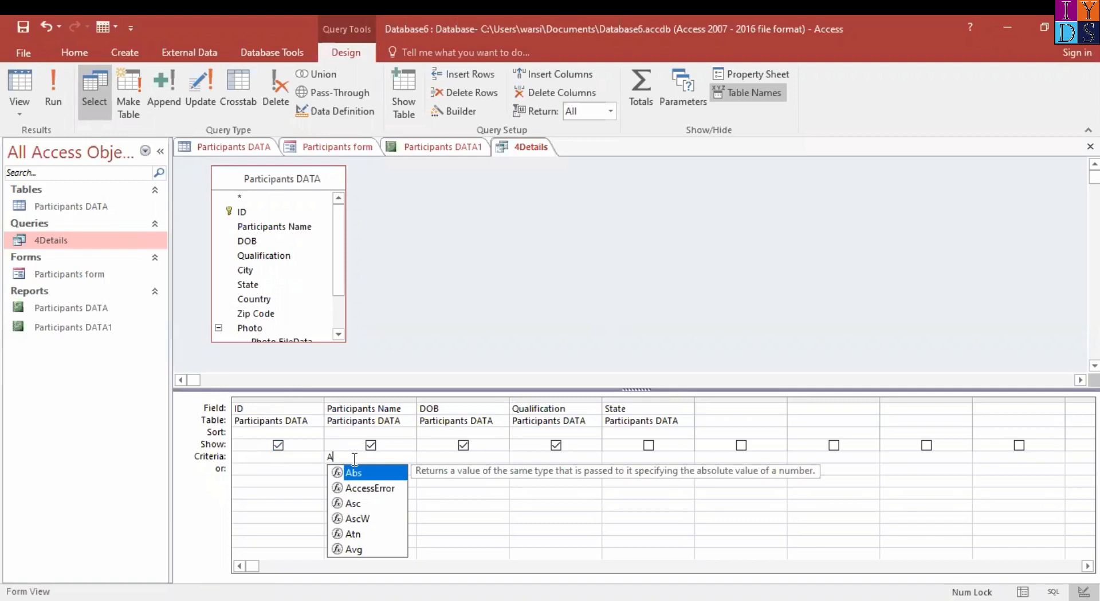
{"action": "type", "text": "*"}
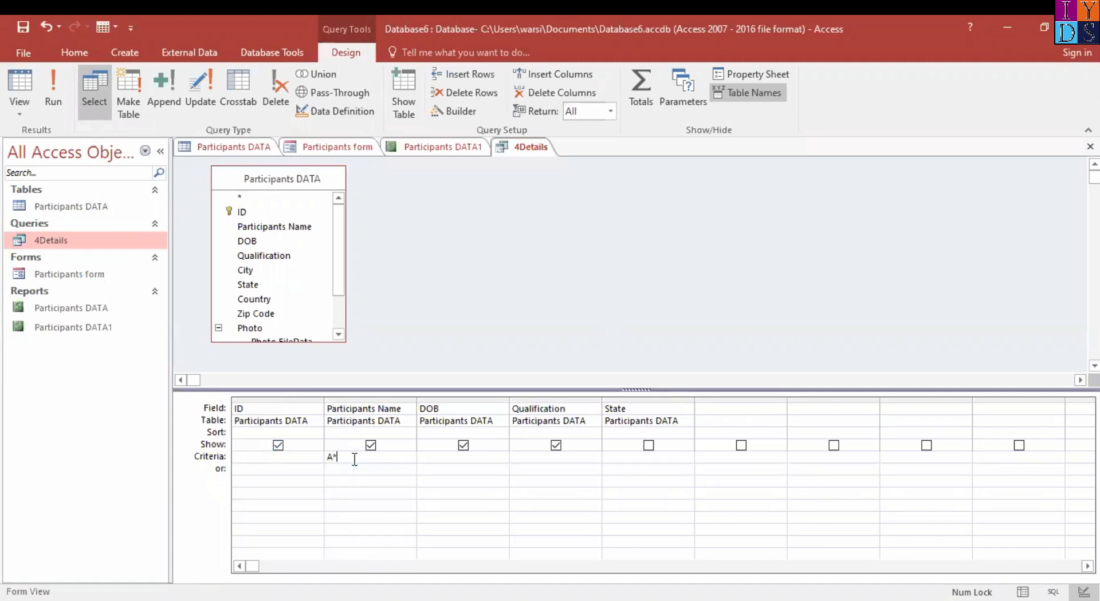
{"action": "left_click", "coordinate": [53, 78]}
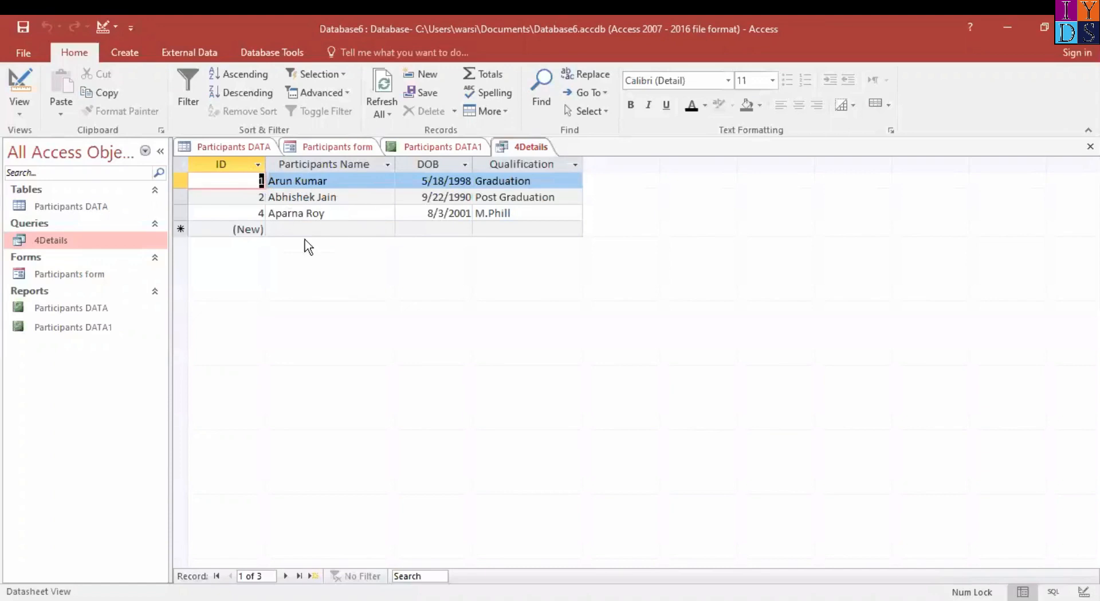
{"action": "left_click", "coordinate": [250, 145]}
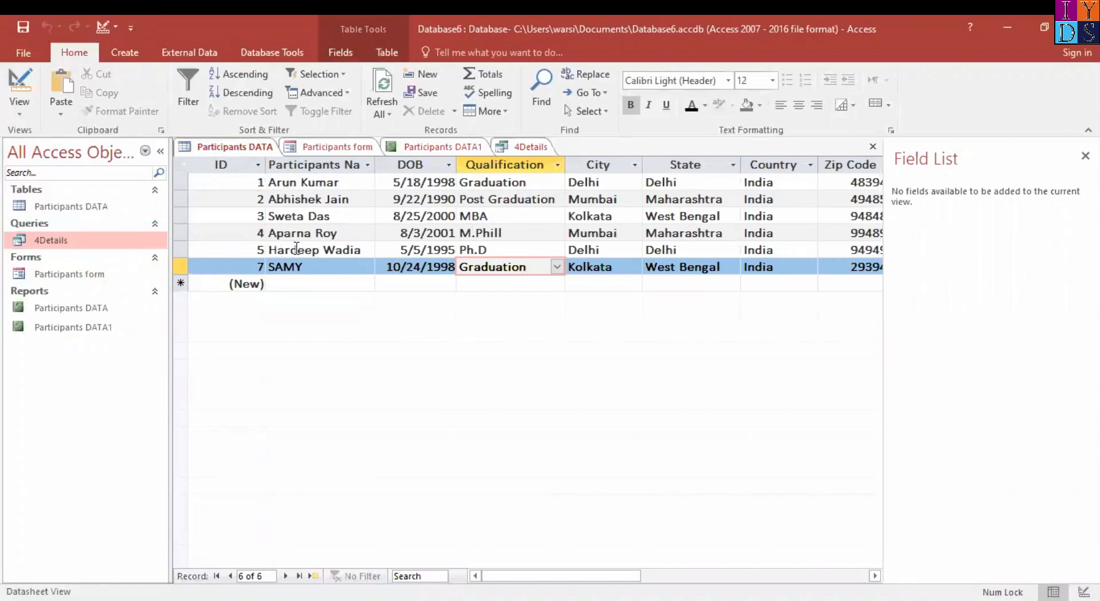
{"action": "left_click", "coordinate": [522, 147]}
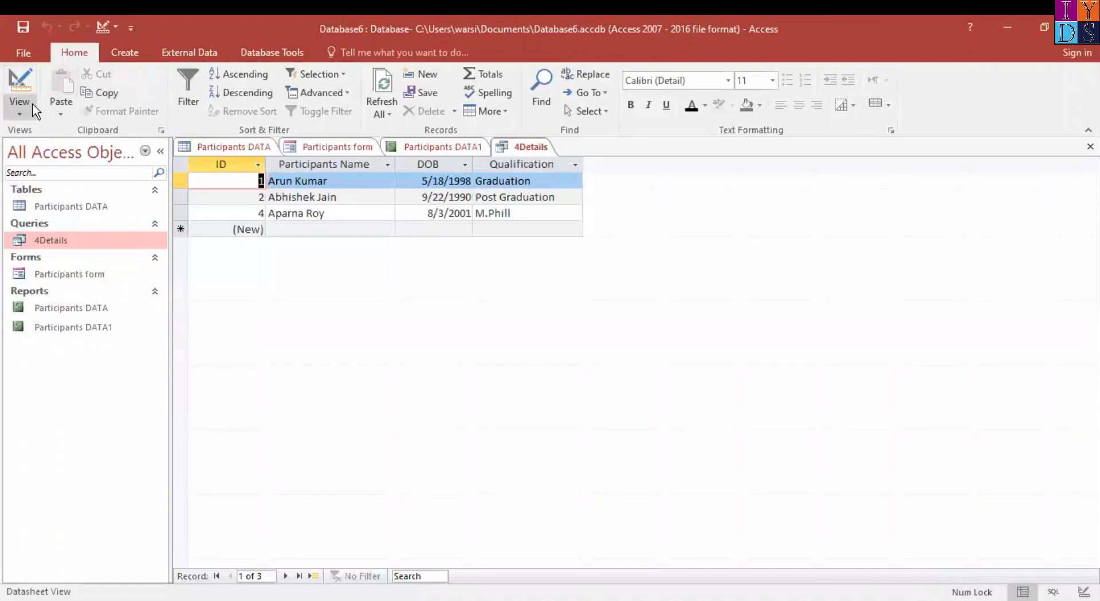
Change the Participants Name criterion in the 4Details query design to Like "S*" and run the query
{"action": "left_click", "coordinate": [33, 109]}
{"action": "left_click", "coordinate": [77, 224]}
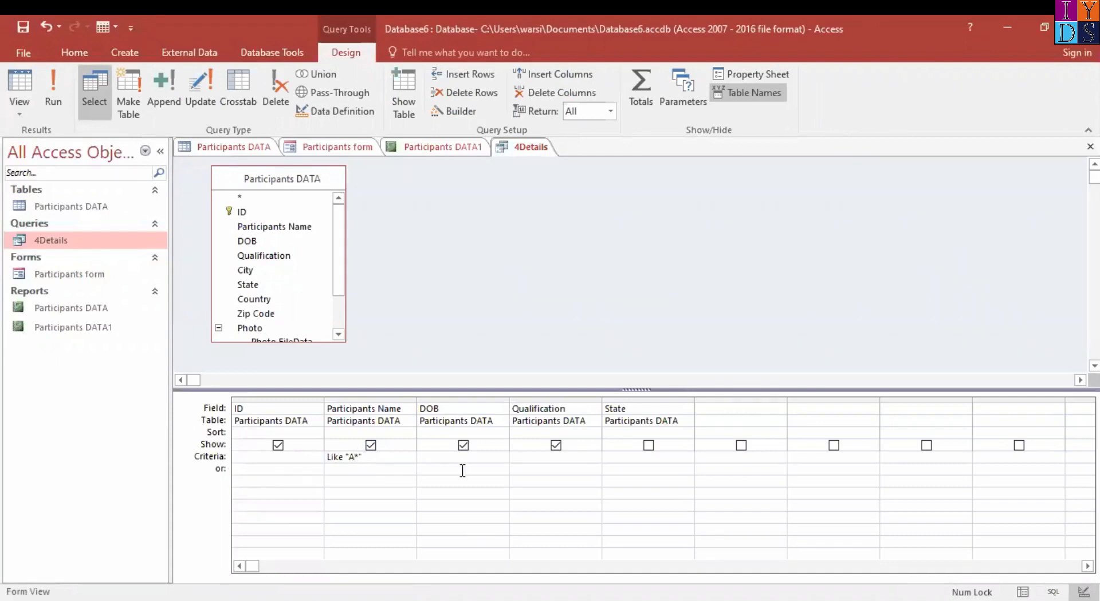
{"action": "key", "text": "BackSpace"}
{"action": "type", "text": "s"}
{"action": "key", "text": "BackSpace"}
{"action": "type", "text": "S"}
{"action": "key", "text": "End"}
{"action": "left_click", "coordinate": [57, 89]}
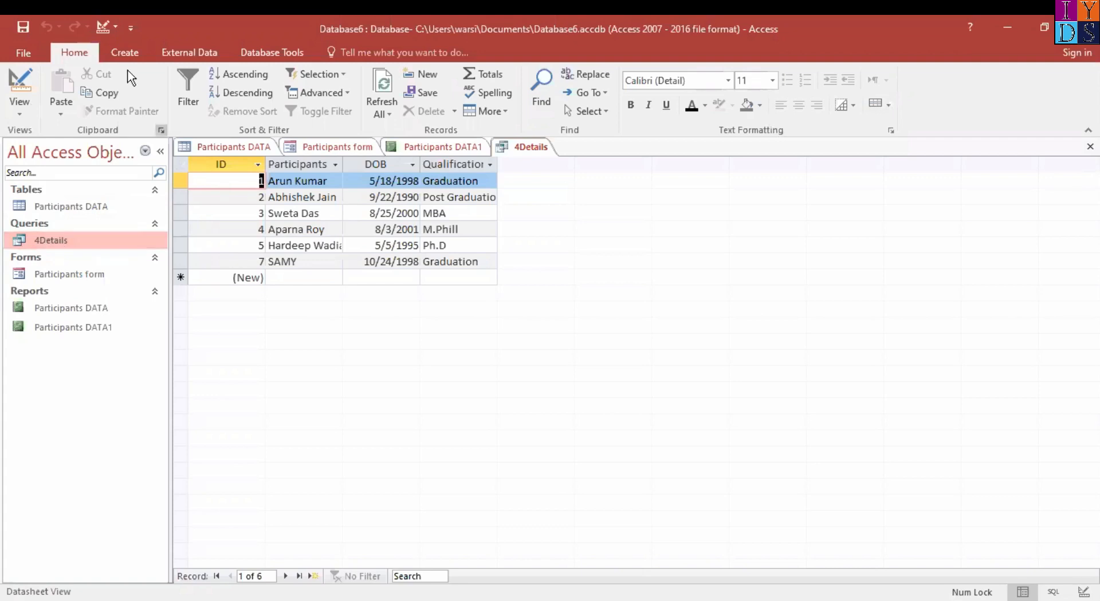
Start a Report Wizard report based on the 4Details query and include all of its fields
{"action": "left_click", "coordinate": [125, 50]}
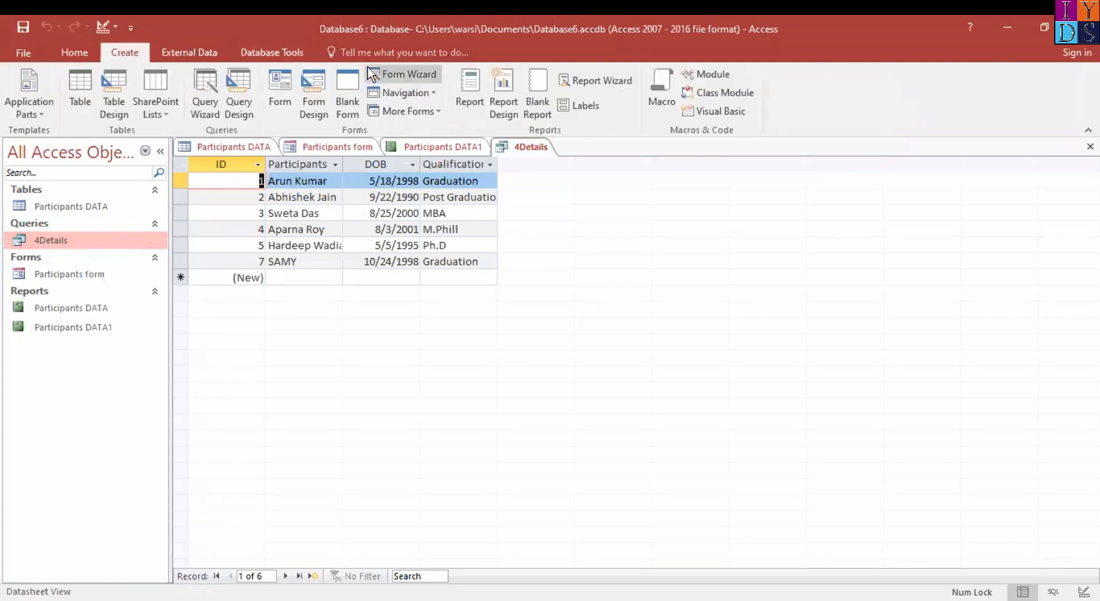
{"action": "left_click", "coordinate": [613, 81]}
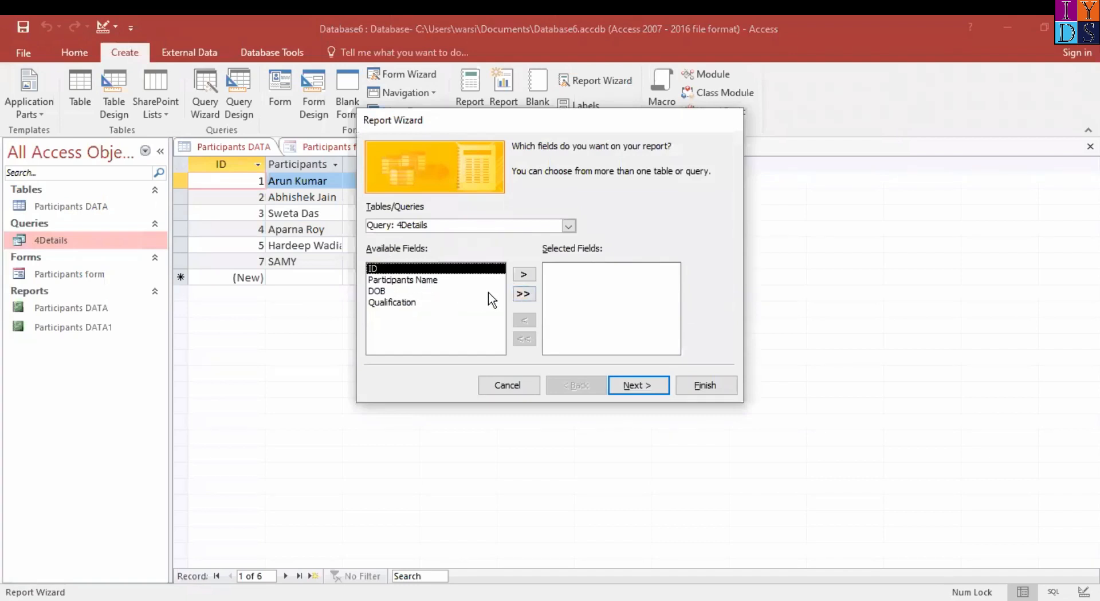
{"action": "left_click", "coordinate": [569, 227]}
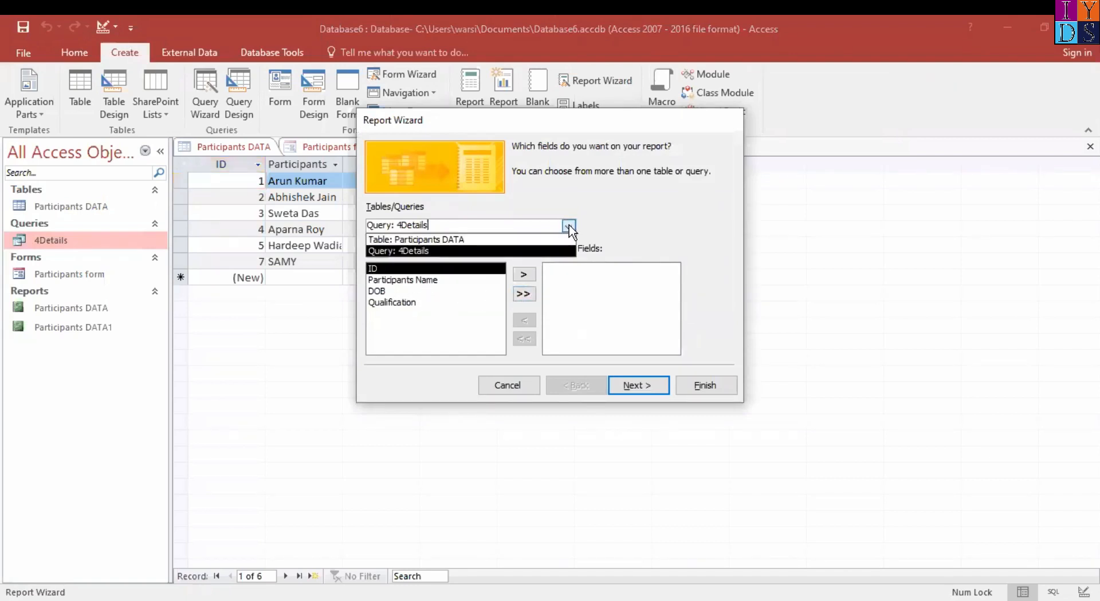
{"action": "left_click", "coordinate": [421, 250]}
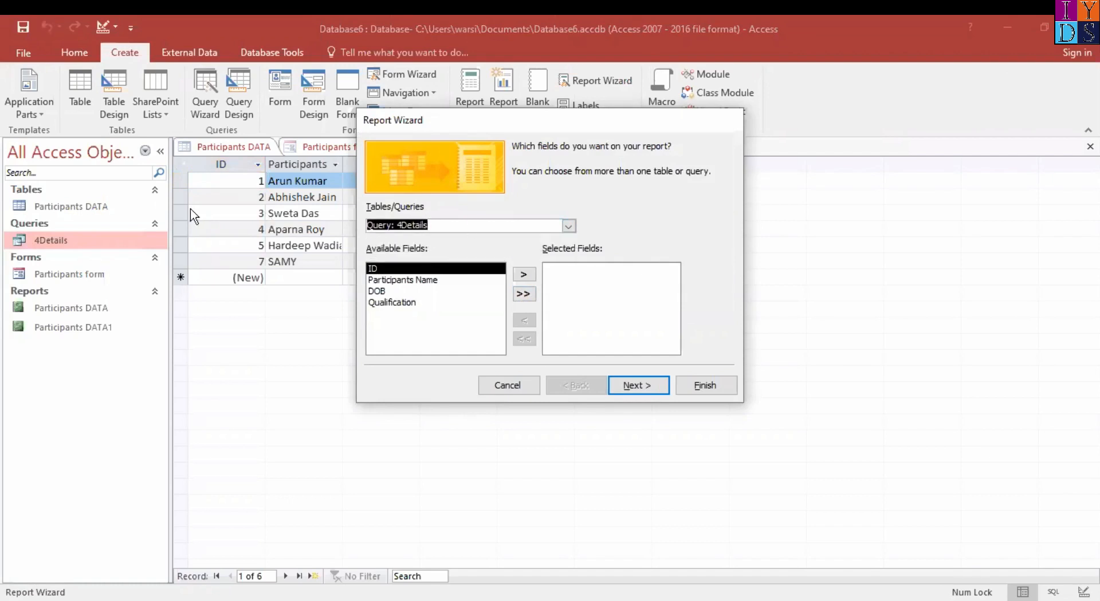
{"action": "left_click", "coordinate": [532, 294]}
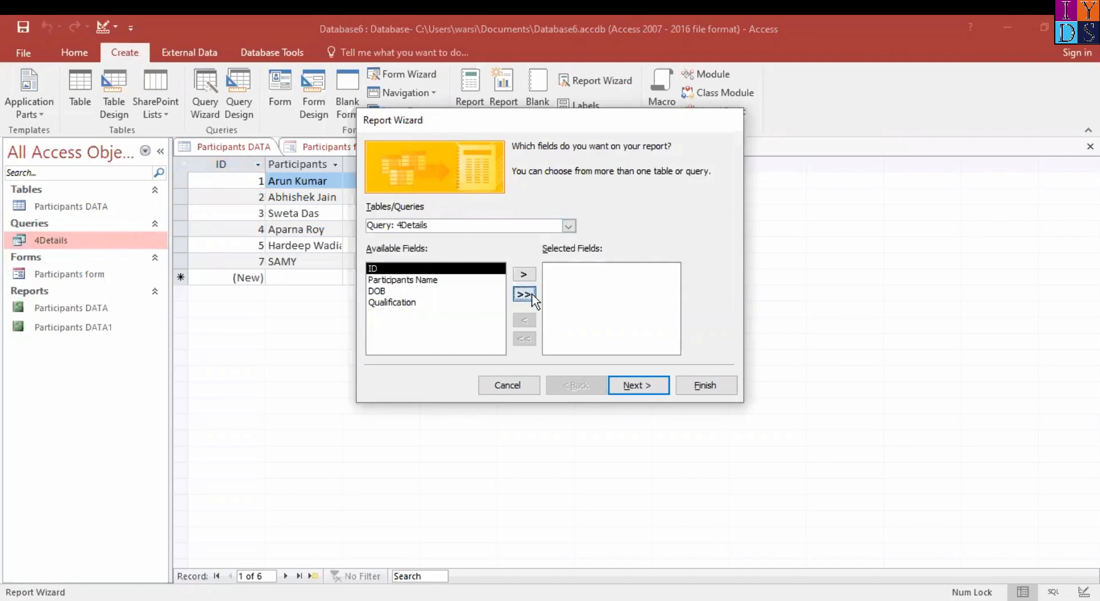
{"action": "left_click", "coordinate": [637, 386]}
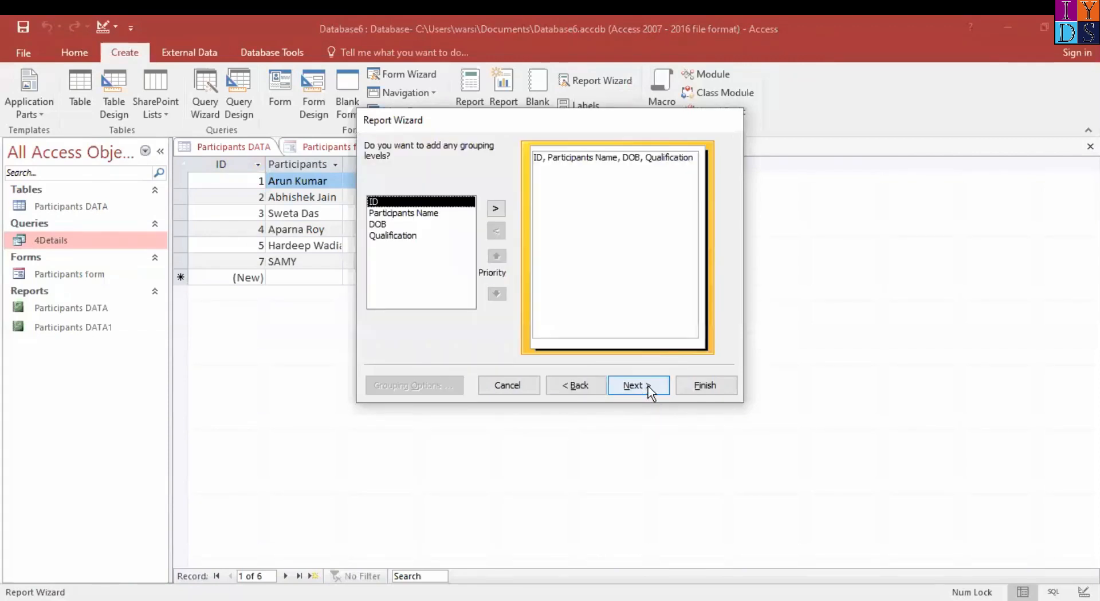
Skip grouping levels and sort the report records by ID in ascending order
{"action": "left_click", "coordinate": [652, 387]}
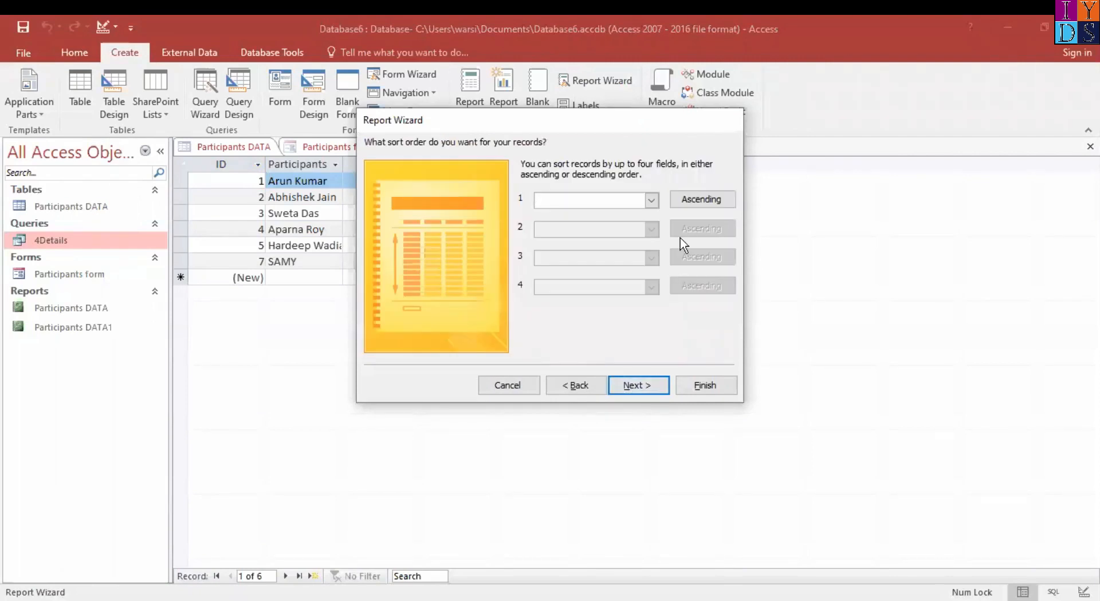
{"action": "left_click", "coordinate": [652, 200]}
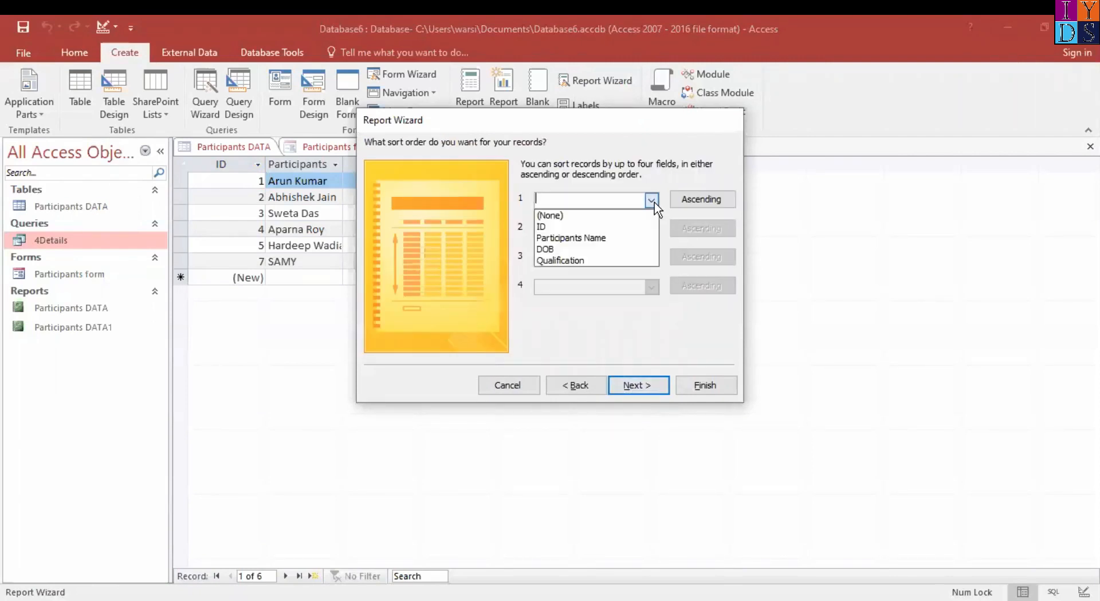
{"action": "left_click", "coordinate": [584, 226]}
{"action": "left_click", "coordinate": [652, 388]}
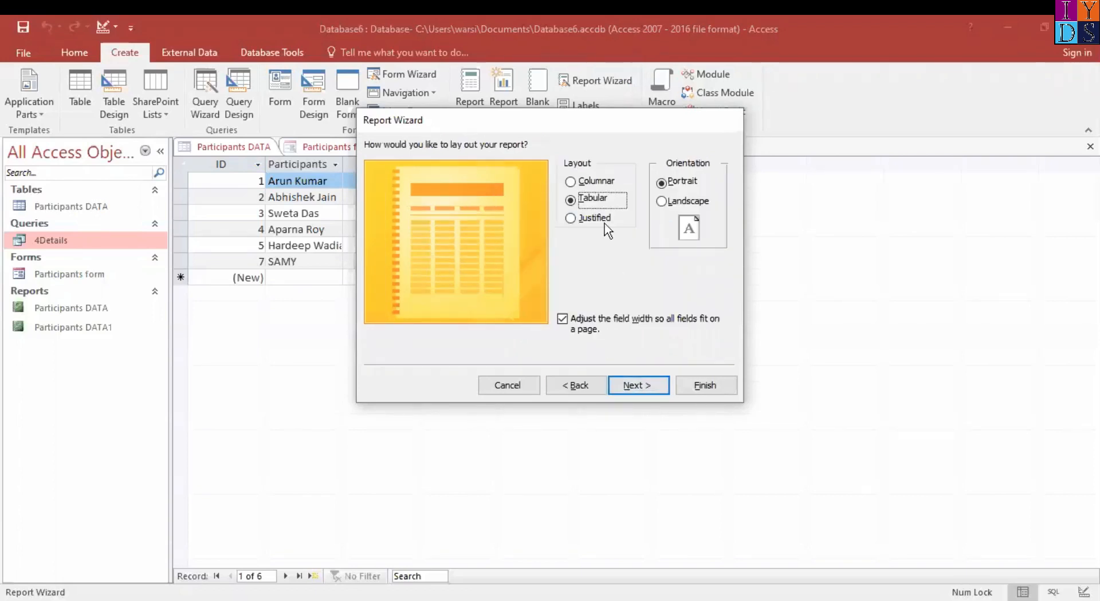
Choose the Columnar layout and finish the 4Details report with the option to modify its design
{"action": "left_click", "coordinate": [581, 181]}
{"action": "left_click", "coordinate": [652, 386]}
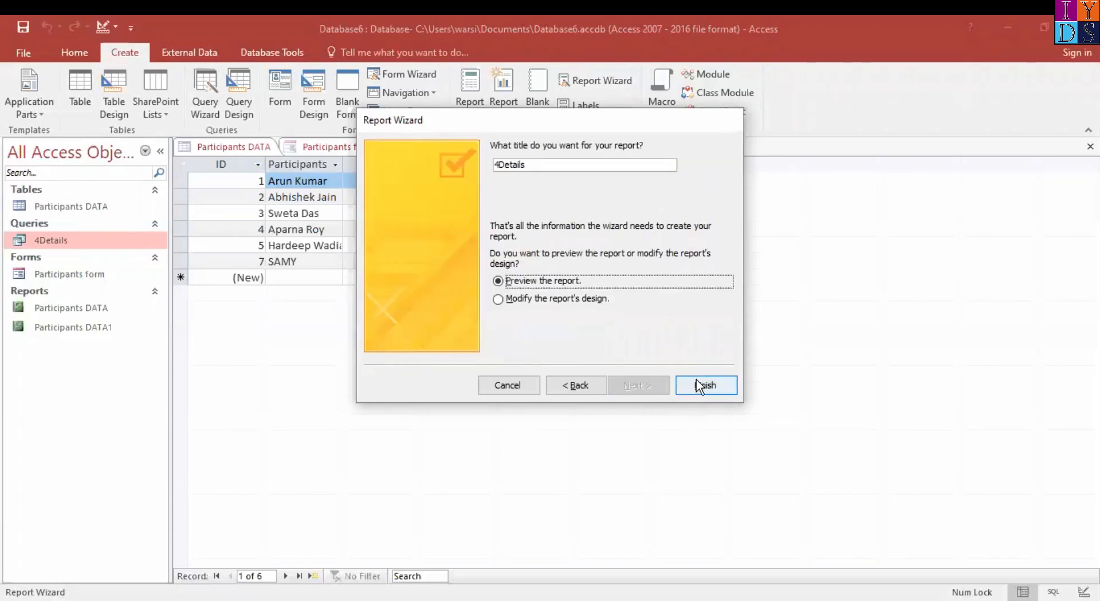
{"action": "left_click", "coordinate": [527, 298]}
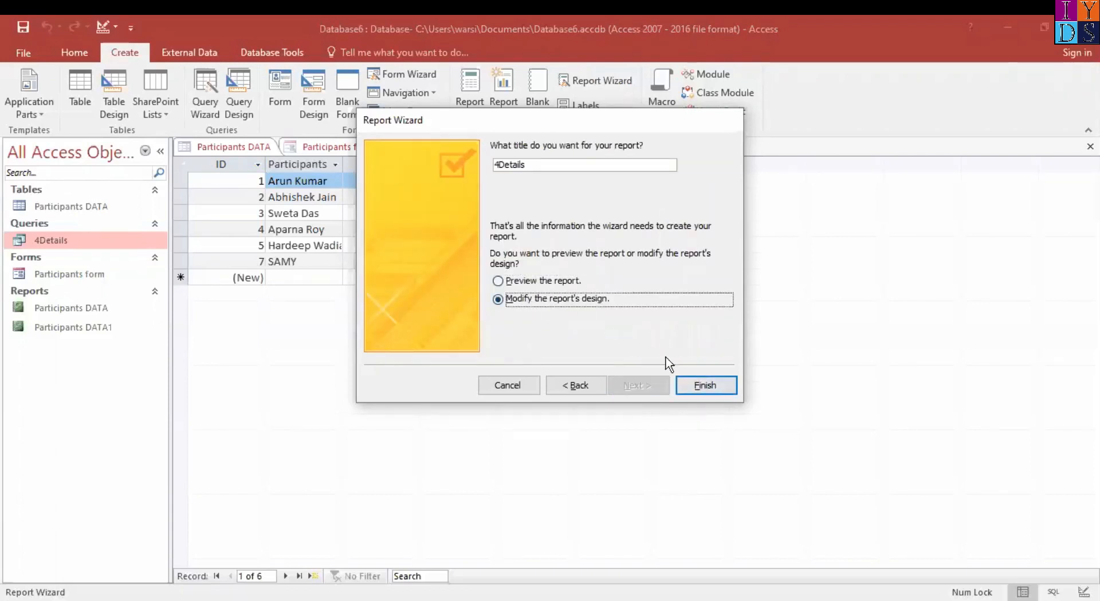
{"action": "left_click", "coordinate": [705, 383]}
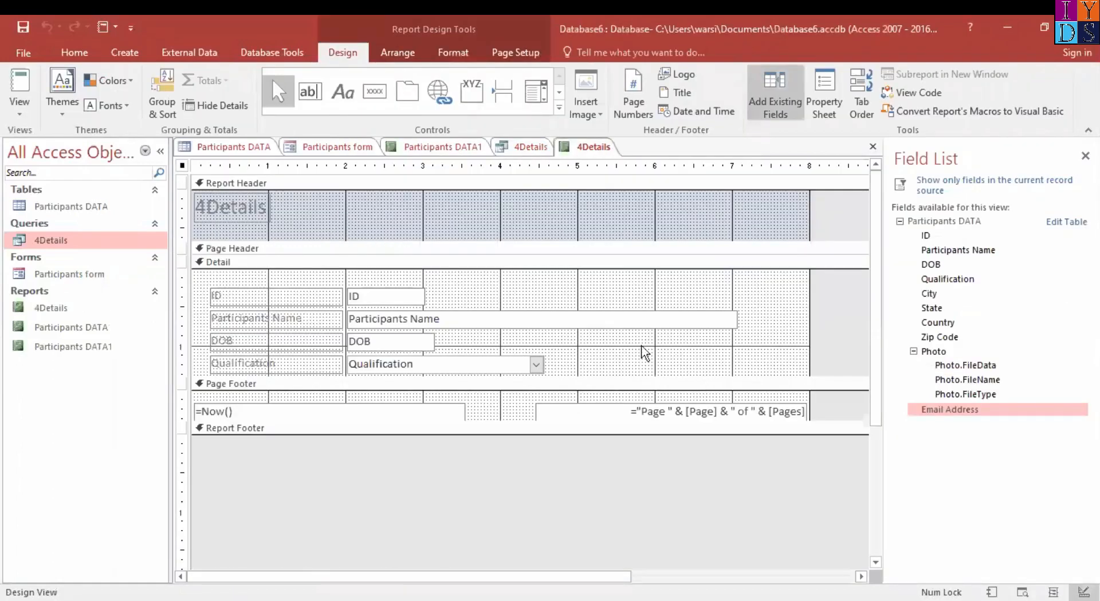
Show the 4Details report in Report View and look through its records
{"action": "left_click", "coordinate": [20, 111]}
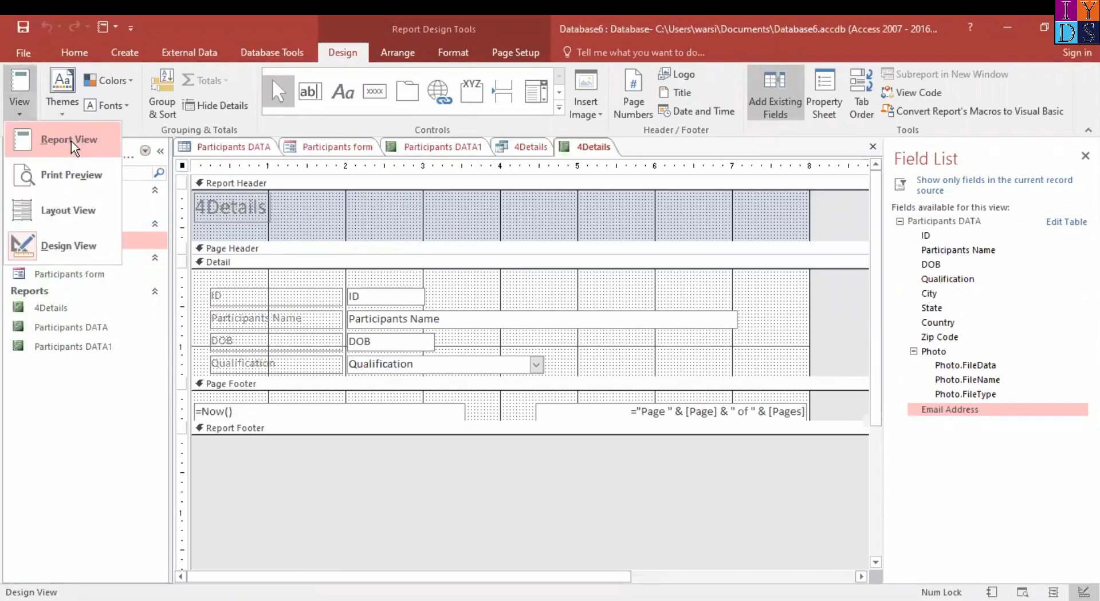
{"action": "left_click", "coordinate": [71, 147]}
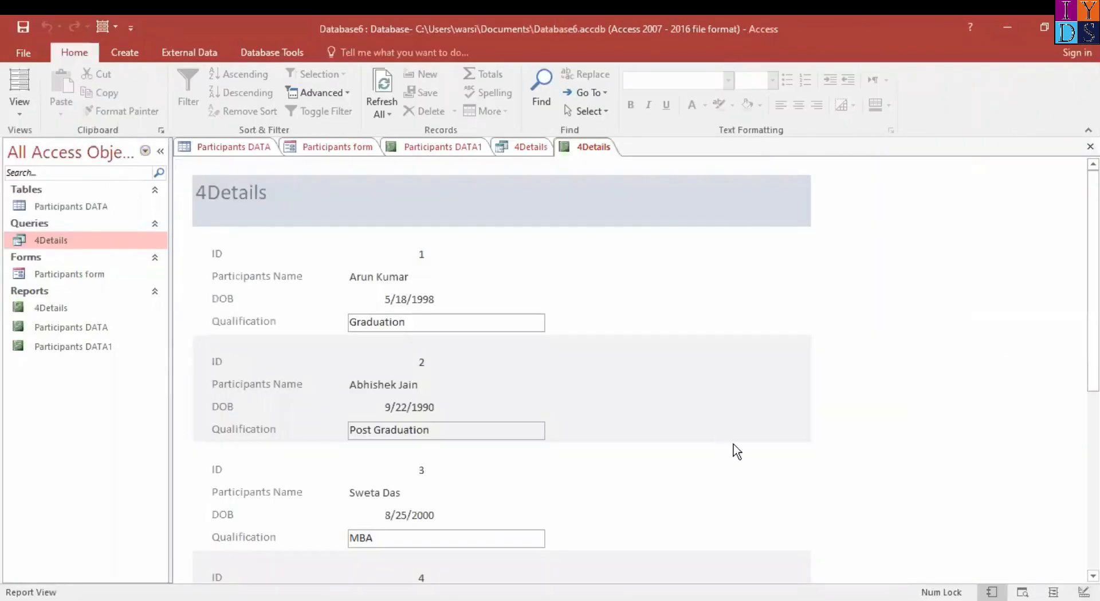
{"action": "scroll", "coordinate": [767, 469], "scroll_direction": "down", "scroll_amount": 5}
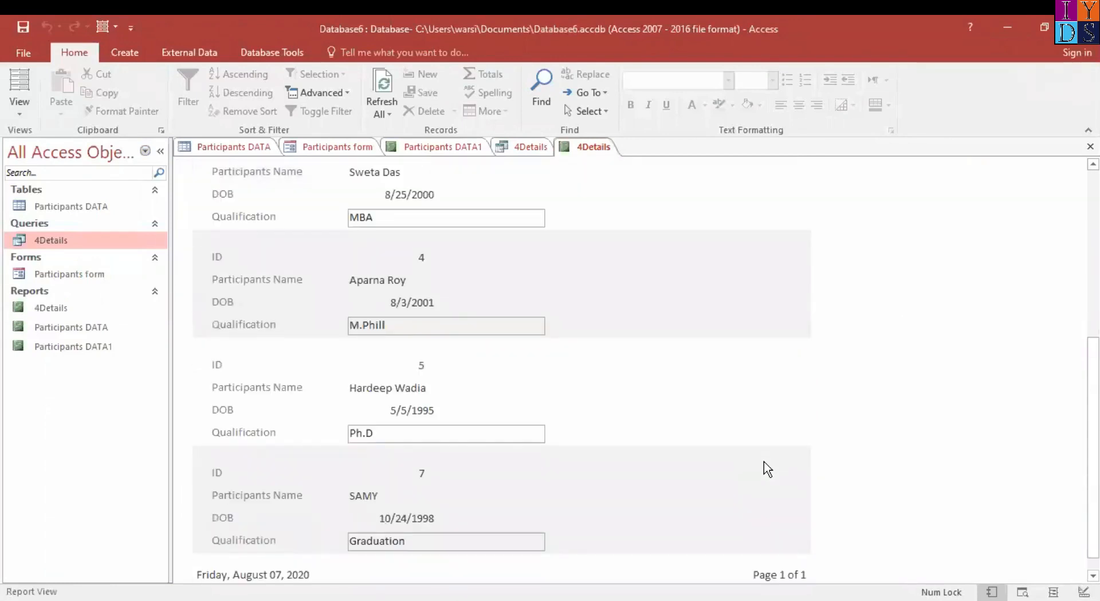
{"action": "scroll", "coordinate": [768, 469], "scroll_direction": "up", "scroll_amount": 5}
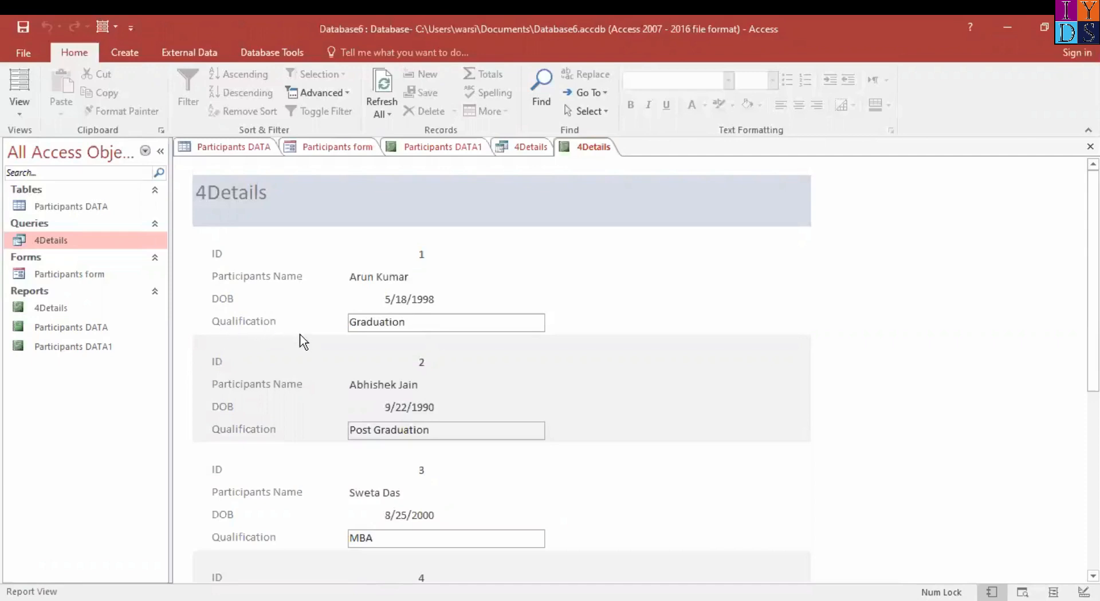
Show the 4Details report in Print Preview and examine the page
{"action": "left_click", "coordinate": [26, 111]}
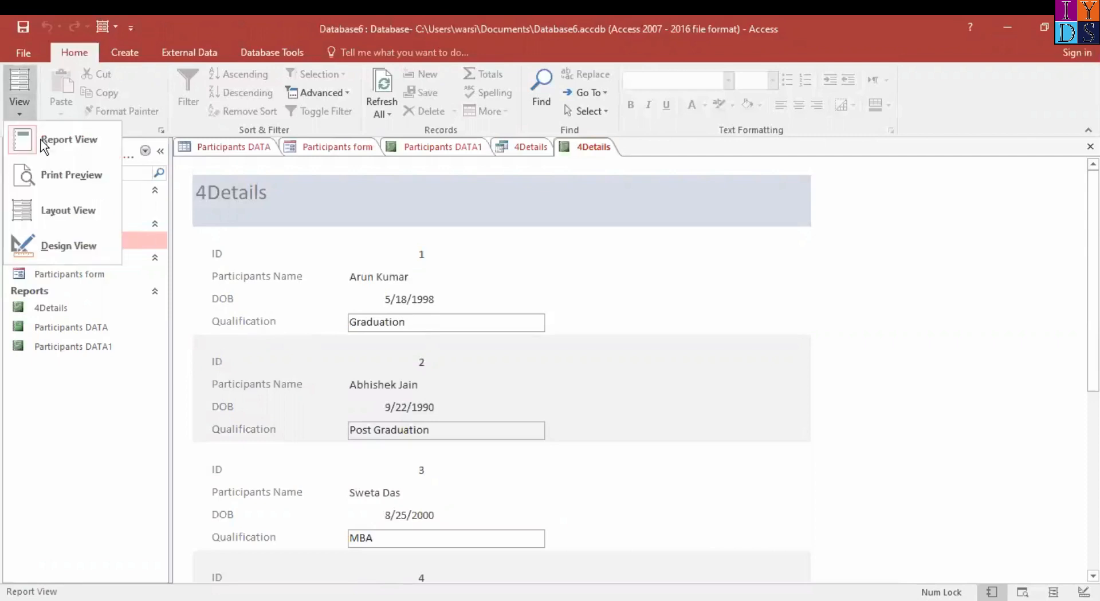
{"action": "left_click", "coordinate": [87, 180]}
{"action": "scroll", "coordinate": [745, 436], "scroll_direction": "down", "scroll_amount": 5}
{"action": "scroll", "coordinate": [744, 436], "scroll_direction": "down", "scroll_amount": 3}
{"action": "scroll", "coordinate": [745, 437], "scroll_direction": "up", "scroll_amount": 8}
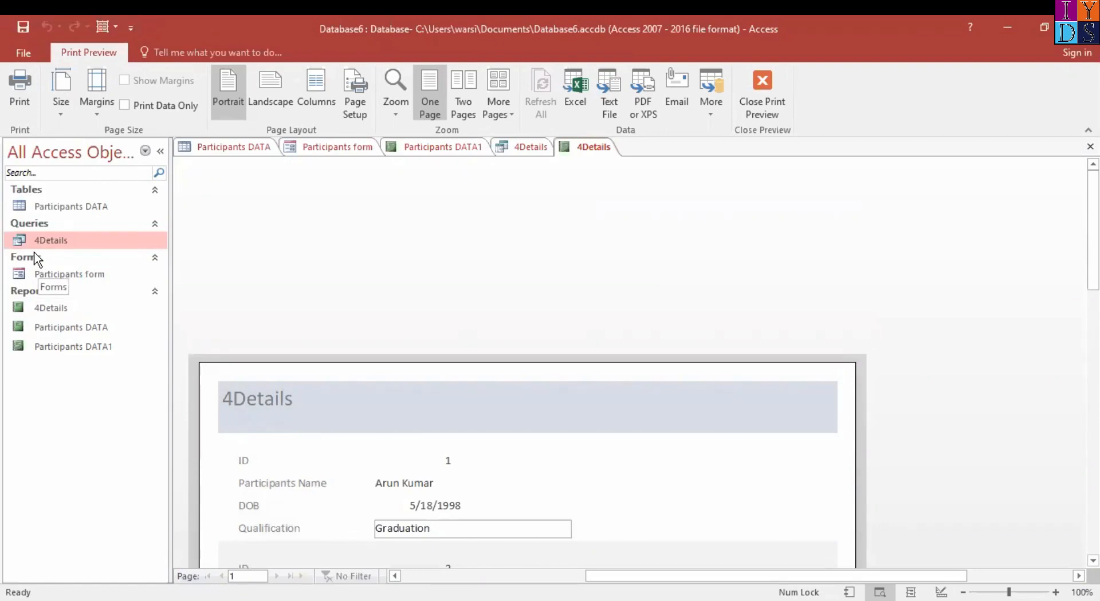
Review the Participants DATA table, the Participants form and the Participants DATA1 report
{"action": "left_click", "coordinate": [79, 205]}
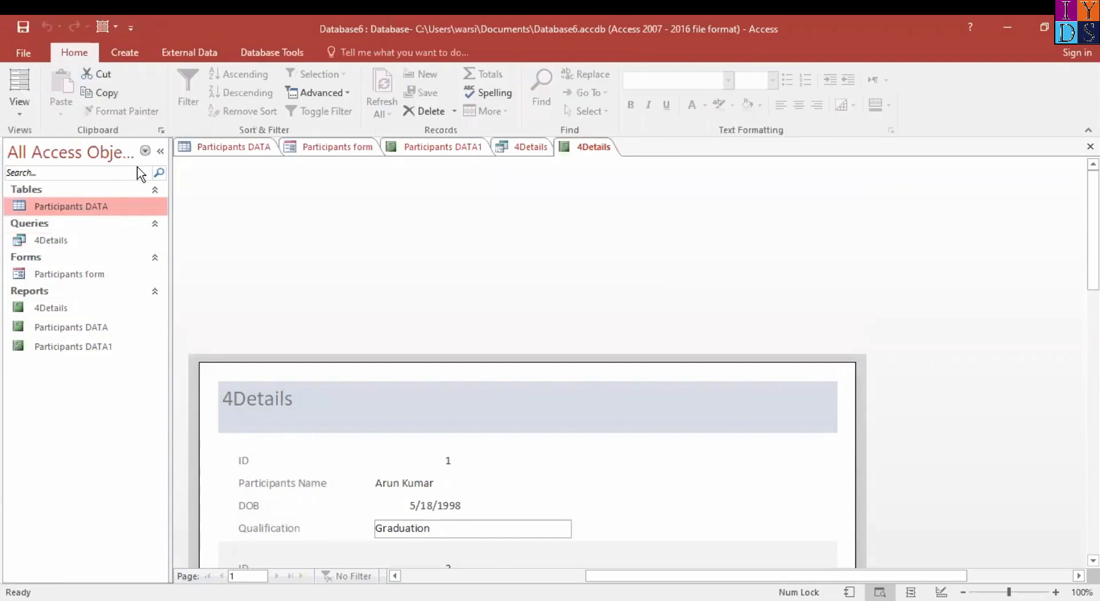
{"action": "left_click", "coordinate": [248, 150]}
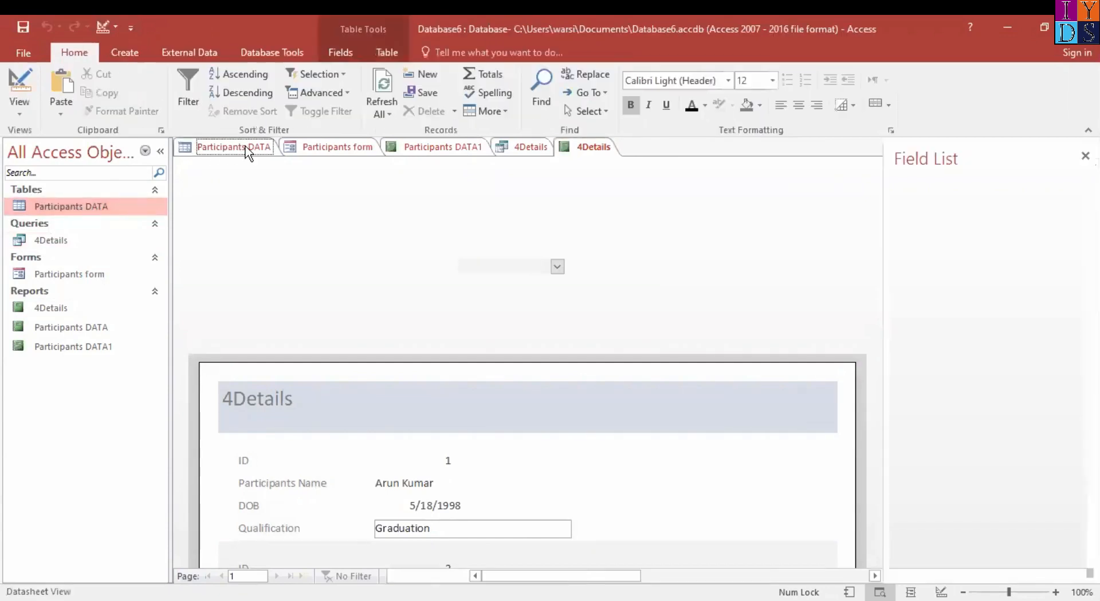
{"action": "left_click", "coordinate": [360, 145]}
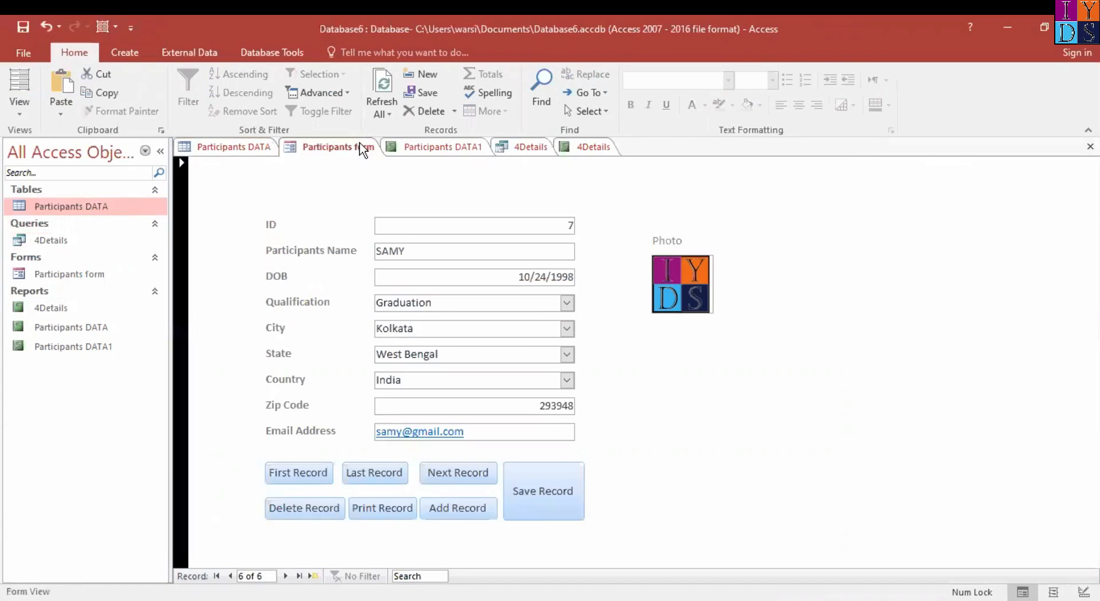
{"action": "left_click", "coordinate": [471, 150]}
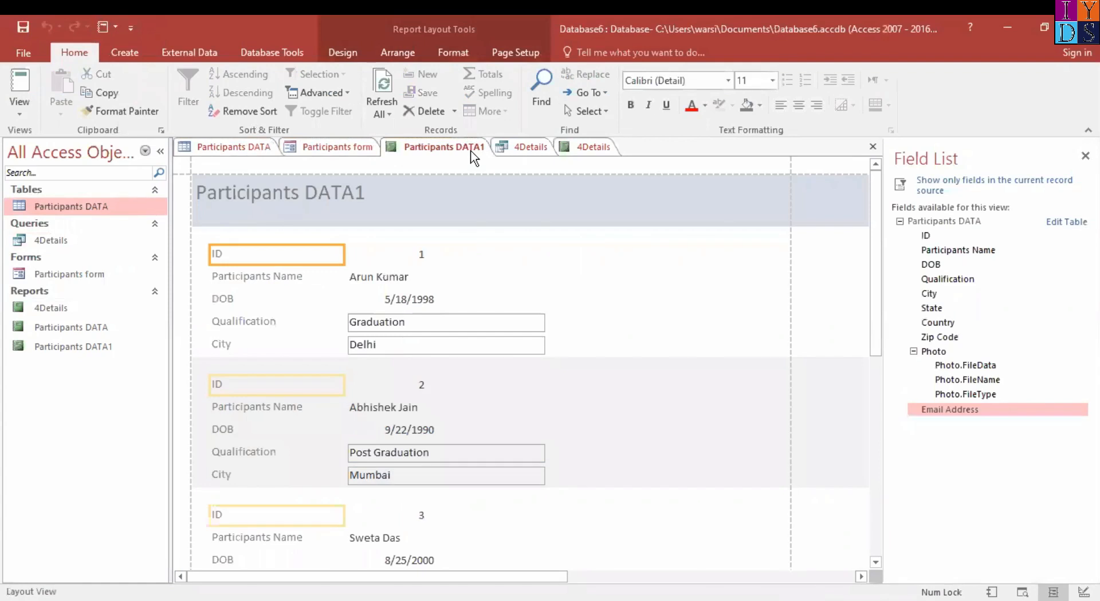
Review the 4Details query, the 4Details report, the Participants form and the Participants DATA1 report
{"action": "left_click", "coordinate": [533, 149]}
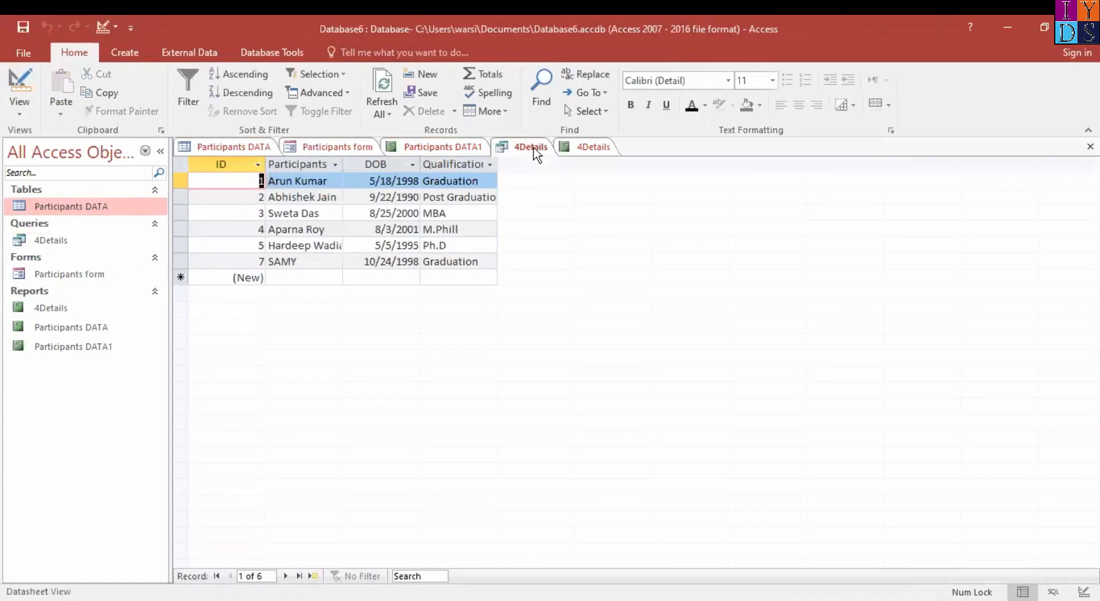
{"action": "left_click", "coordinate": [594, 153]}
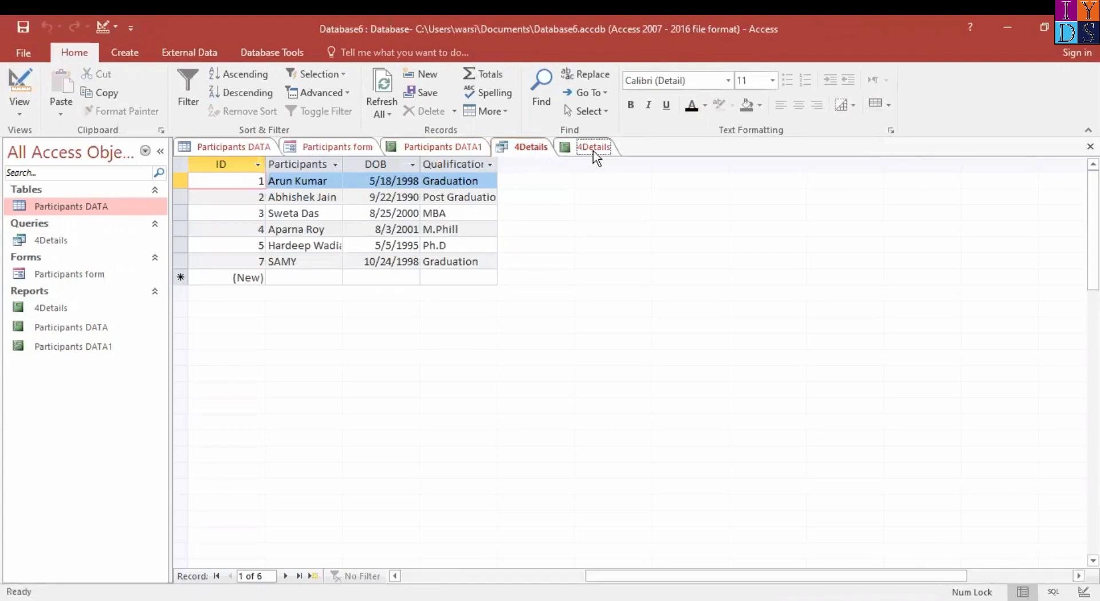
{"action": "scroll", "coordinate": [664, 460], "scroll_direction": "down", "scroll_amount": 5}
{"action": "scroll", "coordinate": [664, 460], "scroll_direction": "up", "scroll_amount": 5}
{"action": "scroll", "coordinate": [665, 460], "scroll_direction": "down", "scroll_amount": 6}
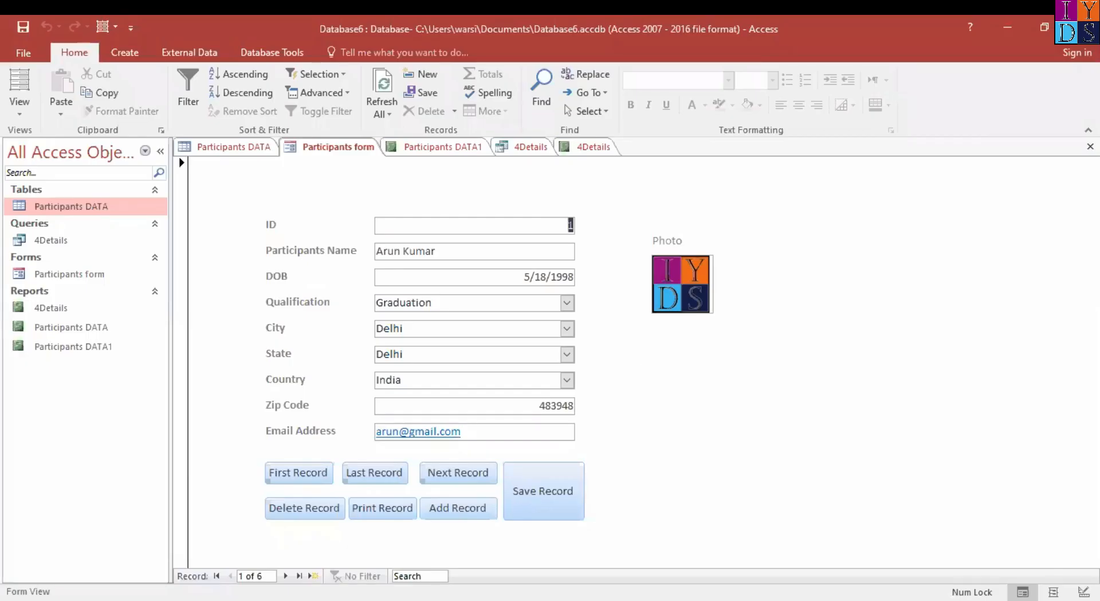
{"action": "left_click", "coordinate": [447, 147]}
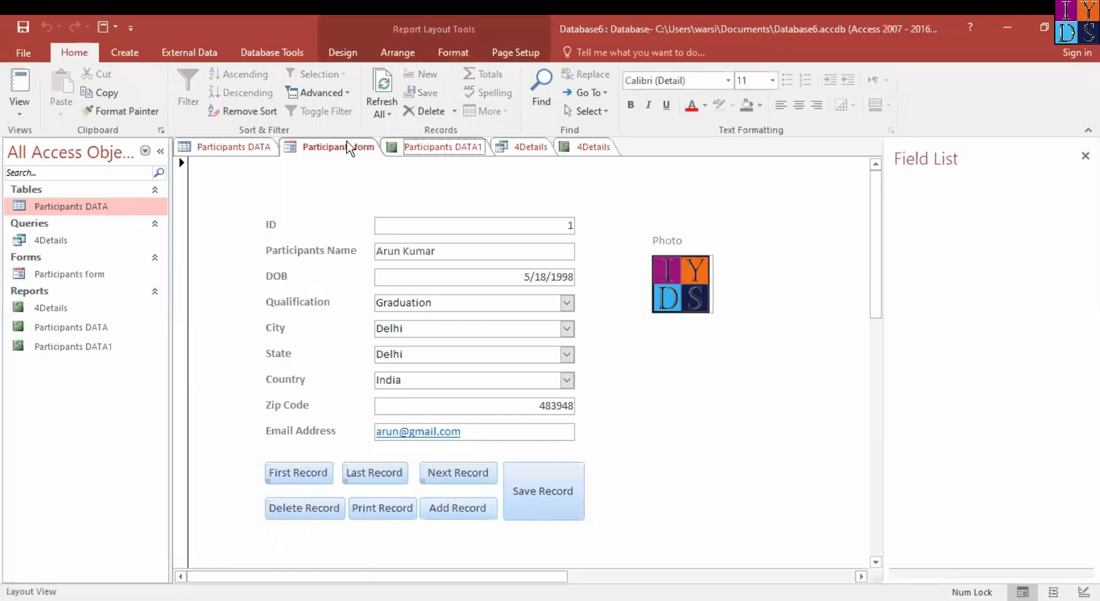
Open the Participants form in Design View
{"action": "left_click", "coordinate": [343, 146]}
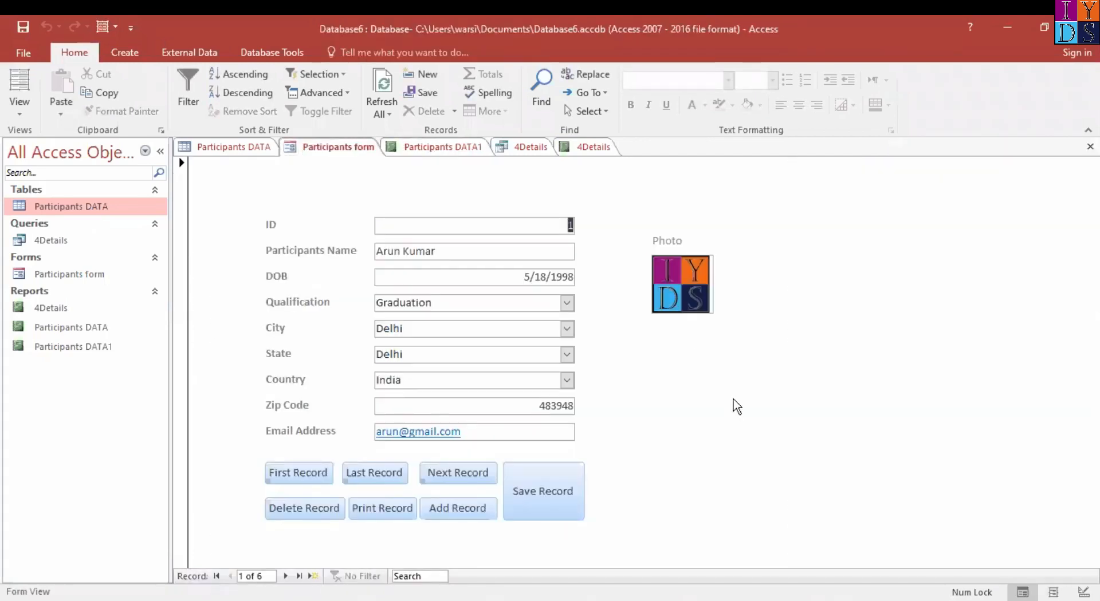
{"action": "left_click", "coordinate": [27, 117]}
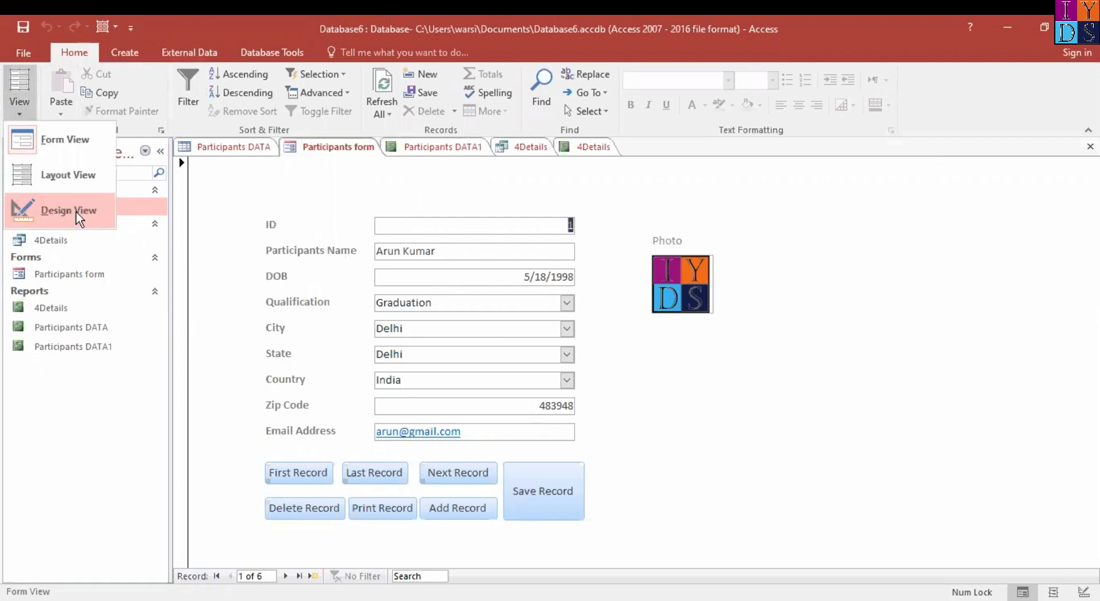
{"action": "left_click", "coordinate": [78, 216]}
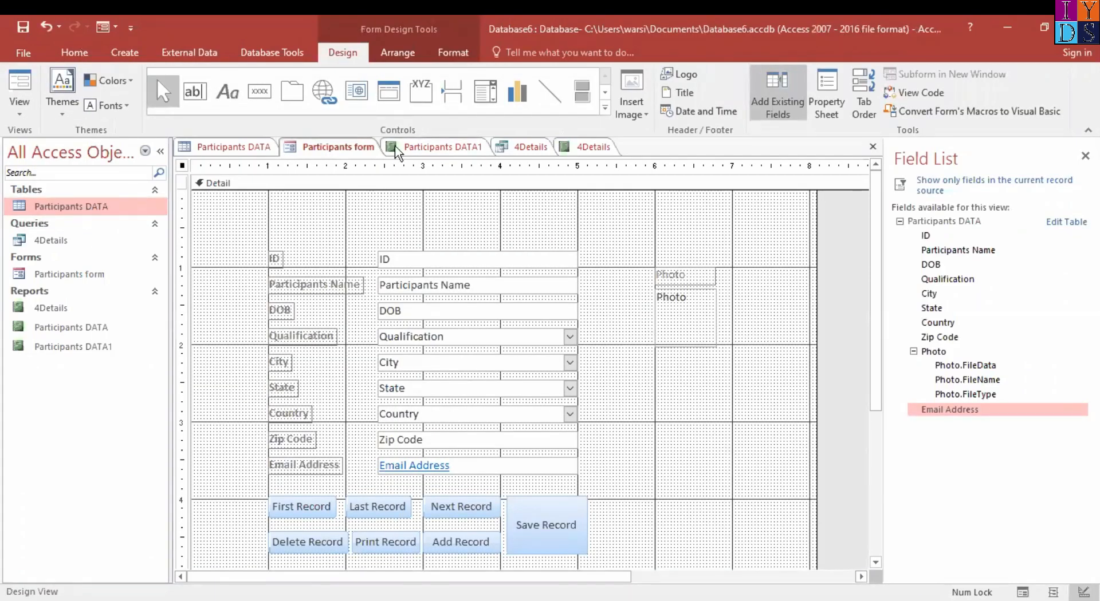
Add a command button beside Save Record on the form and assign it the Report Operations action Preview Report
{"action": "left_click", "coordinate": [260, 92]}
{"action": "left_click_drag", "start_coordinate": [606, 473], "coordinate": [733, 527]}
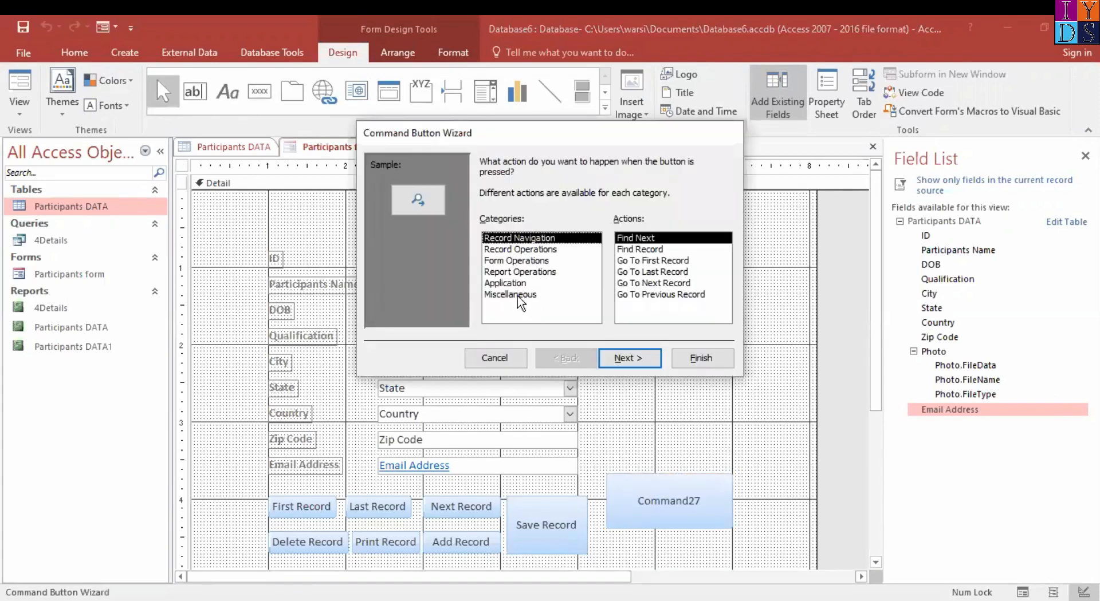
{"action": "left_click", "coordinate": [534, 273]}
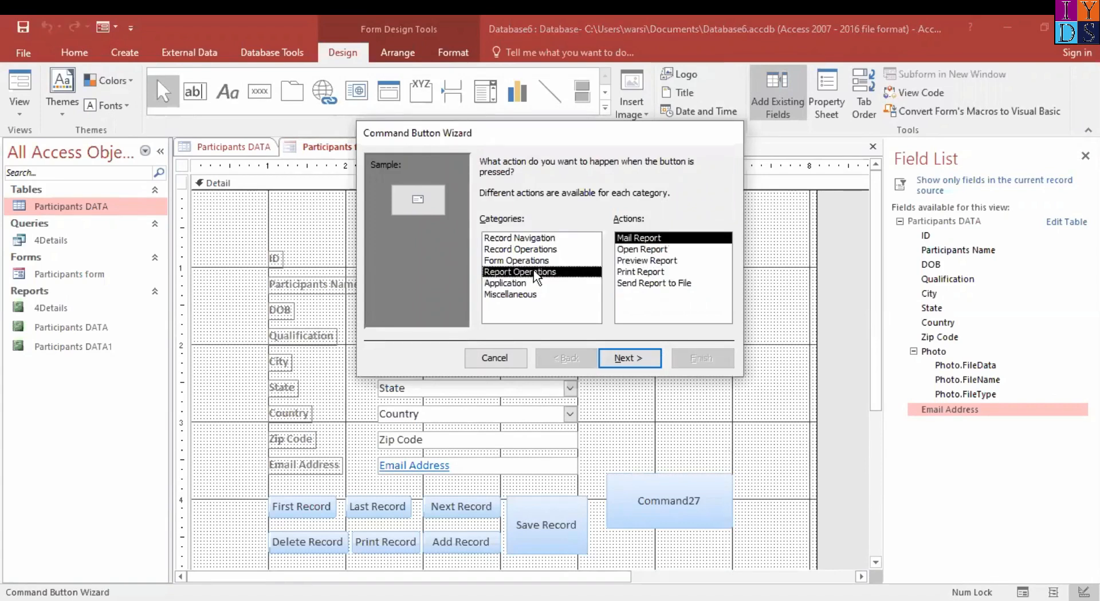
{"action": "left_click", "coordinate": [659, 260]}
{"action": "left_click", "coordinate": [629, 359]}
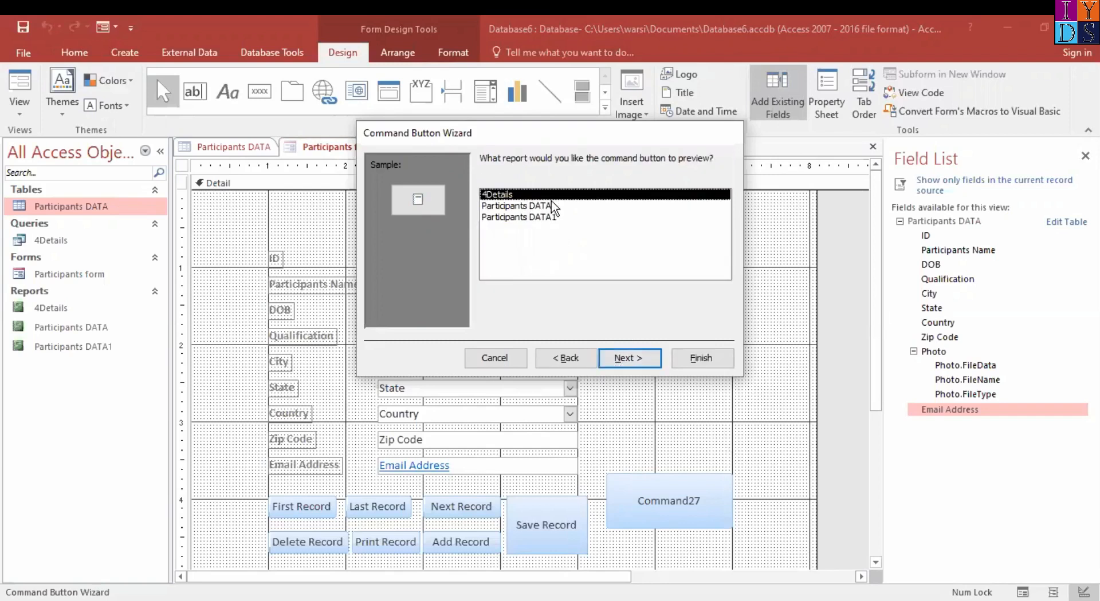
Make the button preview the Participants DATA report with the text Preview Report, finish the wizard and move the button slightly down
{"action": "left_click", "coordinate": [527, 209]}
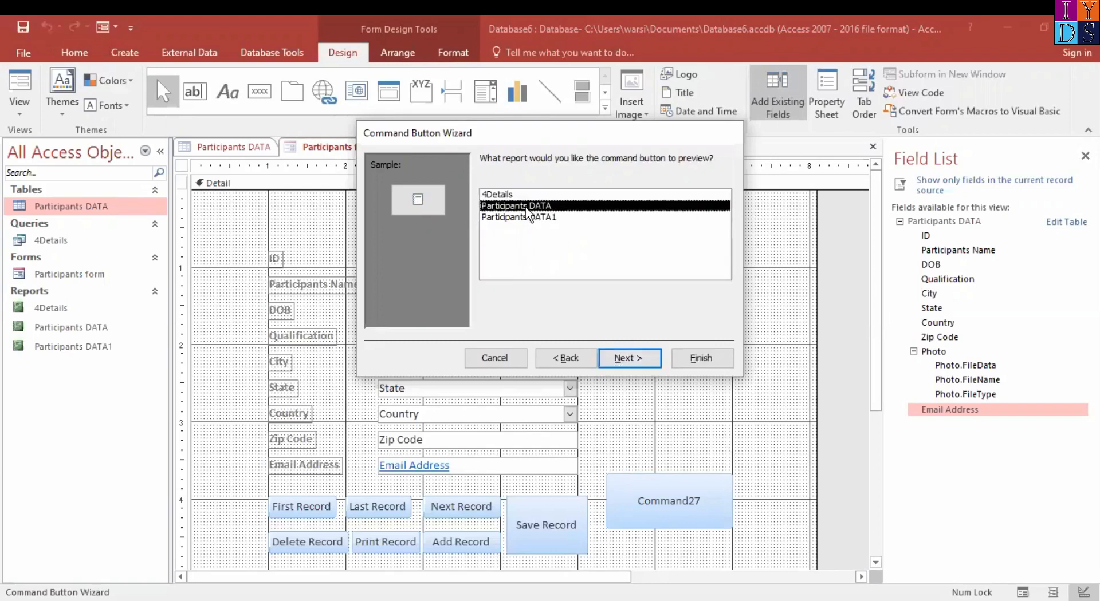
{"action": "left_click", "coordinate": [630, 358]}
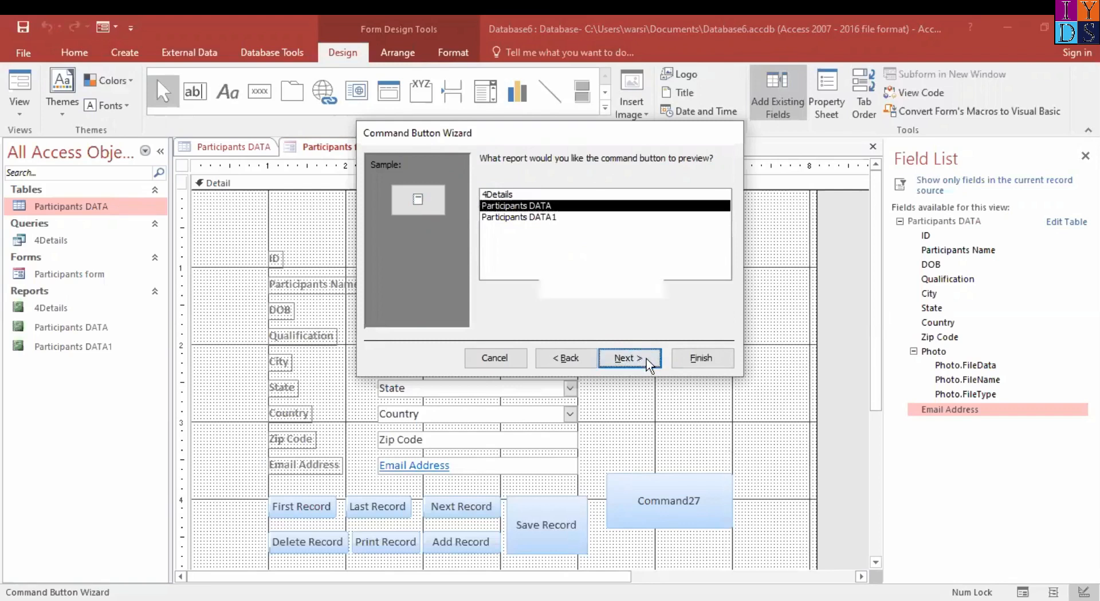
{"action": "left_click", "coordinate": [486, 227]}
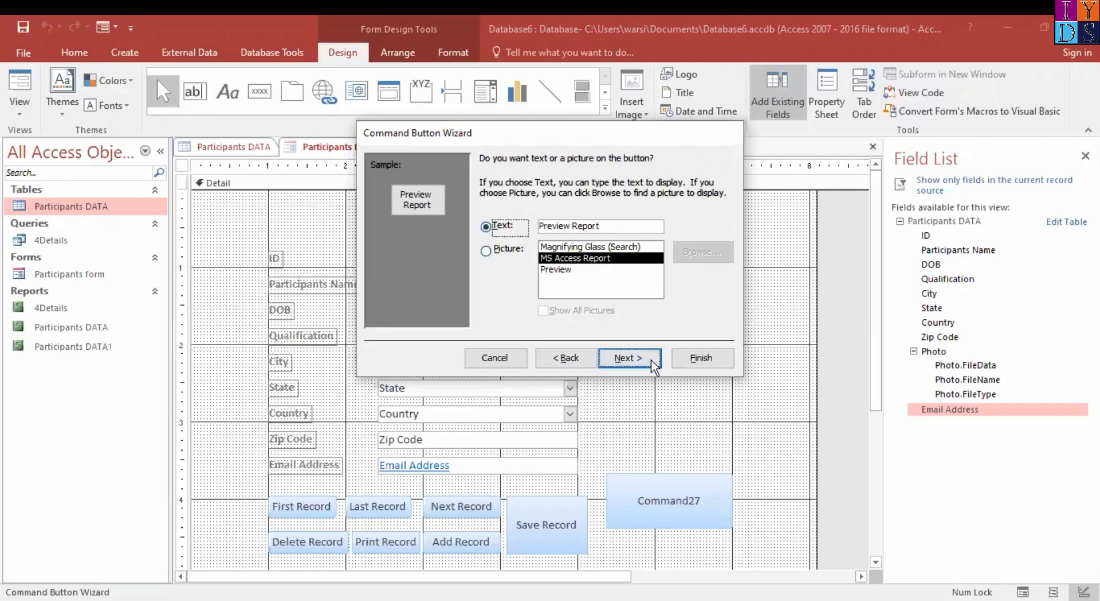
{"action": "left_click", "coordinate": [629, 358]}
{"action": "left_click", "coordinate": [709, 366]}
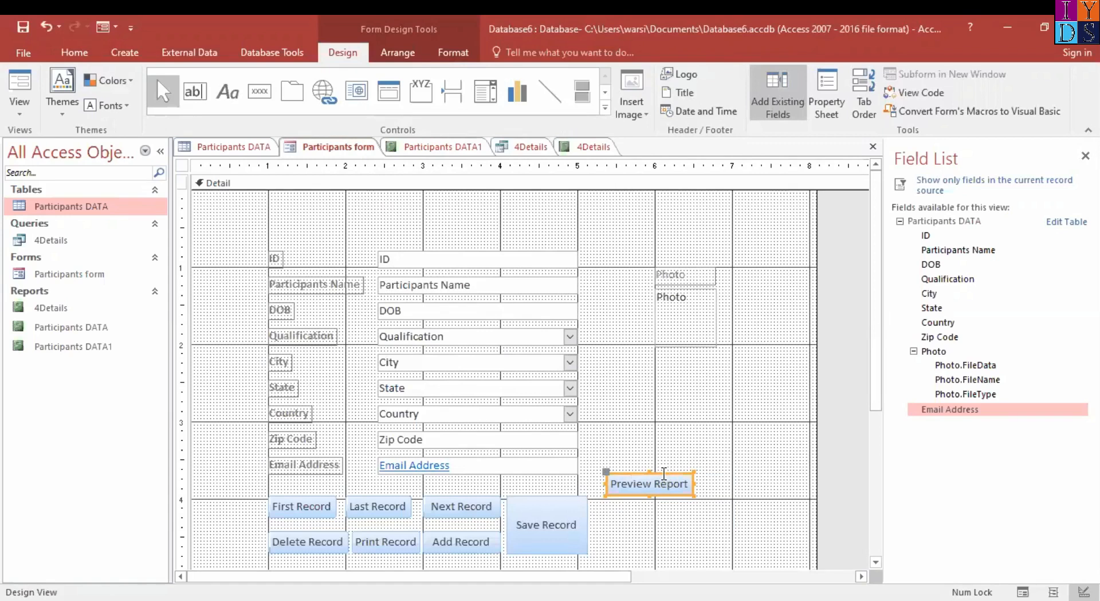
{"action": "left_click_drag", "start_coordinate": [658, 475], "coordinate": [656, 485]}
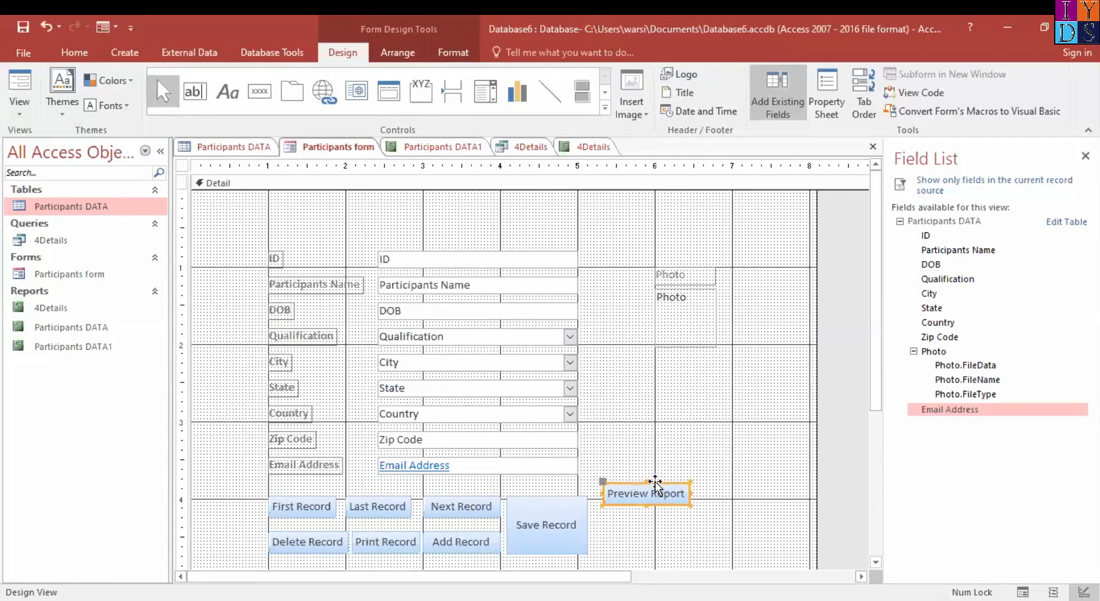
{"action": "left_click", "coordinate": [256, 96]}
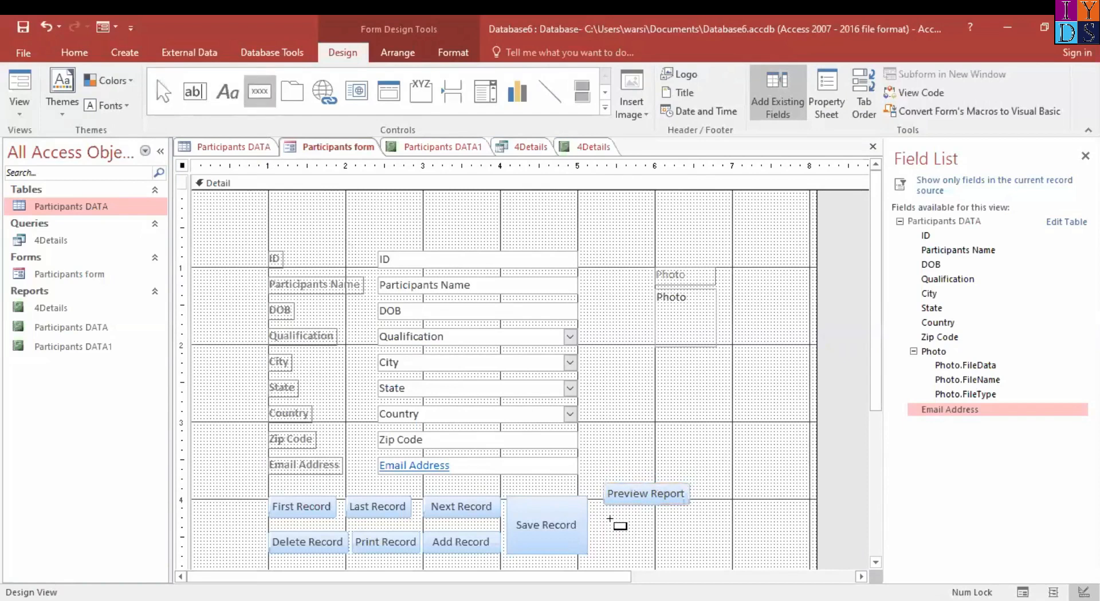
{"action": "left_click_drag", "start_coordinate": [605, 514], "coordinate": [696, 541]}
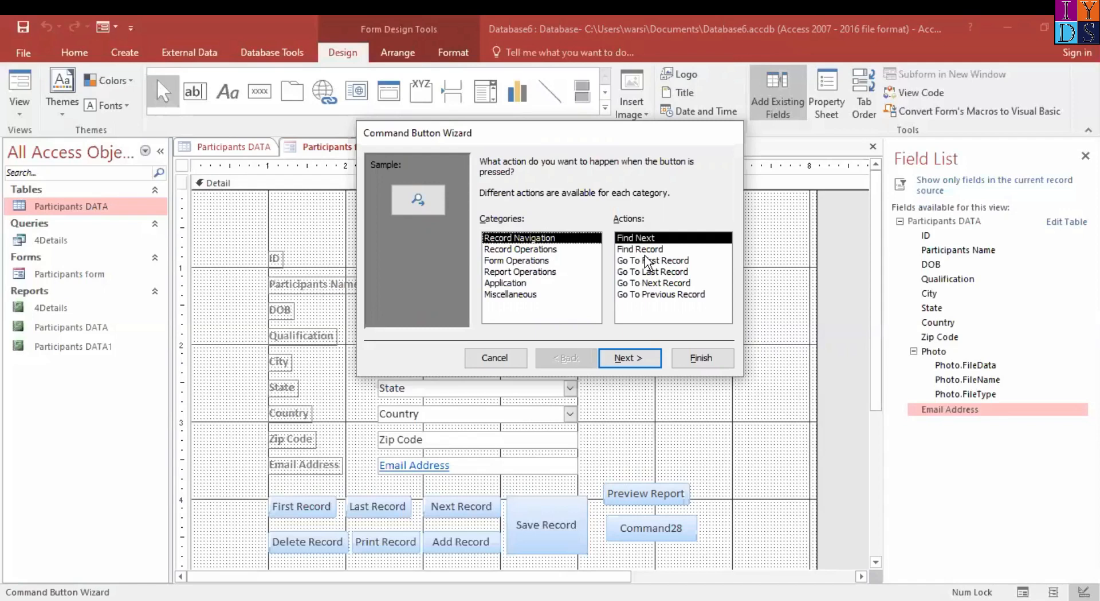
{"action": "left_click", "coordinate": [508, 274]}
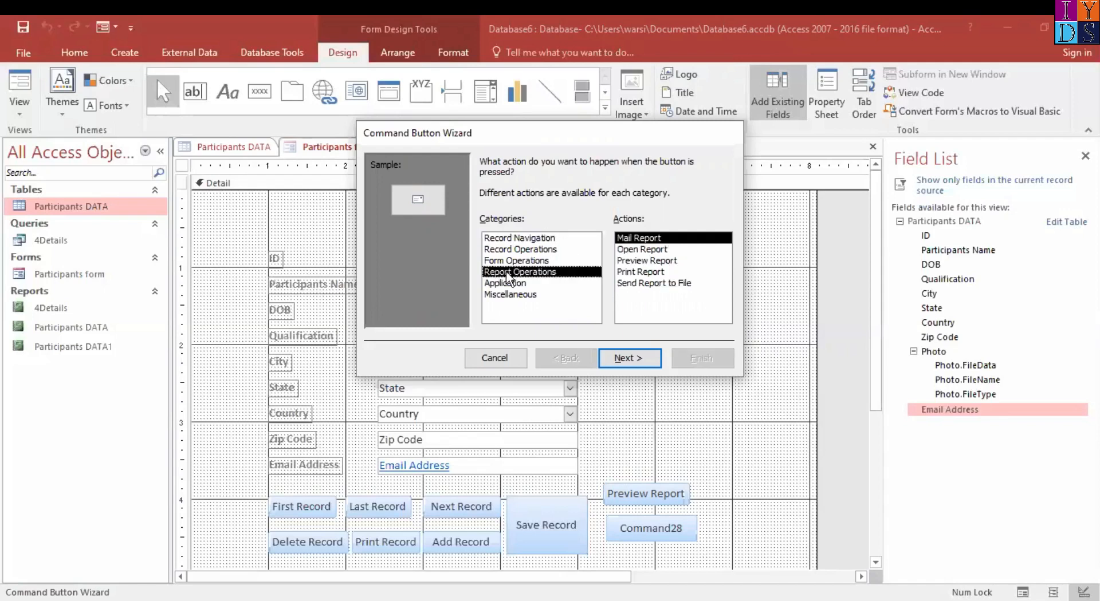
{"action": "left_click", "coordinate": [663, 261]}
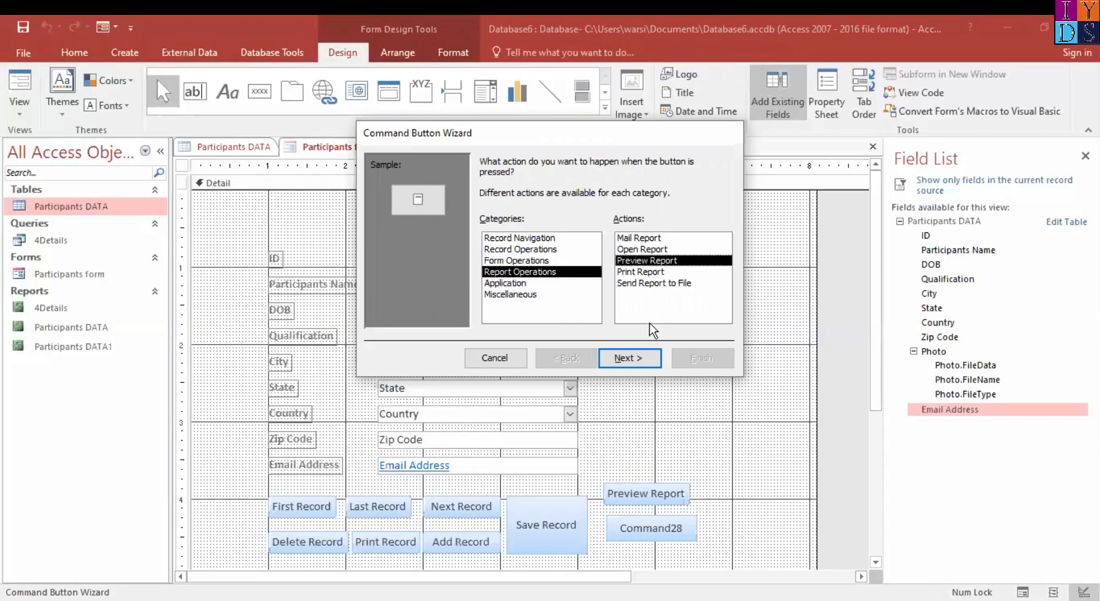
{"action": "left_click", "coordinate": [630, 358]}
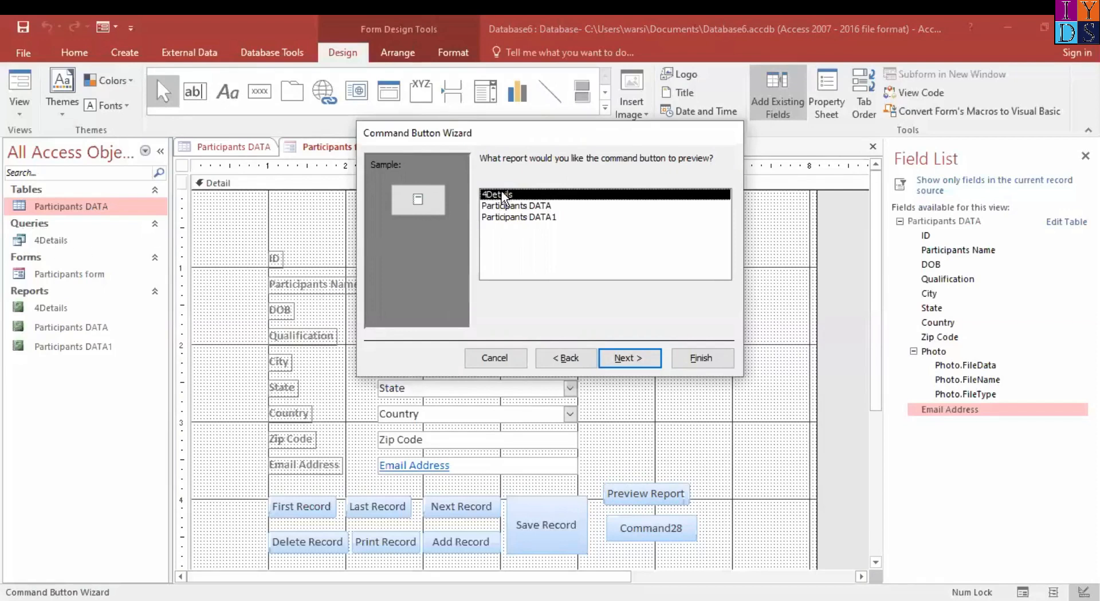
{"action": "left_click", "coordinate": [640, 363]}
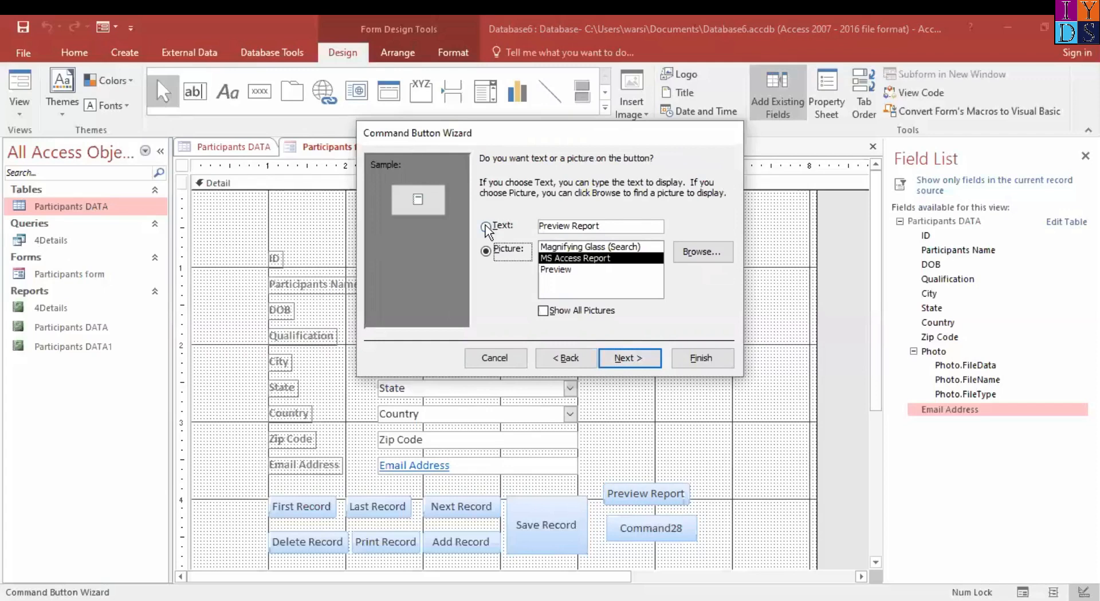
{"action": "left_click", "coordinate": [486, 227]}
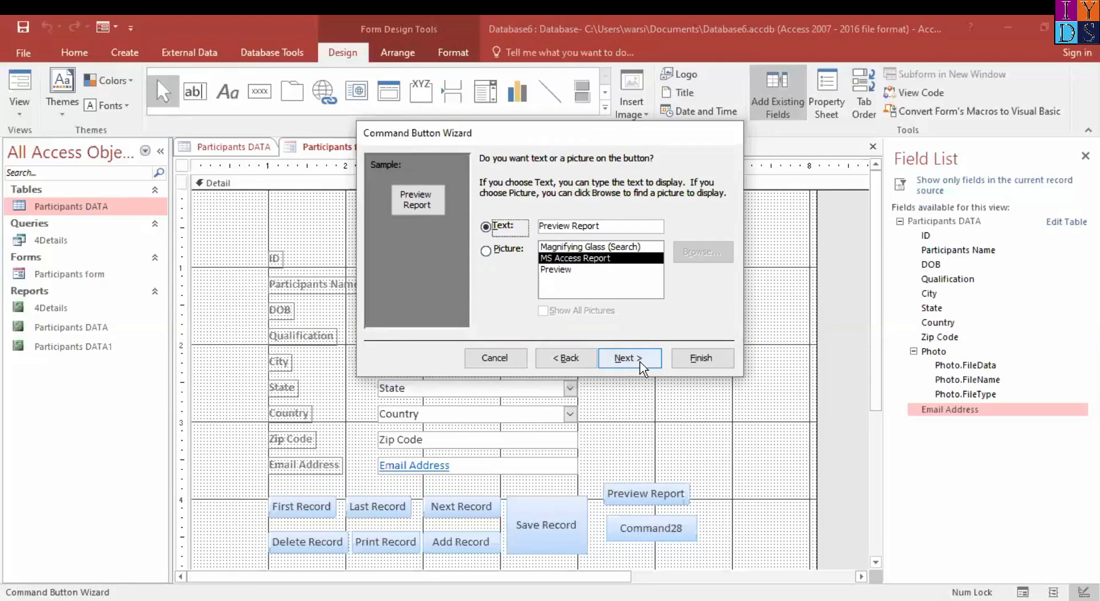
{"action": "left_click", "coordinate": [641, 365]}
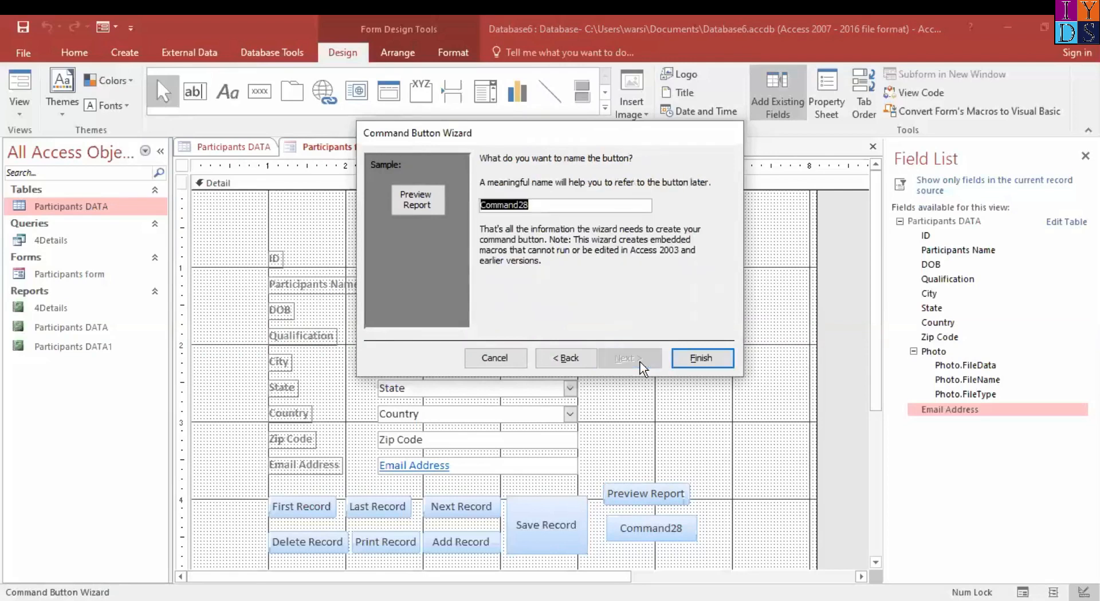
{"action": "left_click", "coordinate": [705, 359]}
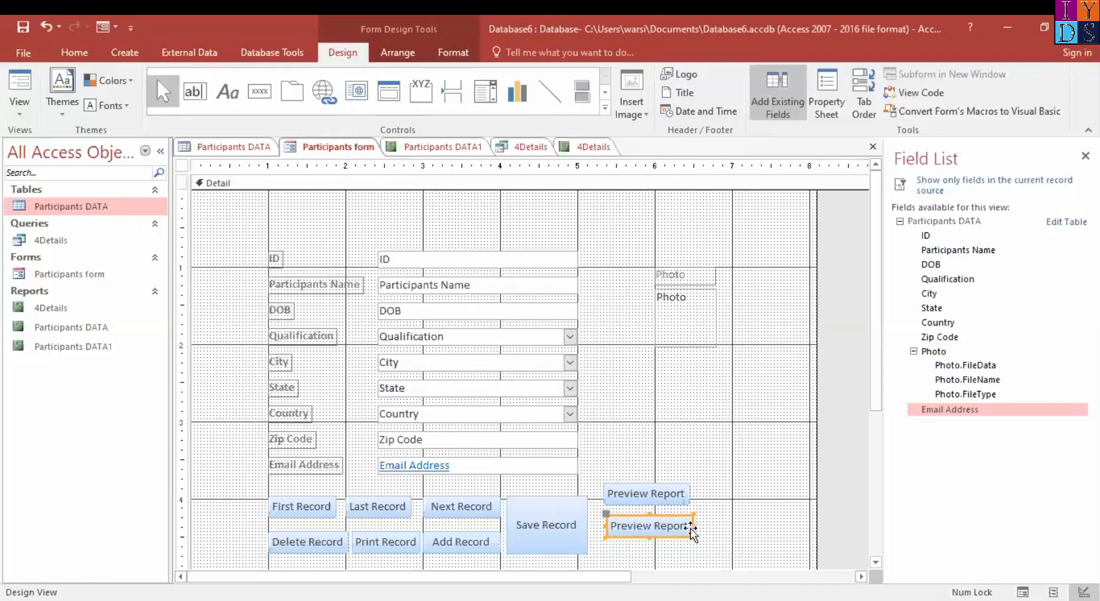
{"action": "left_click_drag", "start_coordinate": [694, 526], "coordinate": [724, 524]}
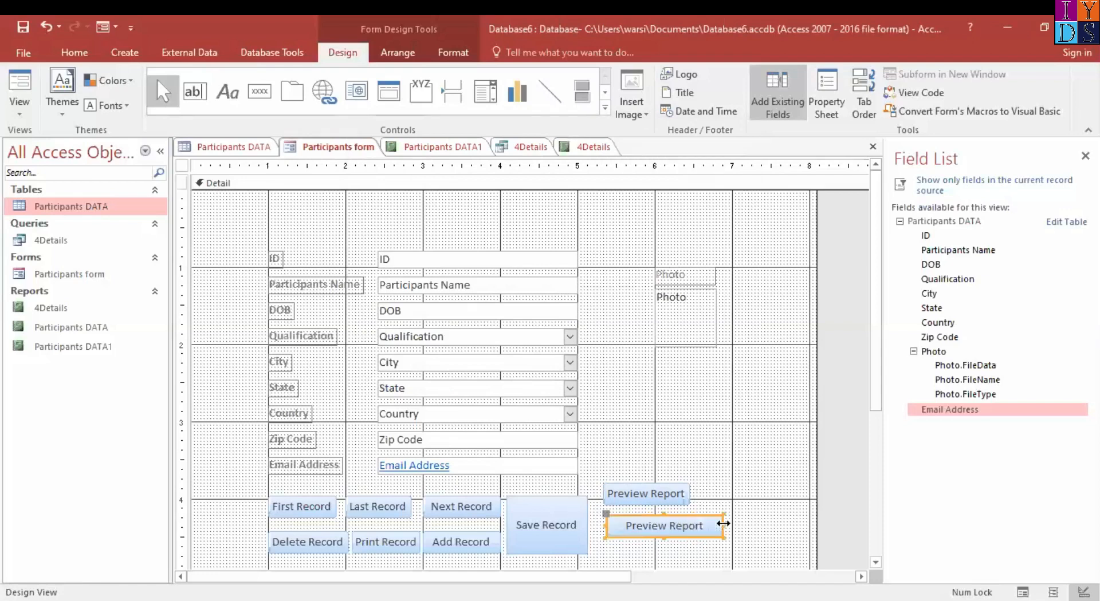
{"action": "key", "text": "ctrl+z"}
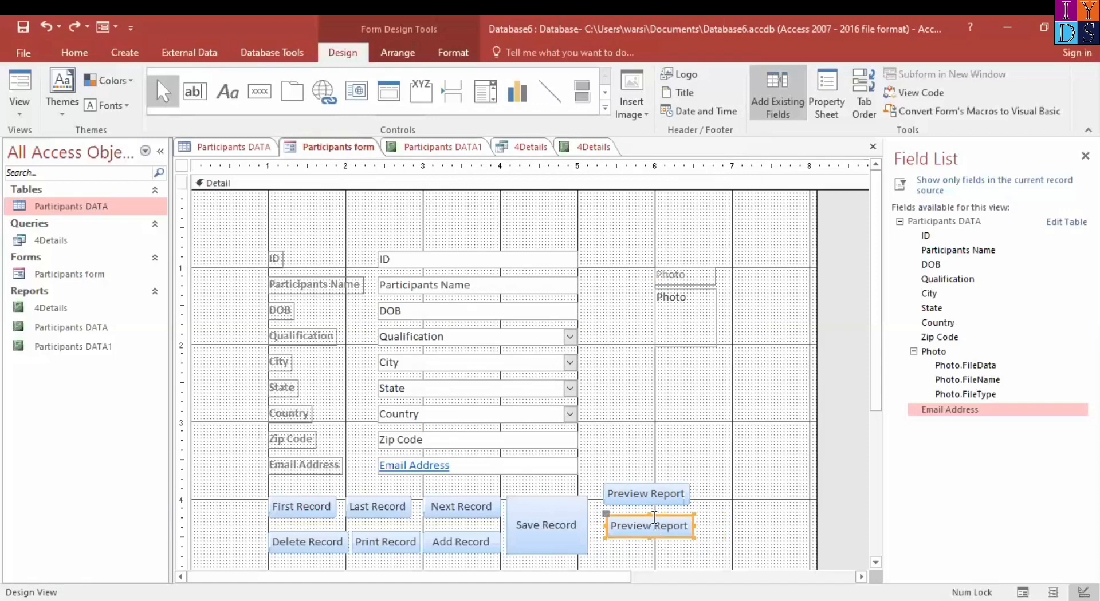
{"action": "key", "text": "ctrl+z"}
Add a command button below Preview Report on the form and assign it the Report Operations action Preview Report
{"action": "left_click", "coordinate": [259, 92]}
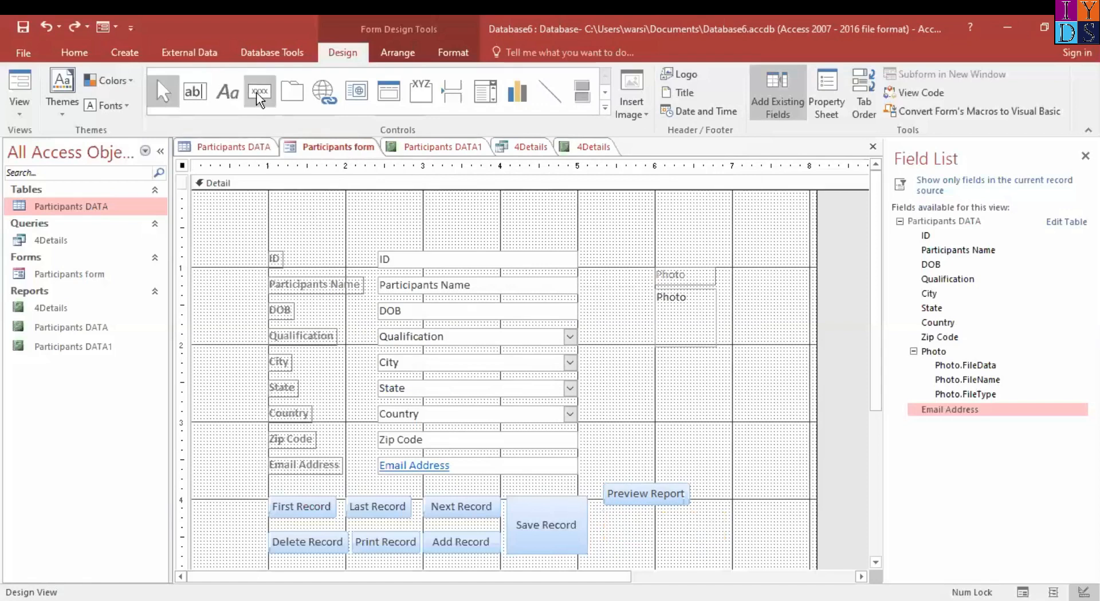
{"action": "left_click_drag", "start_coordinate": [609, 514], "coordinate": [695, 546]}
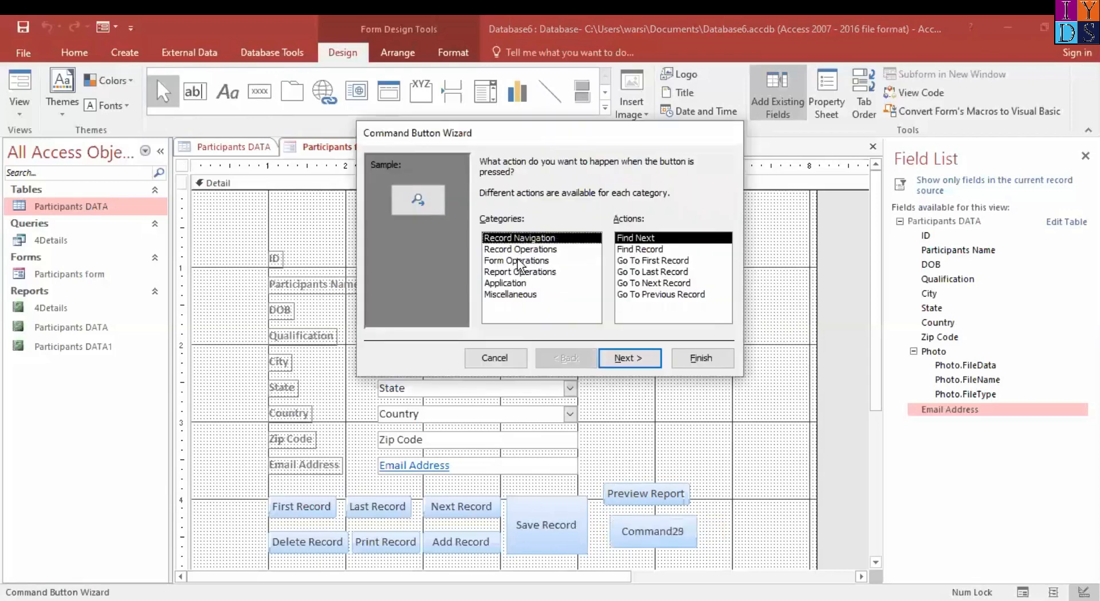
{"action": "left_click", "coordinate": [512, 272]}
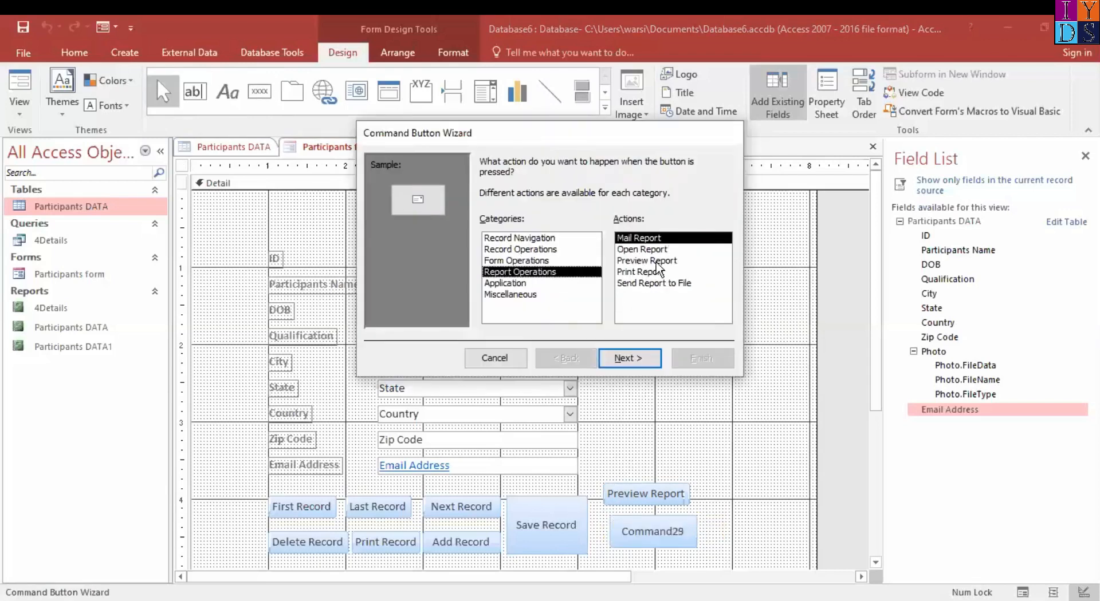
{"action": "left_click", "coordinate": [657, 262]}
{"action": "left_click", "coordinate": [632, 360]}
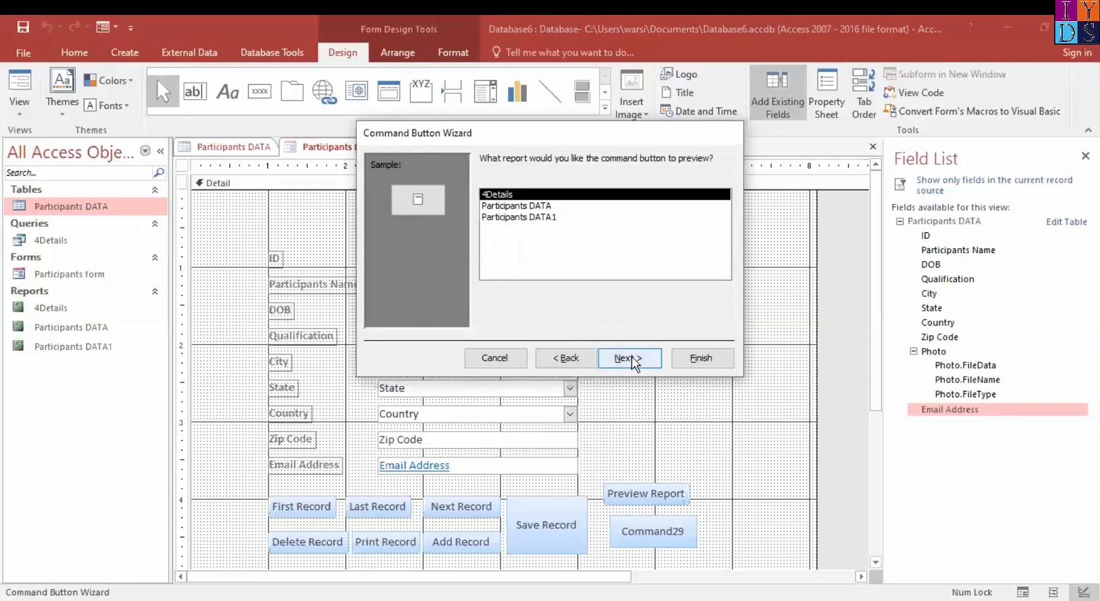
Make the new button preview the 4Details report with the text Queries Preview Report, and finish the wizard
{"action": "left_click", "coordinate": [633, 359]}
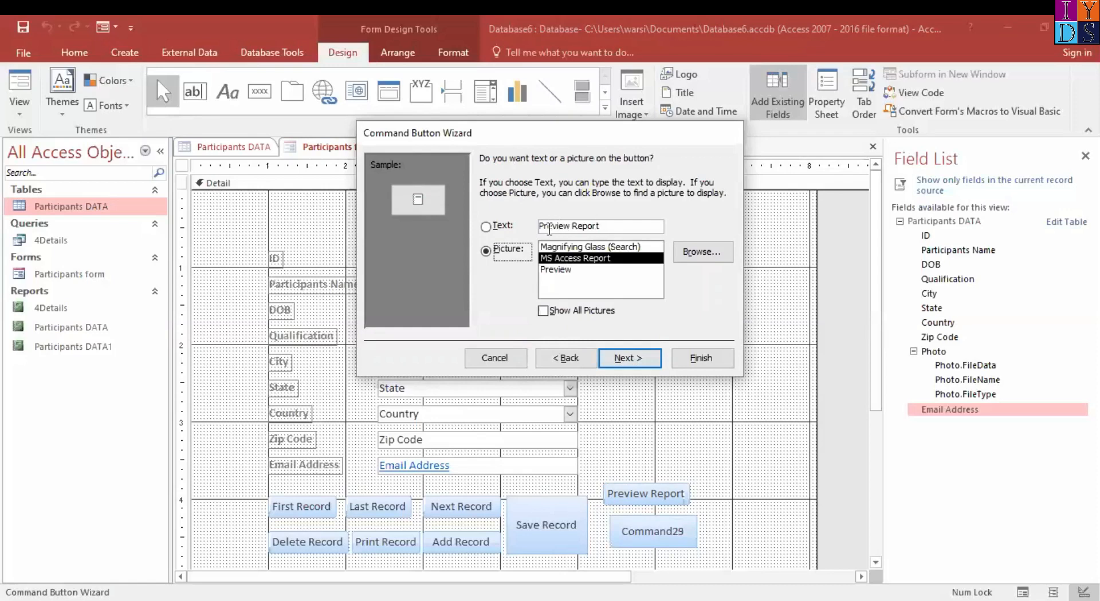
{"action": "left_click", "coordinate": [541, 226]}
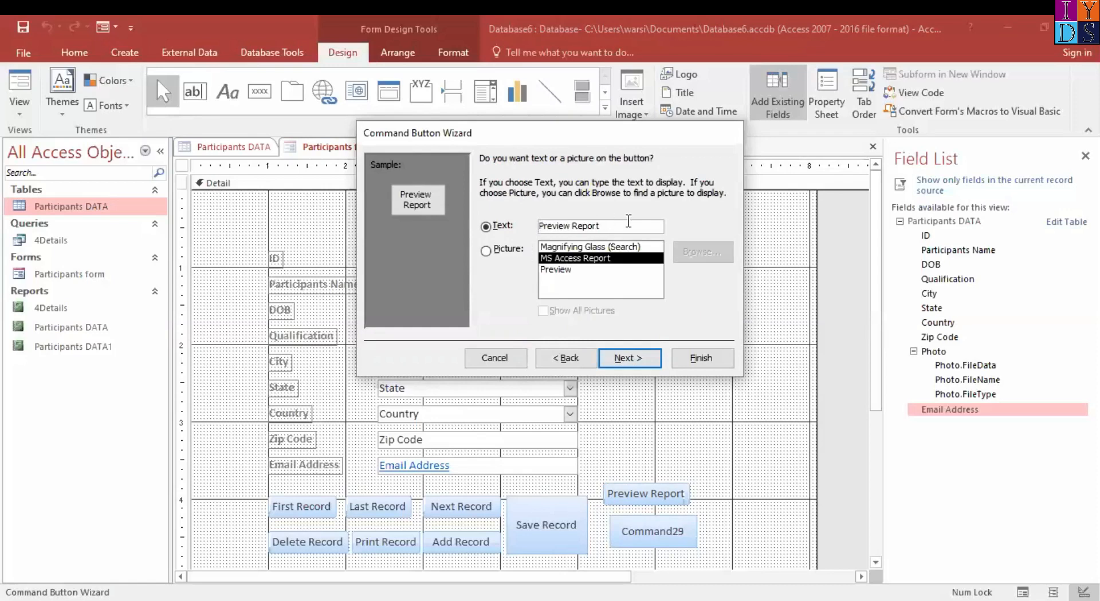
{"action": "type", "text": "Q"}
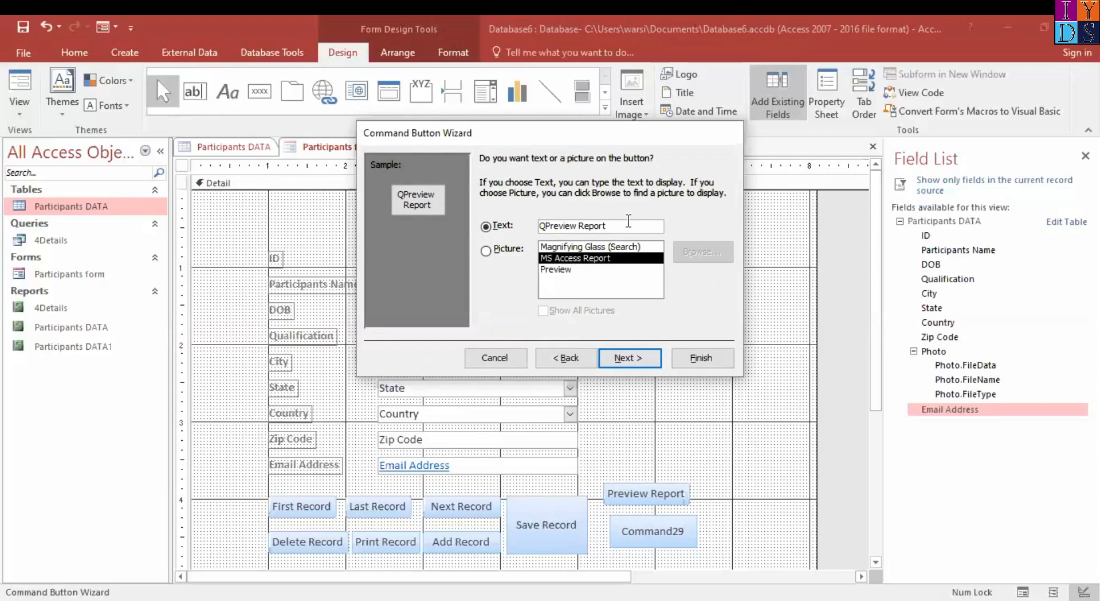
{"action": "type", "text": "ueri"}
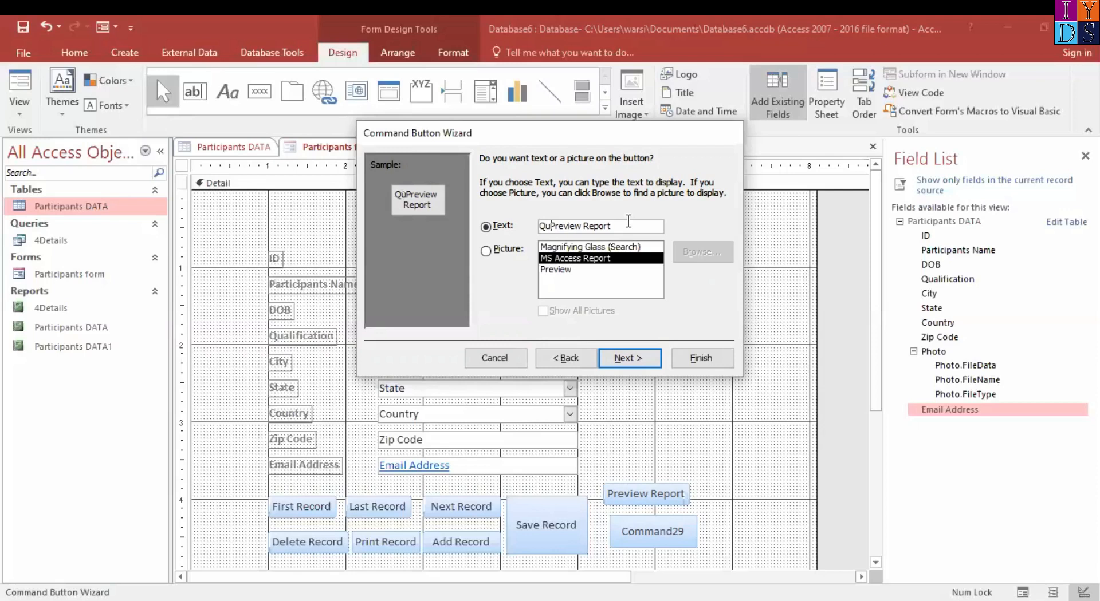
{"action": "type", "text": "es"}
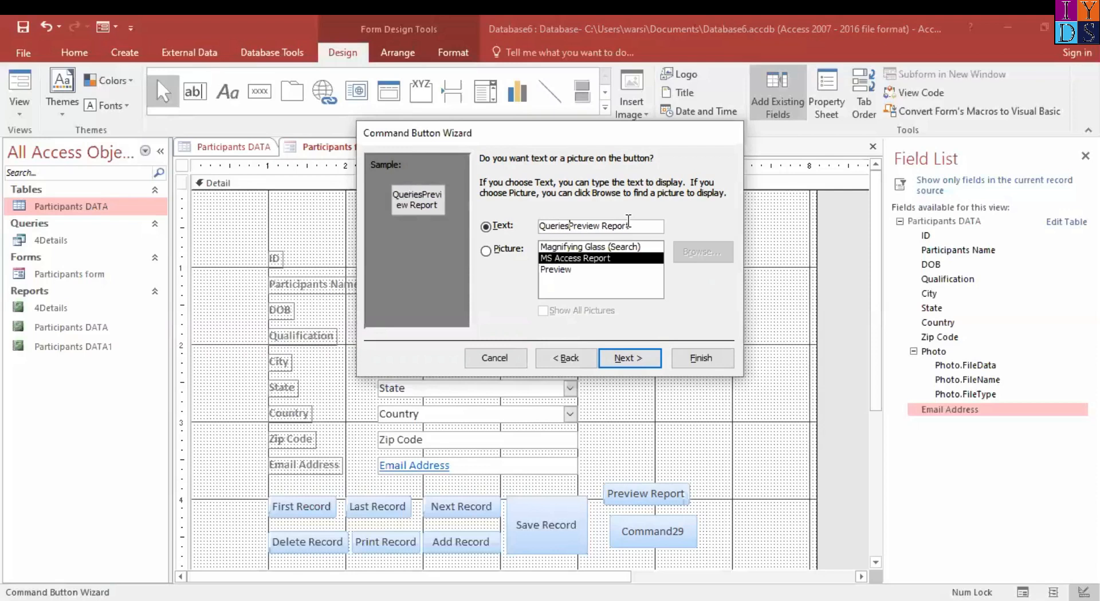
{"action": "left_click", "coordinate": [647, 360]}
{"action": "left_click", "coordinate": [700, 359]}
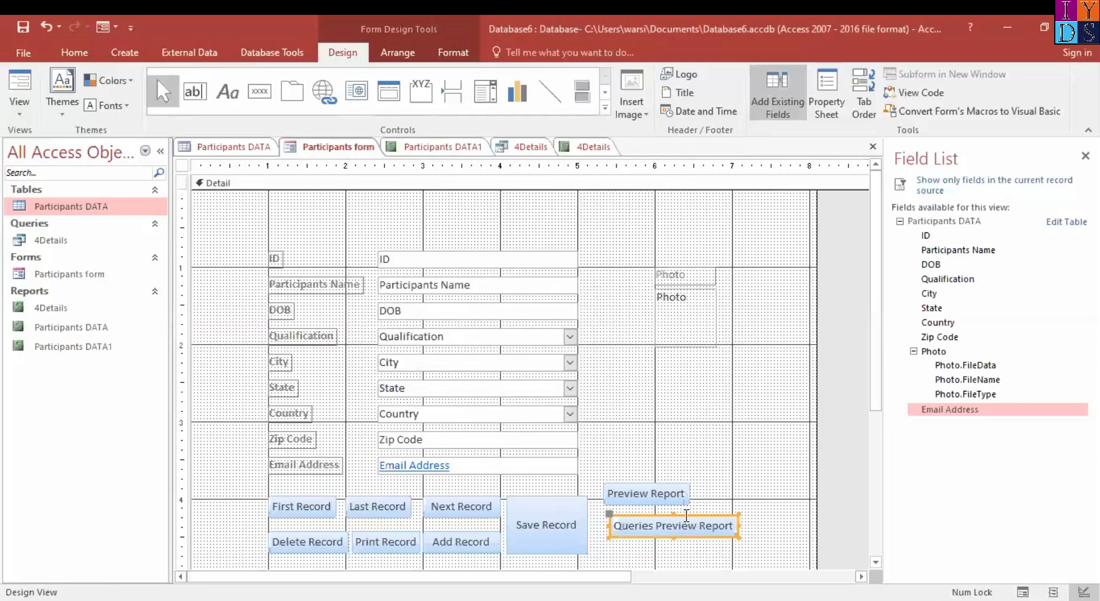
Nudge the Queries Preview Report button slightly left and centre the Preview Report button just above it
{"action": "left_click_drag", "start_coordinate": [686, 516], "coordinate": [678, 516]}
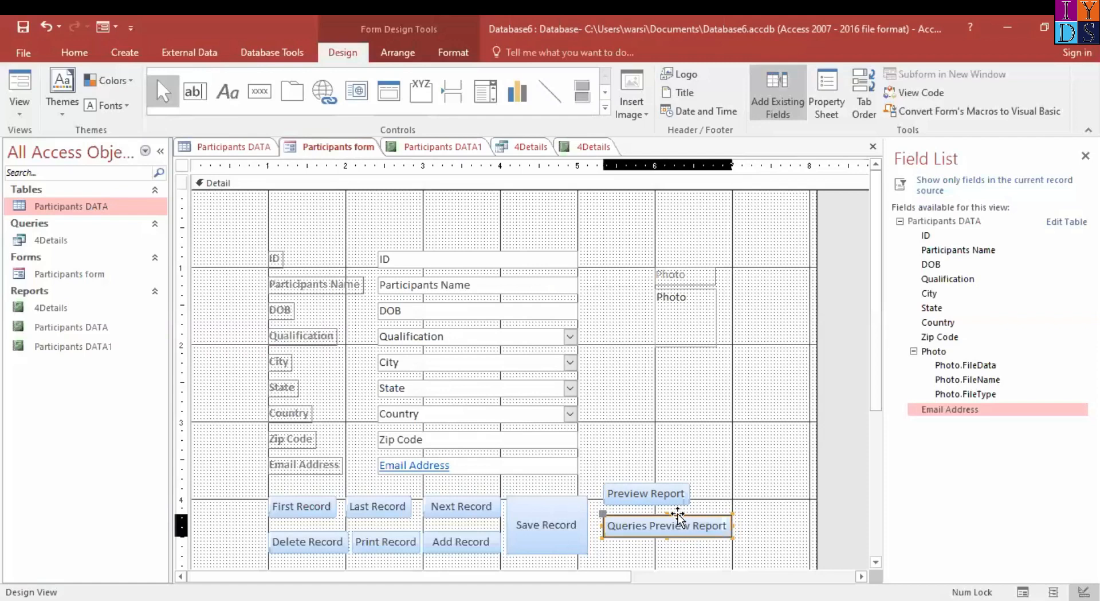
{"action": "left_click", "coordinate": [676, 497]}
{"action": "left_click_drag", "start_coordinate": [659, 484], "coordinate": [676, 488]}
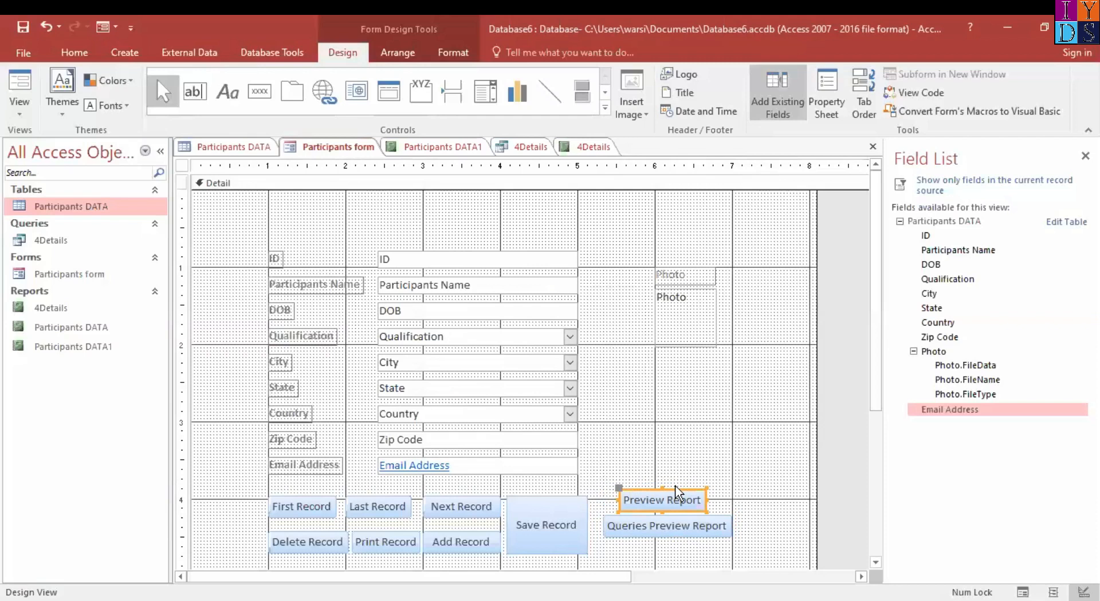
{"action": "left_click_drag", "start_coordinate": [675, 488], "coordinate": [680, 487]}
{"action": "left_click", "coordinate": [736, 389]}
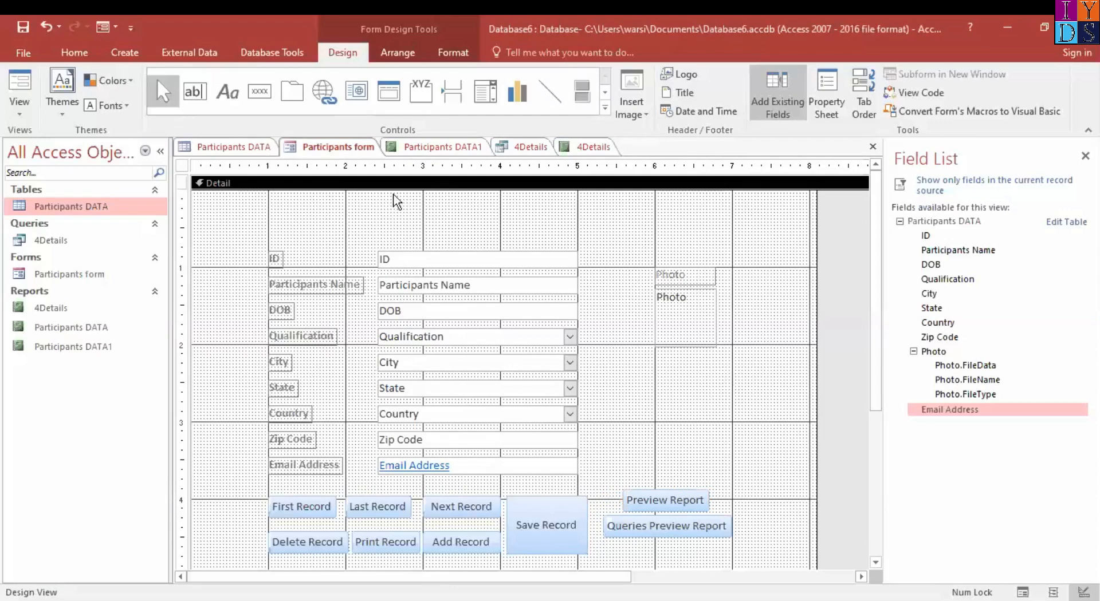
Close the open 4Details report and save its design changes
{"action": "left_click", "coordinate": [594, 150]}
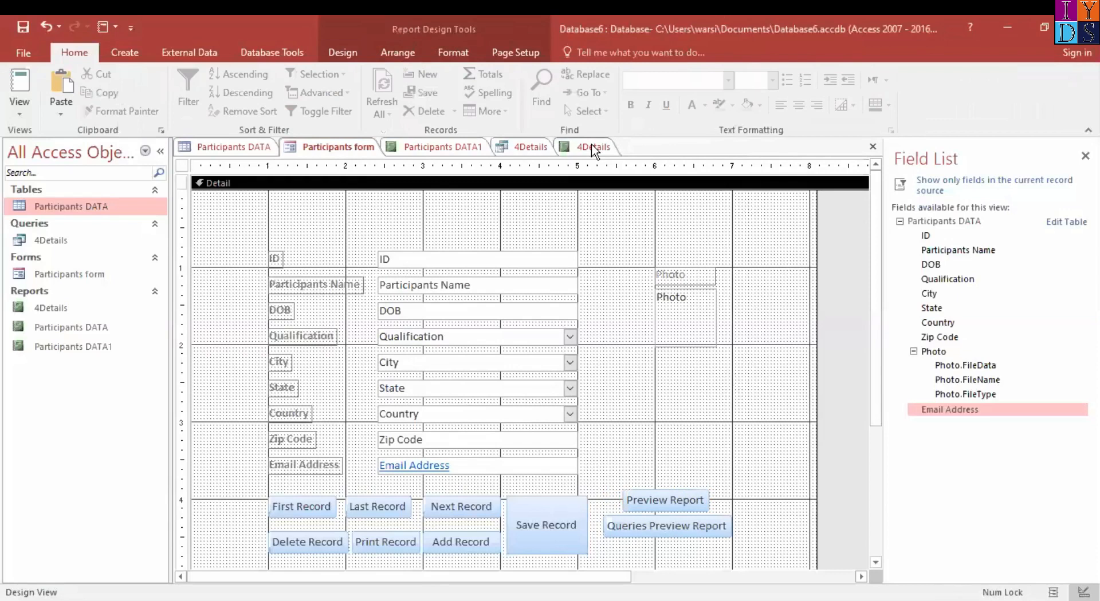
{"action": "right_click", "coordinate": [594, 150]}
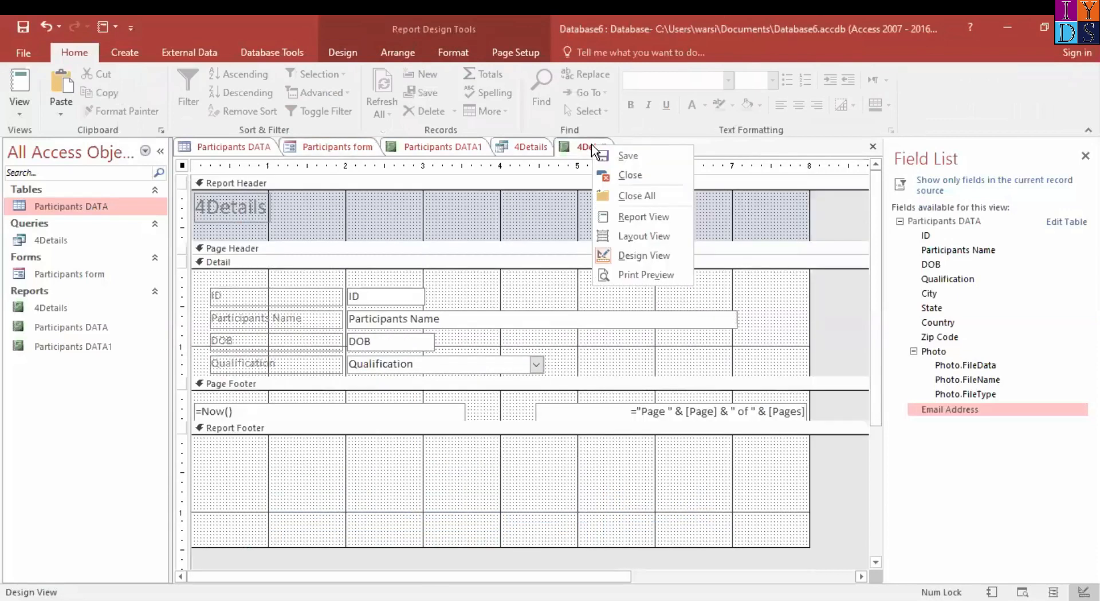
{"action": "left_click", "coordinate": [632, 174]}
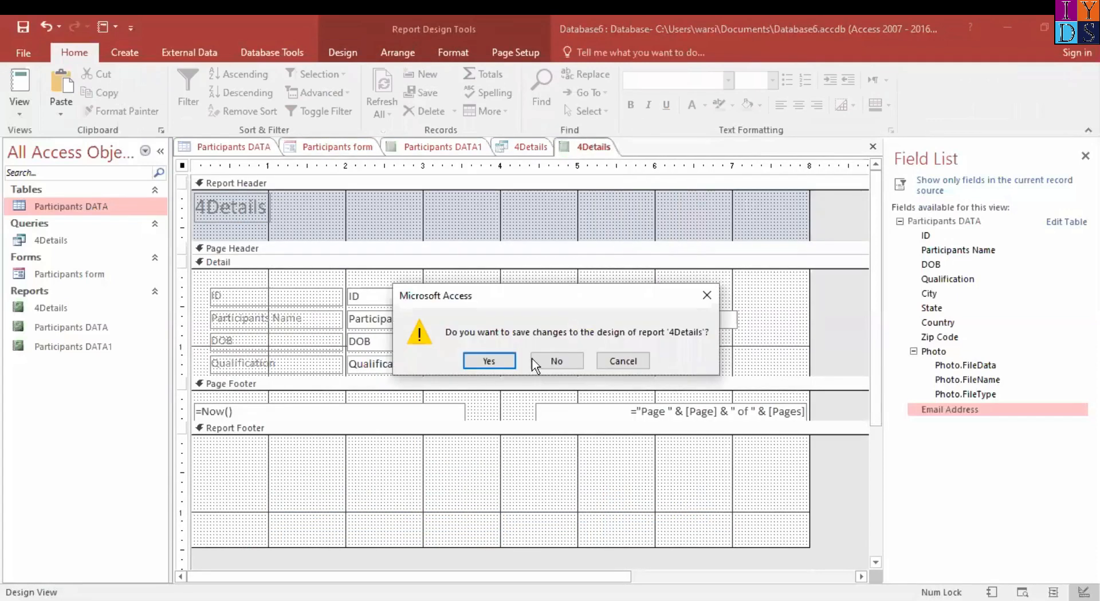
{"action": "left_click", "coordinate": [496, 364]}
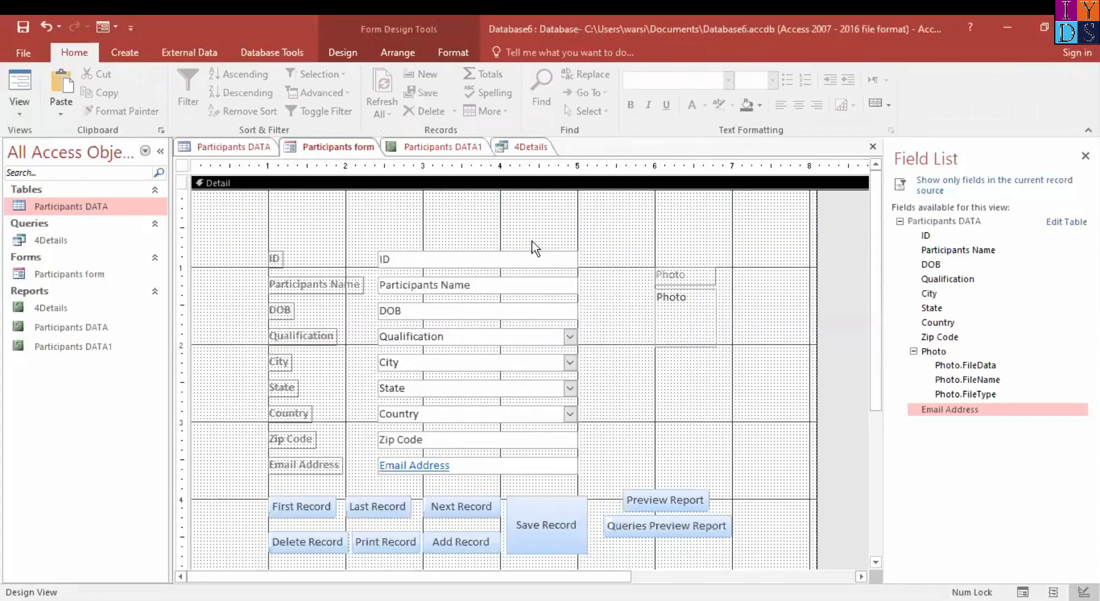
Switch the Participants form to Form View and examine the Participants DATA report through the form's Preview Report button
{"action": "left_click", "coordinate": [22, 113]}
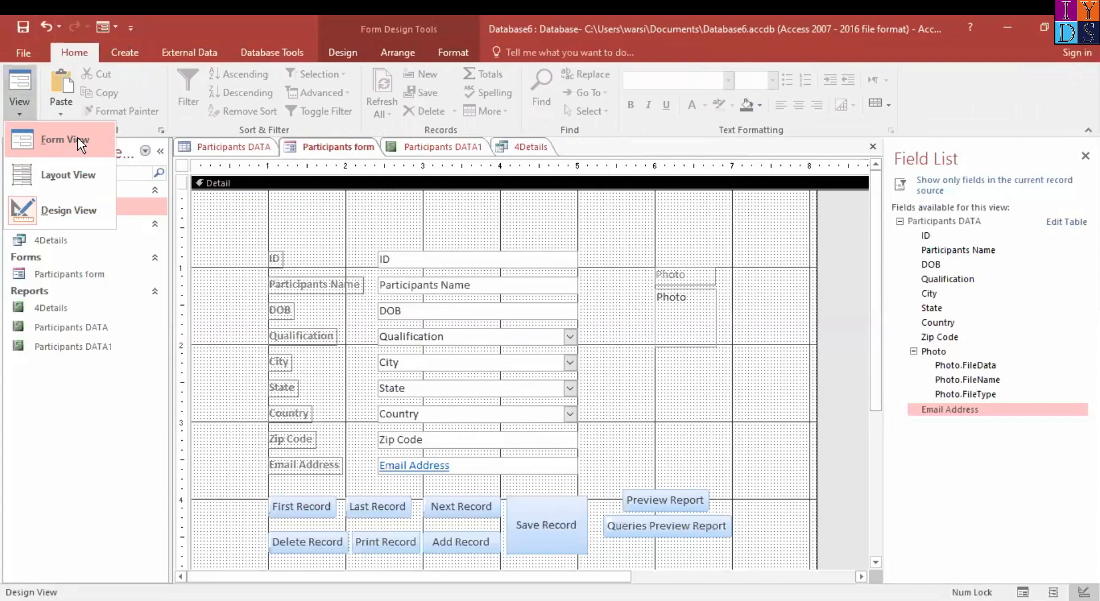
{"action": "left_click", "coordinate": [64, 140]}
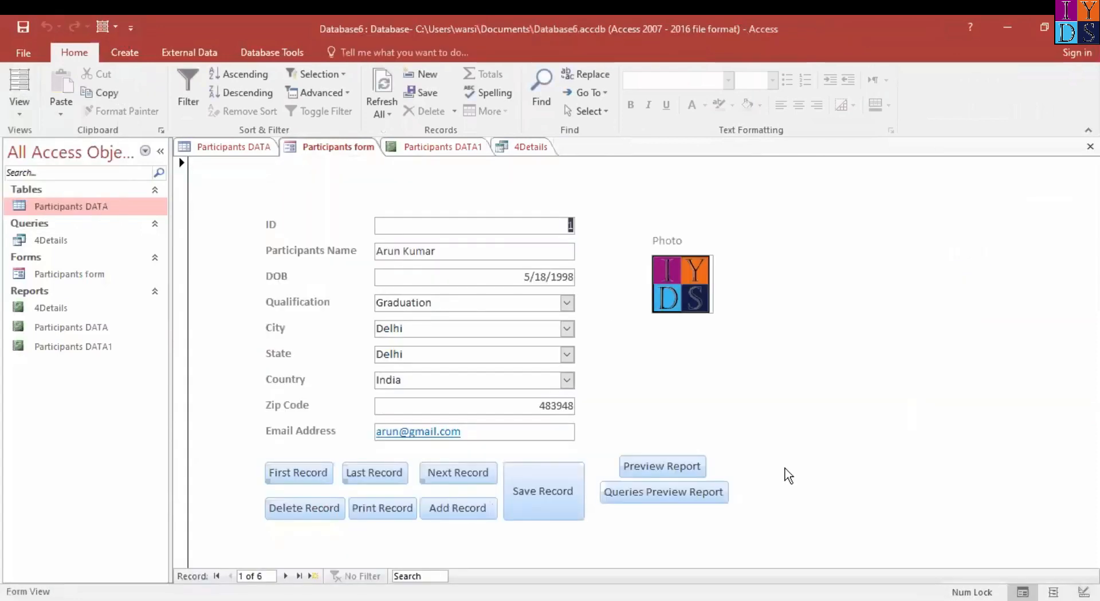
{"action": "left_click", "coordinate": [660, 466]}
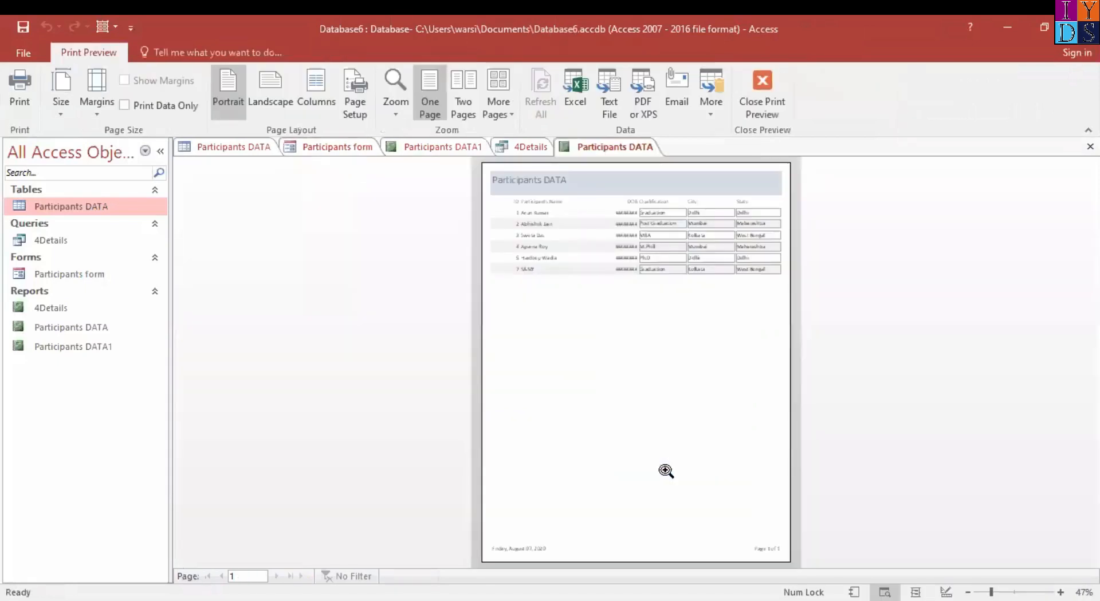
{"action": "left_click", "coordinate": [611, 351]}
{"action": "scroll", "coordinate": [887, 340], "scroll_direction": "up", "scroll_amount": 6}
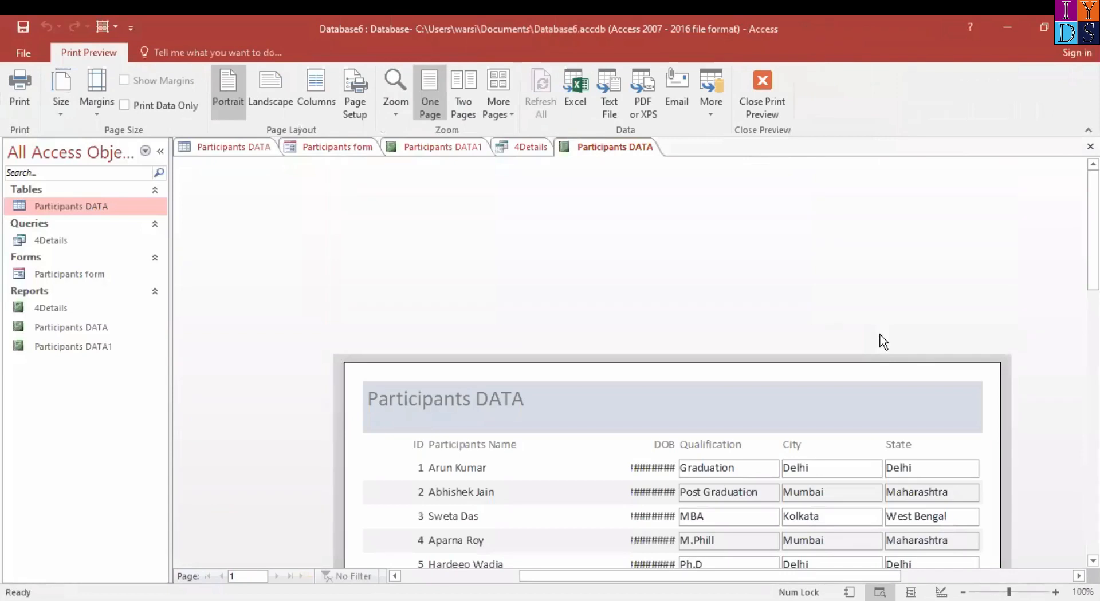
{"action": "scroll", "coordinate": [885, 339], "scroll_direction": "down", "scroll_amount": 6}
{"action": "left_click", "coordinate": [883, 342]}
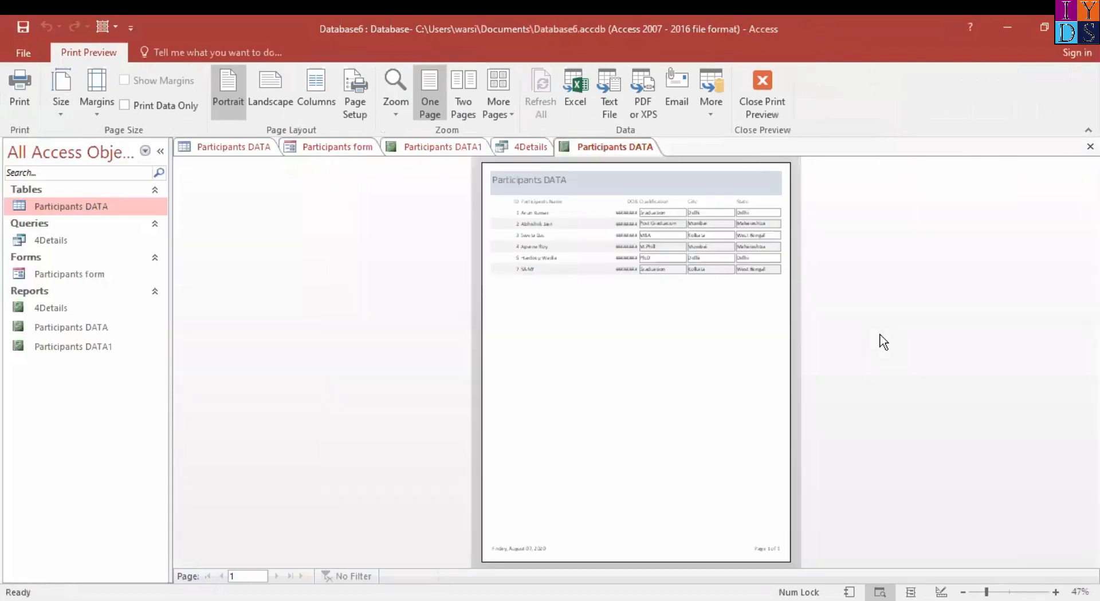
{"action": "left_click", "coordinate": [710, 371]}
{"action": "scroll", "coordinate": [709, 371], "scroll_direction": "up", "scroll_amount": 6}
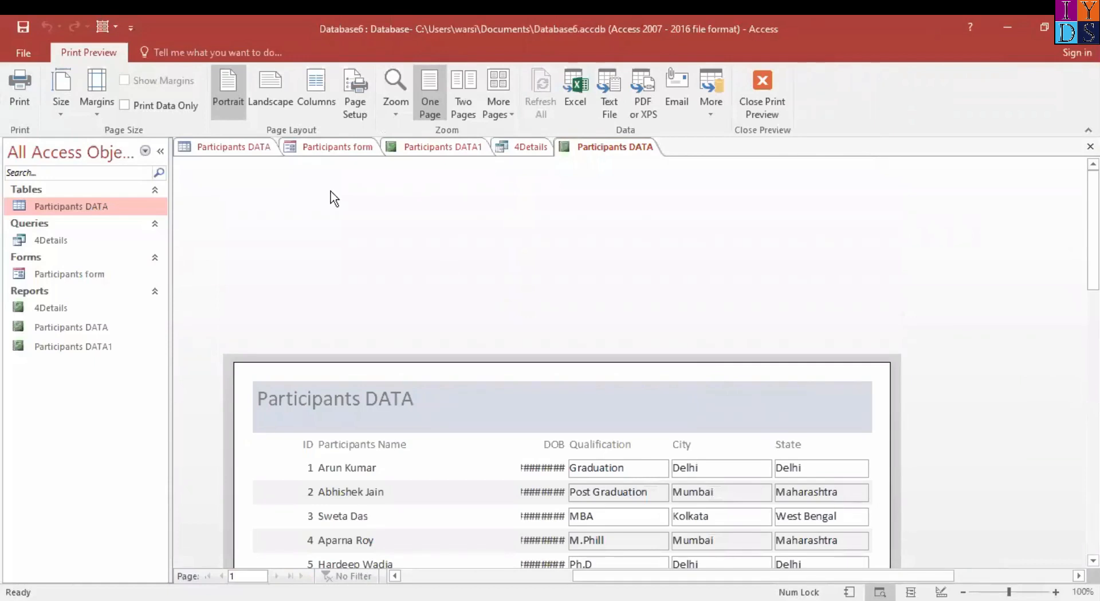
Set the Participants DATA report's paper size to A4 and, after trying Normal margins, its margins to Narrow
{"action": "left_click", "coordinate": [94, 108]}
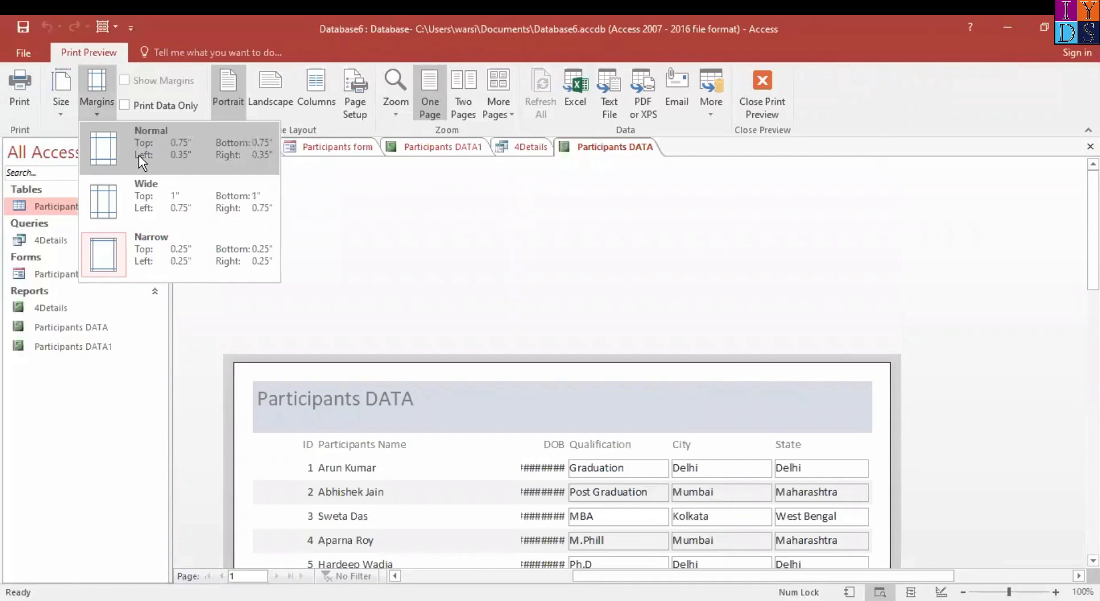
{"action": "left_click", "coordinate": [138, 156]}
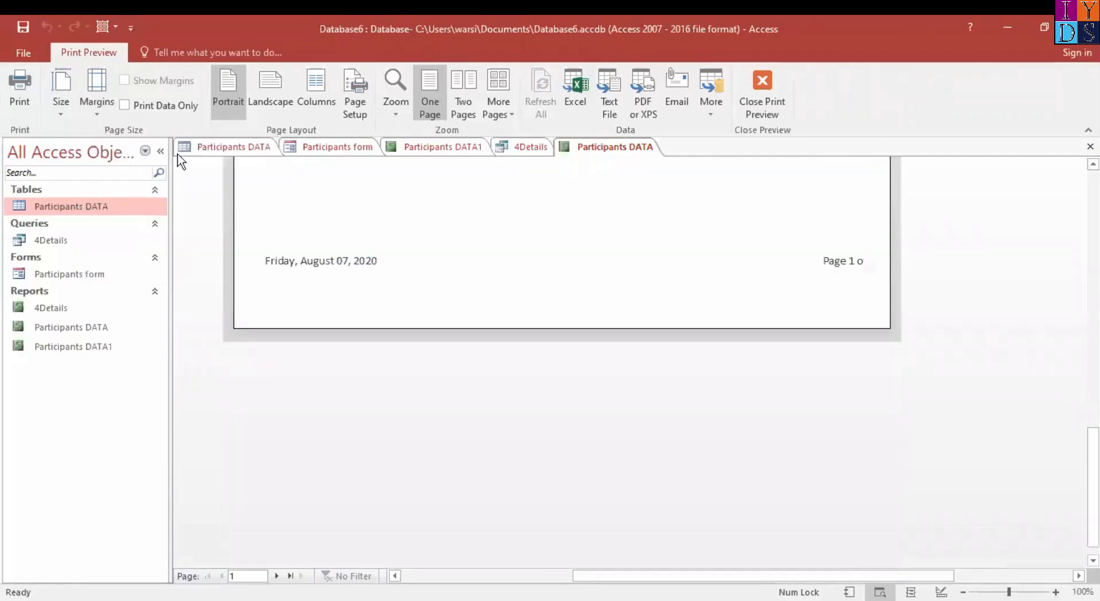
{"action": "left_click", "coordinate": [60, 95]}
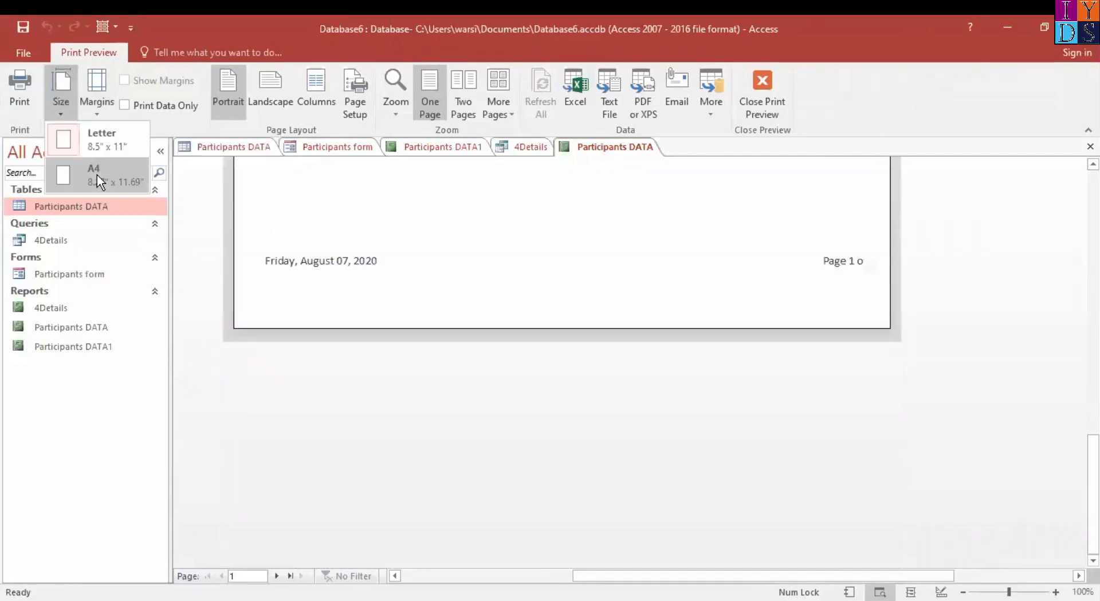
{"action": "left_click", "coordinate": [98, 174]}
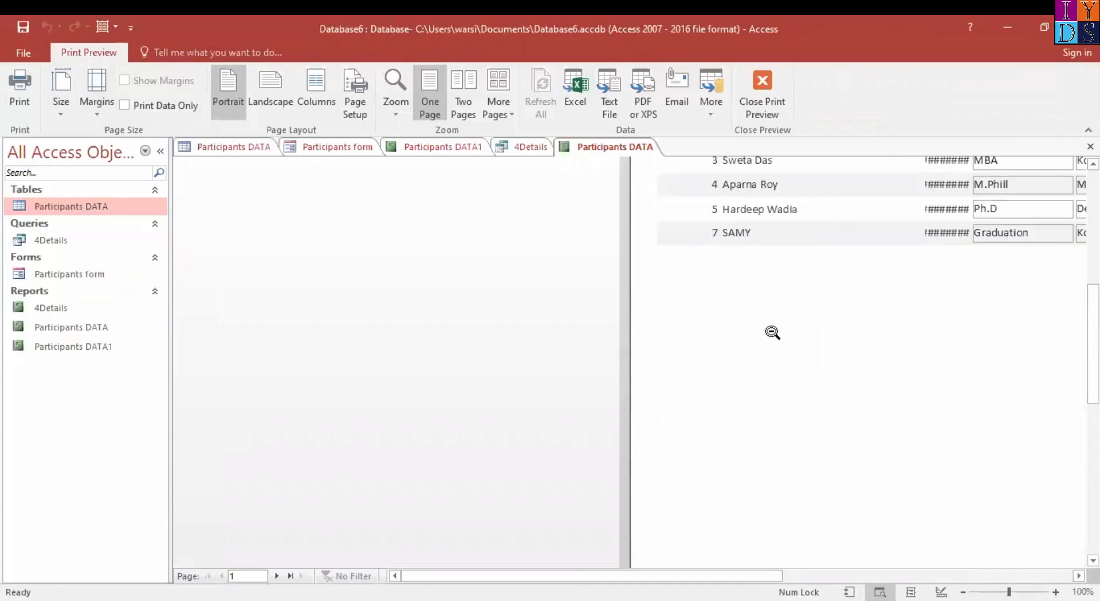
{"action": "left_click", "coordinate": [630, 297]}
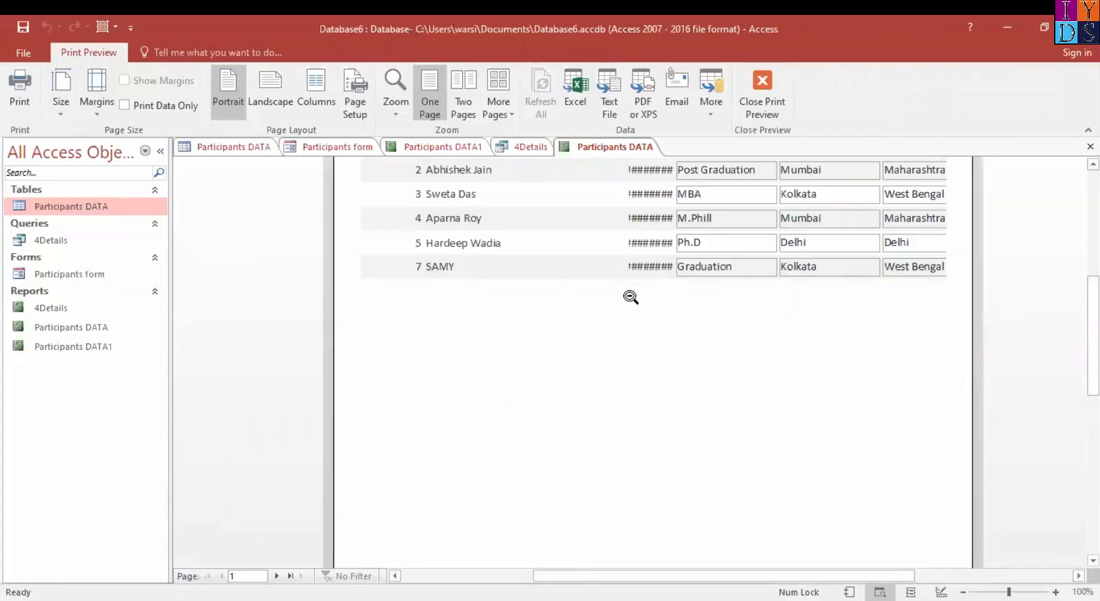
{"action": "scroll", "coordinate": [737, 305], "scroll_direction": "up", "scroll_amount": 5}
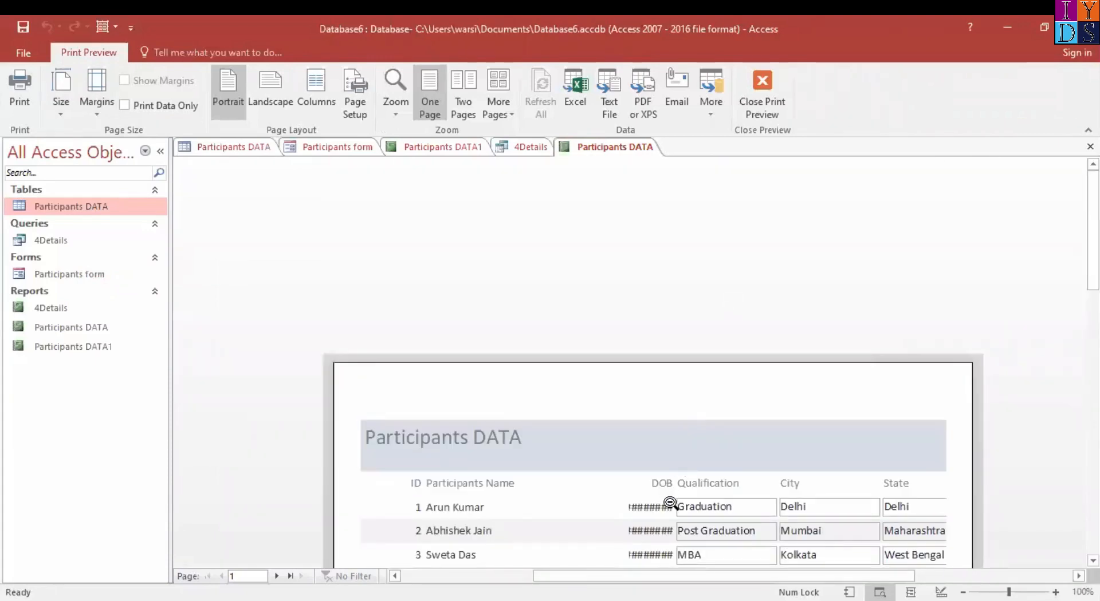
{"action": "left_click", "coordinate": [97, 106]}
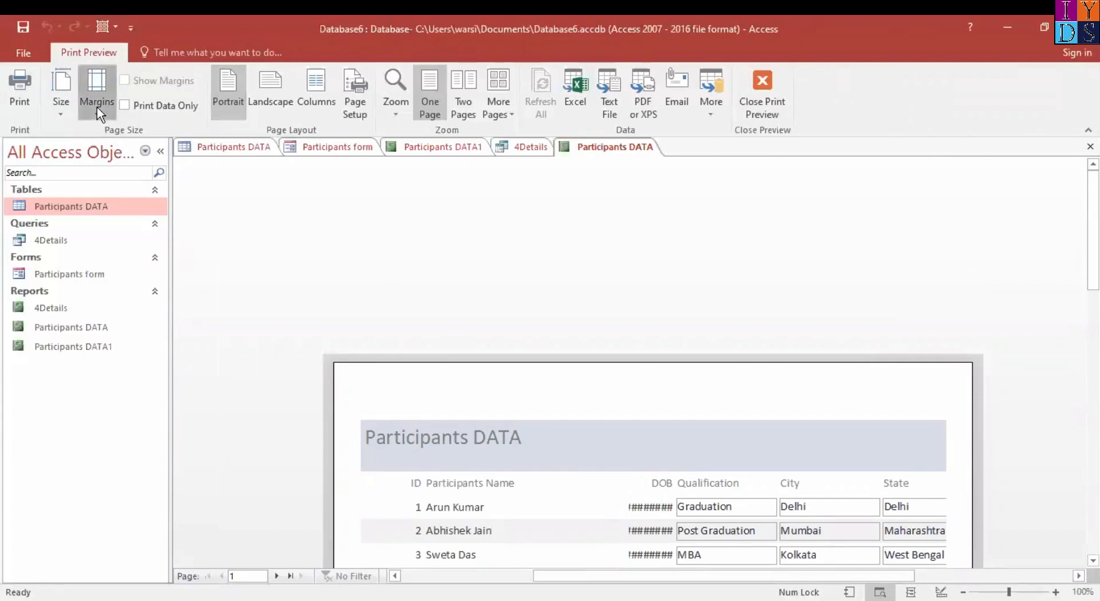
{"action": "left_click", "coordinate": [143, 238]}
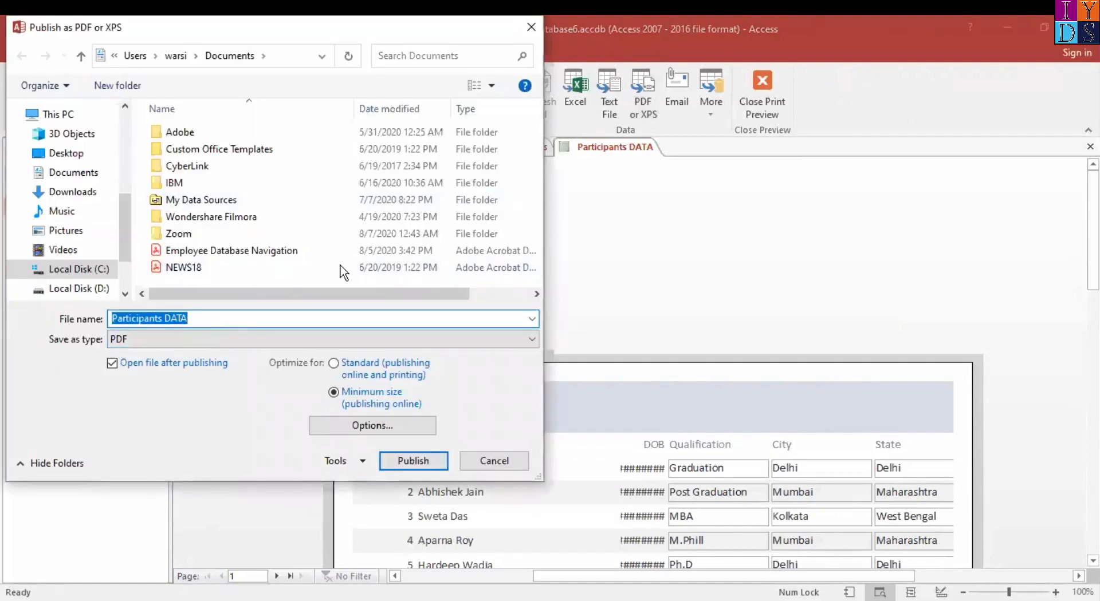
{"action": "left_click", "coordinate": [89, 193]}
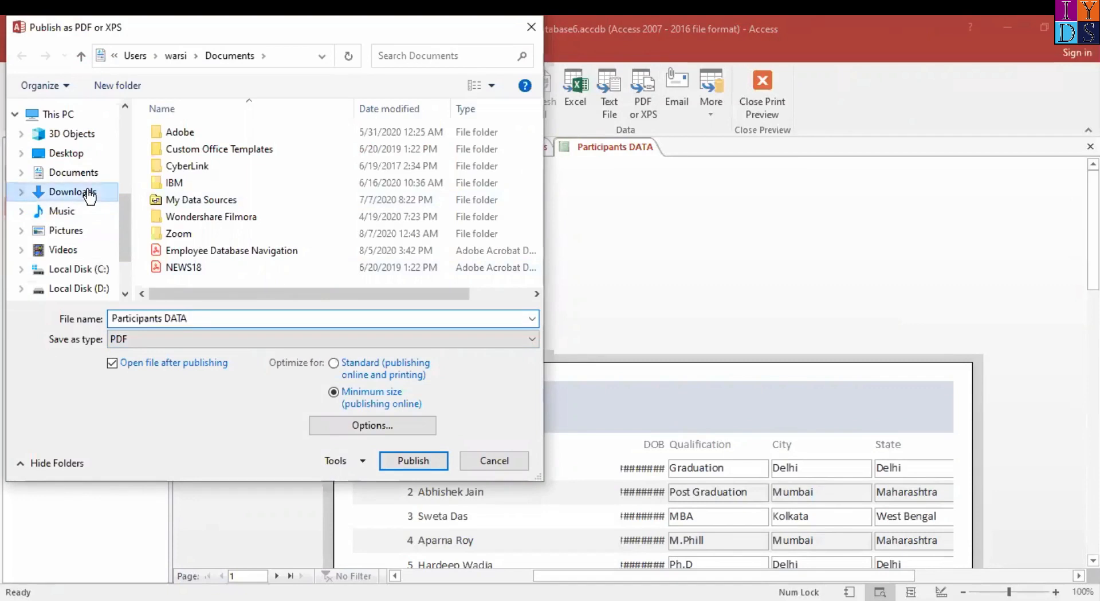
{"action": "left_click", "coordinate": [71, 154]}
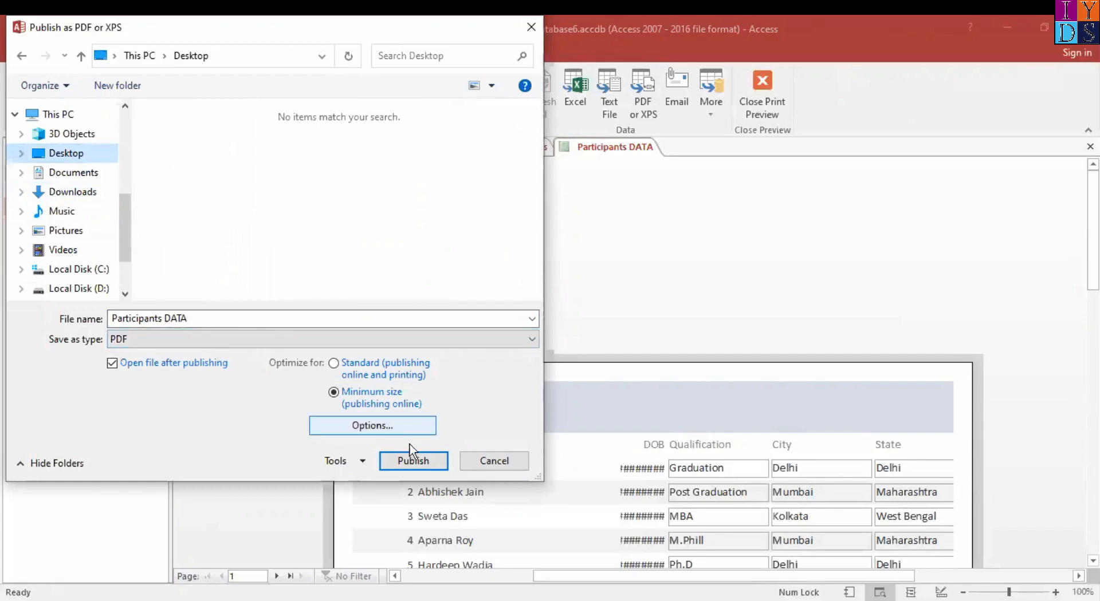
{"action": "left_click", "coordinate": [500, 467]}
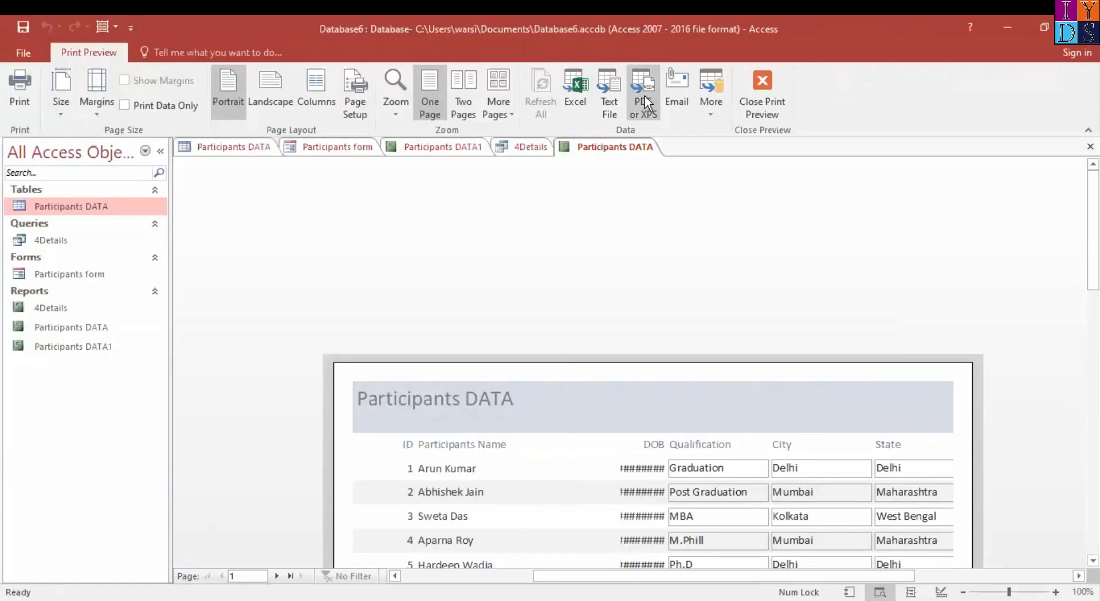
Close the Participants DATA preview and examine the 4Details report through the form's Queries Preview Report button
{"action": "left_click", "coordinate": [770, 101]}
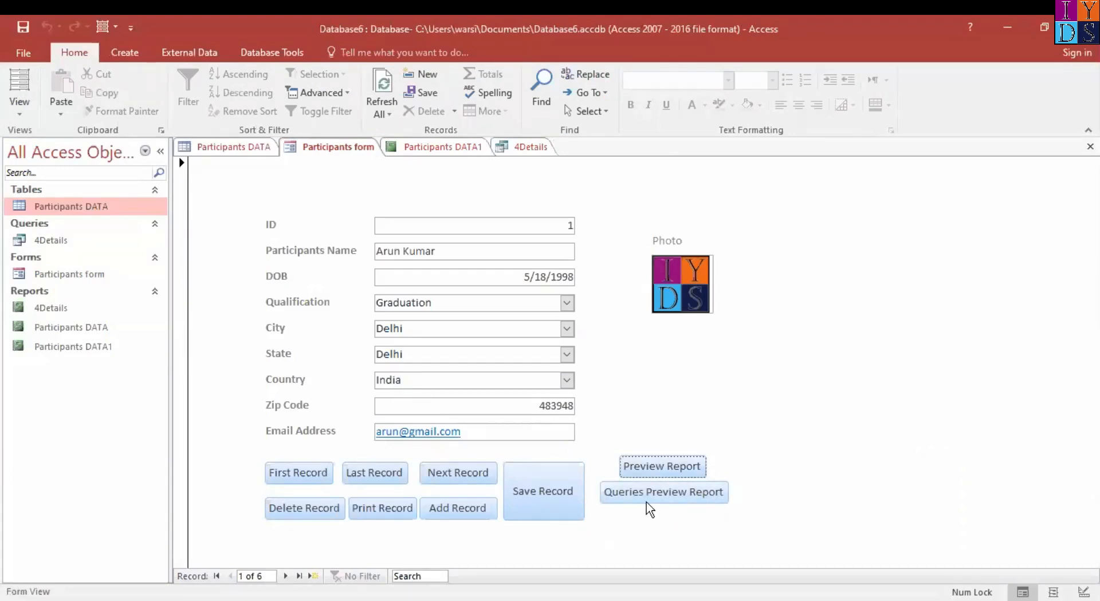
{"action": "left_click", "coordinate": [670, 502]}
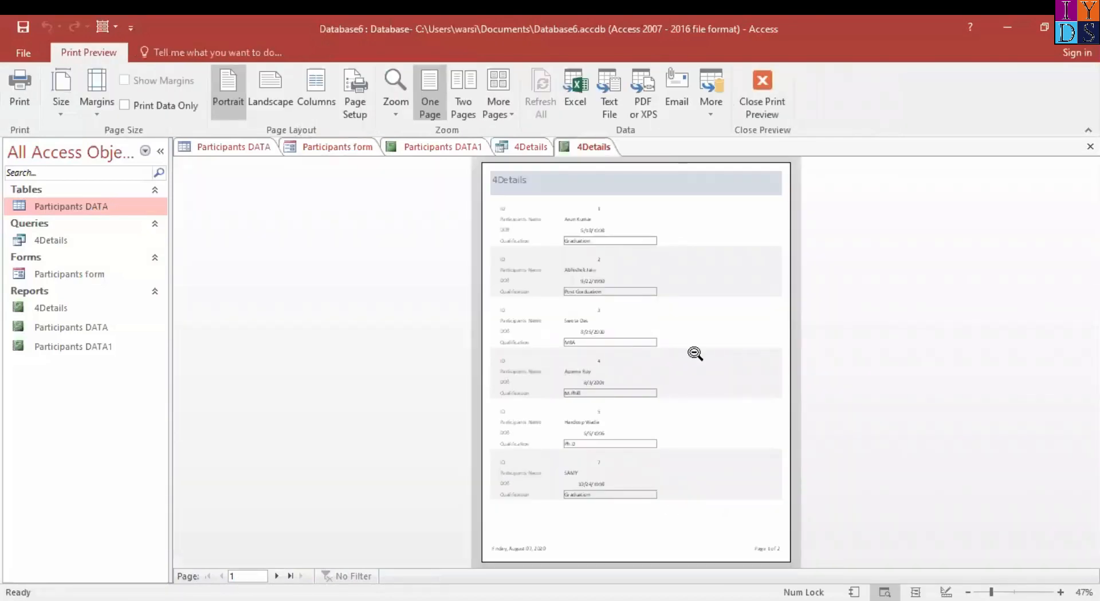
{"action": "left_click", "coordinate": [695, 353]}
{"action": "scroll", "coordinate": [709, 294], "scroll_direction": "up", "scroll_amount": 5}
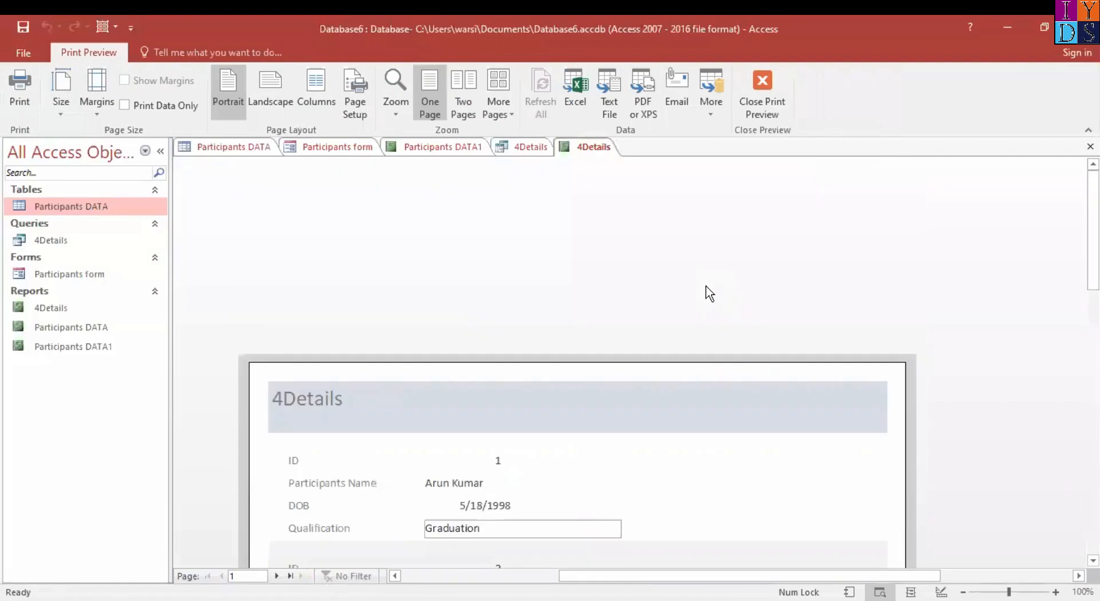
{"action": "scroll", "coordinate": [653, 476], "scroll_direction": "down", "scroll_amount": 5}
{"action": "scroll", "coordinate": [653, 476], "scroll_direction": "up", "scroll_amount": 4}
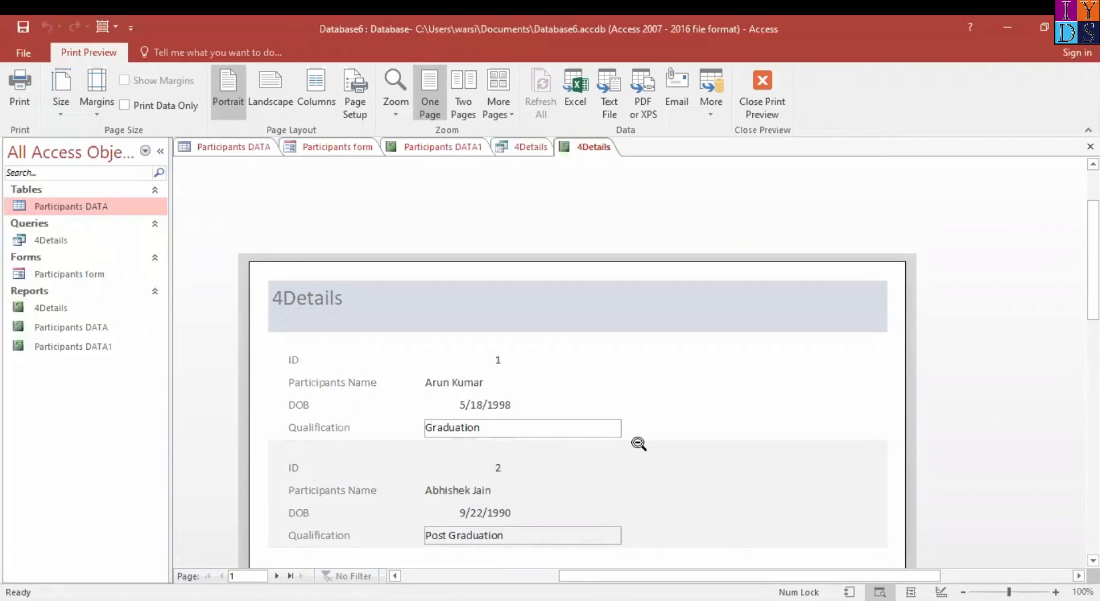
{"action": "scroll", "coordinate": [638, 444], "scroll_direction": "down", "scroll_amount": 3}
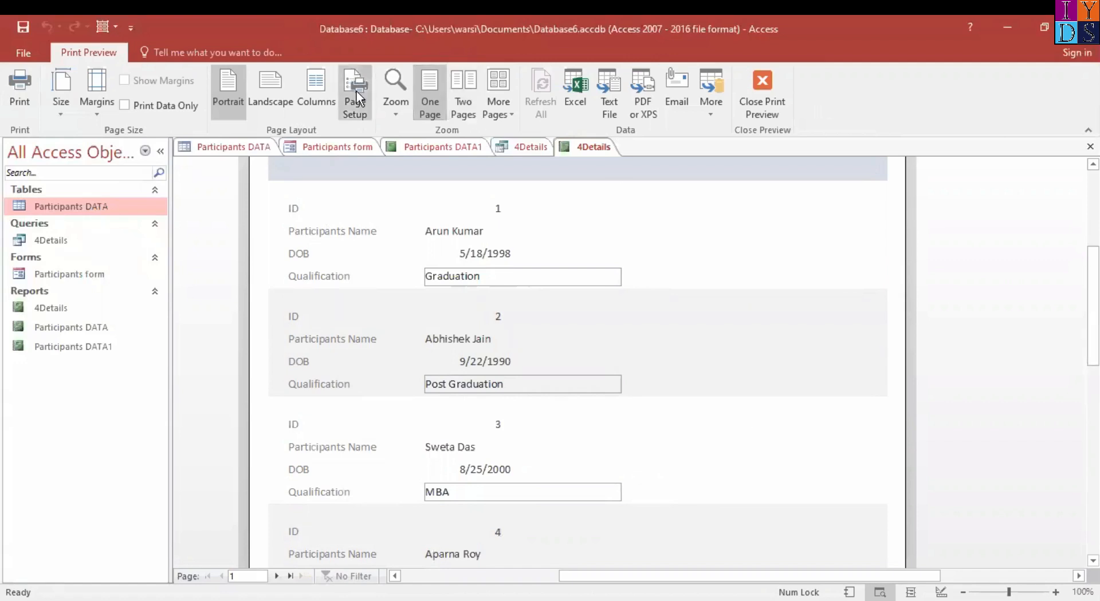
View the print settings for the 4Details report without printing, and close its print preview
{"action": "left_click", "coordinate": [20, 87]}
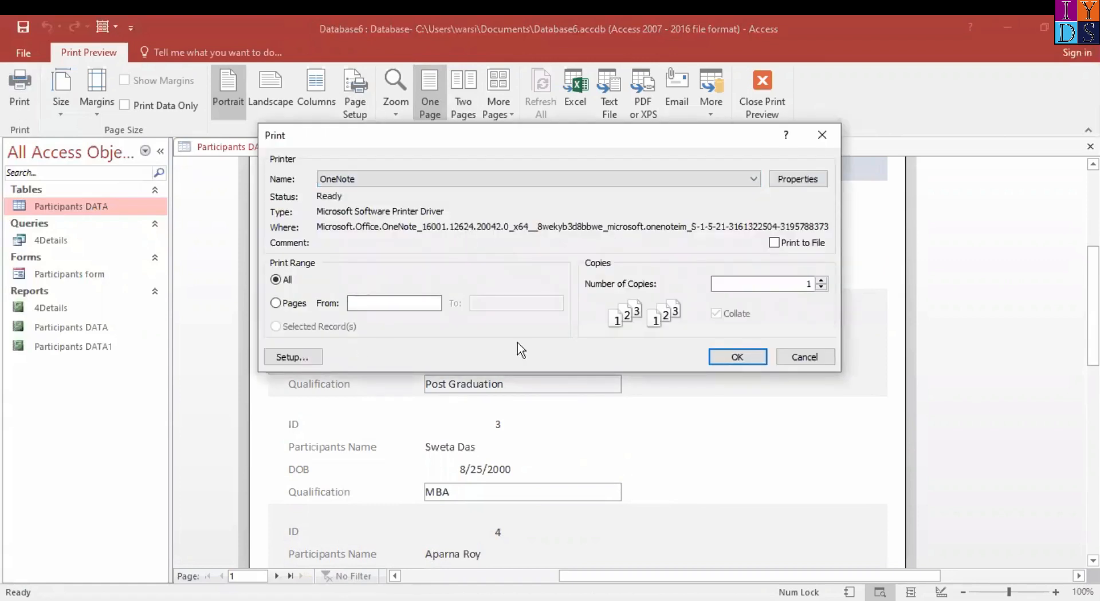
{"action": "left_click", "coordinate": [811, 360]}
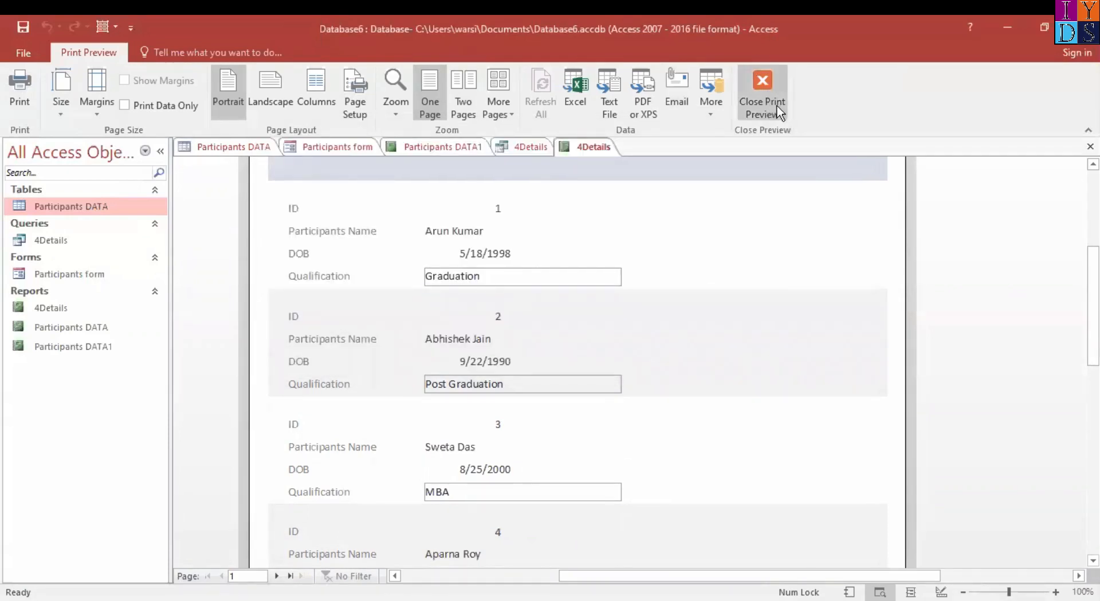
{"action": "left_click", "coordinate": [775, 102]}
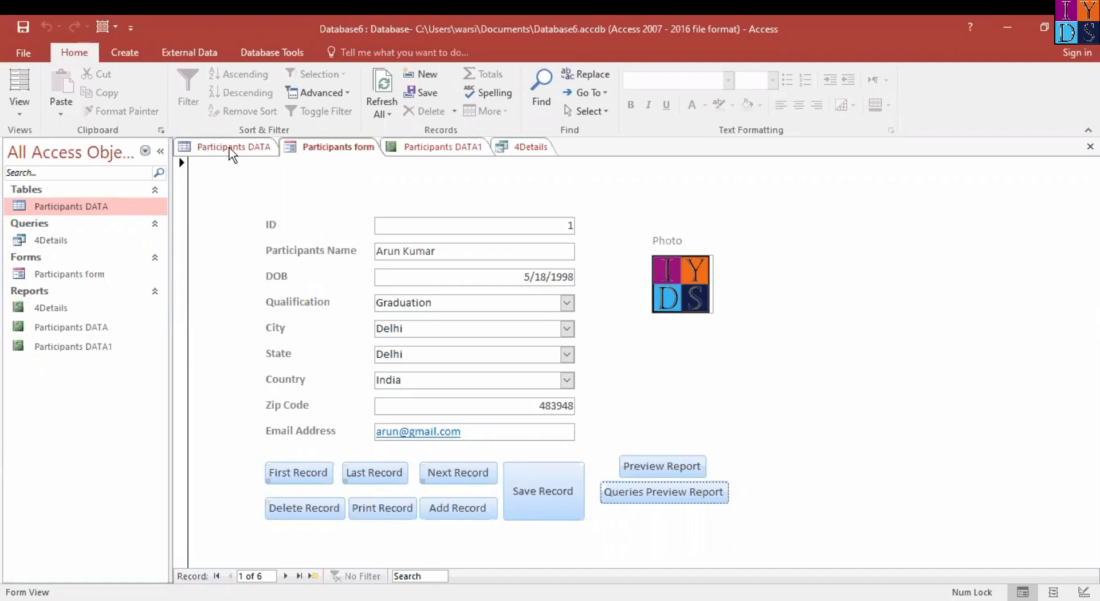
Switch to the open Participants DATA table and save it
{"action": "left_click", "coordinate": [225, 149]}
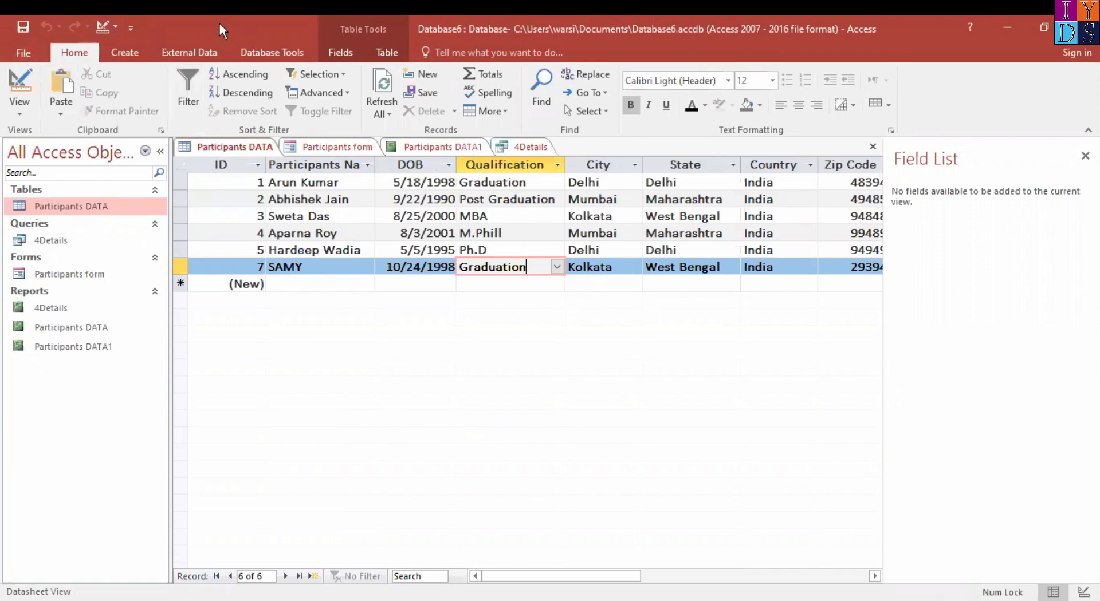
{"action": "left_click", "coordinate": [25, 49]}
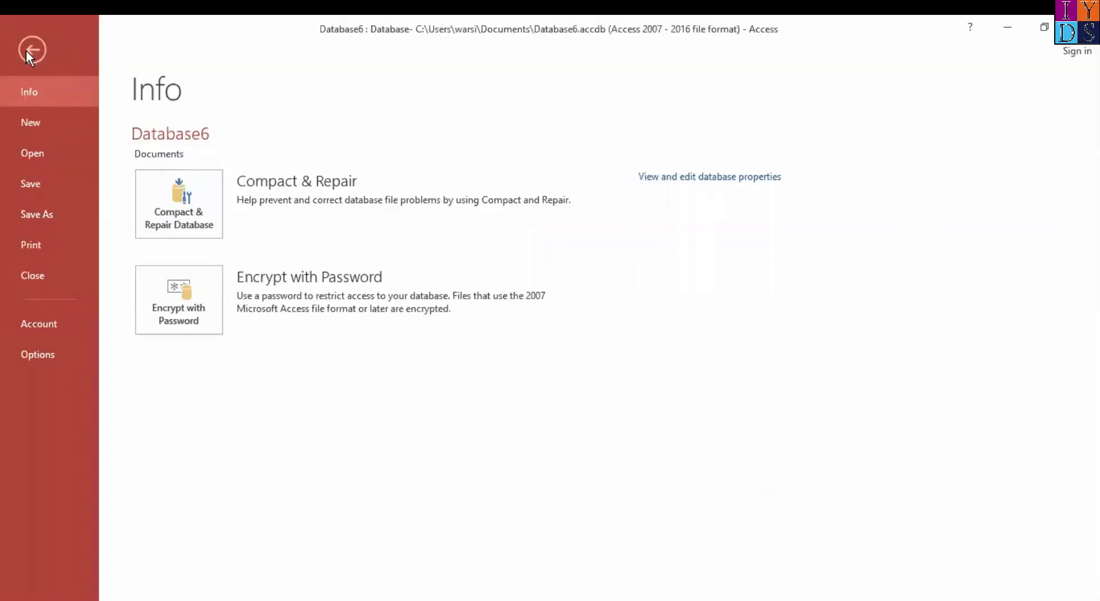
{"action": "left_click", "coordinate": [46, 182]}
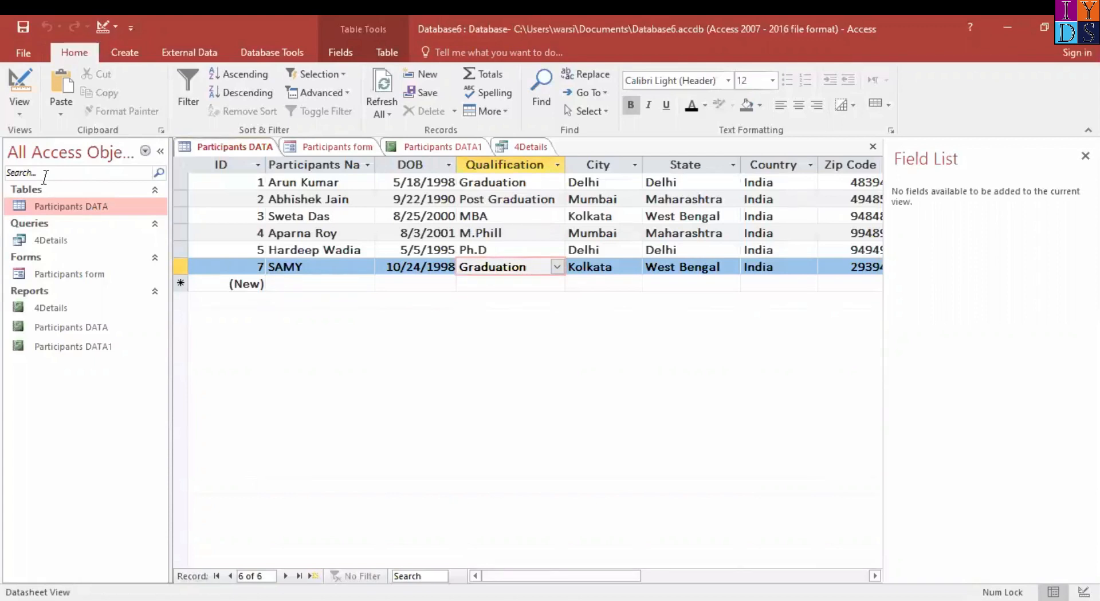
Start saving the database as a new file in the default Access Database format, closing all open objects
{"action": "left_click", "coordinate": [21, 58]}
{"action": "left_click", "coordinate": [46, 217]}
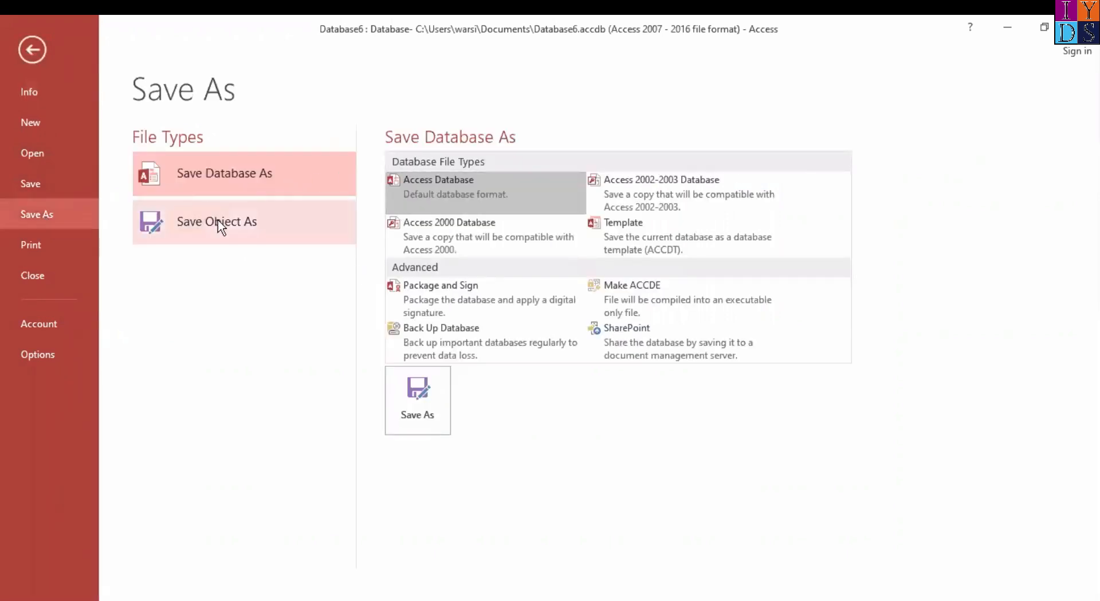
{"action": "left_click", "coordinate": [234, 165]}
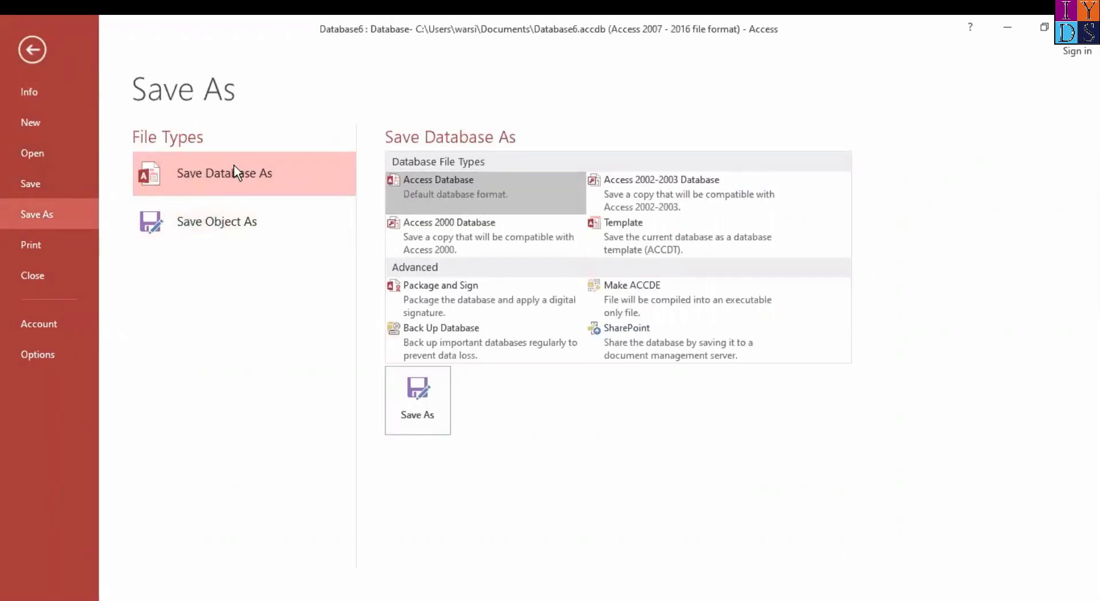
{"action": "left_click", "coordinate": [269, 173]}
{"action": "left_click", "coordinate": [404, 404]}
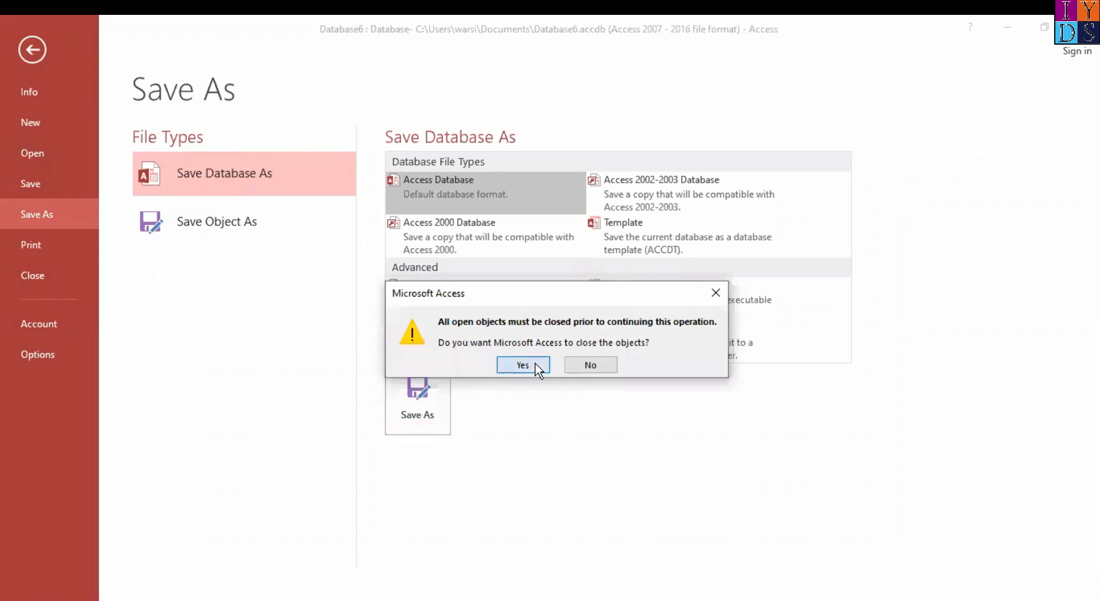
{"action": "left_click", "coordinate": [537, 366]}
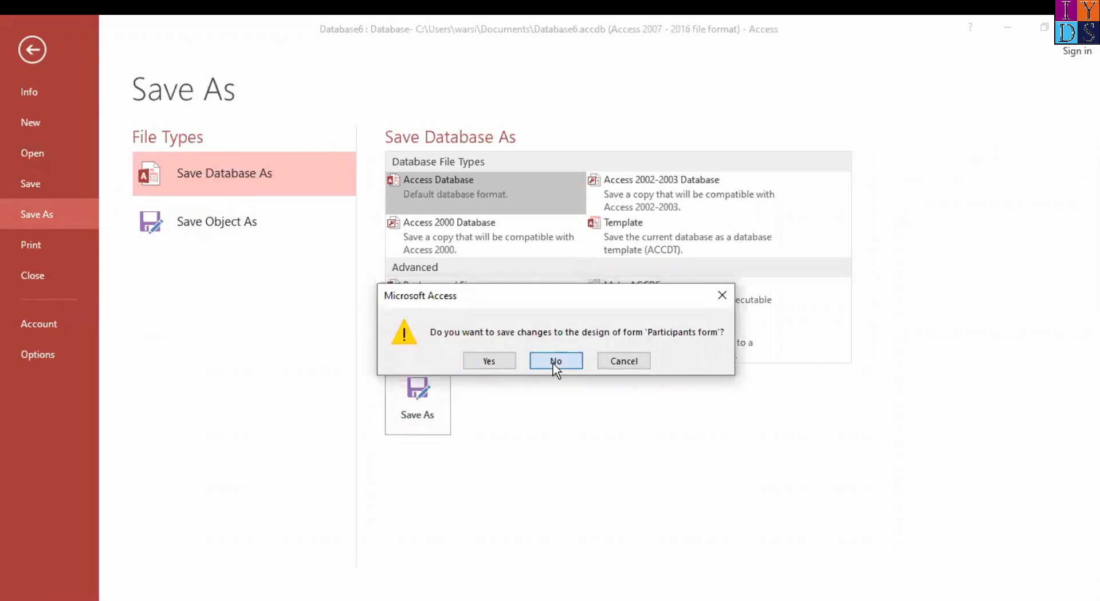
{"action": "left_click", "coordinate": [555, 361]}
{"action": "left_click", "coordinate": [473, 360]}
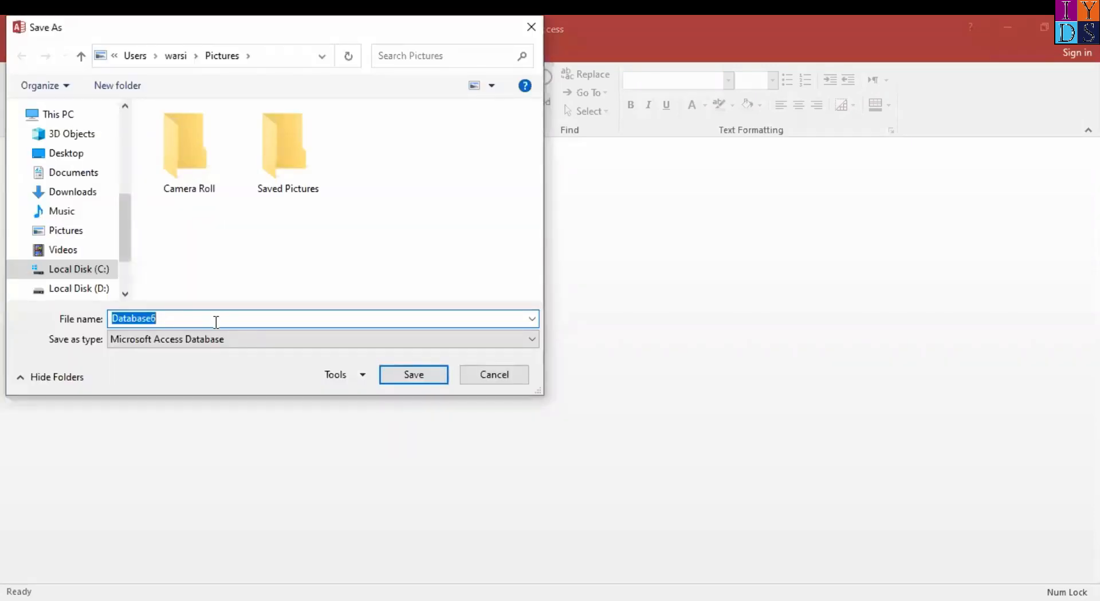
Name the database copy Access Workshop by IYDS and save it to the Desktop
{"action": "type", "text": "Acc"}
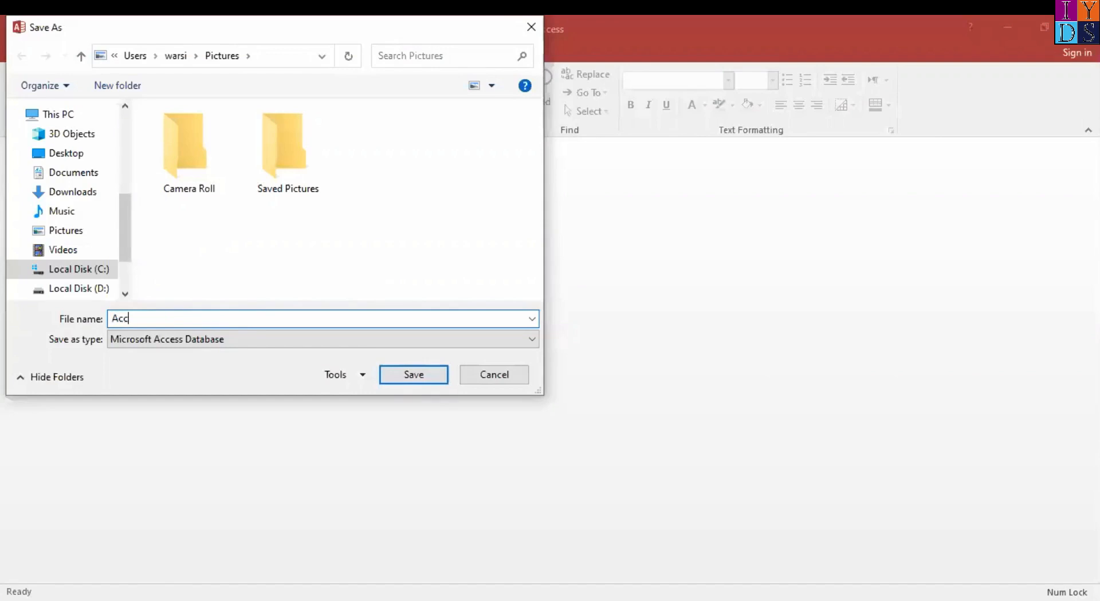
{"action": "type", "text": "ess Workshop by IYDS"}
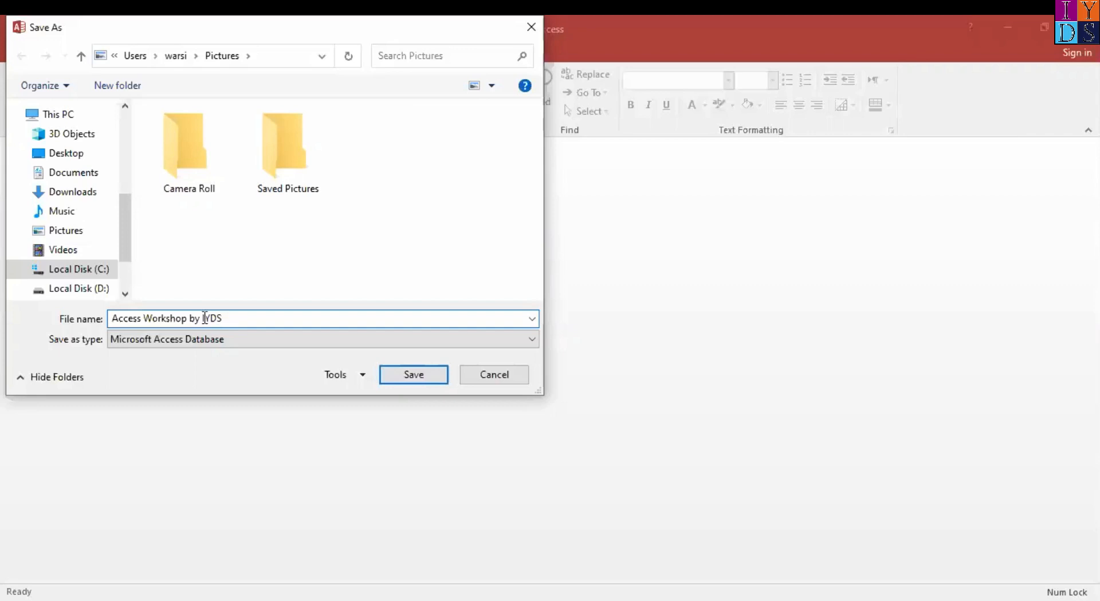
{"action": "left_click", "coordinate": [72, 195]}
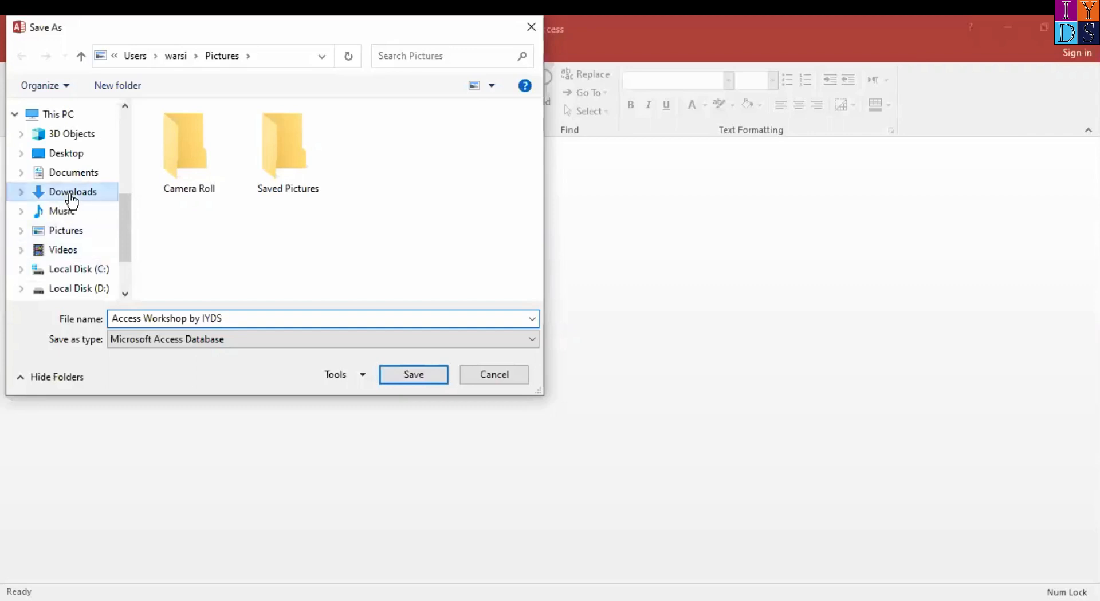
{"action": "left_click", "coordinate": [66, 154]}
{"action": "left_click", "coordinate": [417, 379]}
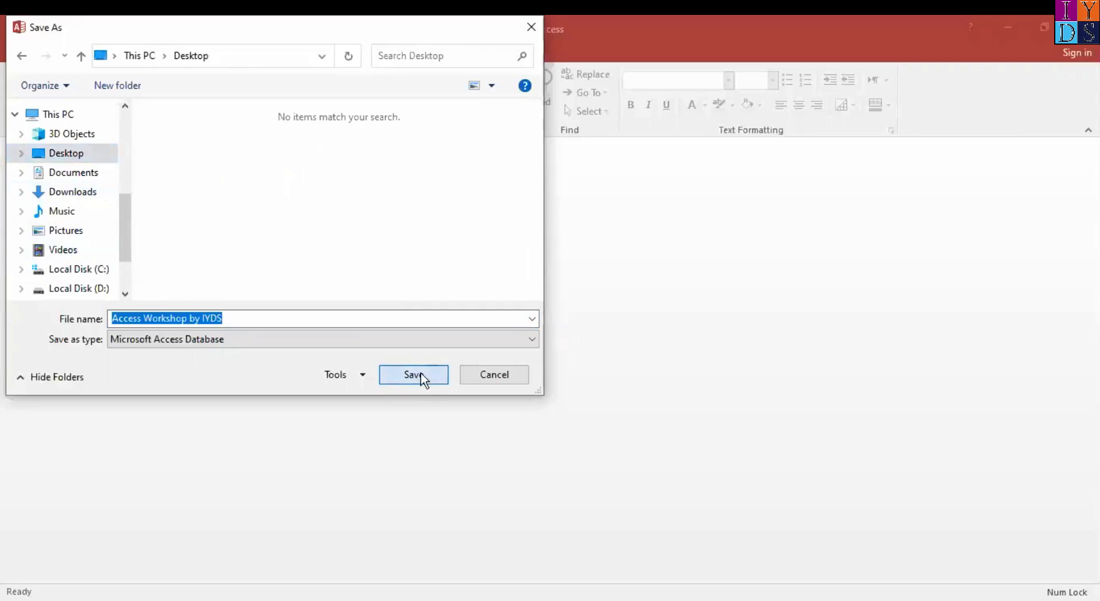
{"action": "left_click", "coordinate": [421, 373]}
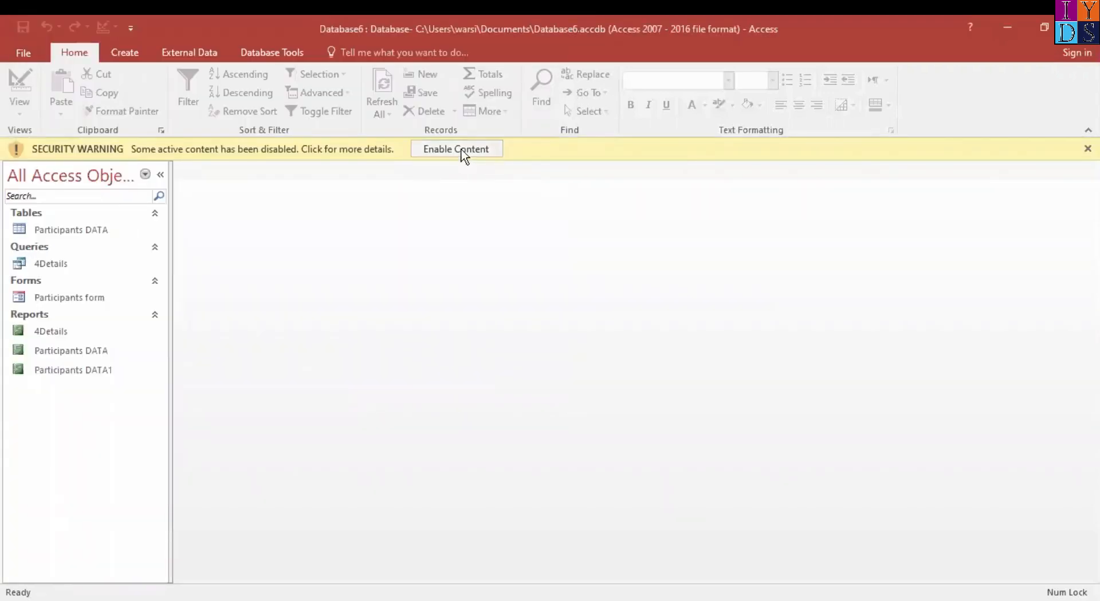
Enable the database's disabled active content and check its Info page
{"action": "left_click", "coordinate": [460, 149]}
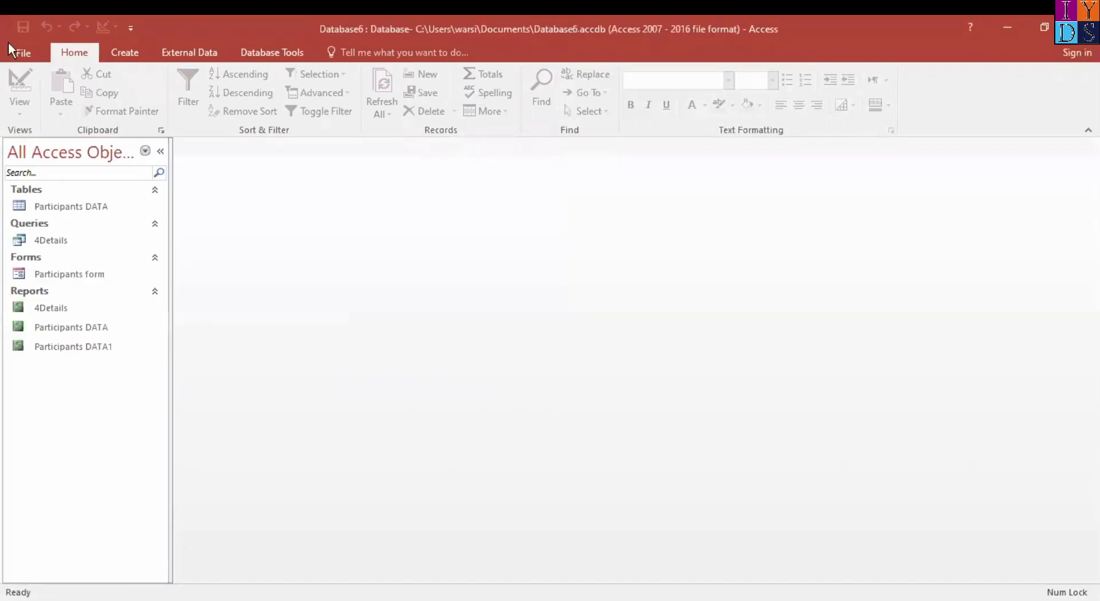
{"action": "left_click", "coordinate": [22, 48]}
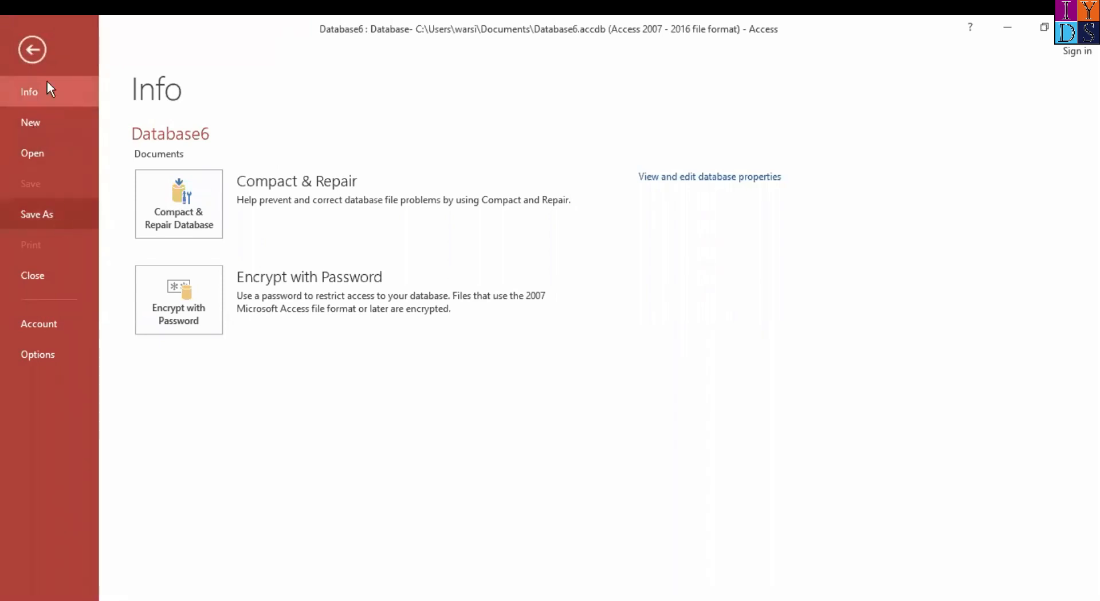
{"action": "left_click", "coordinate": [31, 50]}
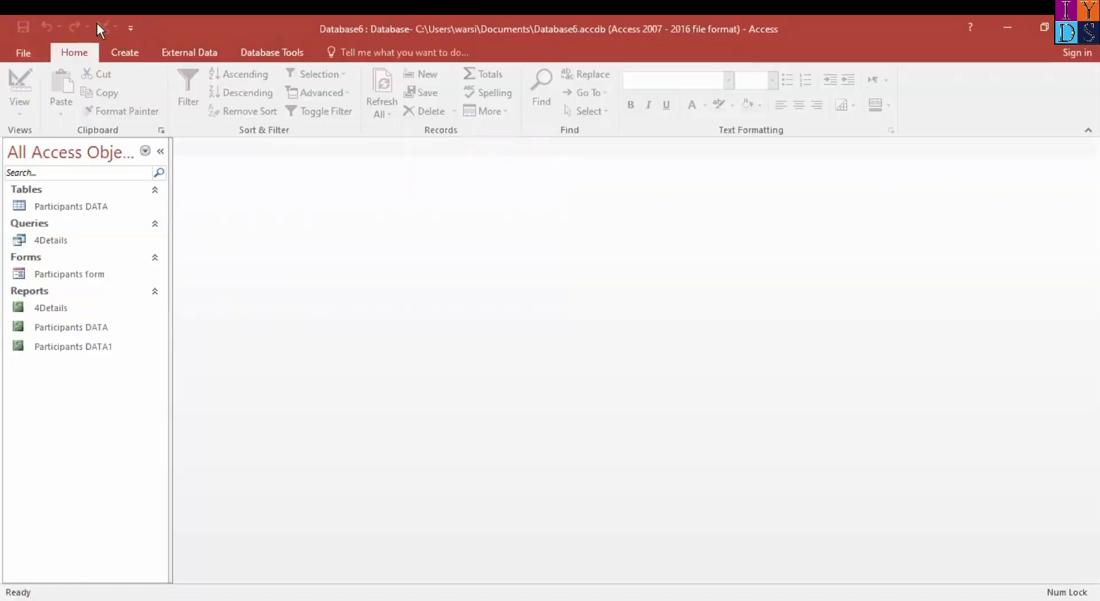